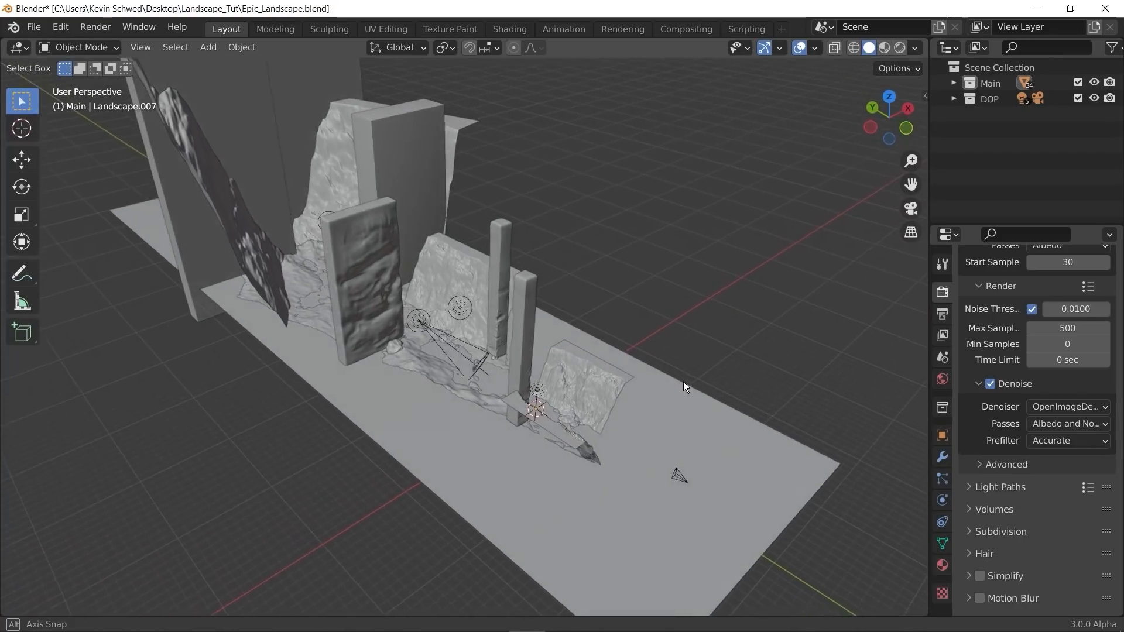
Step: Toggle the Gruppe 3 and Gruppe 4 layer groups in Photoshop to compare the landscape image with and without them
middle_click_drag(465, 368, 412, 380, "shift")
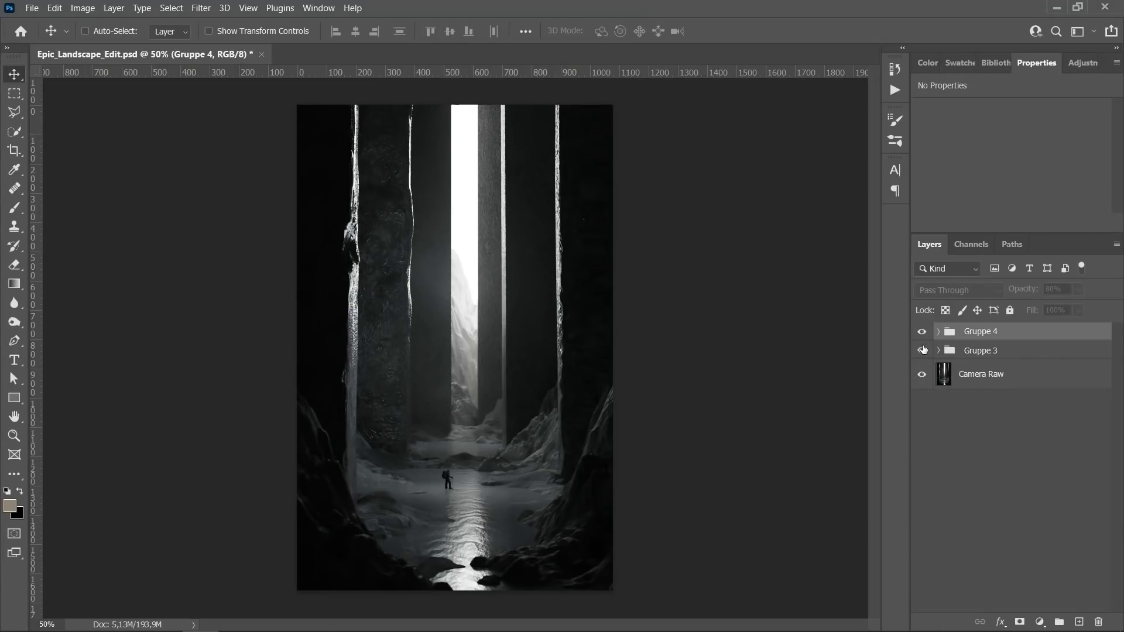
left_click(922, 350)
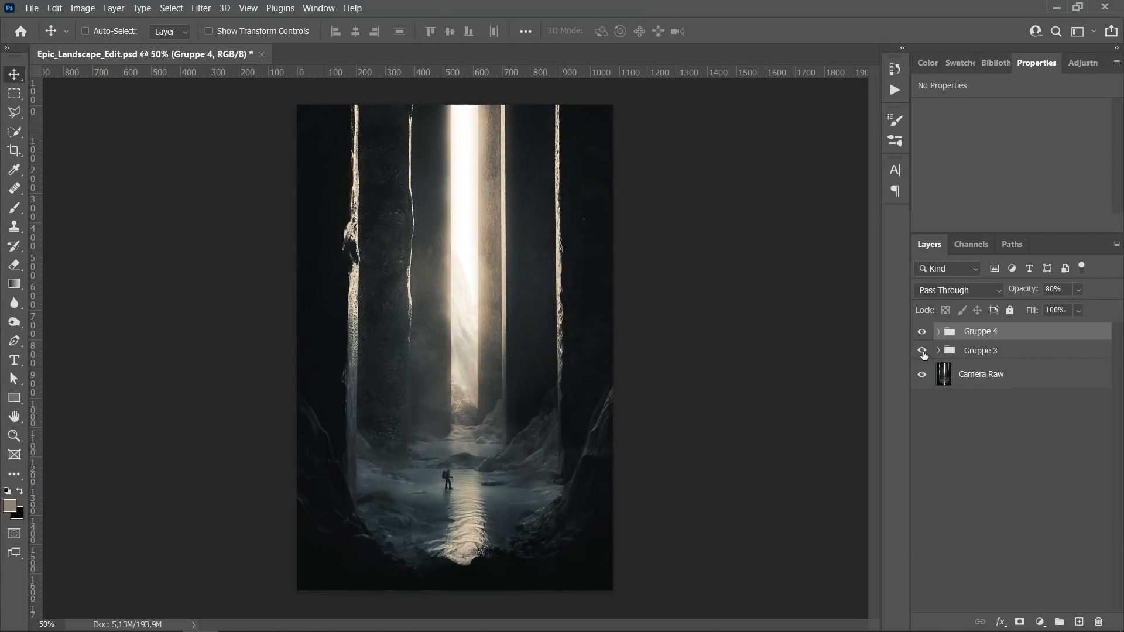
left_click(925, 350)
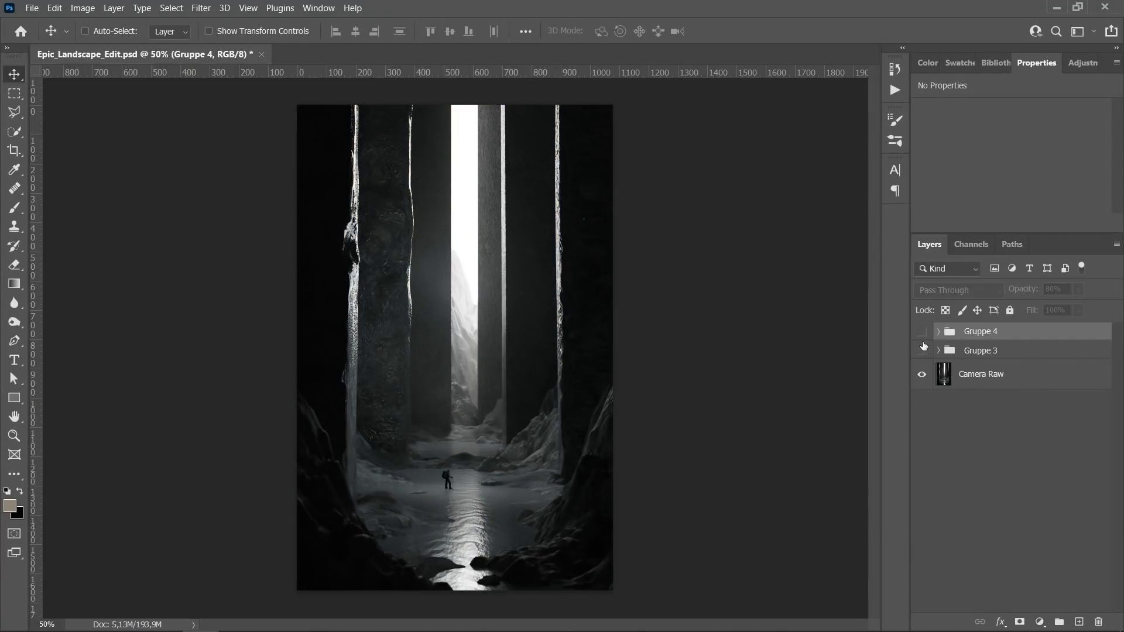
left_click(922, 350)
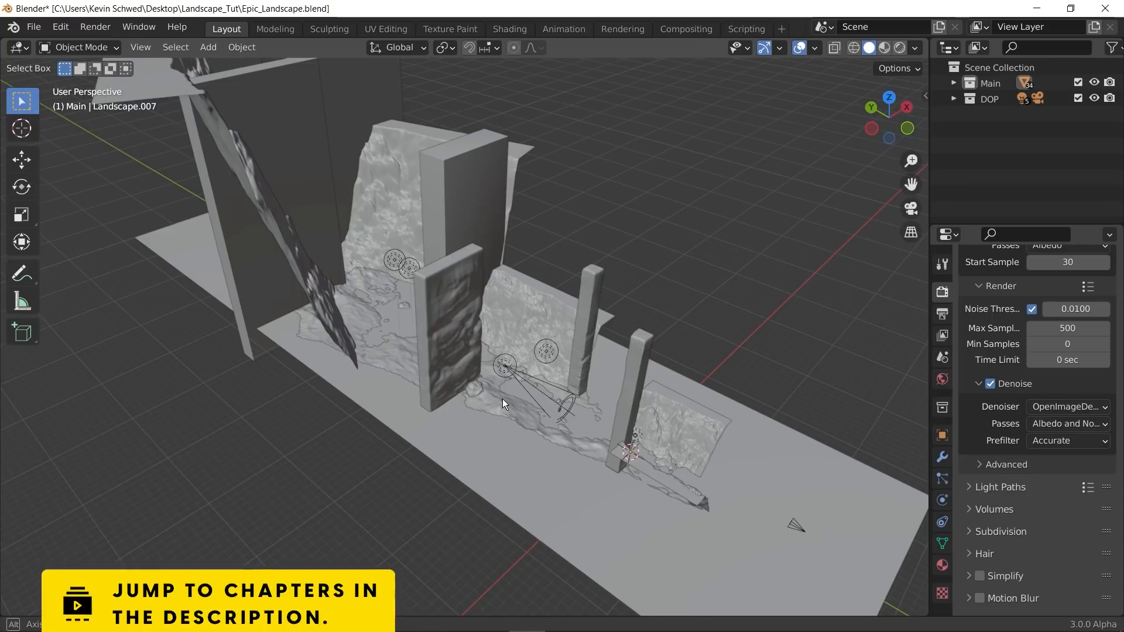
Step: Switch to Blender and preview the finished landscape scene with rendered shading through the camera
middle_click_drag(502, 398, 530, 384)
left_click(900, 48)
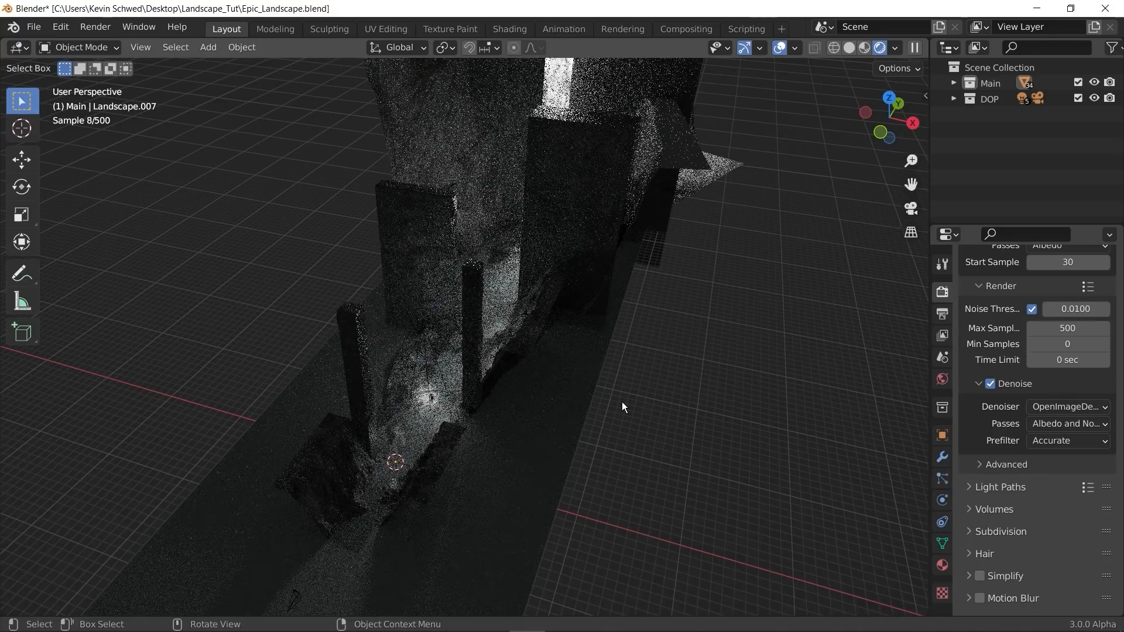
key("KP_0")
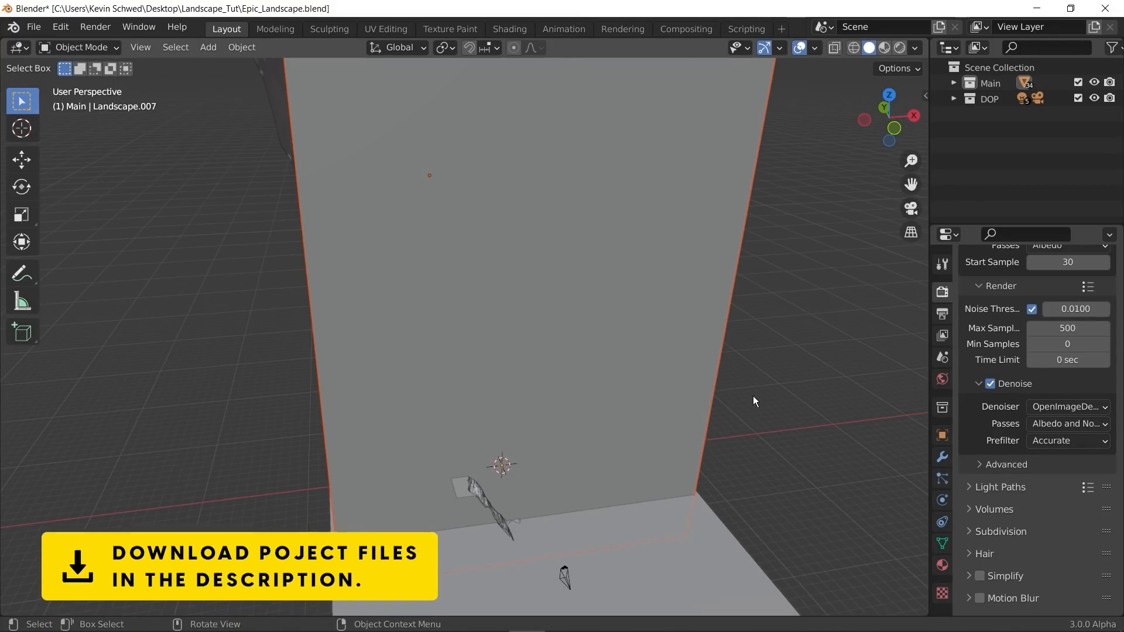
Step: Select the large volume box enclosing the landscape and hide it
middle_click_drag(713, 402, 483, 266)
left_click(550, 412)
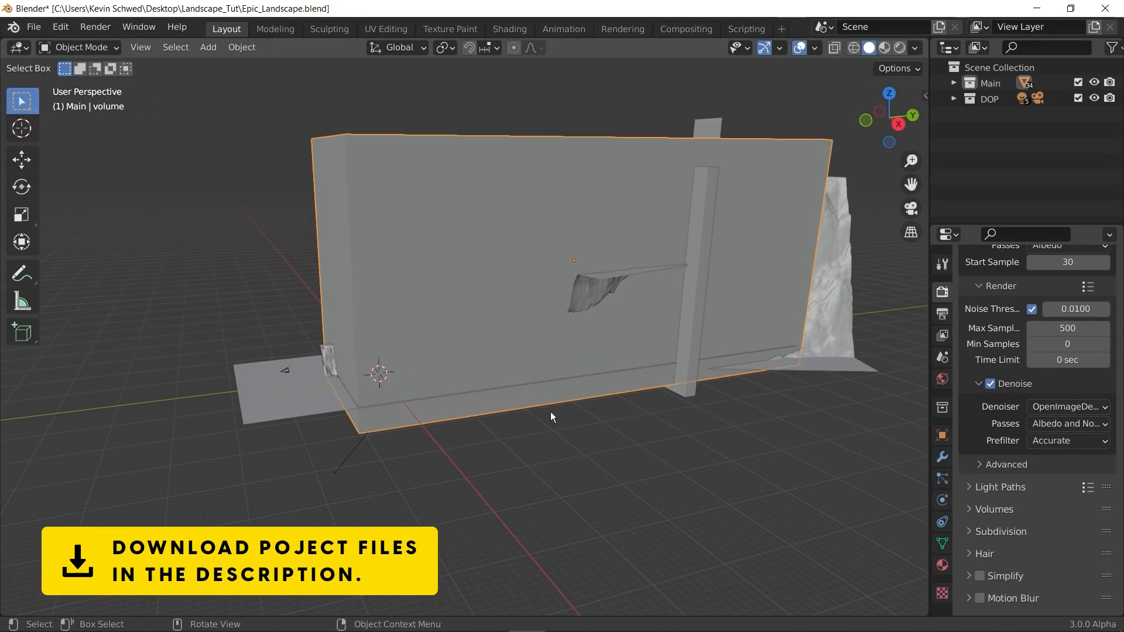
middle_click_drag(550, 412, 503, 425)
key("h")
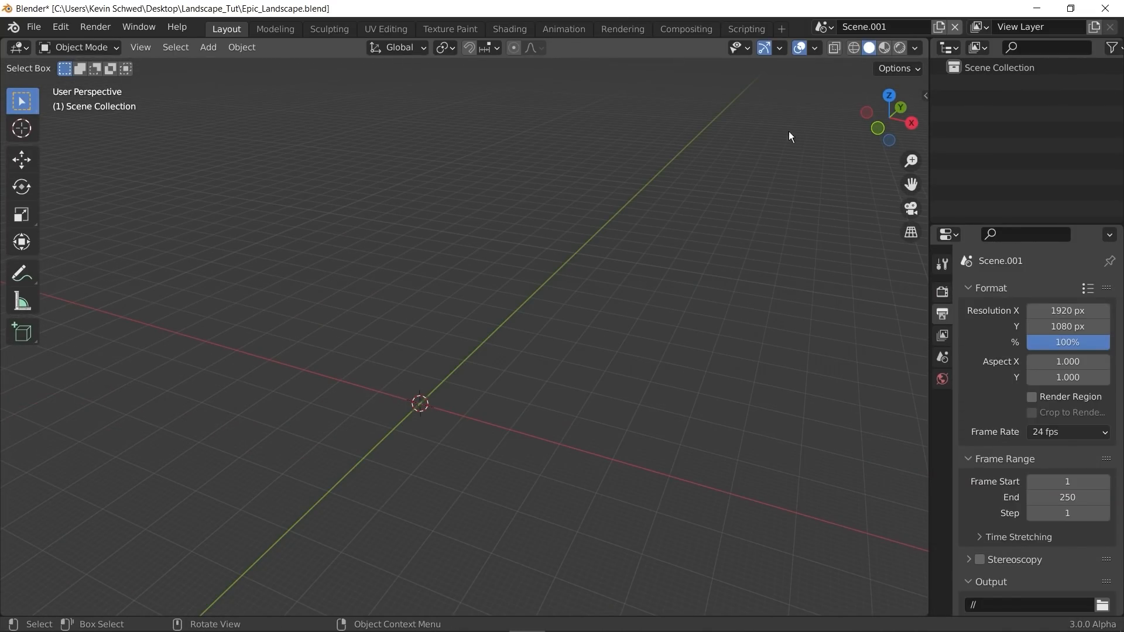
Step: Save the file and add a camera at the origin of the empty scene
key("KP_1")
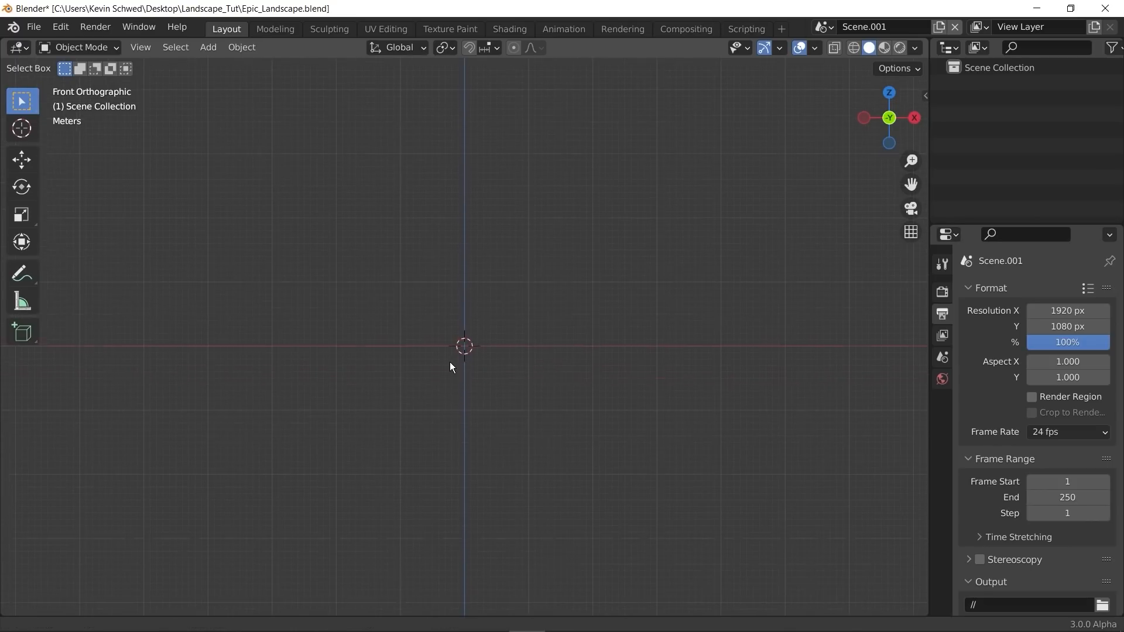
key("ctrl+s")
key("shift+a")
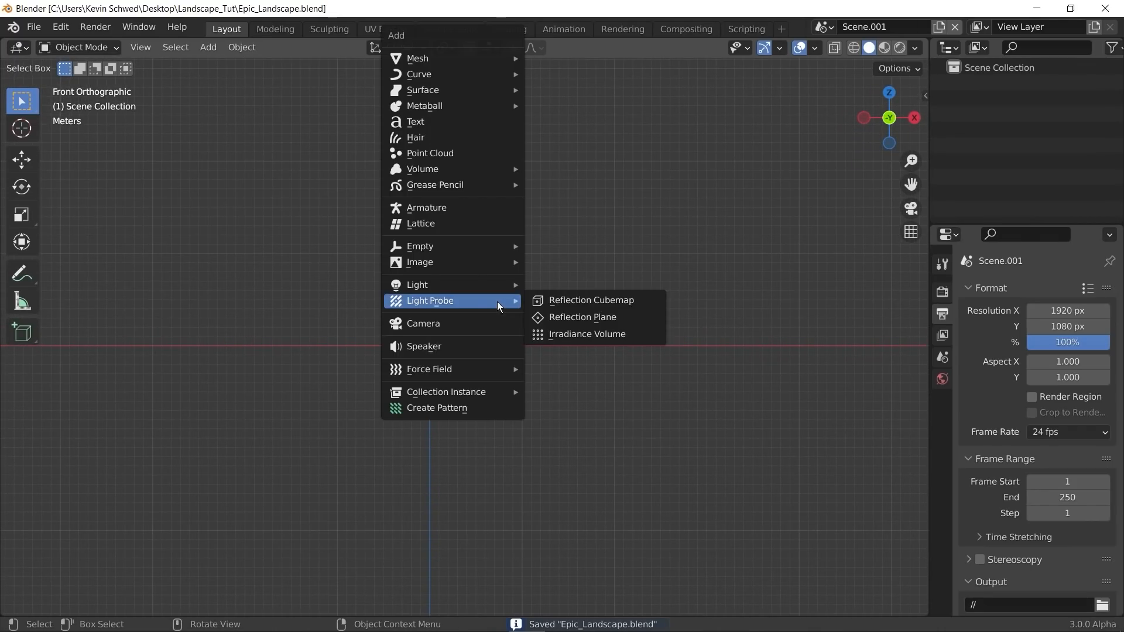
left_click(485, 322)
scroll(532, 338, "up", 5)
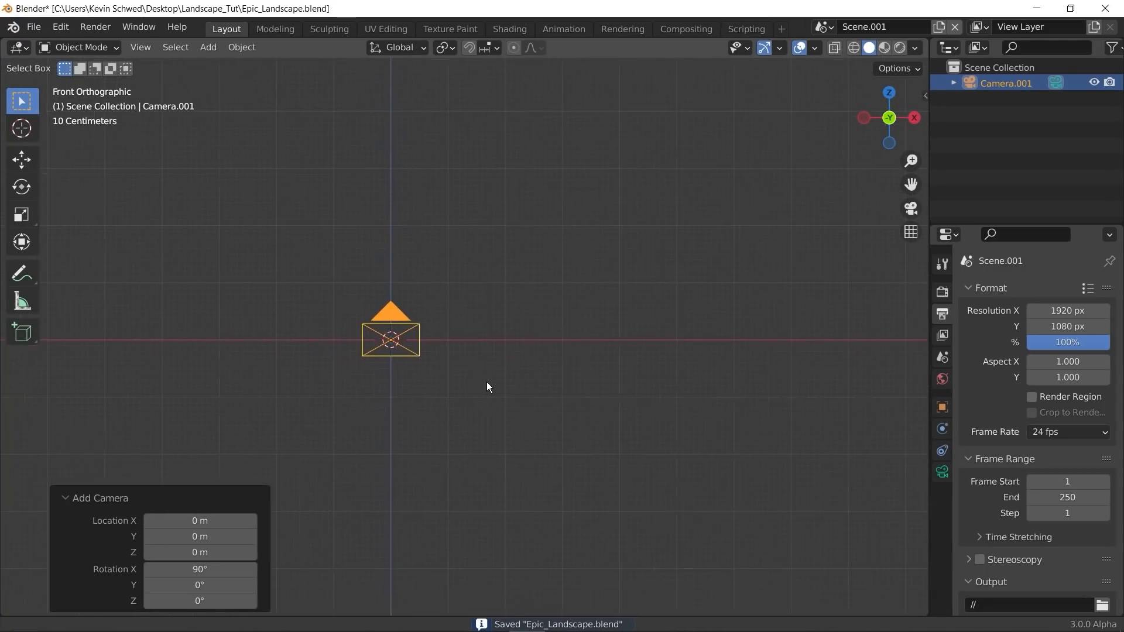
Step: Set the output resolution to a portrait format of 1080 × 1920 px
left_click(1063, 313)
type("1080")
key("Tab")
type("1")
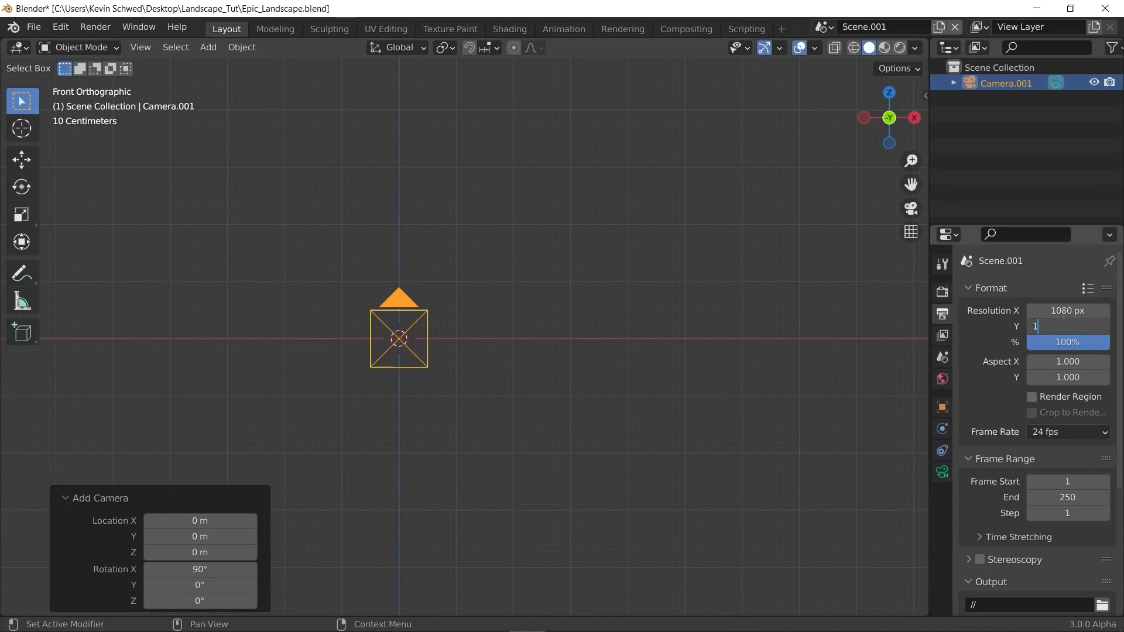
key("Return")
Step: Look through the new camera and move it back about 8.4 m along its local Z axis
key("KP_0")
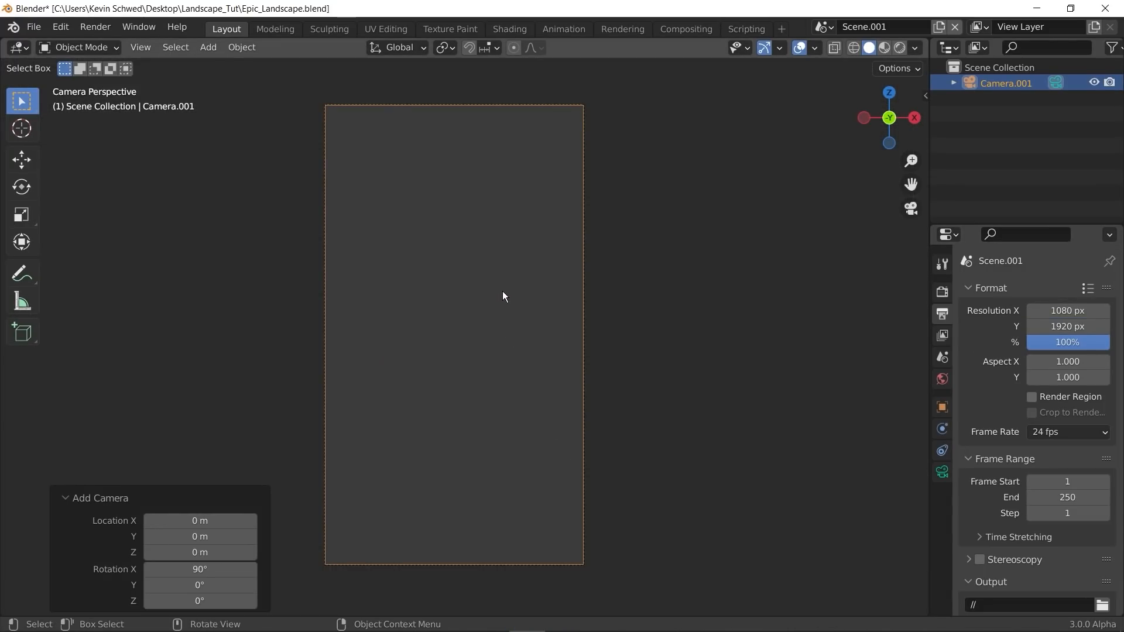
key("g")
key("z")
key("z")
left_click(500, 385)
key("KP_0")
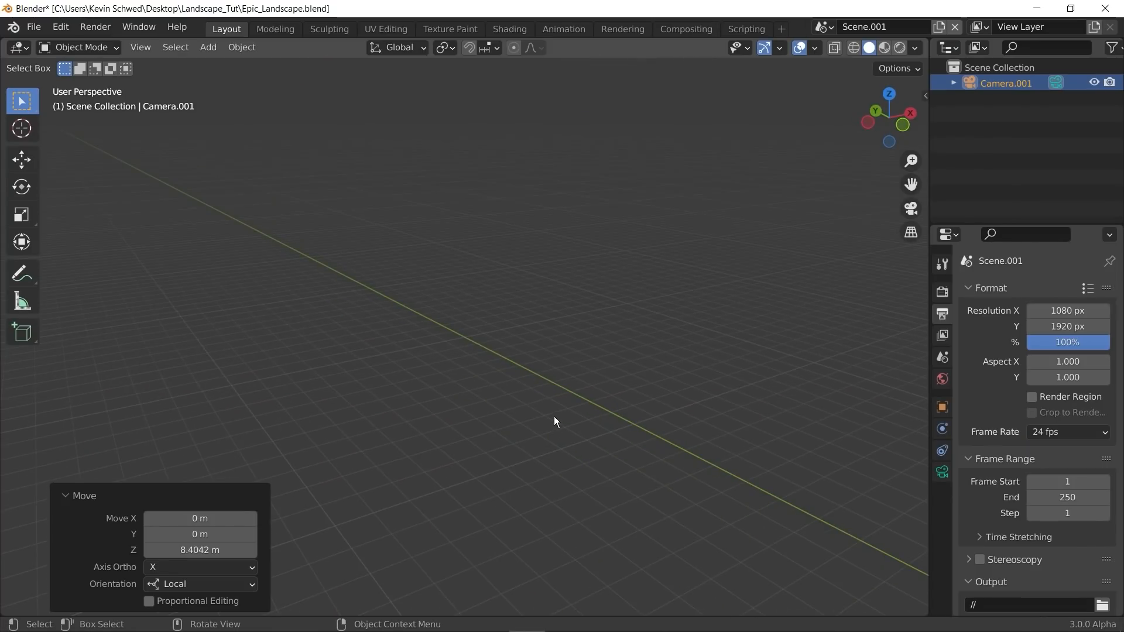
Step: Add a mesh plane and scale it up uniformly into a large ground surface beneath the camera
middle_click_drag(592, 470, 498, 193)
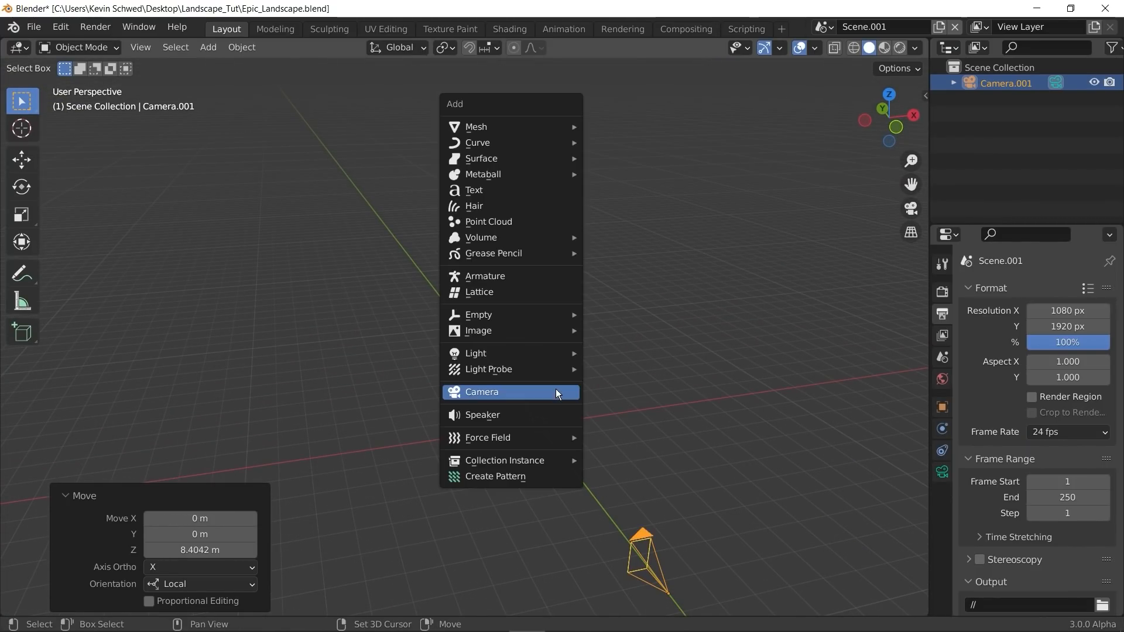
key("shift+a")
mouse_move(488, 127)
left_click(608, 127)
key("s")
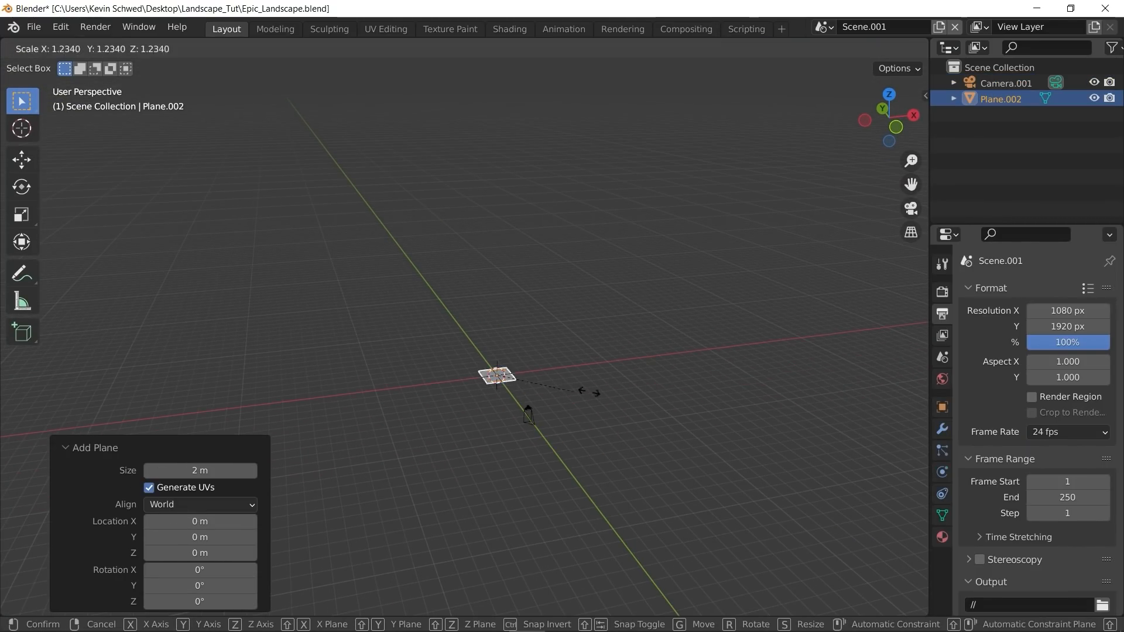
left_click(534, 417)
Step: Raise the camera about 0.8 m along the global Z axis so the ground plane shows in its view
left_click(532, 406)
scroll(535, 436, "up", 4)
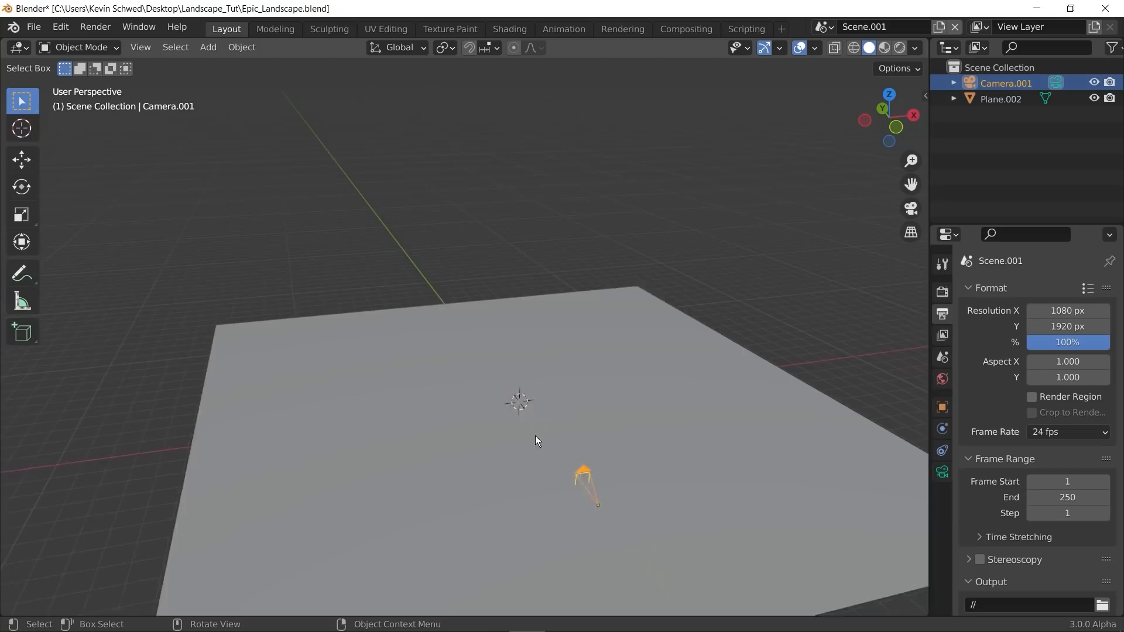
middle_click_drag(535, 436, 512, 363, "shift")
scroll(508, 363, "down", 1)
key("KP_0")
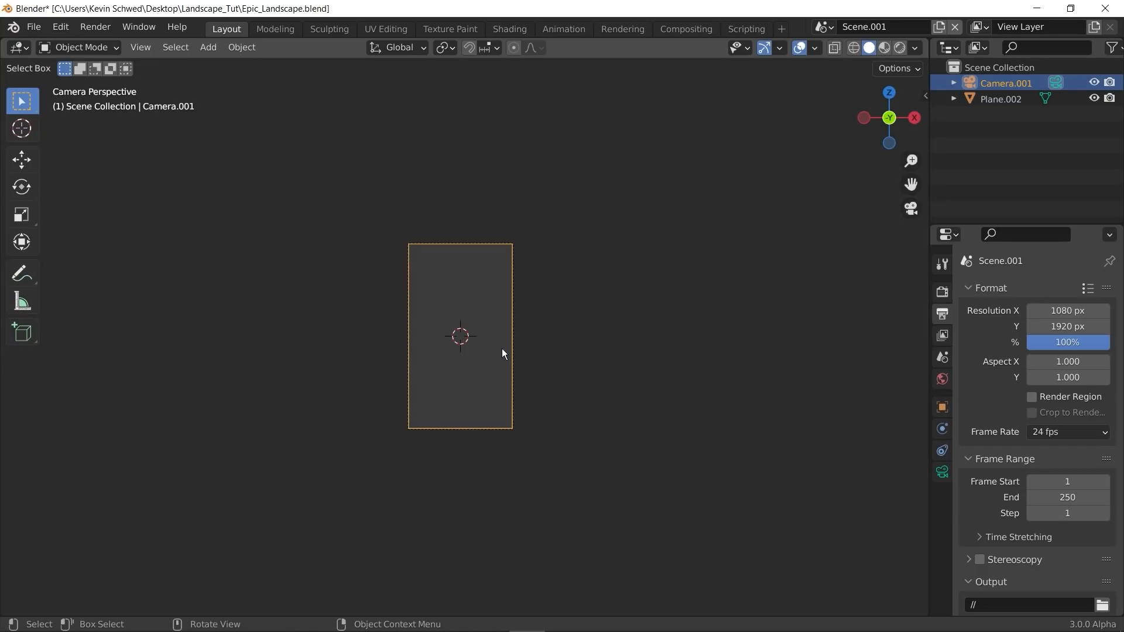
key("g")
key("z")
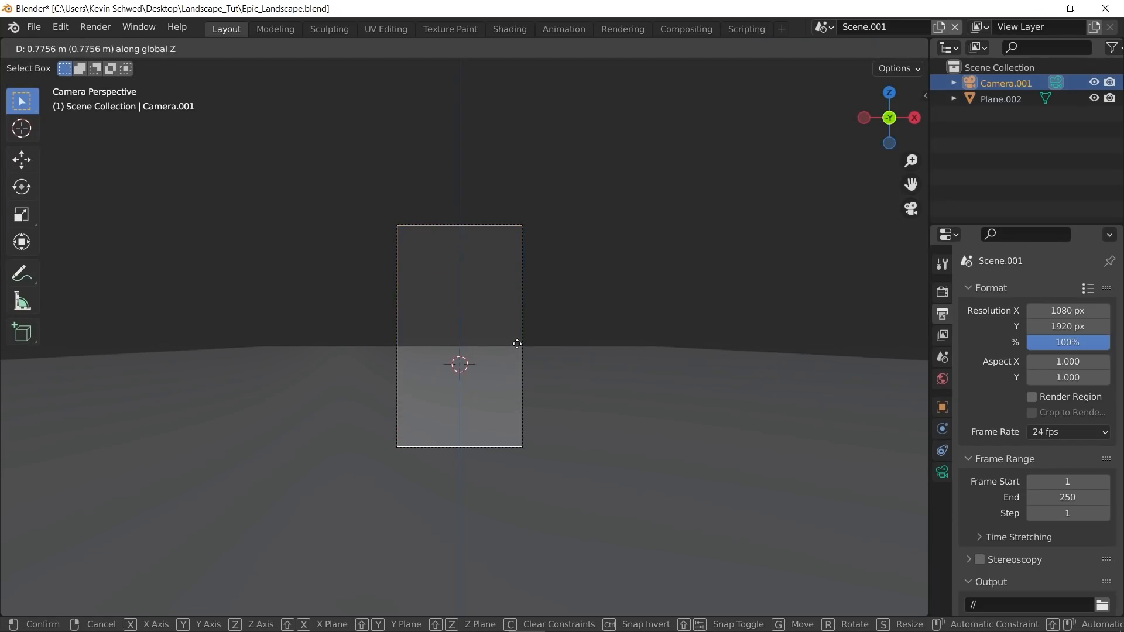
left_click(504, 341)
scroll(505, 341, "up", 3)
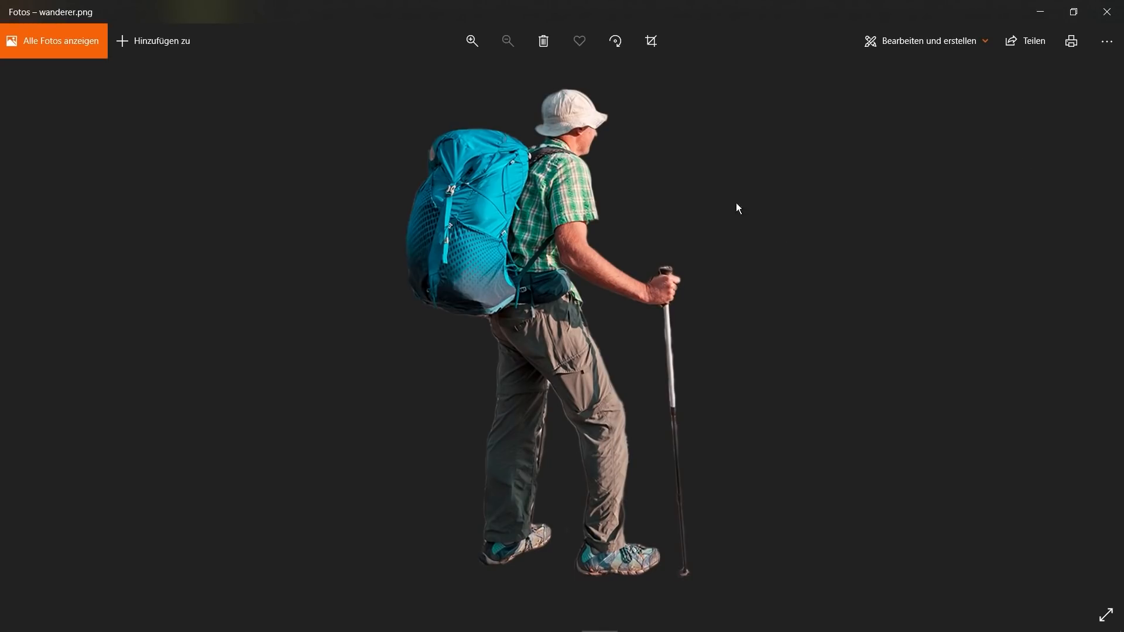
Step: Close the hiker photo preview and import wanderer.png as an image plane with the Principled material setting
left_click(1119, 22)
key("shift+a")
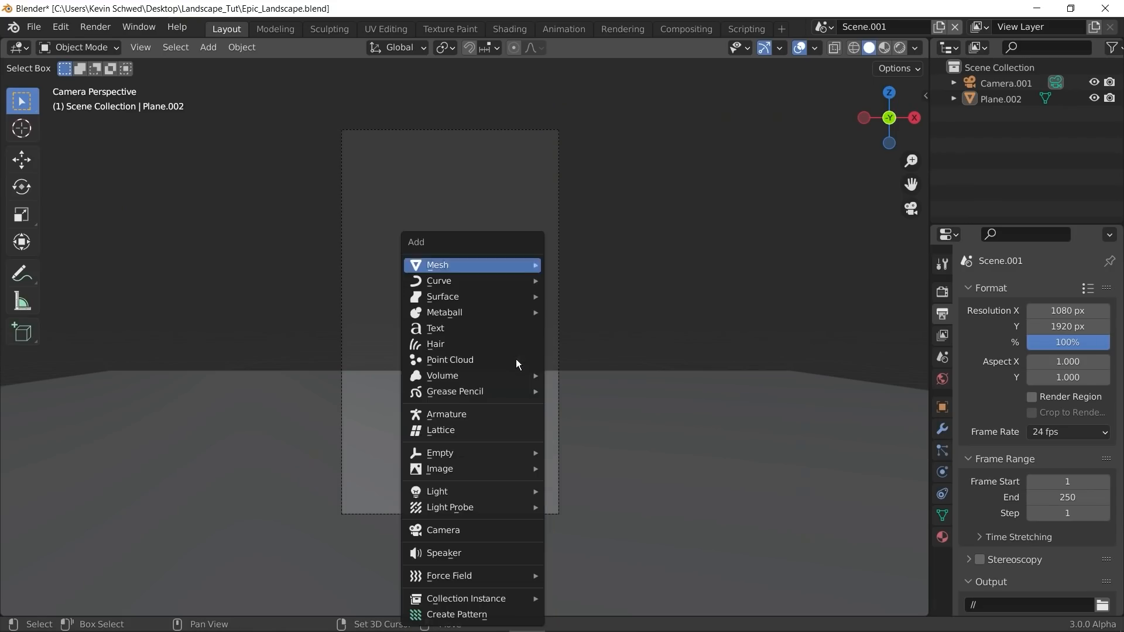
mouse_move(515, 264)
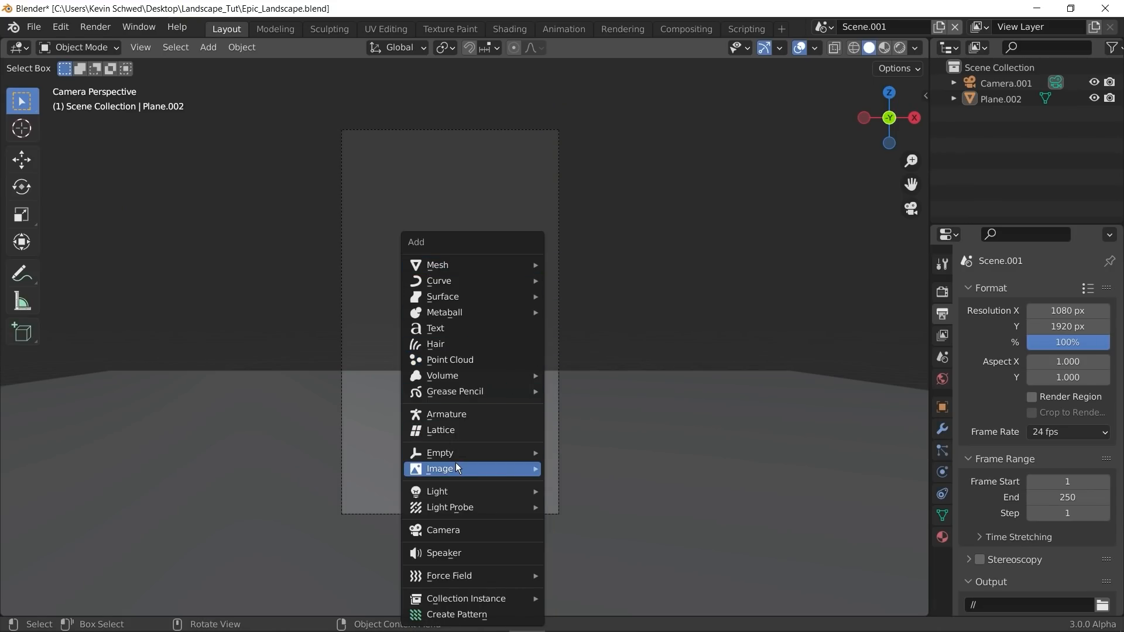
mouse_move(455, 467)
left_click(609, 500)
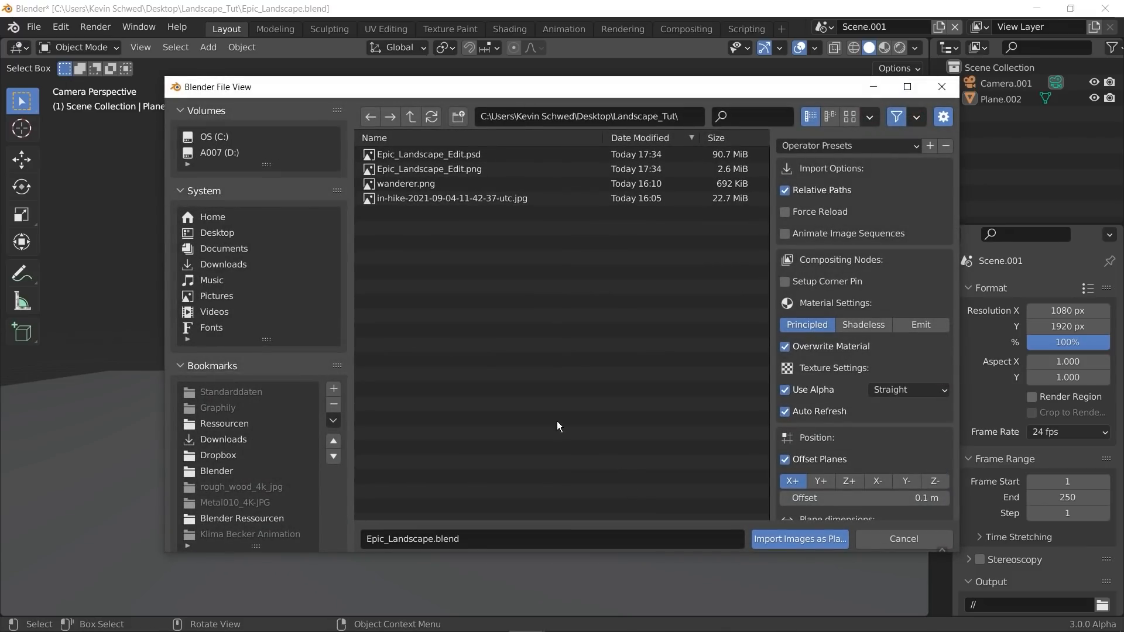
left_click(388, 184)
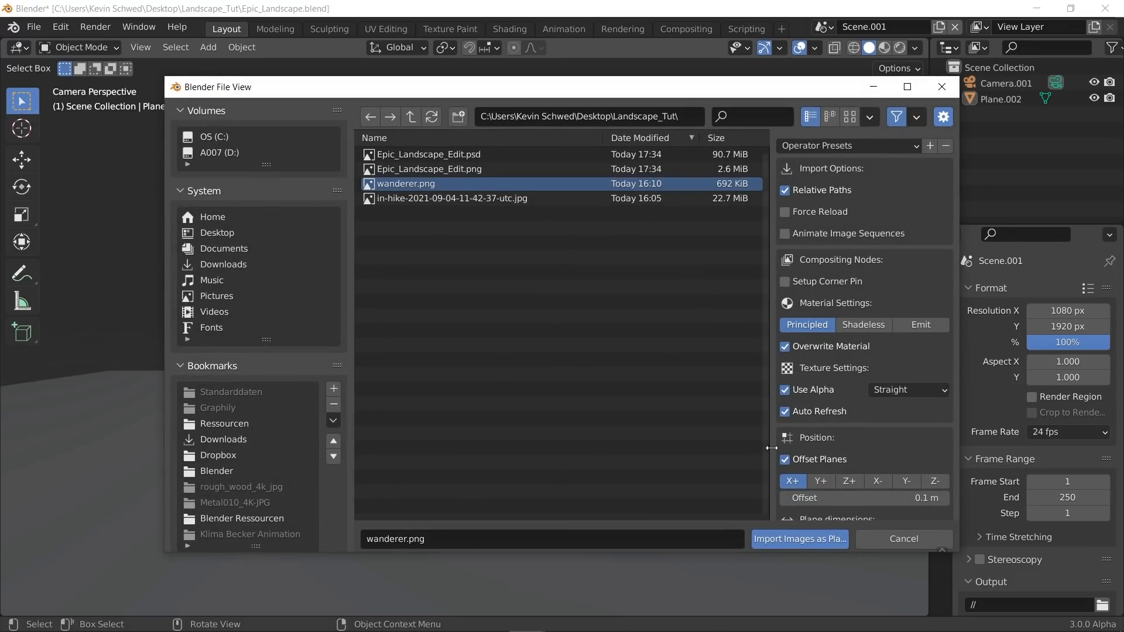
left_click(798, 539)
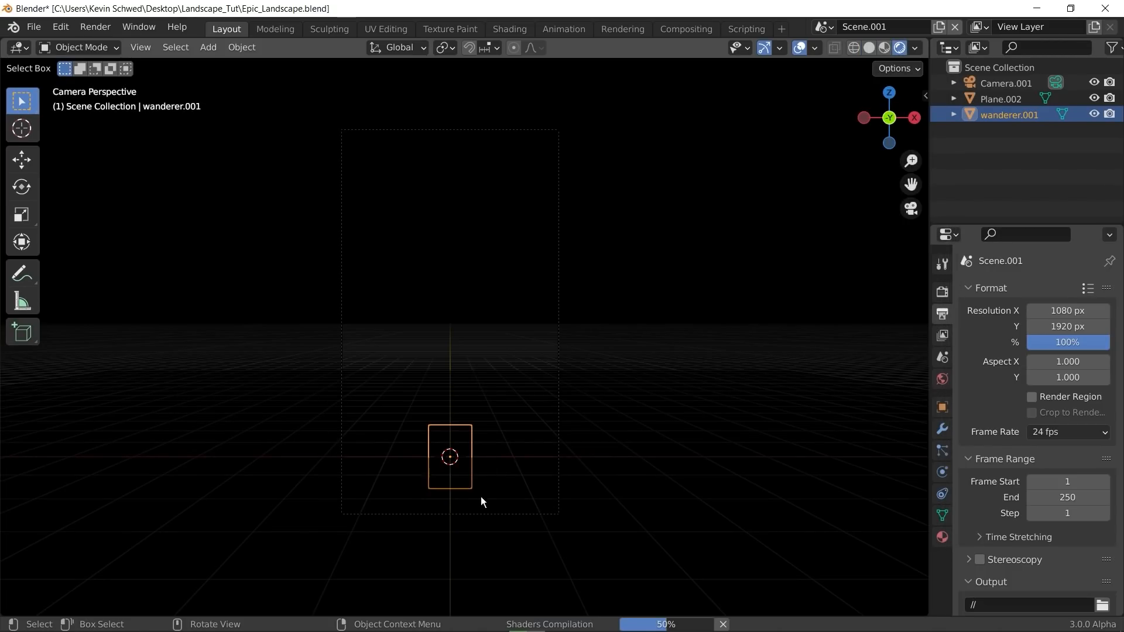
Step: Set the render engine to Cycles and the render device to GPU Compute
scroll(480, 496, "up", 2)
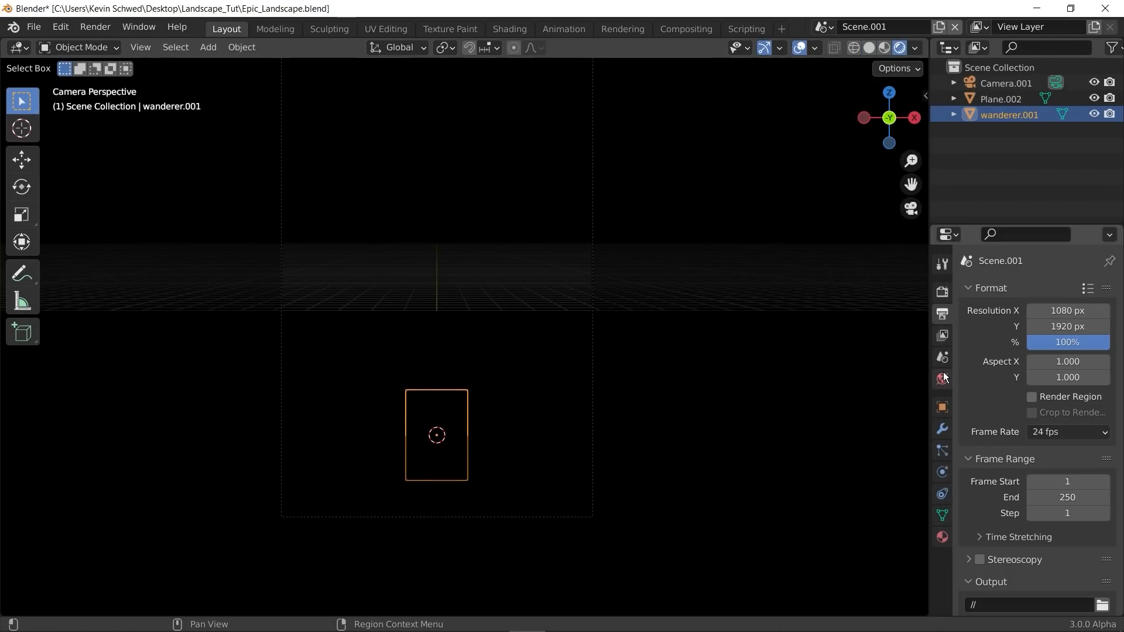
left_click(943, 374)
left_click(940, 266)
left_click(942, 290)
left_click(1048, 292)
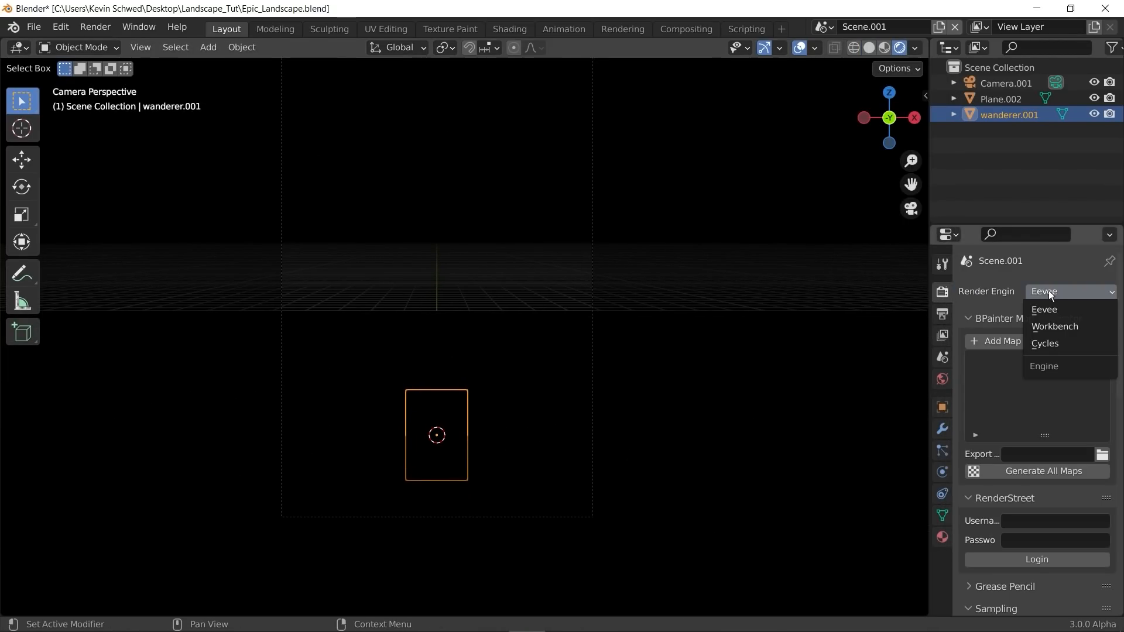
left_click(1045, 343)
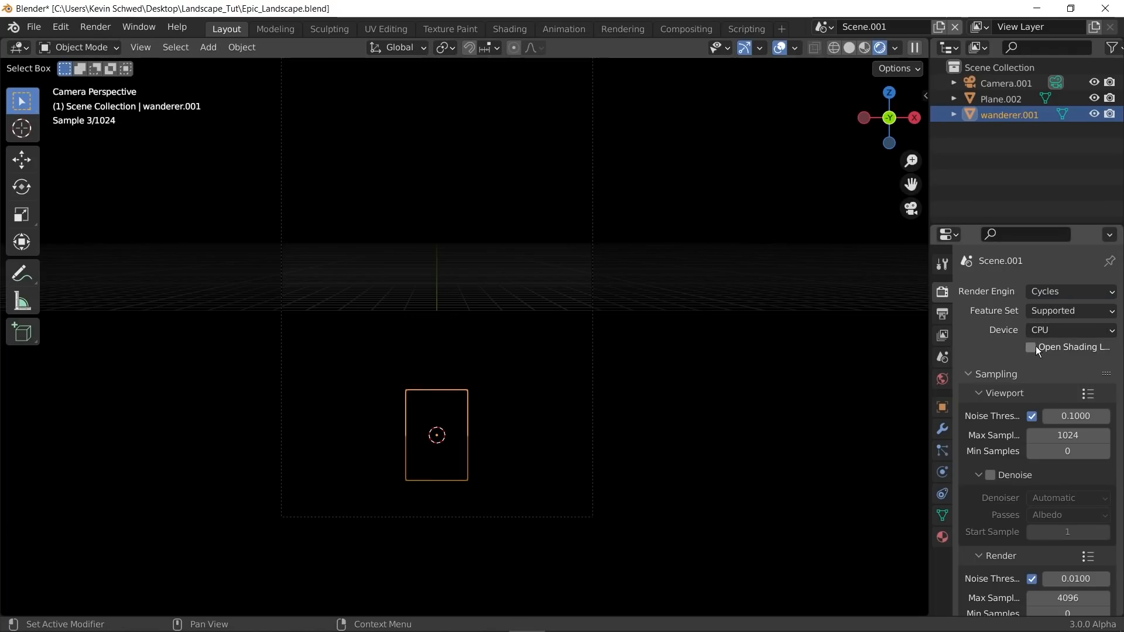
left_click(1048, 330)
left_click(1045, 347)
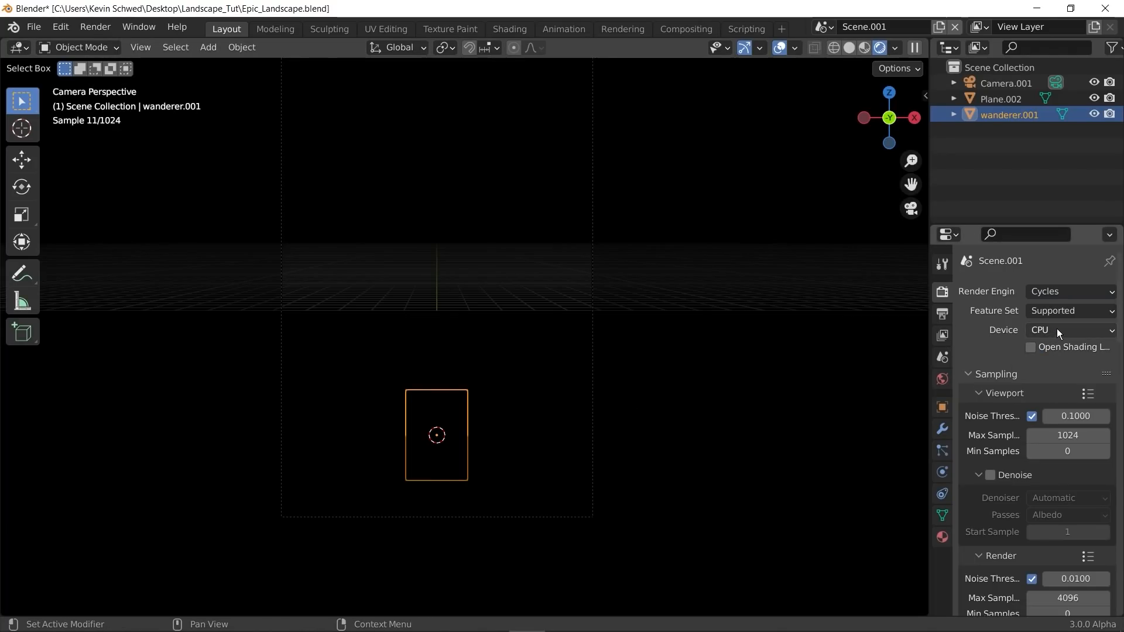
left_click(1056, 331)
left_click(1055, 365)
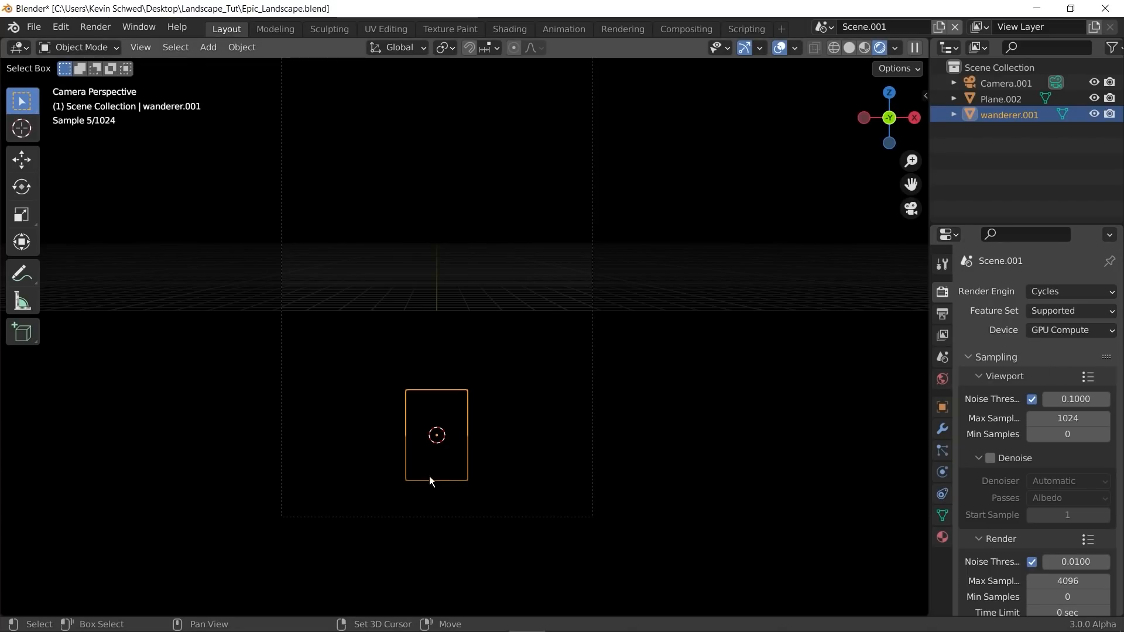
Step: Create a new world for the scene so its background lights the objects
middle_click_drag(430, 476, 961, 457)
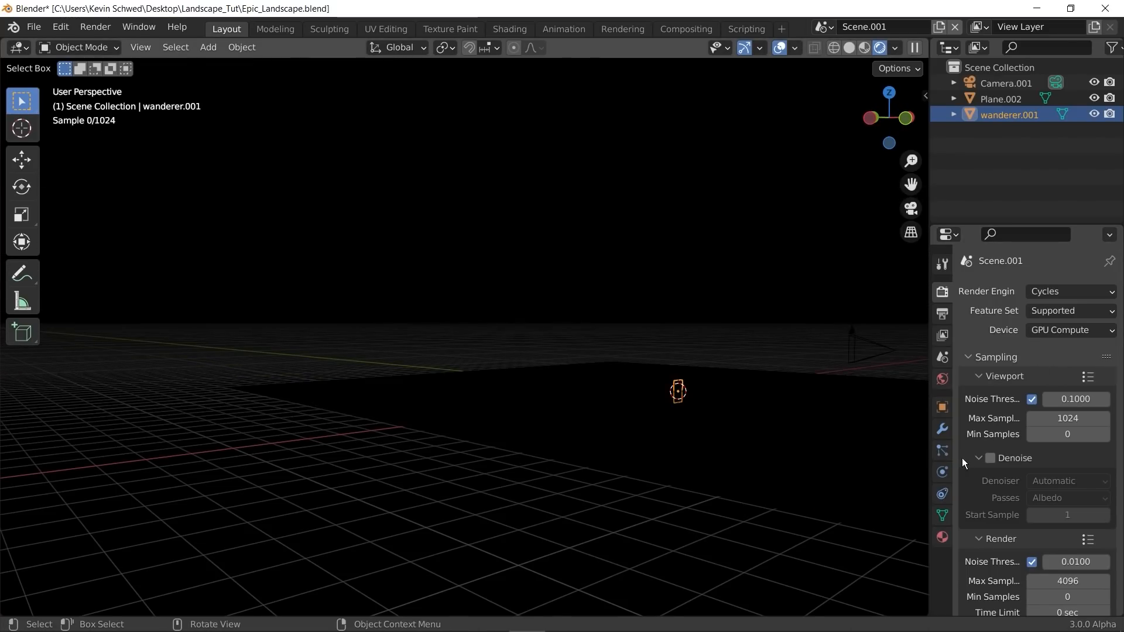
left_click(942, 379)
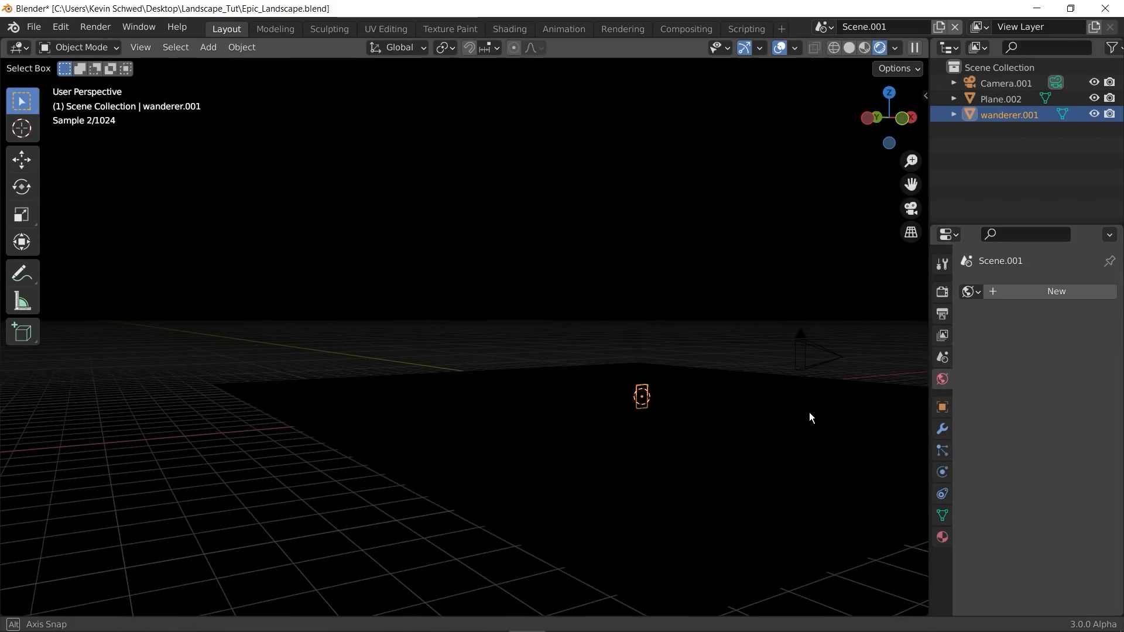
left_click(1031, 291)
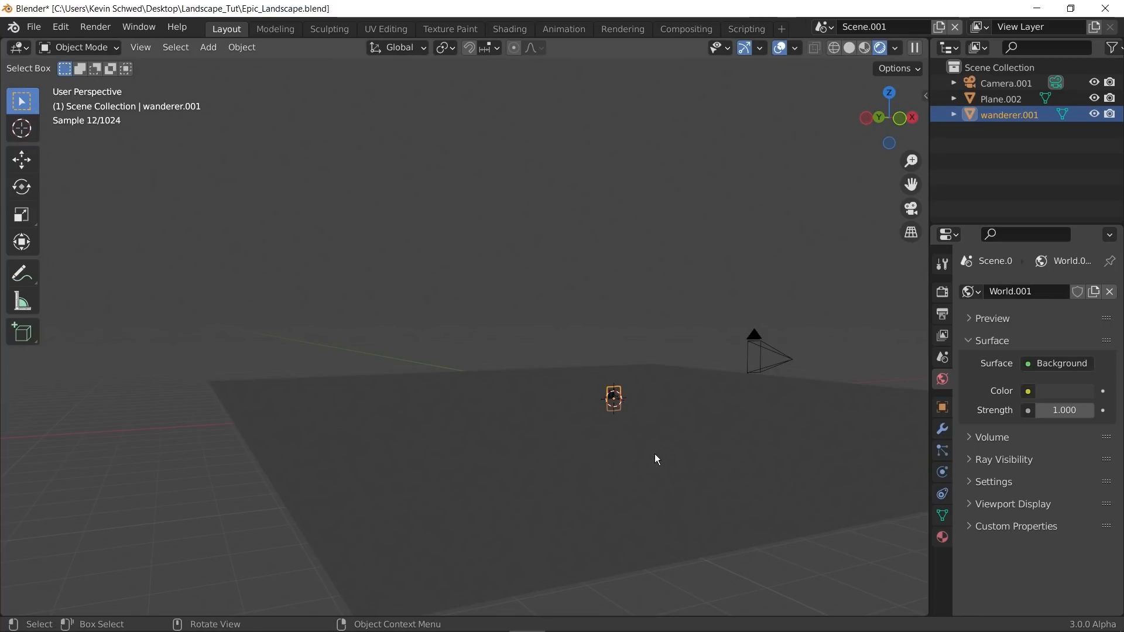
Step: Scale the hiker image to 0.434 and raise it about 0.18 m along Z so the feet meet the ground
key("KP_0")
scroll(601, 448, "up", 3)
middle_click_drag(453, 441, 507, 437, "shift")
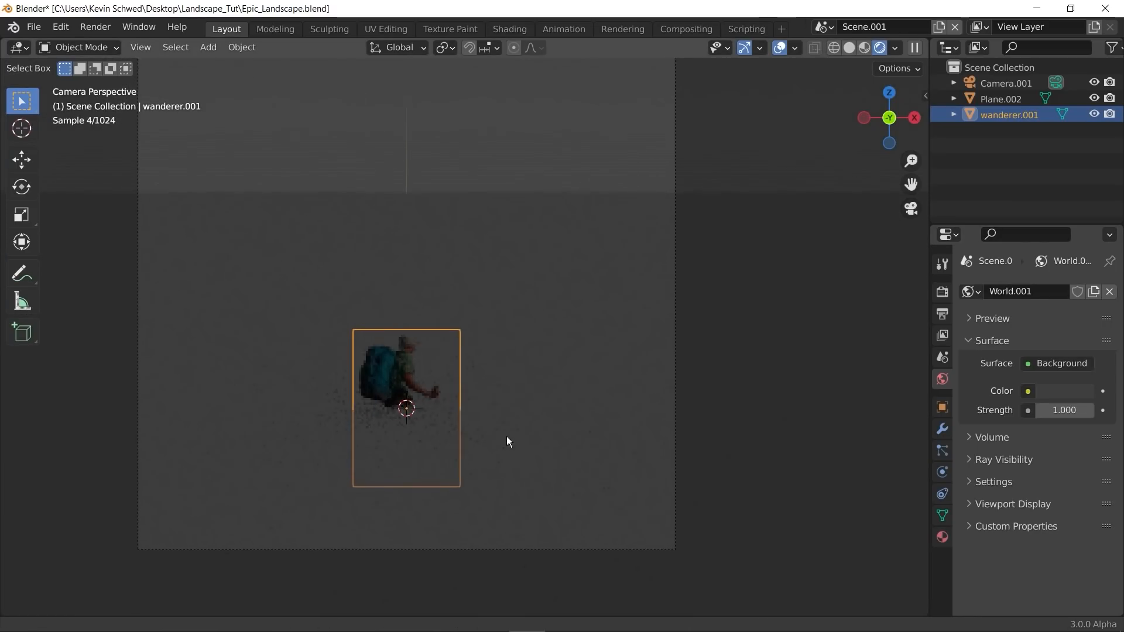
key("s")
left_click(462, 414)
key("g")
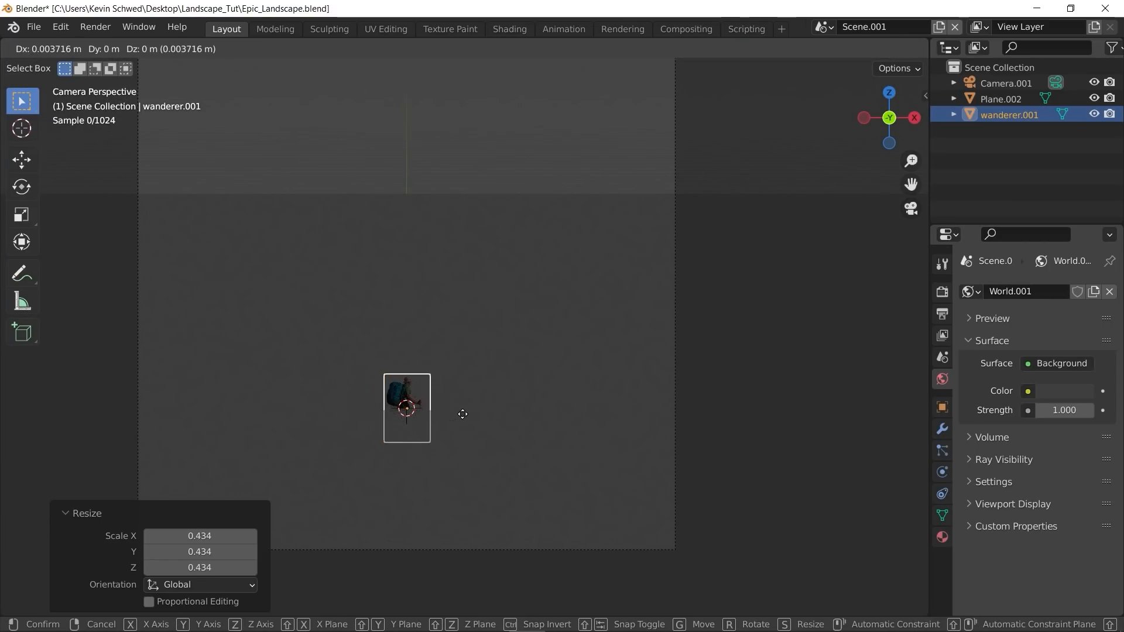
key("z")
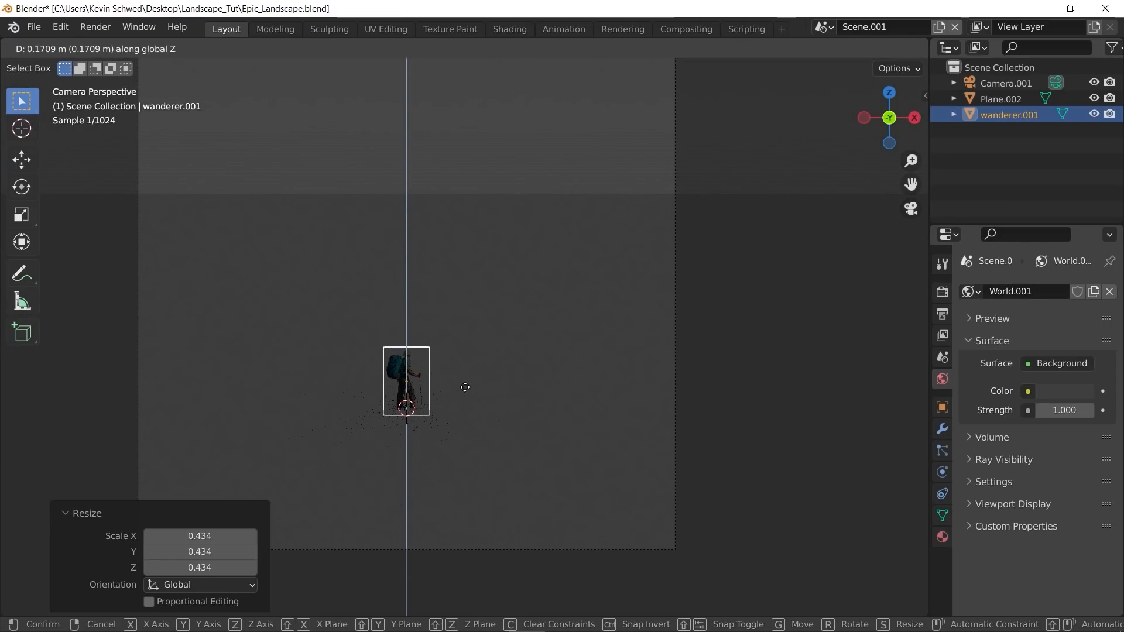
left_click(465, 387)
Step: Move the hiker across the ground plane, farther from the camera and left of the scene's centre, keeping its height locked
key("g")
key("shift+z")
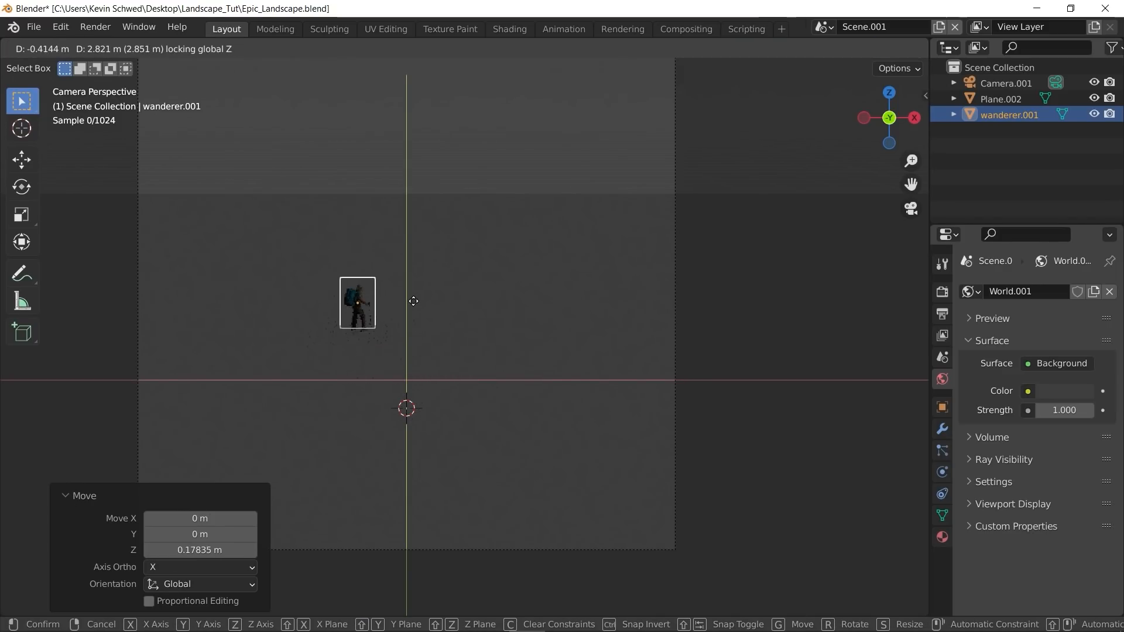
left_click(418, 308)
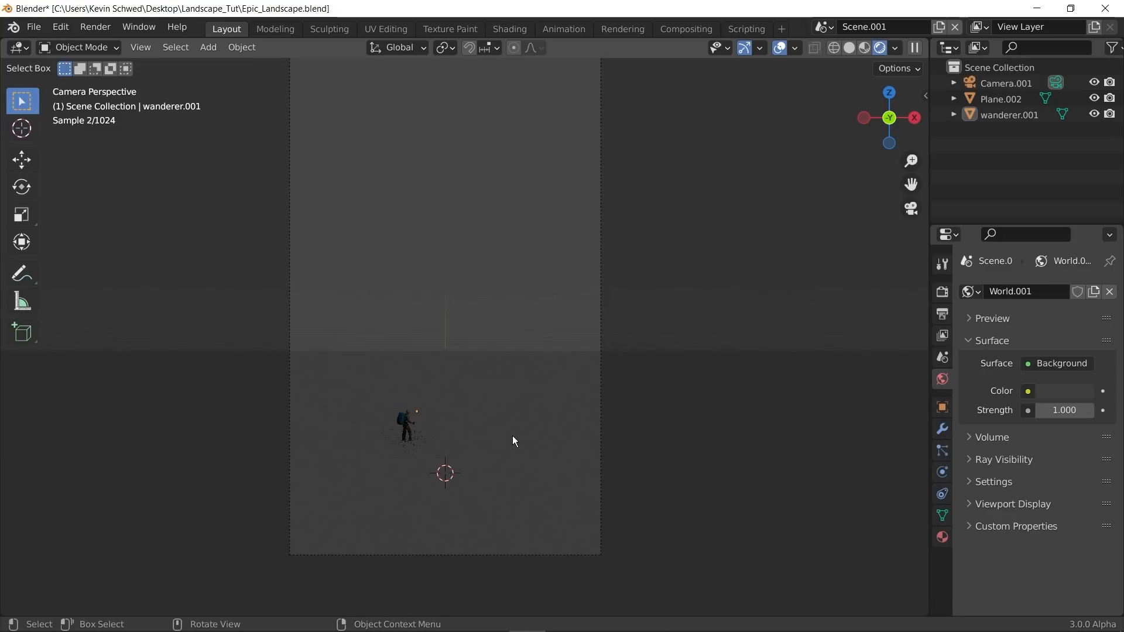
middle_click_drag(532, 472, 528, 461, "shift")
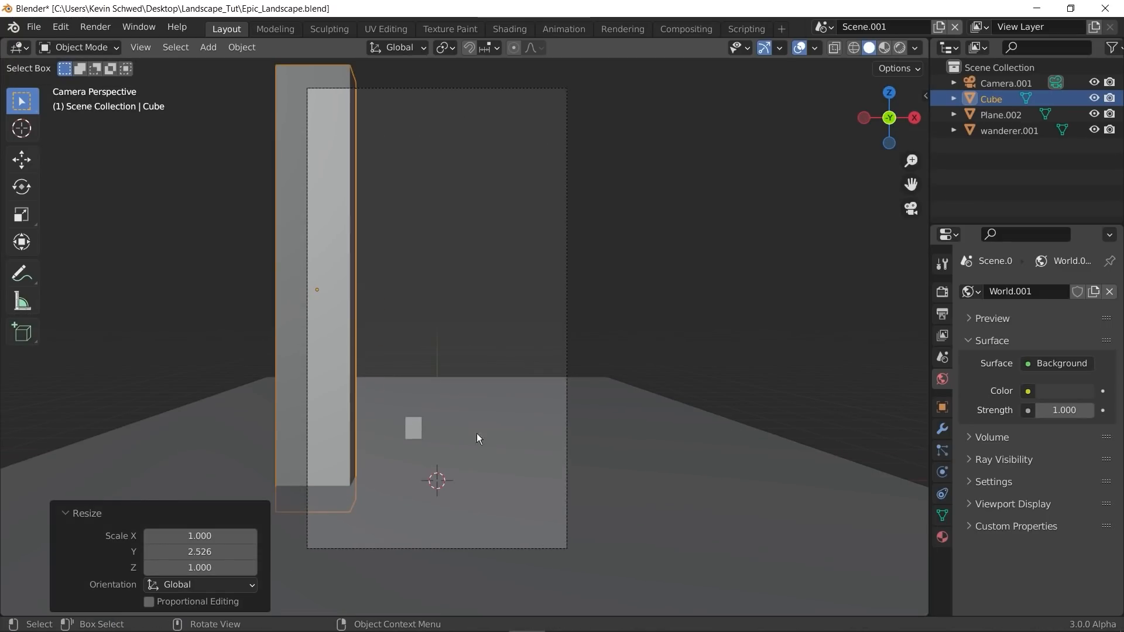
Step: Duplicate the tall box pillar to the opposite side along X, offset the copy along Y and stretch it along Z
key("shift+d")
key("x")
left_click(572, 429)
key("g")
key("y")
left_click(644, 468)
key("s")
key("z")
left_click(655, 507)
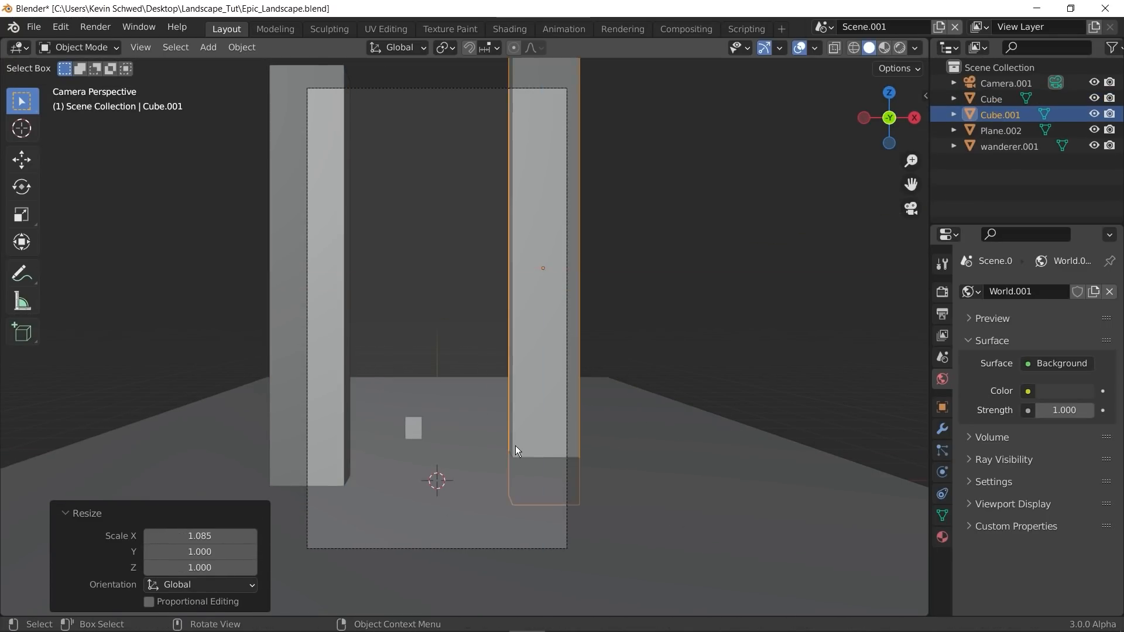
Step: Duplicate the pair of pillars twice along Y to form two rows receding from the camera
key("KP_7")
left_click(385, 401, "shift")
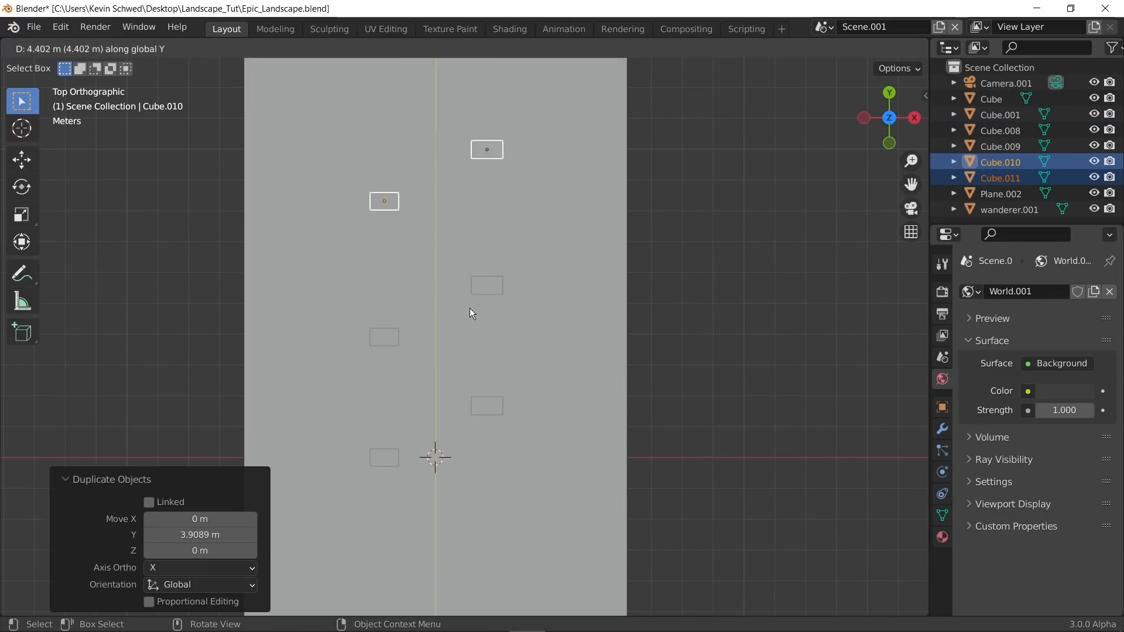
key("KP_0")
Step: Shift the middle left pillar outward along X and move the middle right pillar farther back along Y
left_click(360, 370)
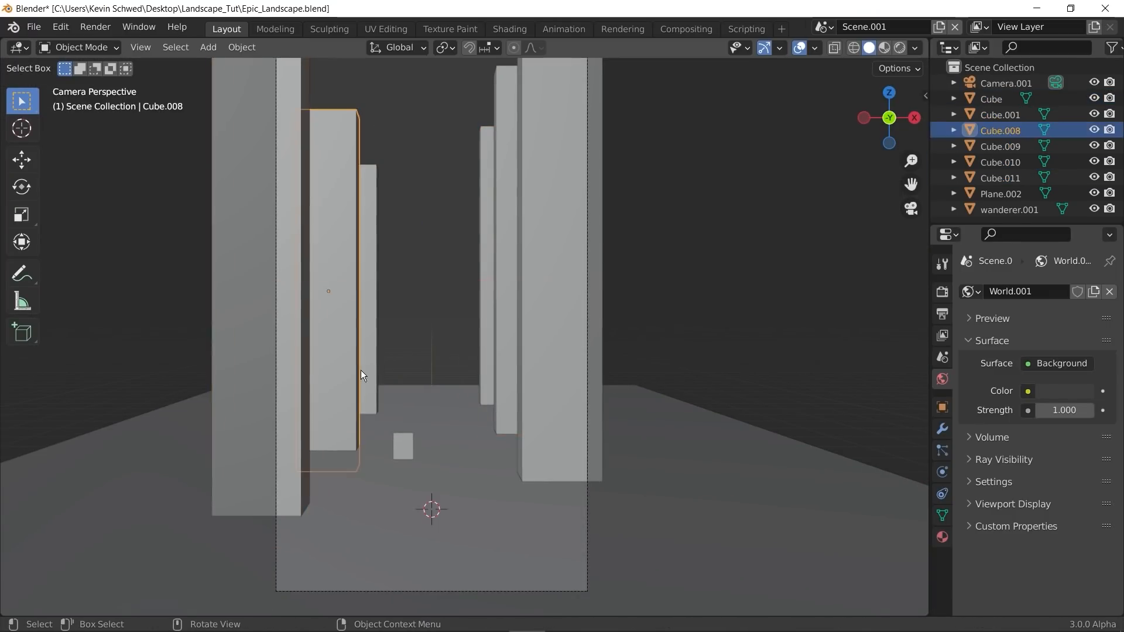
key("g")
key("x")
left_click(508, 427)
key("g")
key("y")
Step: Move the farthest left pillar inward along X and enlarge it, scaling its height by 1.859 and widening it along X
left_click(368, 372)
key("g")
key("x")
key("s")
key("z")
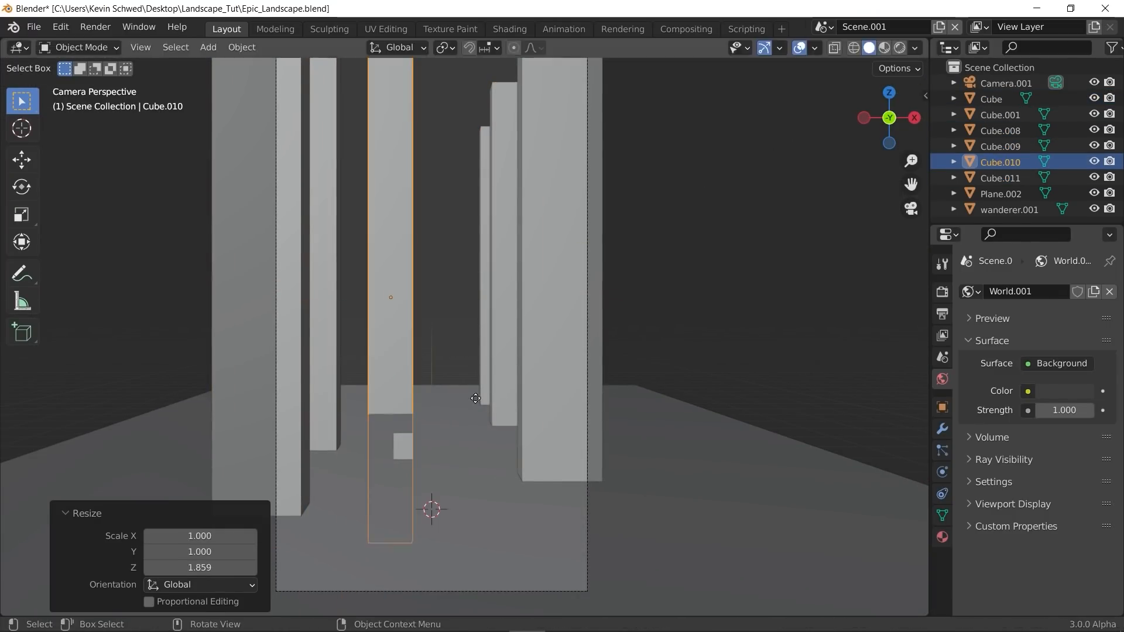
key("g")
key("s")
key("x")
Step: Widen the farthest right pillar along X and reposition it along the same axis
left_click(484, 367)
key("s")
key("x")
key("g")
key("x")
left_click(575, 334)
Step: Reposition the middle right pillar along Y and stretch its height along Z
middle_click_drag(562, 346, 461, 406)
left_click(548, 293)
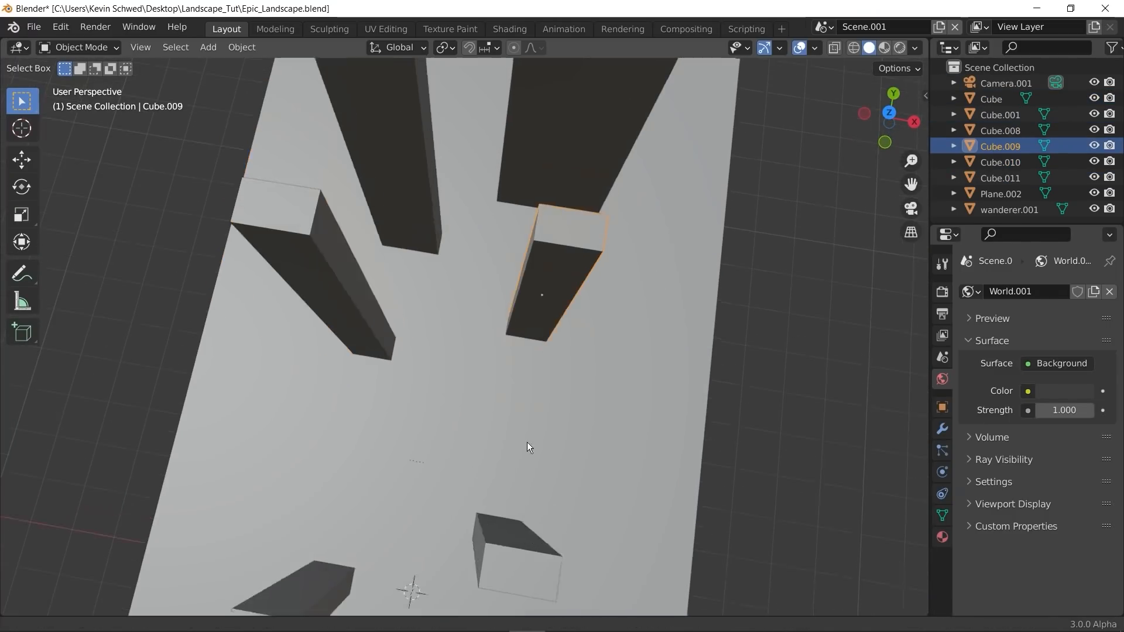
key("g")
key("y")
key("KP_0")
key("s")
key("z")
left_click(495, 375)
Step: Reposition the two farthest pillars along X and adjust their width, leaving a narrow gap between them
left_click(416, 382)
left_click(498, 399)
key("g")
key("x")
left_click(417, 392)
key("g")
key("x")
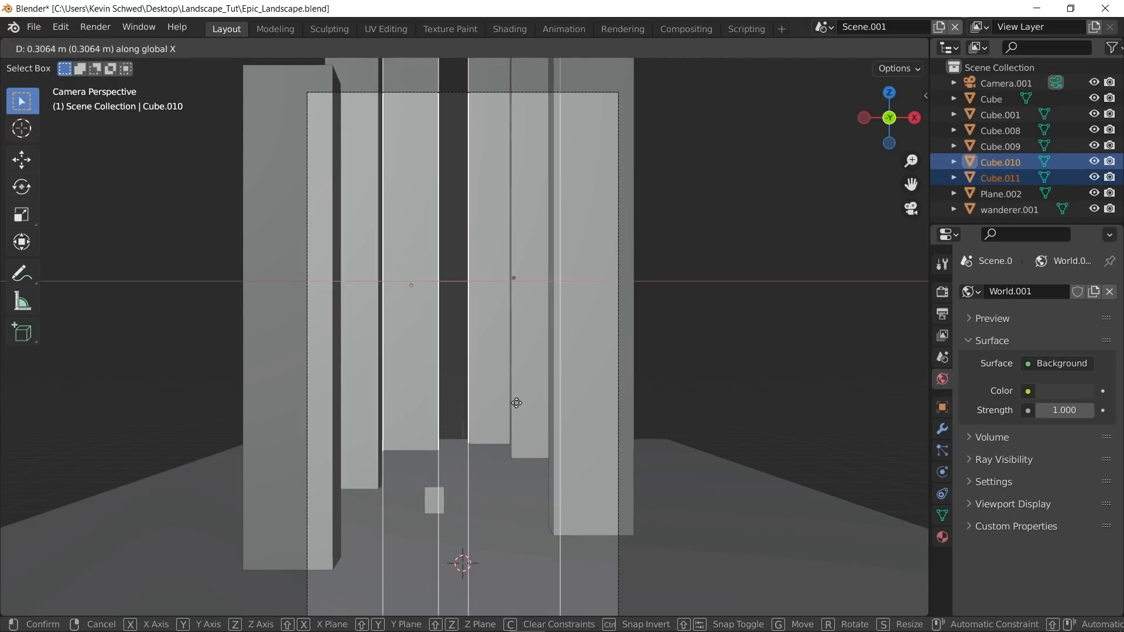
key("s")
key("x")
key("g")
key("x")
left_click(511, 399)
Step: Preview the pillar layout through the camera in rendered viewport shading
key("alt+a")
scroll(557, 497, "down", 2)
middle_click_drag(558, 503, 560, 474, "shift")
left_click(505, 357)
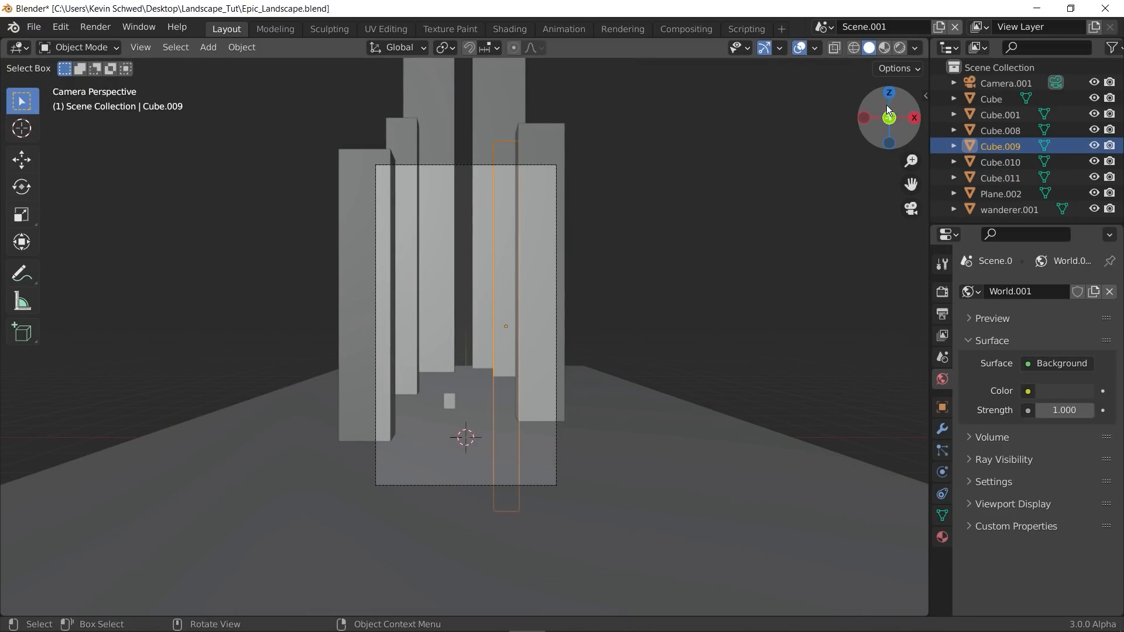
left_click(899, 47)
key("alt+a")
scroll(536, 430, "up", 3)
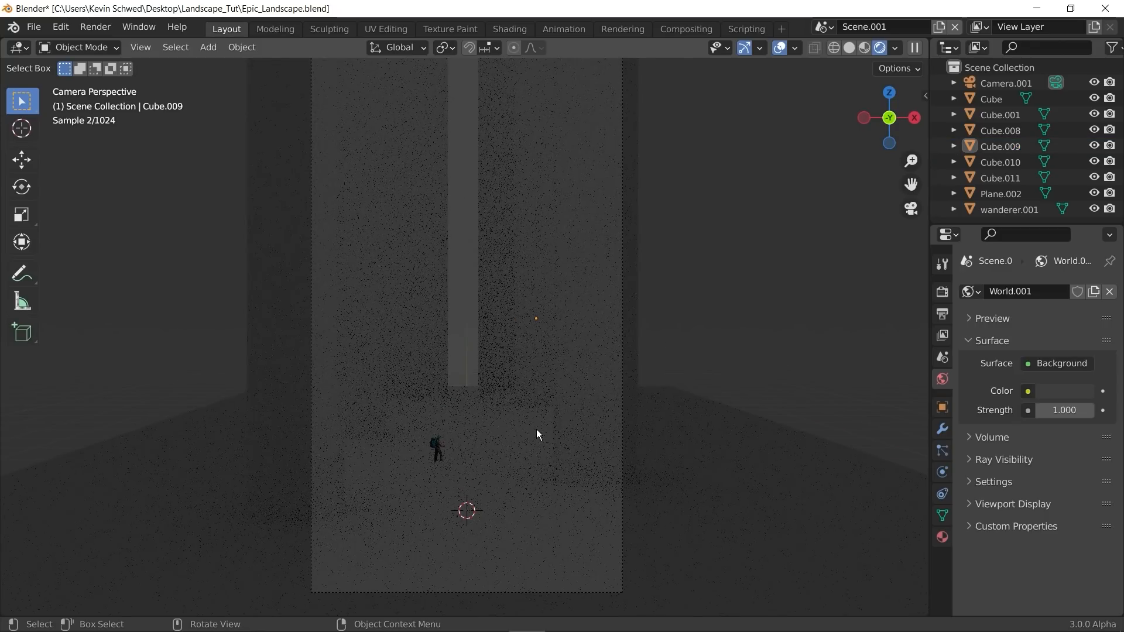
Step: Set the camera's passepartout opacity to 1.000 to black out everything outside the frame
left_click(623, 539)
left_click(941, 472)
scroll(1012, 497, "down", 5)
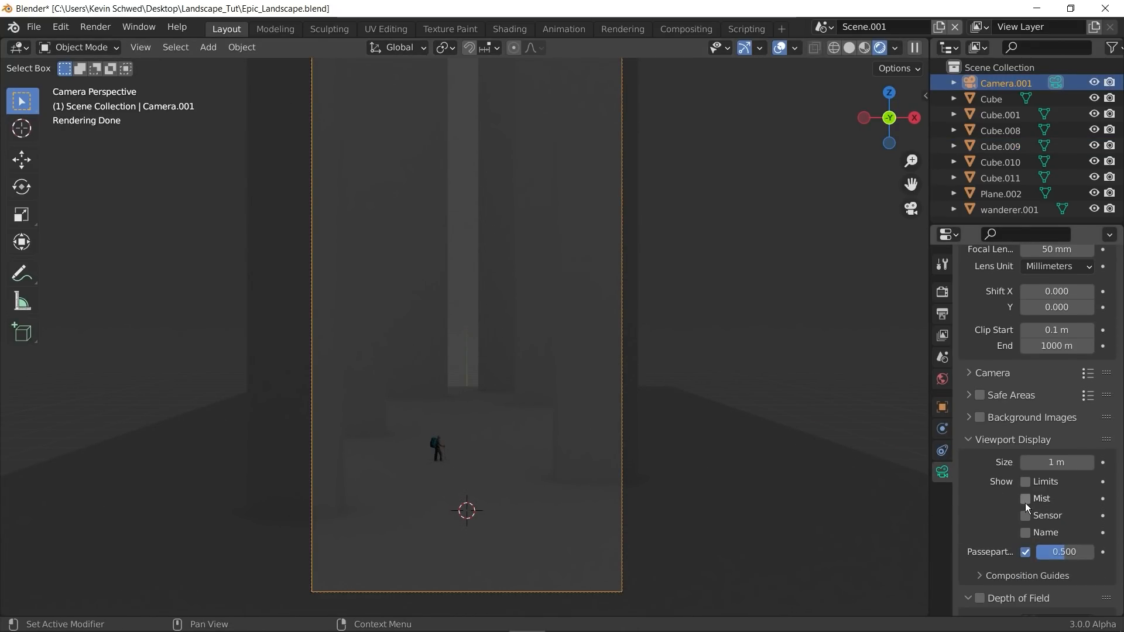
left_click_drag(1048, 545, 1100, 547)
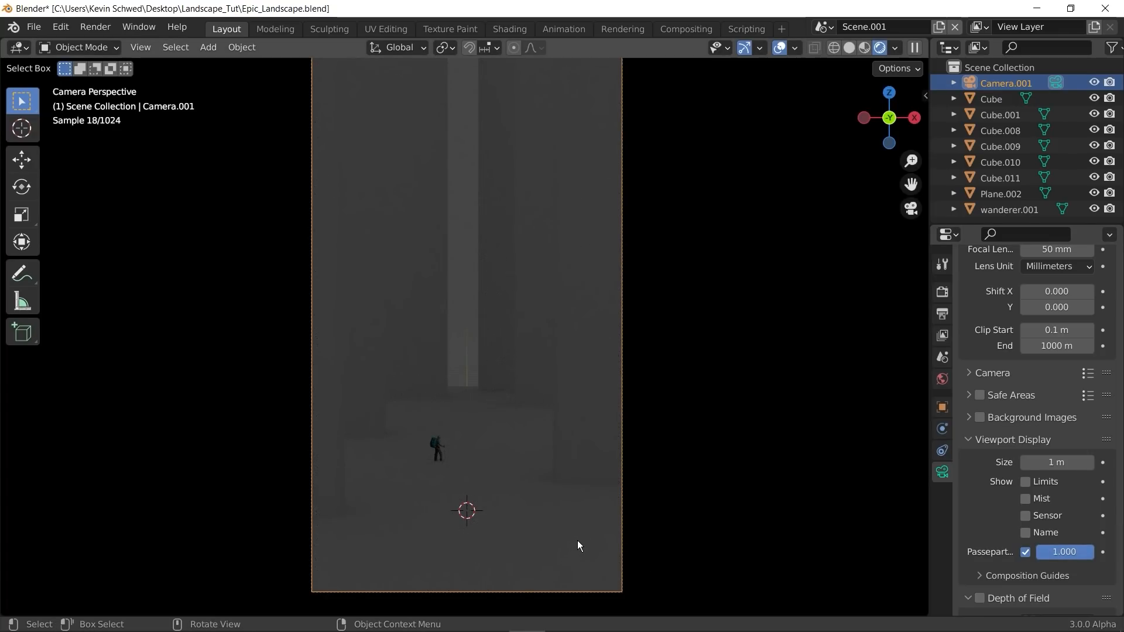
scroll(568, 536, "down", 1)
scroll(972, 347, "up", 3)
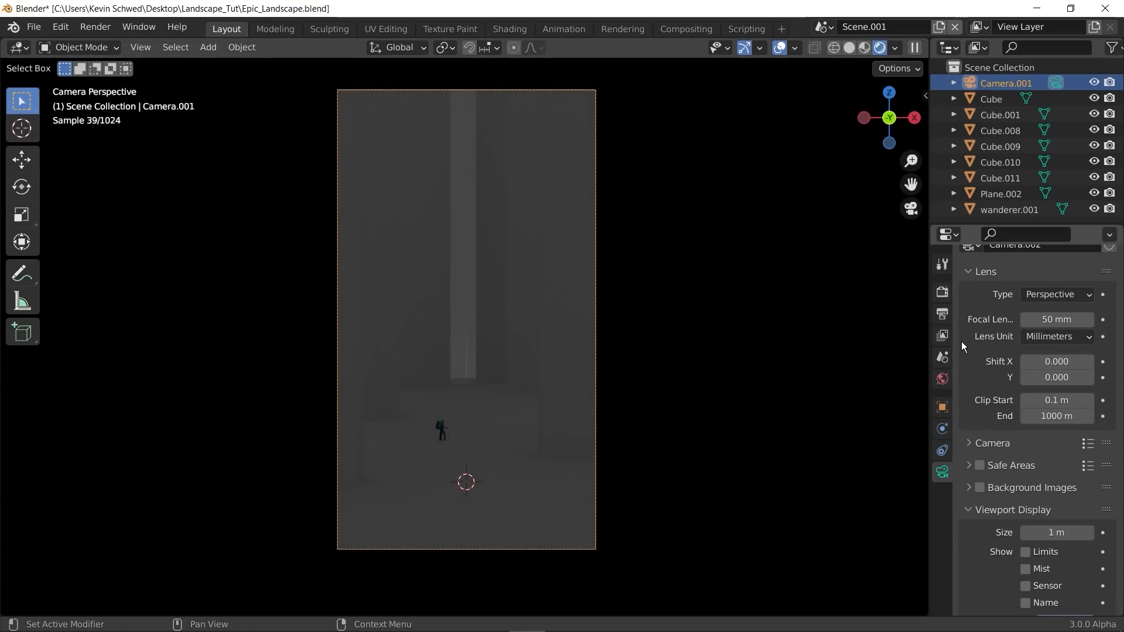
Step: Widen the portrait frame through the output resolution and set the camera's focal length to 54 mm
left_click(942, 267)
left_click(942, 291)
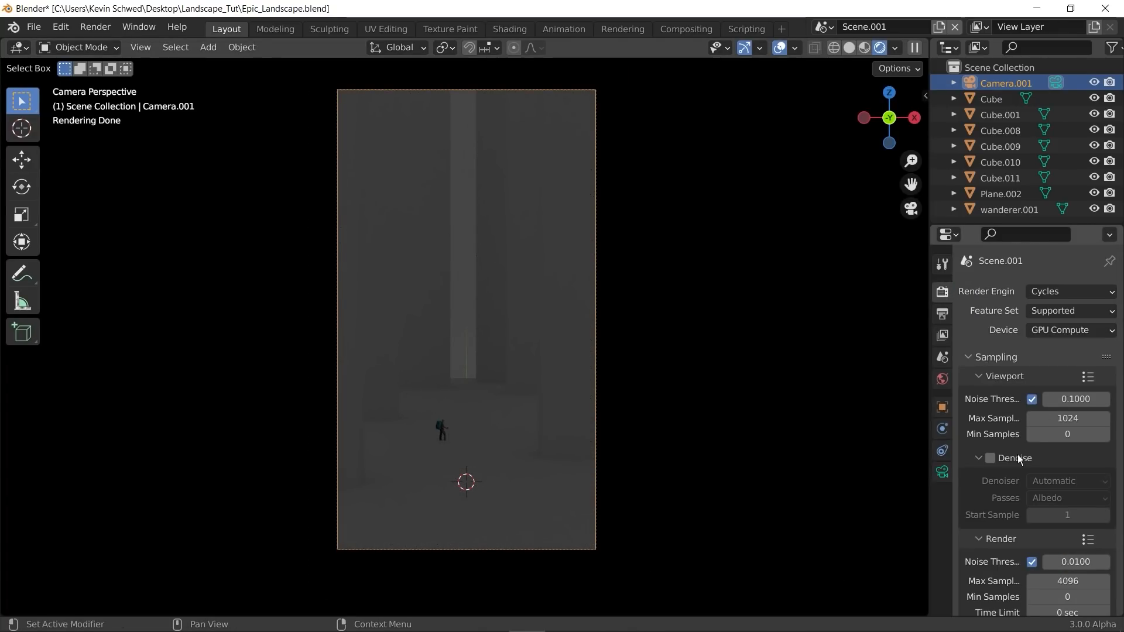
left_click(942, 314)
left_click_drag(1070, 326, 1104, 311)
left_click(940, 473)
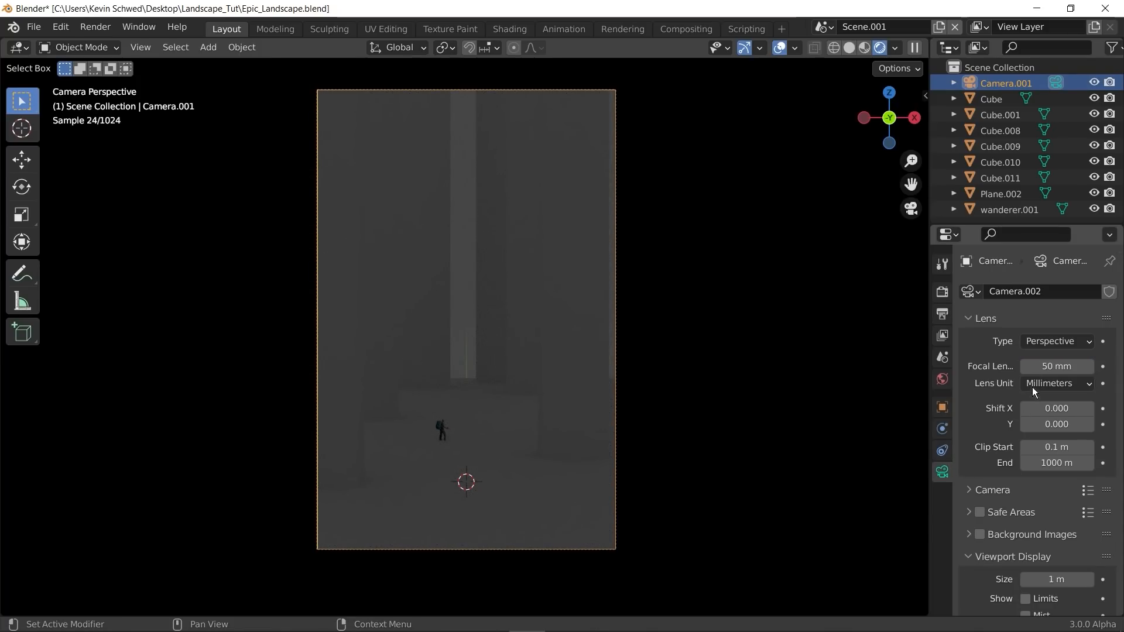
left_click_drag(1057, 366, 1046, 366)
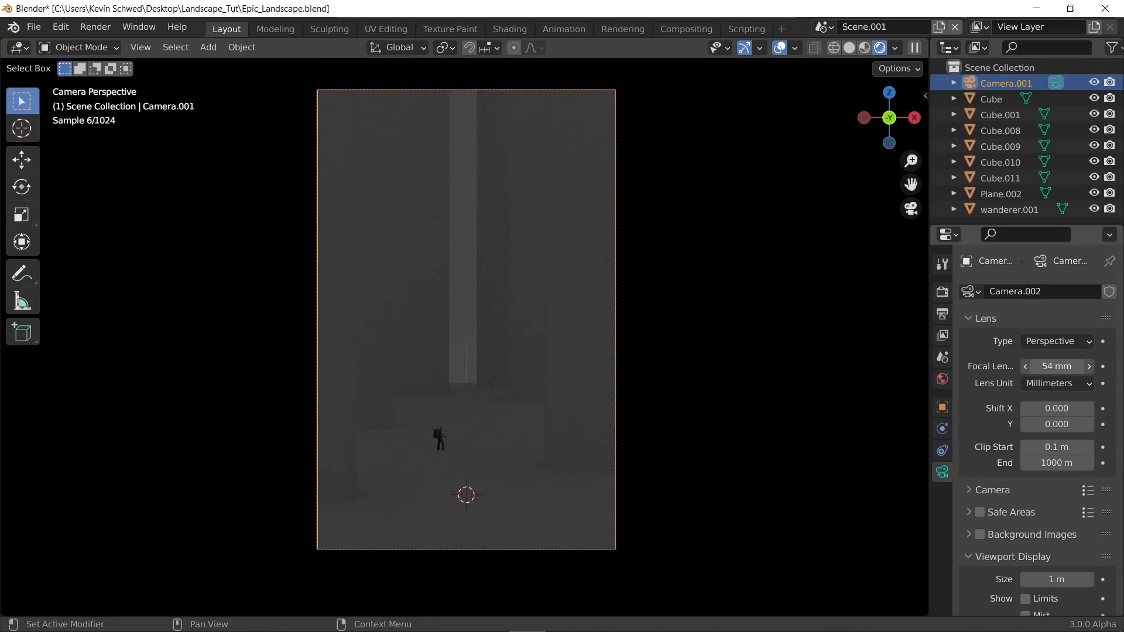
Step: Lower the camera about 0.5 m along Z and tilt it slightly about its local X axis
key("g")
key("z")
left_click(620, 388)
key("r")
key("x")
key("x")
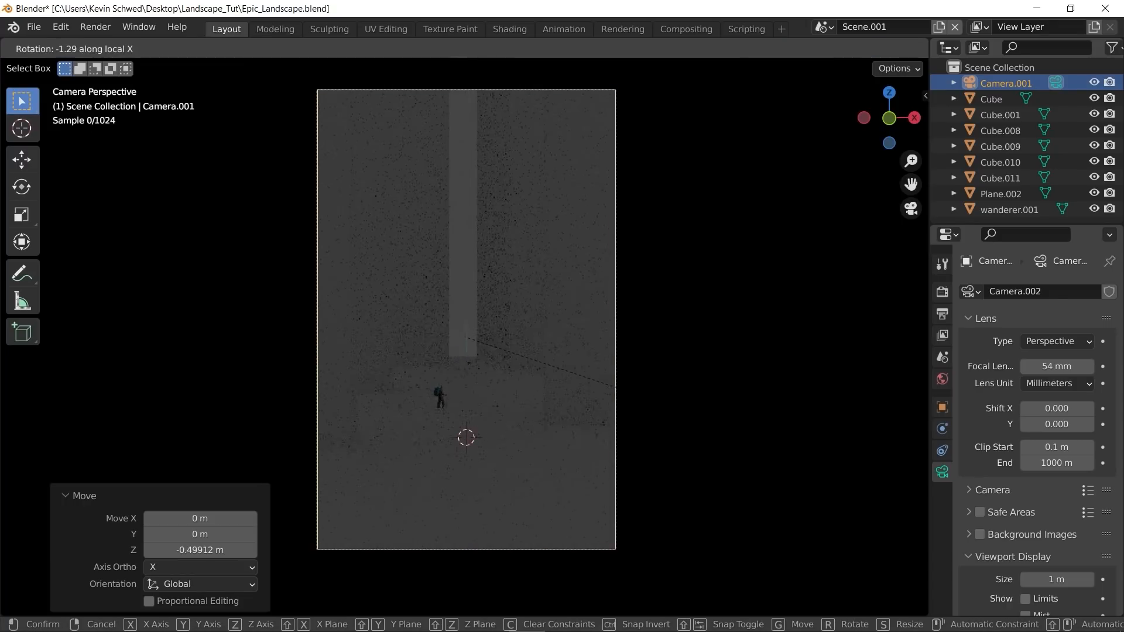
left_click(621, 398)
Step: Move the nearest right pillar about 1.1 m toward the camera along Y
left_click(437, 362)
left_click(597, 450)
left_click(603, 454)
key("g")
key("y")
left_click(587, 403)
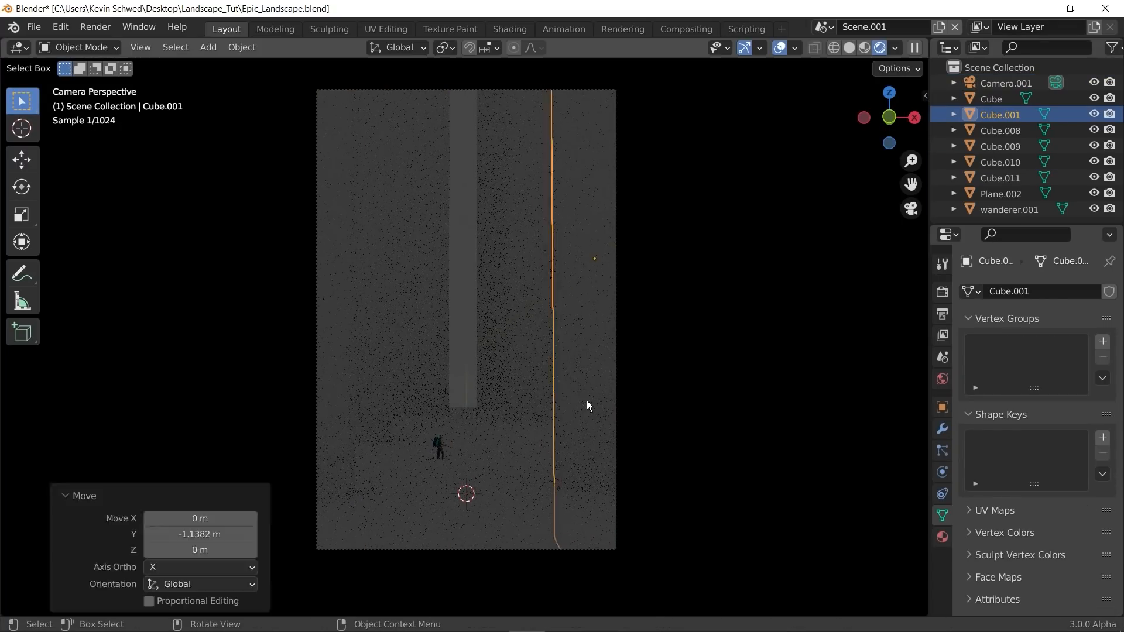
left_click(586, 399)
key("g")
key("y")
right_click(553, 367)
Step: Move the middle right pillar about 1.9 m toward the camera and place a copy about 6.5 m behind it along Y
key("g")
key("y")
left_click(532, 375)
key("shift+d")
key("y")
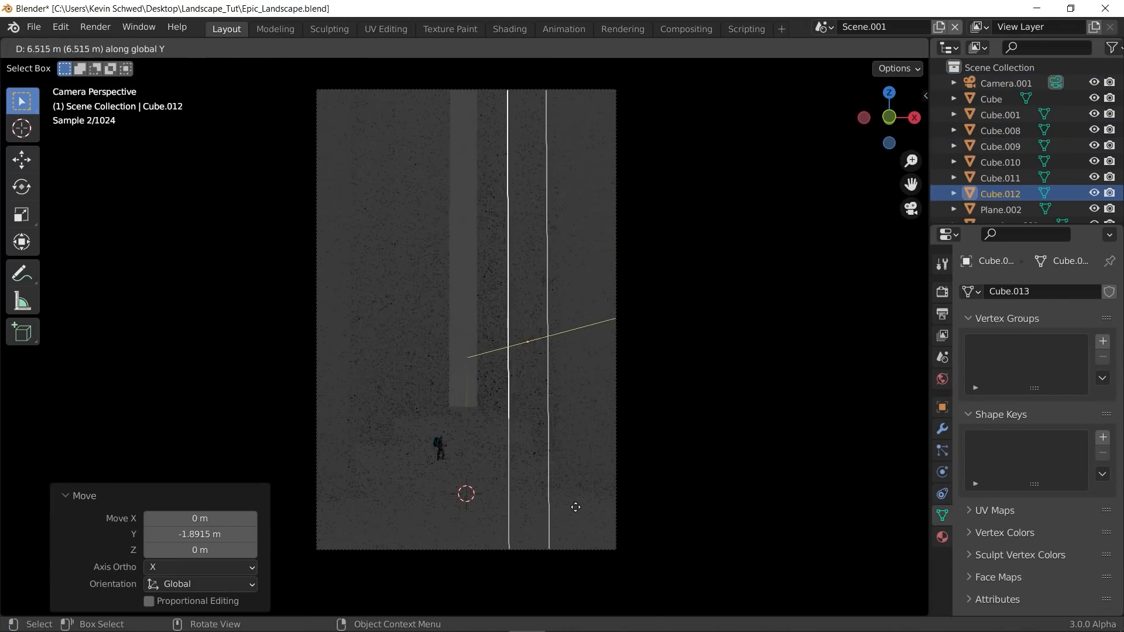
left_click(574, 507)
Step: Fine-tune the positions of a right-hand pillar and the farthest left pillar along Y
left_click(534, 402)
key("g")
key("y")
left_click(527, 393)
left_click(436, 369)
key("g")
key("y")
left_click(471, 499)
key("alt+a")
Step: Add a plane at the scene origin, switch the viewport to solid shading and rotate the plane 90° about X
key("shift+a")
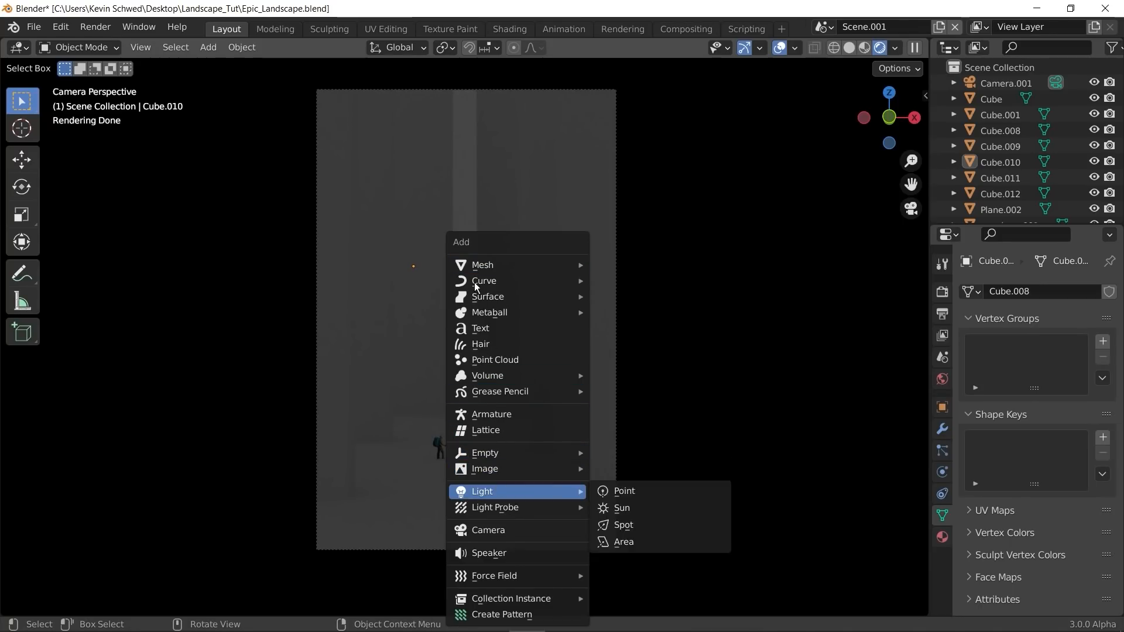
mouse_move(483, 265)
left_click(623, 265)
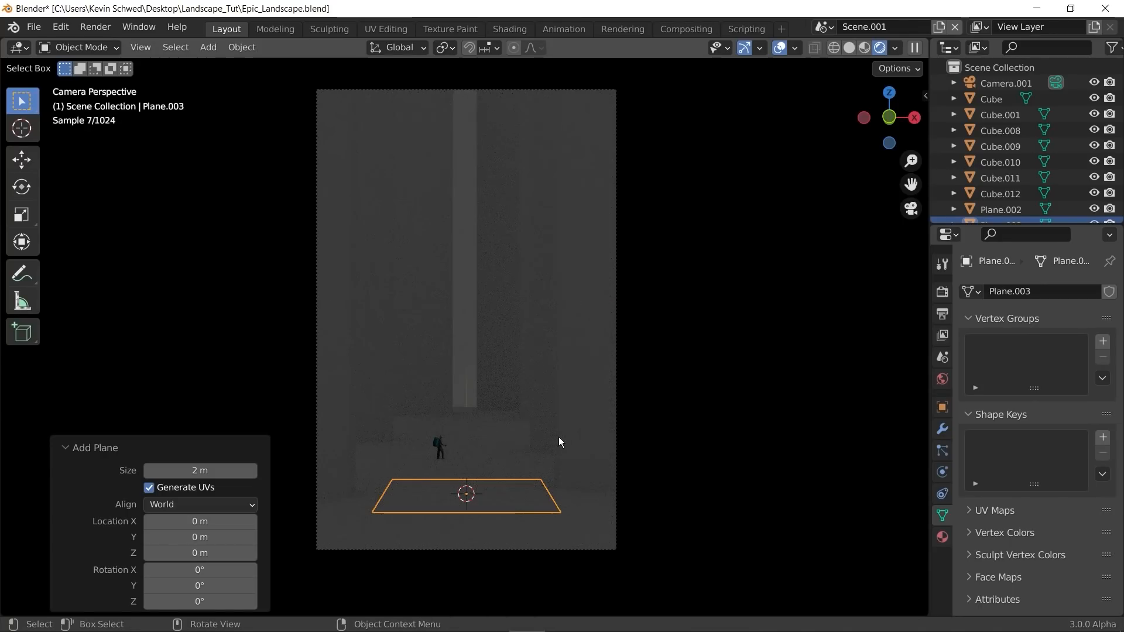
left_click(850, 48)
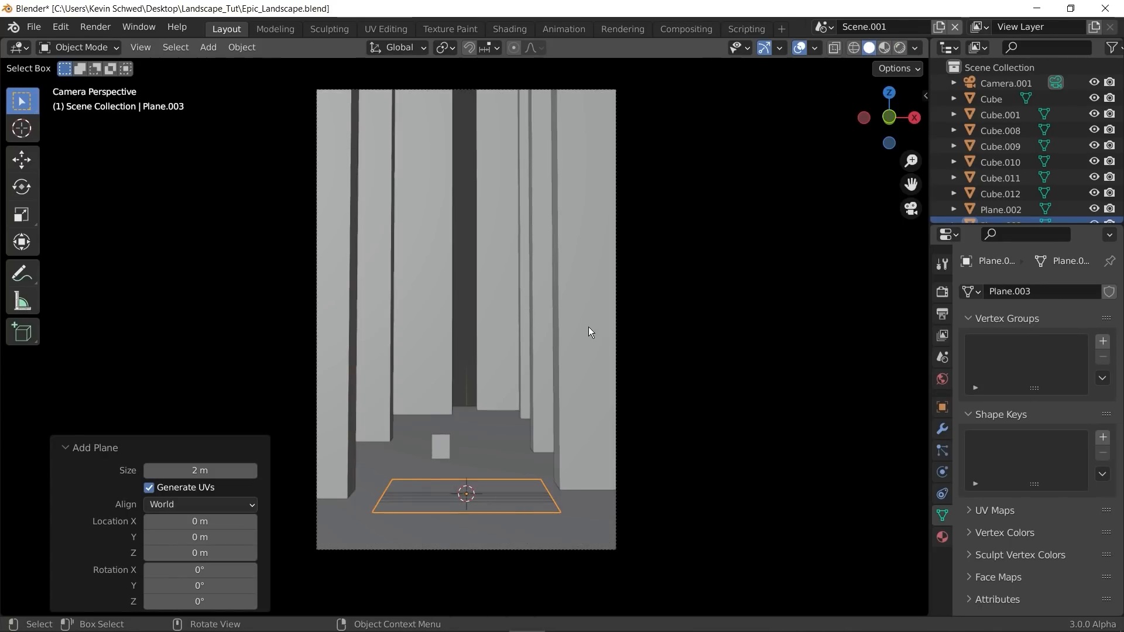
scroll(544, 404, "down", 3)
middle_click_drag(545, 405, 511, 433)
scroll(468, 492, "down", 4)
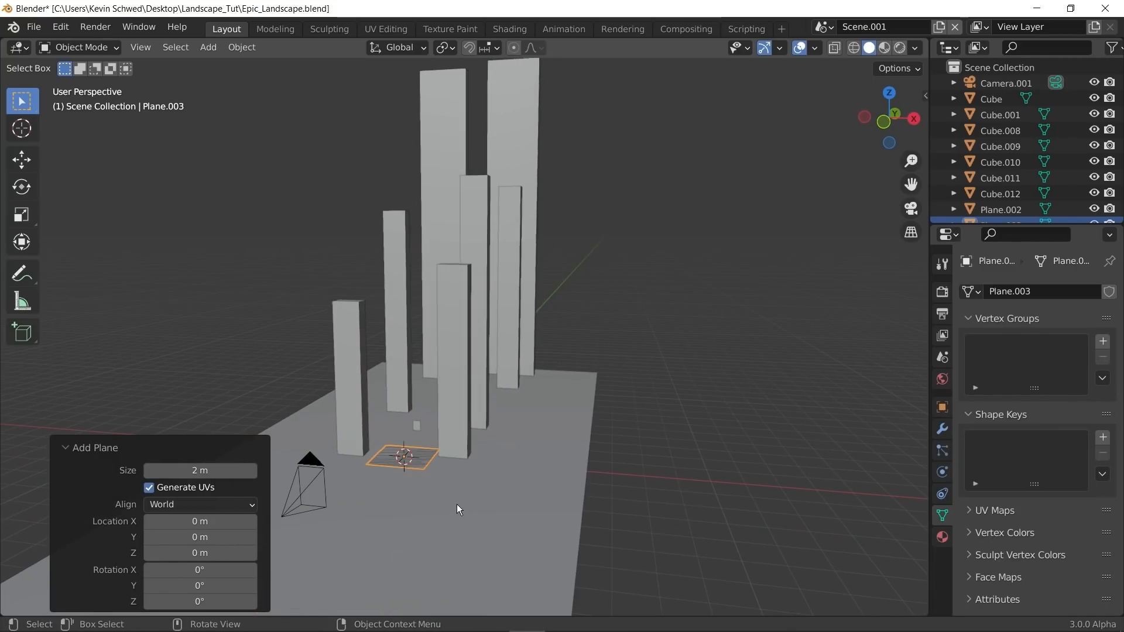
middle_click_drag(456, 509, 472, 472)
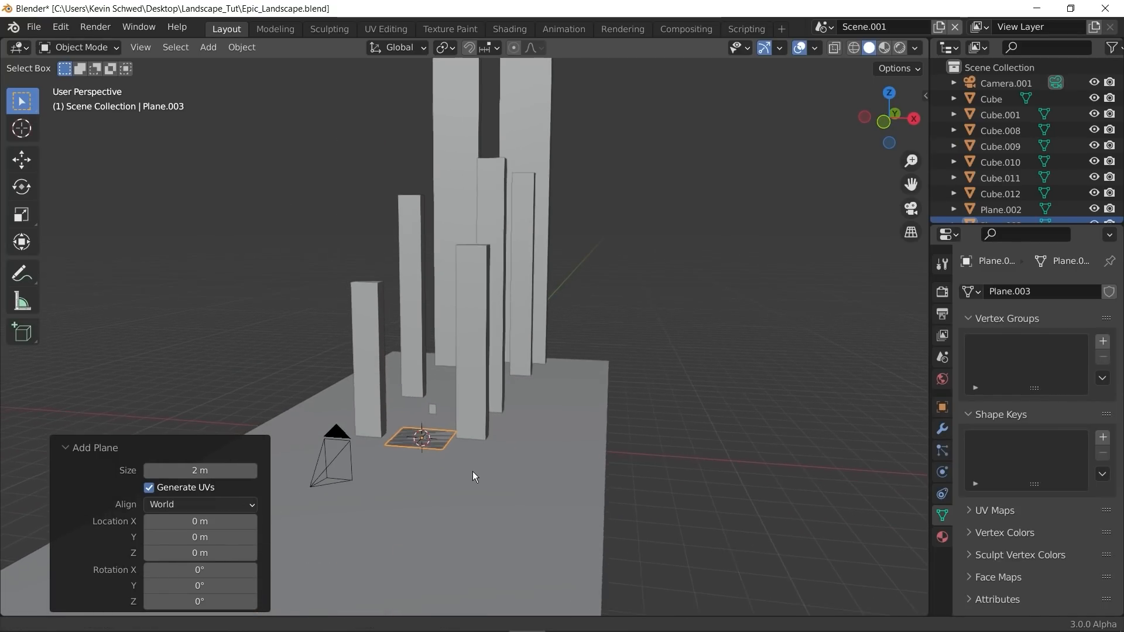
type("rx90")
key("Return")
Step: Move the upright plane 14.237 m along Y behind the pillars and scale it to 5.404 along Z
key("KP_7")
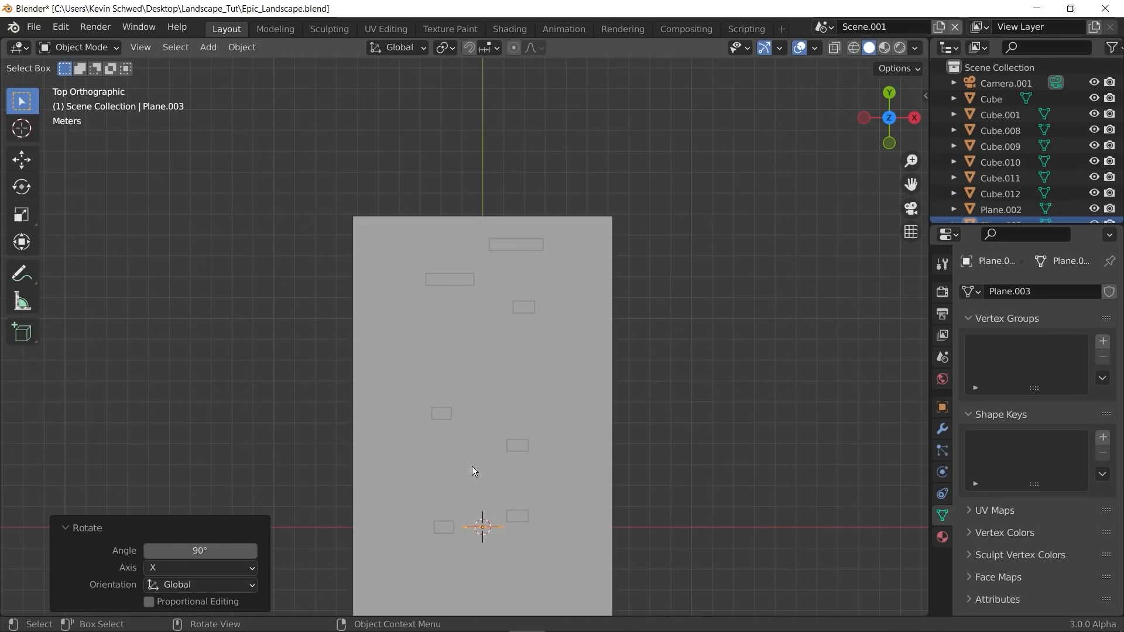
key("g")
key("y")
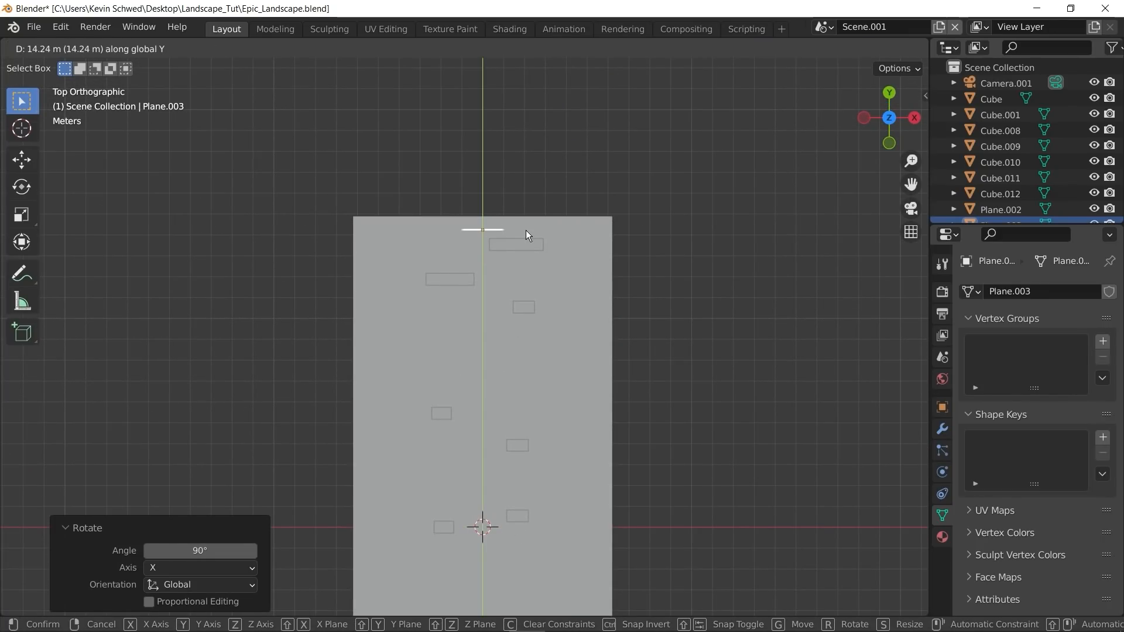
left_click(527, 235)
key("KP_1")
key("s")
key("z")
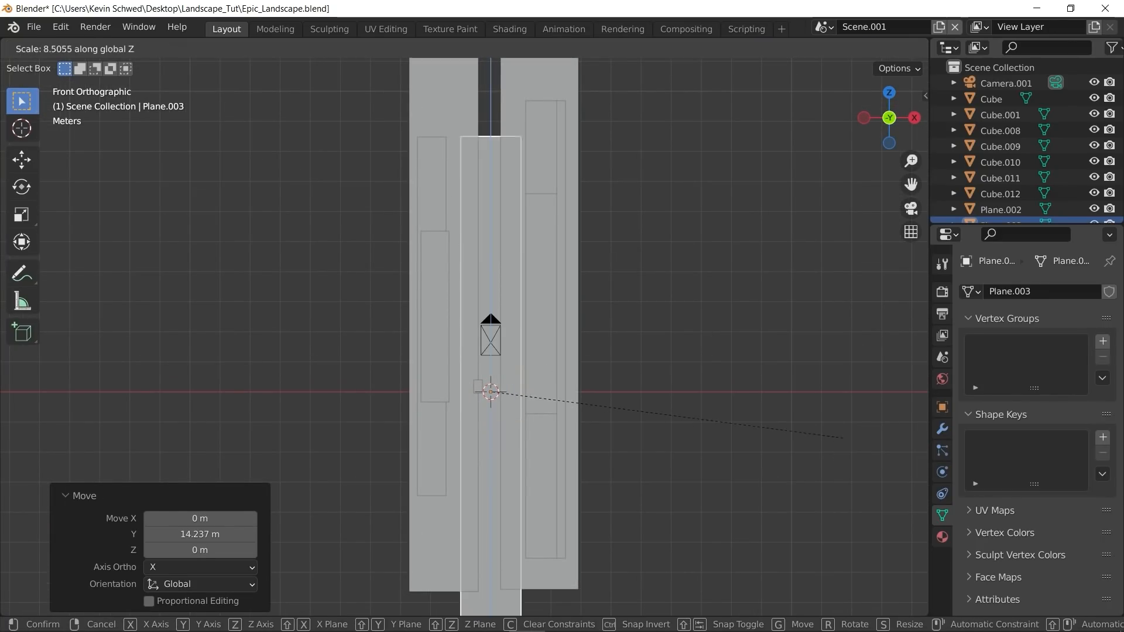
left_click(715, 415)
Step: Raise the upright plane along Z until its lower edge meets the ground in the gap between the far pillars
key("g")
key("z")
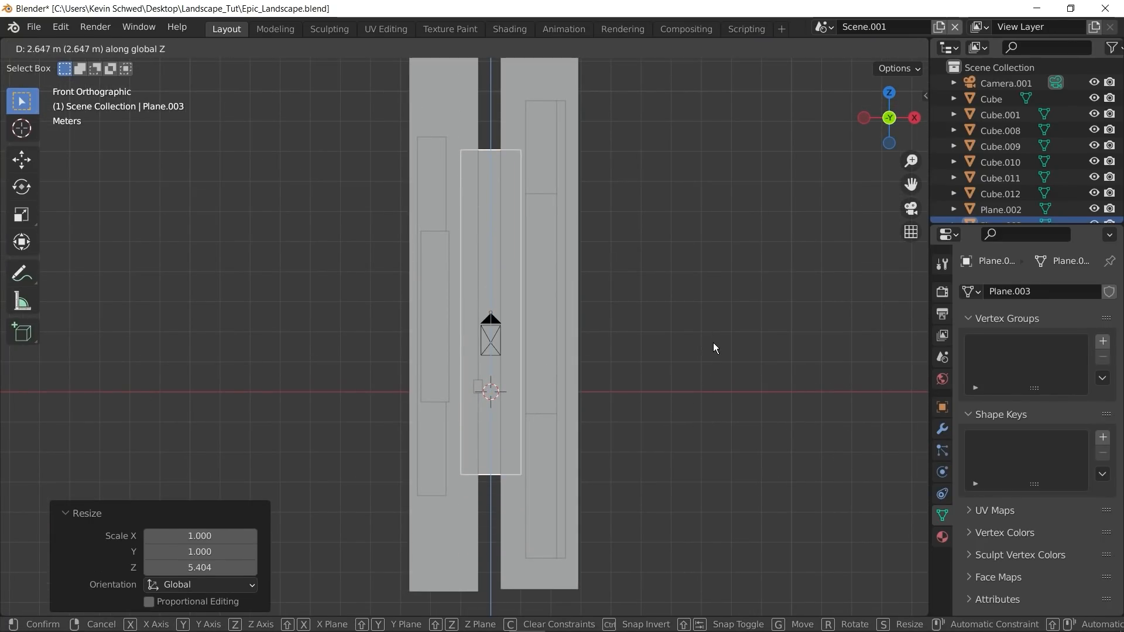
left_click(712, 343)
key("KP_0")
key("g")
key("z")
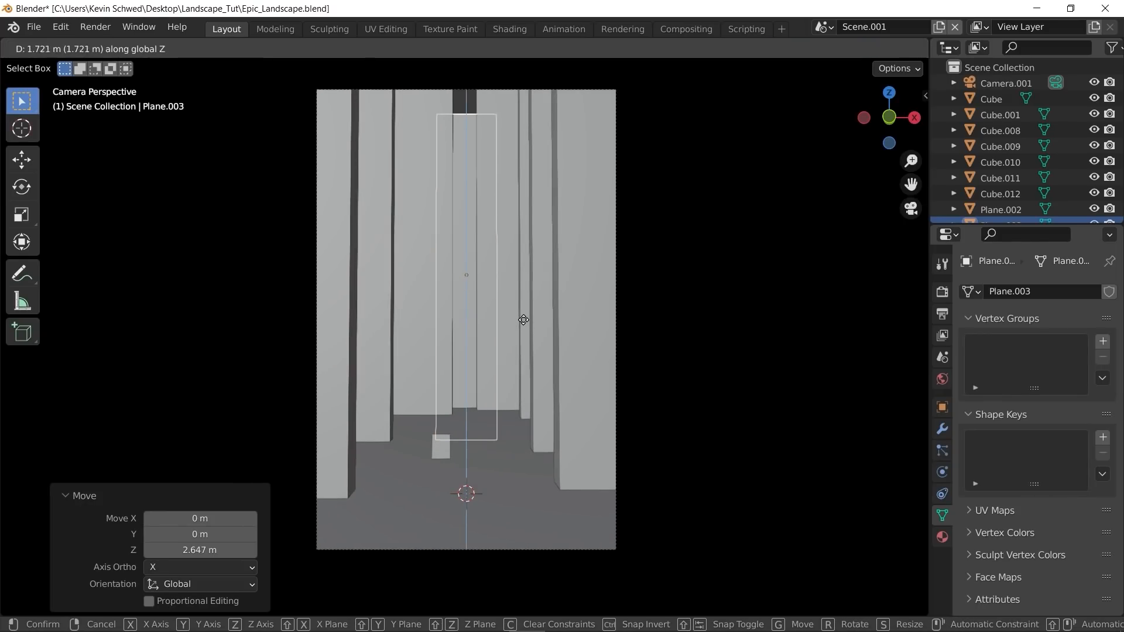
left_click(521, 296)
Step: Scale the upright plane slightly to fill the gap between the far pillars, scaling its width to 0.912 along X
left_click(468, 364)
key("s")
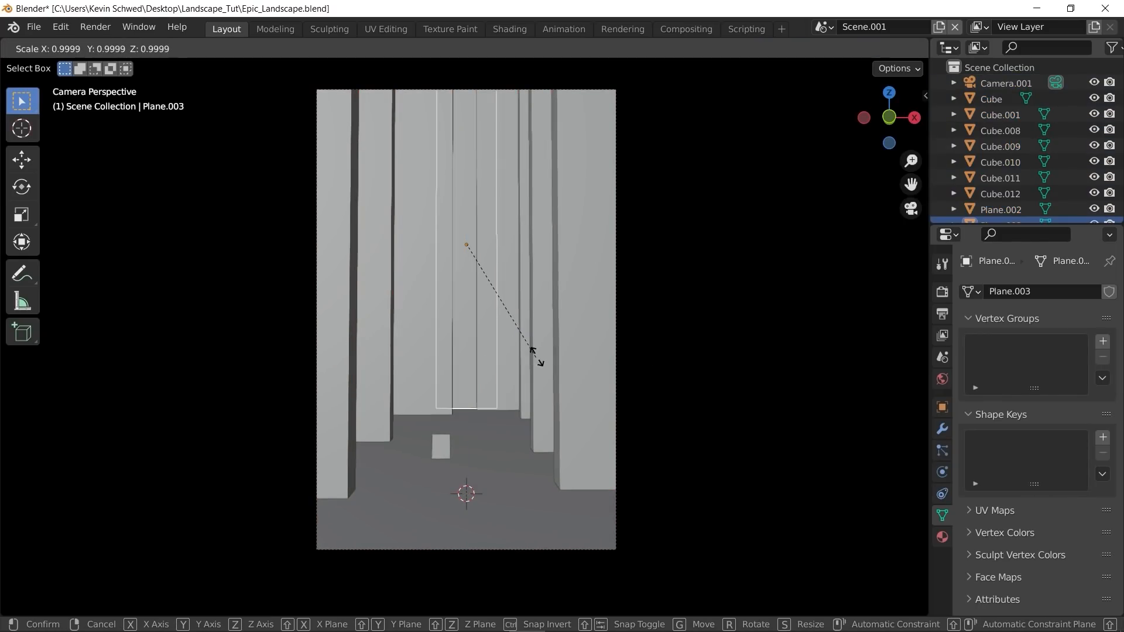
left_click(606, 327)
key("s")
key("x")
left_click(590, 316)
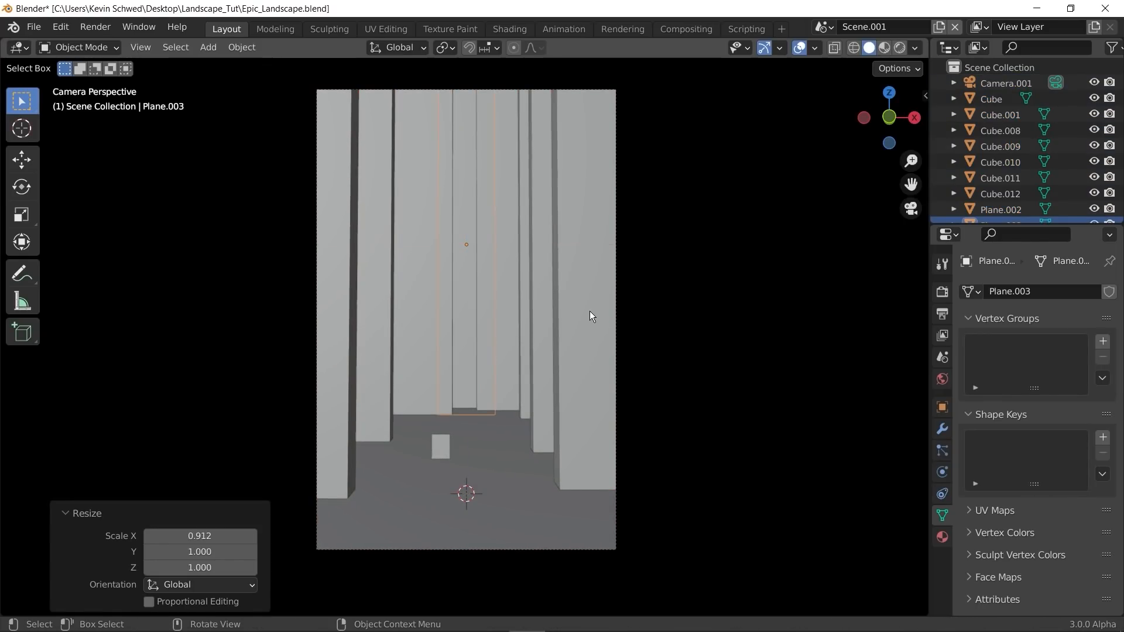
Step: Switch to the Shading workspace and show the camera view in rendered shading
left_click(507, 28)
mouse_move(556, 192)
middle_mouse_down()
mouse_move(611, 220)
mouse_move(518, 293)
mouse_move(583, 222)
mouse_move(597, 295)
middle_mouse_up()
scroll(518, 293, "up", 3)
scroll(591, 223, "down", 4)
key("KP_0")
scroll(596, 223, "down", 6)
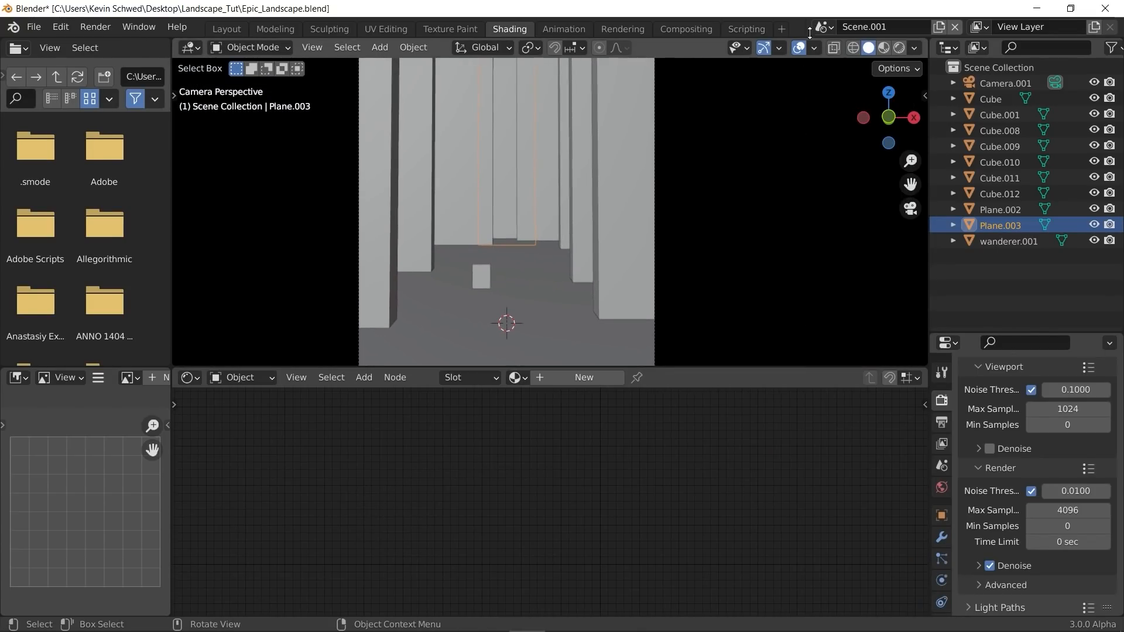
left_click(900, 47)
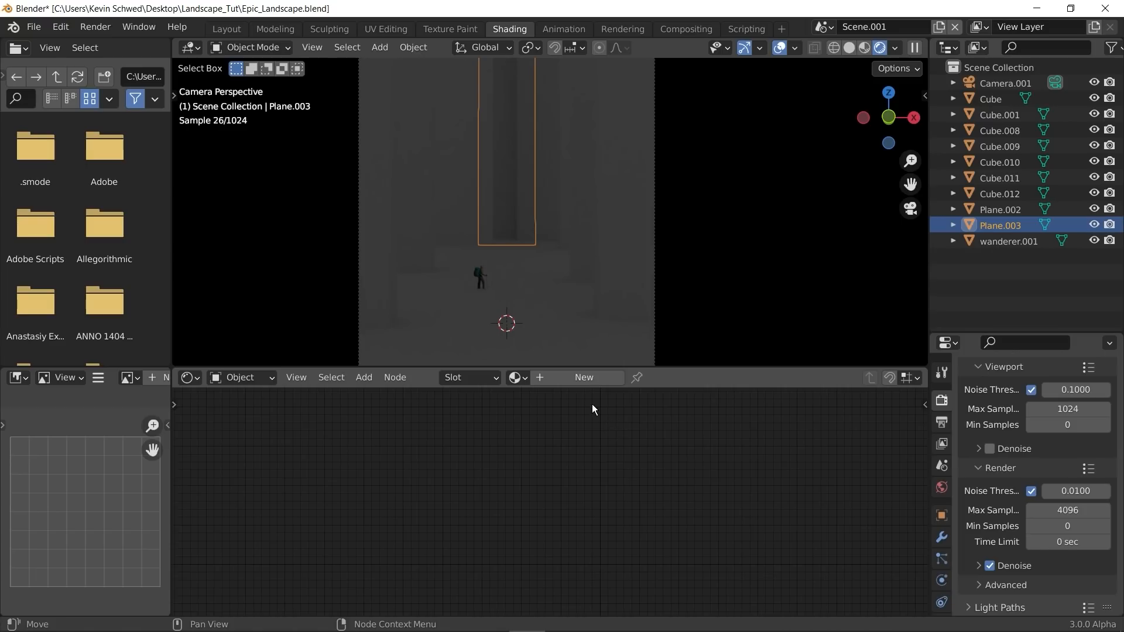
Step: Create a new material named Emission for the backdrop plane and delete its Principled BSDF node
left_click(587, 378)
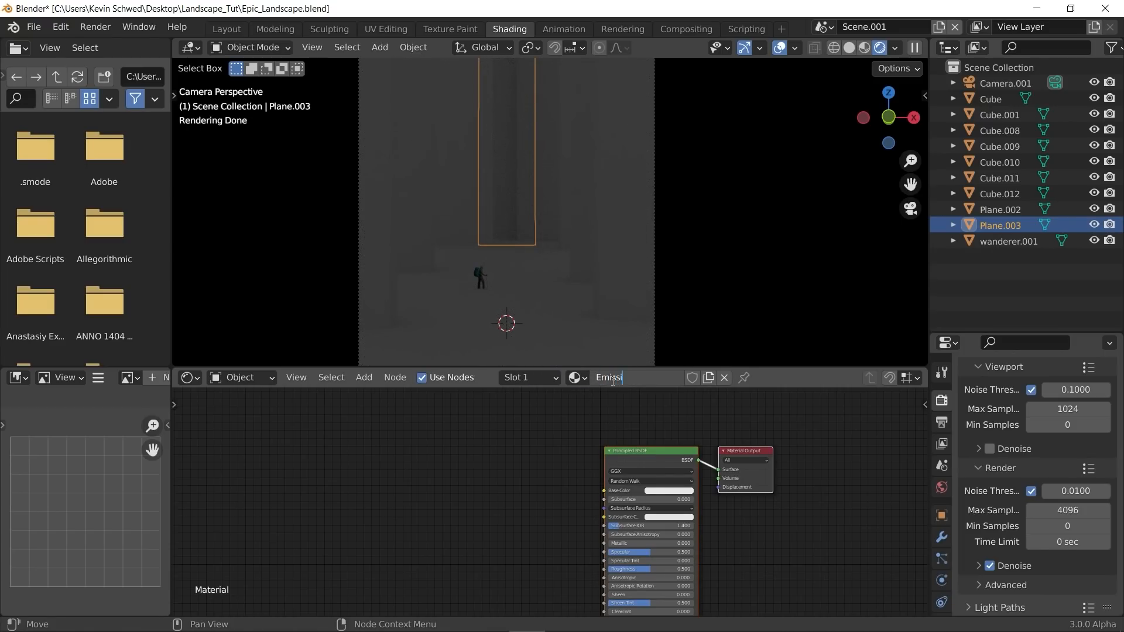
left_click(641, 464)
key("x")
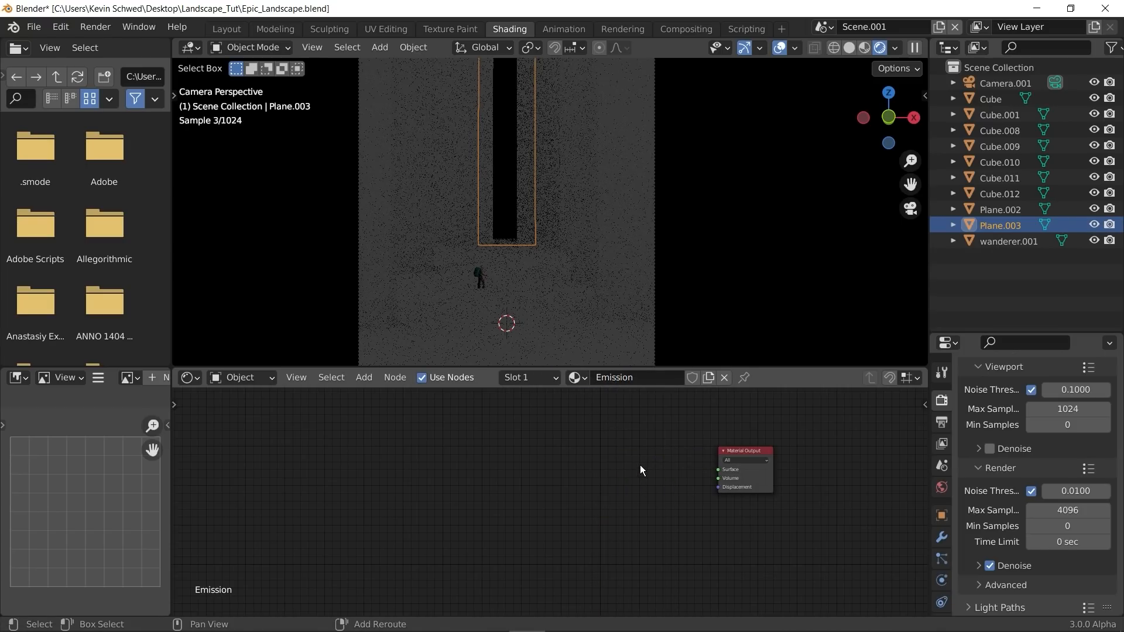
Step: Add an Emission shader node, connect it to the material output's Surface and raise its strength
key("shift+a")
left_click(621, 454)
type("emis")
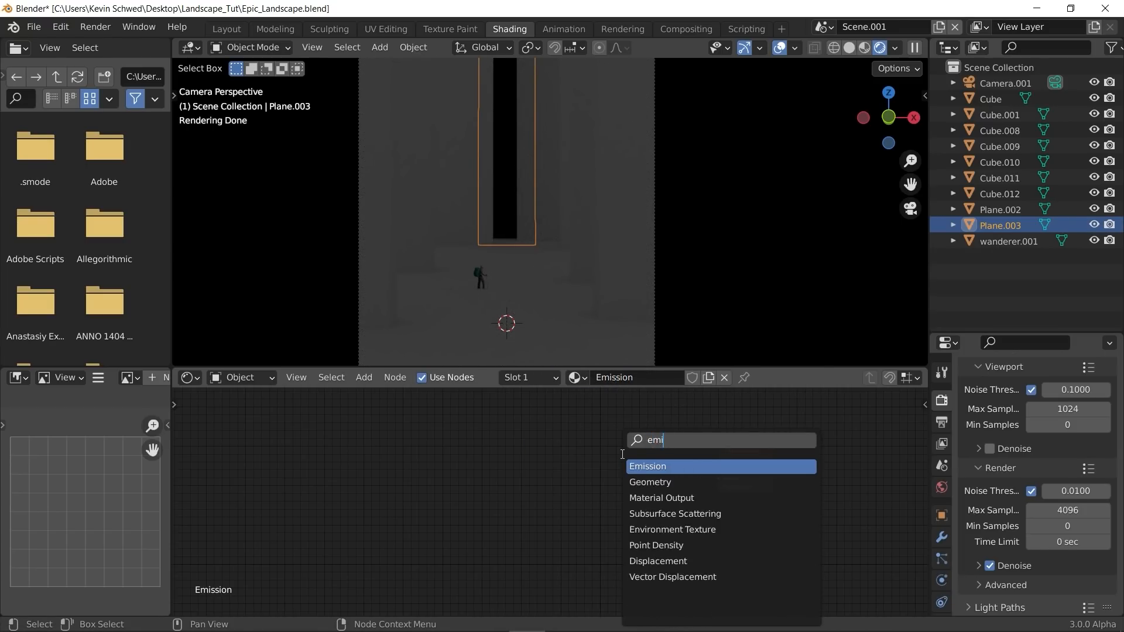
key("Return")
left_click(645, 455)
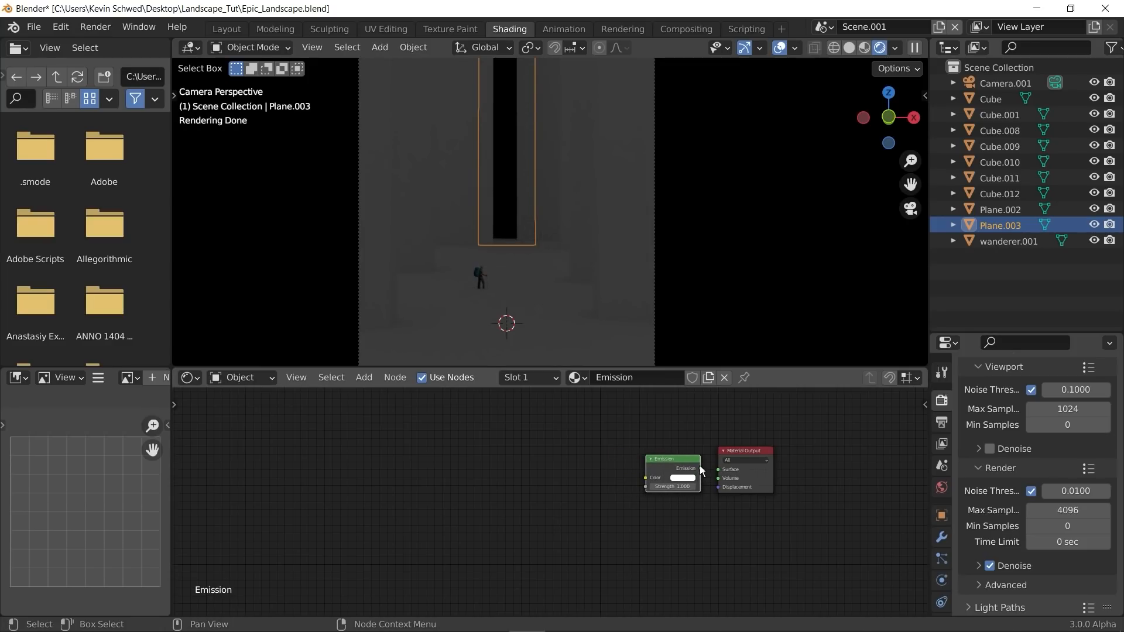
mouse_move(699, 469)
left_mouse_down()
mouse_move(719, 470)
mouse_move(679, 484)
mouse_move(711, 485)
left_mouse_up()
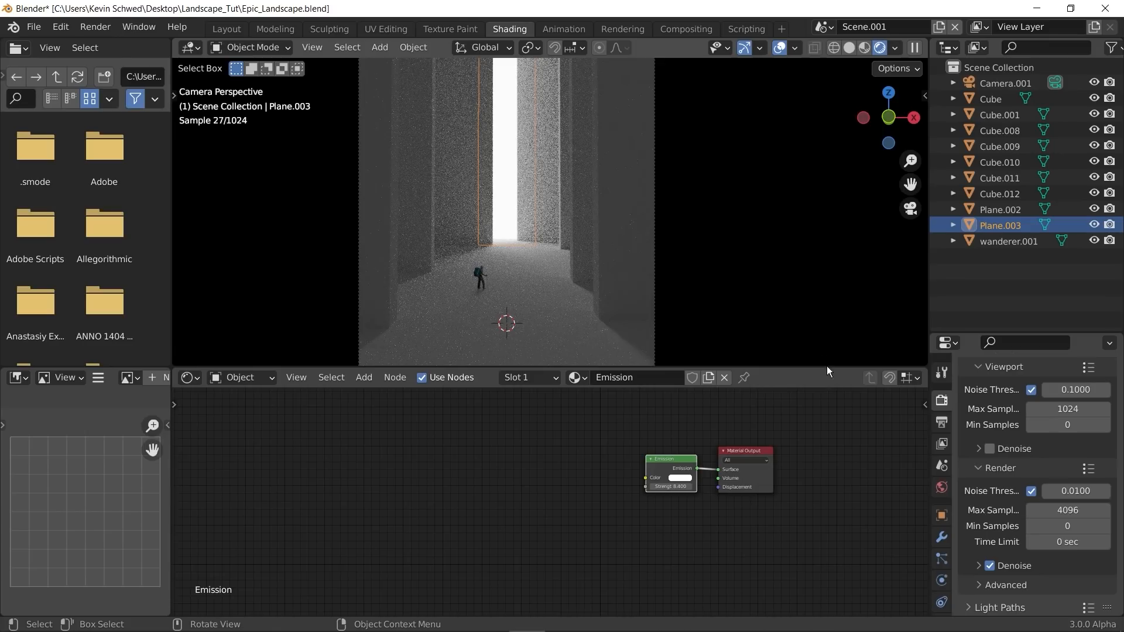
Step: Set the colour management look of the render to High Contrast
left_click(941, 375)
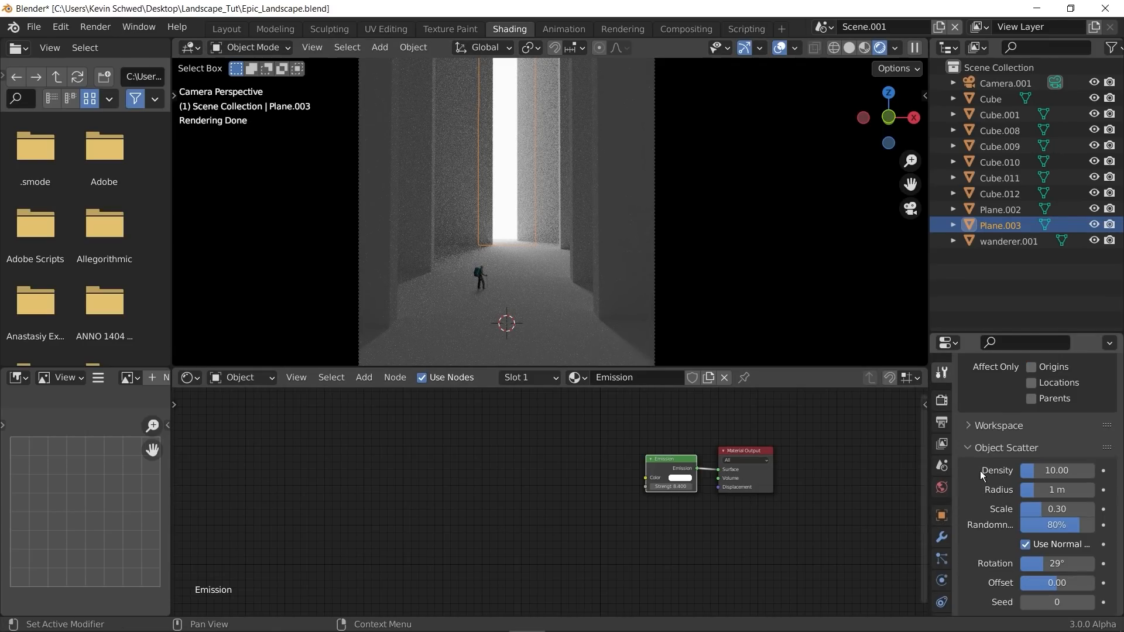
scroll(979, 457, "up", 4)
left_click(941, 400)
scroll(1001, 513, "down", 15)
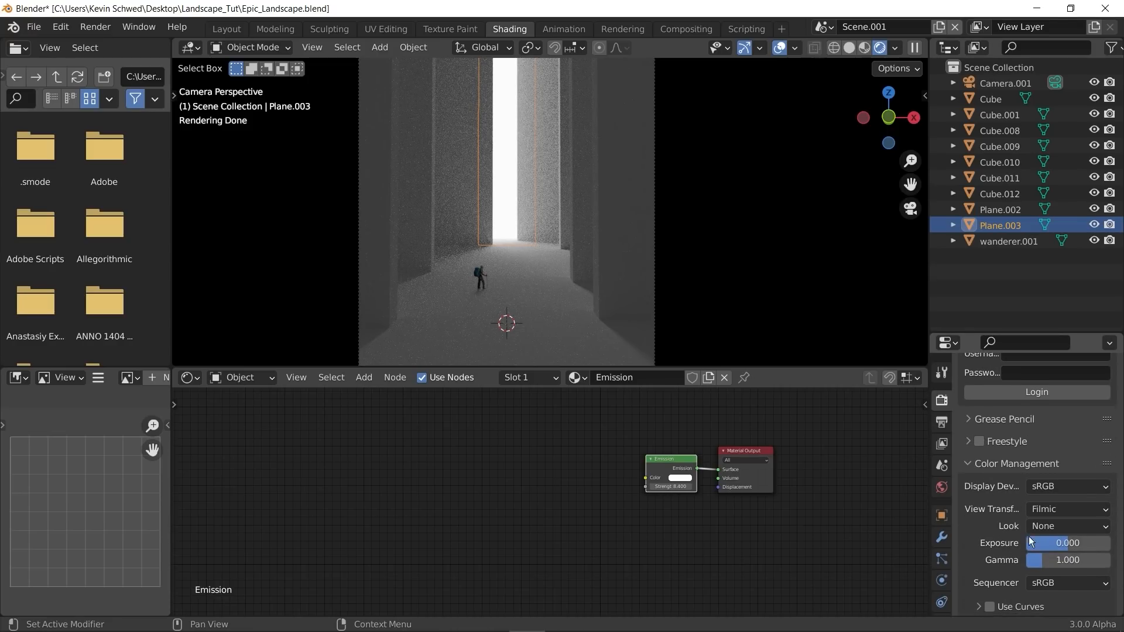
left_click(1065, 525)
left_click(1017, 474)
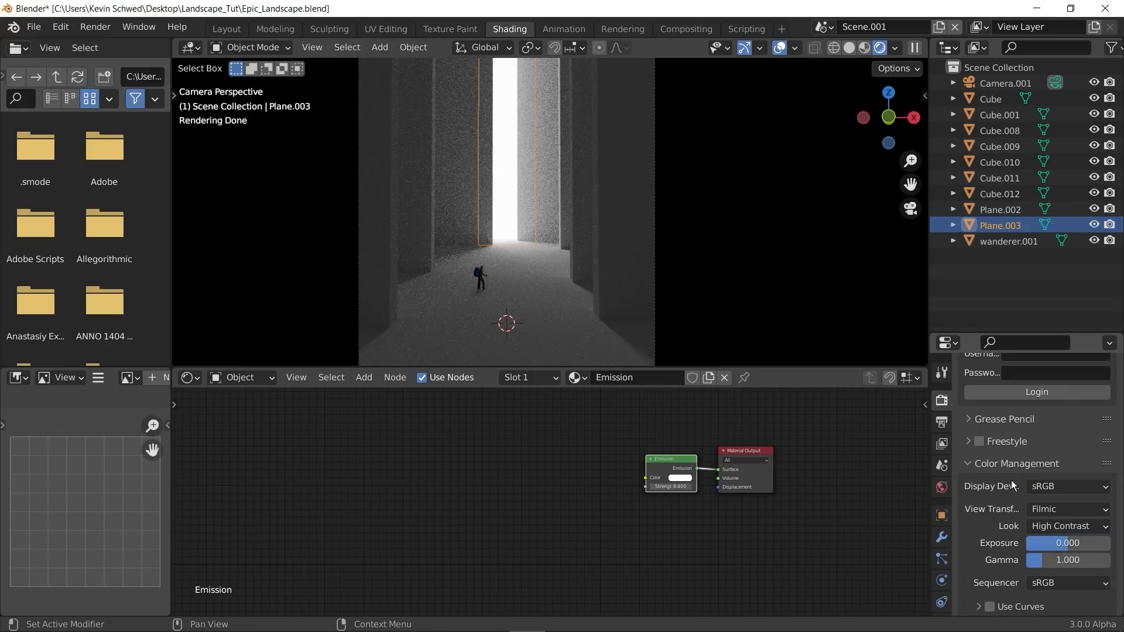
Step: Darken the world background colour to a value of 0.006
left_click(739, 304)
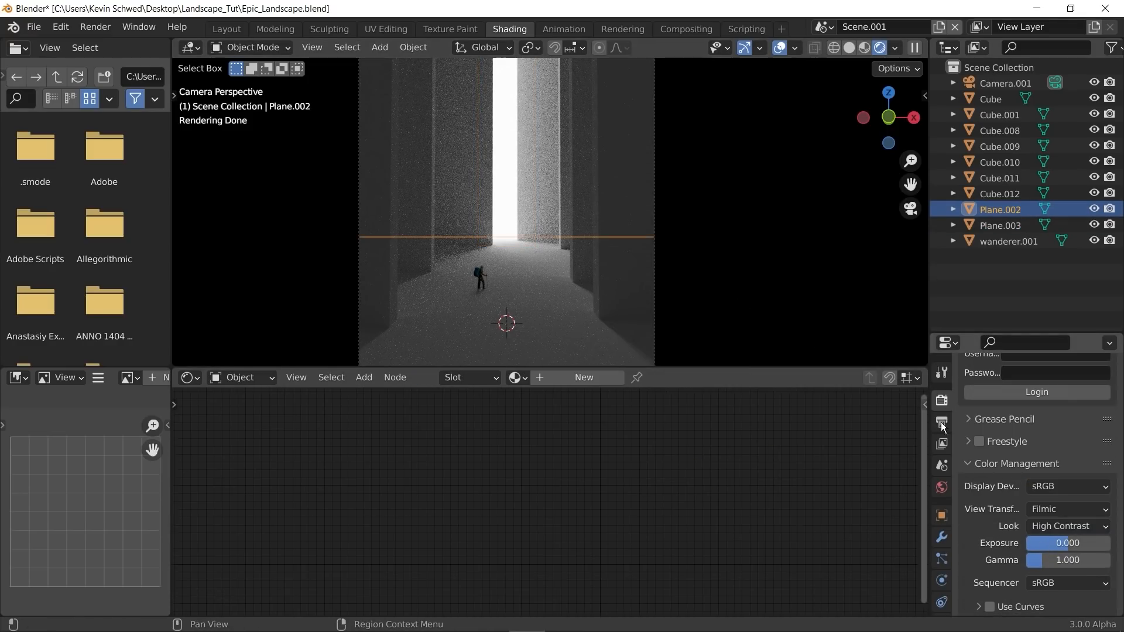
left_click(942, 487)
left_click(1069, 475)
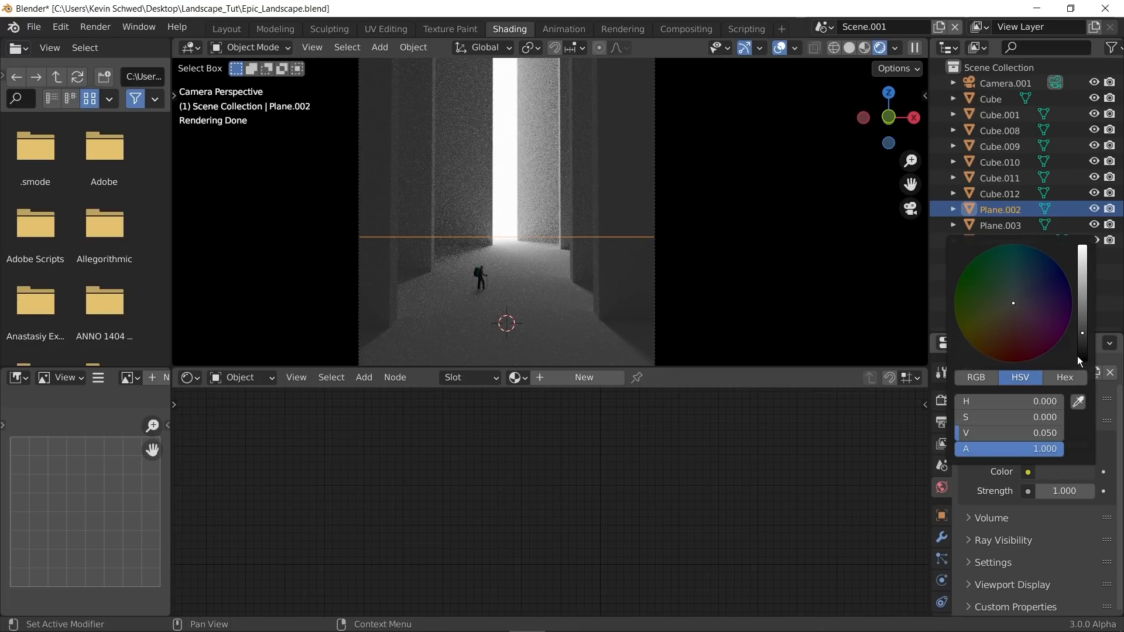
left_click(1082, 356)
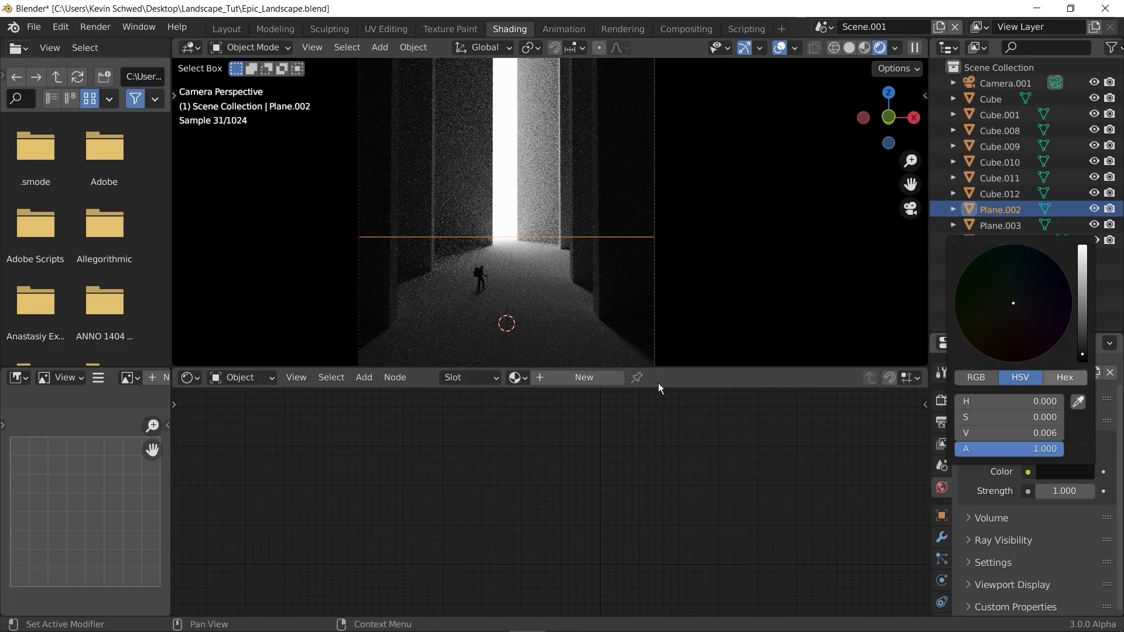
scroll(724, 188, "down", 2)
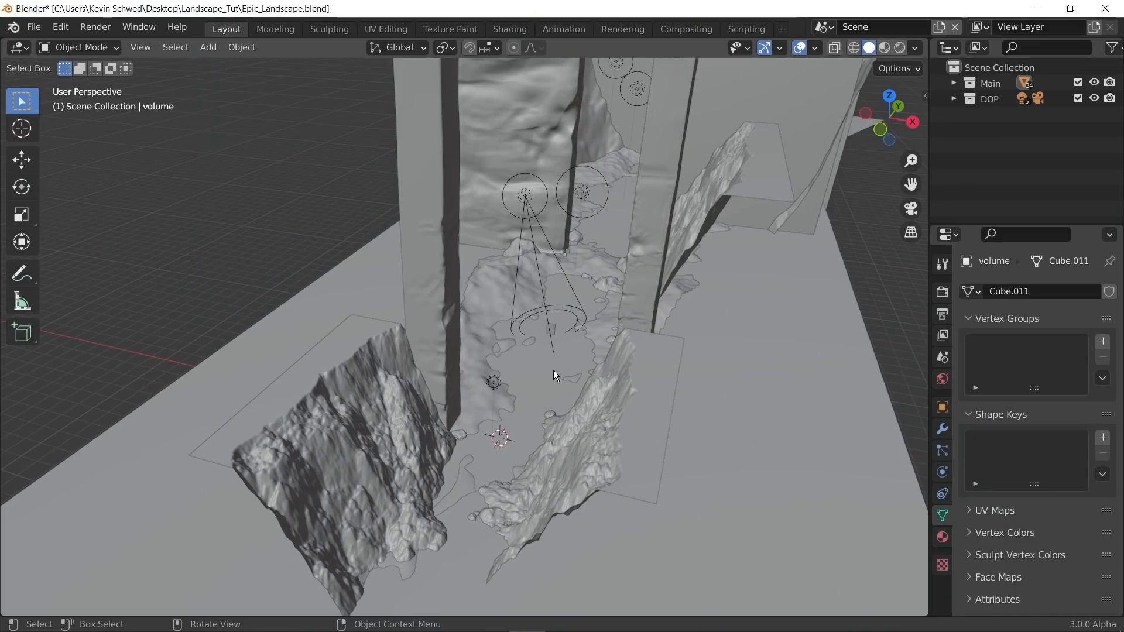
Step: Examine a detailed rock pillar of the finished landscape up close in isolation, and return to the whole scene
middle_click_drag(553, 370, 509, 427)
left_click(377, 294)
key("KP_Divide")
scroll(527, 360, "up", 3)
key("KP_Divide")
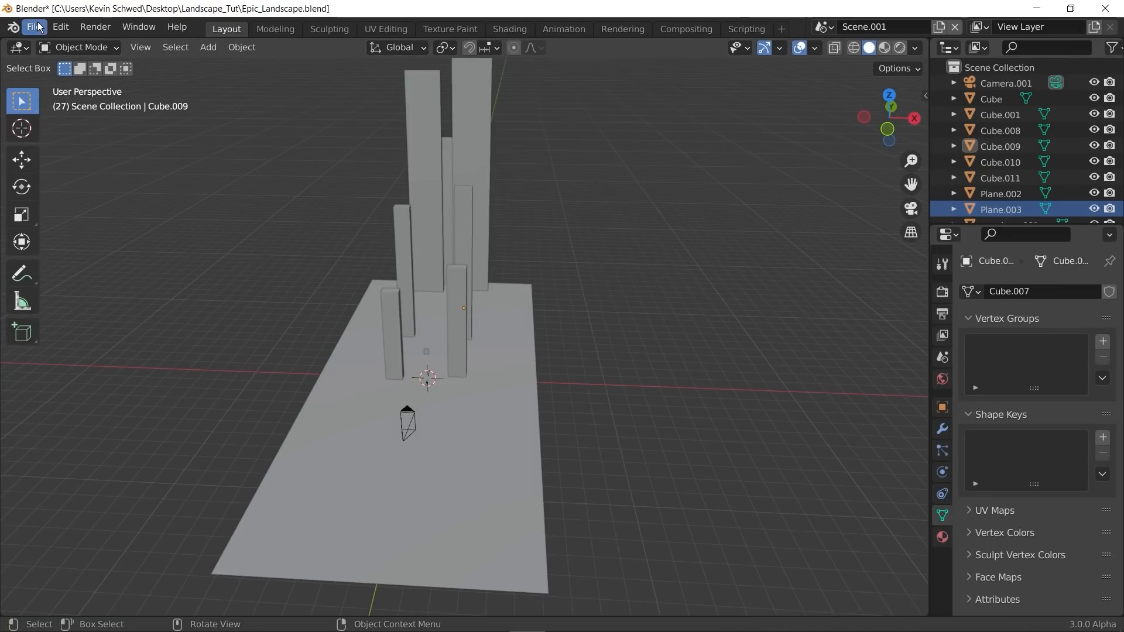
Step: Open the add-on preferences and search for "lands" to find the landscape generator
left_click(60, 27)
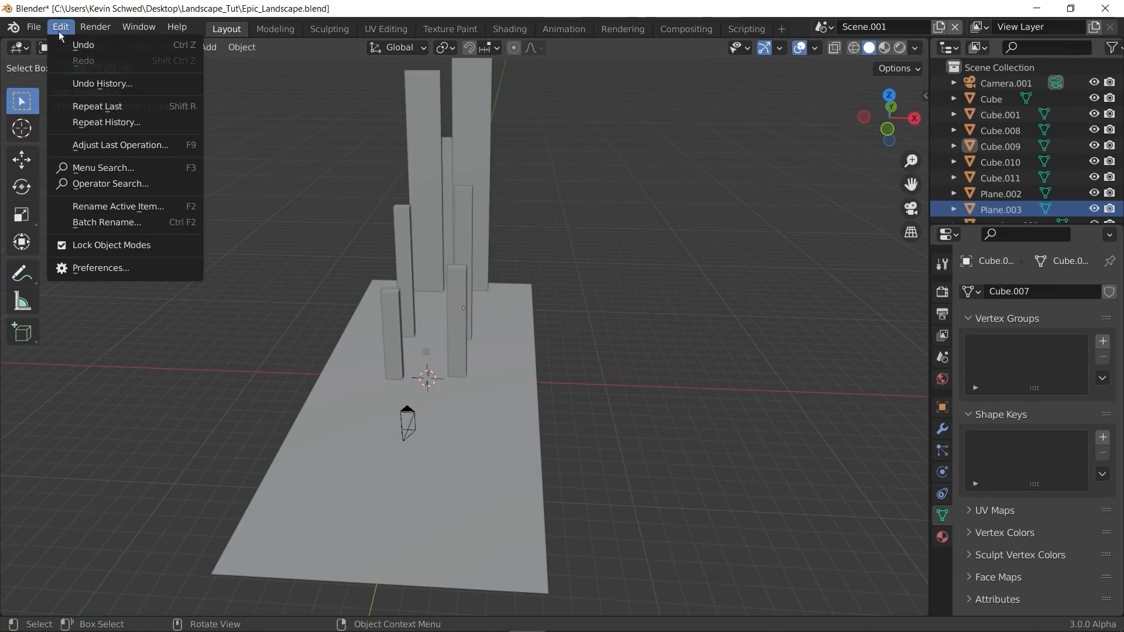
left_click(94, 268)
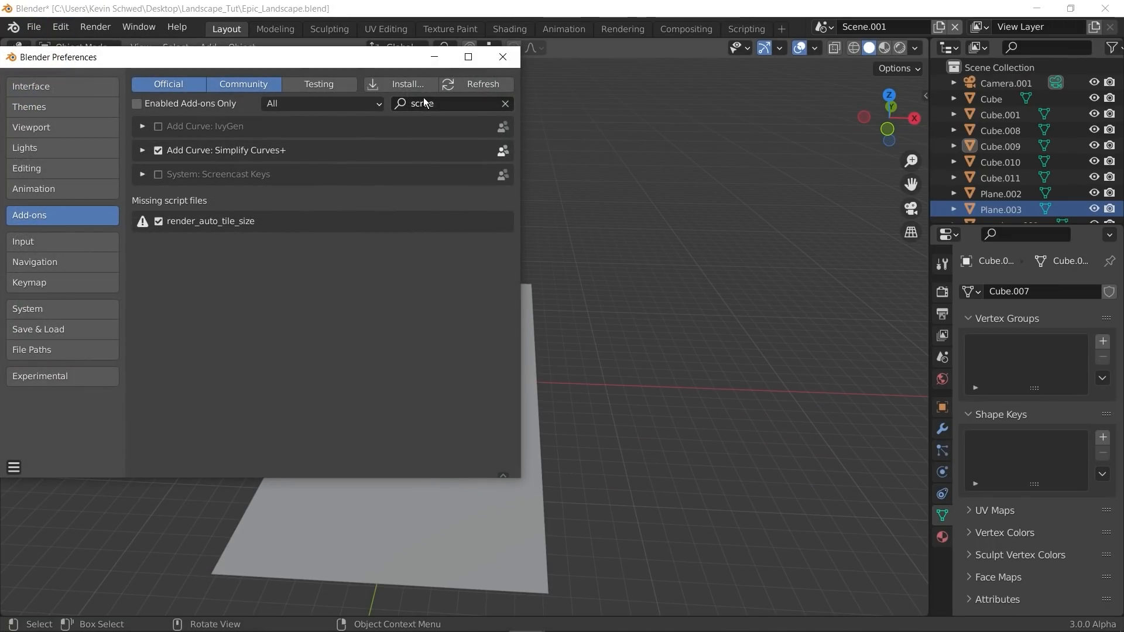
type("lands")
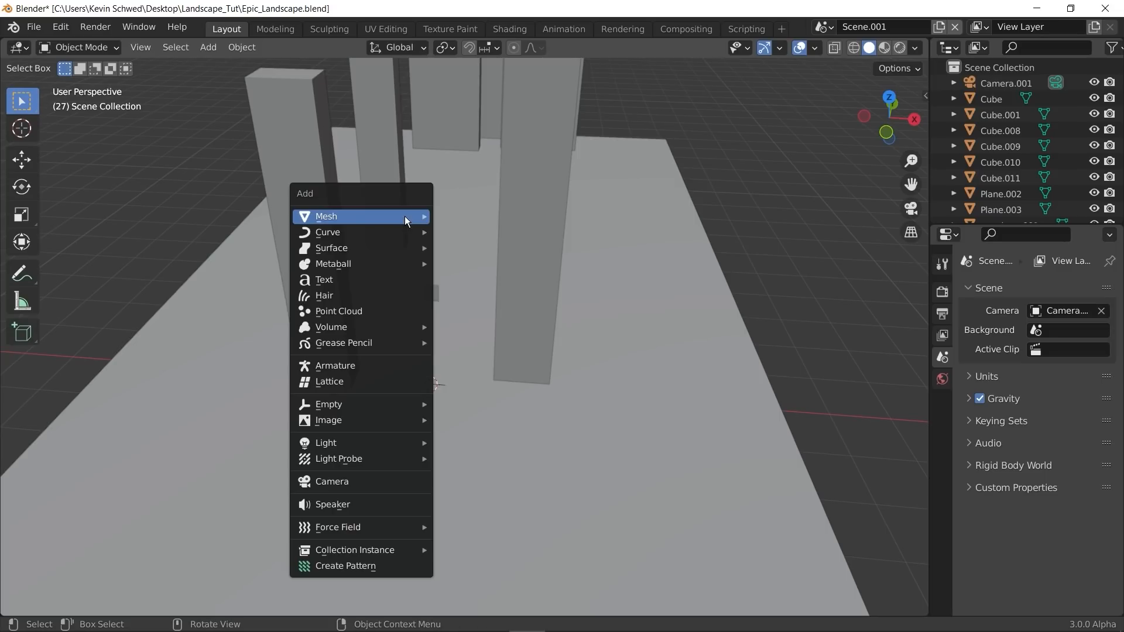
Step: Add a Landscape mesh to the blockout scene and apply the large terrain preset
mouse_move(405, 216)
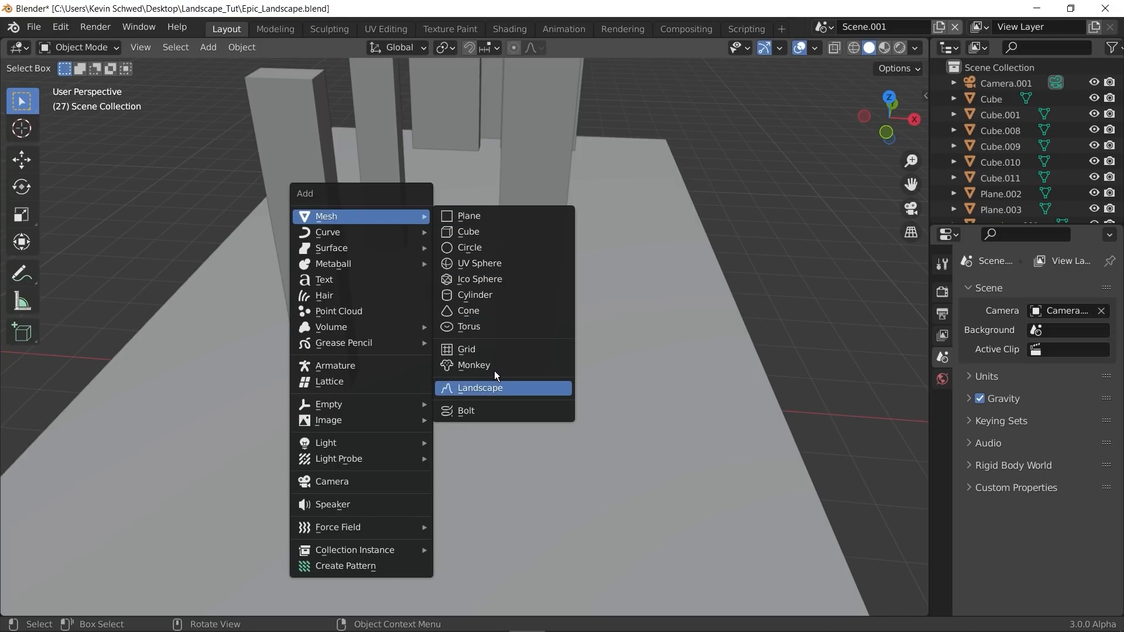
left_click(494, 371)
left_click(135, 119)
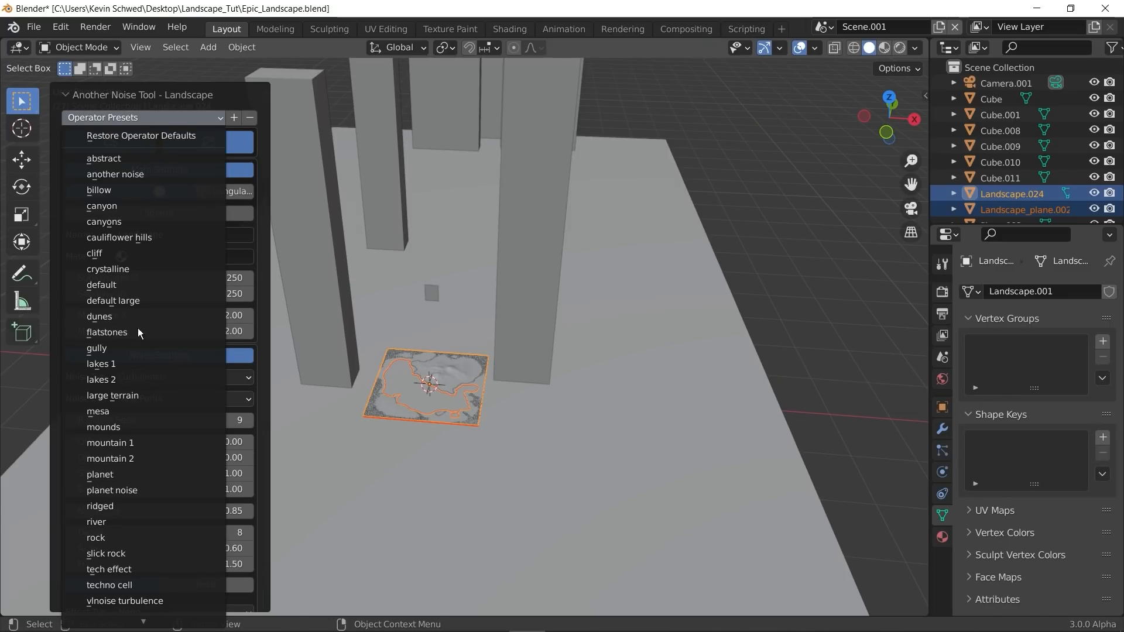
left_click(139, 399)
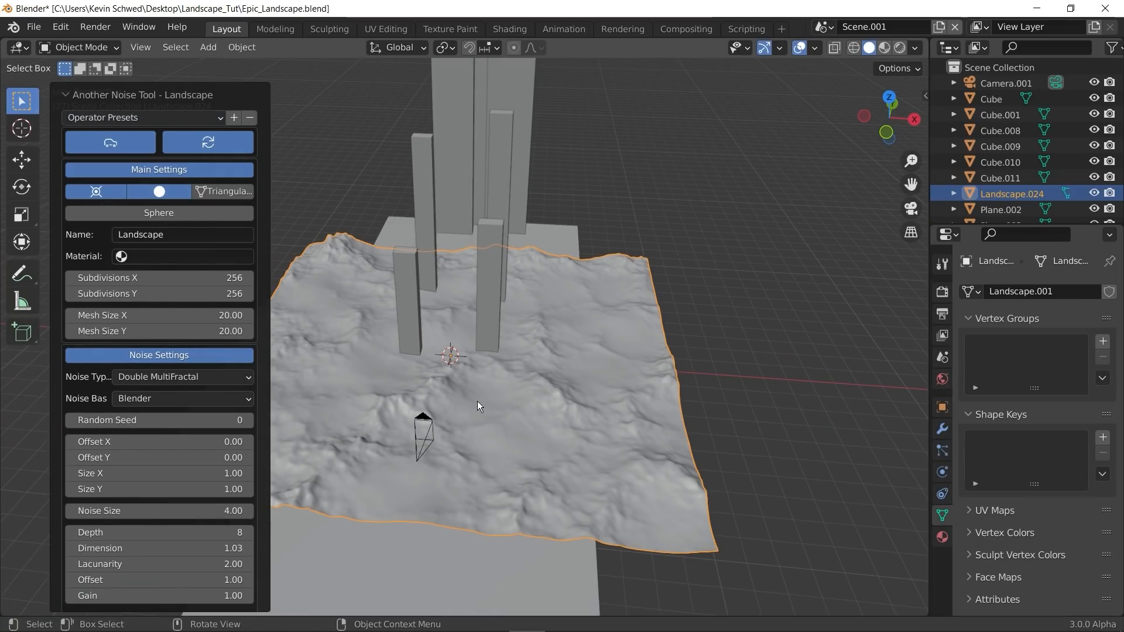
Step: Move the terrain 5.5679 m along Y so it extends under the far pillars, and return to the camera view
middle_click_drag(477, 401, 582, 474)
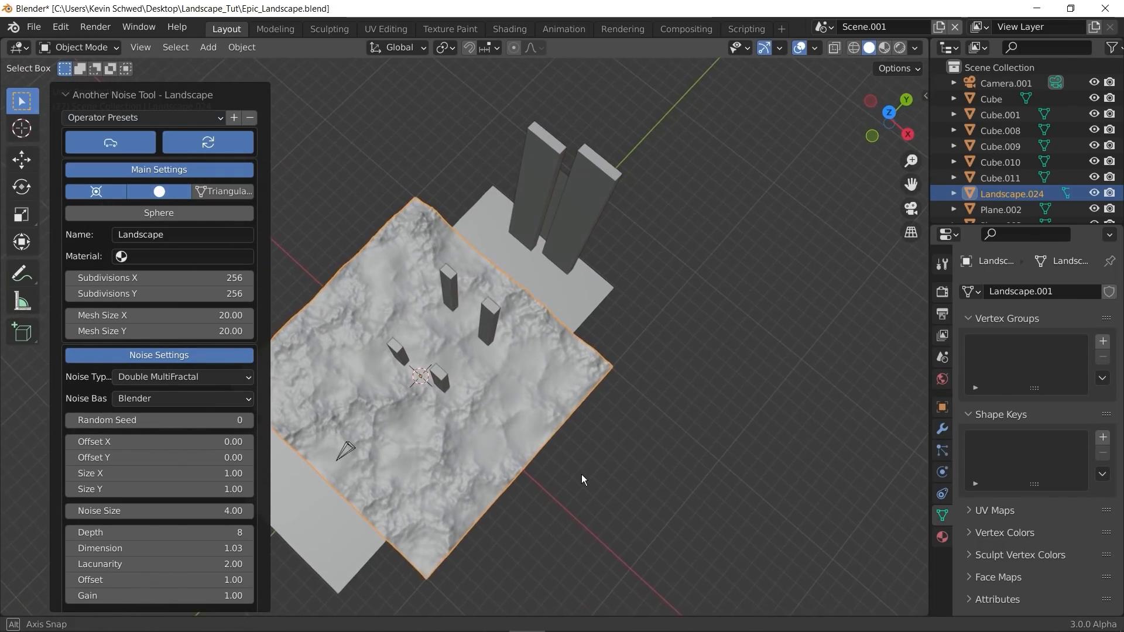
middle_click_drag(459, 418, 509, 433)
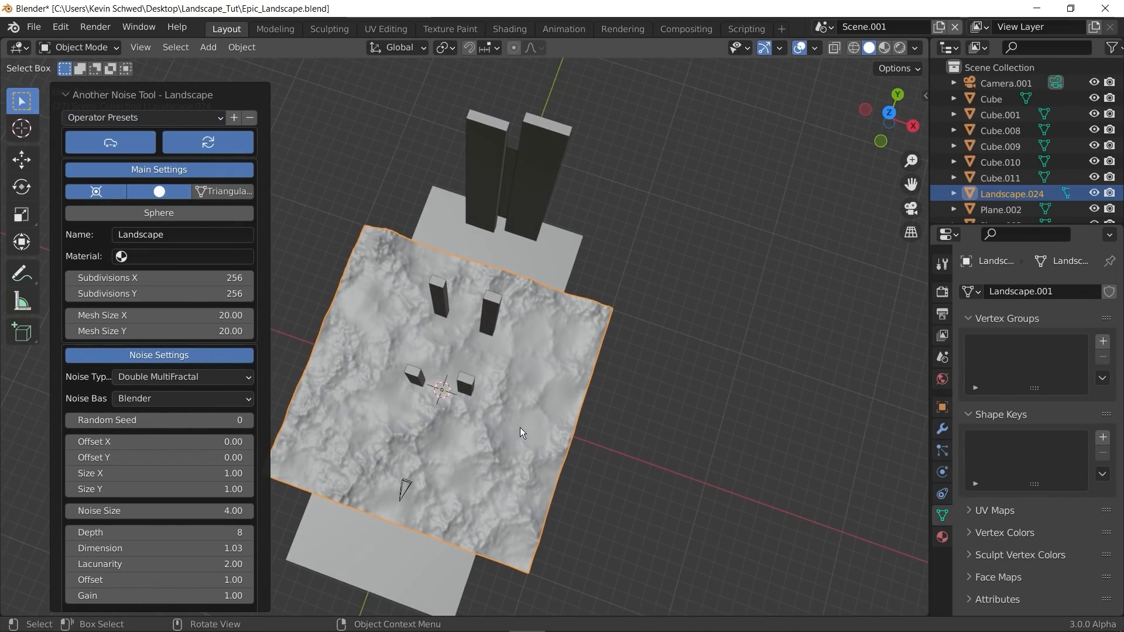
key("KP_7")
key("g")
key("y")
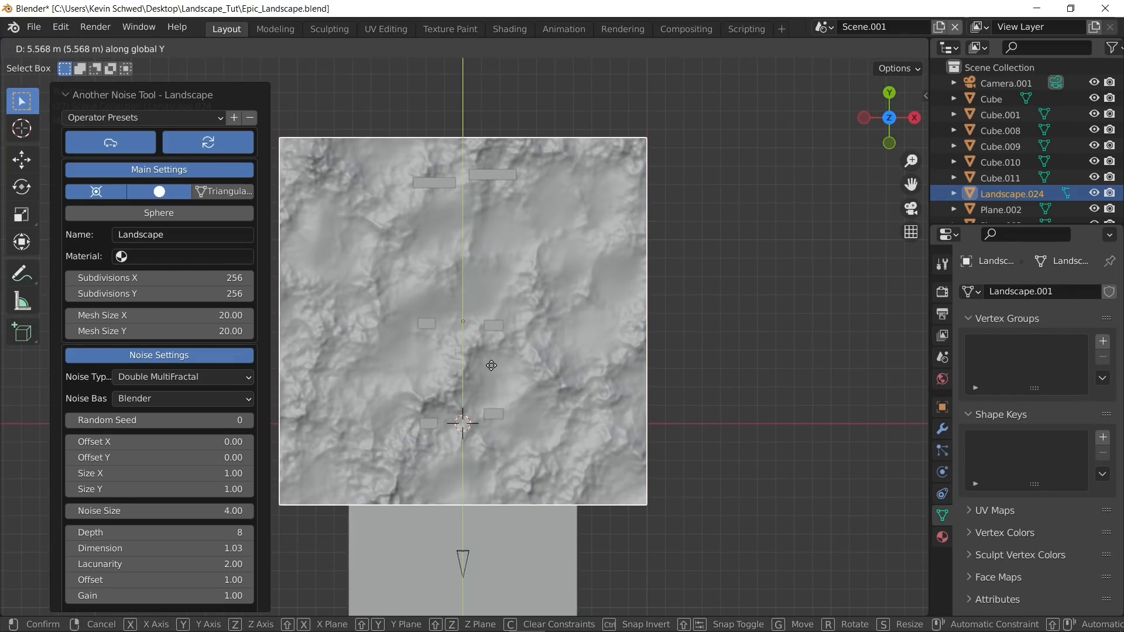
left_click(491, 366)
key("KP_0")
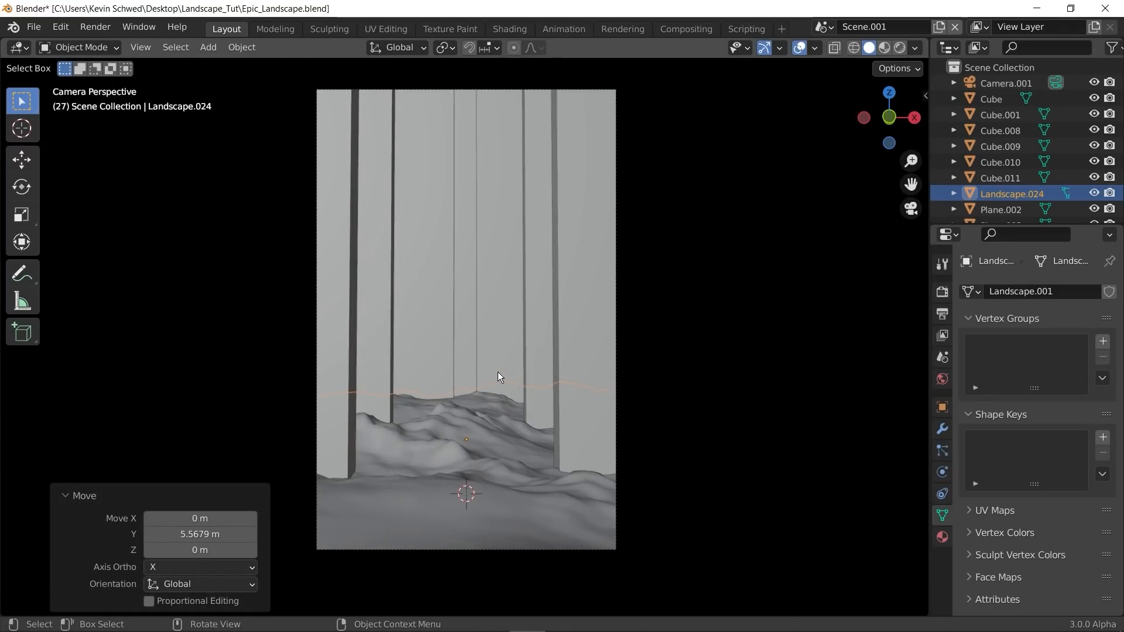
Step: Scale the terrain to 1.659 along Z and shift it 1.0251 m along X and -1.0134 m along Y
key("s")
key("z")
left_click(560, 469)
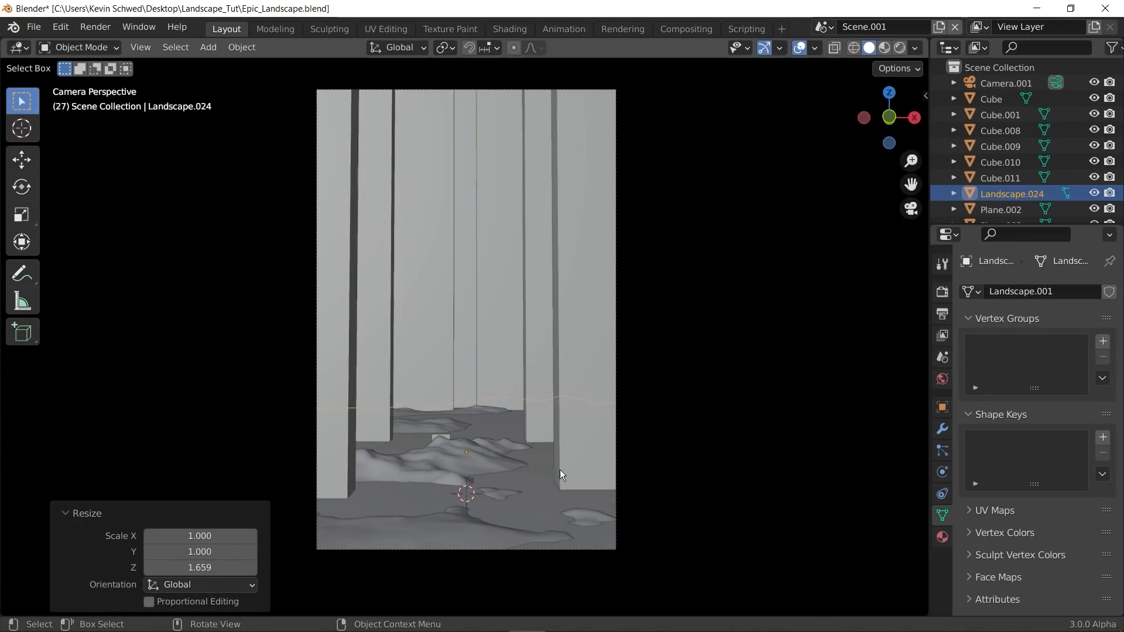
key("g")
key("shift+z")
left_click(608, 483)
key("r")
key("z")
right_click(313, 438)
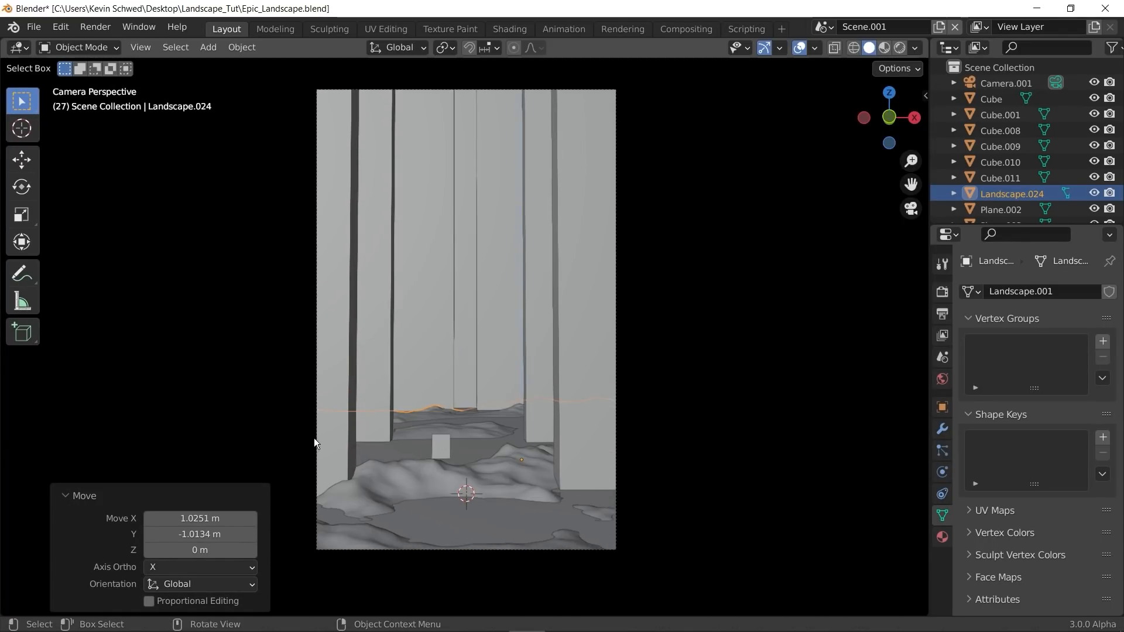
Step: Adjust the terrain's height and rotation about Z and shift it -0.55573 m along X to clear a path between the pillars
key("g")
key("z")
left_click(469, 463)
key("r")
key("z")
left_click(532, 472)
key("g")
key("x")
left_click(490, 480)
middle_click_drag(473, 481, 444, 469, "shift")
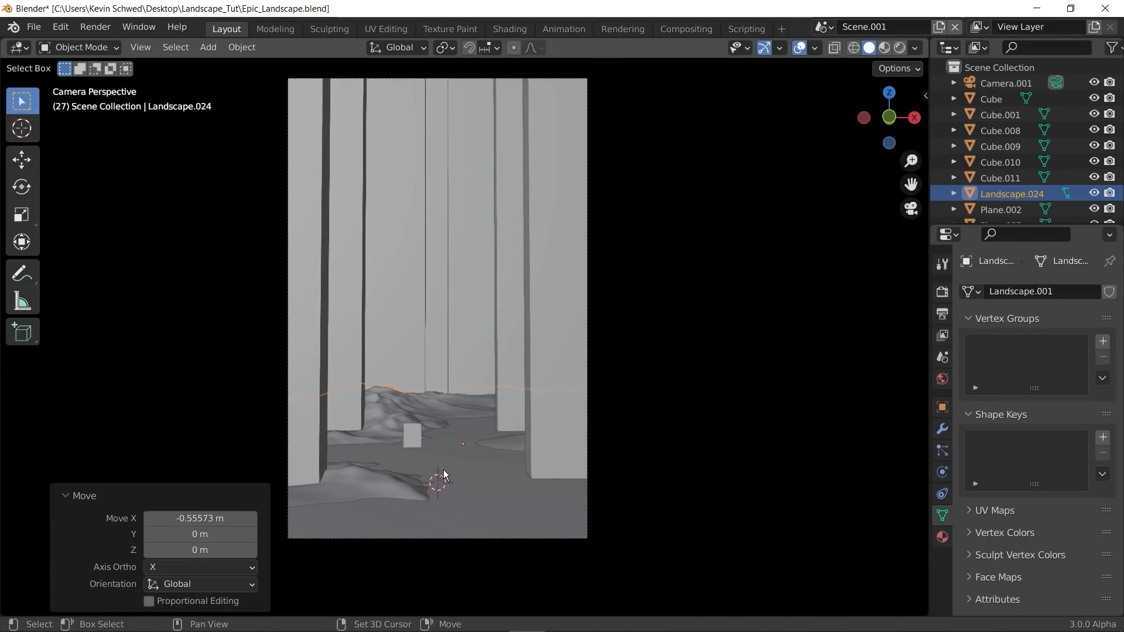
Step: Duplicate the terrain in place and rotate the copy -72.8° about Z
key("shift+d")
right_click(445, 494)
key("r")
key("z")
left_click(532, 520)
Step: Move the terrain copy -1.2746 m along X and -6.2159 m along Y, and rotate it further about Z
key("g")
key("shift+z")
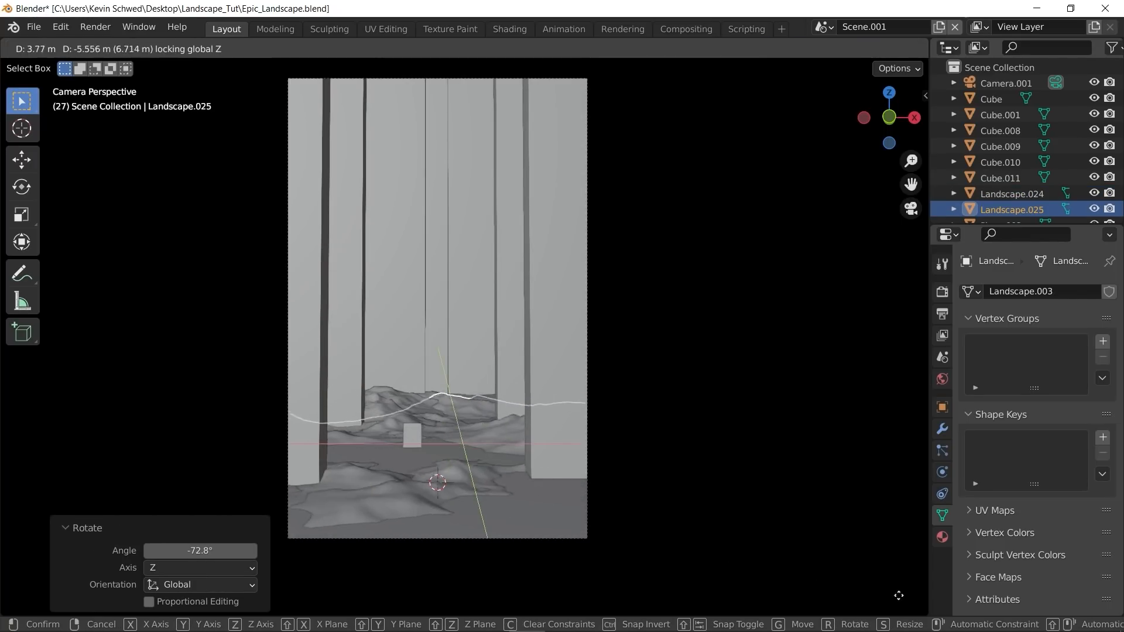
left_click(368, 527)
key("r")
key("z")
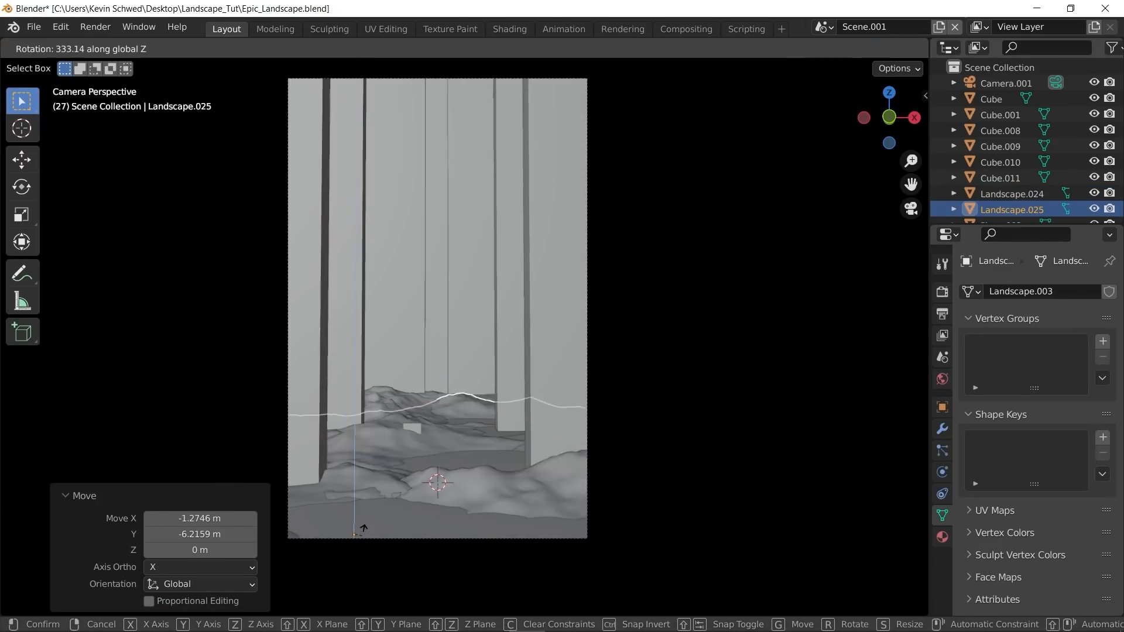
left_click(446, 428)
Step: Flatten the terrain copy along Z and adjust its height around the hiker stand-in
middle_click_drag(447, 428, 456, 371, "shift")
scroll(477, 394, "up", 2)
left_click(647, 530)
left_click(539, 509)
key("s")
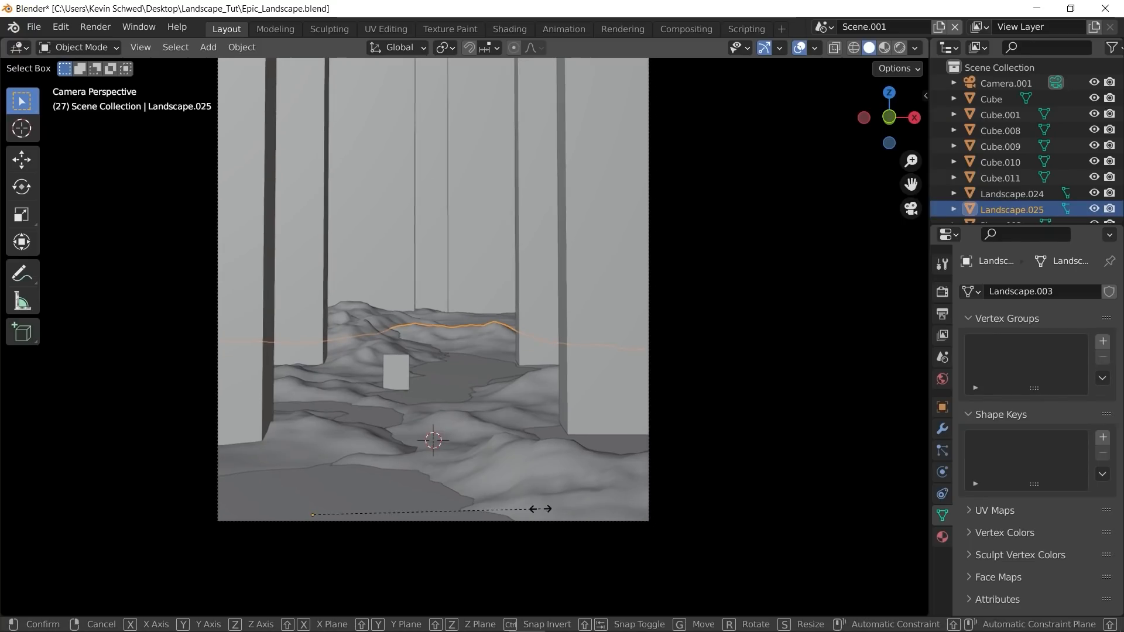
key("z")
left_click(483, 502)
key("g")
key("z")
left_click(481, 491)
Step: In Edit Mode, turn on proportional editing and lower the terrain copy's hill behind the hiker stand-in along Z
key("Tab")
left_click(429, 330)
key("o")
key("g")
key("z")
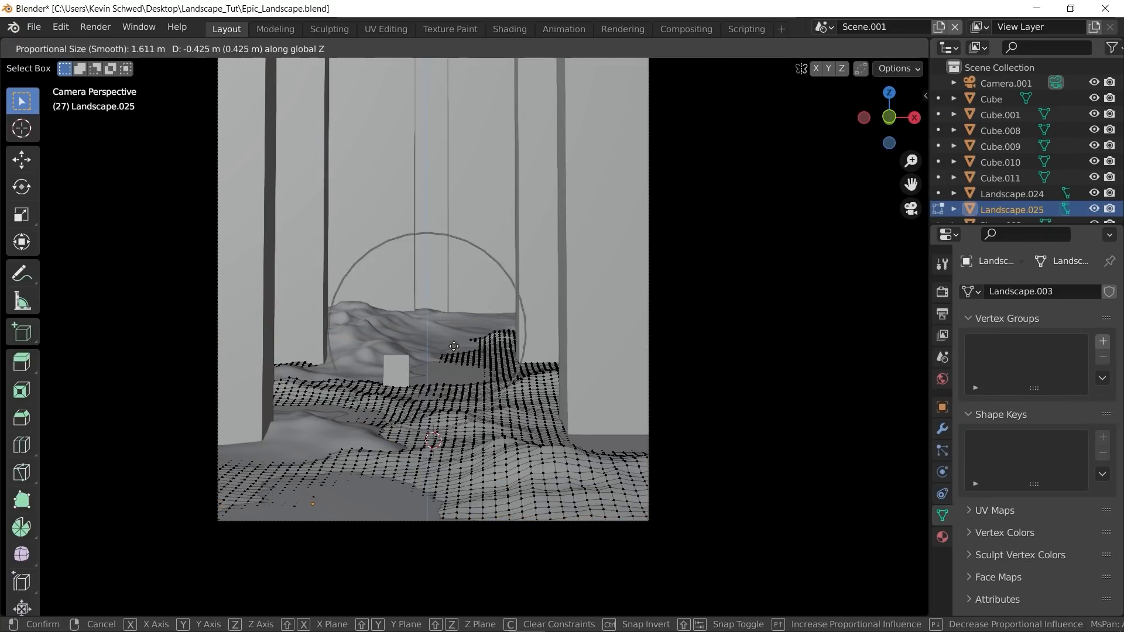
left_click(428, 354)
Step: Reshape the terrain copy along Z beside the hiker stand-in and near the 3D cursor to open the path, and return to Object Mode
left_click(307, 390)
key("g")
key("z")
left_click(389, 383)
left_click(412, 436)
key("g")
key("z")
left_click(380, 453)
key("Tab")
left_click(202, 469)
mouse_move(665, 330)
middle_mouse_down("shift")
mouse_move(652, 314)
mouse_move(636, 357)
middle_mouse_up("shift")
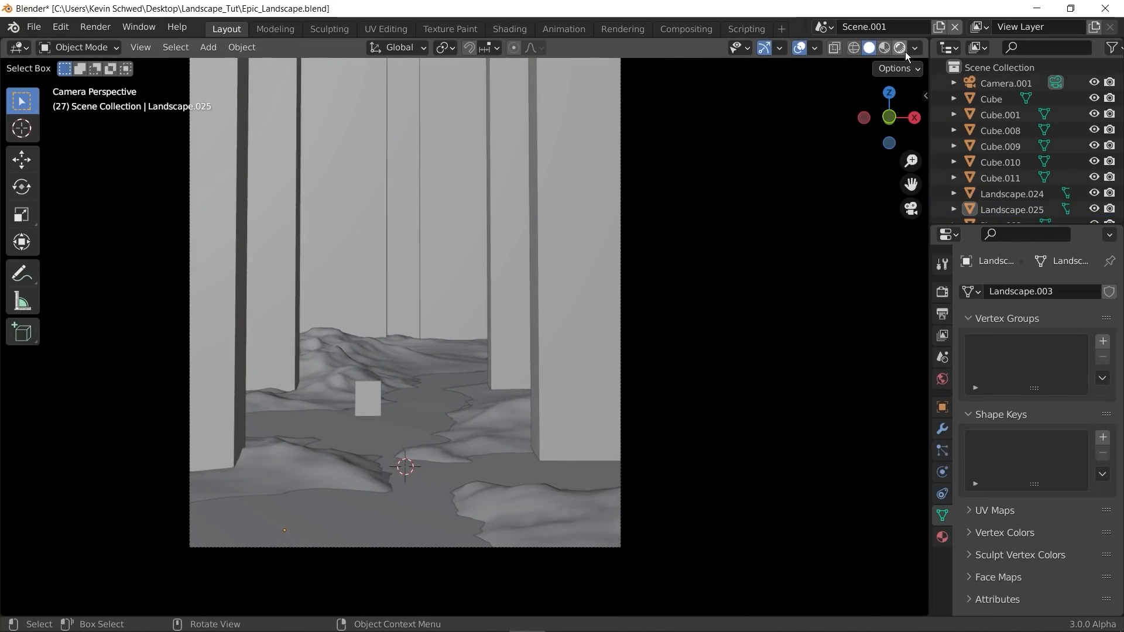
Step: Check the terrain in rendered shading, return to solid shading and view the scene from above
left_click(899, 48)
left_click(869, 48)
scroll(514, 335, "down", 3)
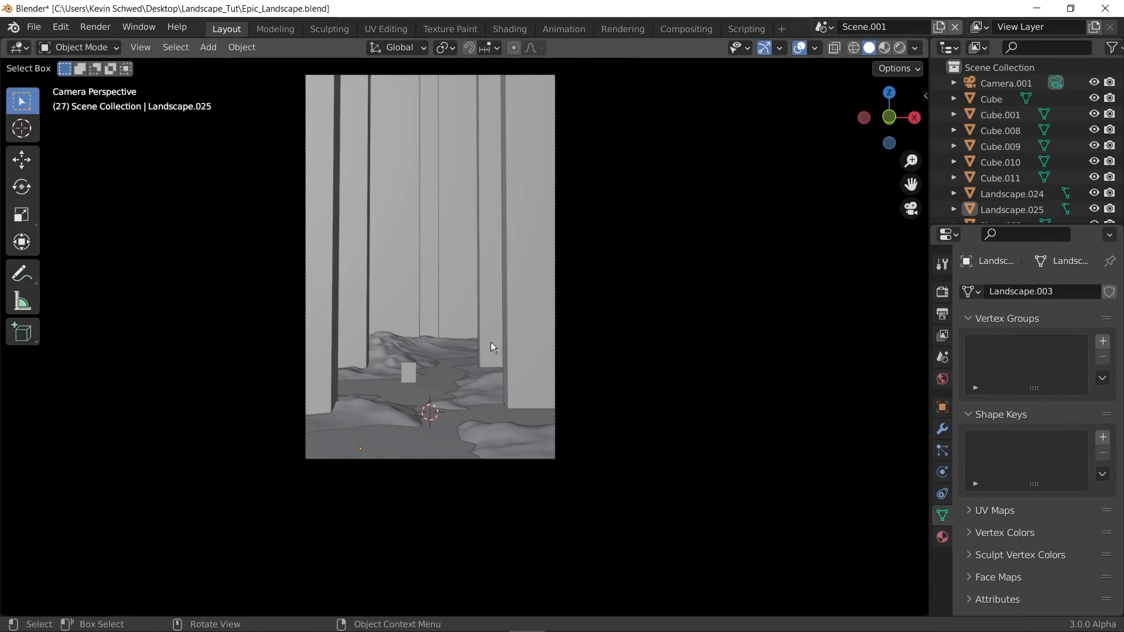
middle_click_drag(490, 346, 542, 494)
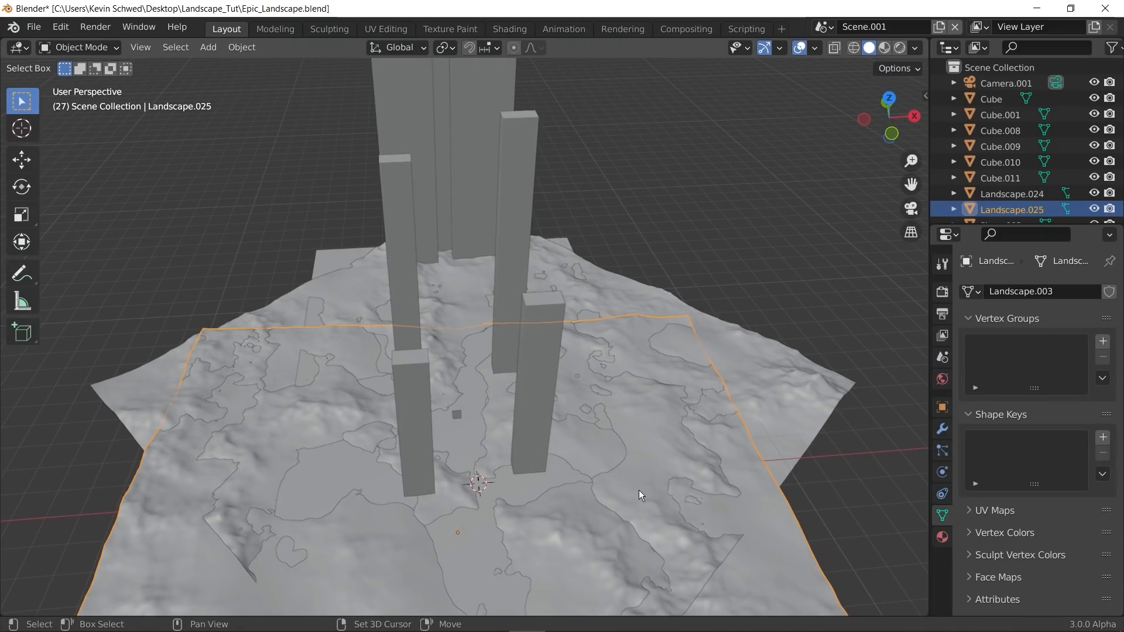
Step: Join the two terrain pieces into a single object
middle_click_drag(639, 495, 744, 351, "shift")
key("ctrl+j")
key("g")
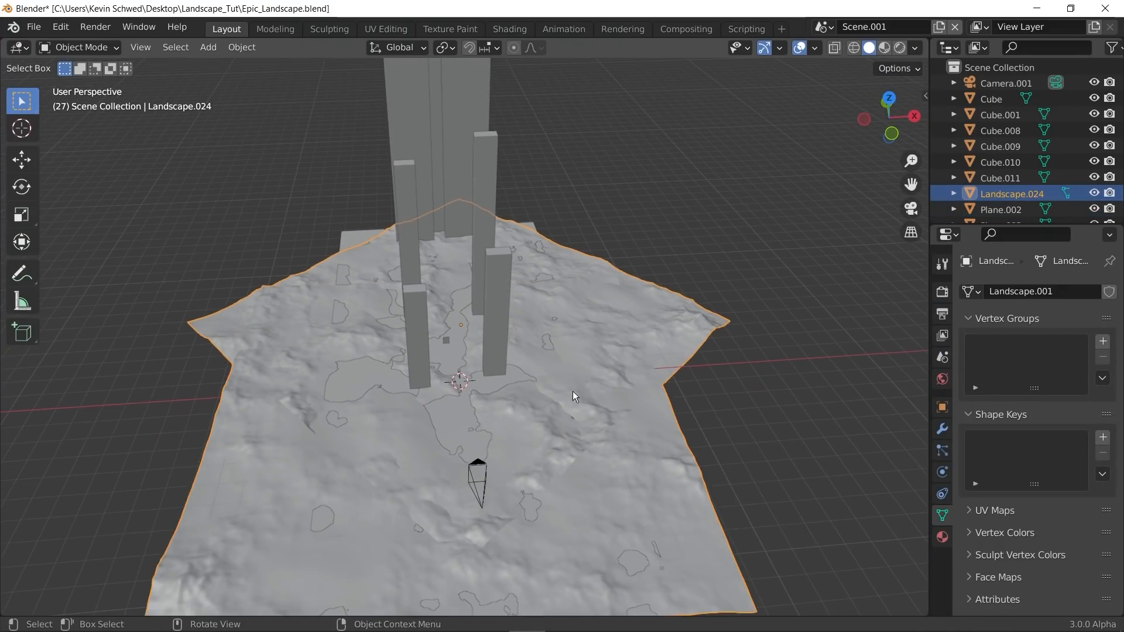
right_click(541, 426)
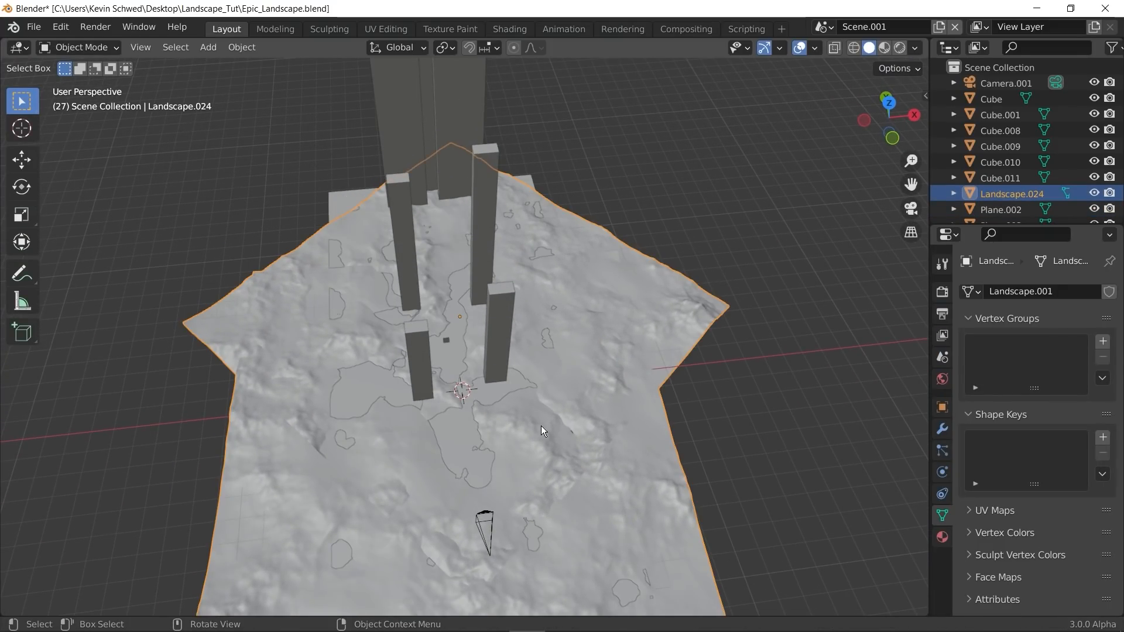
Step: In Edit Mode, select the joined terrain's vertices outside the camera frame, delete them, and return to the solid camera view in Object Mode
key("KP_0")
key("Tab")
key("alt+a")
scroll(608, 319, "up", 1)
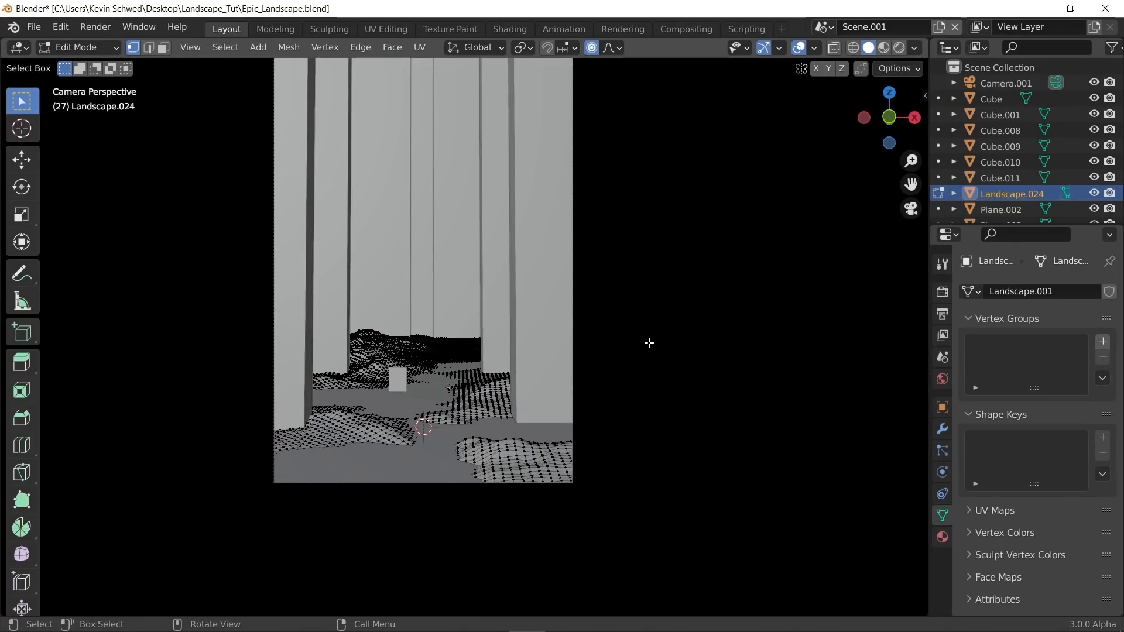
key("shift+z")
left_click_drag(222, 261, 625, 518)
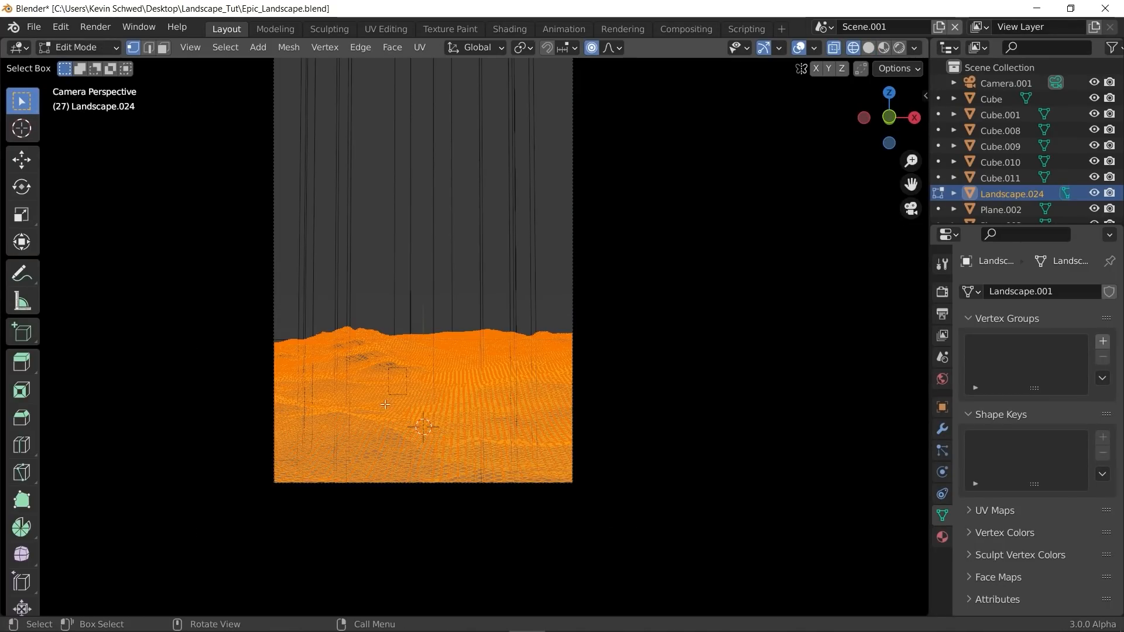
left_click_drag(302, 369, 591, 508)
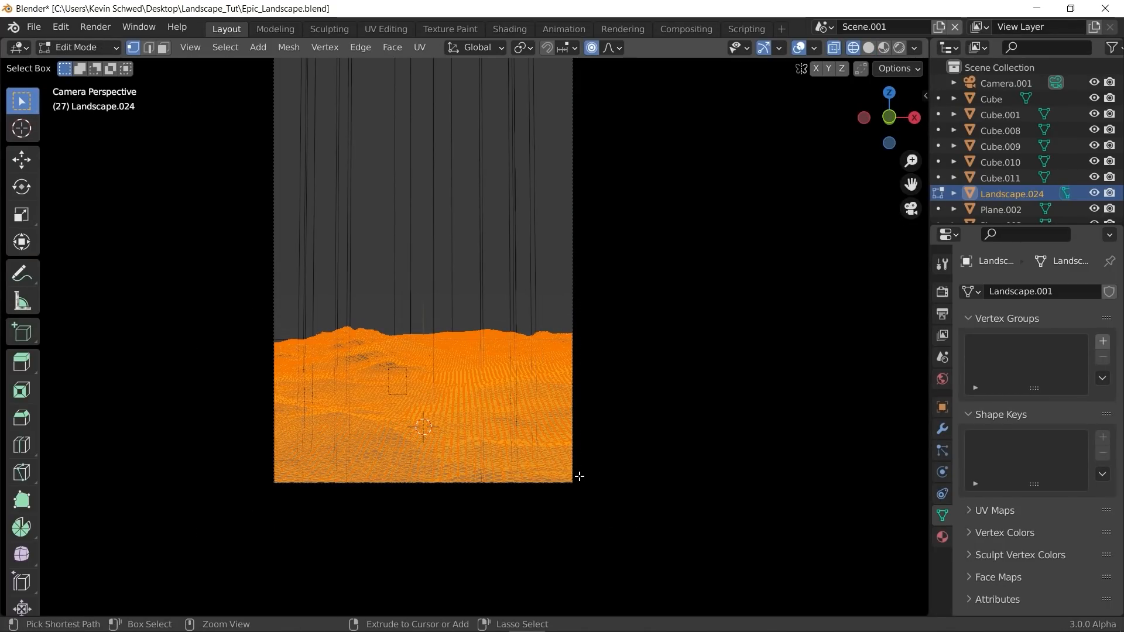
middle_click_drag(567, 458, 499, 487)
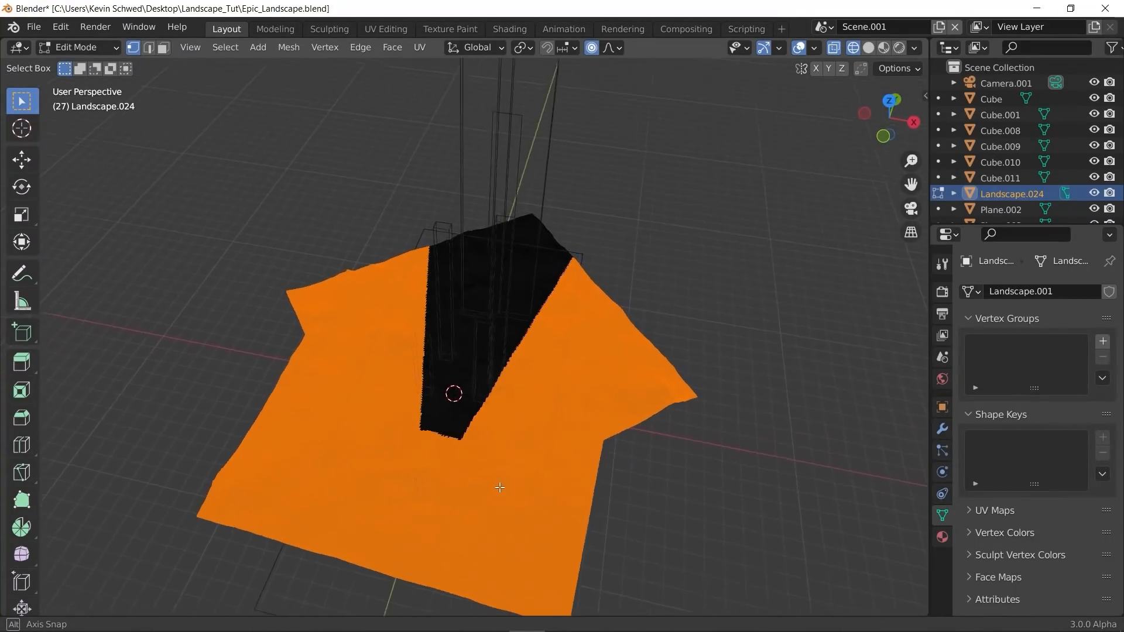
key("x")
left_click(420, 430)
middle_click_drag(473, 425, 530, 433)
key("Tab")
left_click(448, 425)
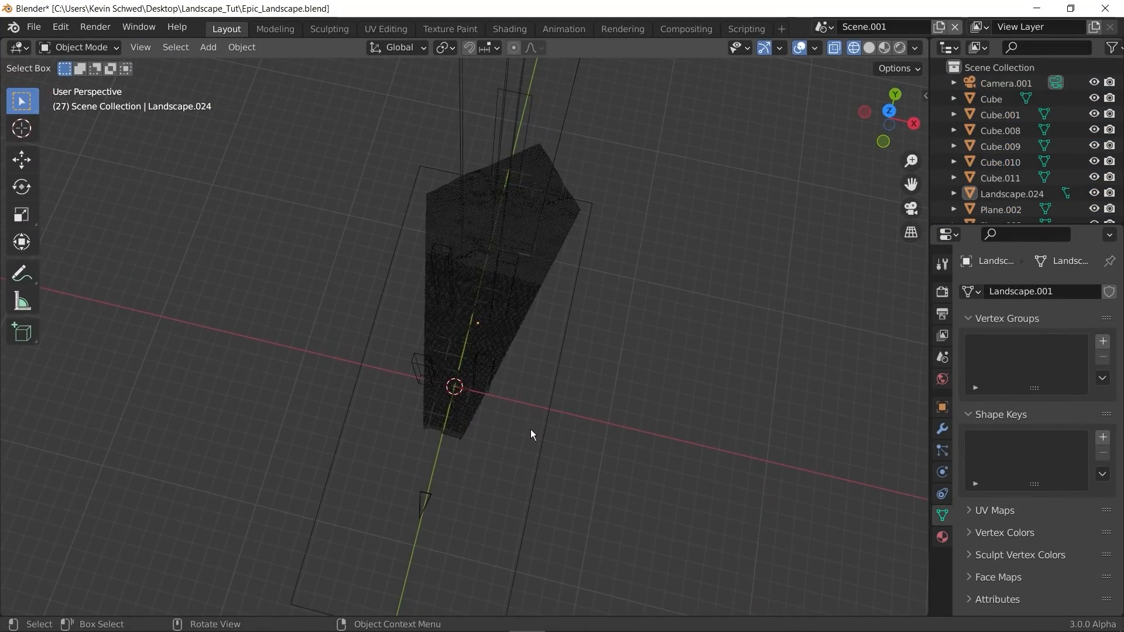
key("KP_0")
key("shift+z")
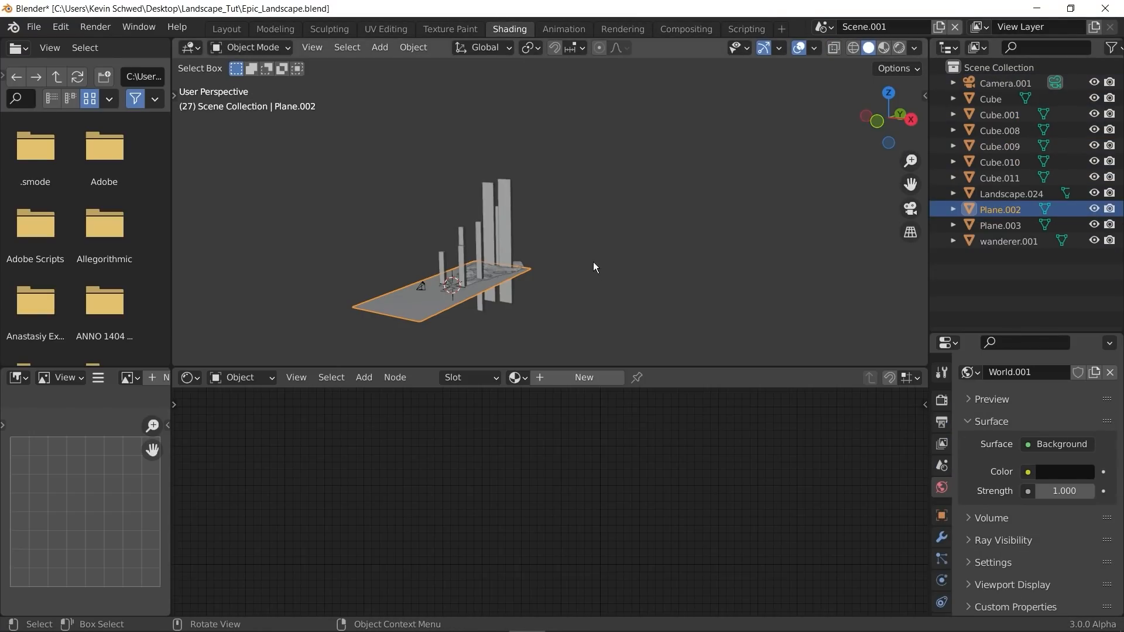
Step: Preview the camera view in rendered shading and give the ground plane a new material named glossy
middle_click_drag(592, 262, 553, 303)
key("KP_0")
scroll(538, 300, "up", 6)
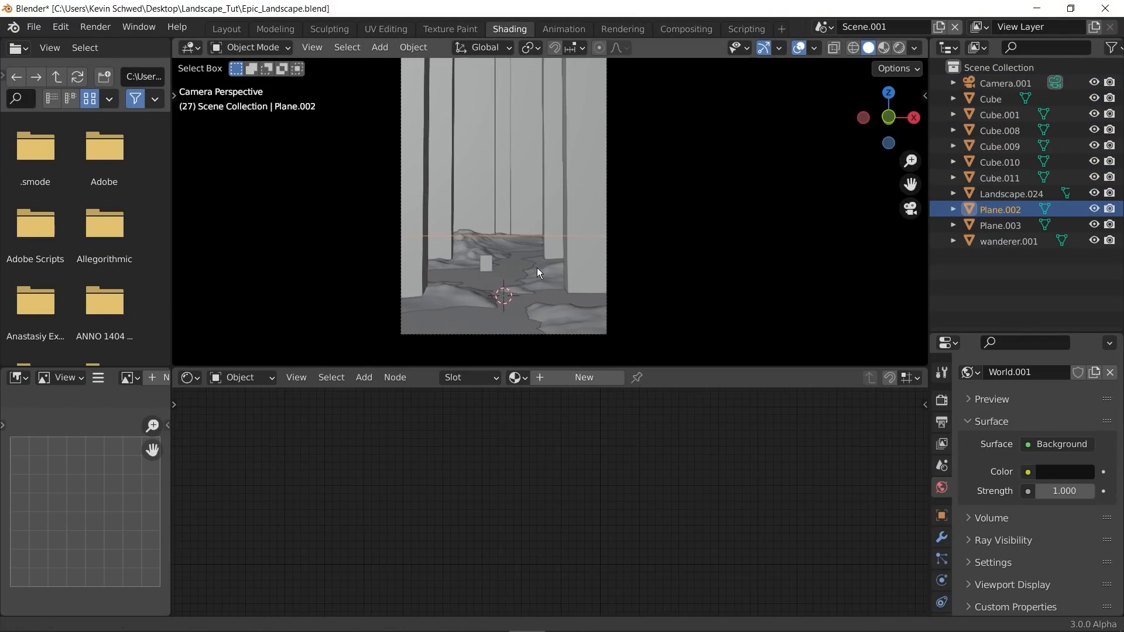
middle_click_drag(523, 259, 549, 230, "shift")
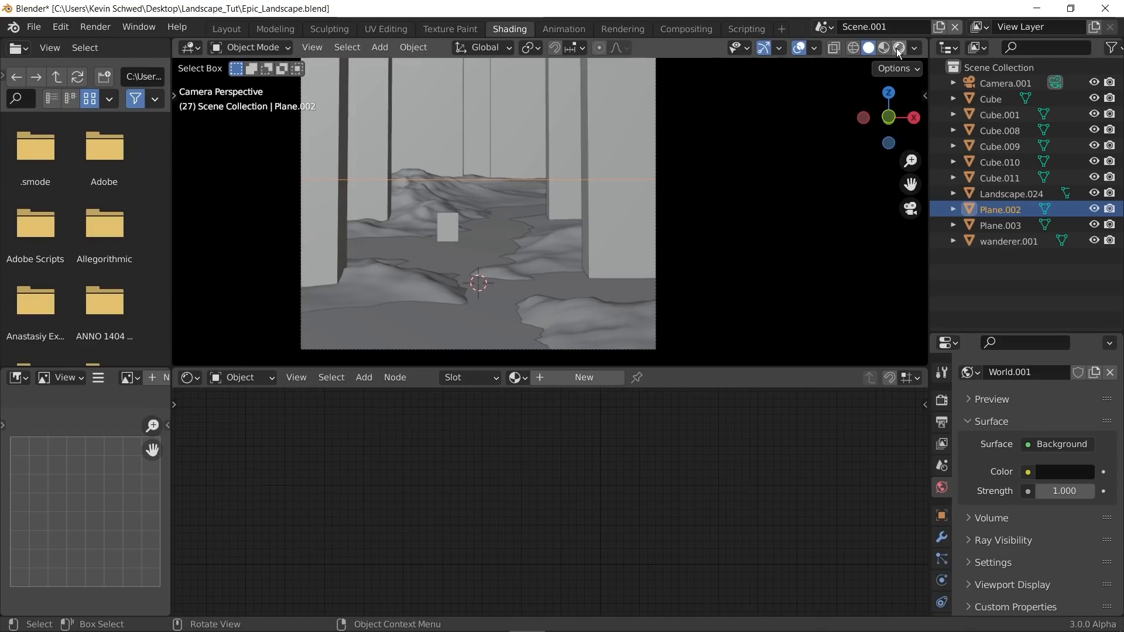
left_click(899, 48)
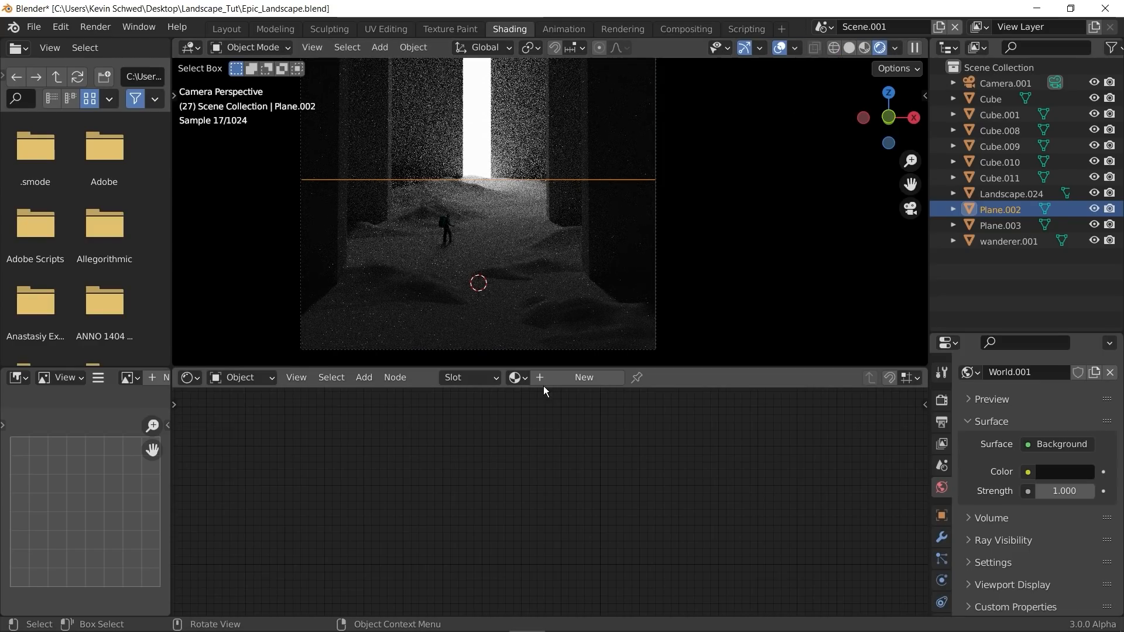
left_click(561, 380)
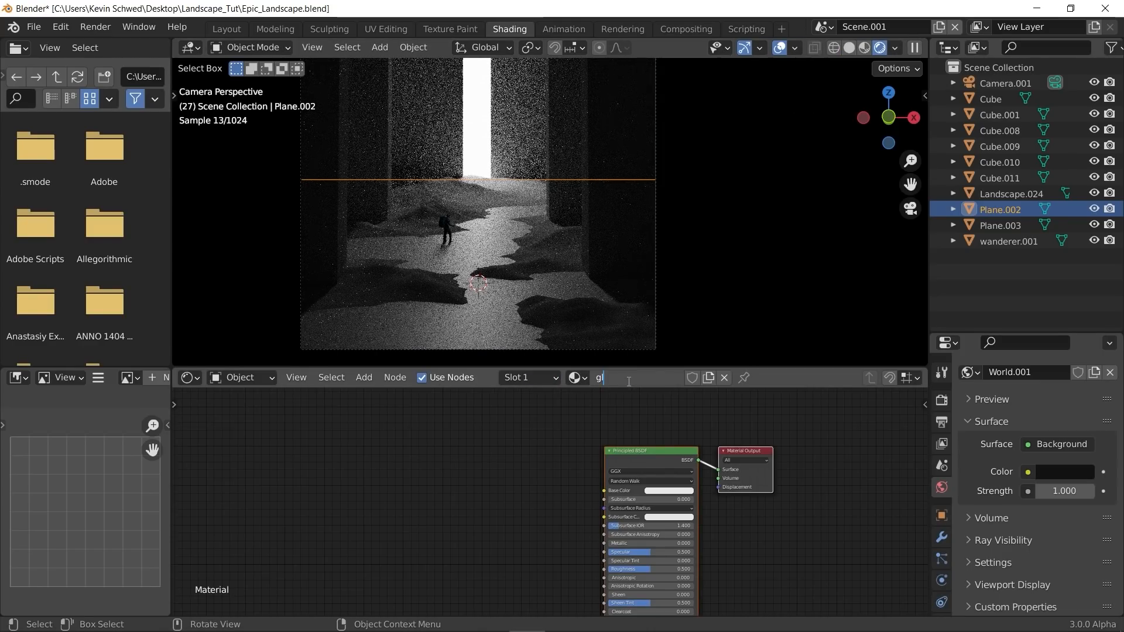
Step: Lower the glossy material's Roughness to about 0.152 in the Principled BSDF node
scroll(455, 460, "up", 4)
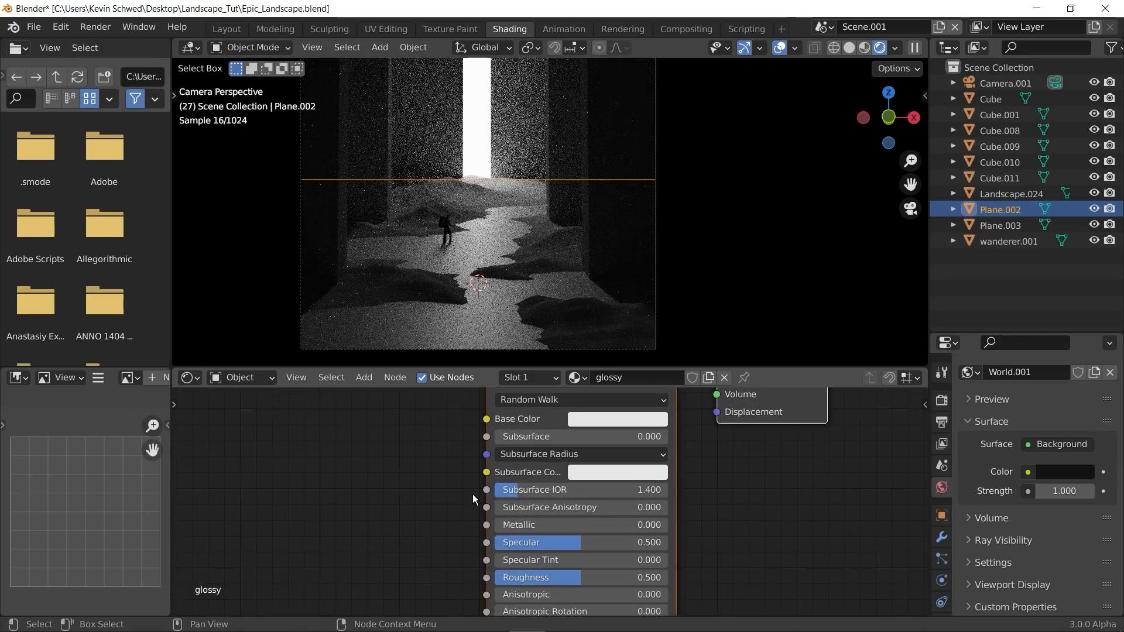
scroll(456, 502, "right", 3)
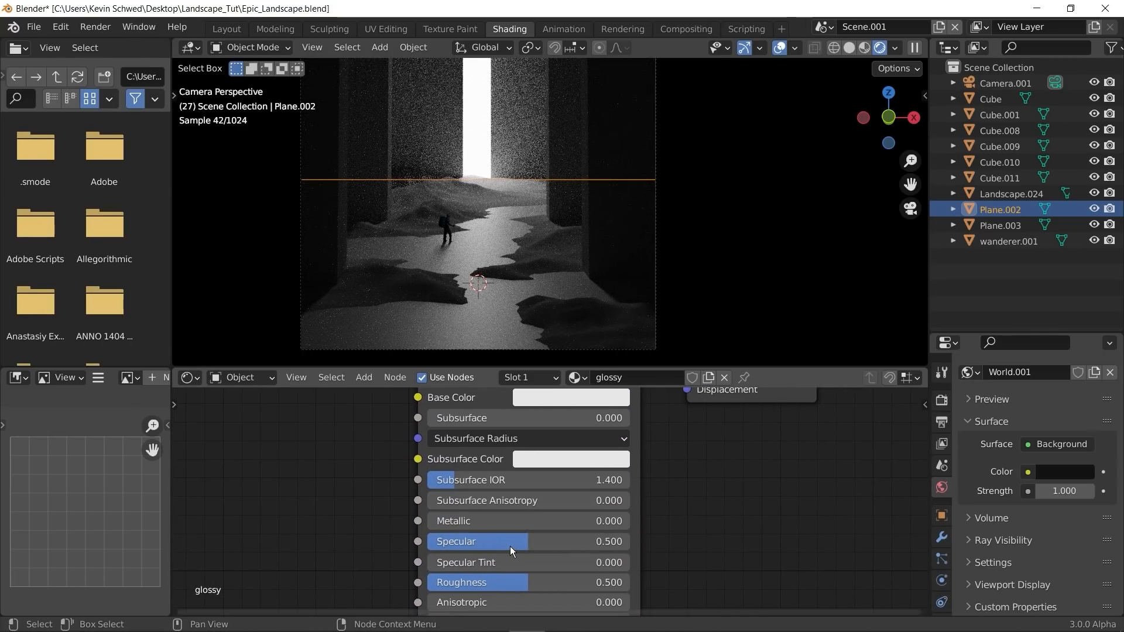
left_click_drag(513, 579, 481, 580)
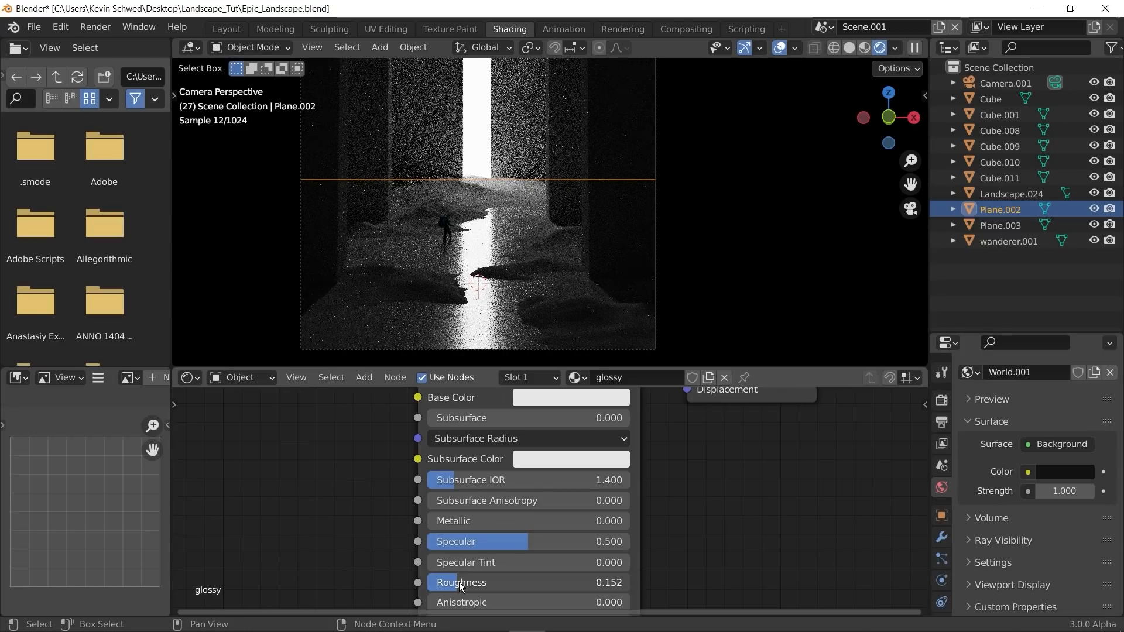
Step: Set the glossy material's Transmission to about 0.693 and its Transmission Roughness to about 0.111
scroll(519, 579, "down", 6)
middle_click_drag(720, 519, 719, 419)
scroll(523, 511, "up", 2)
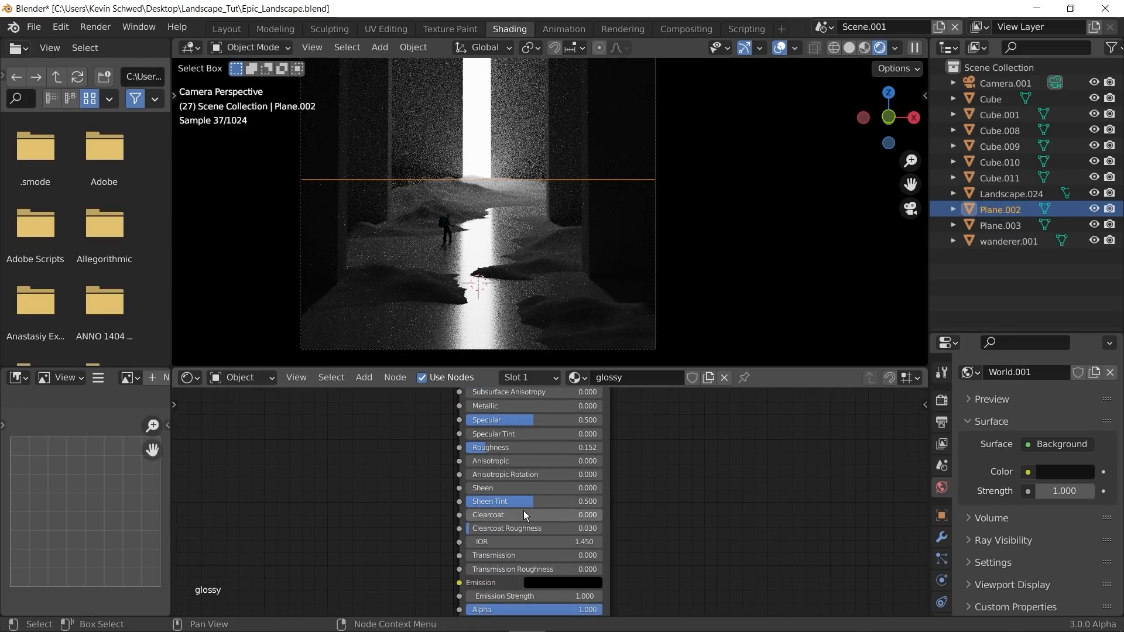
middle_click_drag(640, 536, 636, 448)
scroll(528, 554, "up", 4)
middle_click_drag(508, 475, 513, 501)
left_click_drag(475, 479, 616, 479)
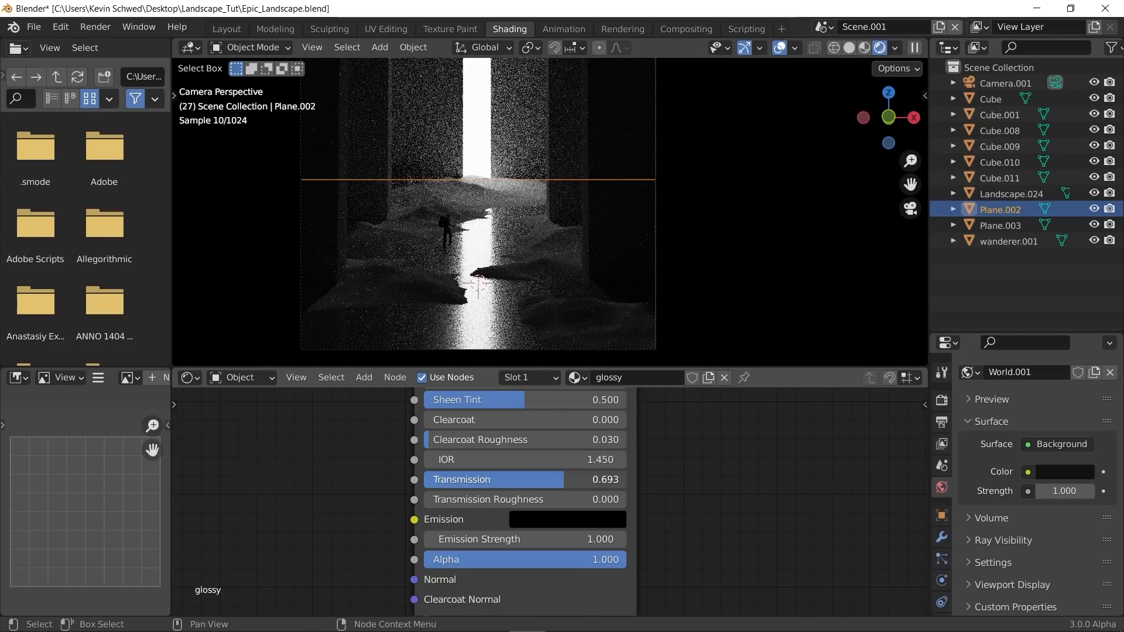
left_click_drag(446, 499, 468, 499)
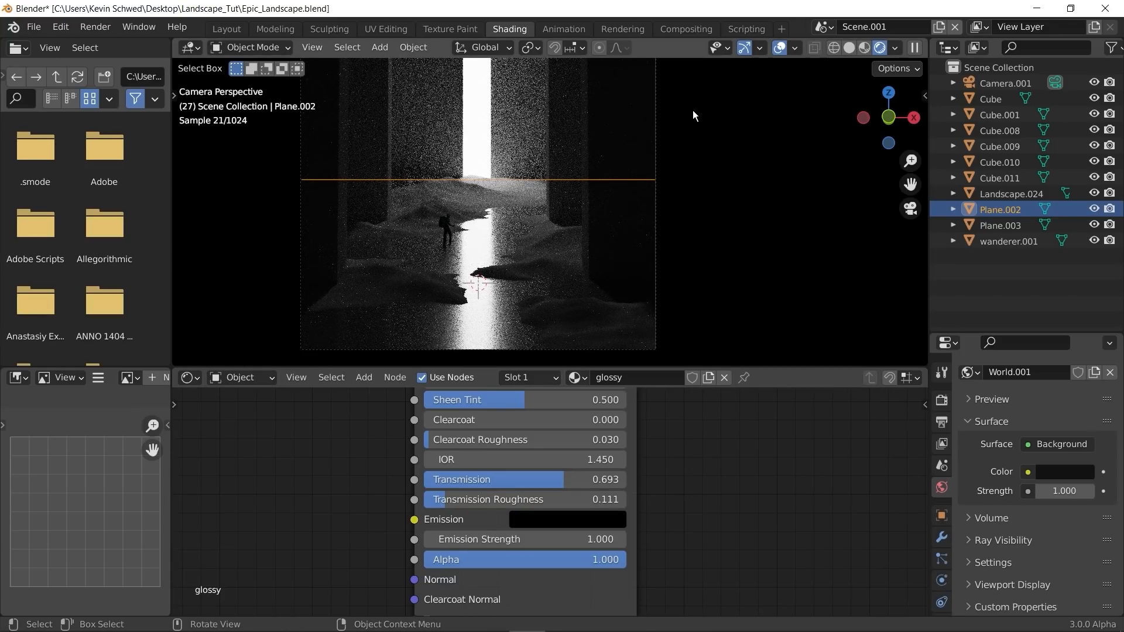
left_click(666, 178)
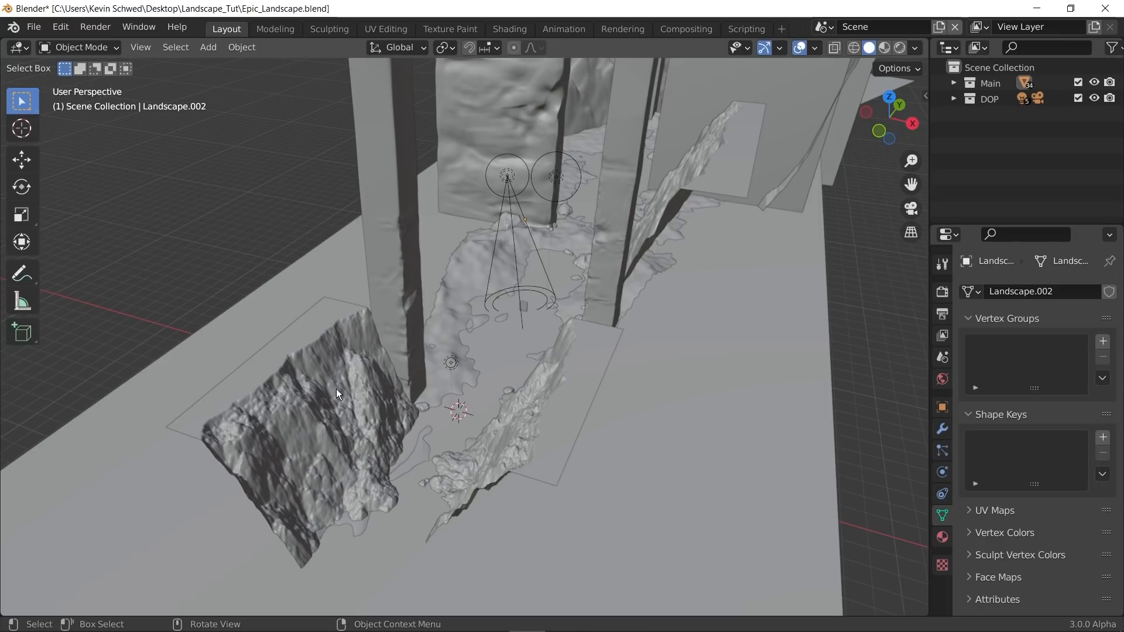
Step: Examine the cliff pieces flanking the path in the finished scene and isolate one in local view
left_click(336, 389)
middle_click_drag(441, 430, 563, 410)
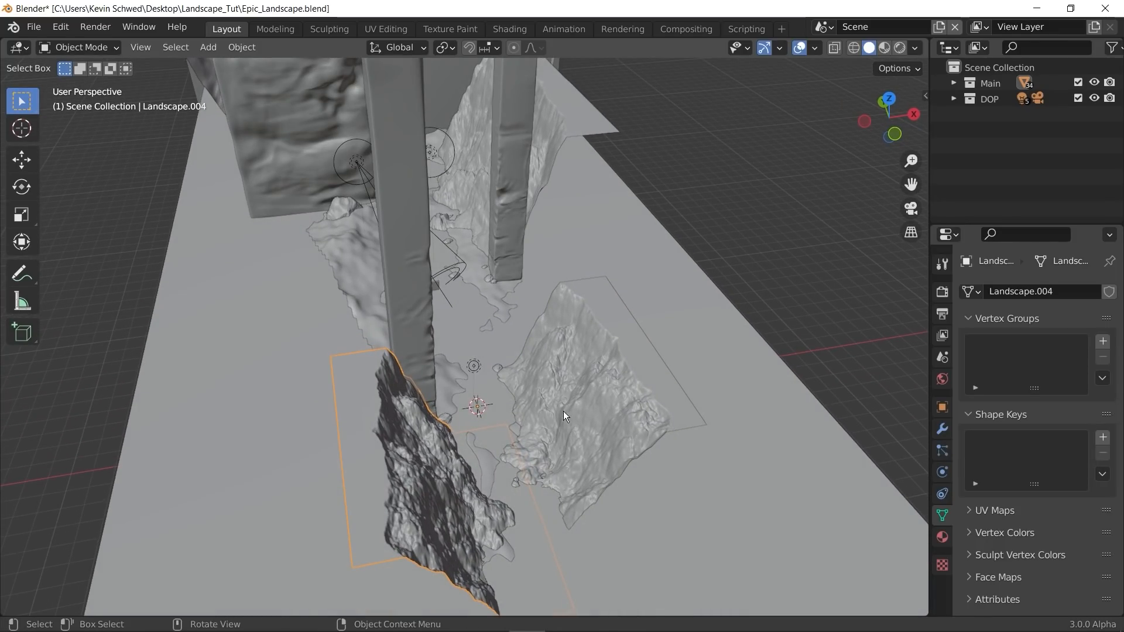
left_click(564, 402)
middle_click_drag(518, 373, 433, 368)
left_click(788, 305)
middle_click_drag(550, 348, 780, 352)
key("KP_Divide")
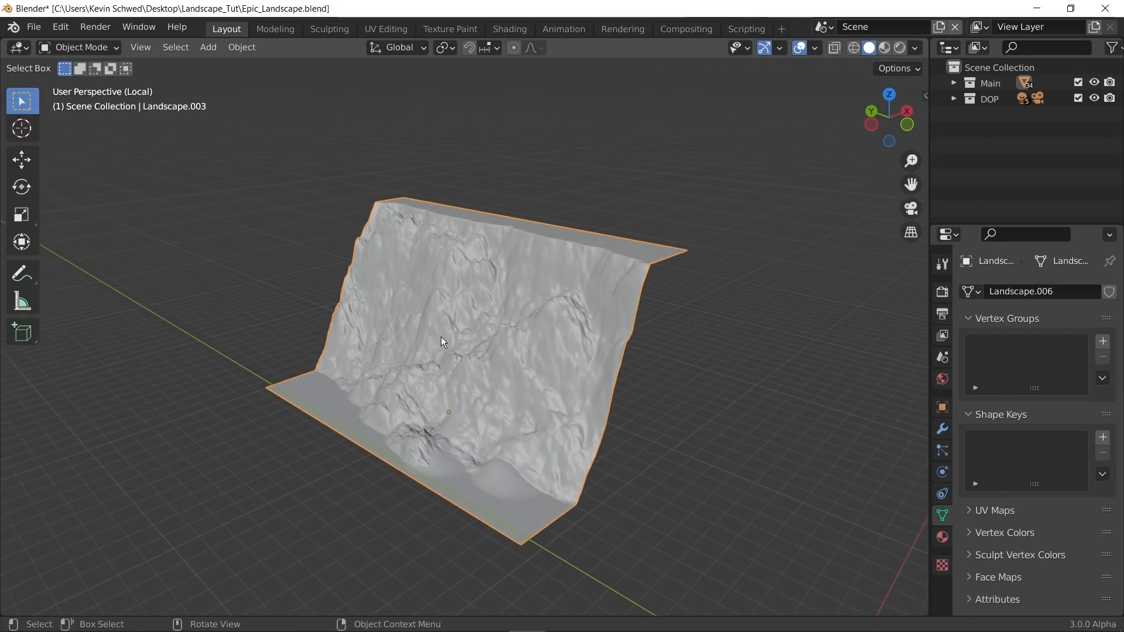
scroll(515, 384, "up", 5)
middle_click_drag(599, 406, 436, 337, "shift")
scroll(551, 368, "down", 4)
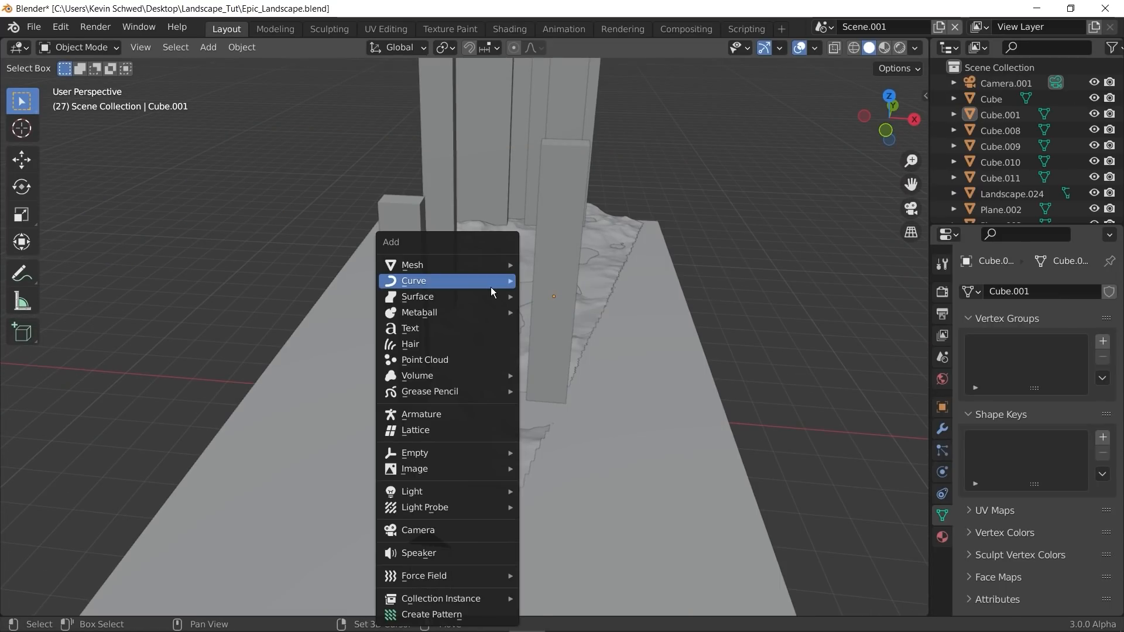
Step: Add a Landscape mesh to the blockout scene and apply the cliff preset
mouse_move(471, 268)
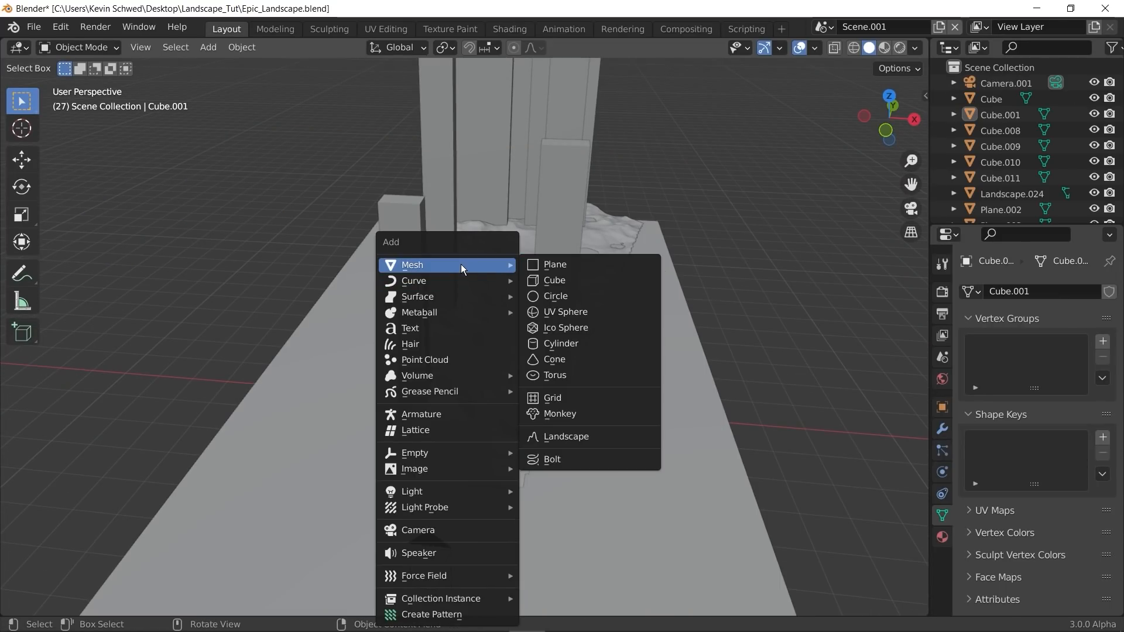
left_click(577, 440)
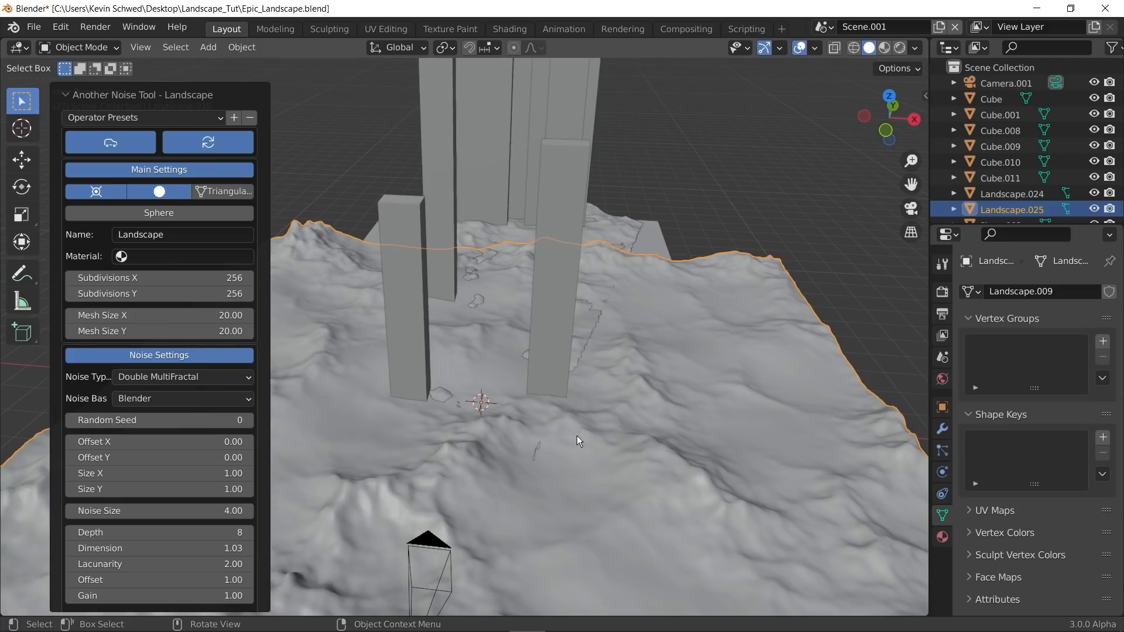
left_click(157, 117)
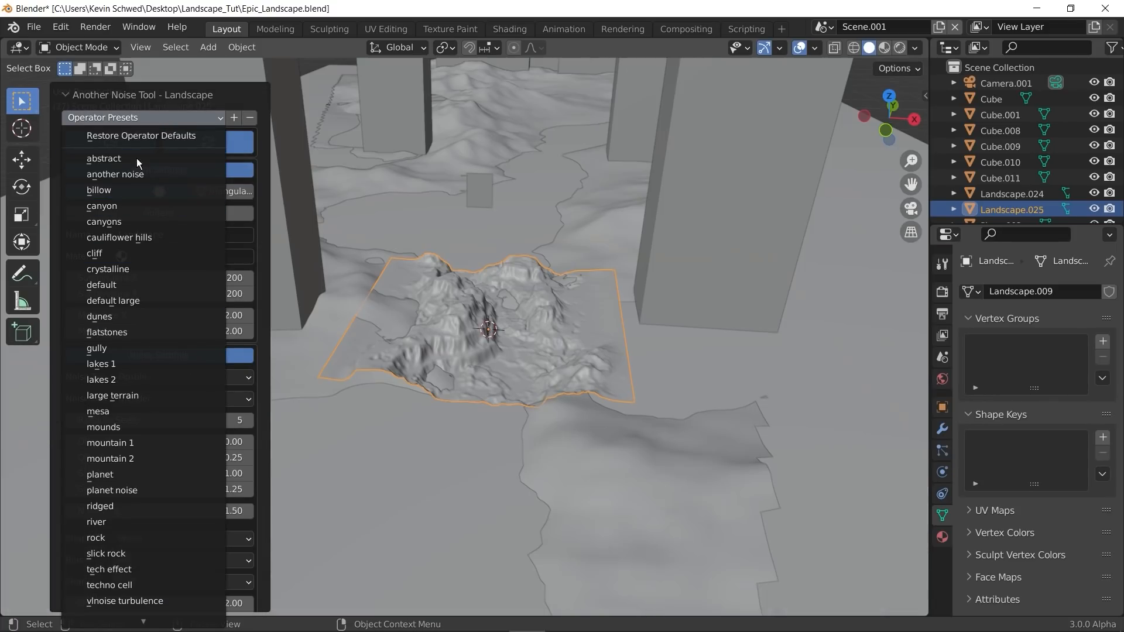
left_click(142, 252)
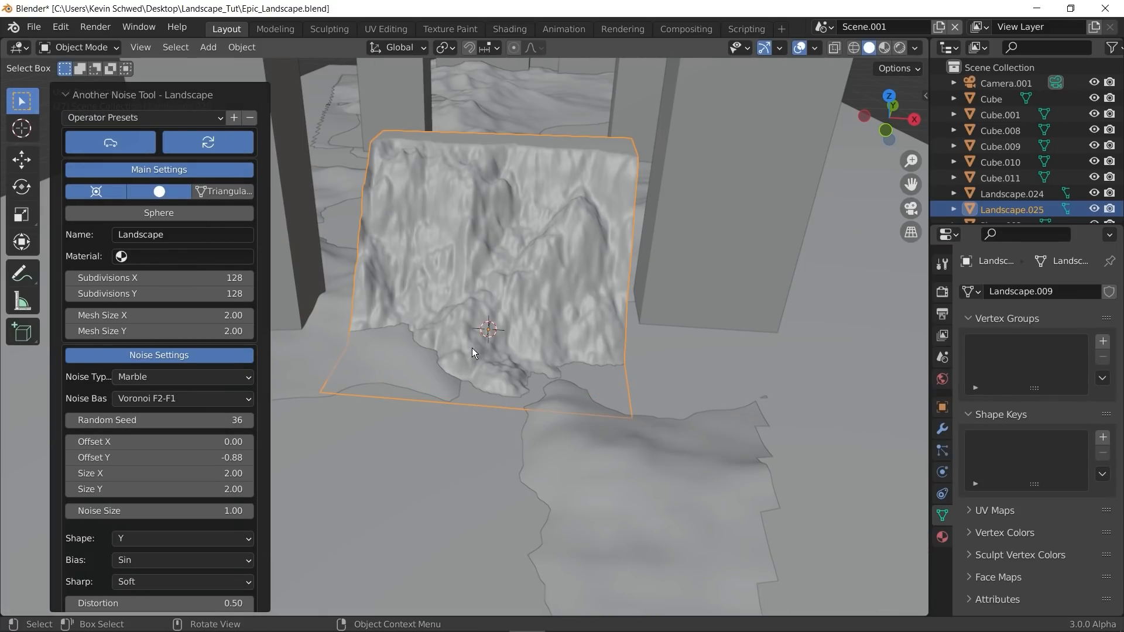
Step: Split the 3D viewport in two and show the camera view in one half, framed closely
middle_click_drag(472, 348, 532, 375)
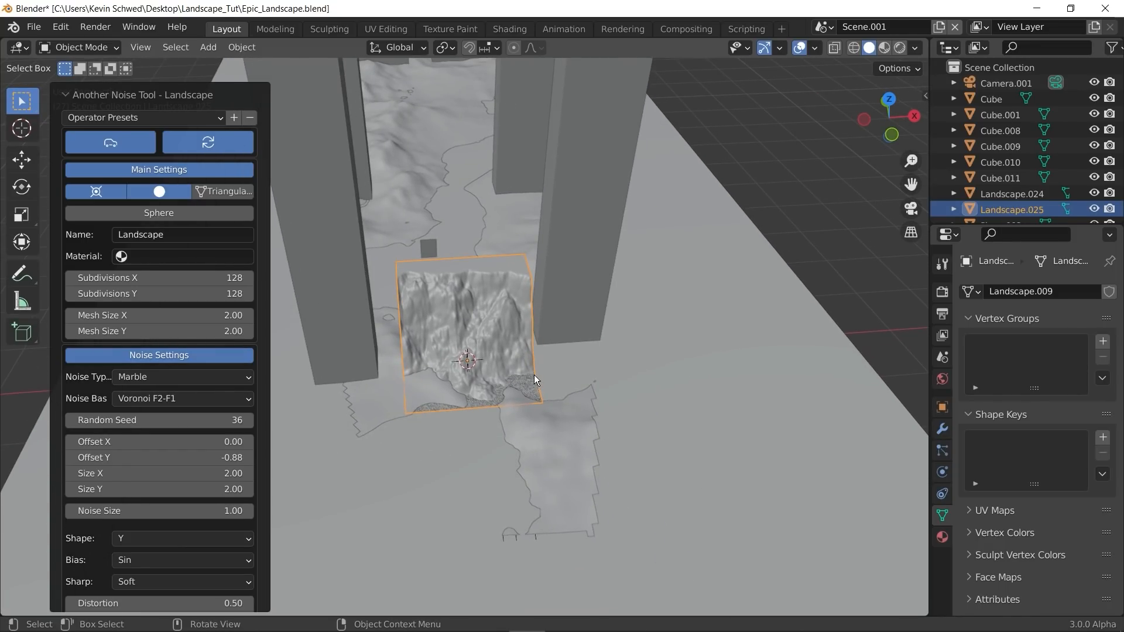
left_click(445, 179)
scroll(574, 336, "down", 4)
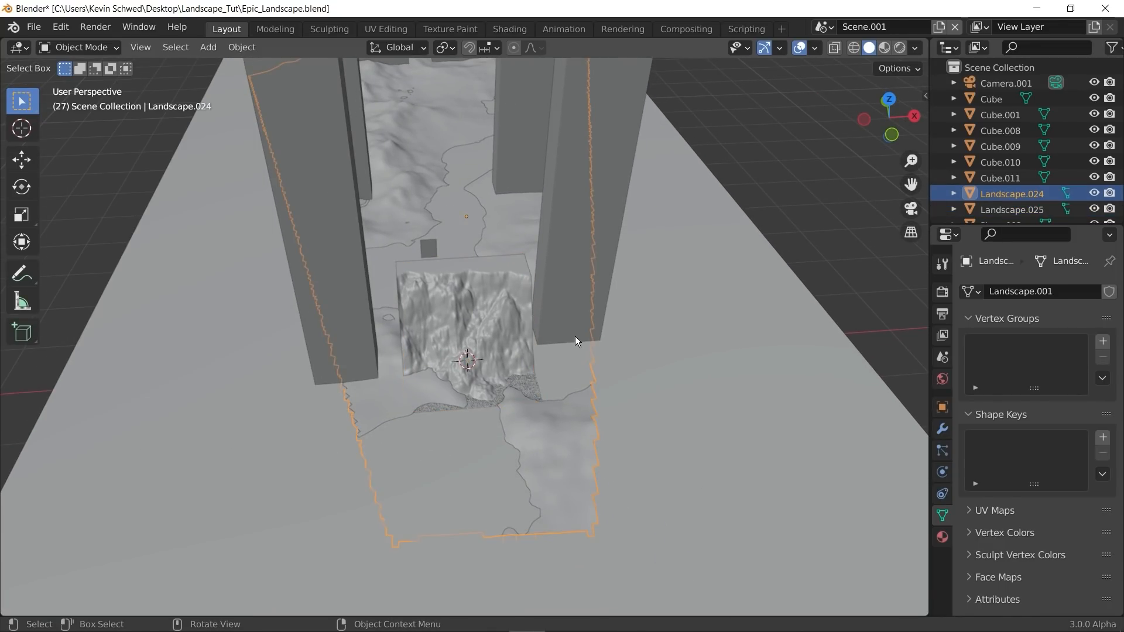
left_click_drag(922, 40, 406, 95)
key("KP_0")
scroll(278, 367, "up", 3)
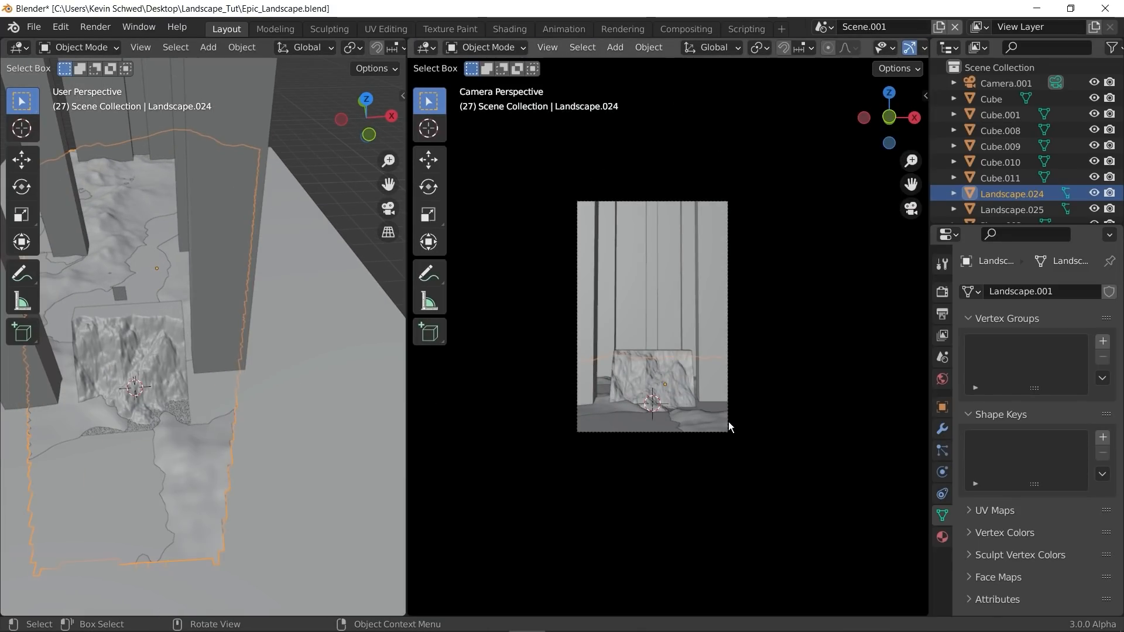
scroll(702, 380, "up", 6)
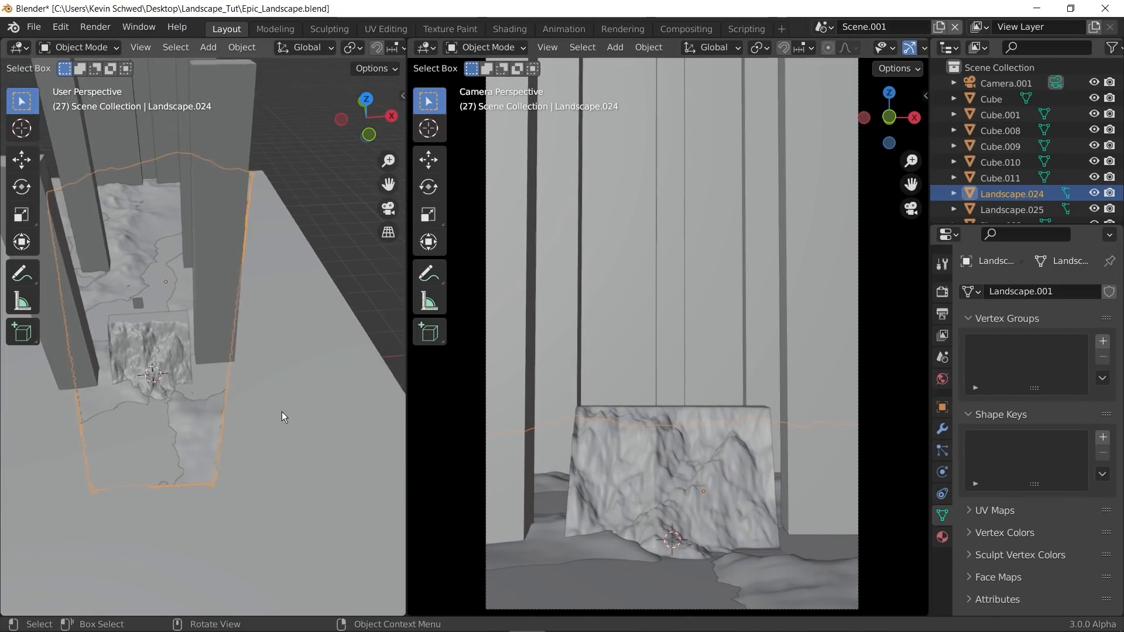
Step: Scale the cliff by about 1.84, turn it sideways, place it on the path's near left side, and rotate it about -13° around Z
middle_click_drag(282, 412, 297, 417)
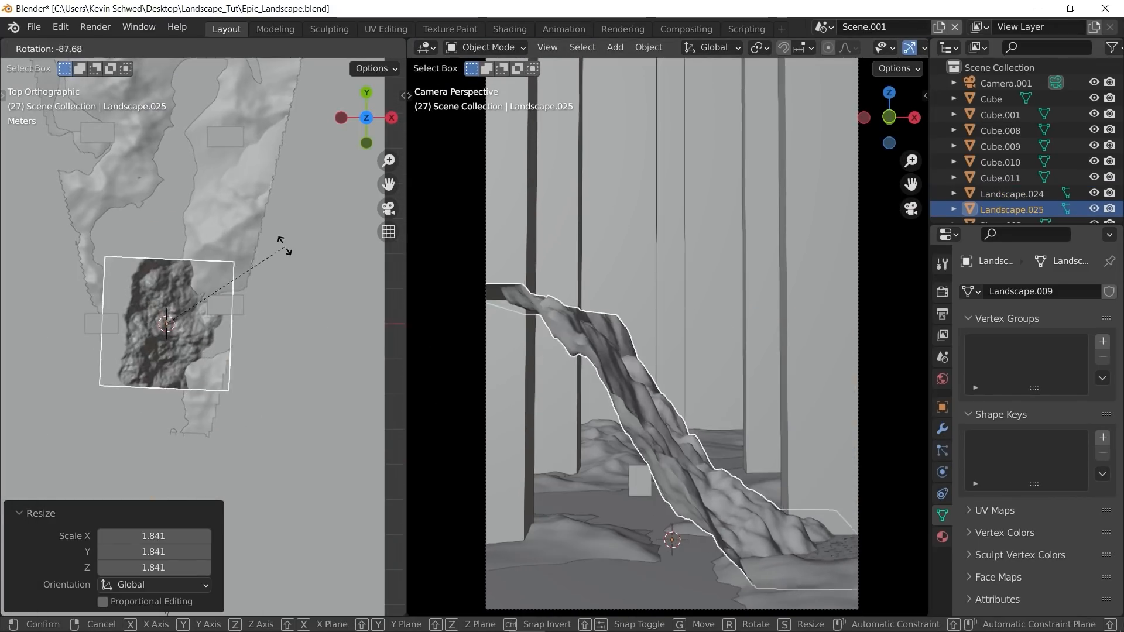
left_click(283, 240)
key("g")
key("shift+z")
left_click(176, 303)
key("r")
key("z")
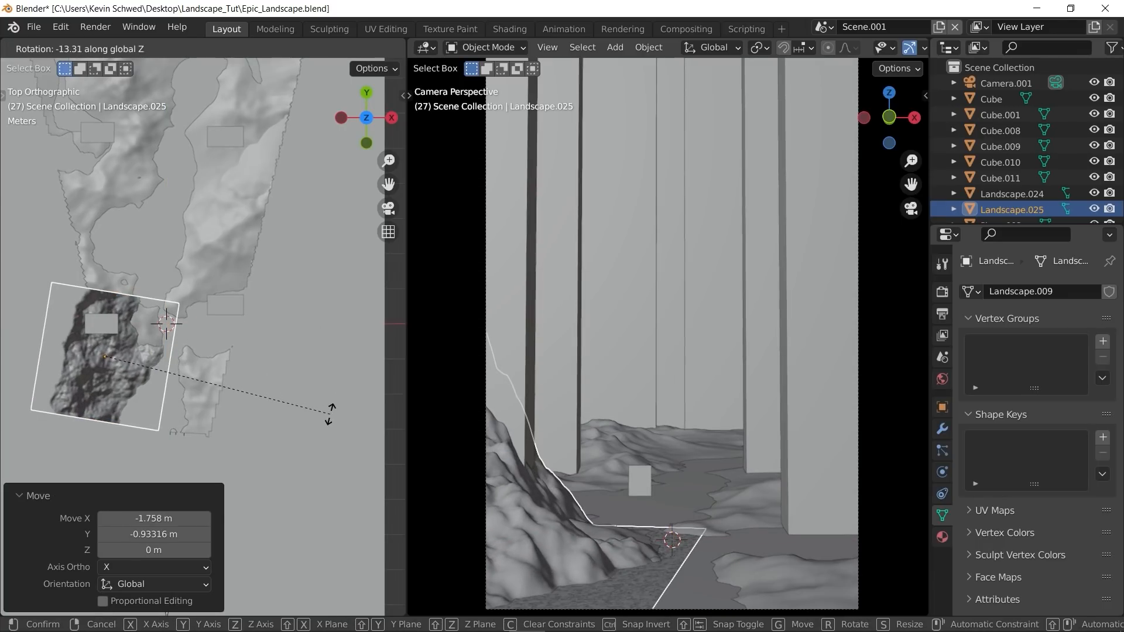
left_click(325, 429)
Step: Duplicate the cliff along X to the path's right side and mirror the copy by scaling X by -1
middle_click_drag(227, 351, 234, 406, "shift")
scroll(234, 406, "down", 1)
key("shift+d")
key("x")
left_click(308, 406)
key("s")
key("x")
key("minus")
key("1")
key("Return")
Step: Rotate the mirrored cliff about 13.2° around Z and position it horizontally along the path's near right edge
key("r")
key("z")
left_click(320, 439)
key("g")
key("shift+z")
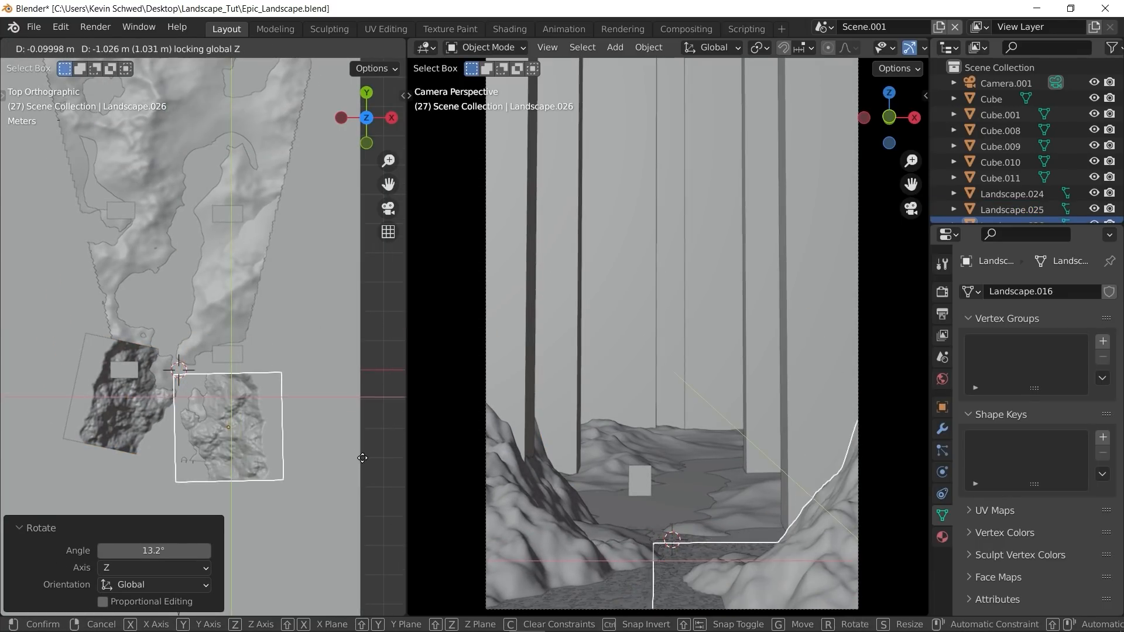
left_click(318, 469)
Step: Duplicate the right-hand cliff farther back along the path, enlarge the copy and adjust its position
middle_click_drag(299, 445, 311, 553, "shift")
key("shift+d")
left_click(301, 393)
key("s")
left_click(317, 396)
left_click(312, 382)
Step: Duplicate the enlarged cliff to the path's left side, turn it around Z to face the path, and position it horizontally
key("shift+d")
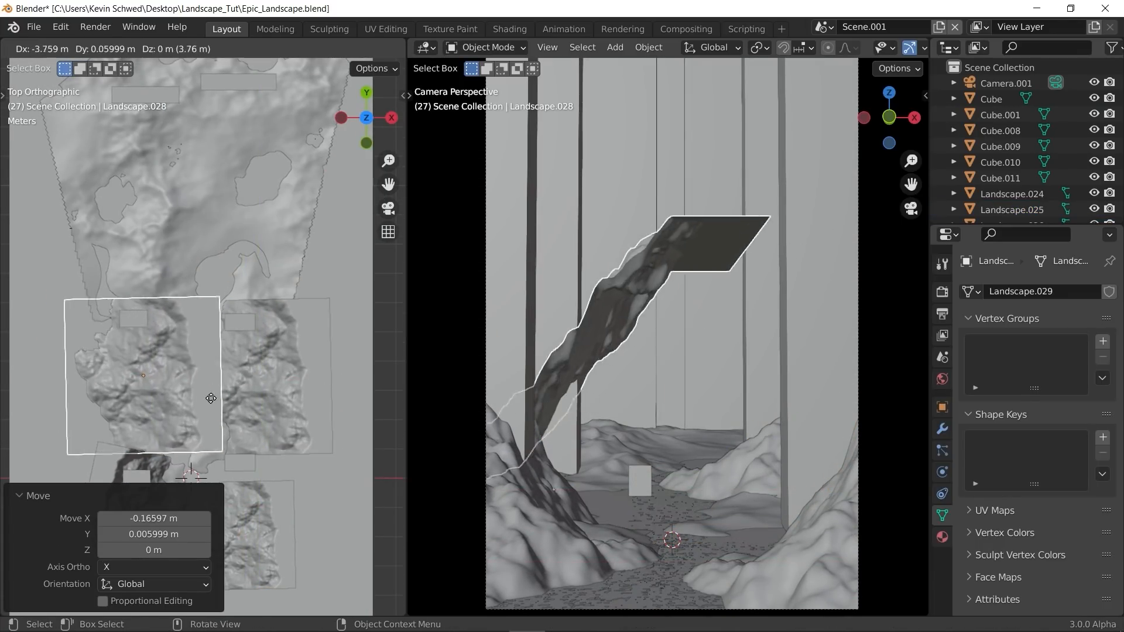
left_click(204, 398)
key("r")
key("z")
left_click(32, 363)
key("g")
key("shift+z")
middle_click_drag(180, 380, 192, 453, "shift")
Step: Duplicate the left-hand cliff farther back along the path and enlarge the copy to about 1.8 times its size
key("shift+d")
left_click(183, 251)
key("s")
left_click(275, 254)
Step: Narrow the enlarged cliff copy along X and position it horizontally on the path's left side
key("s")
key("x")
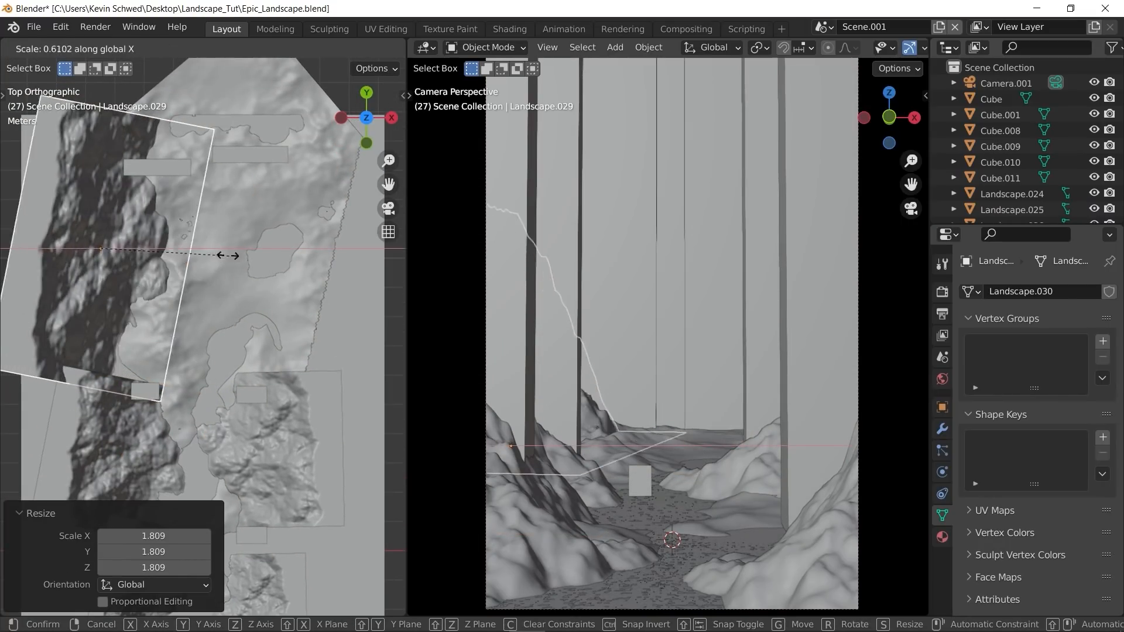
left_click(205, 255)
key("g")
key("shift+z")
left_click(271, 263)
key("g")
Step: Duplicate the narrowed cliff about 6.1 m along X, turn the copy to face the path and position it on the right side
key("shift+d")
left_click(96, 298)
key("r")
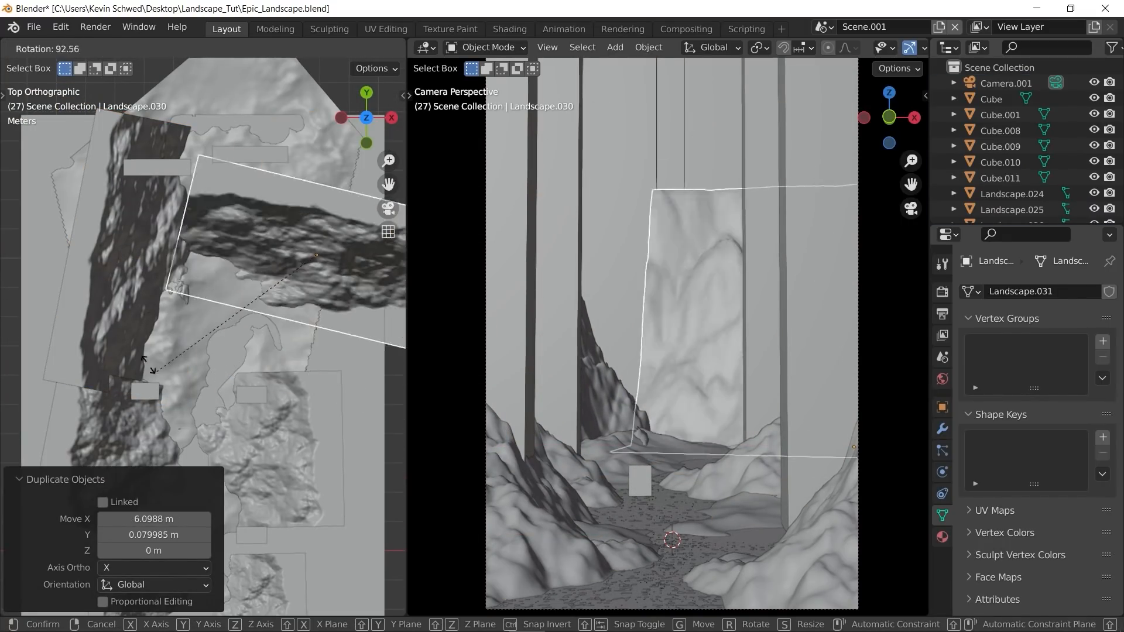
left_click(327, 264)
key("g")
left_click(281, 247)
Step: Duplicate a cliff toward the path's far end, about 1.7 m along X and 5.5 m along Y, and rotate it around Z
middle_click_drag(280, 246, 254, 287, "shift")
scroll(175, 184, "up", 3)
key("shift+d")
left_click(244, 216)
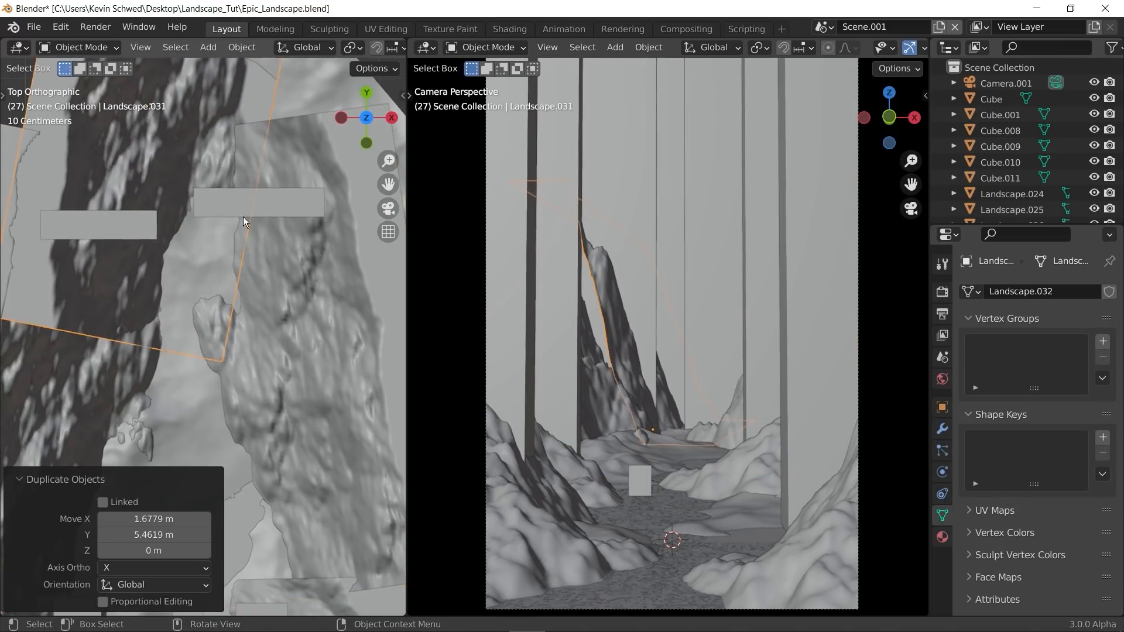
key("r")
key("z")
left_click(188, 111)
Step: Position the far-end cliff horizontally behind the path and adjust its scale along X
key("g")
key("shift+z")
left_click(246, 129)
key("s")
key("x")
left_click(193, 174)
Step: Delete the unwanted near-end vertices of the far-end cliff in Edit Mode, selecting through the mesh from the top view
left_click(296, 296)
key("Tab")
middle_click_drag(234, 281, 143, 211)
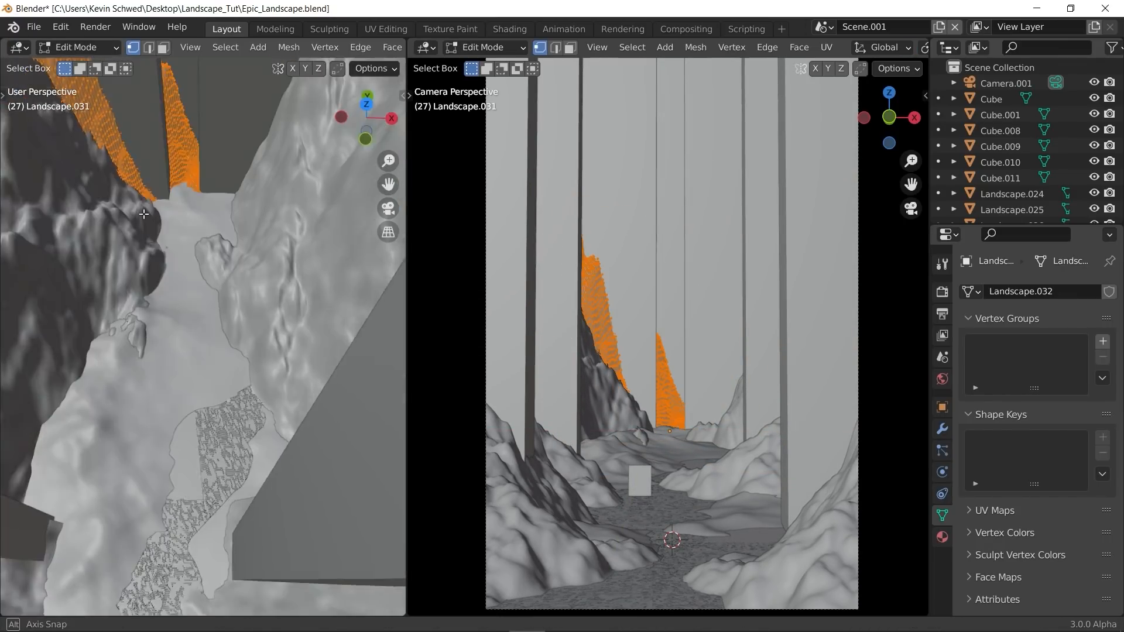
key("shift+z")
key("KP_7")
left_click_drag(106, 319, 304, 398)
key("x")
key("Tab")
key("shift+z")
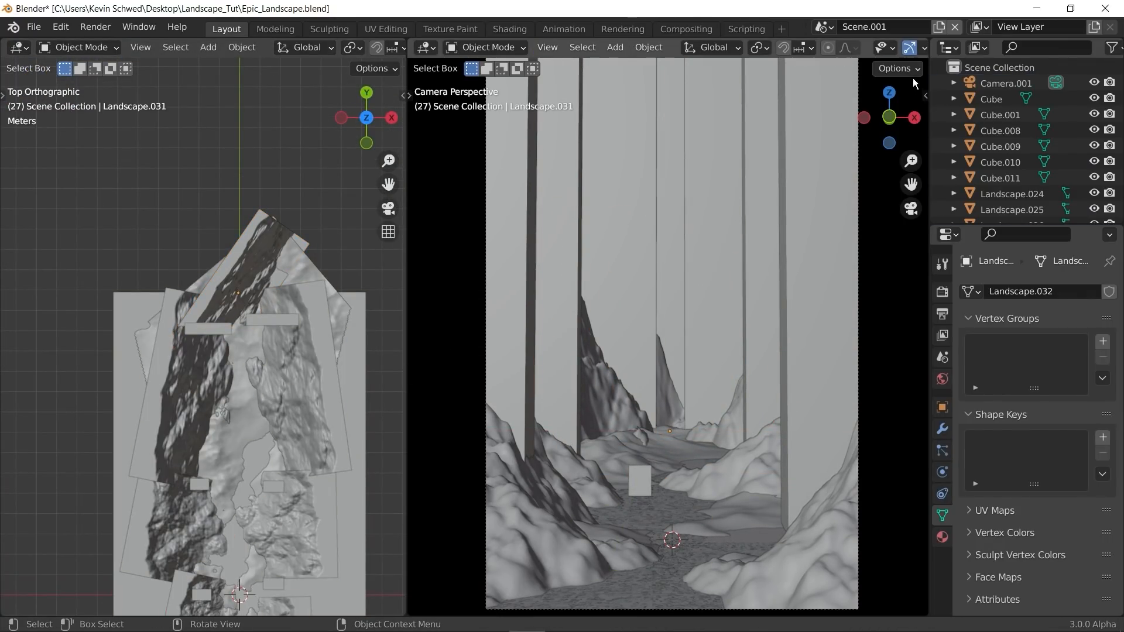
Step: Preview the camera view with rendered shading and move the large rear left cliff outward from the path
scroll(905, 51, "down", 6)
left_click(903, 50)
left_click(616, 411)
key("g")
left_click(696, 396)
key("a")
key("a")
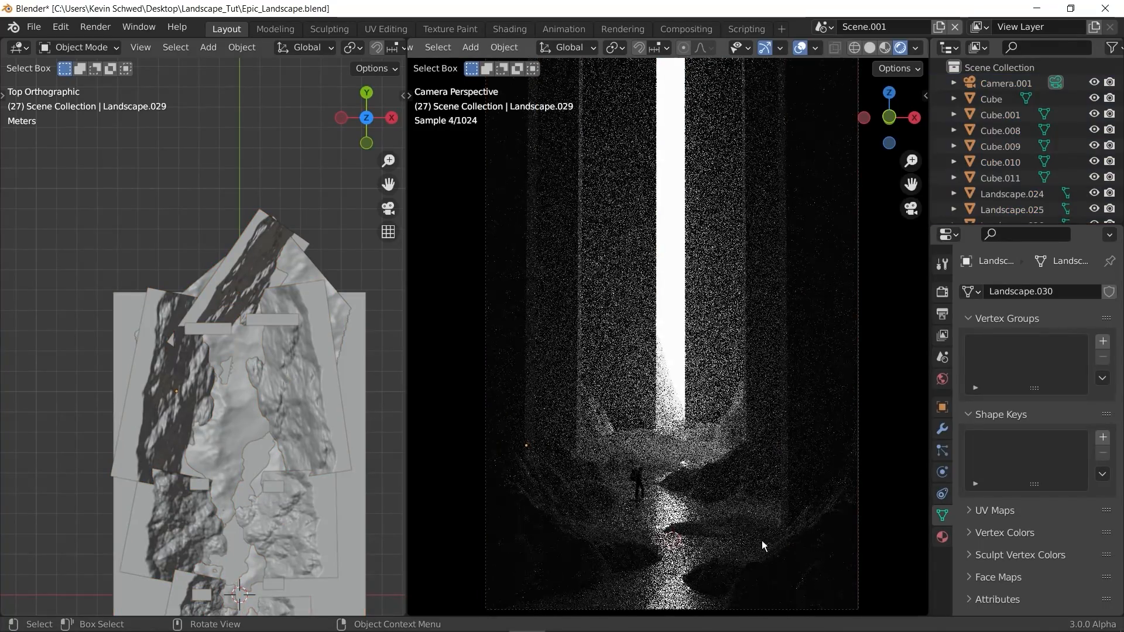
Step: Adjust the position of the terrain piece on the path's right side and clear the selection
left_click(733, 486)
key("g")
left_click(760, 489)
key("a")
key("a")
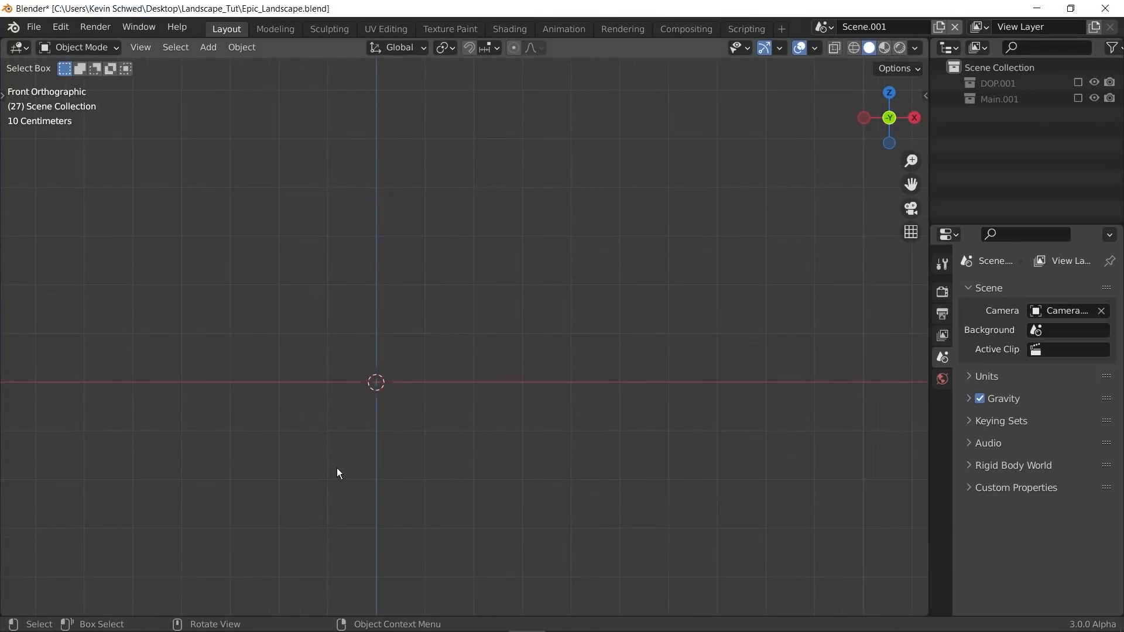
Step: Add a Landscape mesh and apply a spherical rock preset that uses Slick Rock noise
key("shift+a")
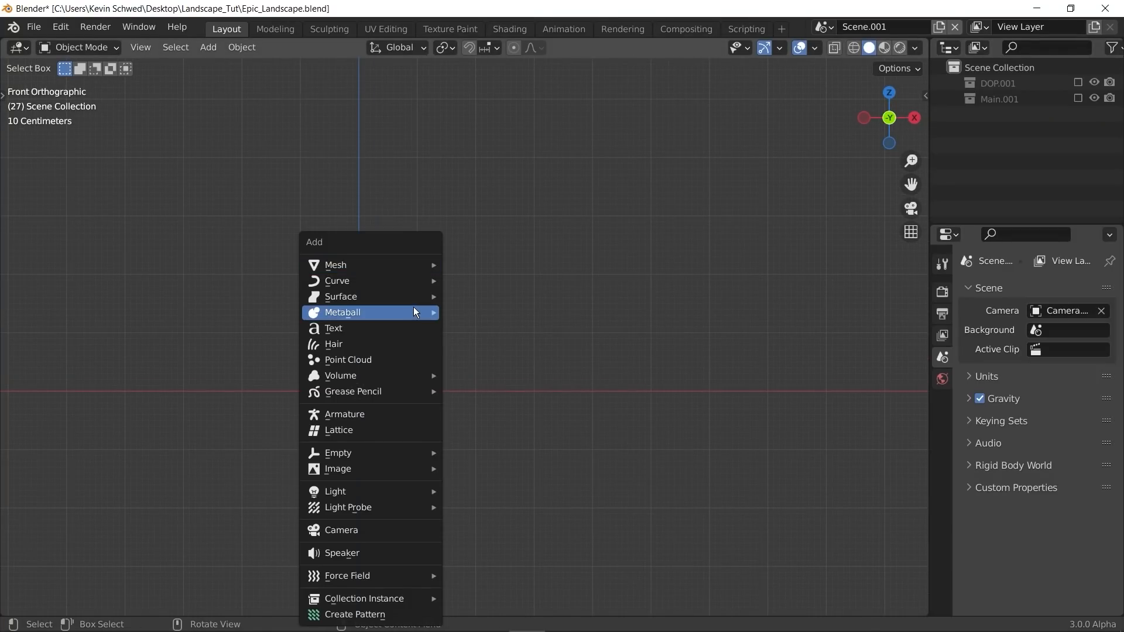
mouse_move(381, 264)
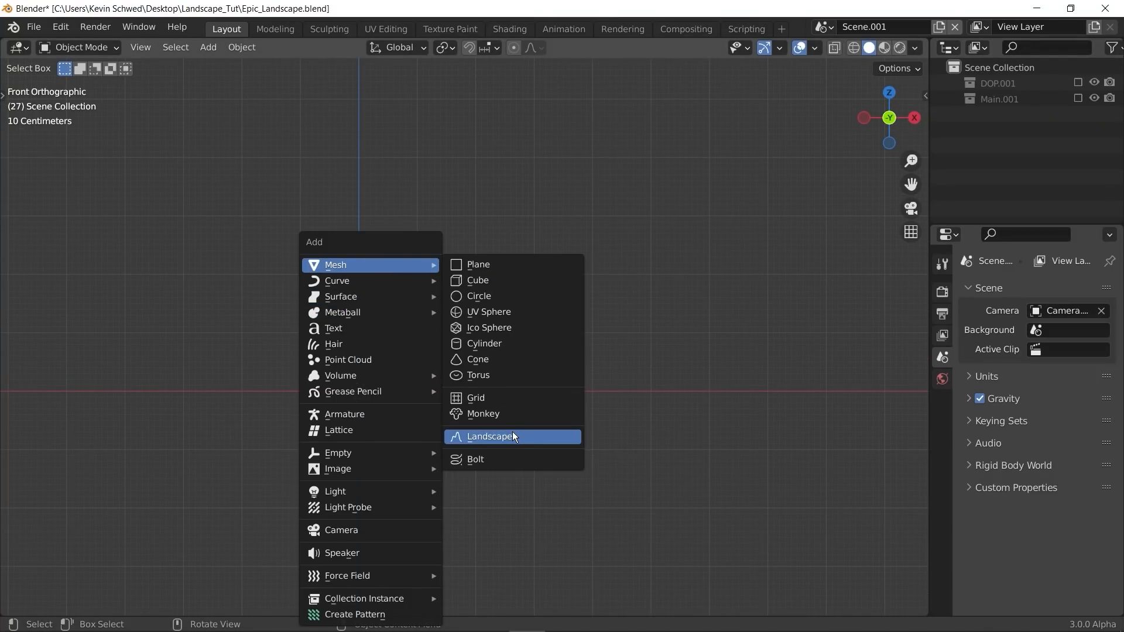
left_click(497, 438)
left_click(107, 116)
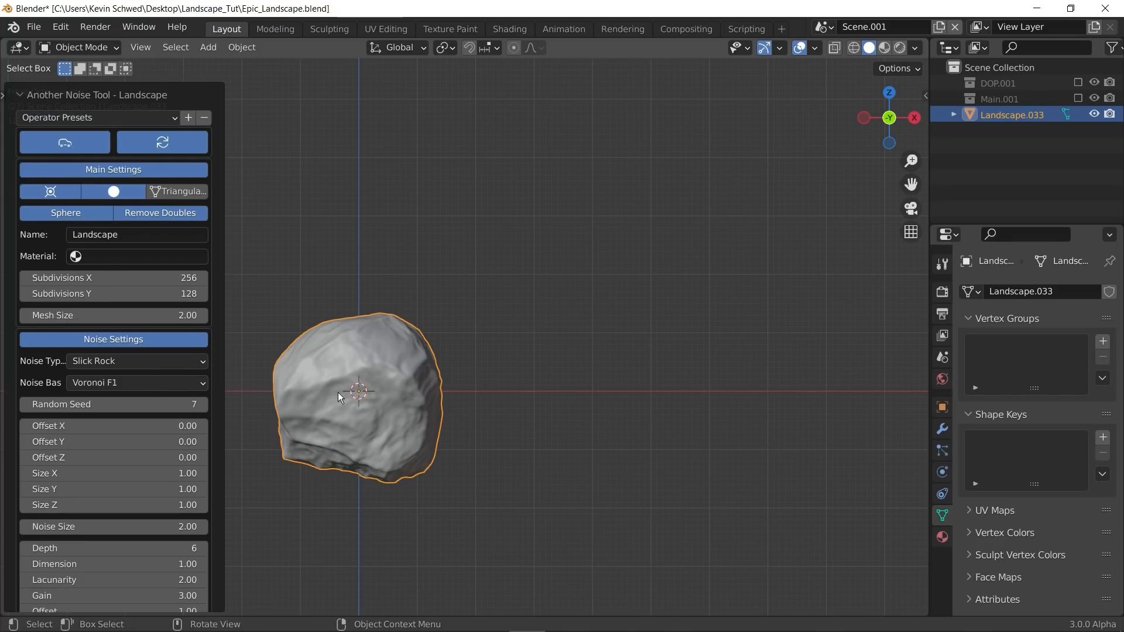
Step: Set the rock's mesh size to 1.79
scroll(338, 393, "up", 3)
middle_click_drag(332, 480, 441, 314, "shift")
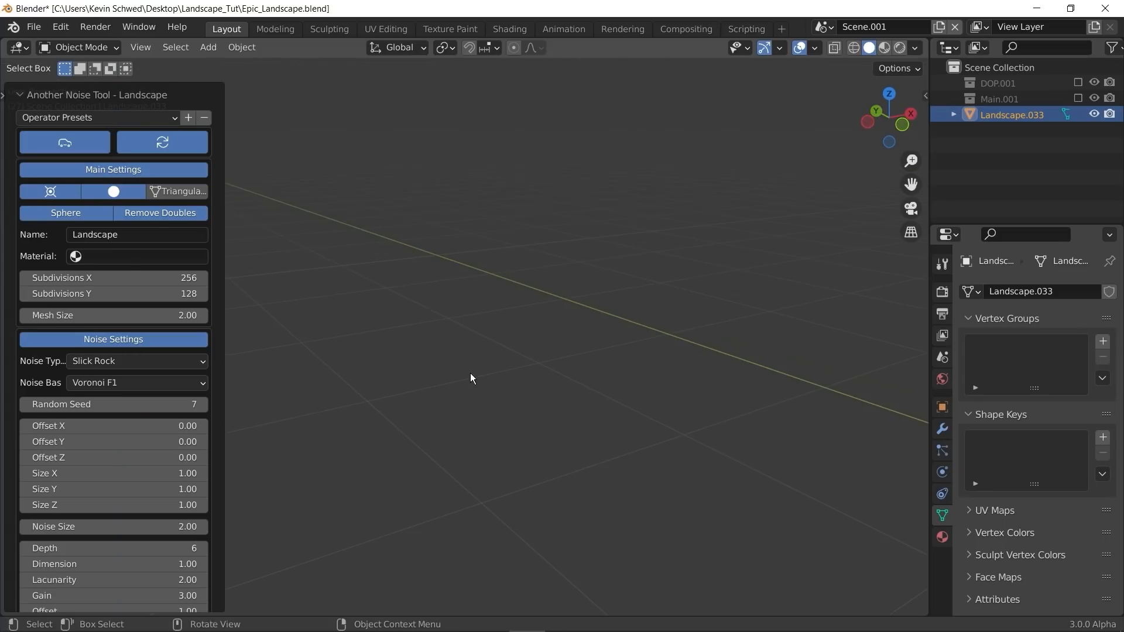
middle_click_drag(522, 364, 335, 253, "shift")
scroll(416, 371, "down", 2)
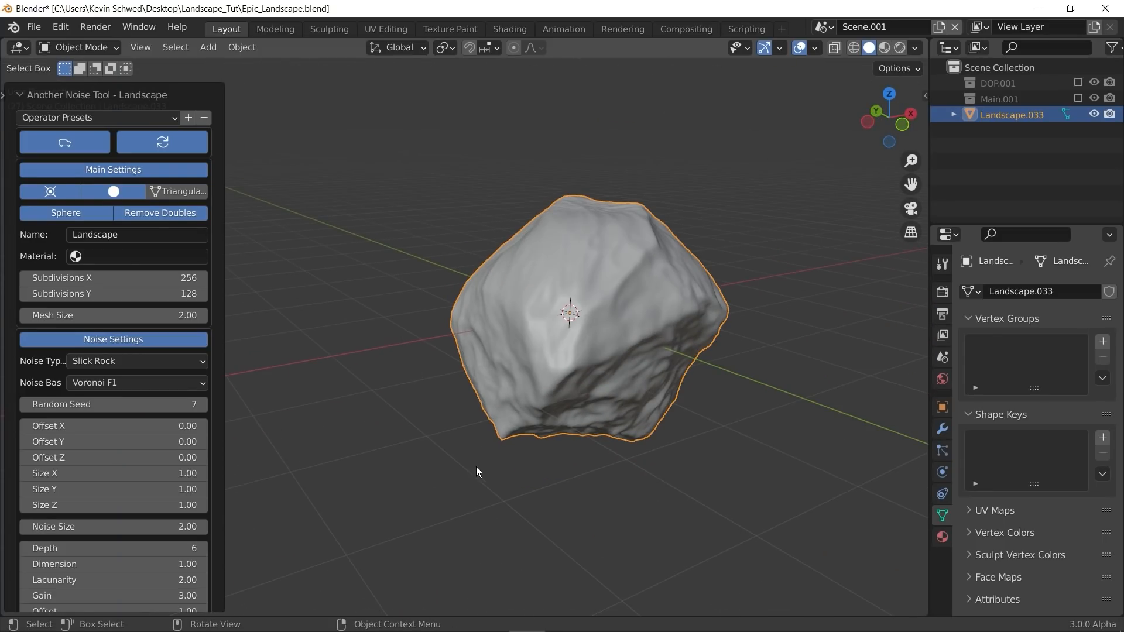
middle_click_drag(476, 467, 460, 445)
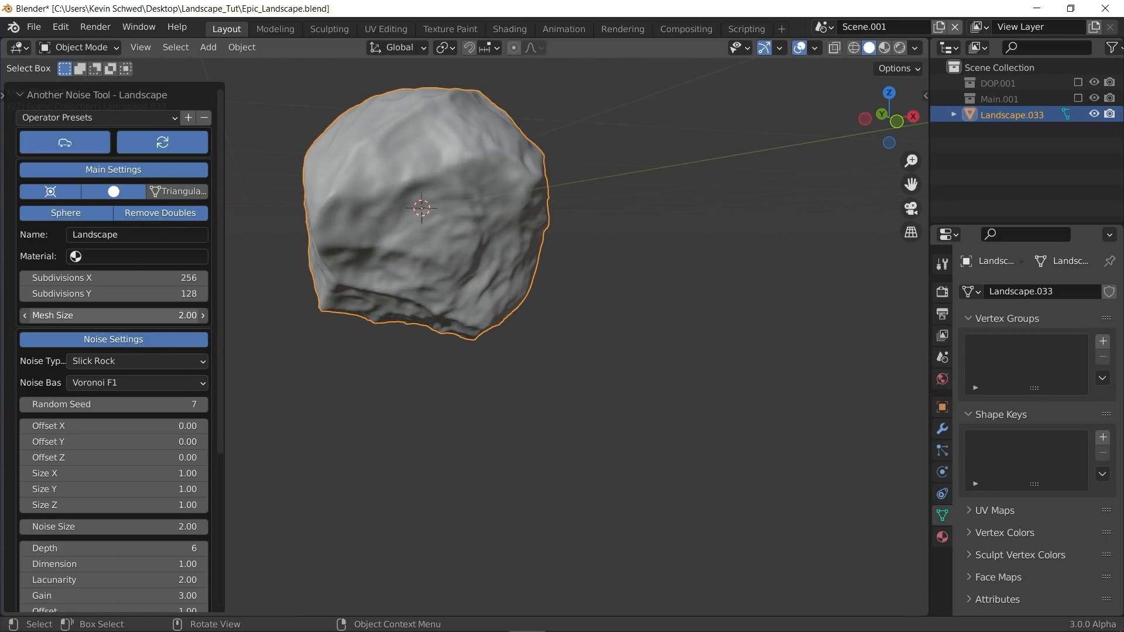
left_click_drag(120, 316, 102, 323)
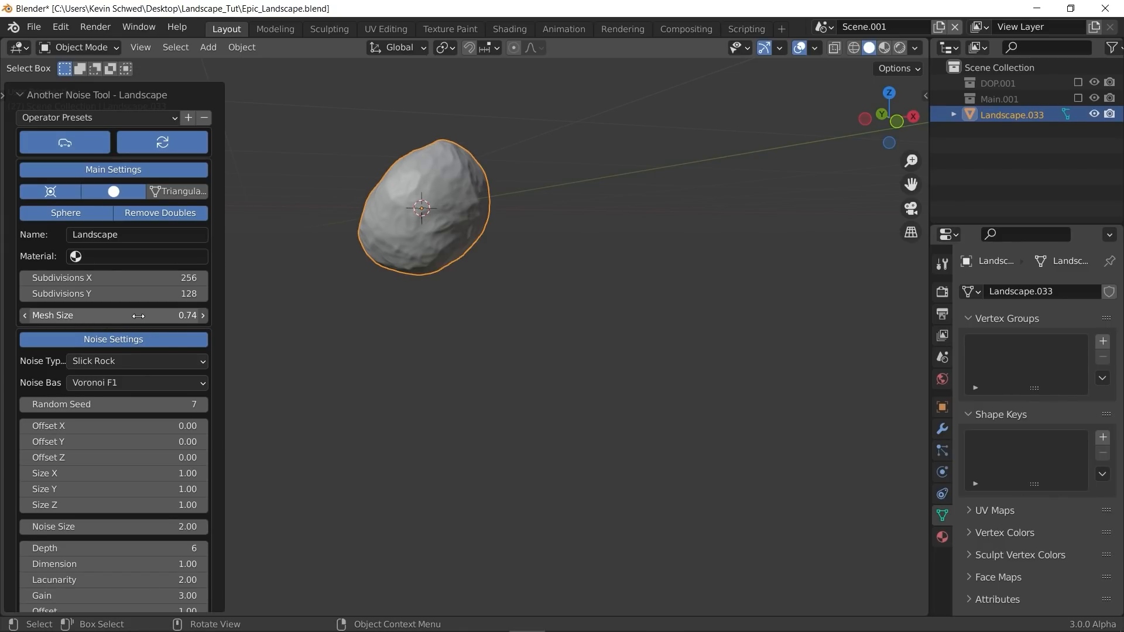
left_click_drag(139, 316, 141, 317)
Step: Set the rock's X and Y subdivisions to 100 each
mouse_move(454, 380)
middle_mouse_down()
mouse_move(552, 417)
mouse_move(482, 417)
mouse_move(496, 389)
mouse_move(462, 395)
middle_mouse_up()
key("shift+c")
scroll(480, 416, "down", 5)
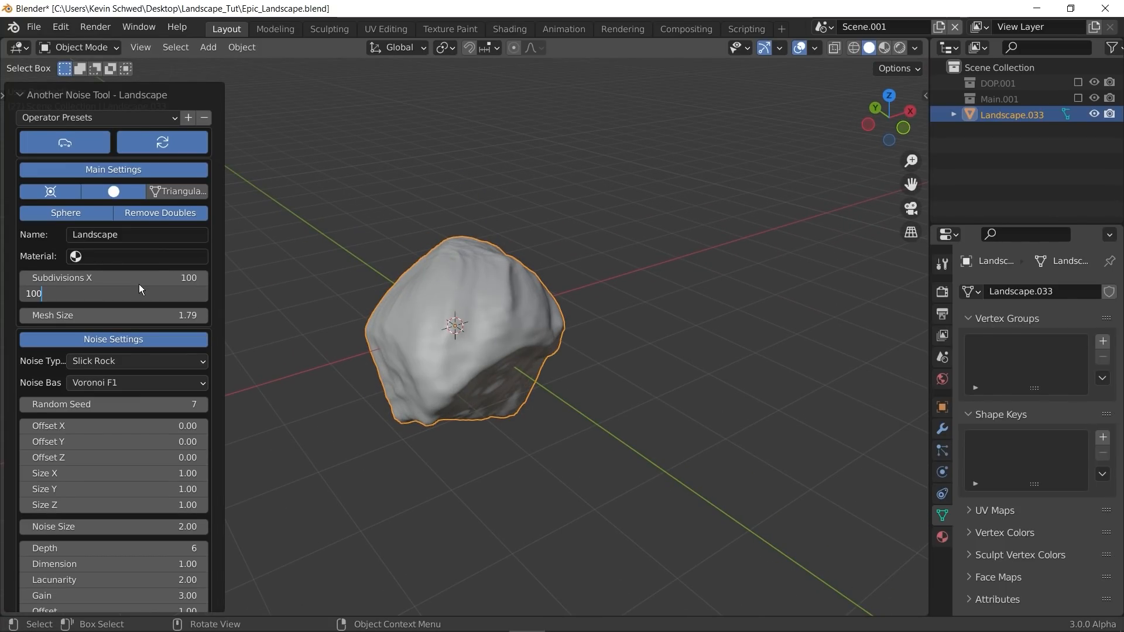
key("Return")
middle_click_drag(483, 400, 504, 384)
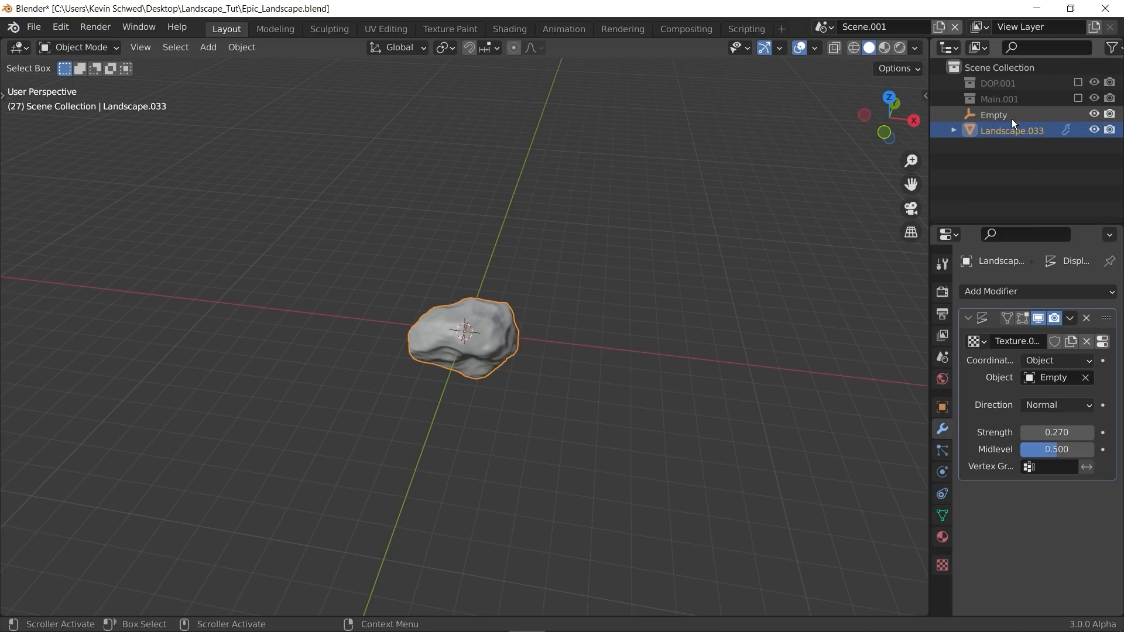
Step: Re-enable the Main.001 and DOP.001 collections and select the rock in the canyon scene
left_click(1077, 98)
left_click(1077, 82)
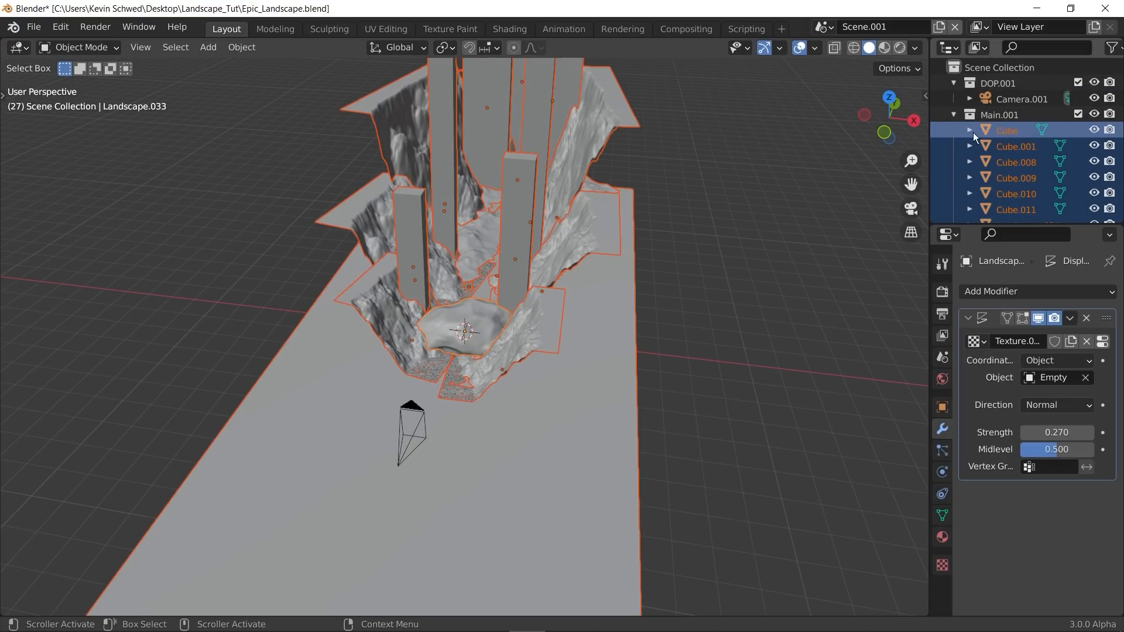
scroll(476, 339, "down", 2)
left_click(483, 366)
scroll(480, 357, "up", 5)
left_click(466, 324)
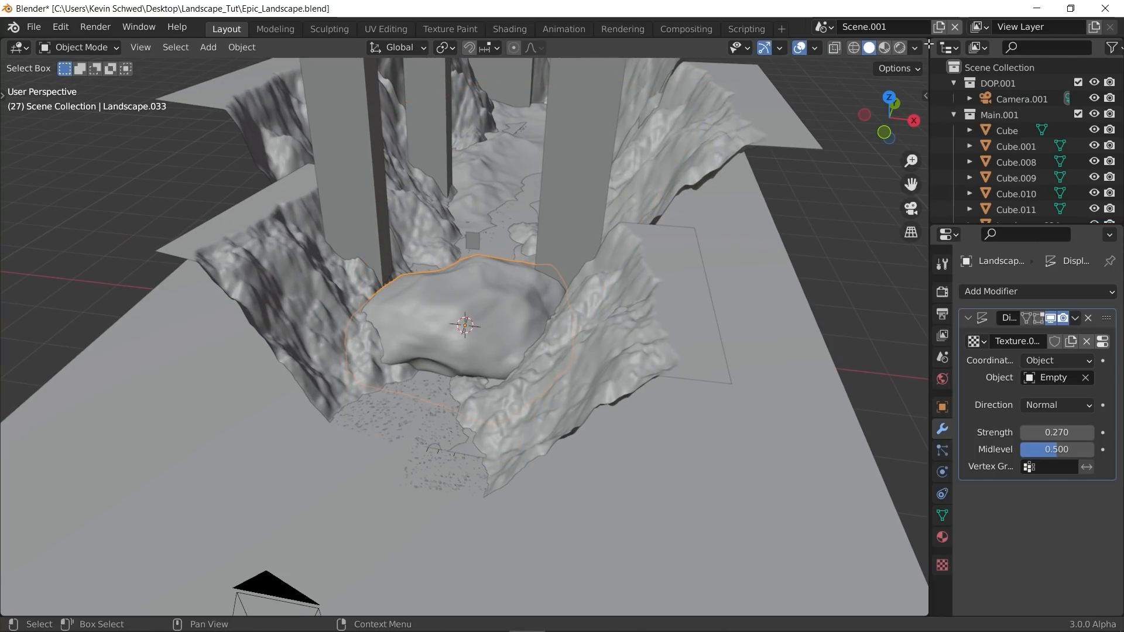
Step: Split the 3D viewport into two side-by-side views and show the camera view in one of them
left_click_drag(929, 45, 464, 234)
key("KP_0")
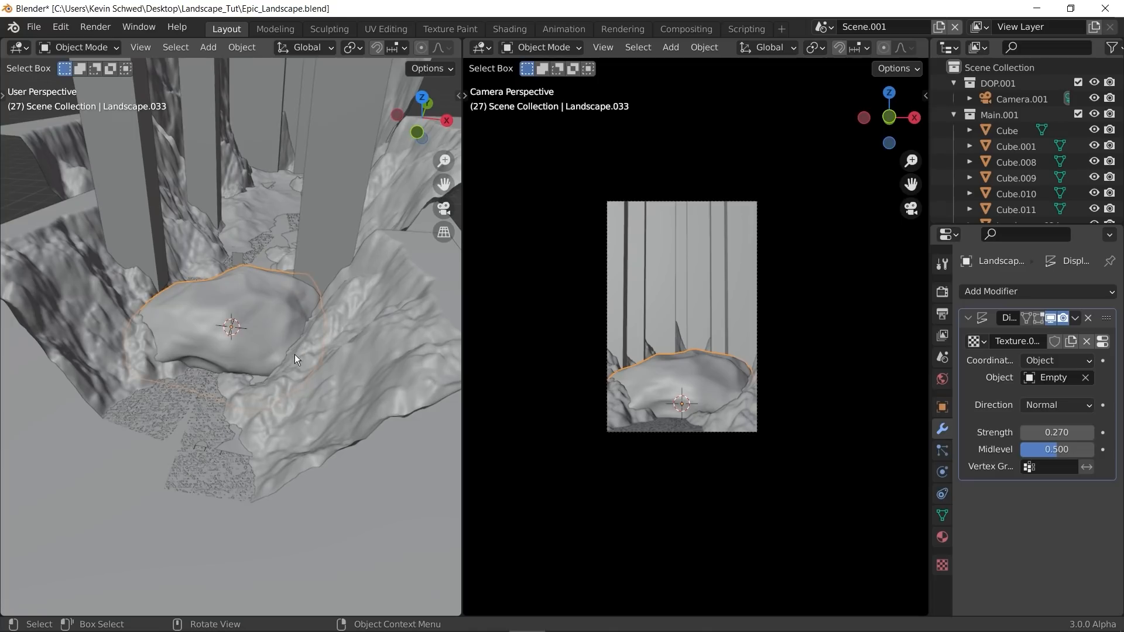
scroll(295, 371, "up", 4)
scroll(711, 417, "up", 4)
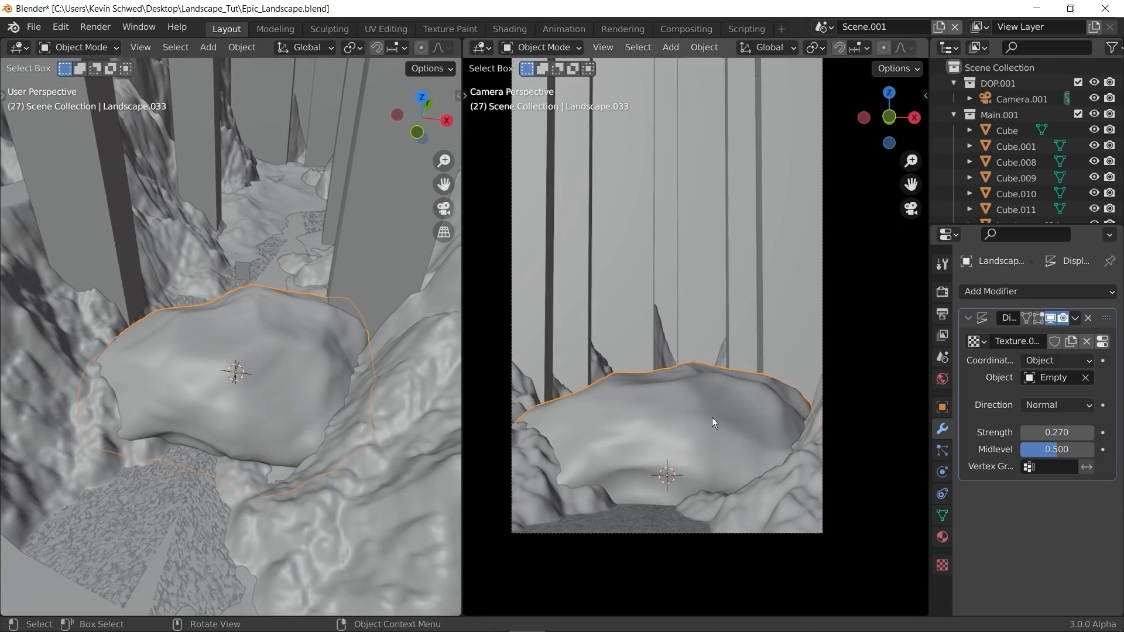
Step: Scale the rock down to about 0.283, then move, resize and rotate it at the base of the near right pillar
key("s")
left_click(252, 404)
scroll(395, 413, "down", 3)
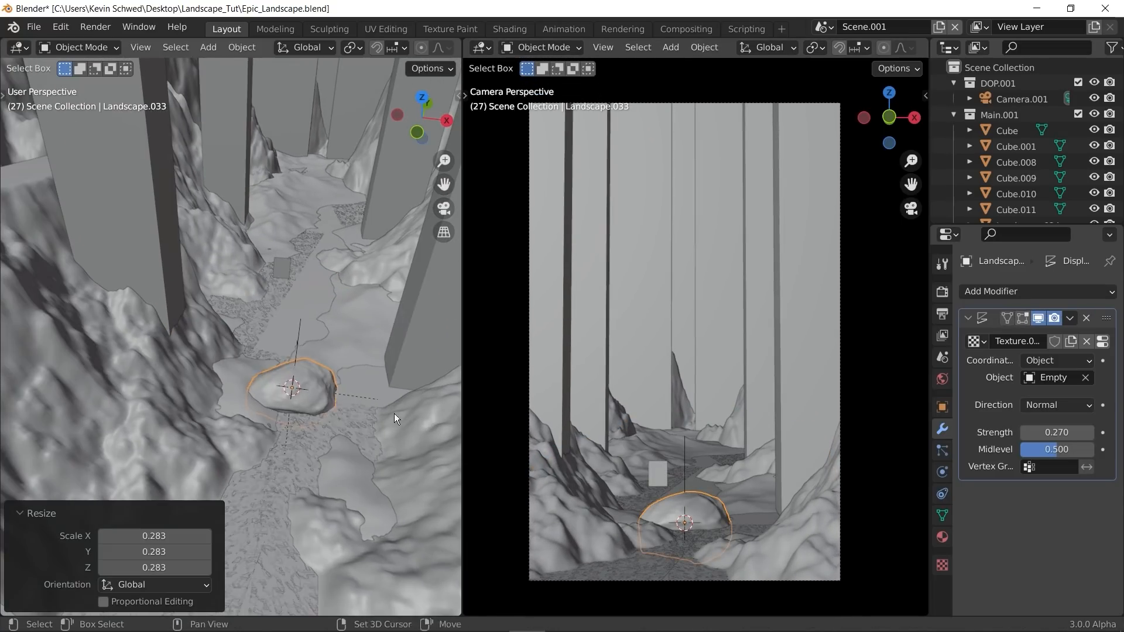
key("KP_7")
key("g")
key("s")
key("r")
middle_click_drag(257, 430, 307, 385)
Step: Duplicate the rock beside the right pillar, rotate the copy freely, resize it and position it horizontally
key("shift+d")
key("shift+z")
key("r")
key("r")
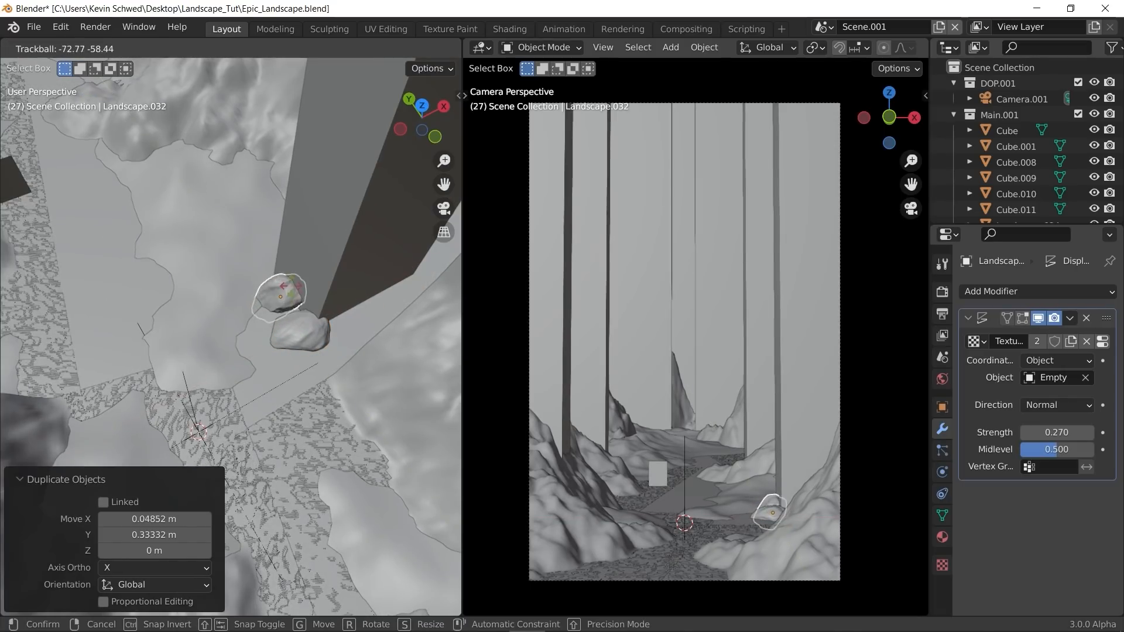
key("s")
key("g")
key("shift+z")
left_click(341, 328)
middle_click_drag(342, 329, 371, 368, "shift")
Step: Place another copy of the rock on the path in front of the figure
left_click(182, 387)
left_click(269, 356)
middle_click_drag(193, 386, 281, 345)
left_click(216, 384)
key("g")
left_click(301, 464)
Step: Move the foreground terrain on the path's left side outward to clear the near left pillar's base
left_click(282, 432)
middle_click_drag(282, 432, 272, 390)
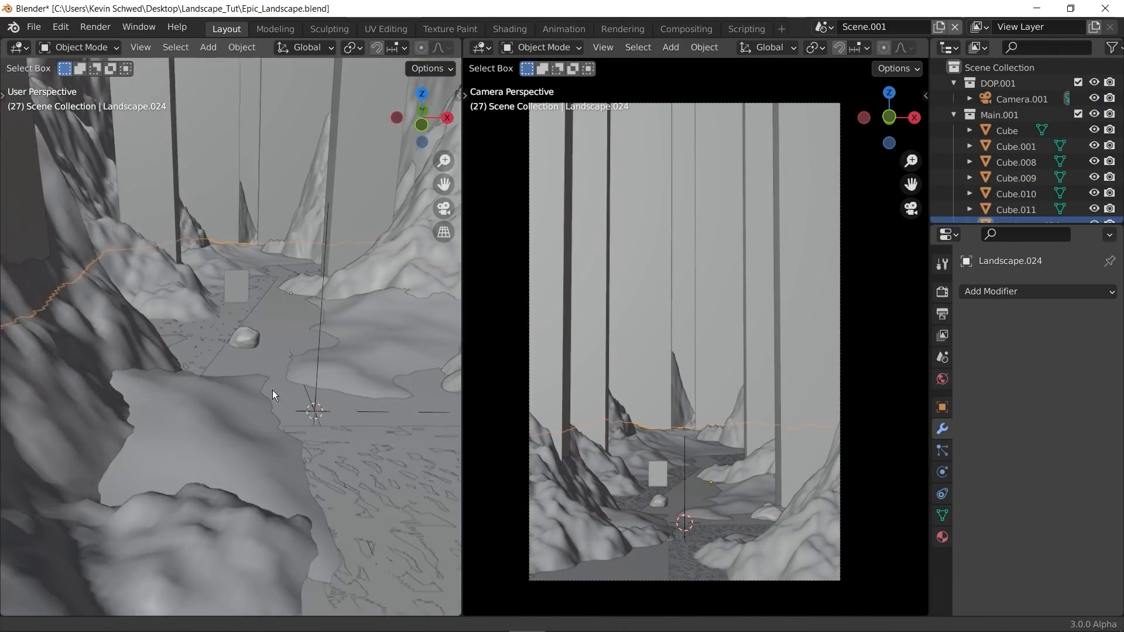
left_click(193, 445)
key("Tab")
key("Tab")
left_click(300, 315)
left_click(281, 357)
key("Tab")
key("g")
left_click(272, 364)
key("Tab")
Step: Rotate the rock in front of the figure freely and move it to the path's left bank
left_click(318, 316)
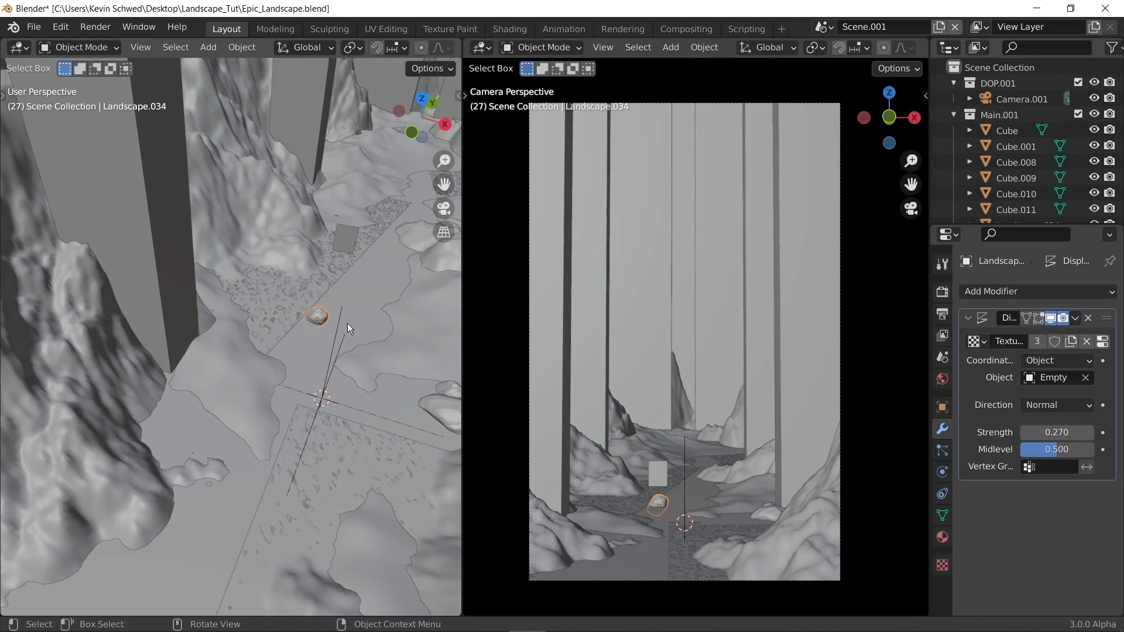
key("r")
key("r")
key("g")
left_click(223, 307)
Step: Duplicate the rock to the base of the near left pillar
key("shift+d")
middle_click_drag(234, 292, 245, 401)
left_click(282, 360)
left_click(416, 382)
scroll(380, 327, "down", 3)
middle_click_drag(375, 319, 315, 357, "shift")
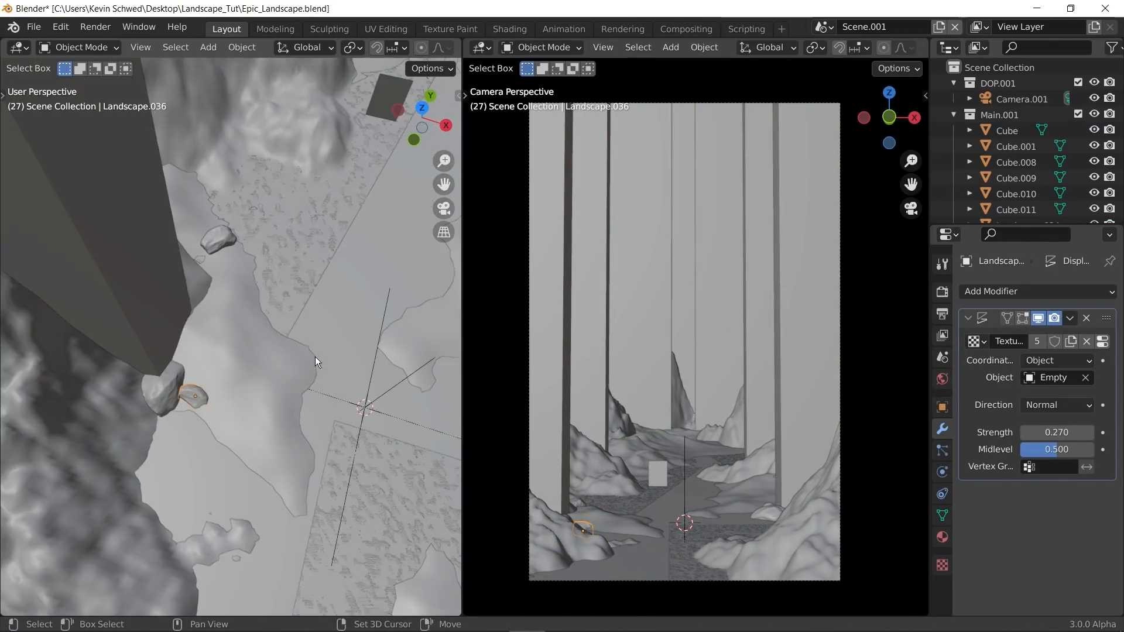
Step: Duplicate rocks to the bases of the next pillars farther back on both sides of the path, and save the file
scroll(315, 356, "down", 3)
middle_click_drag(320, 304, 267, 438, "shift")
key("shift+d")
key("shift+z")
middle_click_drag(419, 275, 377, 316, "shift")
key("shift+d")
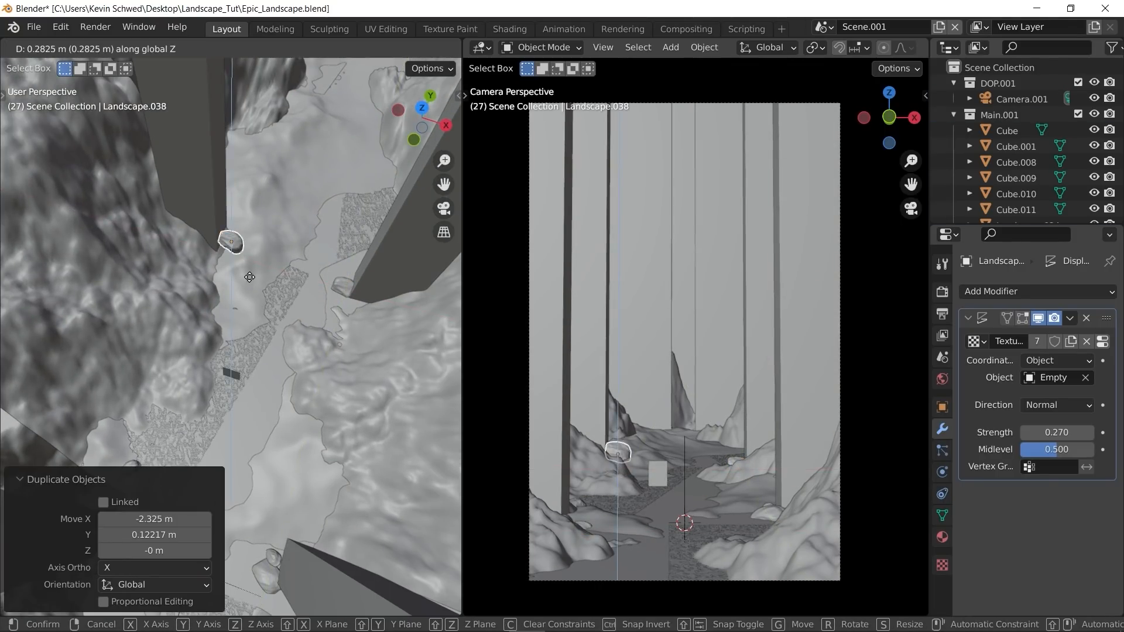
key("ctrl+s")
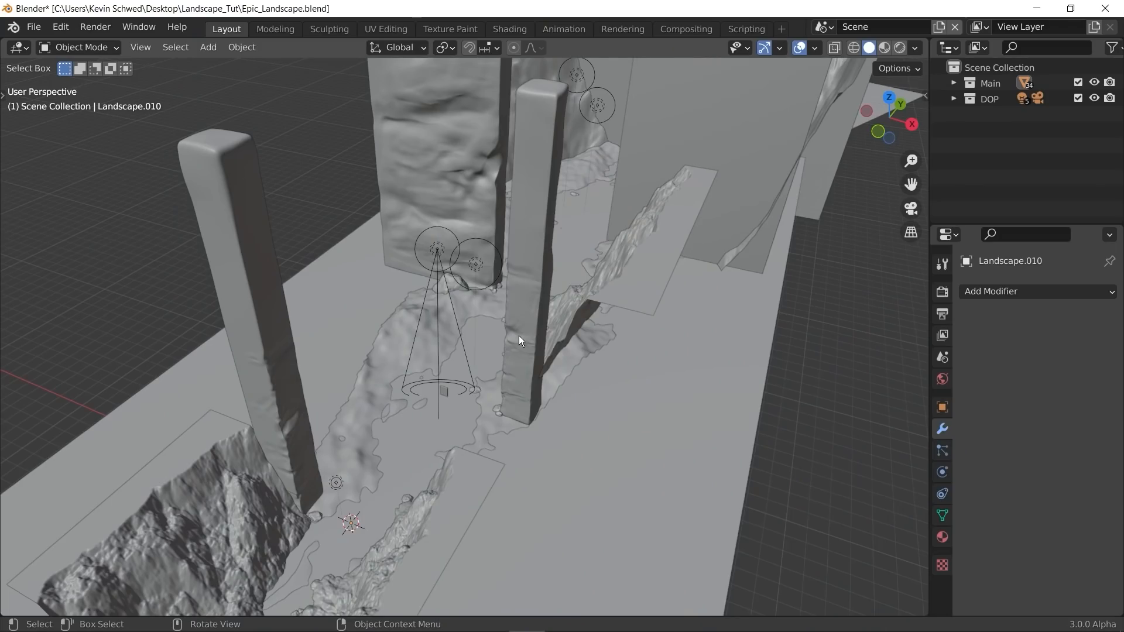
Step: Examine the sculpted pillars and their Multires modifiers in the finished reference scene from several angles
middle_click_drag(518, 335, 382, 385)
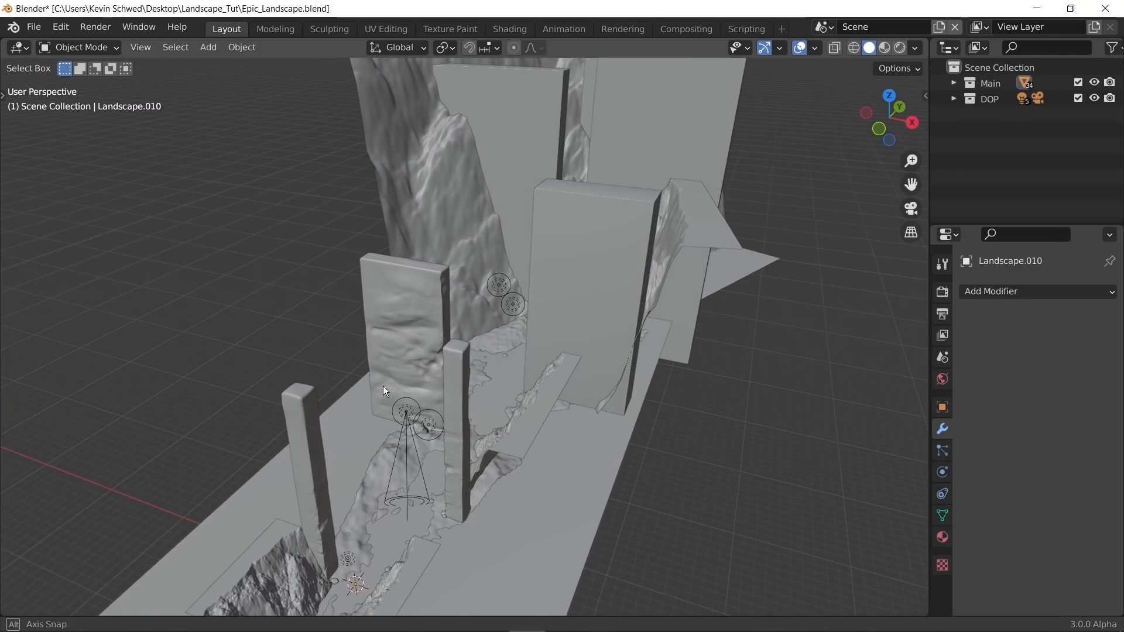
left_click(429, 313)
middle_click_drag(441, 409, 363, 266)
key("Tab")
key("Tab")
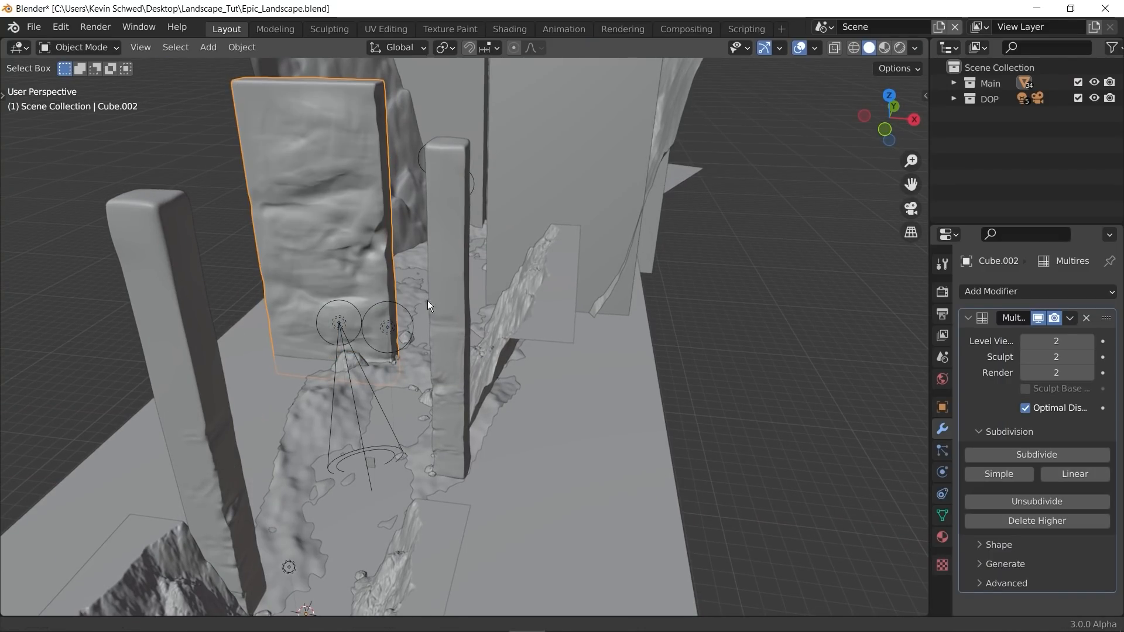
middle_click_drag(427, 301, 452, 346, "shift")
key("a")
key("a")
scroll(392, 289, "up", 3)
scroll(392, 290, "down", 3)
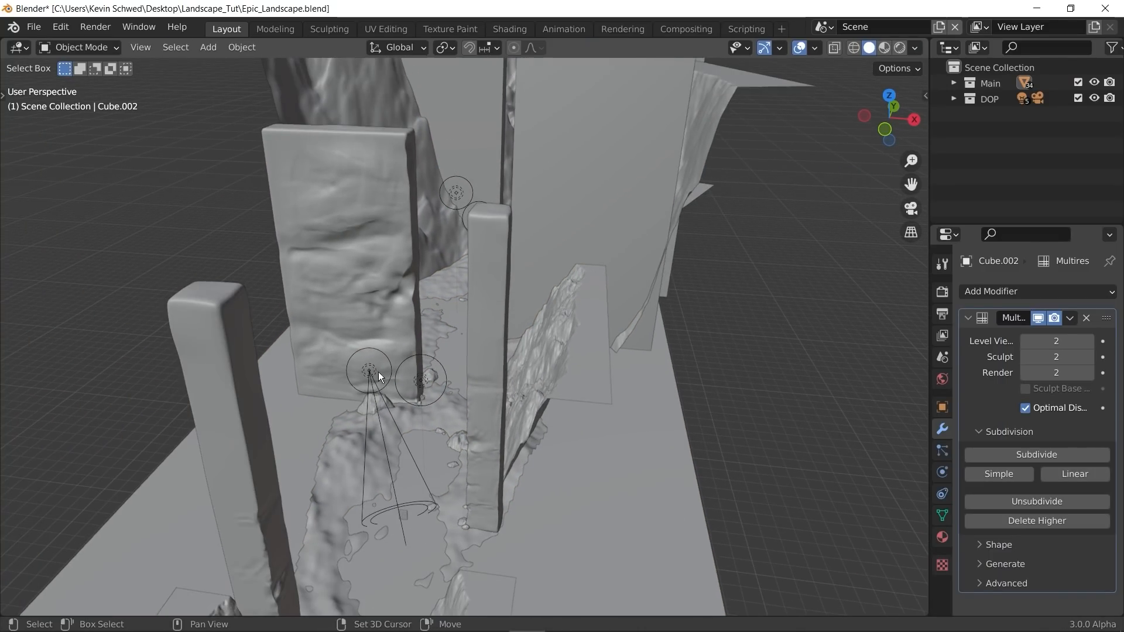
middle_click_drag(303, 565, 300, 452, "shift")
middle_click_drag(319, 491, 289, 462)
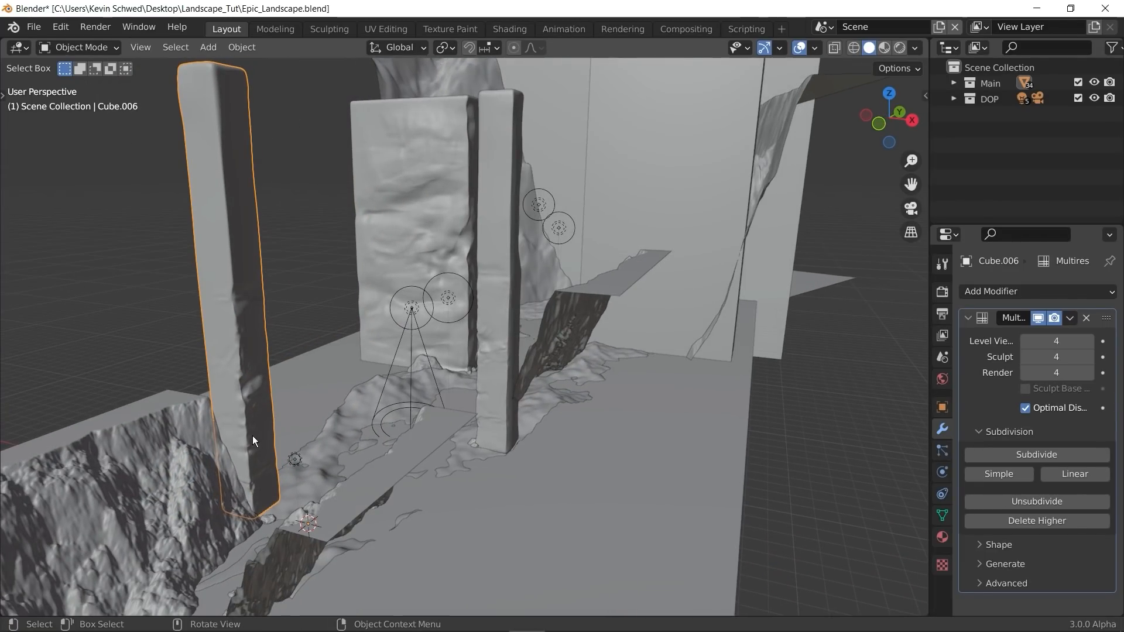
scroll(304, 364, "up", 5)
middle_click_drag(289, 349, 241, 307, "shift")
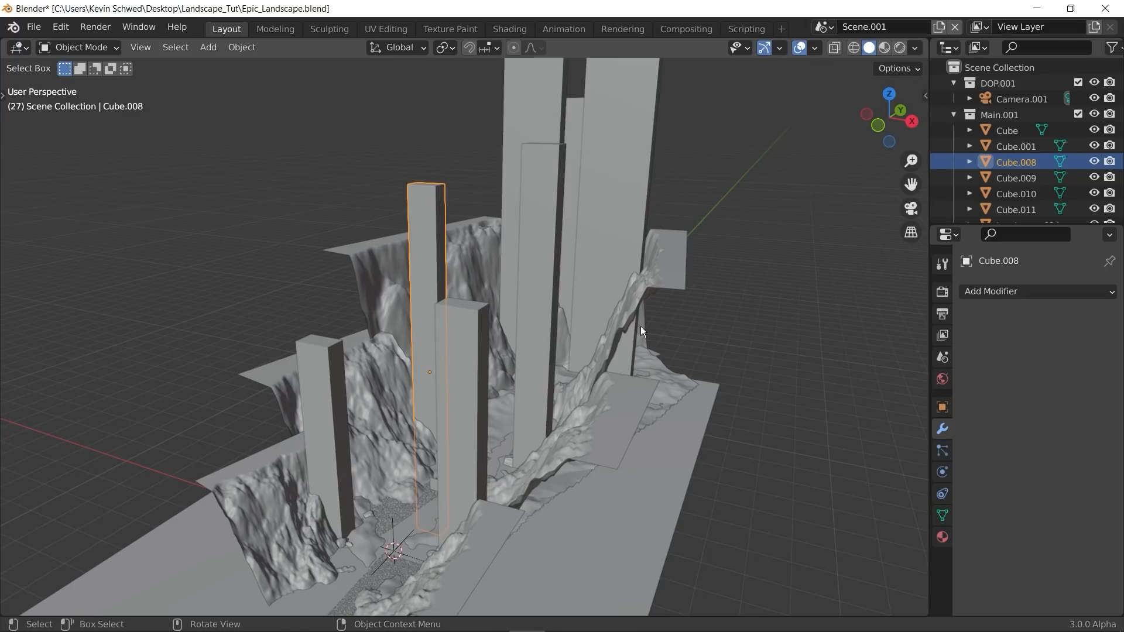
Step: Isolate the selected pillar and add 10 lengthwise loop cuts to its front face and 60 crosswise loop cuts along its height
middle_click_drag(595, 325, 428, 352)
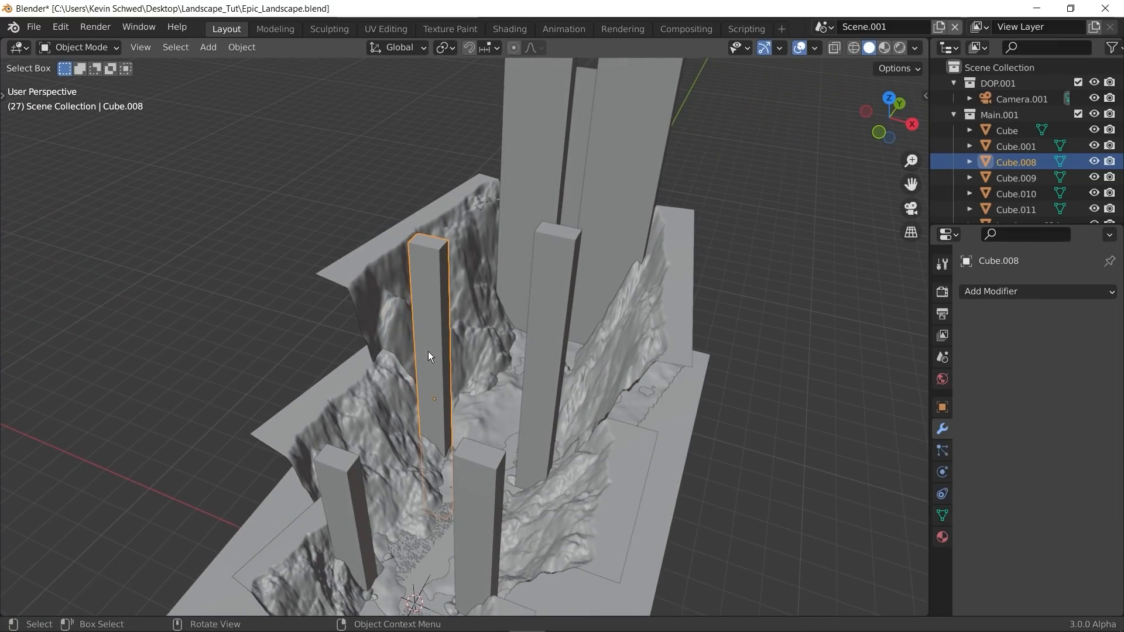
key("KP_Divide")
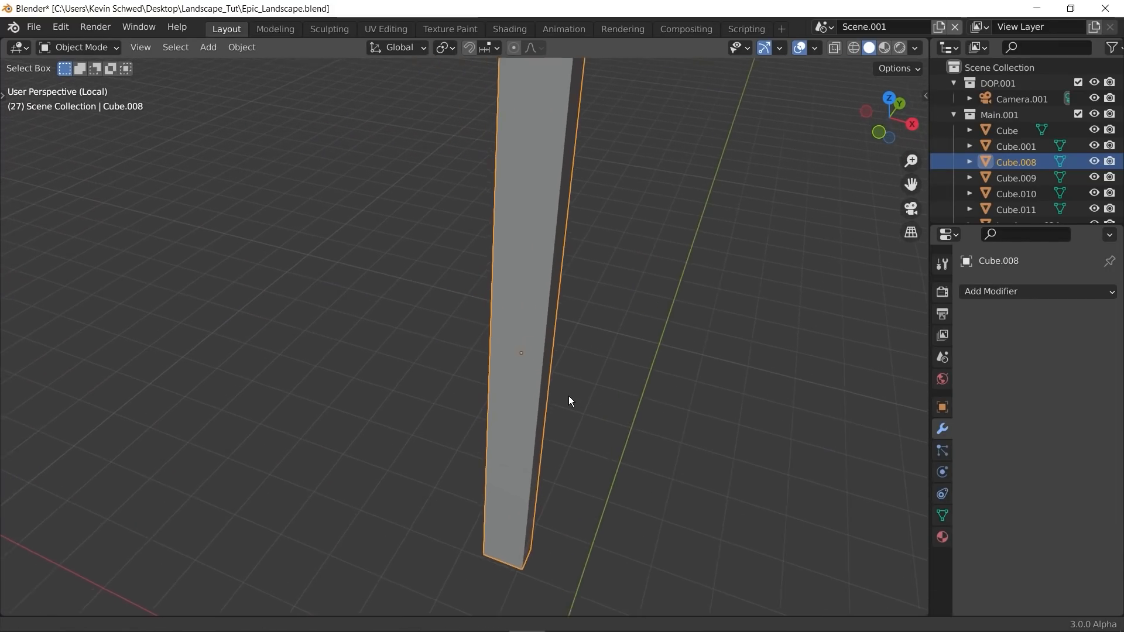
key("Tab")
scroll(504, 337, "up", 3)
key("ctrl+r")
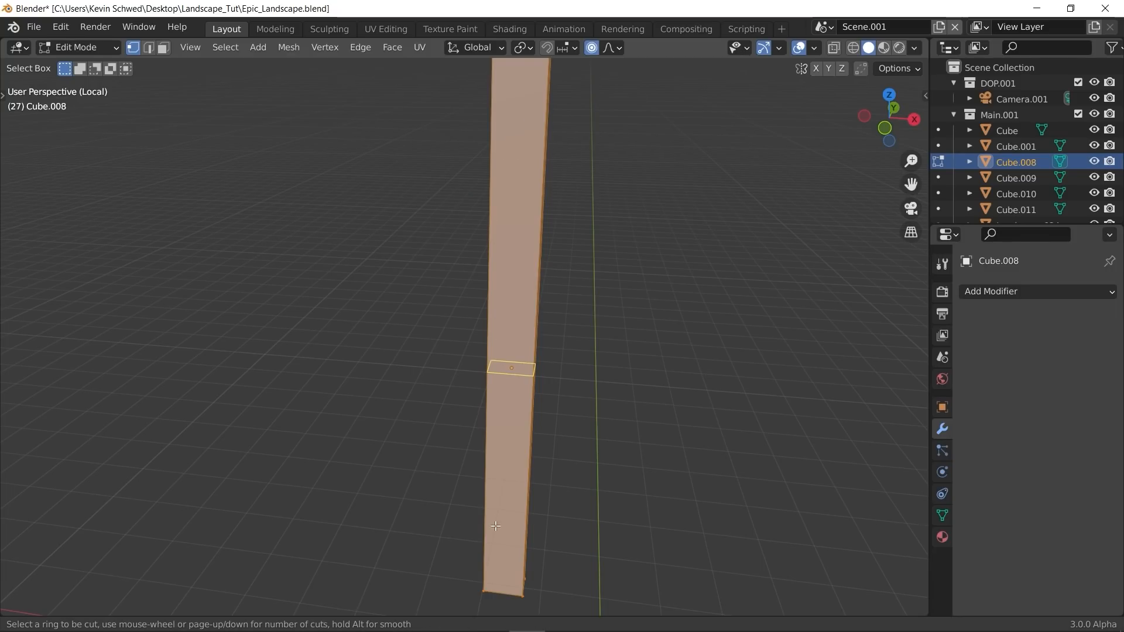
left_click(498, 592)
right_click(498, 590)
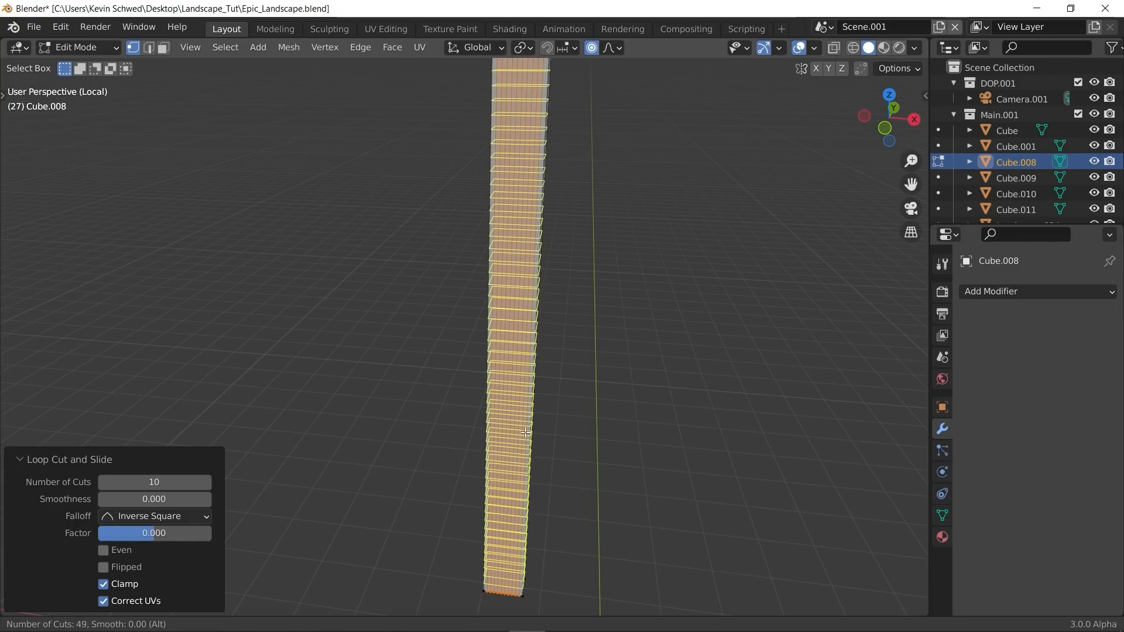
scroll(523, 410, "up", 4)
left_click(522, 411)
right_click(524, 412)
Step: Add lengthwise loop cuts to the pillar's adjacent side, apply all transforms in Object Mode, and save the file
middle_click_drag(549, 427, 496, 429)
key("ctrl+r")
scroll(506, 429, "up", 7)
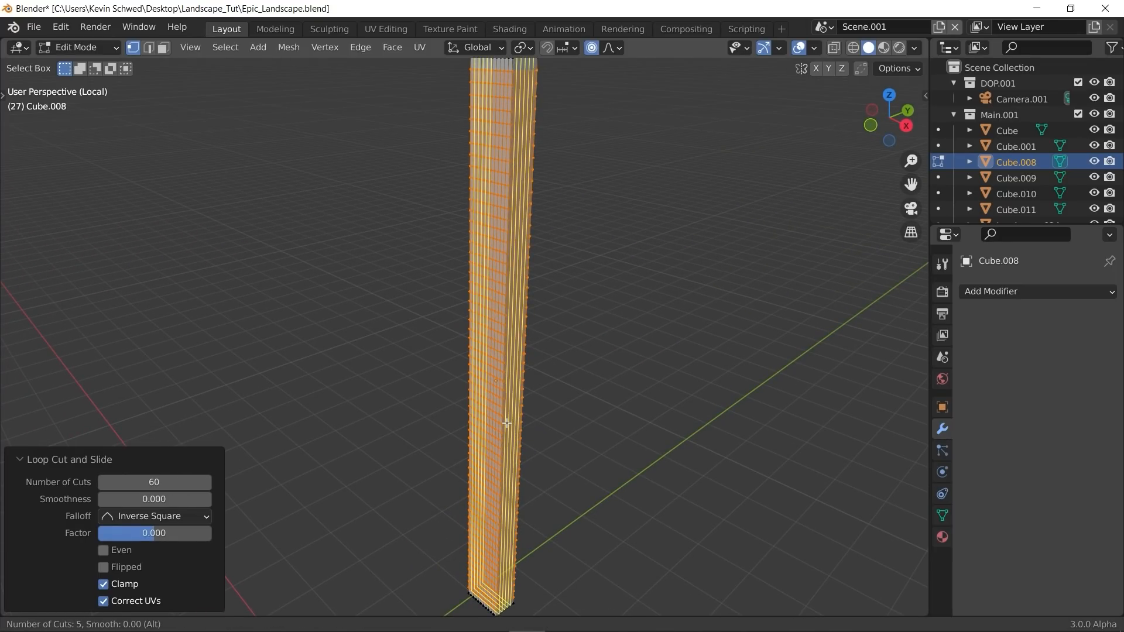
left_click(506, 422)
right_click(508, 422)
scroll(545, 363, "down", 5)
middle_click_drag(541, 337, 559, 332)
scroll(538, 339, "up", 3)
key("Tab")
key("ctrl+a")
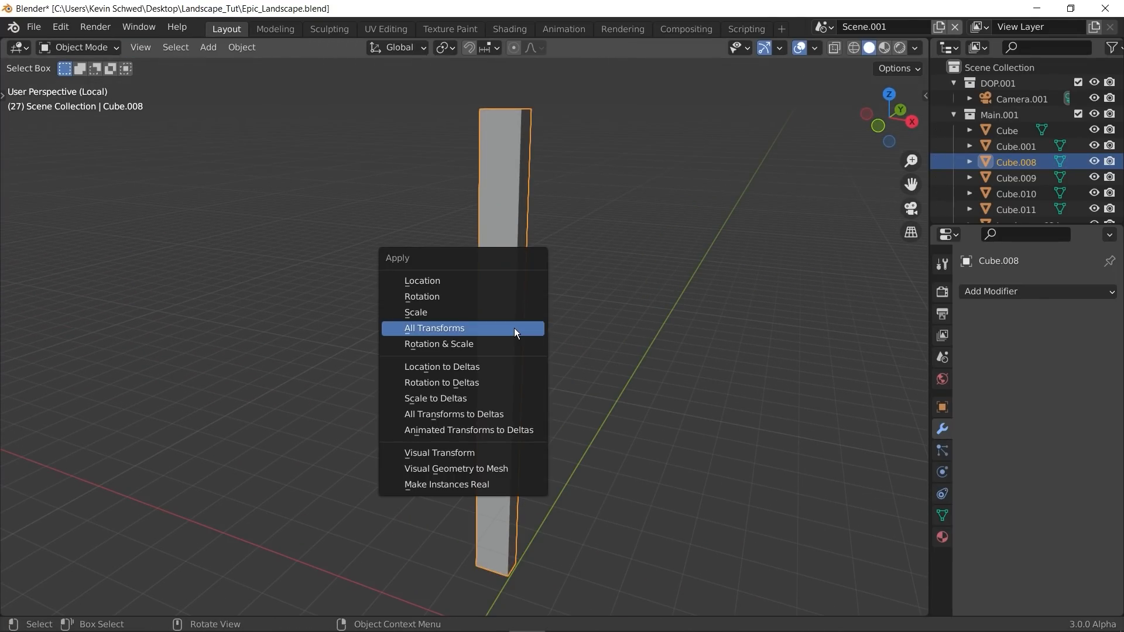
left_click(514, 327)
middle_click_drag(480, 399, 472, 371, "ctrl")
Step: Open the Sculpting workspace and isolate the pillar there
left_click(333, 29)
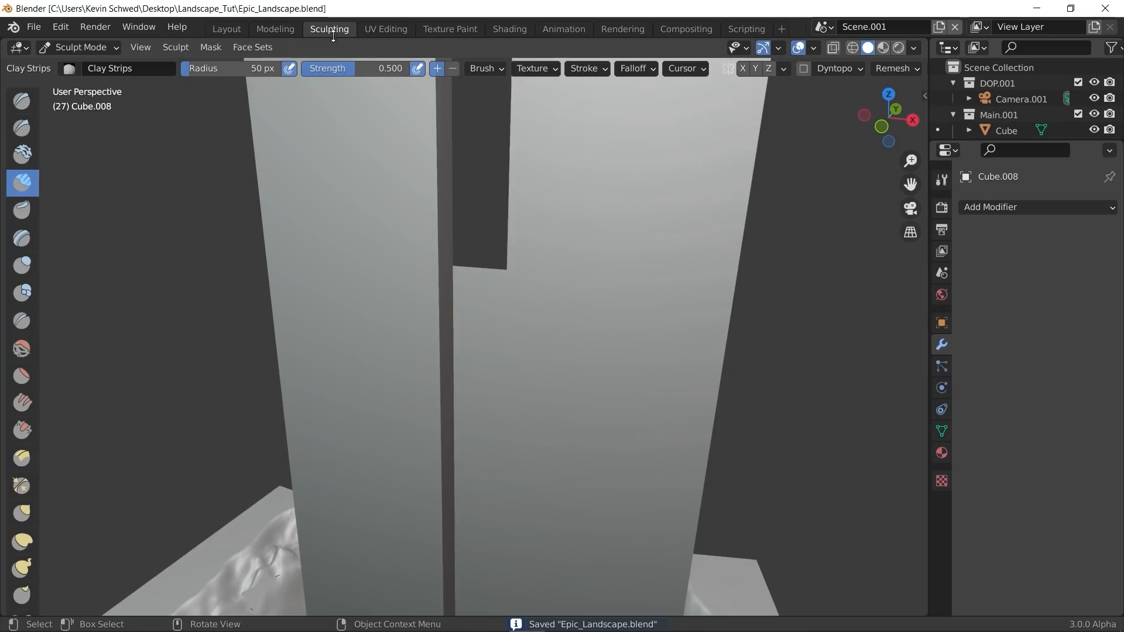
scroll(466, 331, "down", 7)
mouse_move(467, 332)
middle_mouse_down()
mouse_move(517, 369)
mouse_move(460, 415)
middle_mouse_up()
key("KP_Divide")
scroll(524, 401, "up", 3)
middle_click_drag(459, 415, 430, 316)
middle_click_drag(430, 316, 424, 337, "shift")
Step: Add a Multiresolution modifier to the pillar and subdivide it to sculpt level 2
left_click(1024, 207)
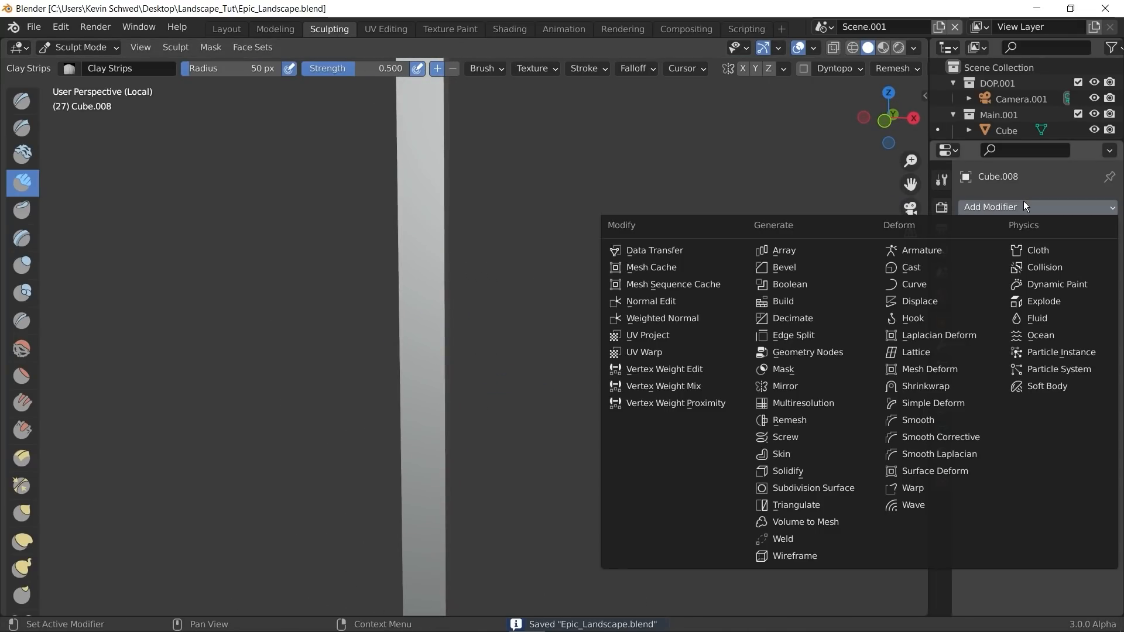
left_click(826, 403)
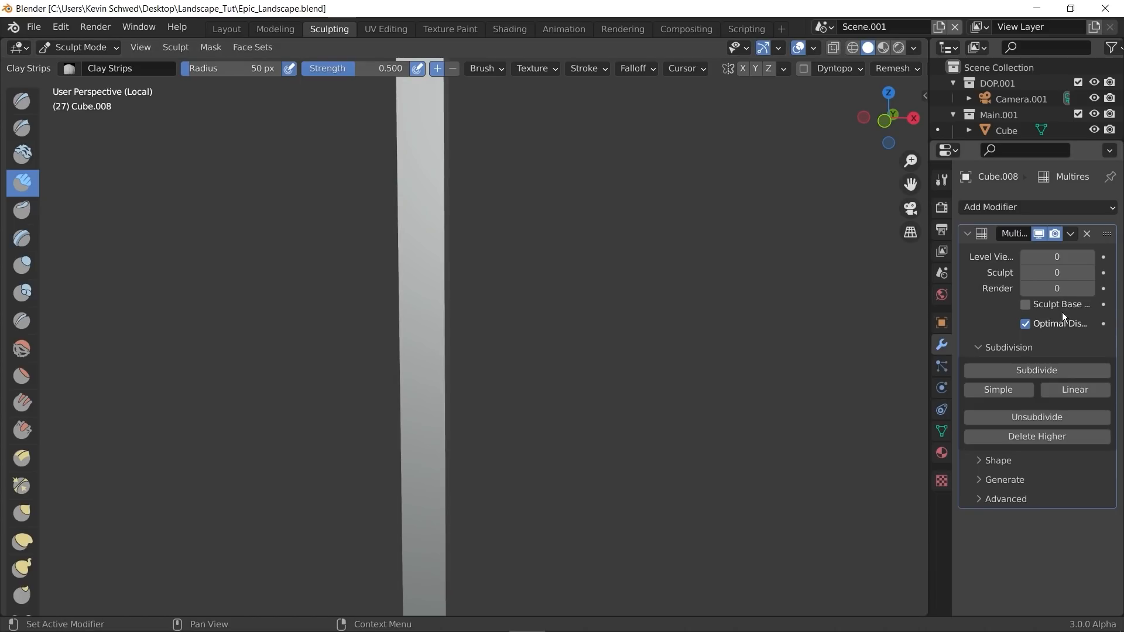
left_click(1050, 373)
left_click(1041, 374)
scroll(547, 363, "down", 3)
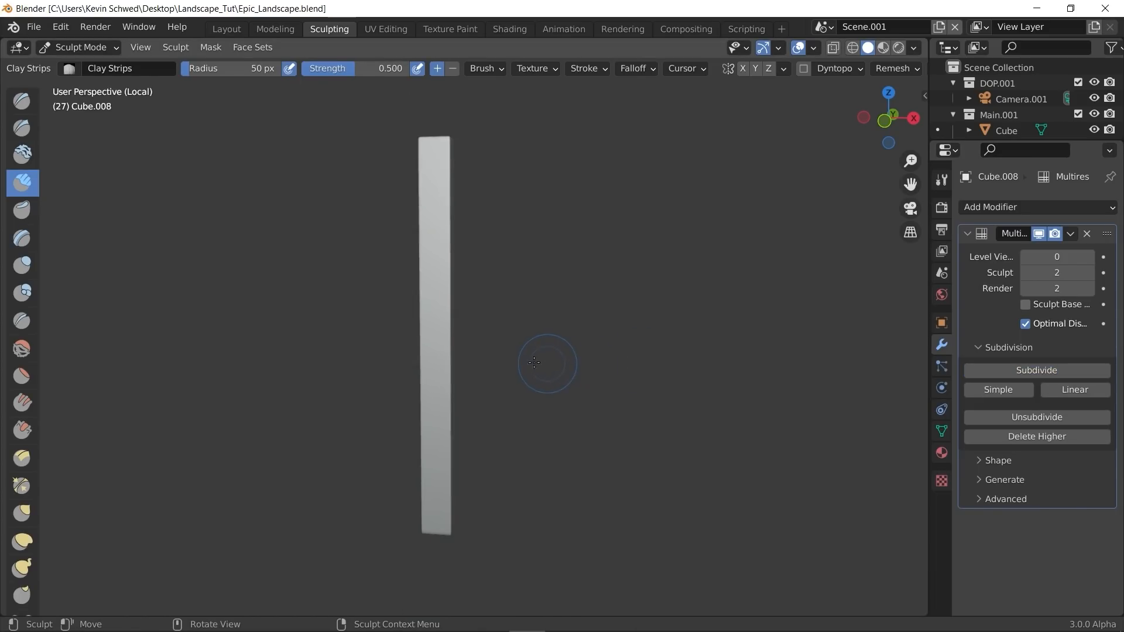
mouse_move(547, 363)
middle_mouse_down()
mouse_move(417, 345)
mouse_move(437, 349)
mouse_move(466, 494)
middle_mouse_up()
scroll(419, 344, "up", 2)
scroll(454, 404, "up", 4)
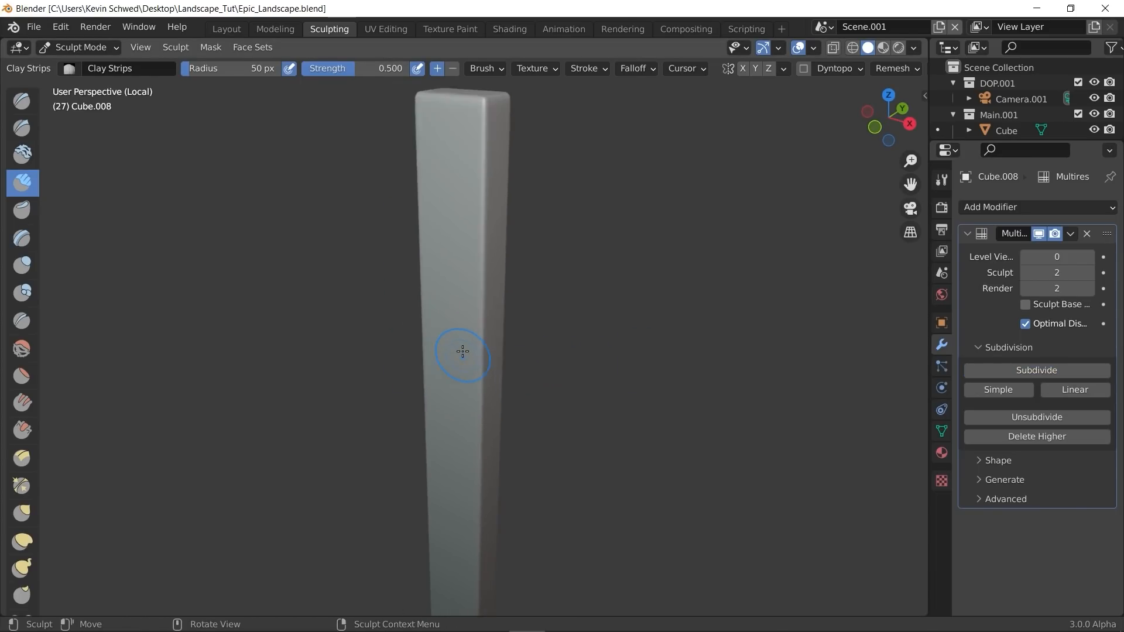
Step: Shade the pillar smooth in the Layout workspace and return to the Sculpting workspace
left_click(214, 26)
right_click(441, 220)
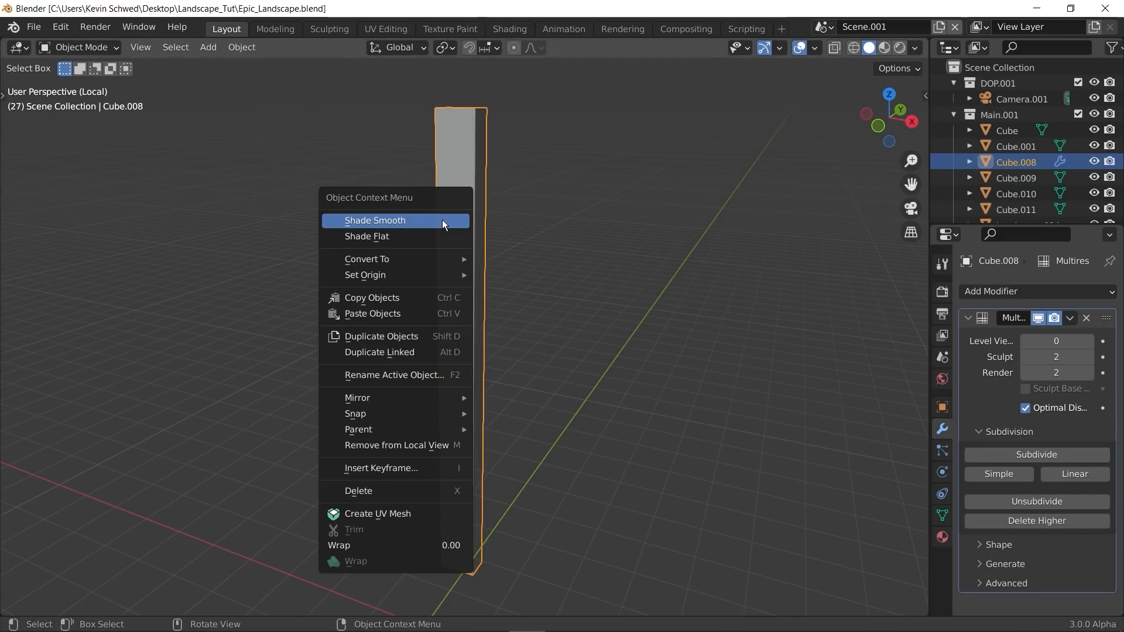
left_click(441, 219)
left_click(325, 33)
scroll(439, 351, "down", 3)
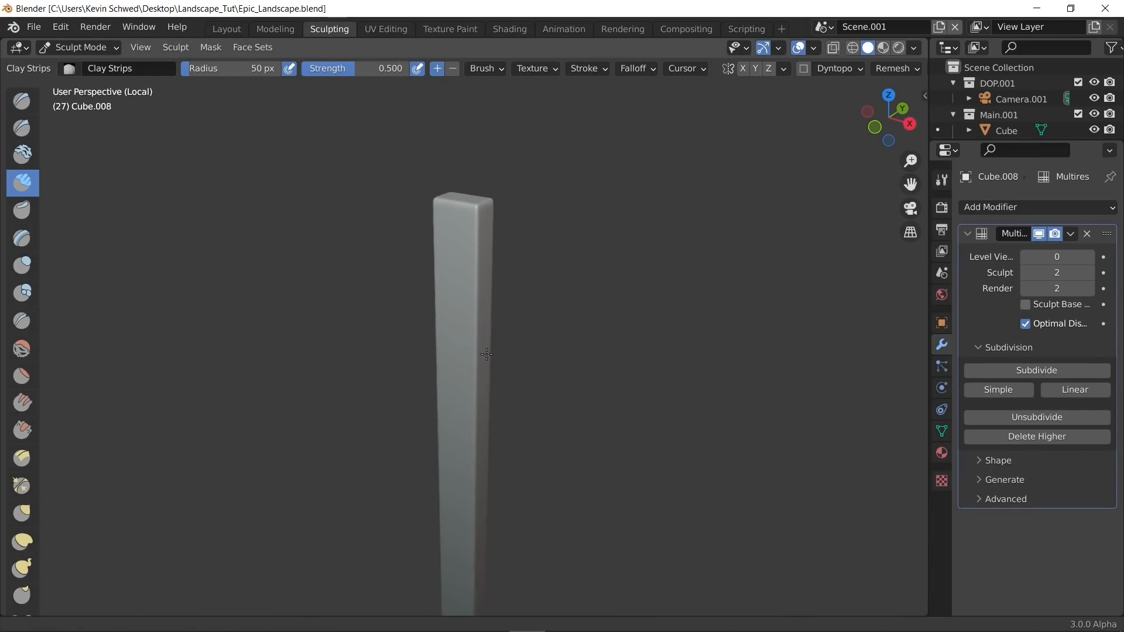
scroll(508, 447, "up", 3)
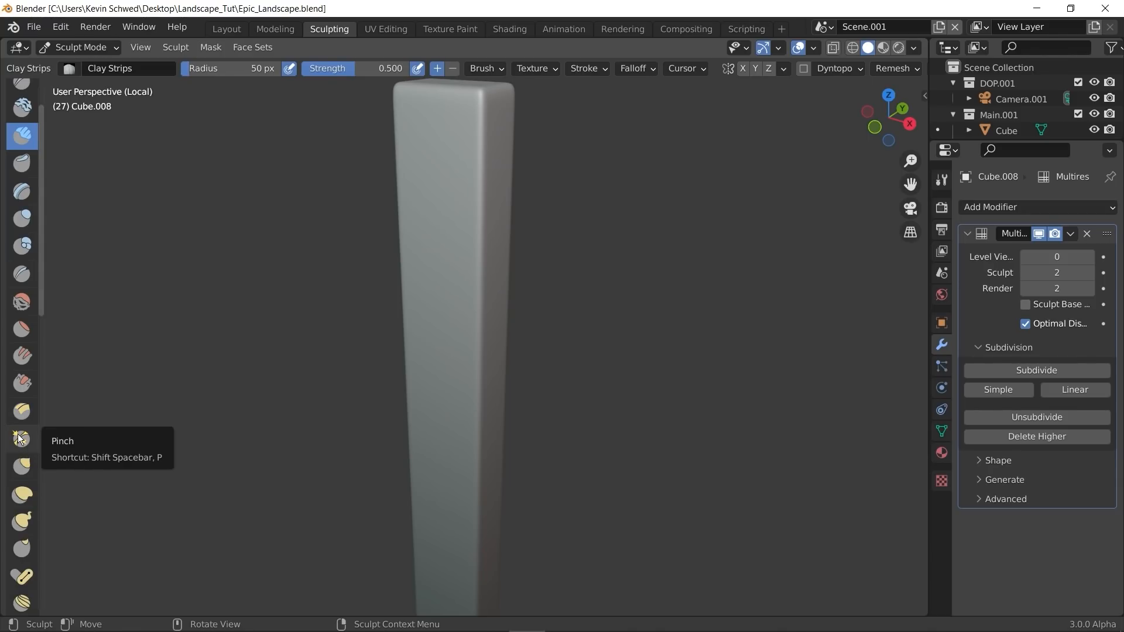
Step: Choose the Pinch brush and shade the viewport with a reddish-brown clay MatCap
left_click(20, 439)
mouse_move(483, 180)
middle_mouse_down()
mouse_move(488, 269)
mouse_move(450, 225)
middle_mouse_up()
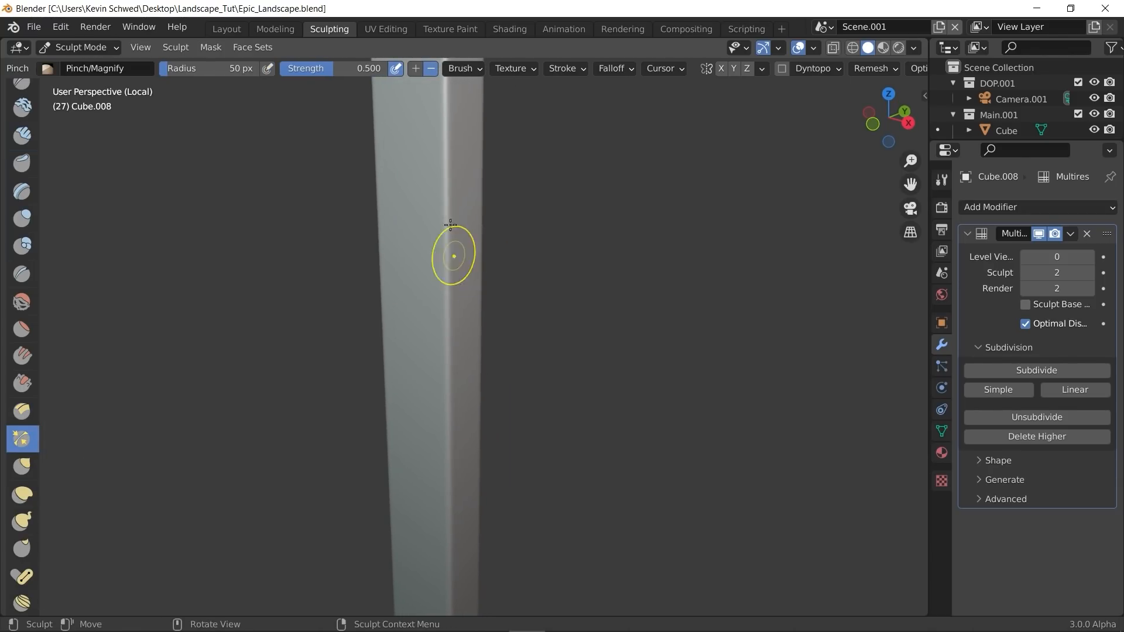
left_click(913, 48)
left_click(908, 146)
left_click(718, 209)
left_click(904, 158)
left_click(708, 256)
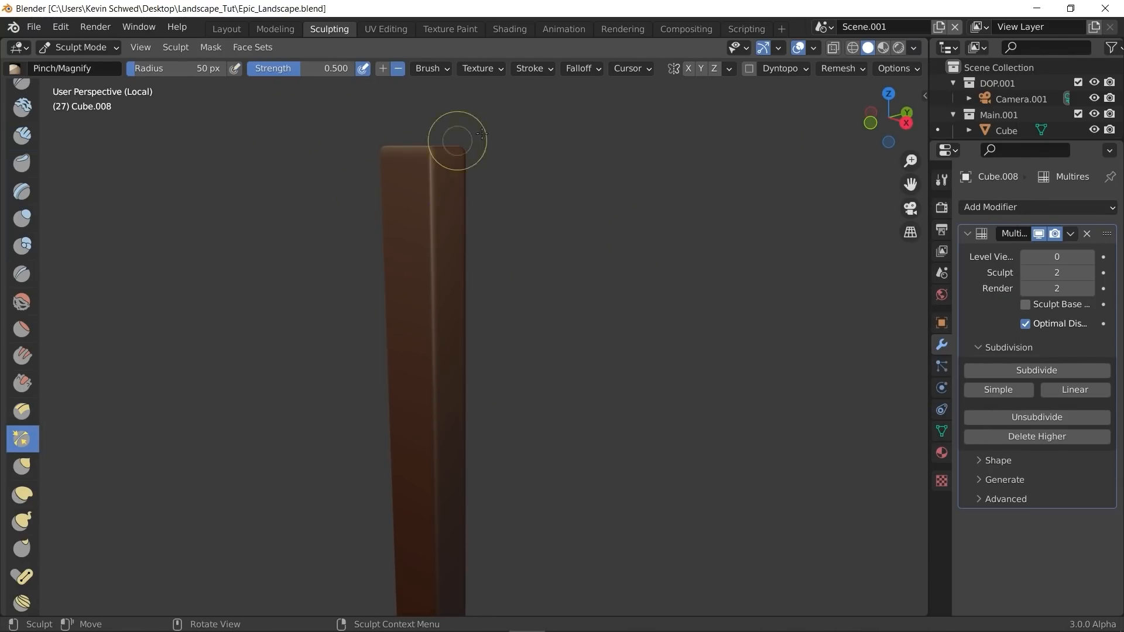
Step: Set the Pinch brush's stroke method to Line and sharpen the pillar's long vertical edges
left_click(533, 69)
left_click(573, 99)
left_click(575, 227)
middle_click_drag(430, 218, 473, 163, "shift")
left_click_drag(469, 614, 470, 614)
middle_click_drag(470, 614, 454, 559)
left_click_drag(455, 286, 457, 176)
mouse_move(457, 176)
middle_mouse_down()
mouse_move(491, 246)
mouse_move(480, 327)
mouse_move(570, 421)
mouse_move(550, 404)
middle_mouse_up()
left_click_drag(483, 509, 536, 454)
mouse_move(537, 455)
middle_mouse_down()
mouse_move(532, 531)
mouse_move(468, 571)
mouse_move(511, 447)
mouse_move(486, 420)
middle_mouse_up()
scroll(466, 577, "up", 2)
scroll(518, 442, "up", 2)
middle_click_drag(528, 545, 614, 527)
scroll(30, 146, "up", 2)
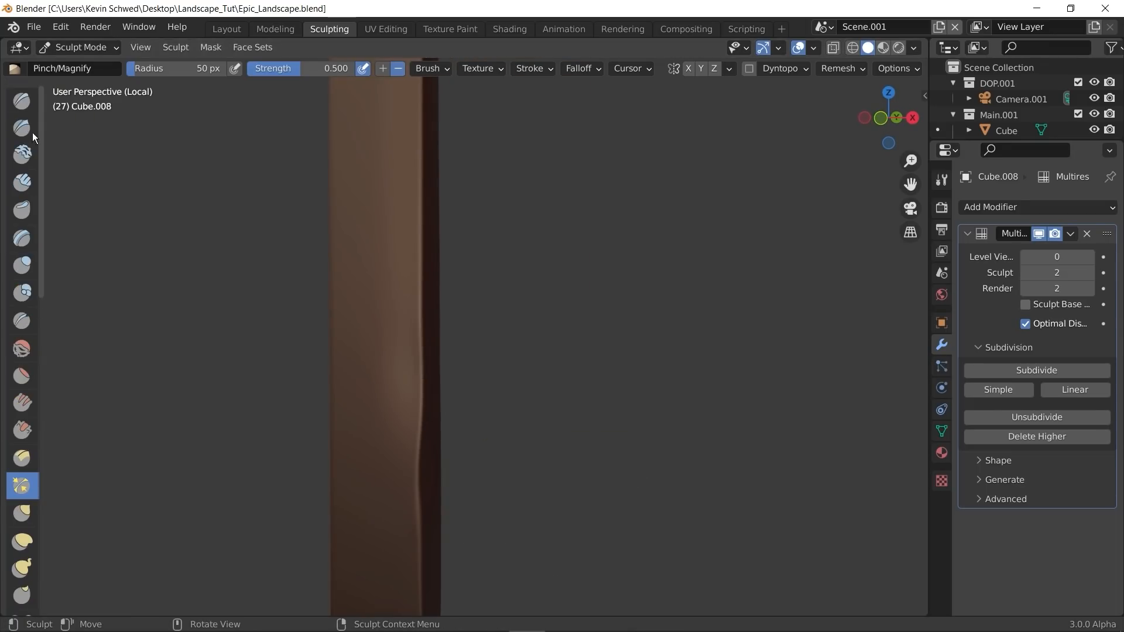
Step: Subdivide the pillar to Multires sculpt level 3 and set the Clay Strips brush strength to 0.226
left_click(24, 182)
middle_click_drag(281, 305, 337, 322)
left_click_drag(334, 319, 397, 349)
key("ctrl+z")
left_click(1037, 369)
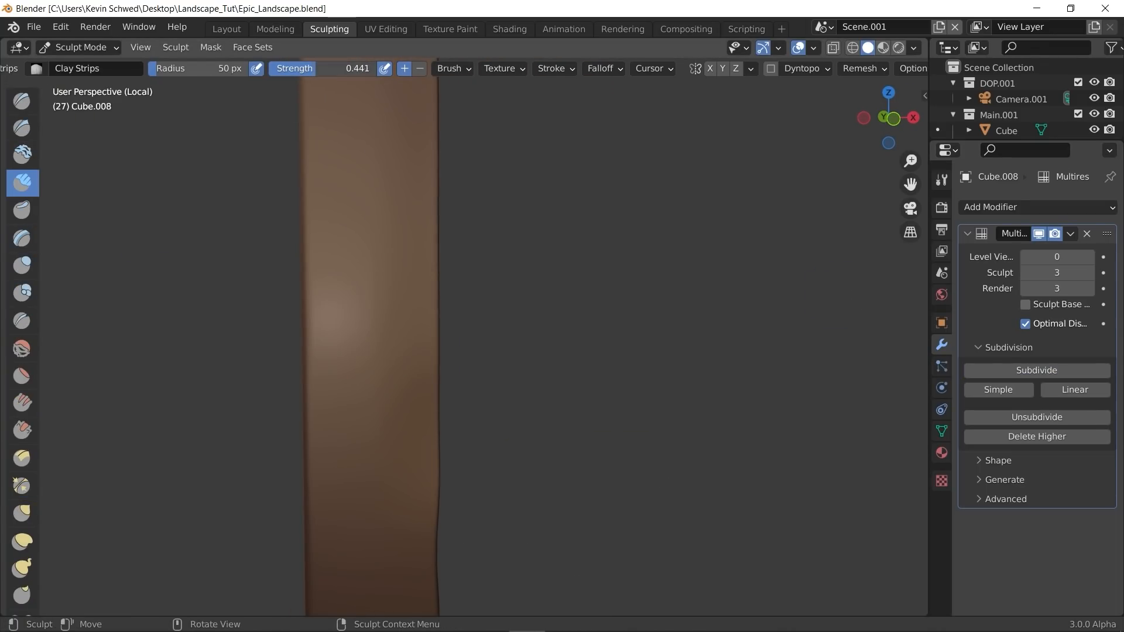
left_click_drag(307, 68, 283, 68)
Step: Build up irregular ridges and folds over the pillar's front face and vertical edge with the Clay Strips brush
scroll(351, 205, "up", 2)
left_click_drag(366, 181, 225, 276)
mouse_move(400, 506)
middle_mouse_down()
mouse_move(363, 434)
mouse_move(333, 447)
mouse_move(380, 439)
middle_mouse_up()
left_click_drag(387, 457, 386, 398)
middle_click_drag(383, 498, 389, 463, "shift")
mouse_move(386, 519)
left_mouse_down()
mouse_move(280, 530)
mouse_move(392, 522)
left_mouse_up()
mouse_move(363, 258)
middle_mouse_down("shift")
mouse_move(409, 414)
mouse_move(327, 409)
middle_mouse_up("shift")
mouse_move(351, 363)
left_mouse_down()
mouse_move(372, 574)
mouse_move(363, 398)
left_mouse_up()
middle_click_drag(363, 398, 409, 403)
left_click_drag(351, 485, 351, 390)
middle_click_drag(350, 390, 378, 380, "shift")
left_click_drag(378, 375, 379, 267)
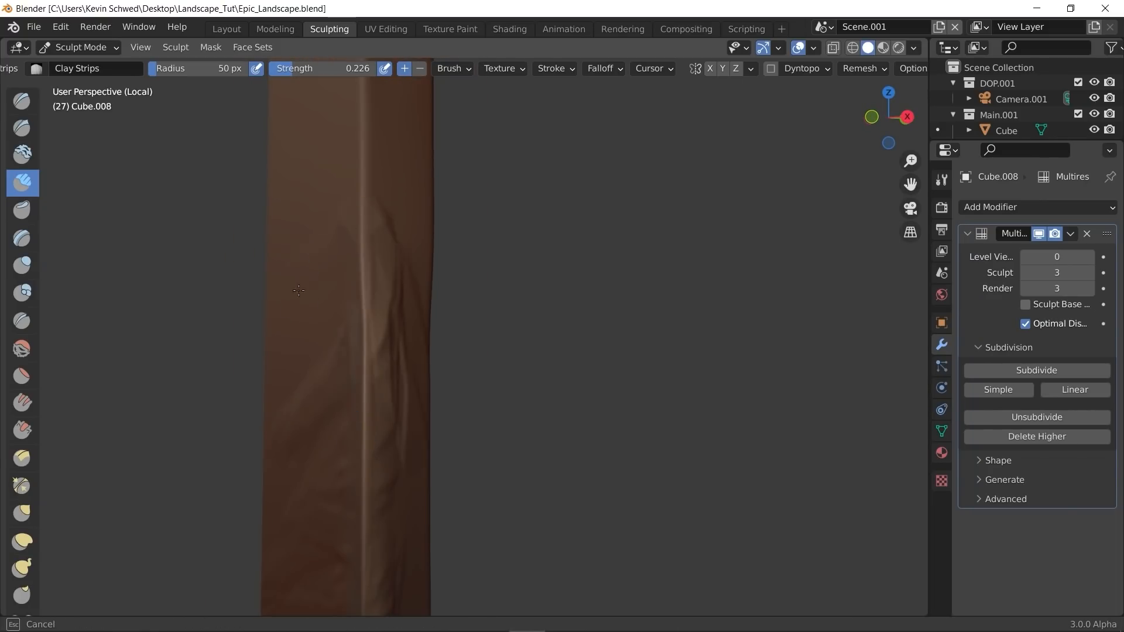
Step: Extend the Clay Strips relief along the rest of the pillar and switch to the camera view
middle_click_drag(380, 328, 422, 345)
middle_click_drag(421, 345, 373, 349, "shift")
left_click_drag(366, 369, 355, 419)
scroll(357, 374, "down", 3)
scroll(410, 328, "down", 4)
left_click_drag(409, 251, 416, 375)
key("KP_0")
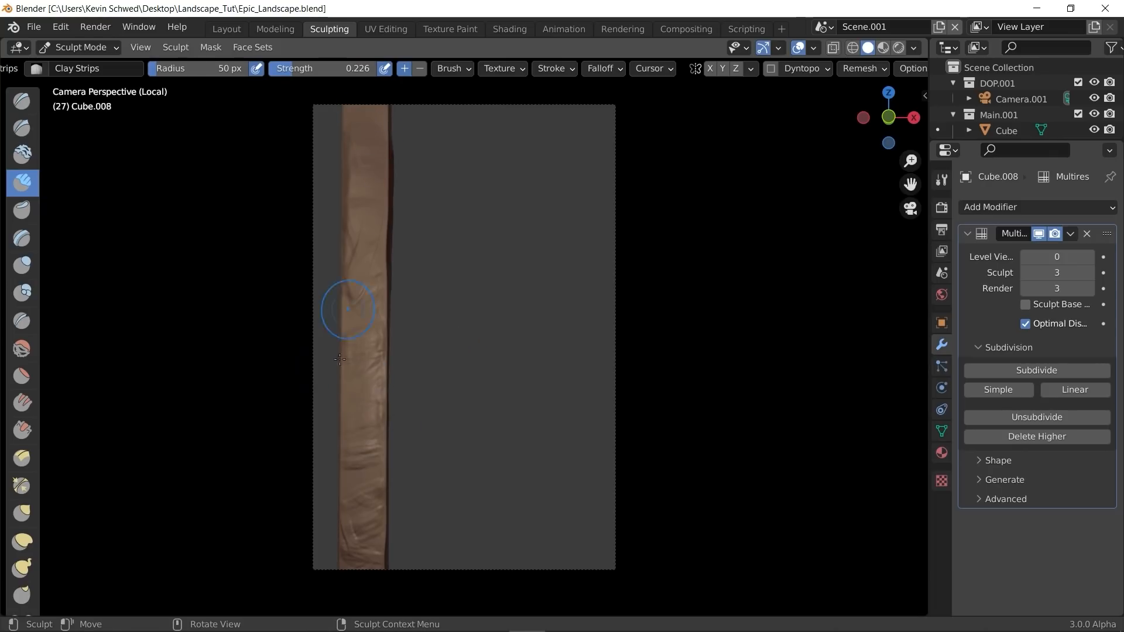
Step: Carve sharp grooves down the pillar's front face with the Draw Sharp brush
scroll(375, 357, "up", 4)
left_click(22, 128)
scroll(261, 328, "up", 2)
left_click_drag(260, 313, 239, 462)
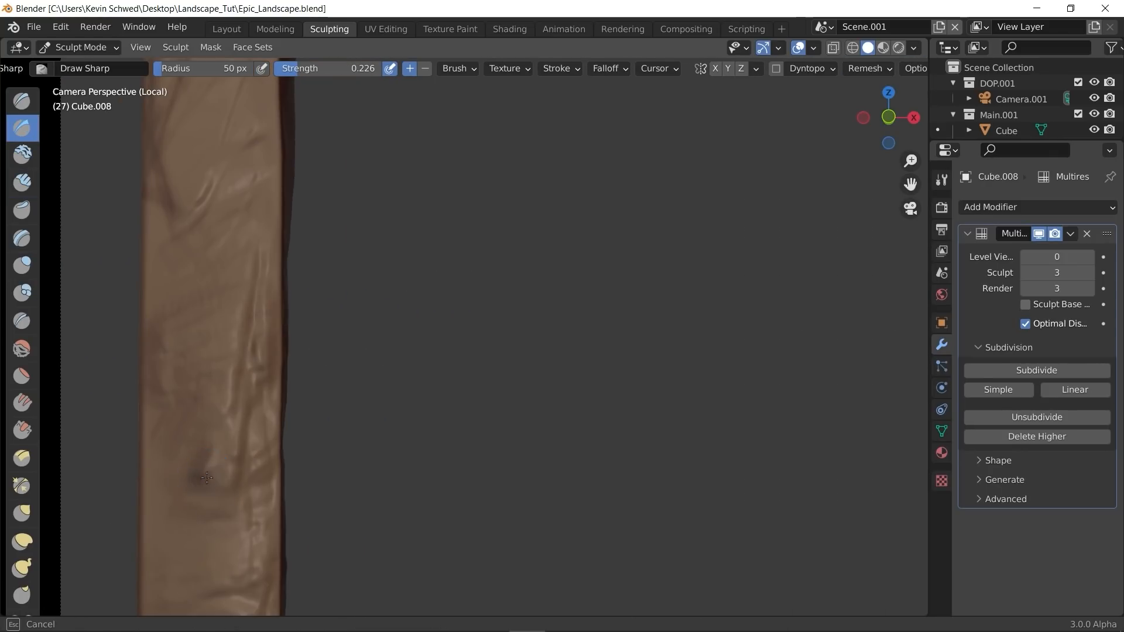
left_click_drag(246, 179, 187, 240)
mouse_move(225, 564)
middle_mouse_down("shift")
mouse_move(211, 467)
mouse_move(238, 313)
middle_mouse_up("shift")
mouse_move(264, 498)
left_mouse_down()
mouse_move(252, 554)
mouse_move(156, 575)
left_mouse_up()
Step: Scrape planar facets into the lower front face and edge with the Multi-plane Scrape brush
scroll(23, 469, "down", 2)
left_click(22, 412)
middle_click_drag(225, 527, 243, 389, "shift")
mouse_move(269, 350)
left_mouse_down()
mouse_move(271, 422)
mouse_move(280, 340)
left_mouse_up()
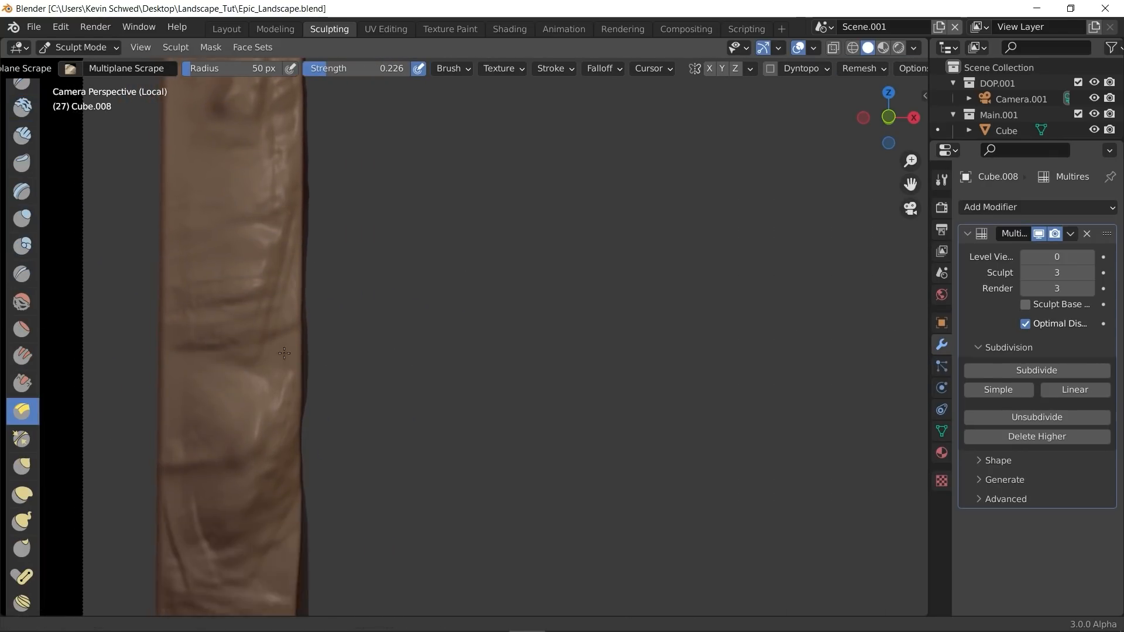
middle_click_drag(294, 490, 293, 442, "shift")
left_click_drag(218, 527, 231, 503)
Step: Cut a short horizontal notch into the pillar's vertical edge with the Crease brush
mouse_move(292, 419)
middle_mouse_down()
mouse_move(266, 409)
mouse_move(498, 398)
middle_mouse_up()
middle_click_drag(585, 384, 311, 378, "shift")
scroll(311, 379, "up", 2)
mouse_move(433, 392)
middle_mouse_down()
mouse_move(388, 396)
mouse_move(416, 383)
middle_mouse_up()
key("shift+c")
left_click_drag(409, 374, 383, 372)
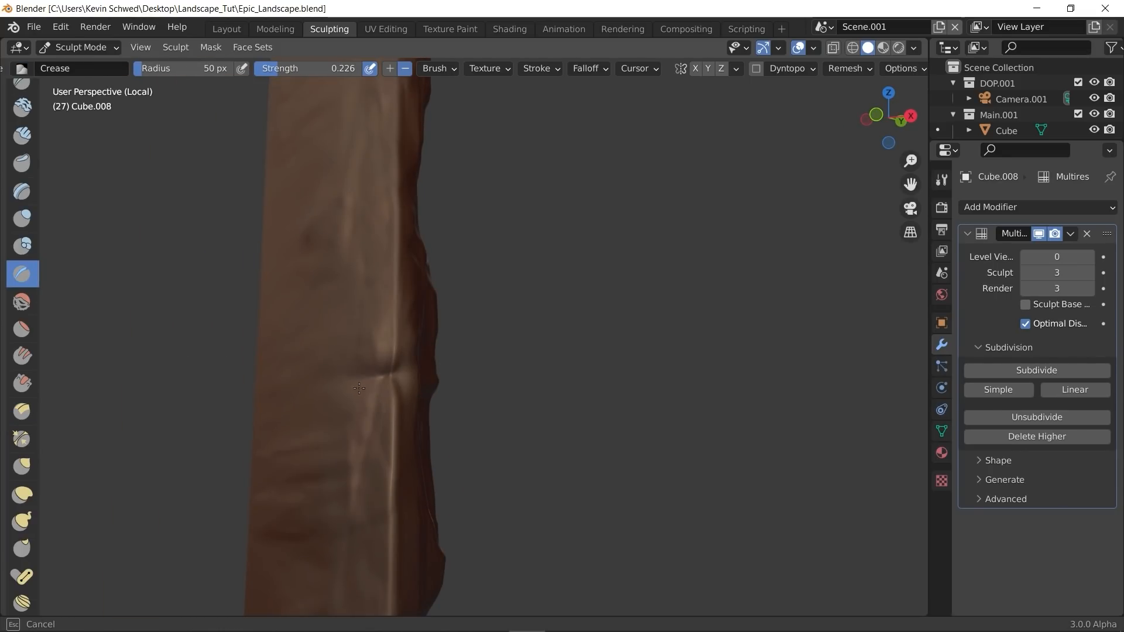
Step: Flatten the surface around the edge notch with the Flatten brush
middle_click_drag(346, 384, 401, 401)
key("shift+t")
left_click_drag(402, 386, 351, 402)
middle_click_drag(351, 402, 380, 381)
left_click_drag(380, 368, 318, 380)
middle_click_drag(318, 380, 351, 375)
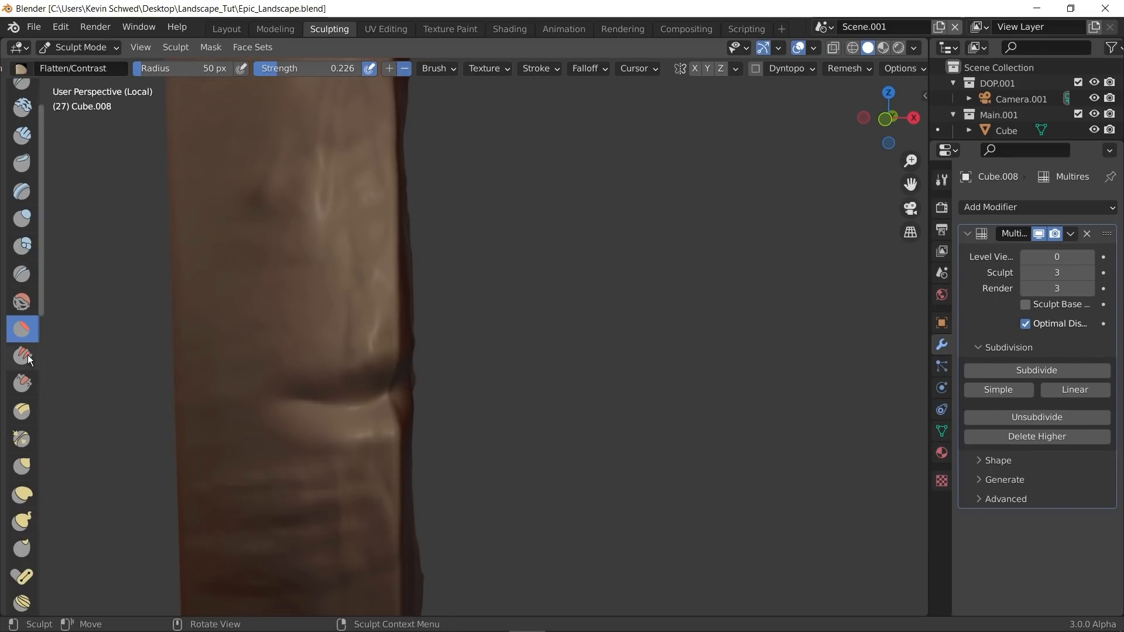
Step: Set the Pinch brush to the Dots stroke method with strength 0.575 and sharpen the borders of the edge notch
middle_click_drag(167, 406, 367, 391)
left_click_drag(321, 415, 316, 417)
left_click(545, 68)
left_click(577, 99)
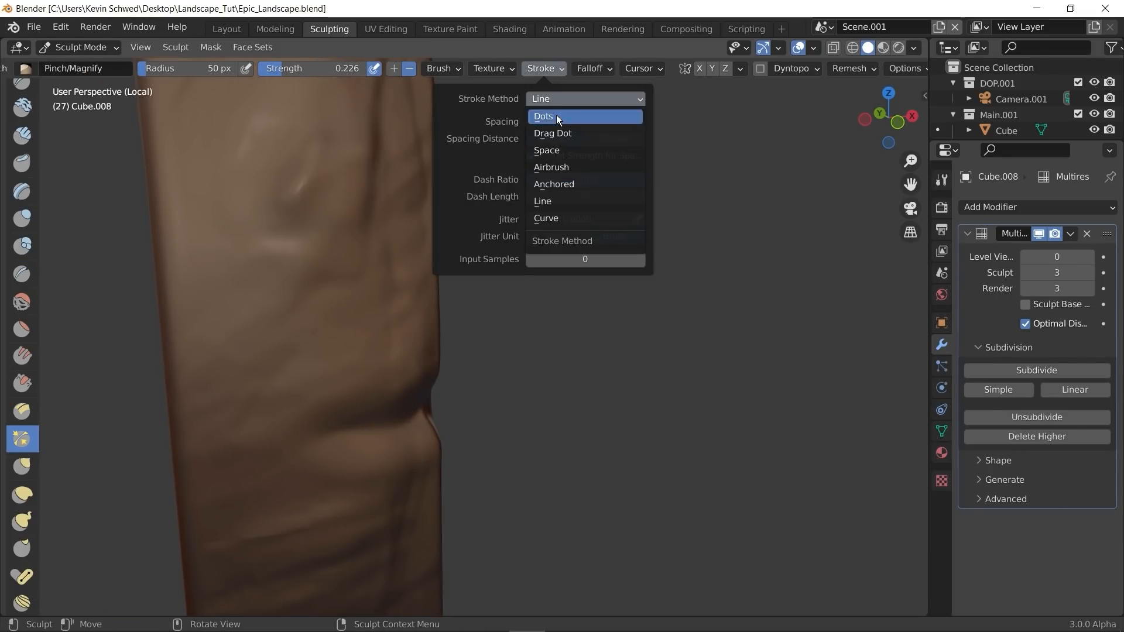
left_click(556, 117)
left_click_drag(293, 68, 357, 68)
middle_click_drag(374, 404, 351, 389)
left_click_drag(258, 385, 350, 435)
left_click_drag(325, 406, 312, 442)
middle_click_drag(339, 436, 288, 428)
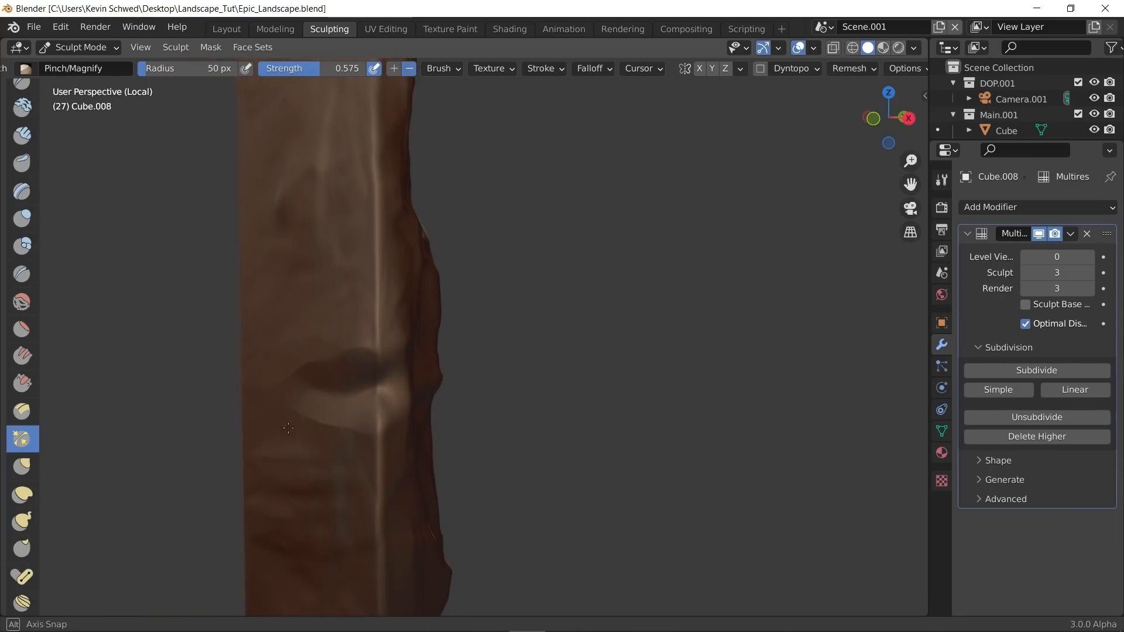
middle_click_drag(399, 364, 302, 344)
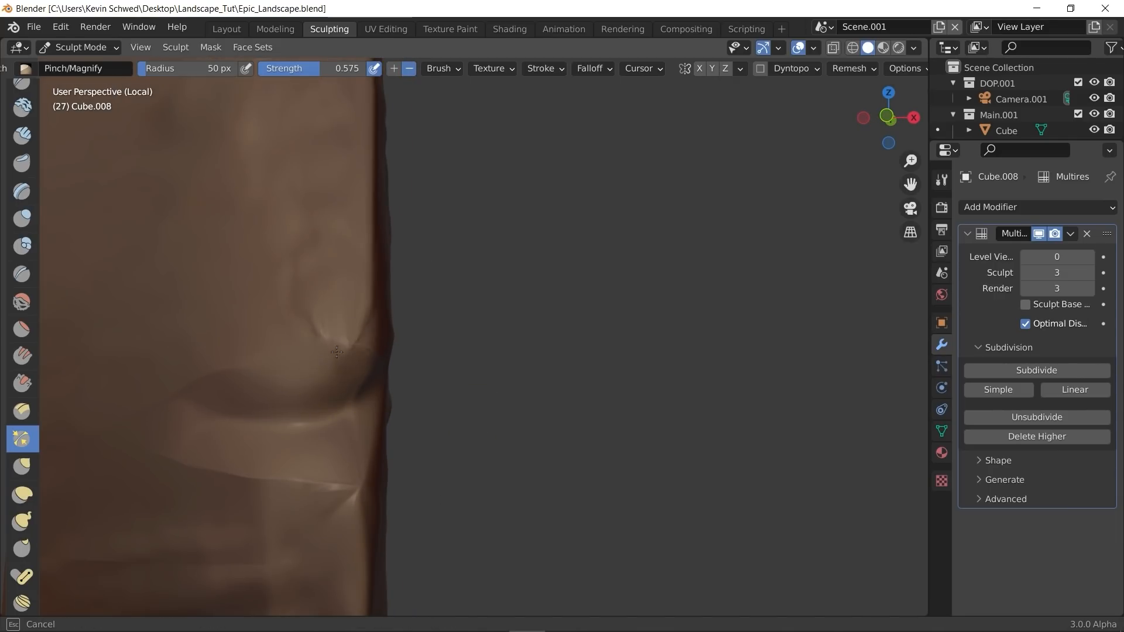
mouse_move(140, 357)
middle_mouse_down()
mouse_move(193, 386)
mouse_move(158, 345)
middle_mouse_up()
Step: Chisel facets around the upper rim of the edge notch with the Multi-plane Scrape brush
left_click(21, 412)
left_click_drag(340, 354, 286, 377)
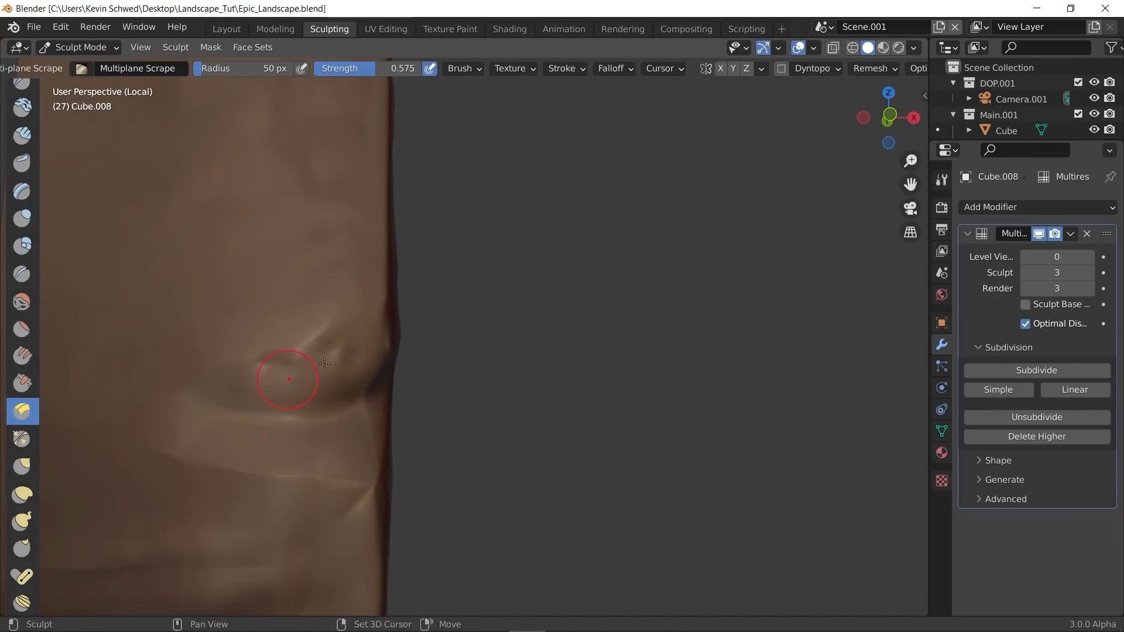
middle_click_drag(327, 363, 316, 340)
left_click_drag(281, 351, 190, 375)
middle_click_drag(189, 374, 254, 491)
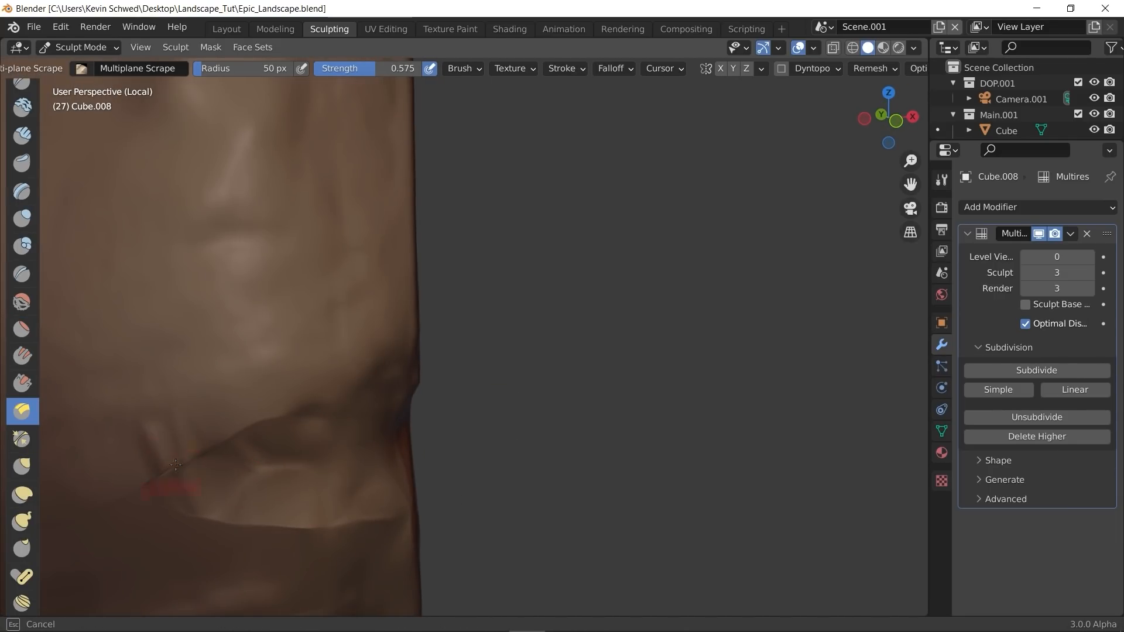
left_click_drag(175, 465, 206, 450)
Step: Scrape another chipped area into the front face above the notch with the Multi-plane Scrape brush
scroll(234, 433, "down", 5)
mouse_move(327, 381)
middle_mouse_down()
mouse_move(351, 381)
mouse_move(263, 375)
middle_mouse_up()
left_click_drag(377, 404, 347, 451)
middle_click_drag(328, 410, 410, 404)
middle_click_drag(365, 451, 375, 410)
left_click_drag(366, 351, 358, 278)
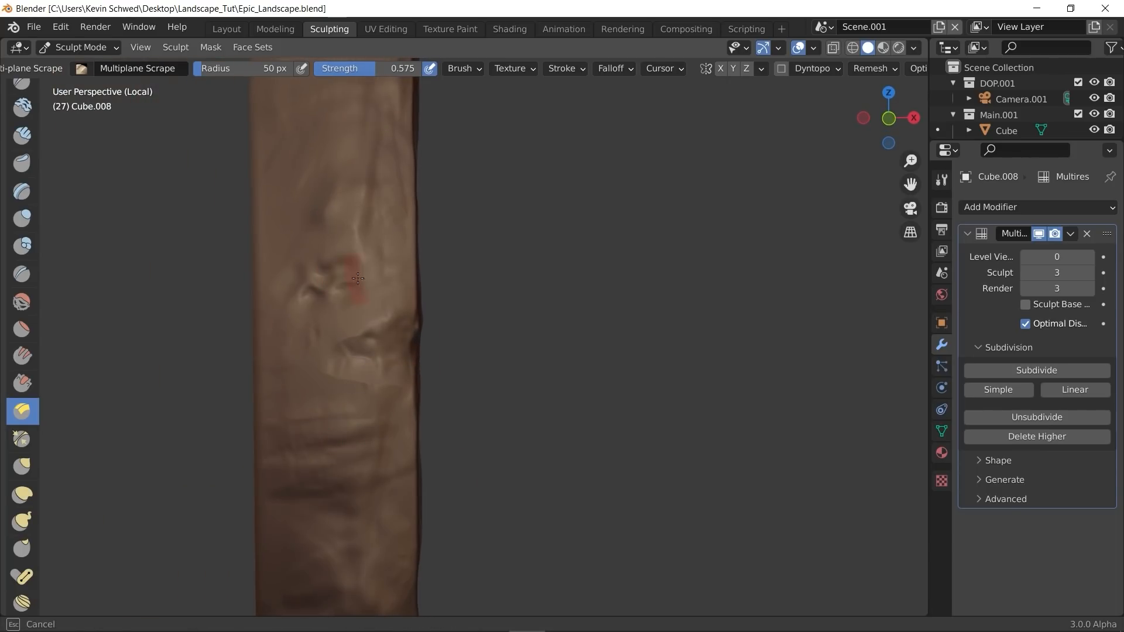
Step: Sharpen the chipped area above the notch with the Pinch brush at strength 0.387
middle_click_drag(398, 272, 370, 226)
key("p")
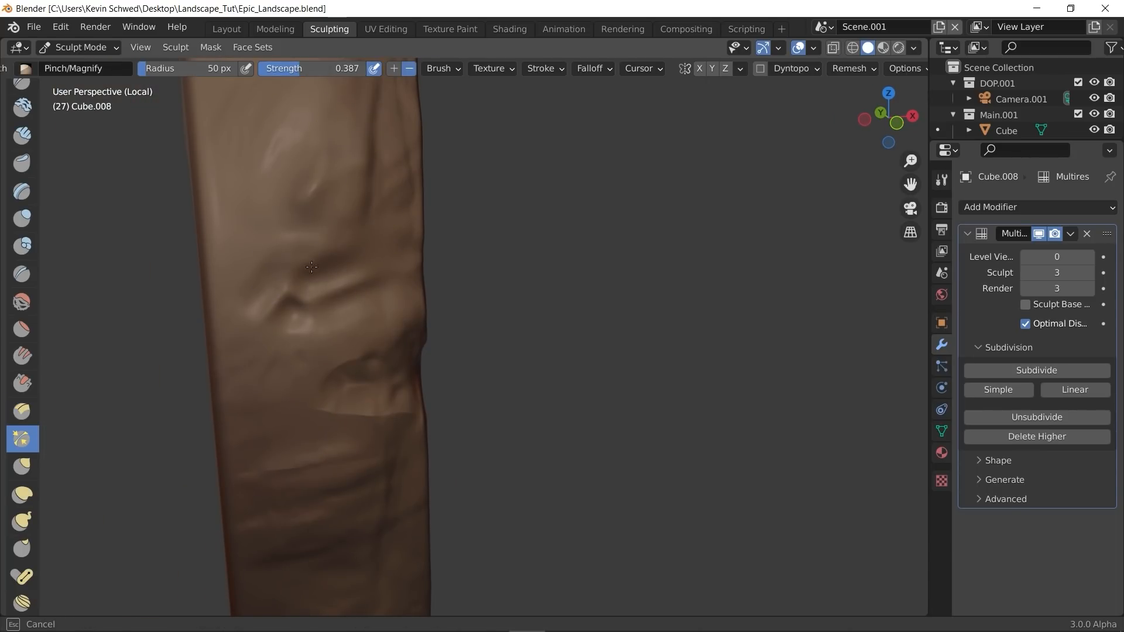
left_click_drag(312, 267, 329, 277)
scroll(374, 246, "down", 5)
Step: Carve a wavy horizontal crack across the face below the notch with a 33 px Crease brush and sharpen it with Pinch
scroll(401, 304, "up", 3)
mouse_move(403, 340)
middle_mouse_down()
mouse_move(344, 315)
mouse_move(316, 322)
middle_mouse_up()
mouse_move(194, 409)
middle_mouse_down("shift")
mouse_move(319, 466)
mouse_move(279, 455)
middle_mouse_up("shift")
middle_click_drag(442, 506, 285, 449)
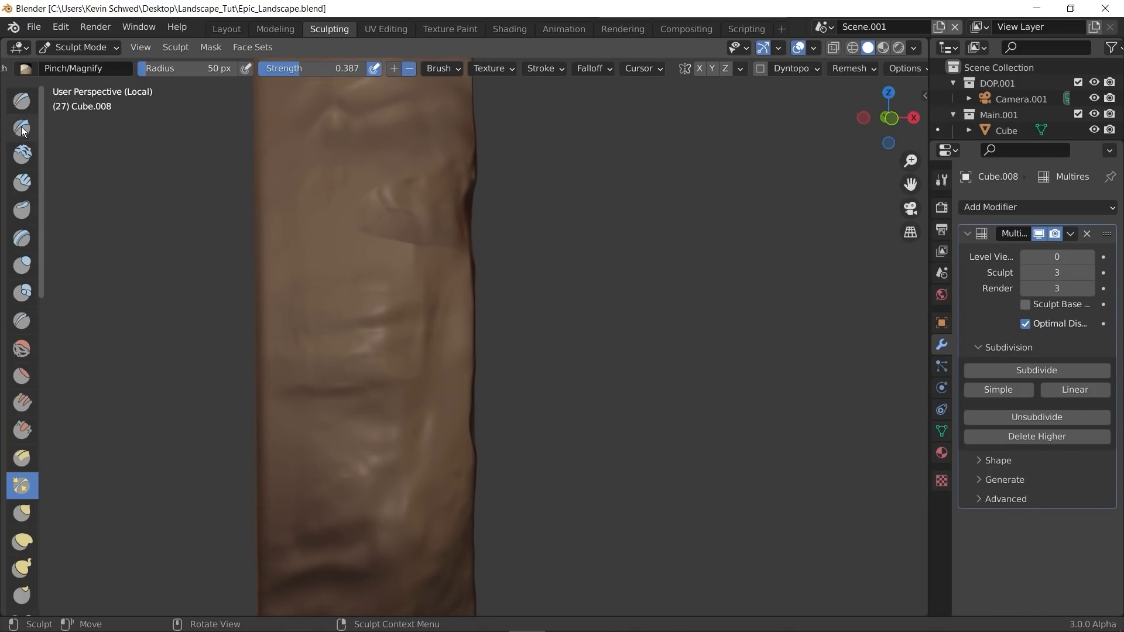
key("shift+c")
middle_click_drag(438, 351, 147, 355)
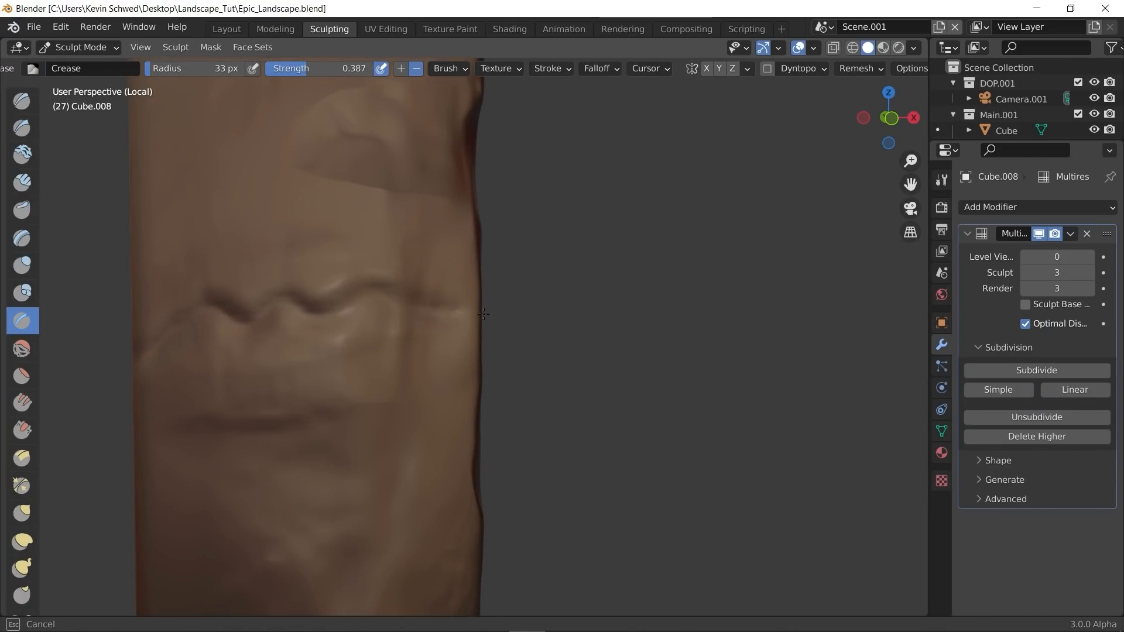
middle_click_drag(225, 340, 250, 351)
key("p")
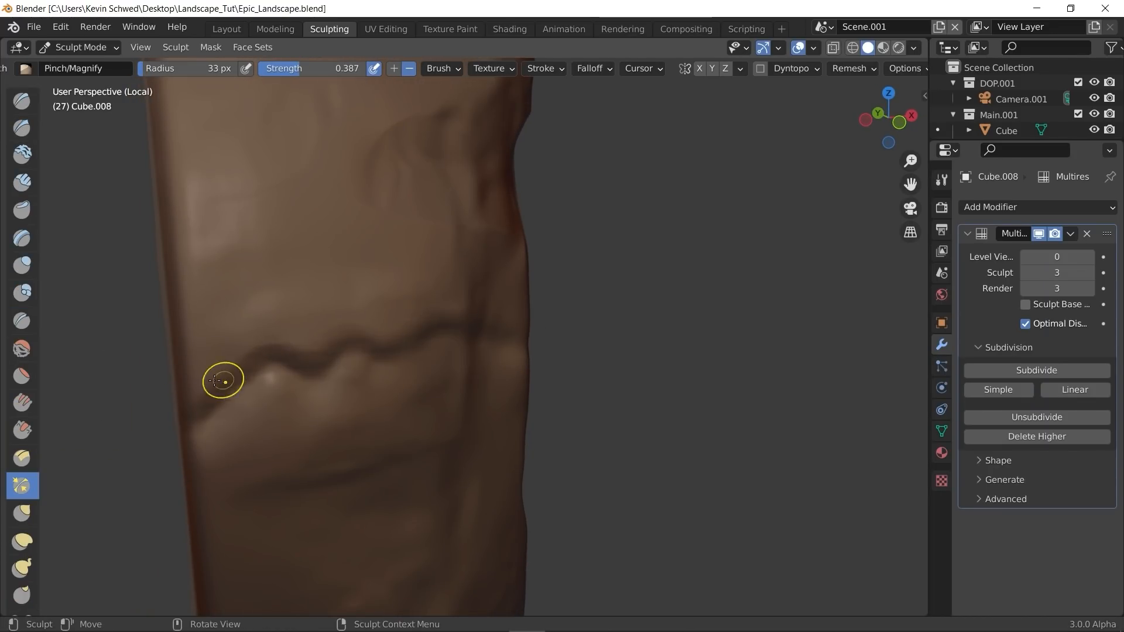
mouse_move(398, 352)
middle_mouse_down()
mouse_move(309, 404)
mouse_move(380, 501)
middle_mouse_up()
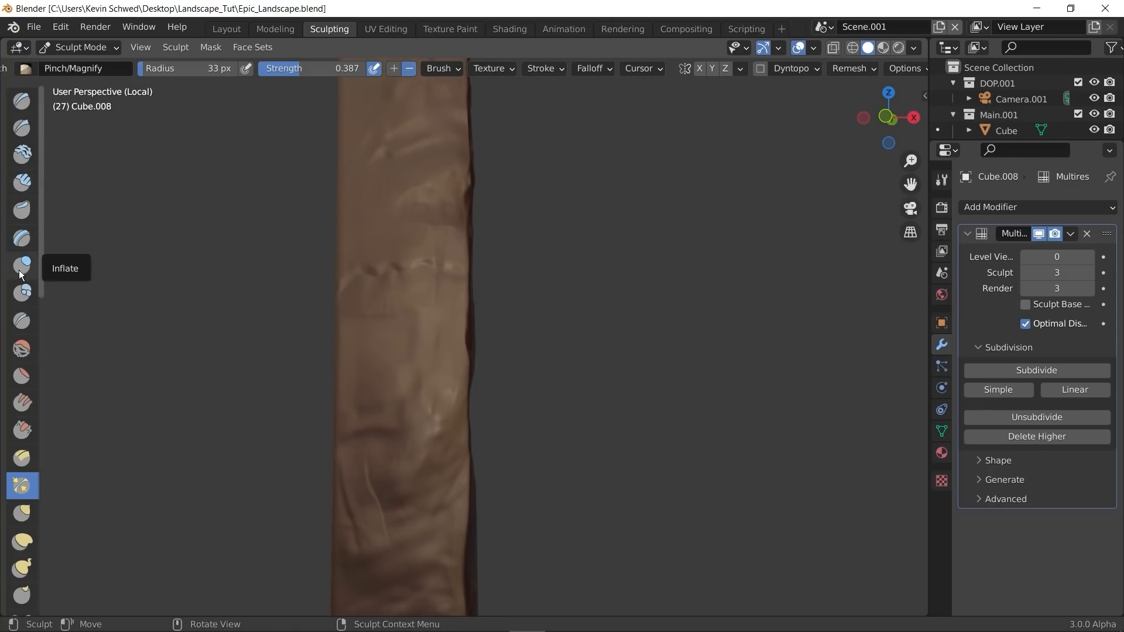
Step: Select the Clay Strips brush and inspect the sculpted pillar's notched side and lower end
left_click(22, 185)
middle_click_drag(377, 577, 401, 472, "shift")
scroll(399, 398, "up", 2)
middle_click_drag(399, 390, 411, 330)
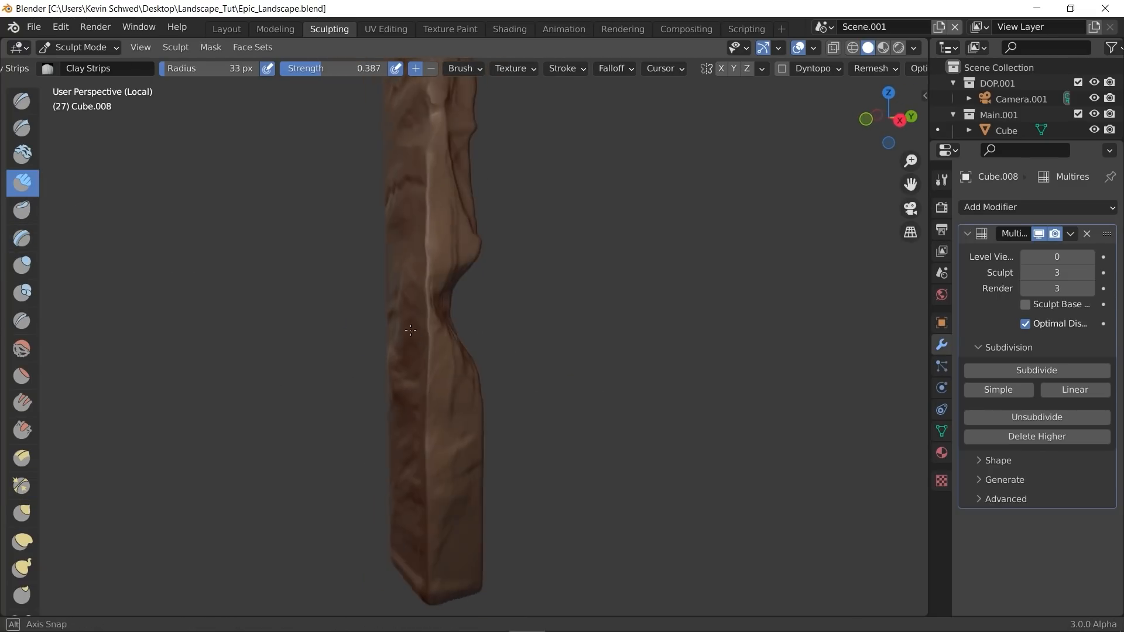
key("KP_0")
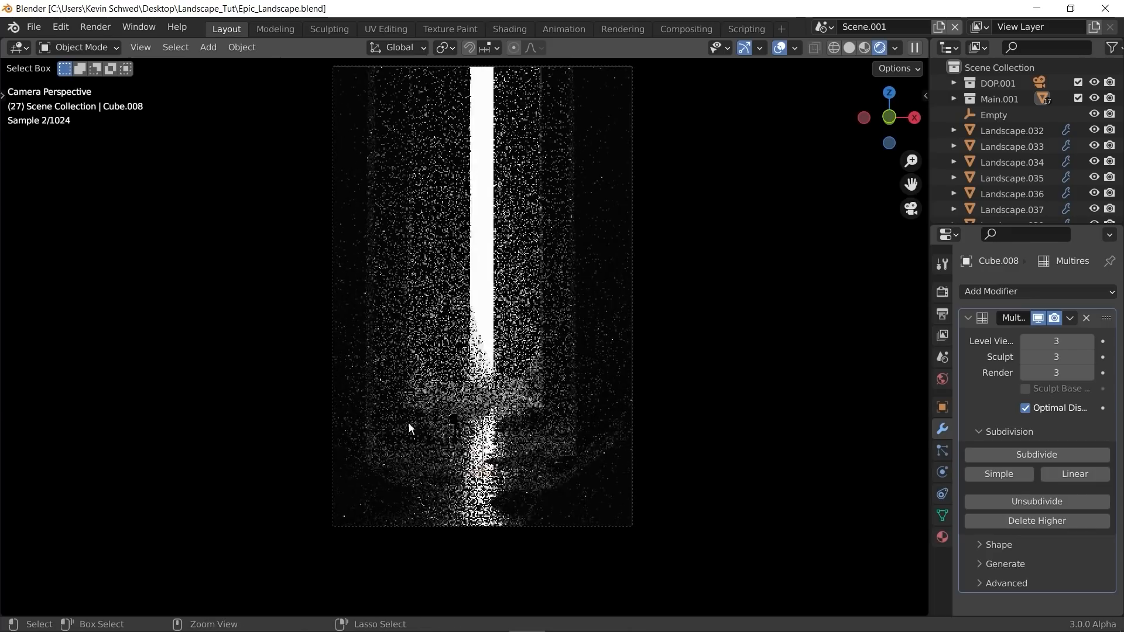
Step: Limit the rendered camera view to a region covering the near pillars, the wanderer and part of the bright gap
key("ctrl+b")
left_click_drag(419, 492, 301, 61)
left_click(363, 345)
key("a")
left_click(443, 351)
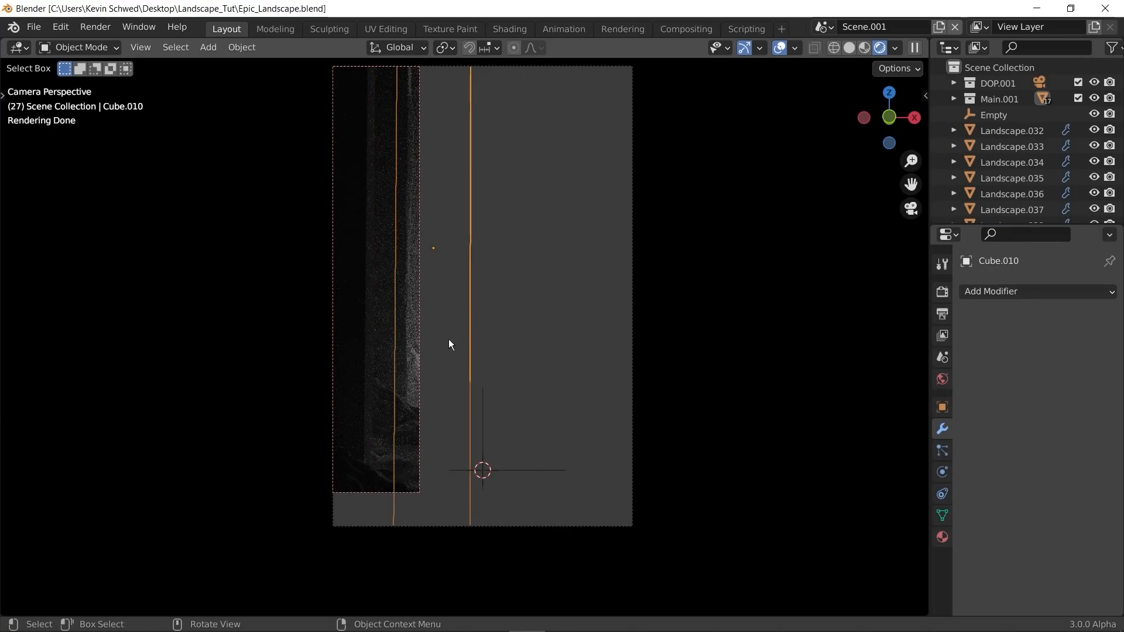
key("ctrl+b")
left_click_drag(490, 459, 347, 61)
scroll(345, 222, "up", 3)
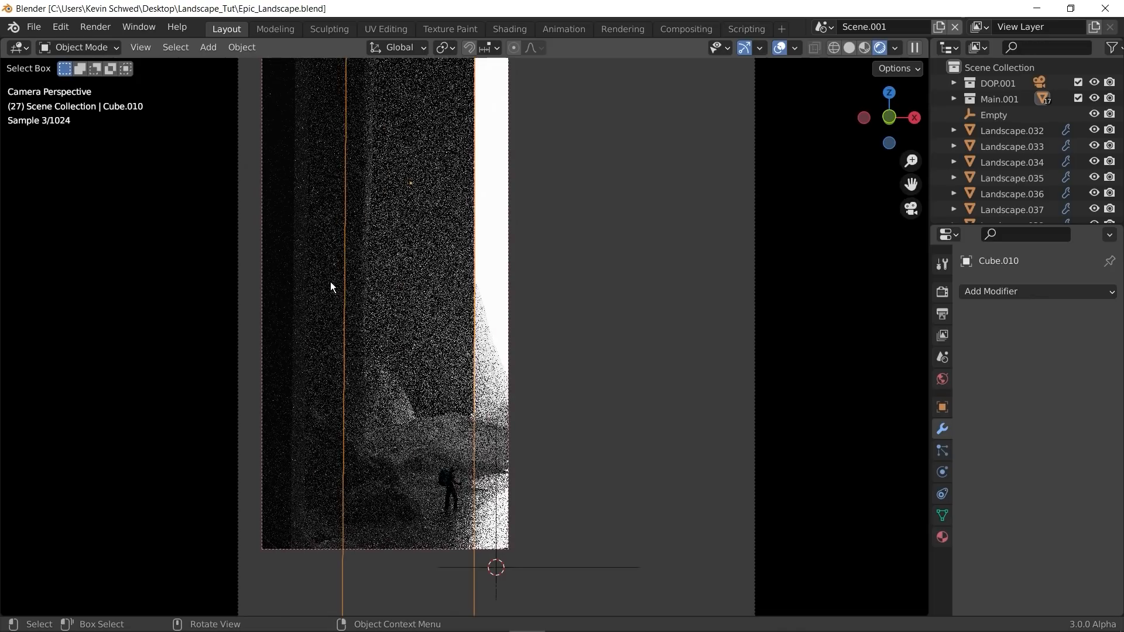
Step: Set the viewport noise threshold to 0.04 in the Cycles sampling settings
left_click(801, 382)
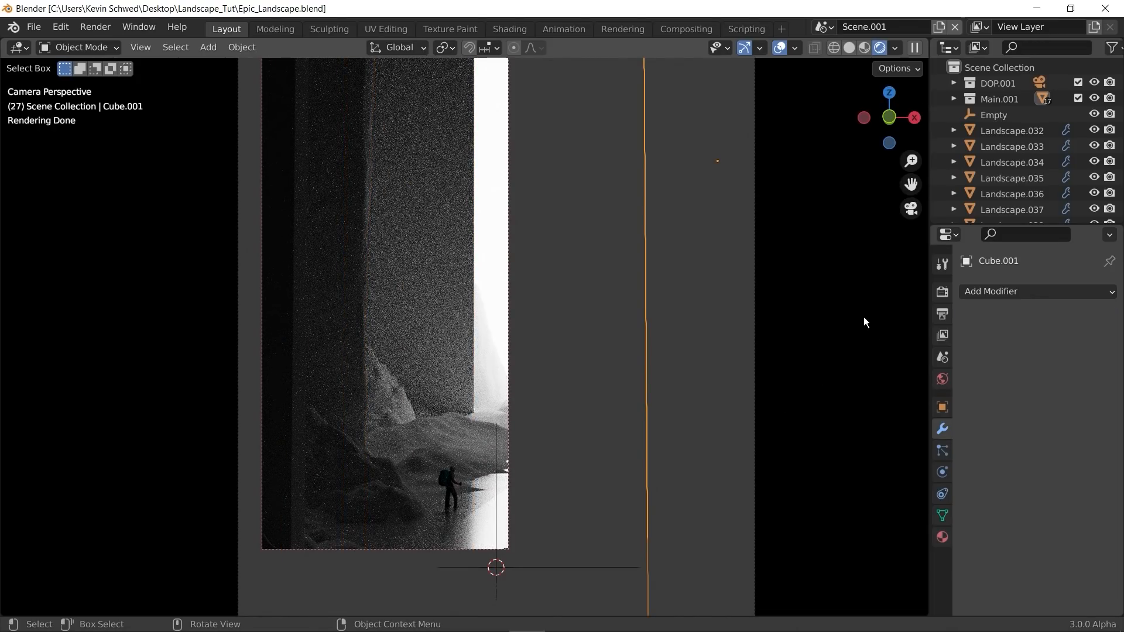
left_click(941, 295)
scroll(1036, 357, "down", 1)
mouse_move(1080, 376)
left_mouse_down()
mouse_move(1048, 376)
mouse_move(1077, 376)
left_mouse_up()
left_click(785, 375)
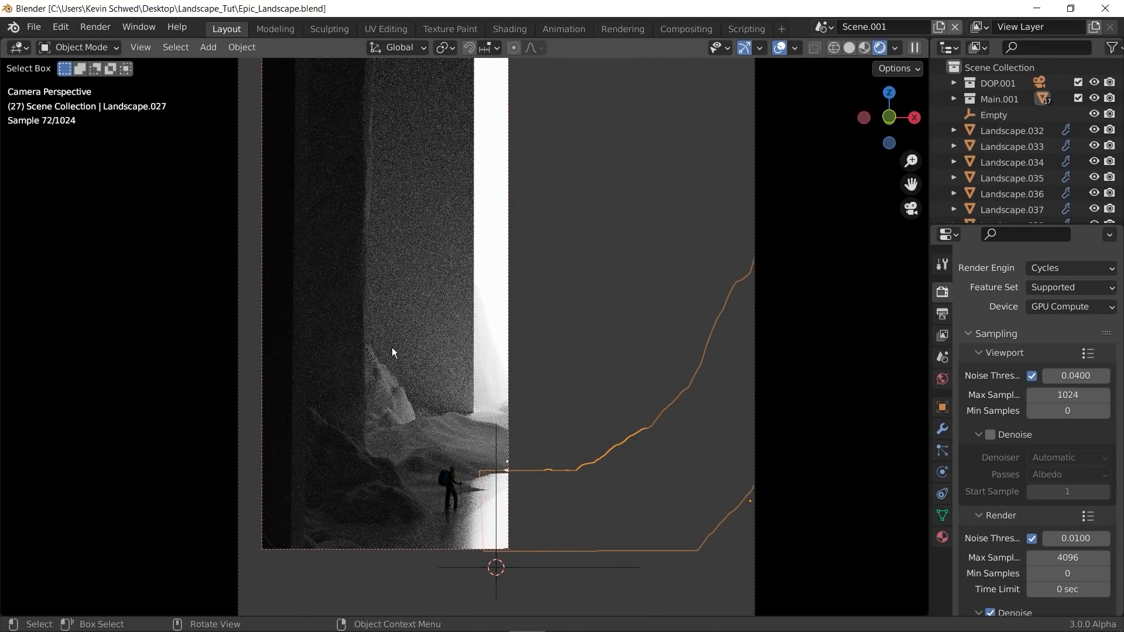
Step: Show the scene in solid shading and raise the sculpted pillar about 2.59 m along Z
left_click(852, 51)
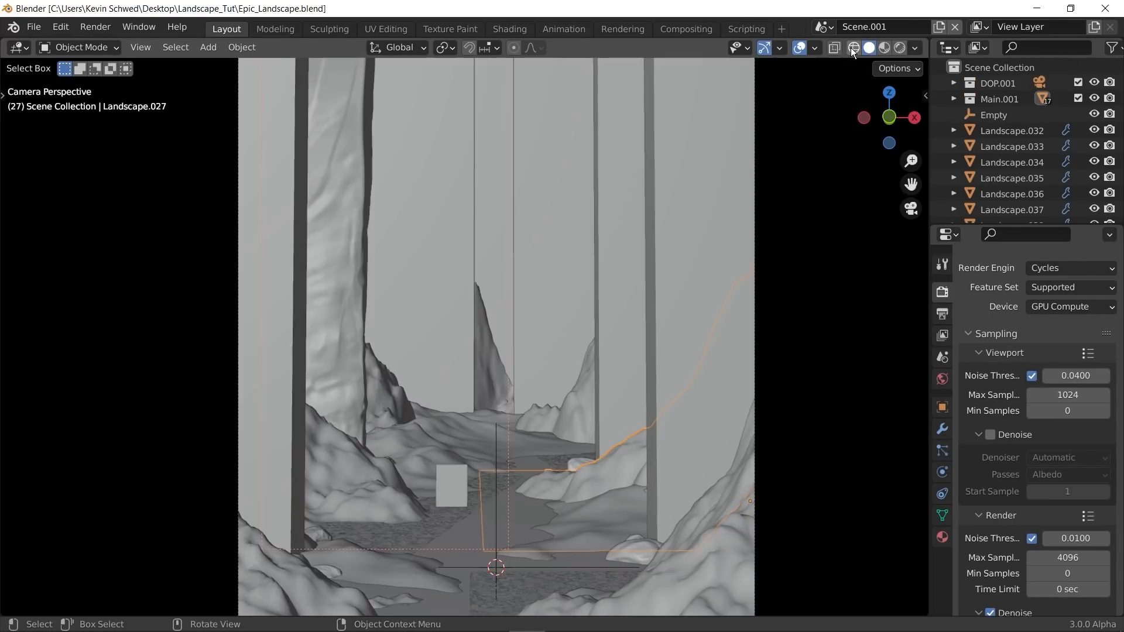
scroll(468, 304, "down", 4)
left_click(430, 304)
scroll(512, 429, "up", 1)
key("g")
key("z")
left_click(520, 321)
key("s")
right_click(437, 331)
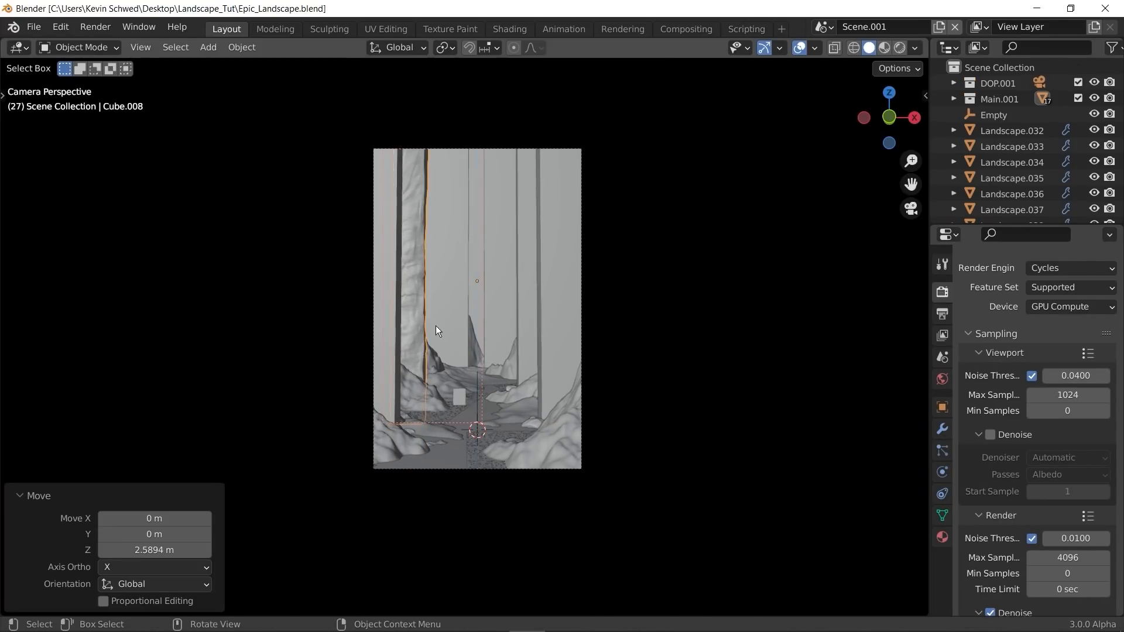
Step: Duplicate the sculpted pillar about 5.3 m toward the camera along Y and delete the plain pillar it replaces
middle_click_drag(437, 331, 439, 362)
middle_click_drag(439, 362, 442, 406, "shift")
key("shift+d")
key("y")
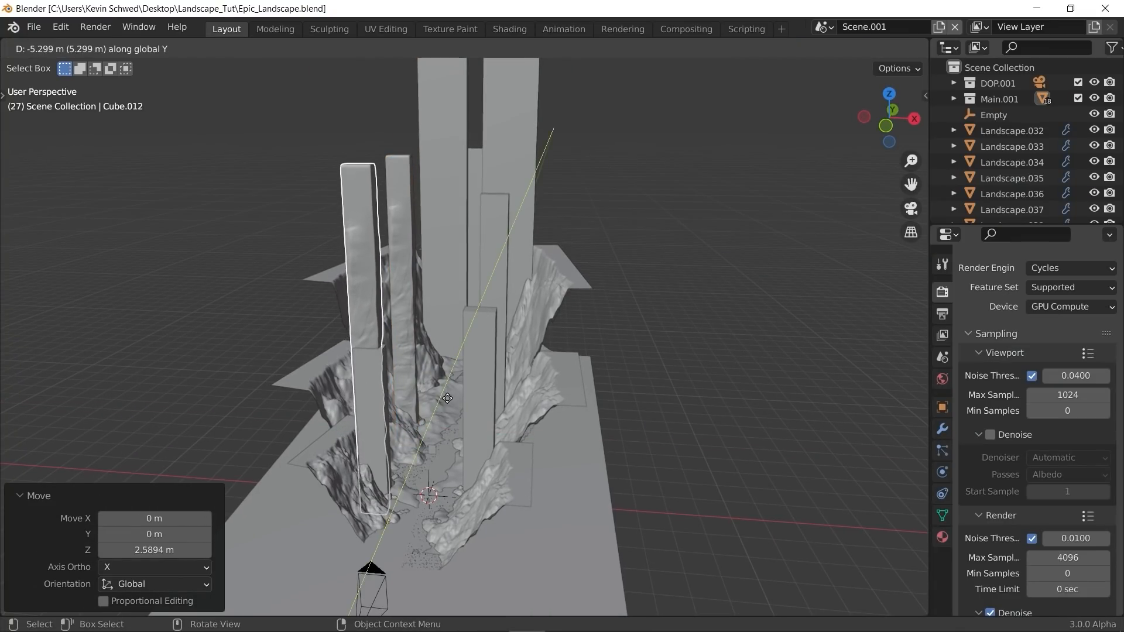
left_click(447, 398)
left_click(379, 375)
key("Delete")
Step: Duplicate the front sculpted pillar along X to the opposite side of the path and delete the plain pillar there
left_click(376, 353)
key("shift+d")
key("x")
left_click(468, 382)
left_click(466, 385)
key("Delete")
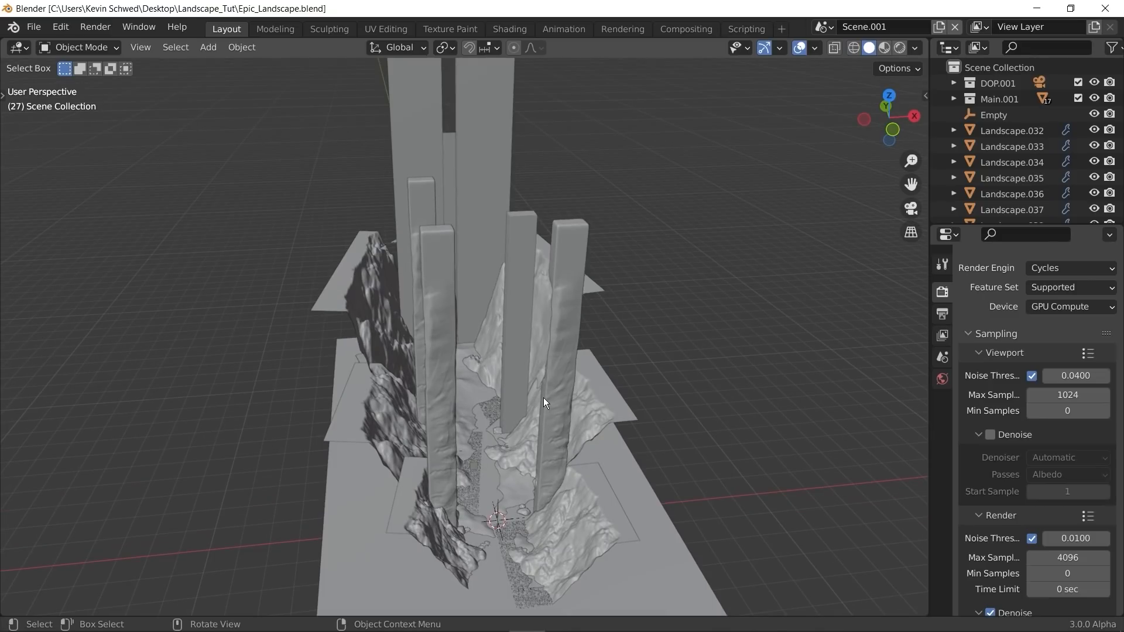
Step: Duplicate that pillar farther back along Y, mirror the copy with an X scale of -1 and move it into place
left_click(552, 399)
key("shift+d")
key("y")
left_click(556, 372)
scroll(577, 398, "up", 3)
middle_click_drag(582, 406, 489, 394, "shift")
type("sx-1")
key("Return")
key("g")
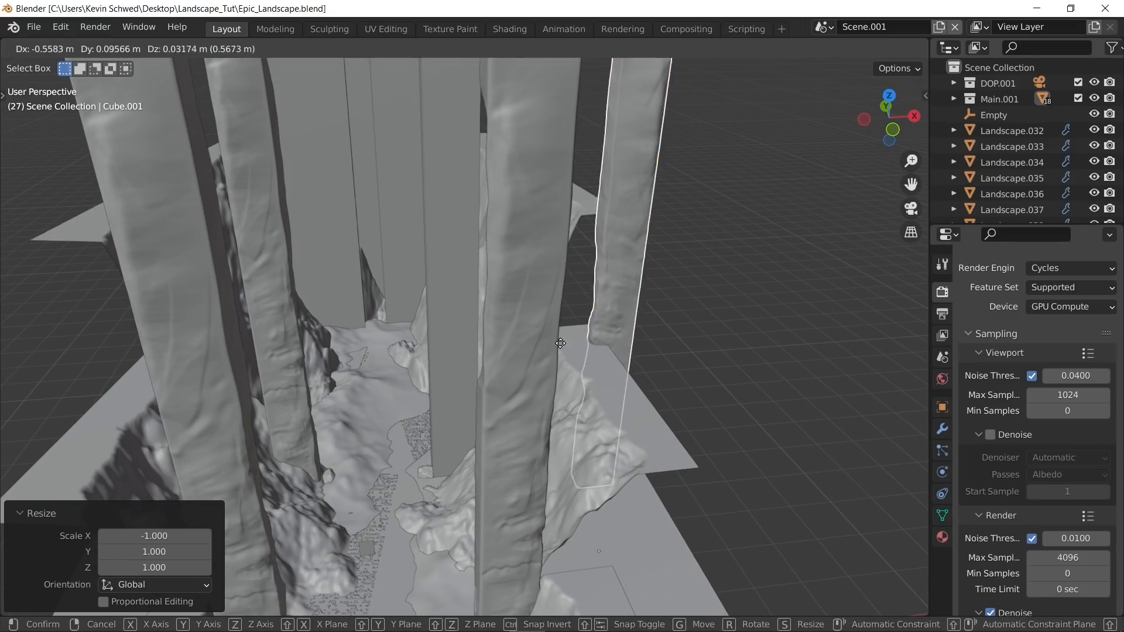
left_click(434, 351)
Step: Lower the mirrored pillar about 2.33 m along Z while judging it through the camera
scroll(434, 351, "down", 5)
key("KP_0")
key("g")
key("z")
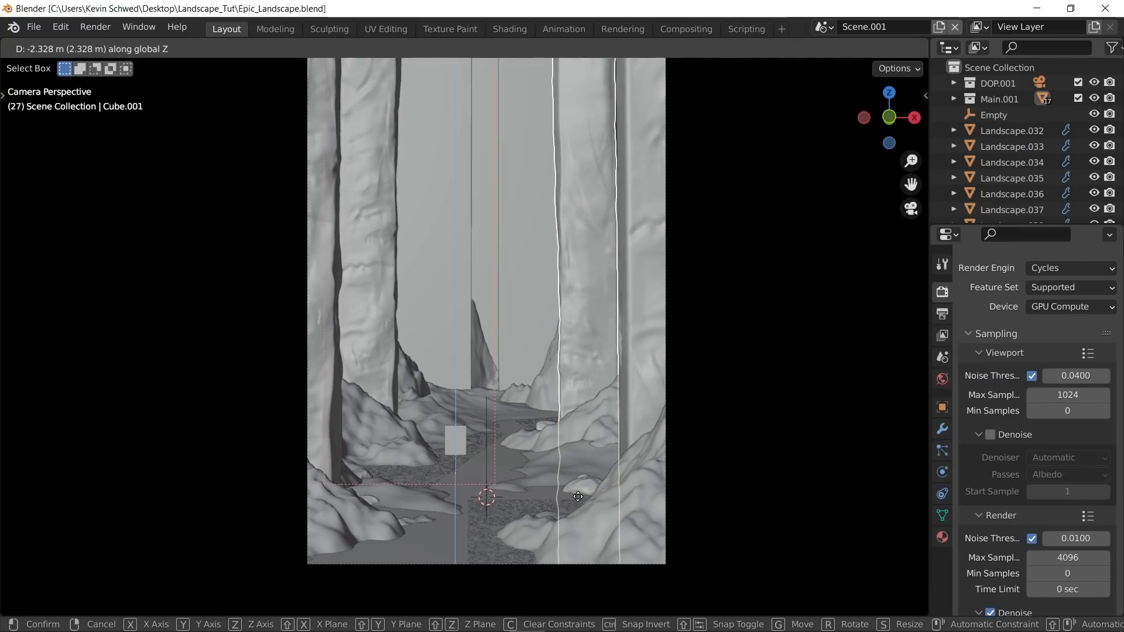
left_click(578, 496)
key("z")
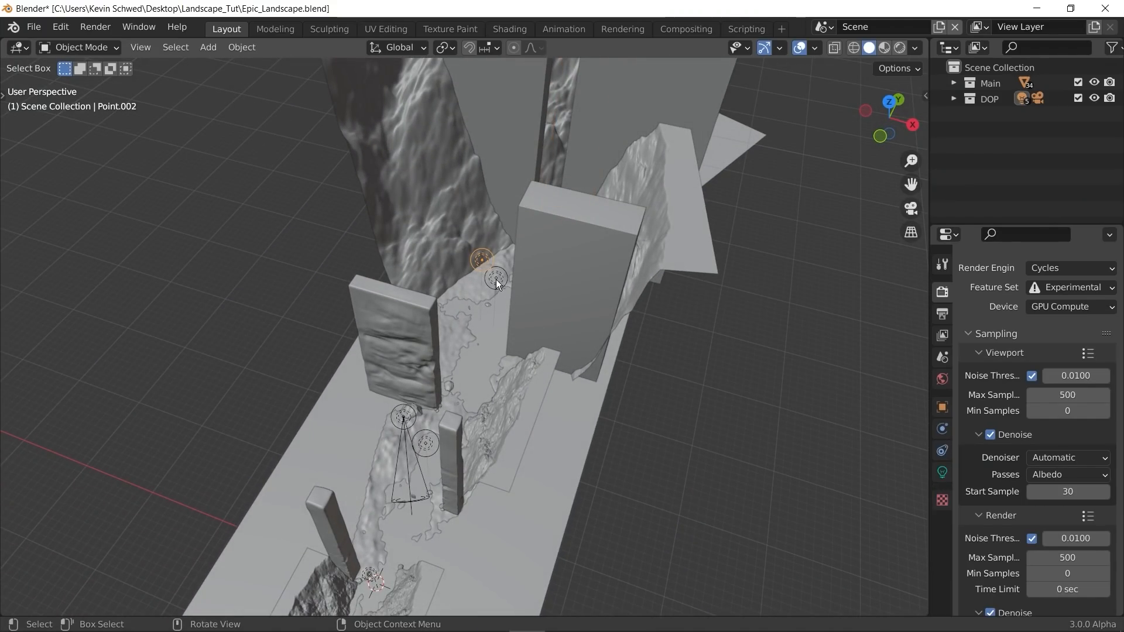
Step: Examine how the point and spot lights are placed along the path in the reference scene
left_click(496, 279)
middle_click_drag(521, 360, 535, 383)
left_click(431, 443)
middle_click_drag(428, 543, 421, 474, "shift")
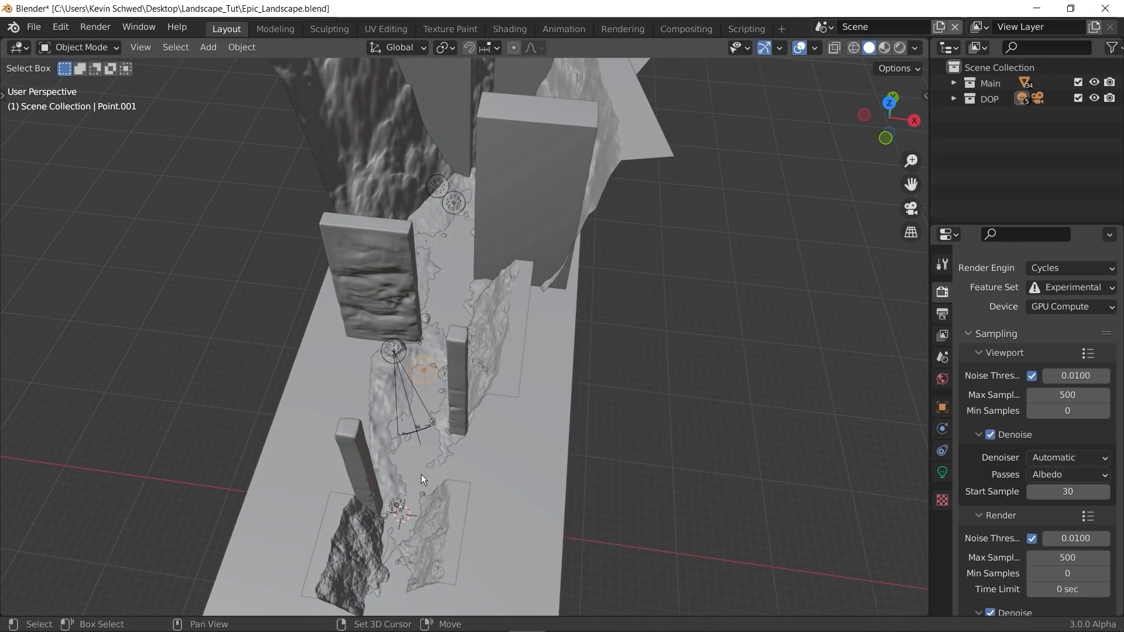
left_click(394, 506)
middle_click_drag(395, 511, 431, 284, "ctrl")
left_click(398, 252)
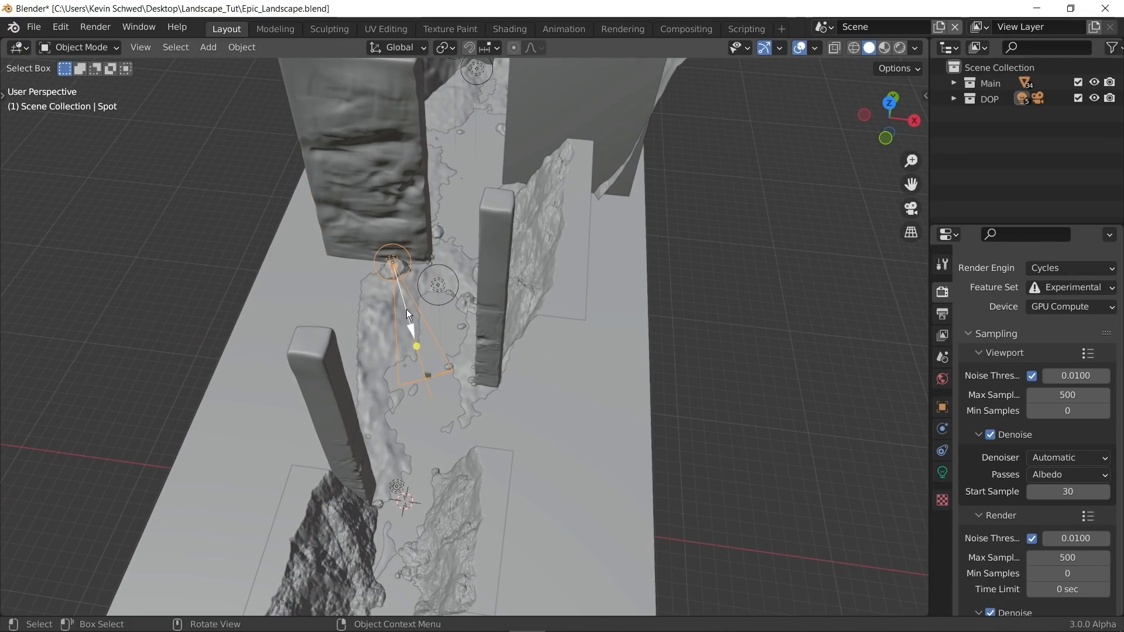
scroll(407, 313, "up", 5)
scroll(393, 388, "up", 3)
middle_click_drag(393, 388, 522, 346, "shift")
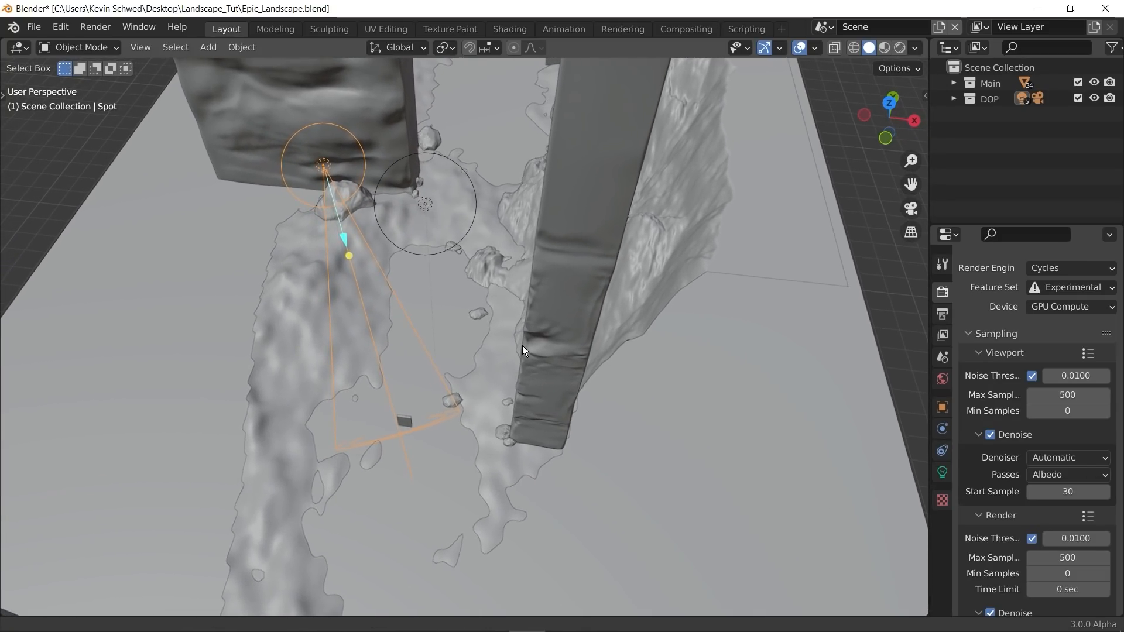
Step: Return to Scene.001 and add a point light at the world origin
left_click(824, 27)
left_click(852, 68)
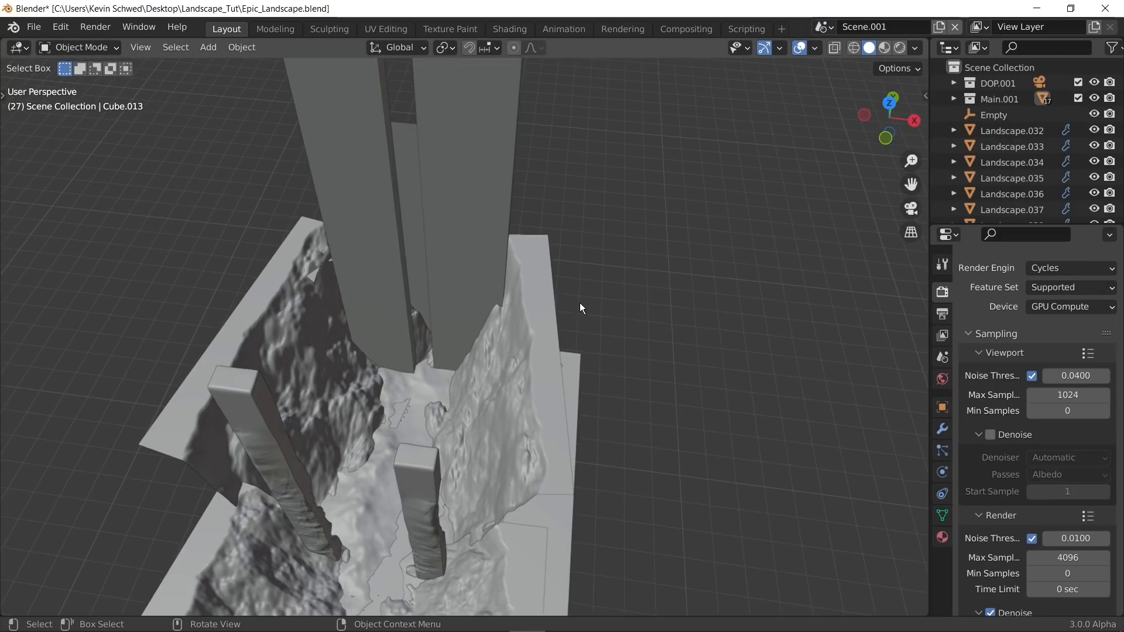
scroll(573, 258, "down", 3)
scroll(799, 281, "down", 4)
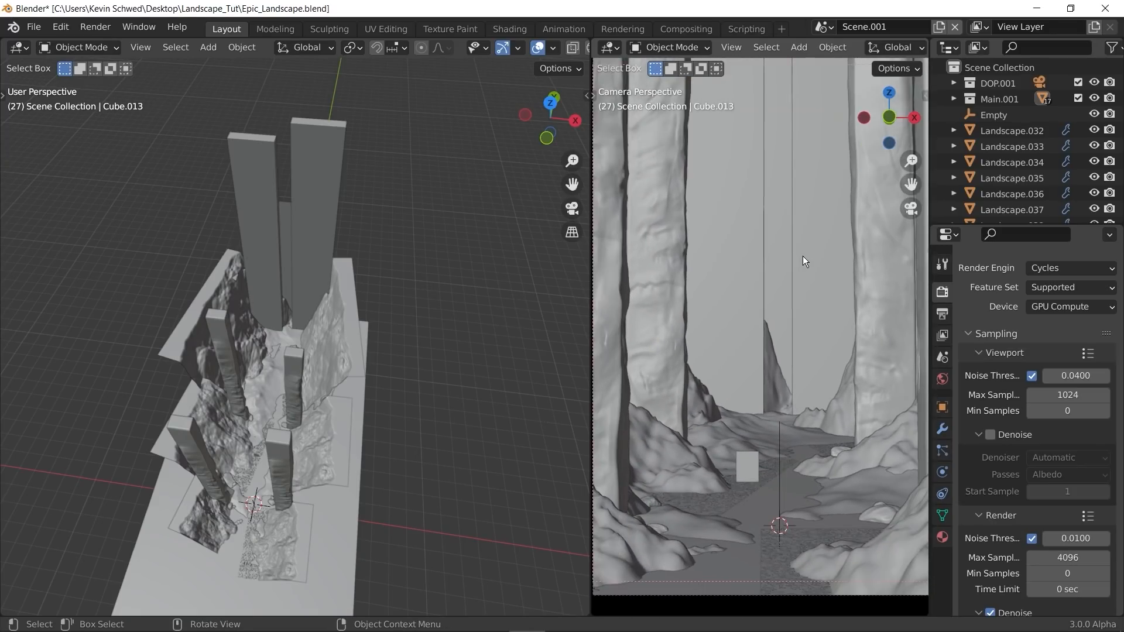
scroll(281, 369, "up", 2)
key("shift+a")
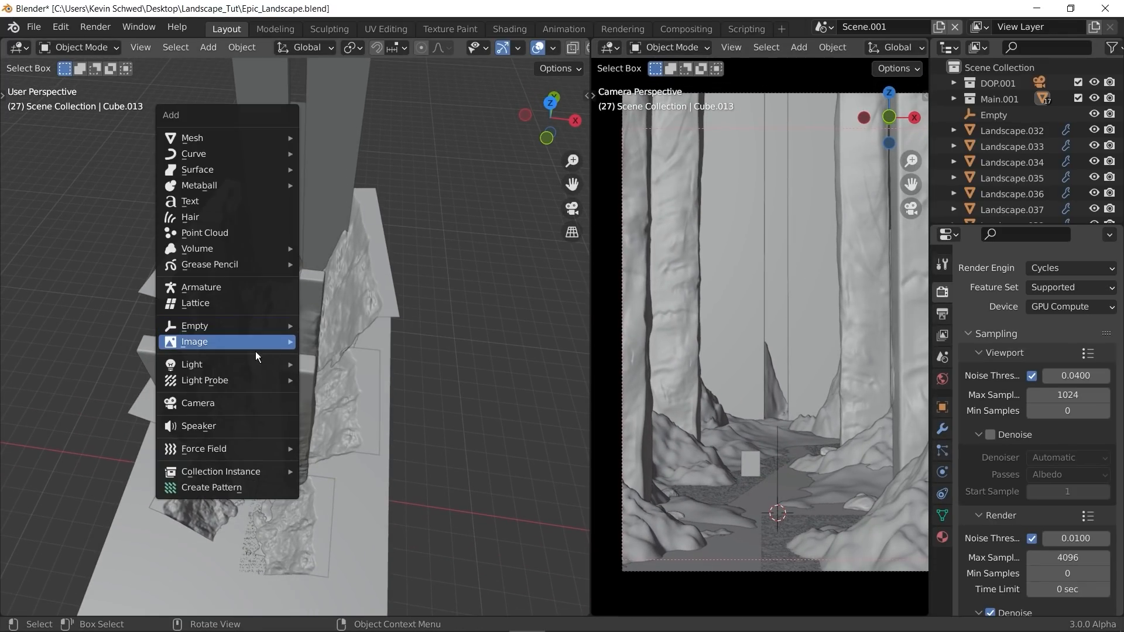
mouse_move(275, 364)
left_click(352, 360)
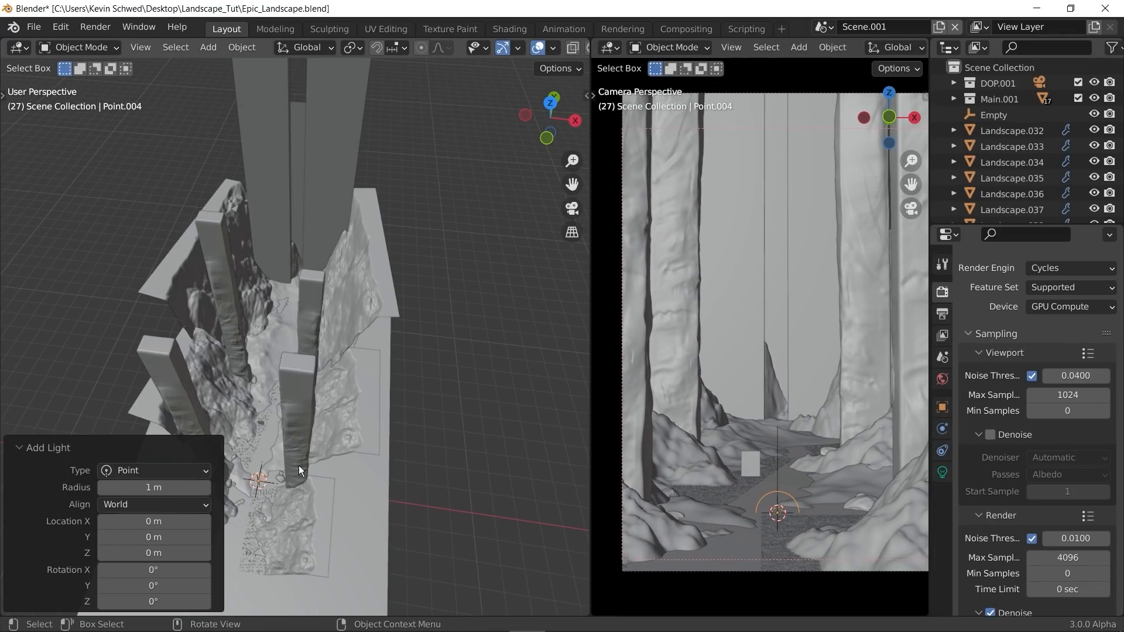
Step: Raise the new point light about 1.39 m along Z above the path
scroll(298, 473, "up", 3)
middle_click_drag(299, 472, 321, 394)
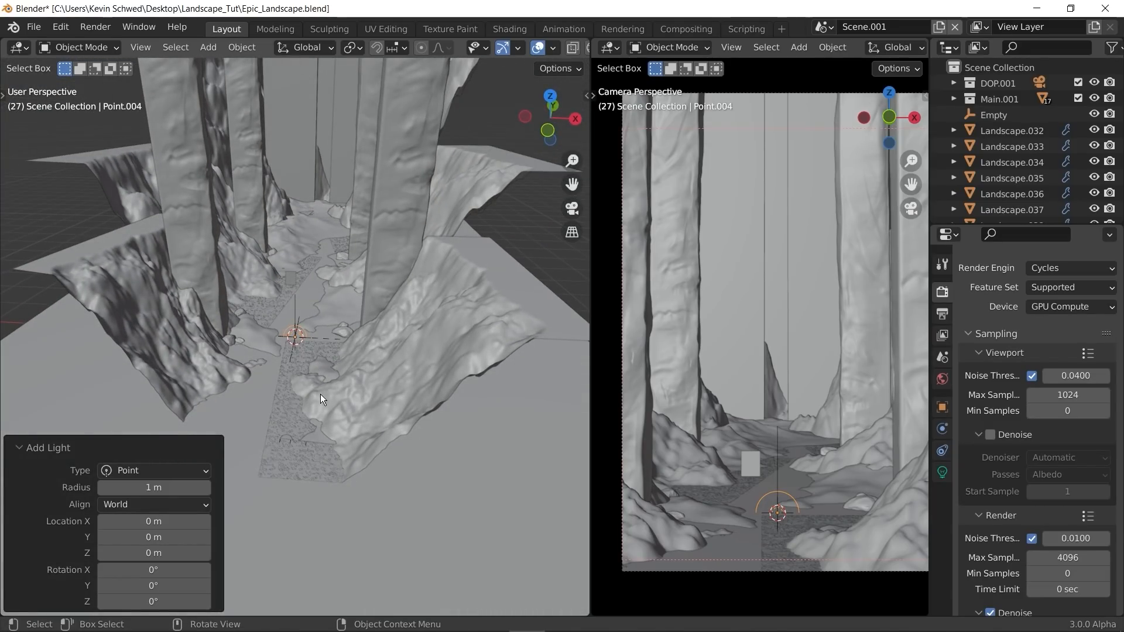
key("g")
key("z")
left_click(905, 241)
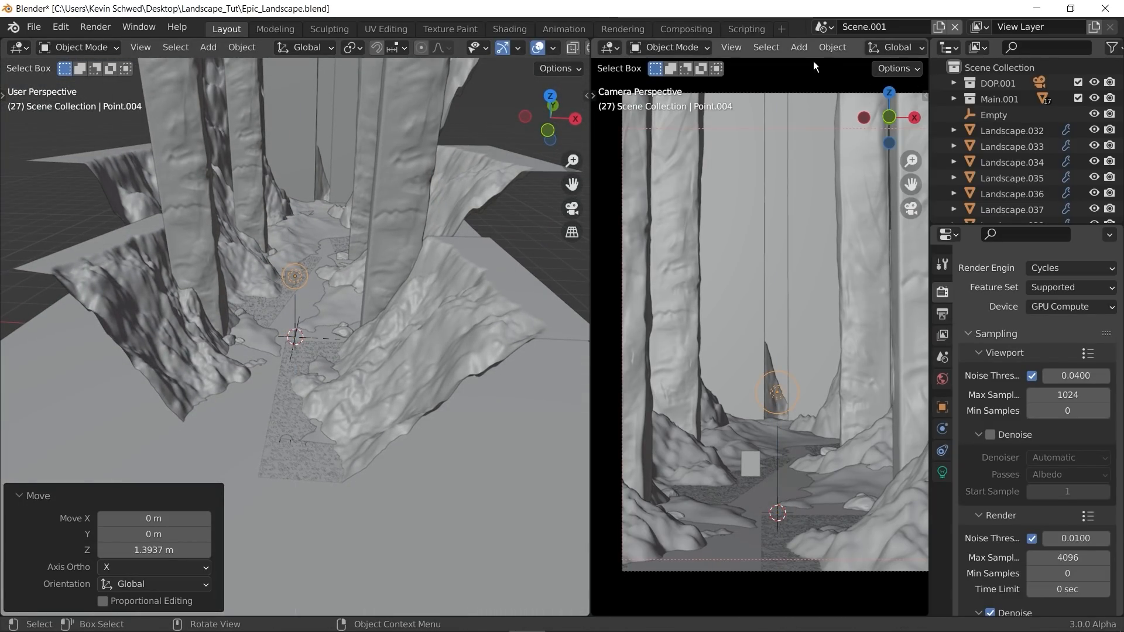
scroll(902, 49, "down", 2)
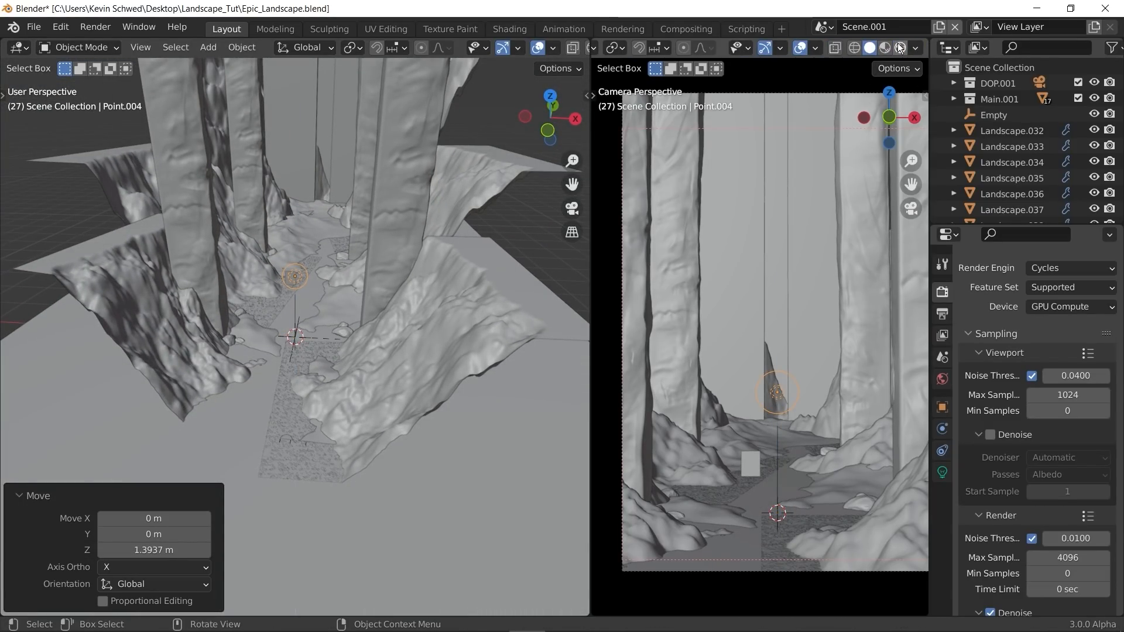
Step: Preview the camera view rendered, adjust the point light's height and set its power to 2.9 W
left_click(900, 48)
middle_click_drag(420, 427, 377, 366)
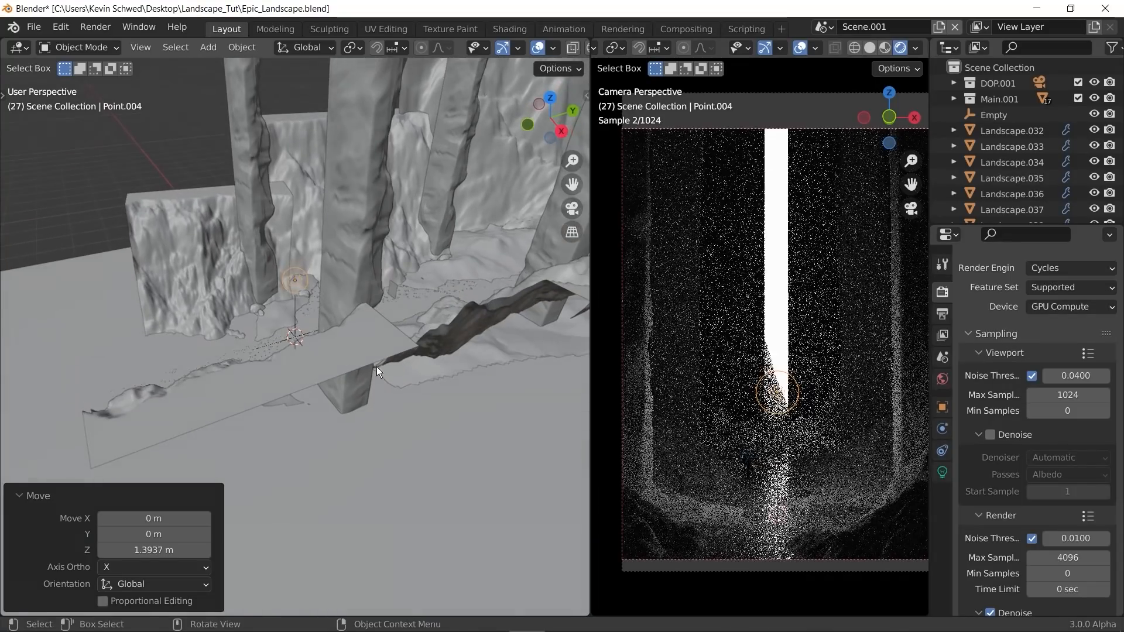
key("g")
key("z")
left_click(378, 283)
left_click(941, 473)
left_click_drag(1060, 400, 1019, 400)
Step: Reposition the point light over the path between the front pillars and lower it about 0.76 m along Z
middle_click_drag(380, 389, 433, 426)
key("g")
left_click(336, 290)
key("g")
left_click(348, 288)
key("g")
key("z")
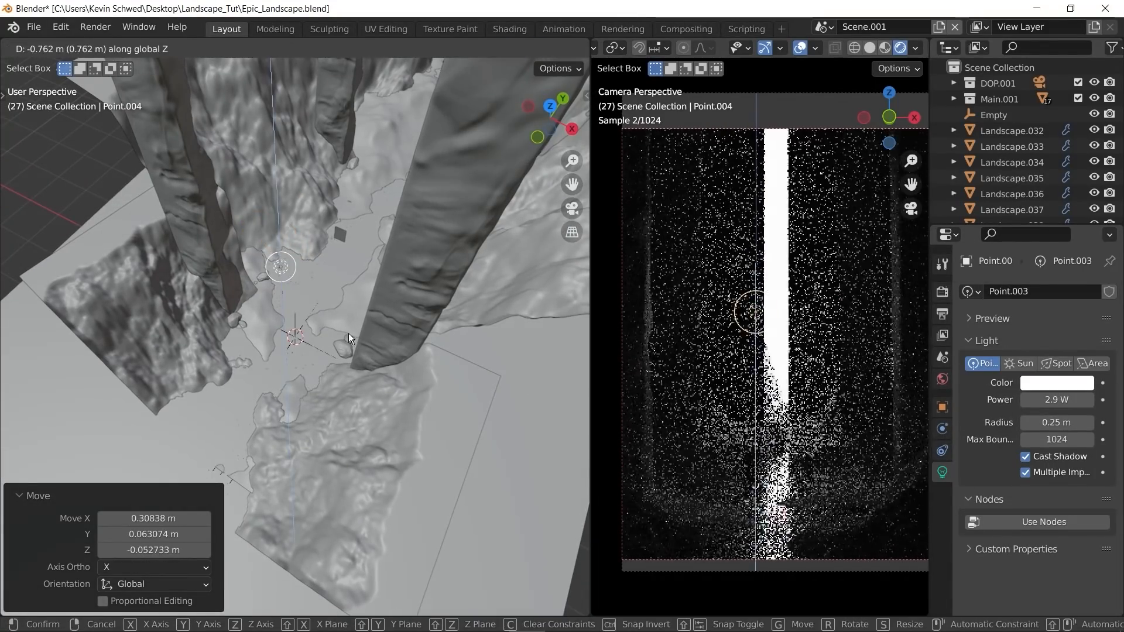
left_click(348, 333)
Step: Duplicate the point light and place the copy deeper in the canyon, above the path near the rear pillars
key("shift+d")
middle_click_drag(348, 333, 328, 410)
left_click(346, 348)
key("g")
left_click(352, 258)
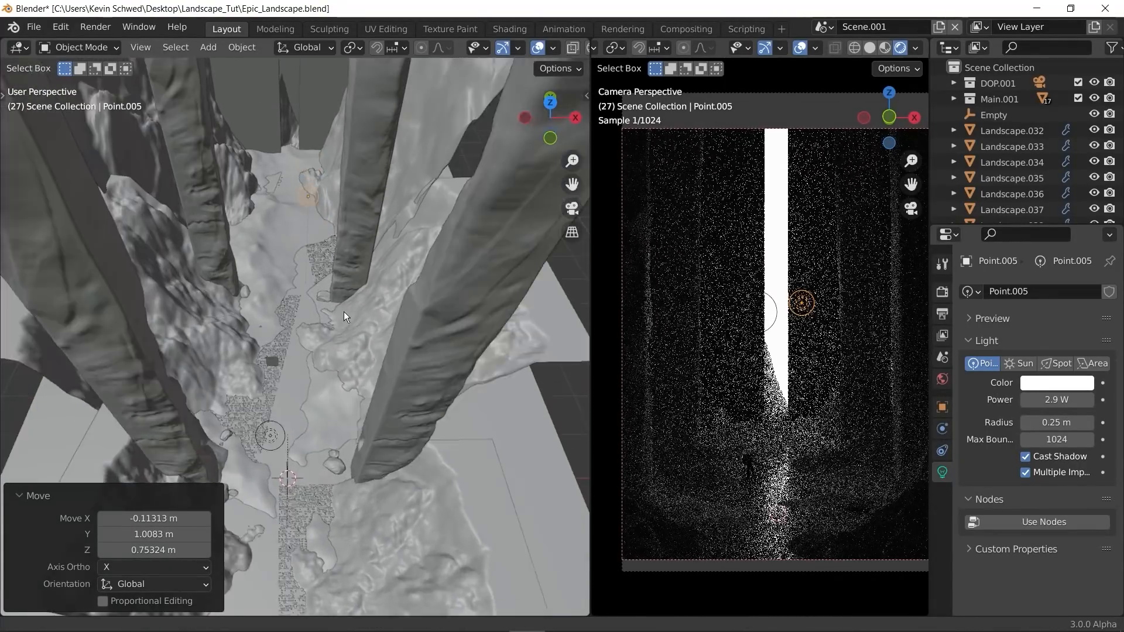
Step: Duplicate the rear point light and fine-tune the new copy's position farther back in the canyon
middle_click_drag(343, 312, 346, 363)
key("shift+d")
left_click(346, 286)
key("g")
left_click(363, 284)
middle_click_drag(364, 281, 355, 182)
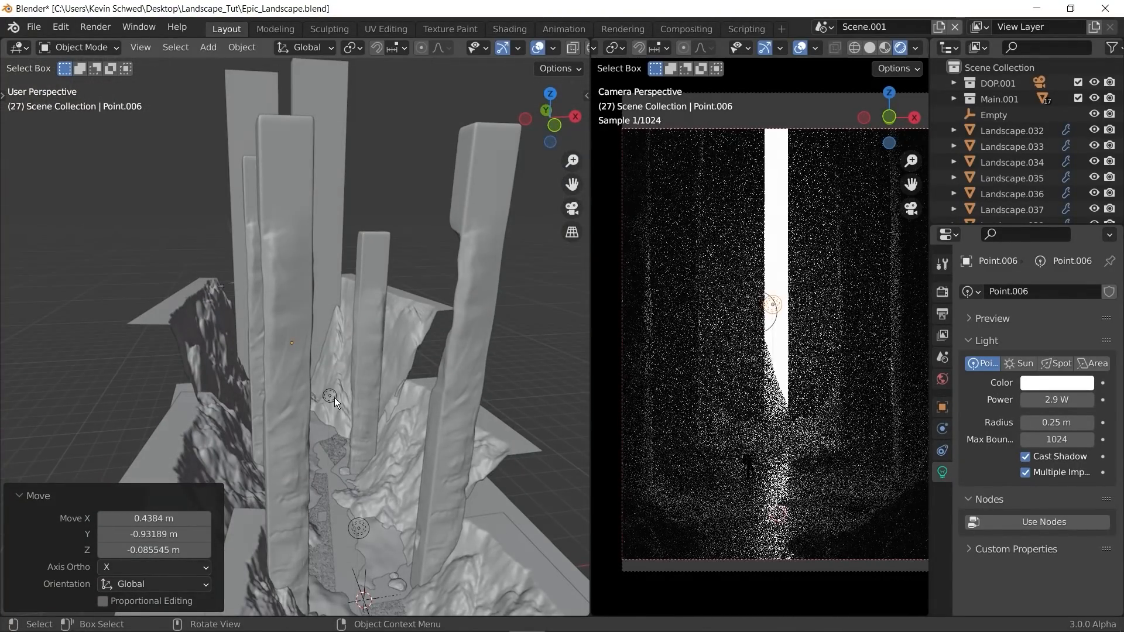
left_click(334, 398)
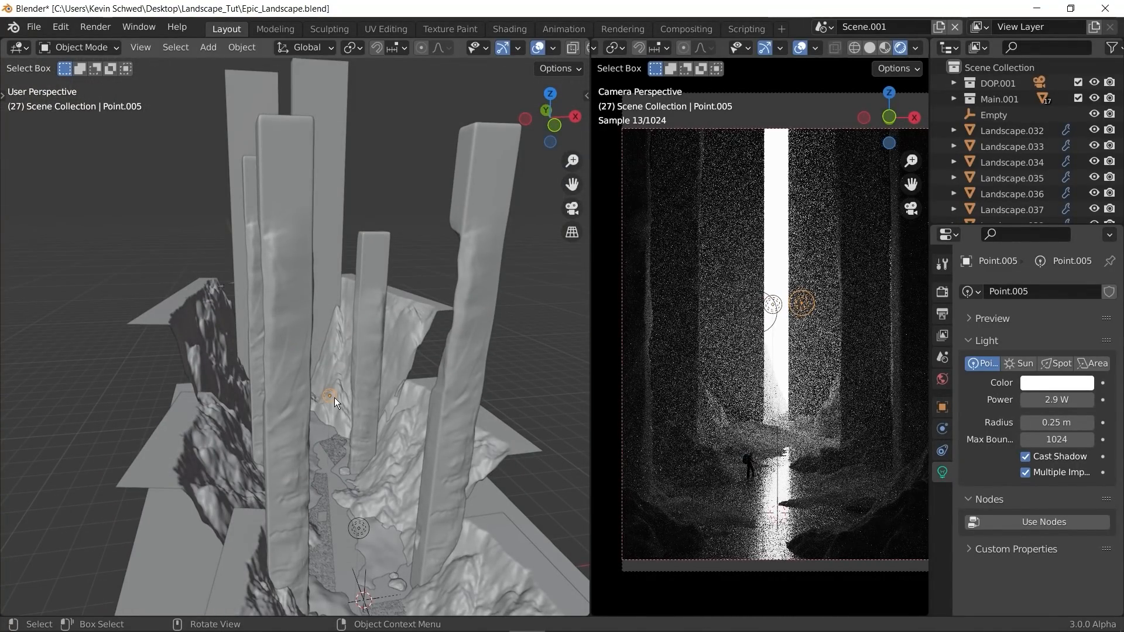
Step: Move the wanderer figure about 0.07 m along X and frame it in the working view
left_click(753, 469)
key("g")
key("x")
left_click(757, 468)
key("KP_Decimal")
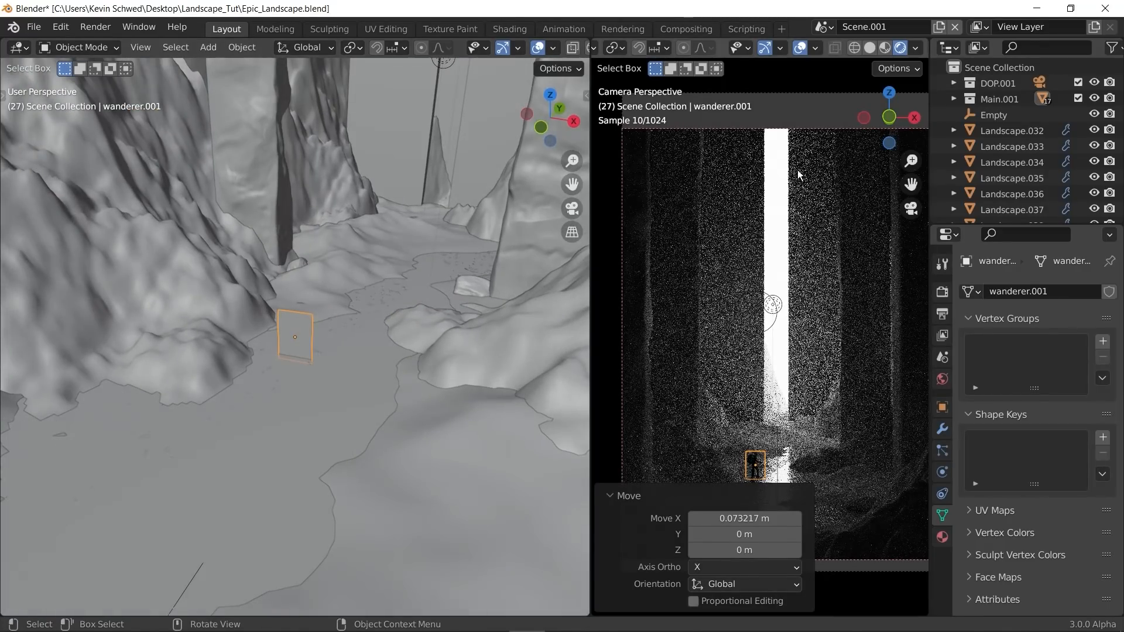
Step: Add a spot light and raise it about 2.33 m along Z
key("shift+a")
mouse_move(205, 358)
left_click(291, 393)
key("KP_Decimal")
key("g")
key("z")
middle_click_drag(291, 394, 304, 513)
left_click(307, 404)
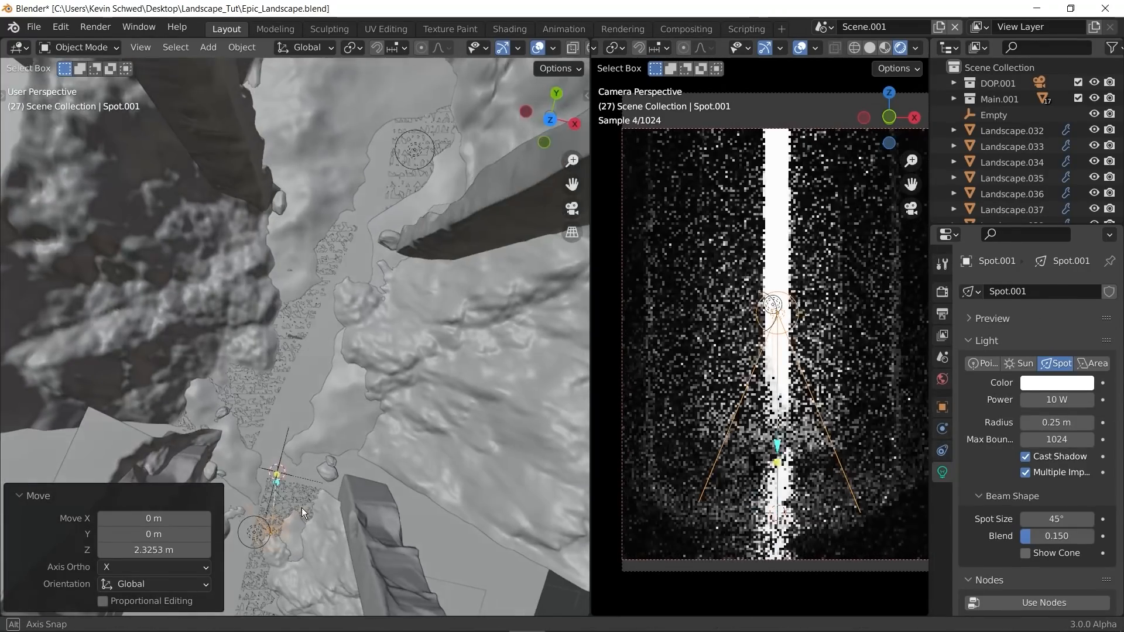
Step: Move the spot light up the path behind the wanderer and tilt it with a free rotation to aim at the figure
key("g")
left_click(299, 285)
middle_click_drag(299, 285, 276, 220)
key("r")
key("r")
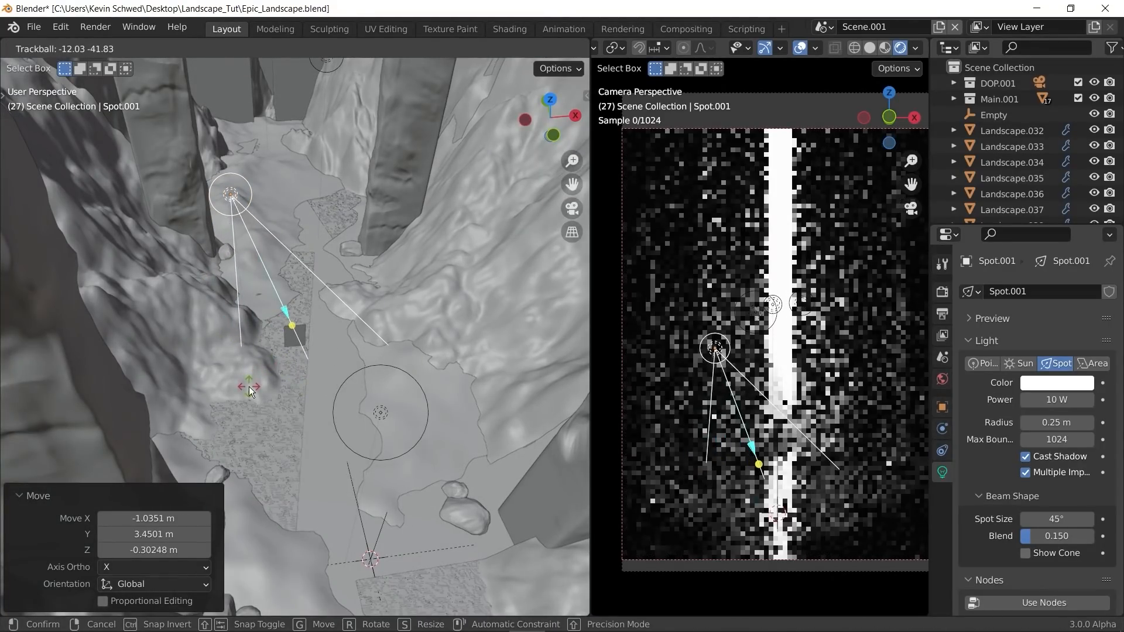
left_click(249, 391)
scroll(339, 433, "up", 4)
key("g")
left_click(341, 414)
Step: Set the spot light's power to 114.2 W and limit the rendered camera view to a region around the wanderer
left_click_drag(1056, 399, 1101, 400)
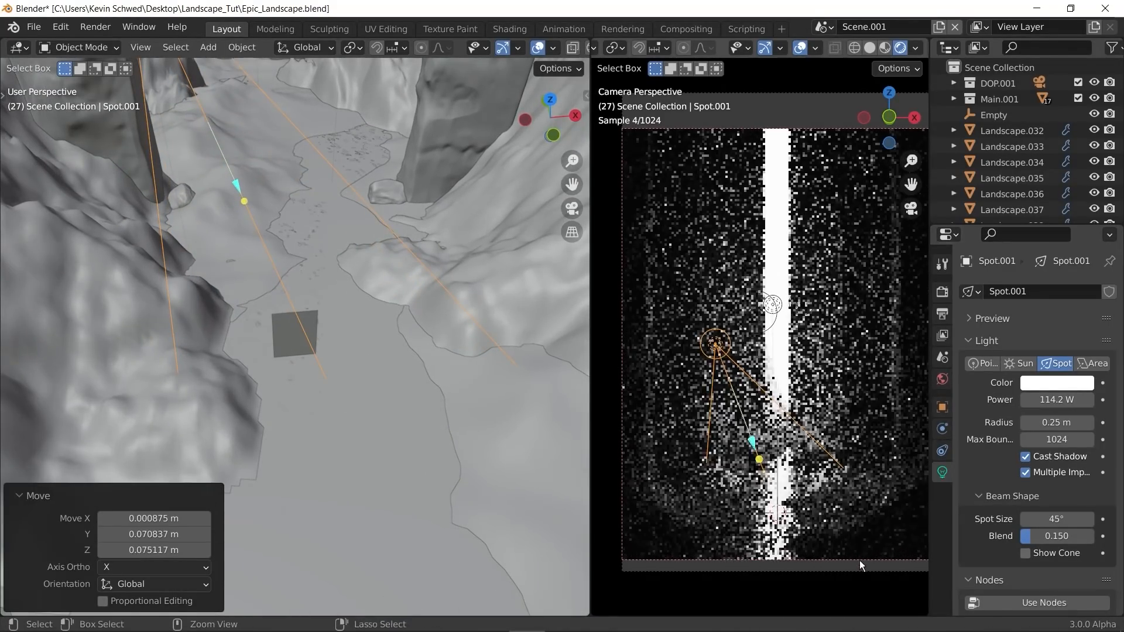
key("ctrl+b")
left_click_drag(864, 525, 606, 326)
Step: Raise the spot light about 0.29 m along Z and shift it farther back along Y
key("g")
key("z")
left_click(251, 328)
key("g")
key("y")
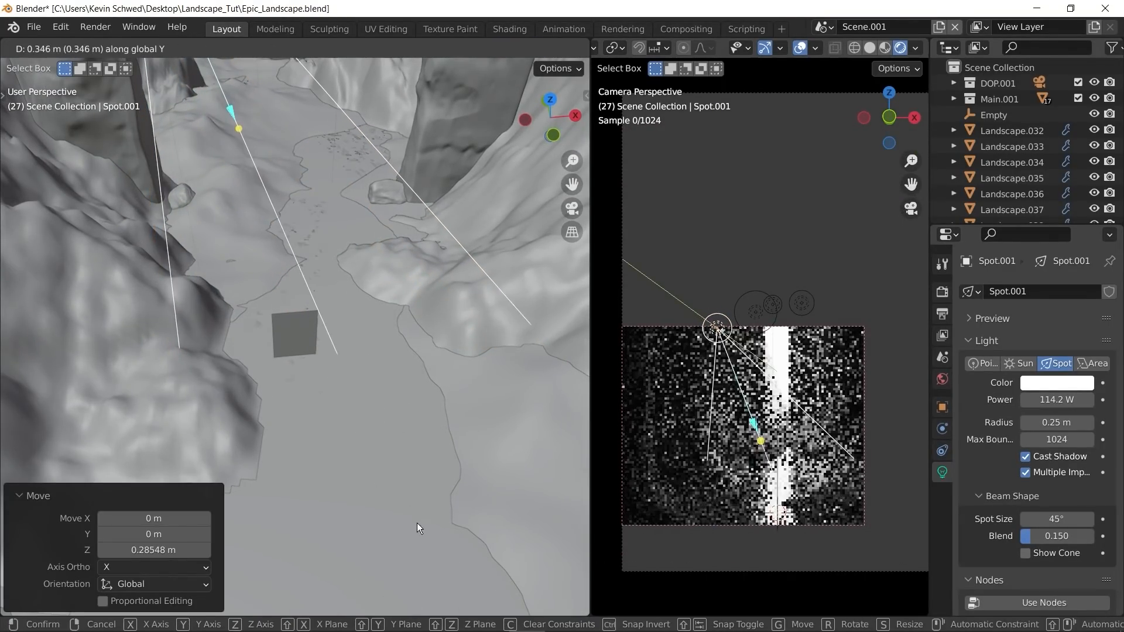
left_click(419, 528)
Step: Rotate the spot light by -2.28° in the view to refine its aim
middle_click_drag(419, 528, 353, 453)
key("r")
left_click(398, 442)
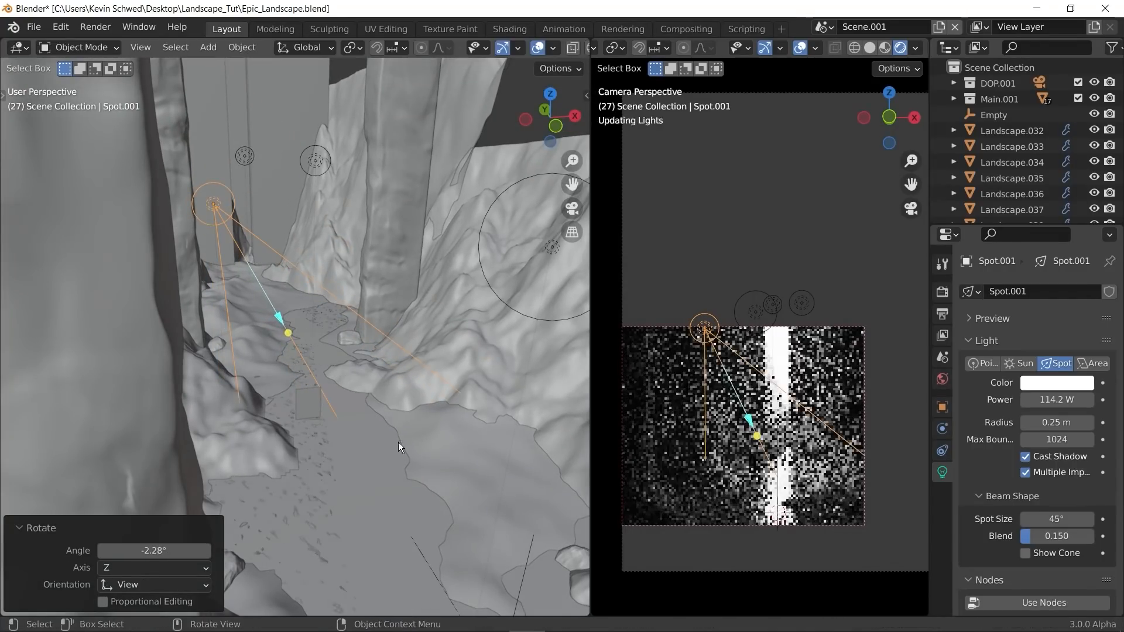
left_click(514, 403)
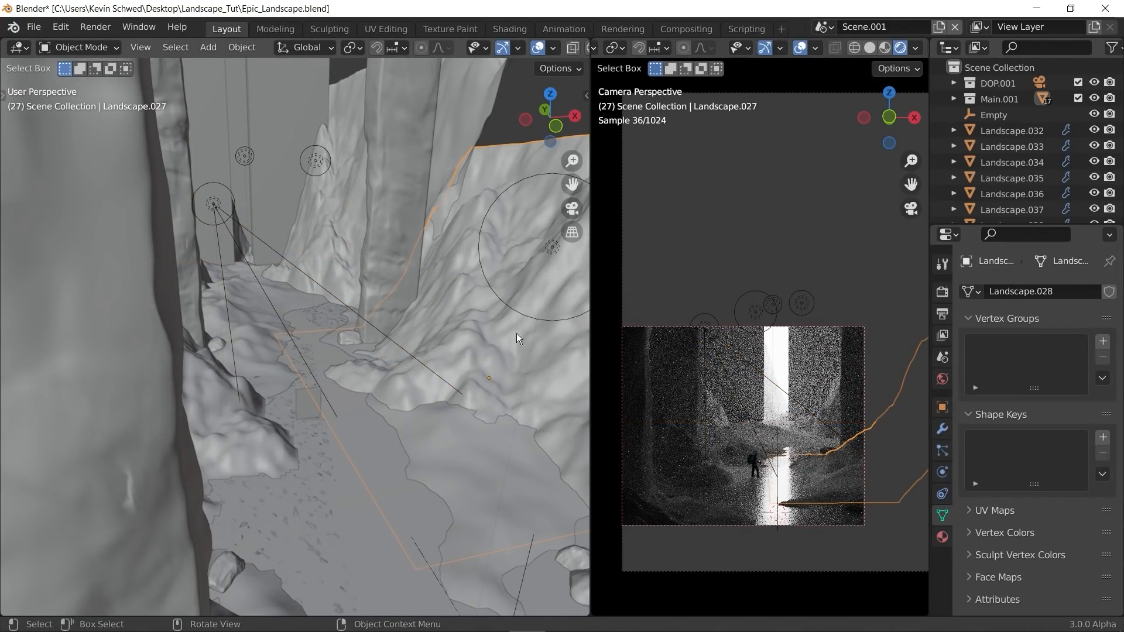
Step: Add a cube to the canyon scene and raise it about 1.08 m along Z in front view
left_click(556, 142)
middle_click_drag(425, 329, 387, 395)
scroll(388, 396, "up", 3)
key("shift+a")
mouse_move(265, 122)
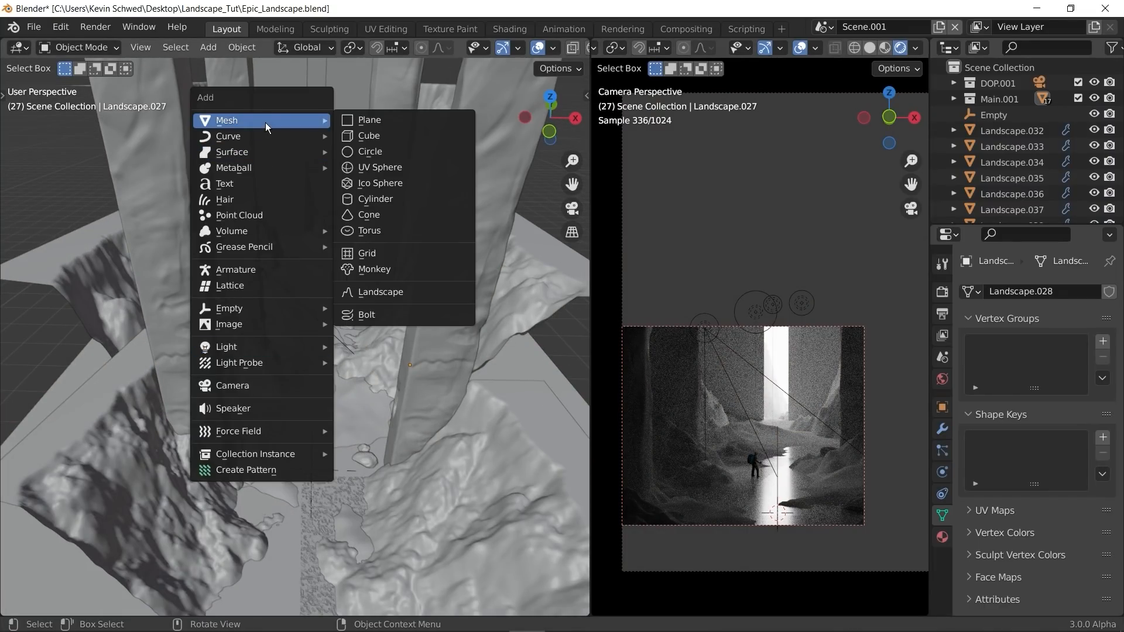
left_click(367, 136)
key("KP_1")
scroll(369, 408, "up", 2)
key("g")
key("z")
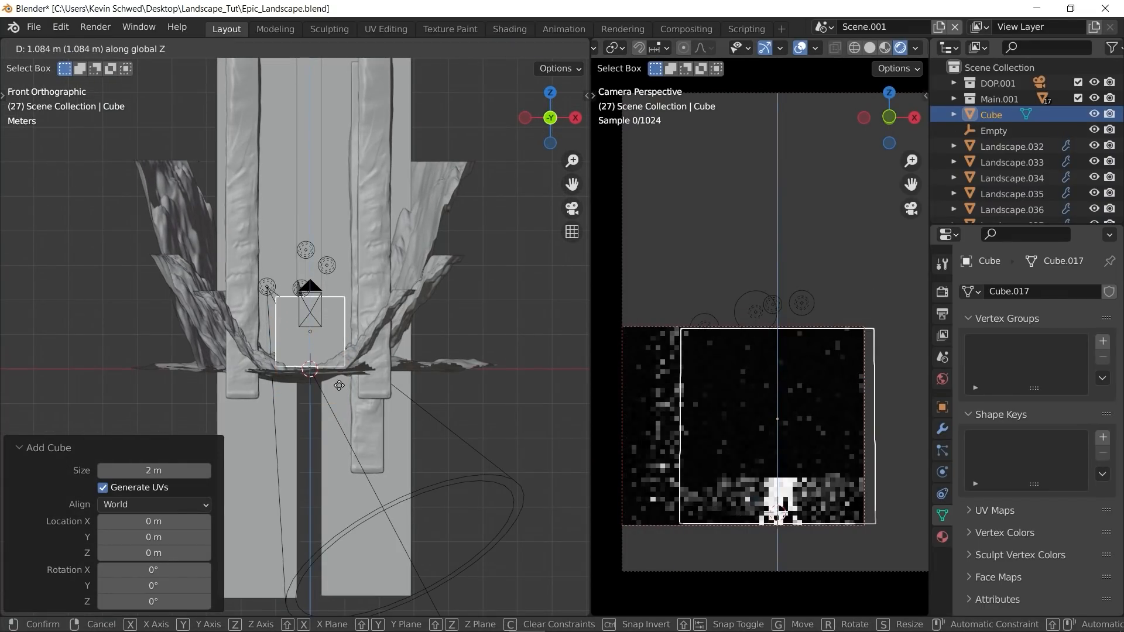
left_click(339, 385)
Step: Widen the cube by a factor of 2.316 along X to span the canyon
scroll(353, 367, "down", 2)
key("s")
key("x")
left_click(230, 400)
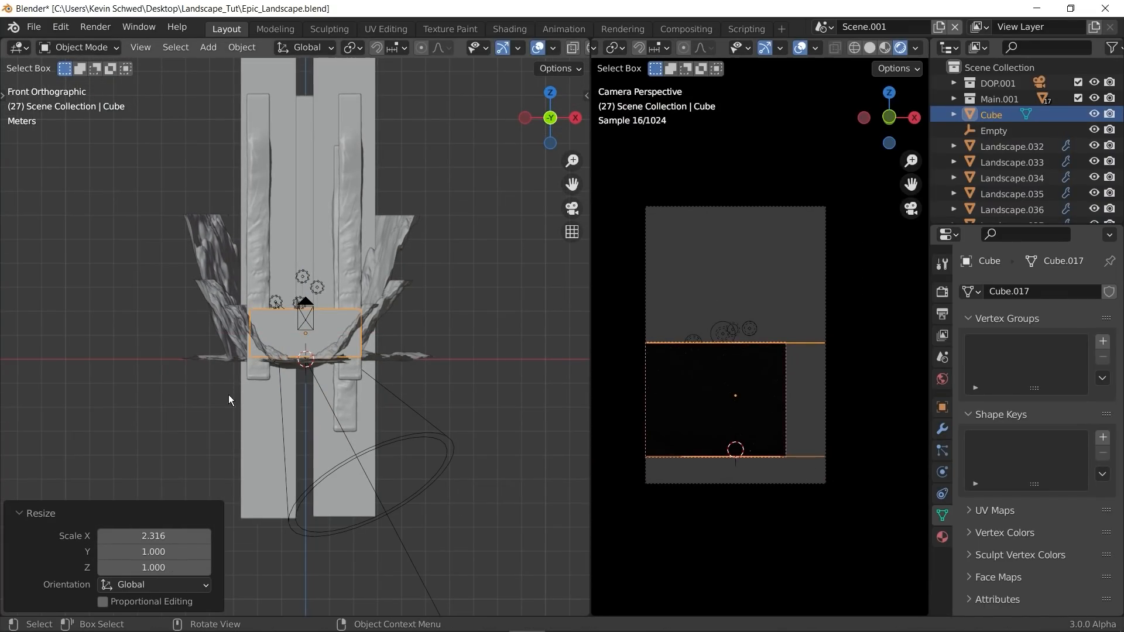
Step: Stretch the cube along Y by 11.633 and again by 1.243 to cover the canyon's length
middle_click_drag(229, 400, 410, 369)
key("s")
key("y")
left_click(175, 354)
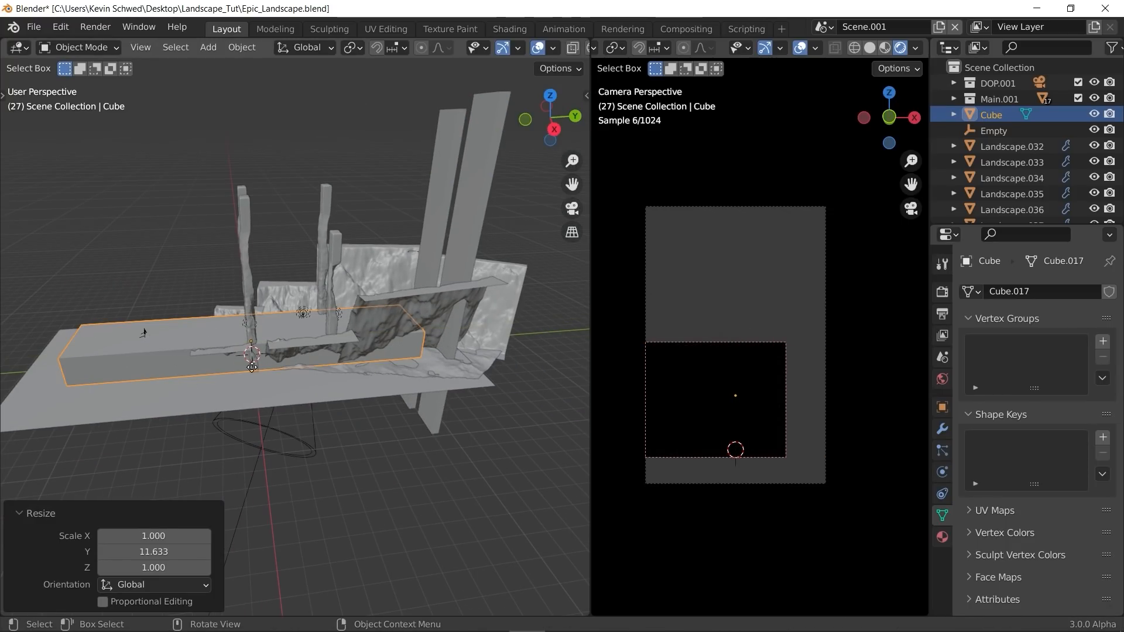
key("s")
key("y")
left_click(205, 443)
Step: Scale the cube by about 3.5 along Z and reposition it vertically over the landscape
key("s")
key("z")
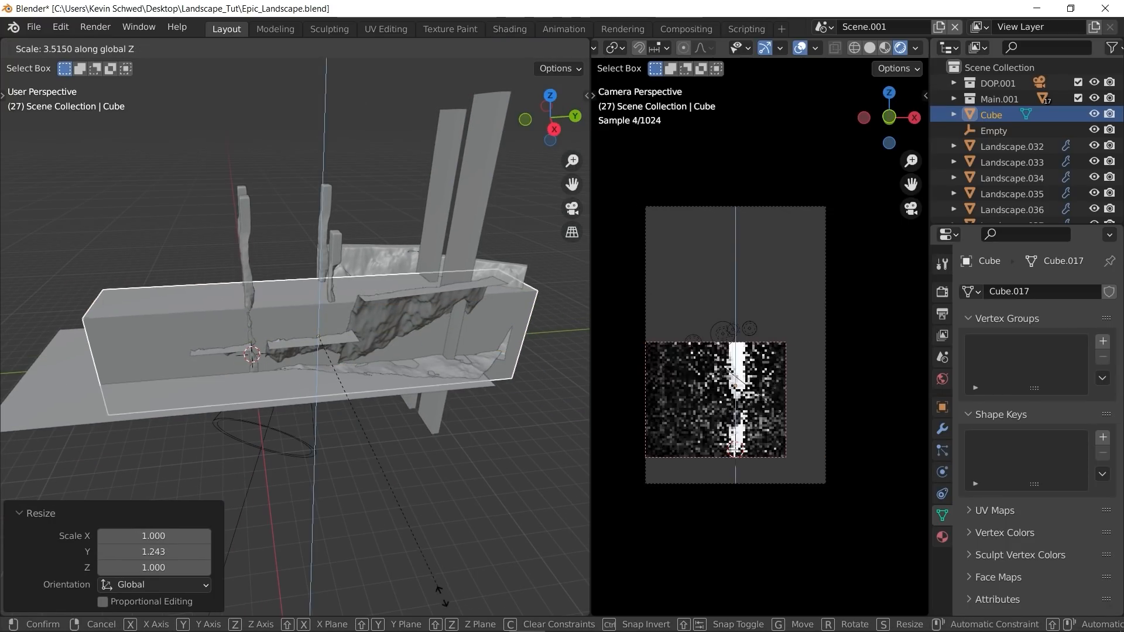
left_click(397, 6)
key("g")
key("z")
left_click(354, 309)
Step: Extend the render region to the whole camera frame and scale the cube by about 1.64 along Z
key("ctrl+b")
left_click_drag(630, 190, 839, 489)
key("s")
key("z")
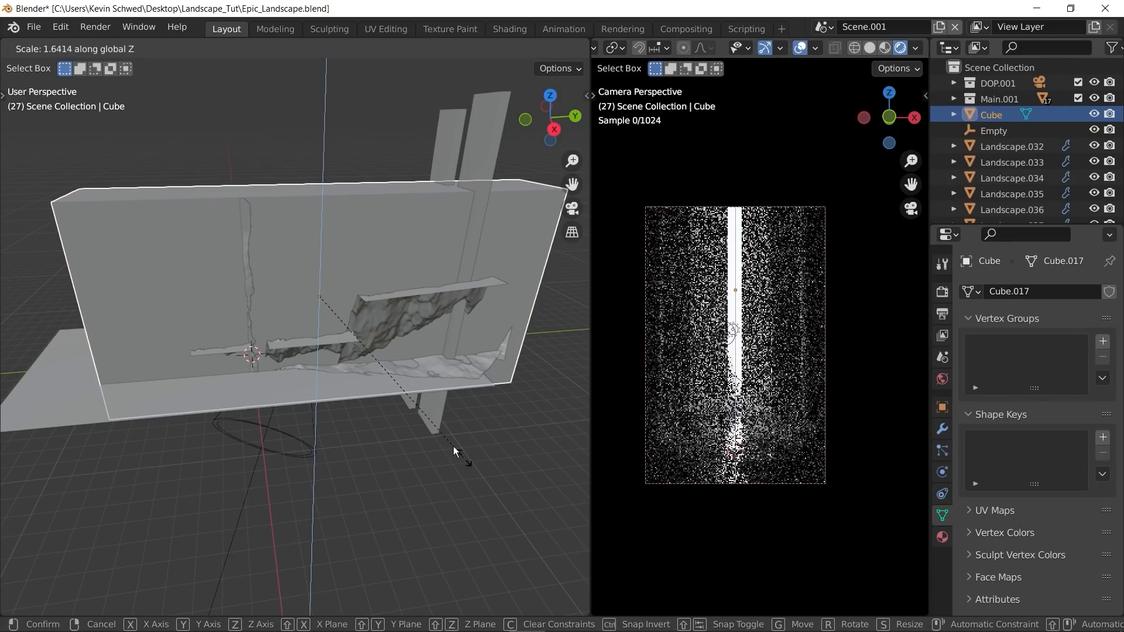
left_click(457, 451)
Step: Widen the cube by a factor of 1.467 along X and save the file
middle_click_drag(419, 427, 460, 413)
key("s")
key("x")
left_click(515, 451)
middle_click_drag(381, 358, 450, 363)
key("ctrl+s")
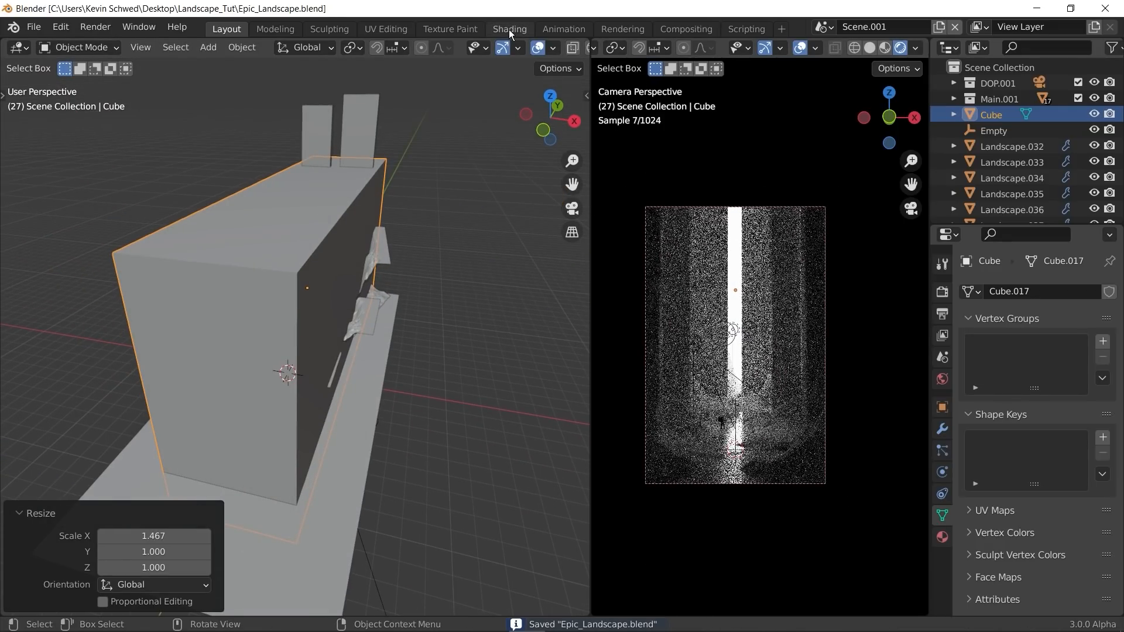
Step: Turn the modelling viewport into a Shader Editor and give the cube a new material named volume
left_click(18, 48)
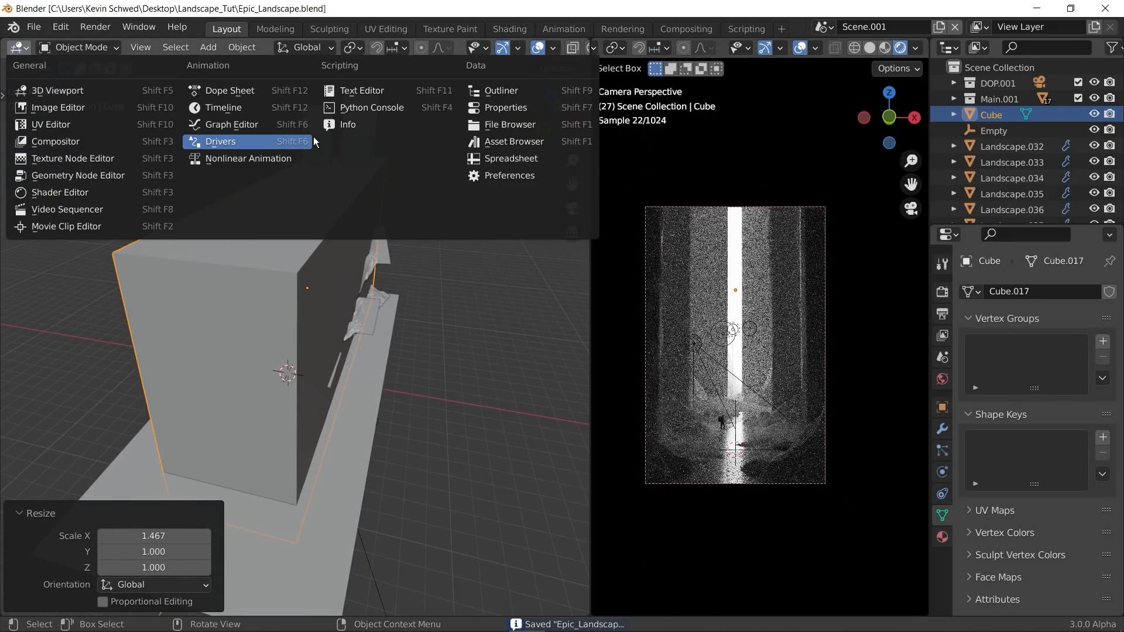
left_click(78, 193)
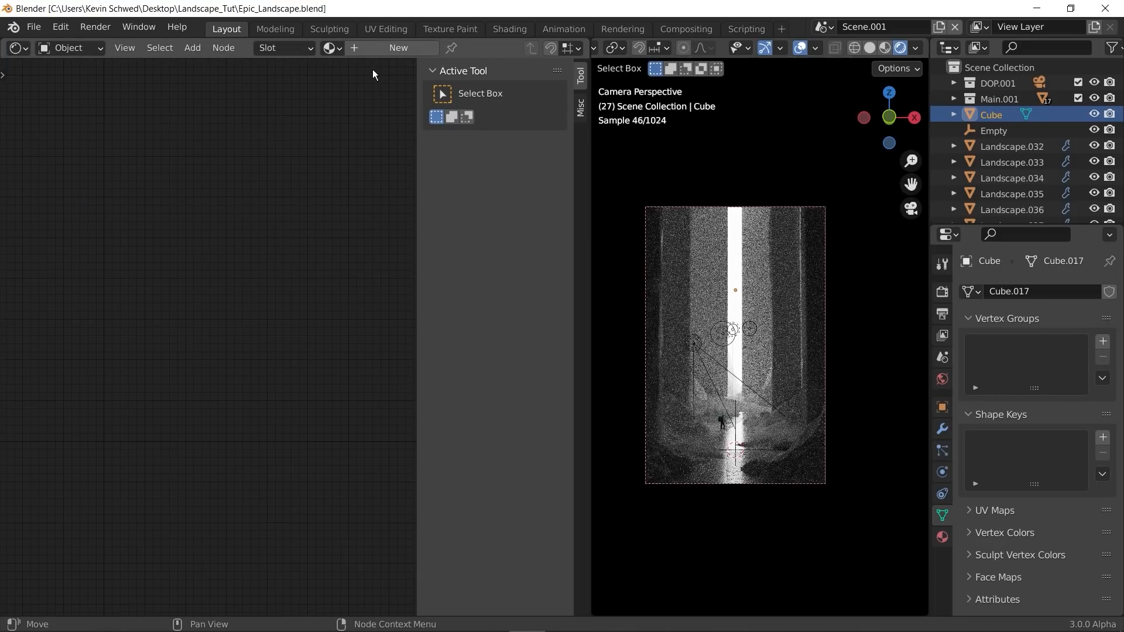
left_click(396, 48)
double_click(446, 48)
type("volume")
key("Return")
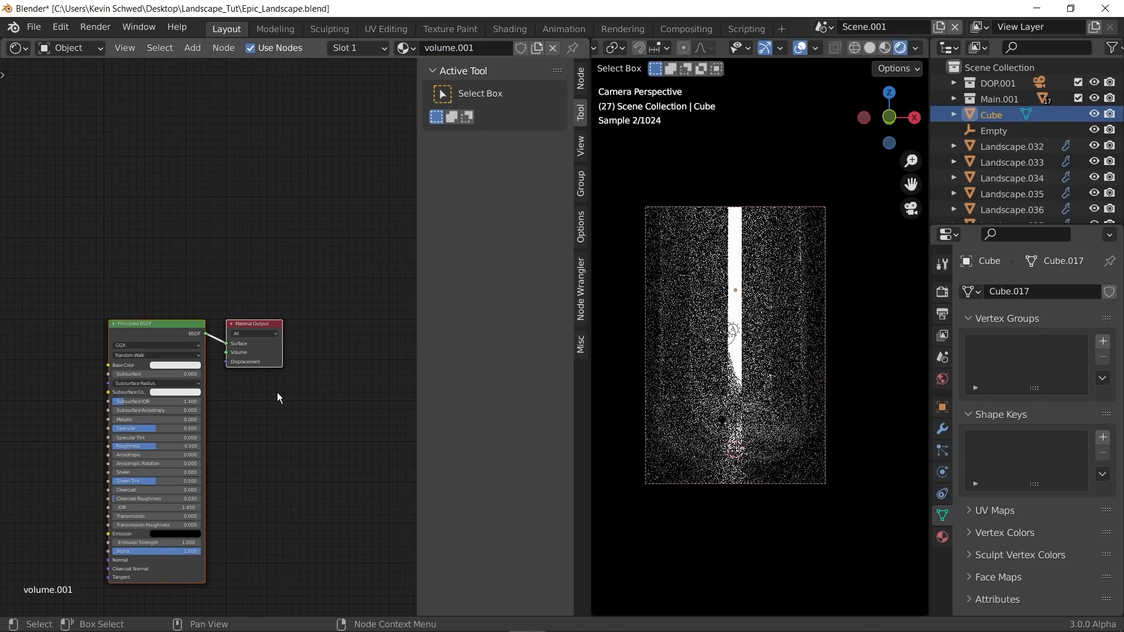
Step: Replace the Principled BSDF with a Principled Volume node and connect it to the Material Output's Volume input
left_click(145, 336)
key("x")
key("shift+a")
type("svo")
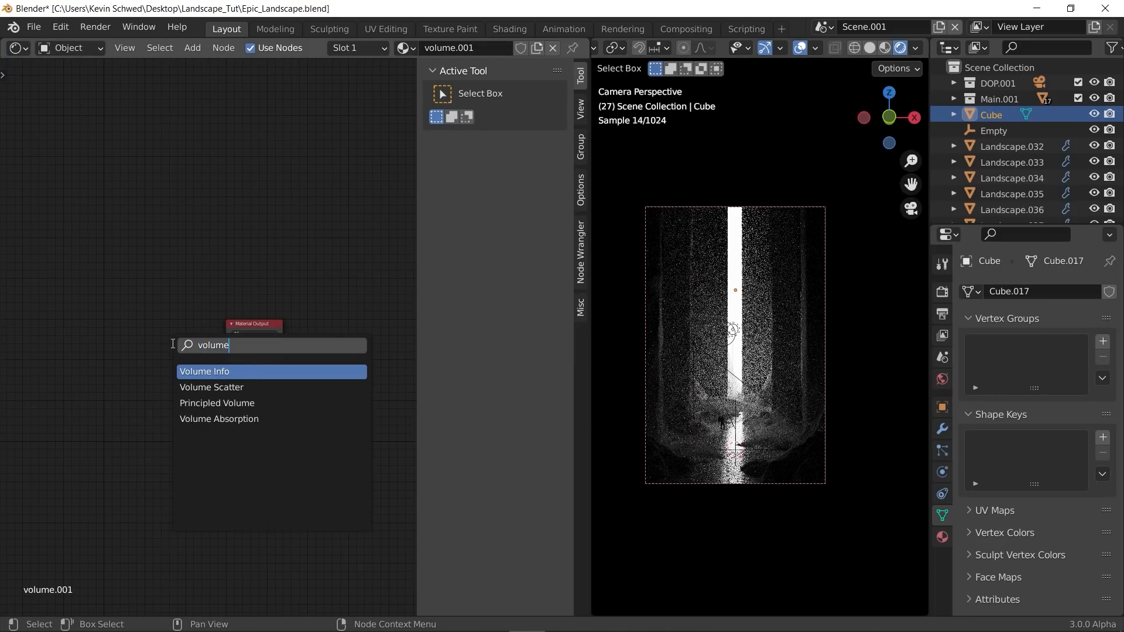
key("Return")
left_click(170, 352)
scroll(286, 412, "up", 4)
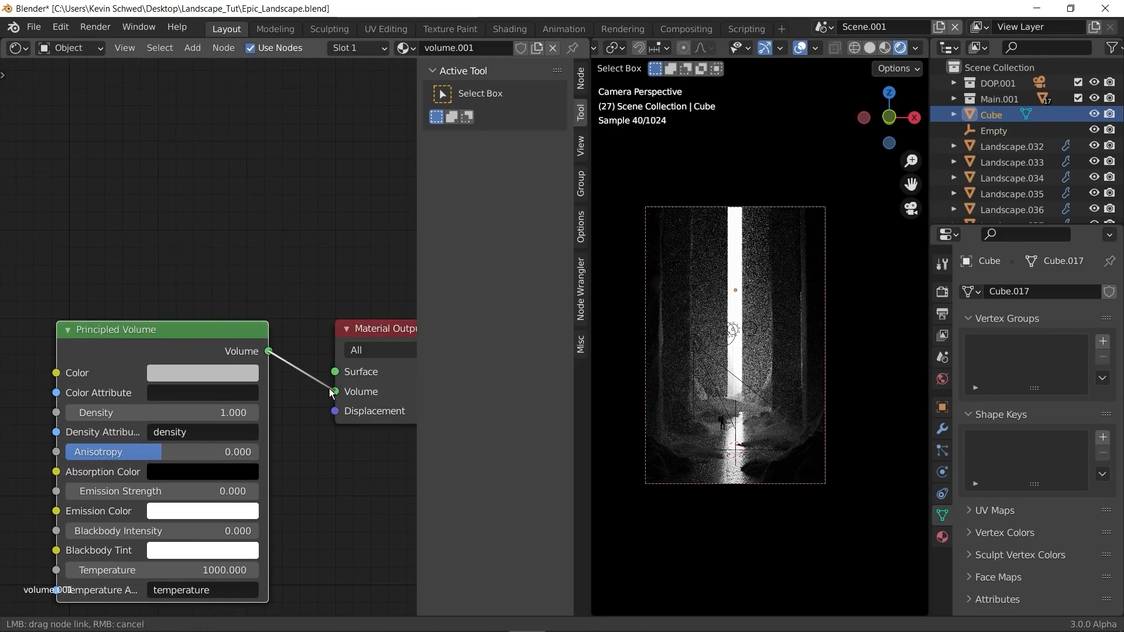
left_click_drag(332, 393, 319, 393)
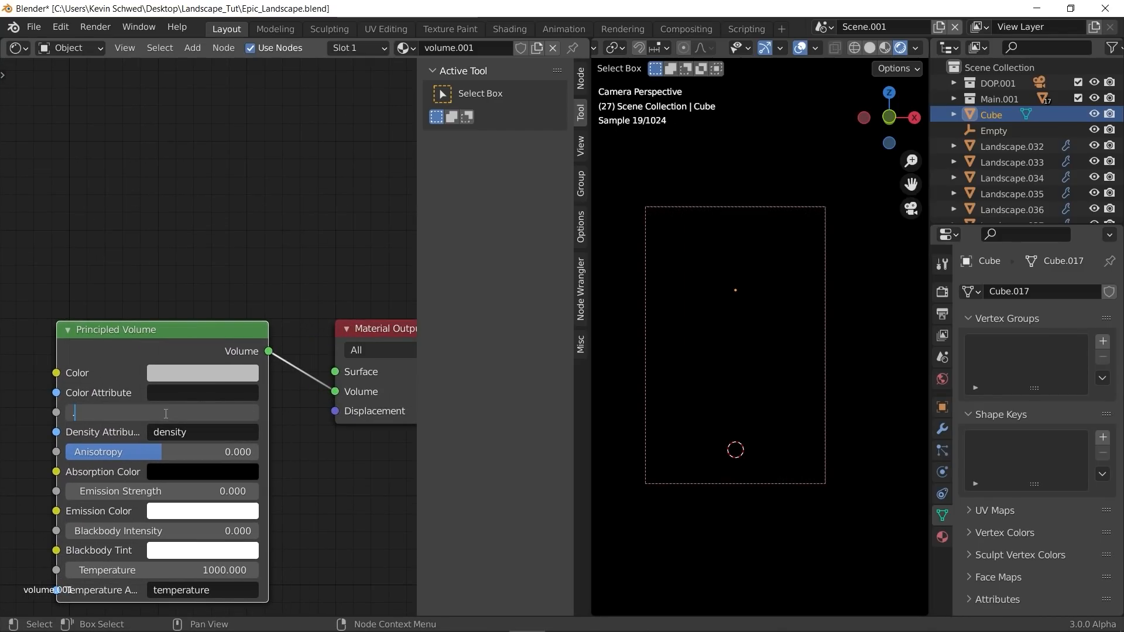
Step: Try a volume density of 0.001 and limit the render region to the bright gap between the pillars
type("001")
key("Return")
key("ctrl+alt+b")
key("ctrl+b")
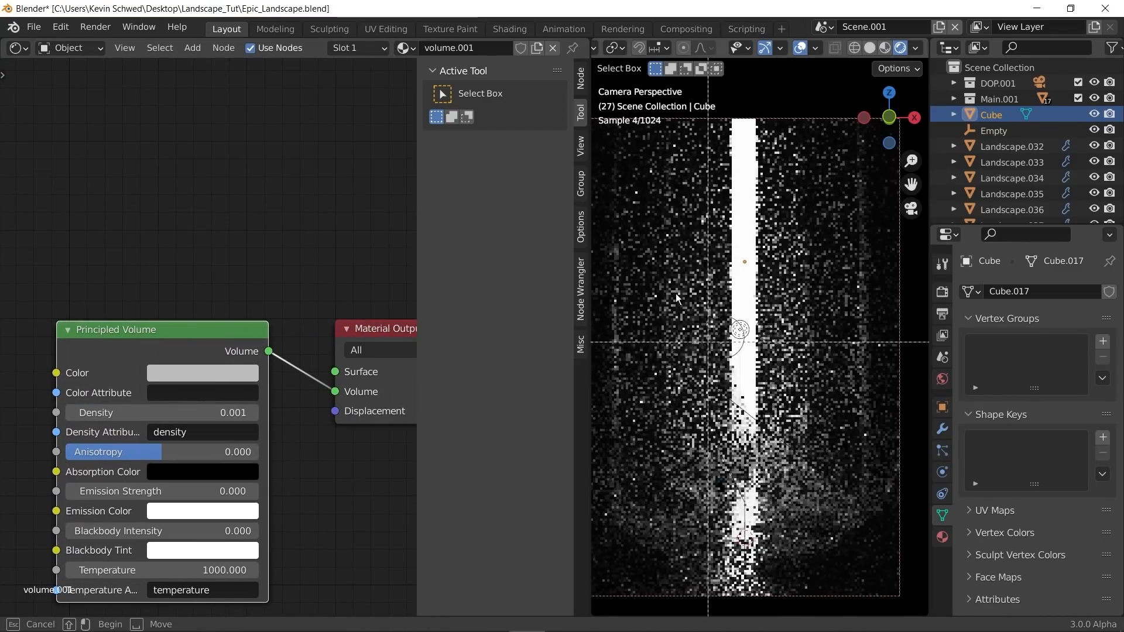
left_click_drag(674, 240, 799, 460)
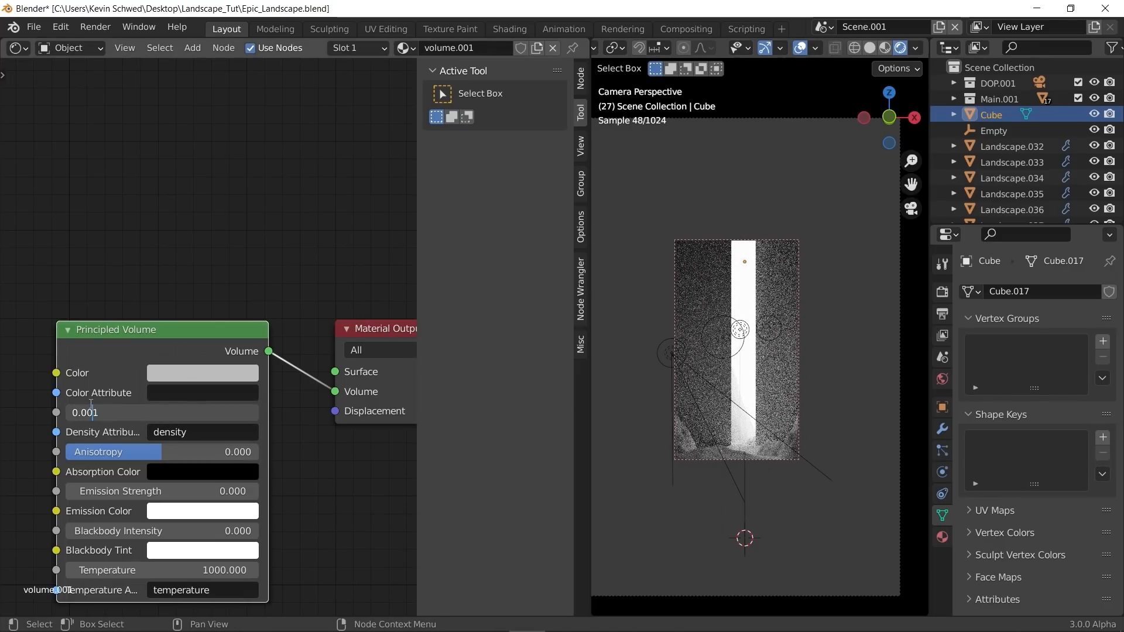
Step: Set the Principled Volume's density to 0.01 and anisotropy to 0.473, and clear the render region
key("BackSpace")
key("Return")
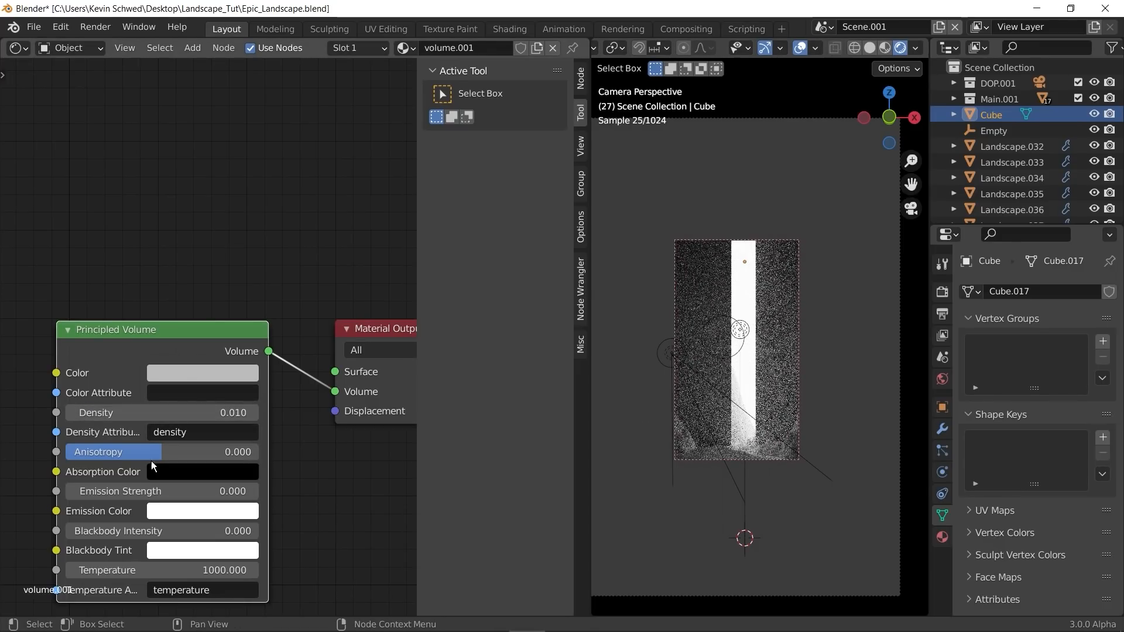
left_click_drag(153, 452, 210, 452)
key("ctrl+alt+b")
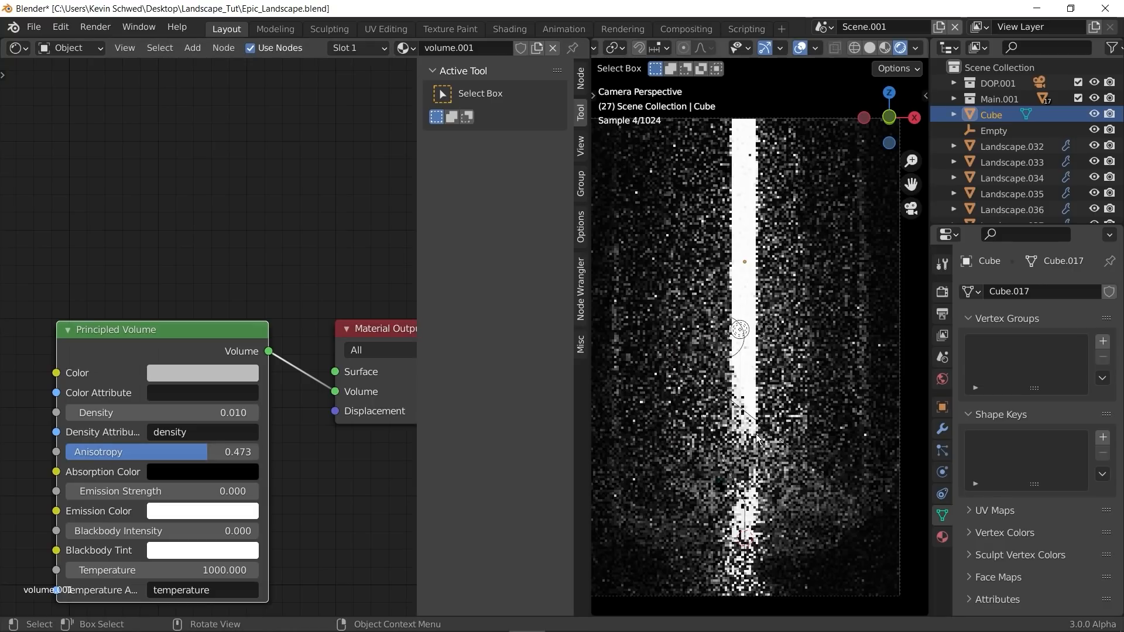
scroll(773, 435, "down", 1)
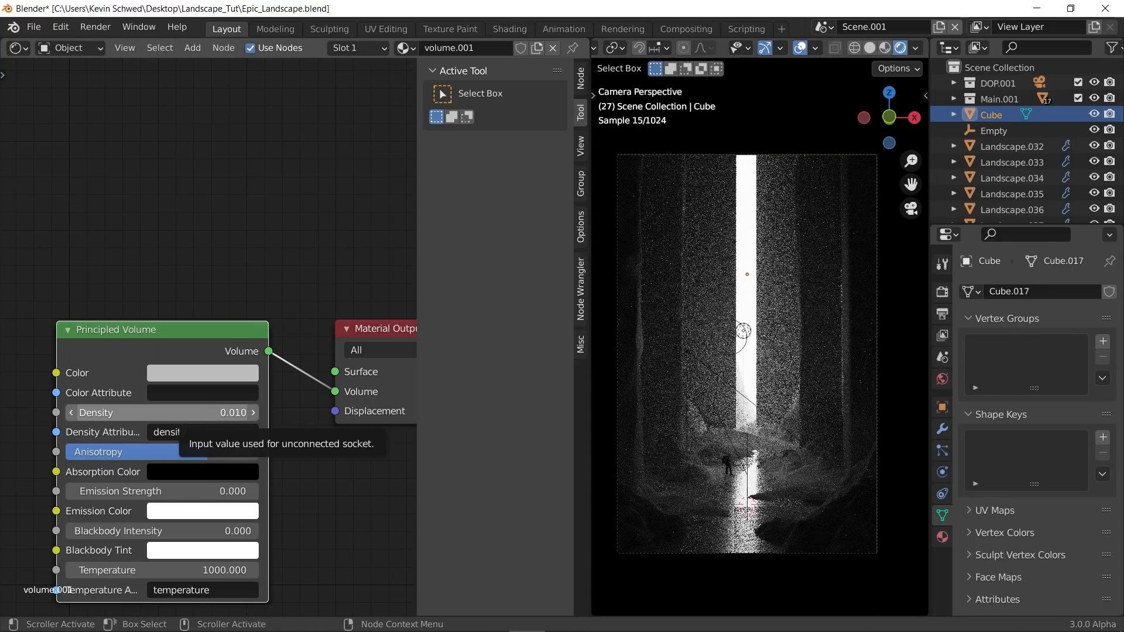
Step: Try a volume density of 0.1, lower the anisotropy to 0.439, and set the density to 0.05
key("Delete")
key("Return")
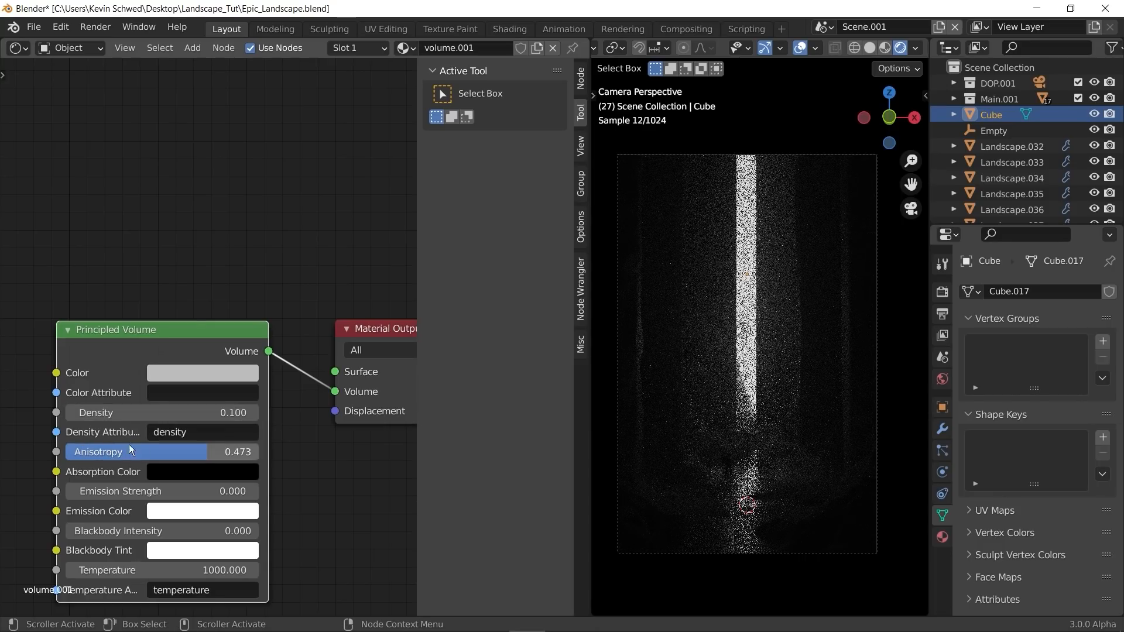
left_click_drag(131, 448, 125, 449)
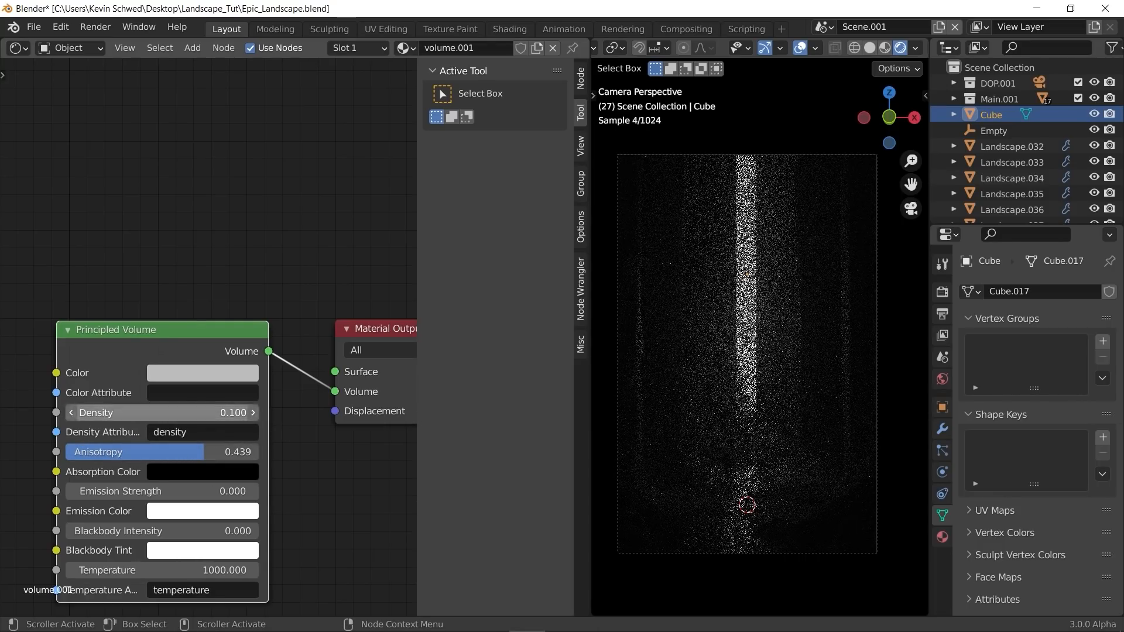
left_click(137, 415)
type("0.05")
key("Return")
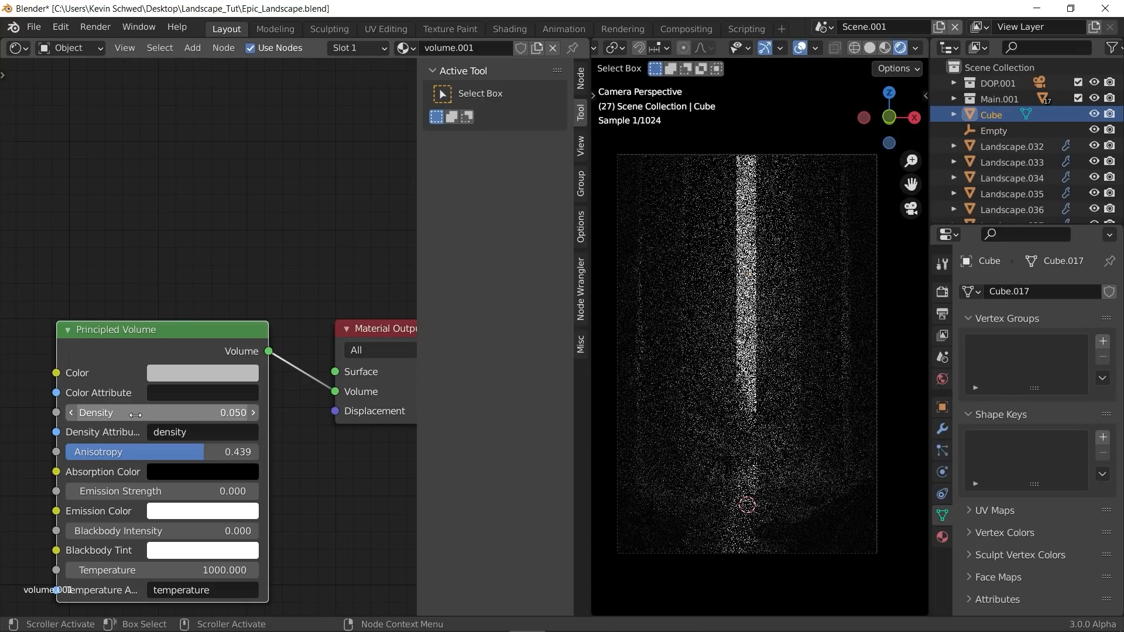
Step: Set the colour management exposure to 0.556 and gamma to 0.861, and save the file
left_click(942, 264)
left_click(942, 291)
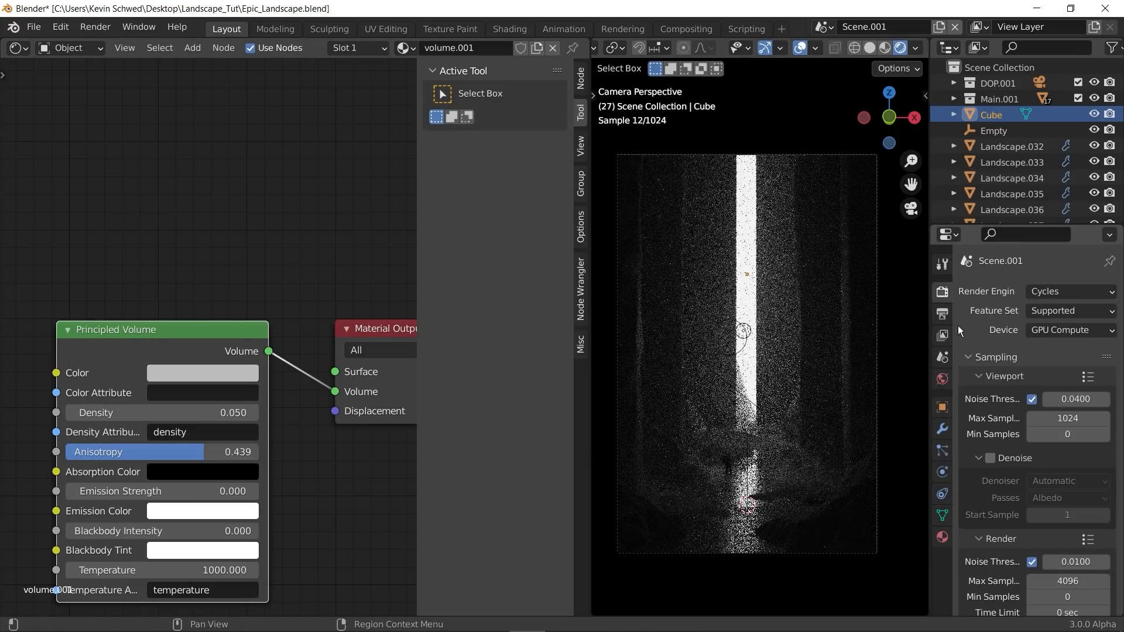
scroll(976, 380, "down", 10)
scroll(981, 385, "down", 20)
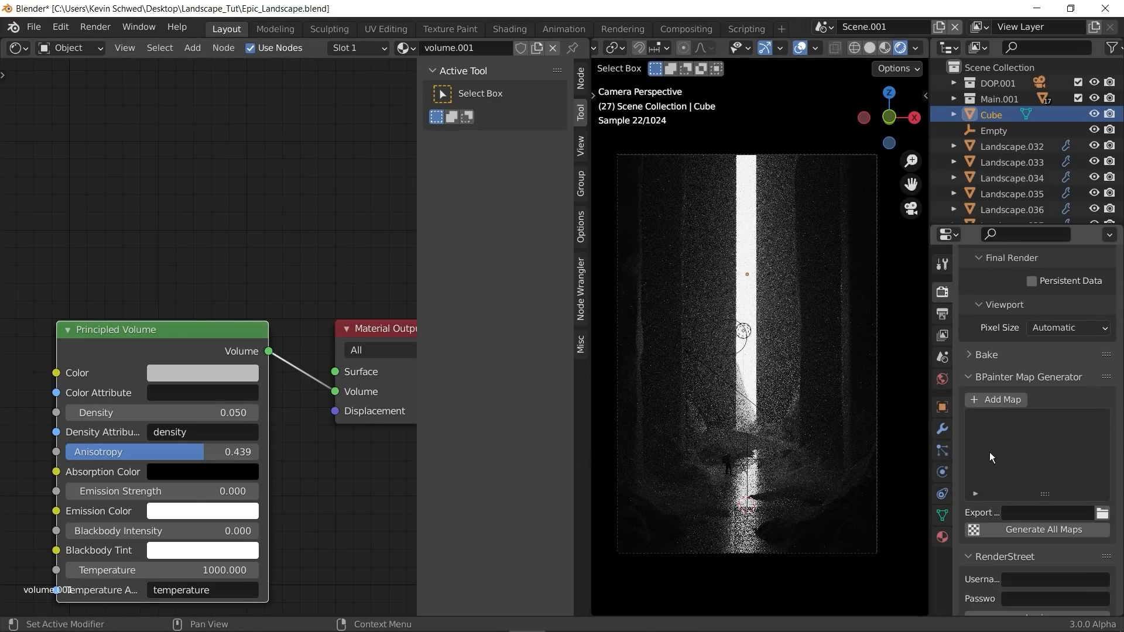
mouse_move(1046, 546)
left_mouse_down()
mouse_move(1071, 547)
mouse_move(1051, 563)
left_mouse_up()
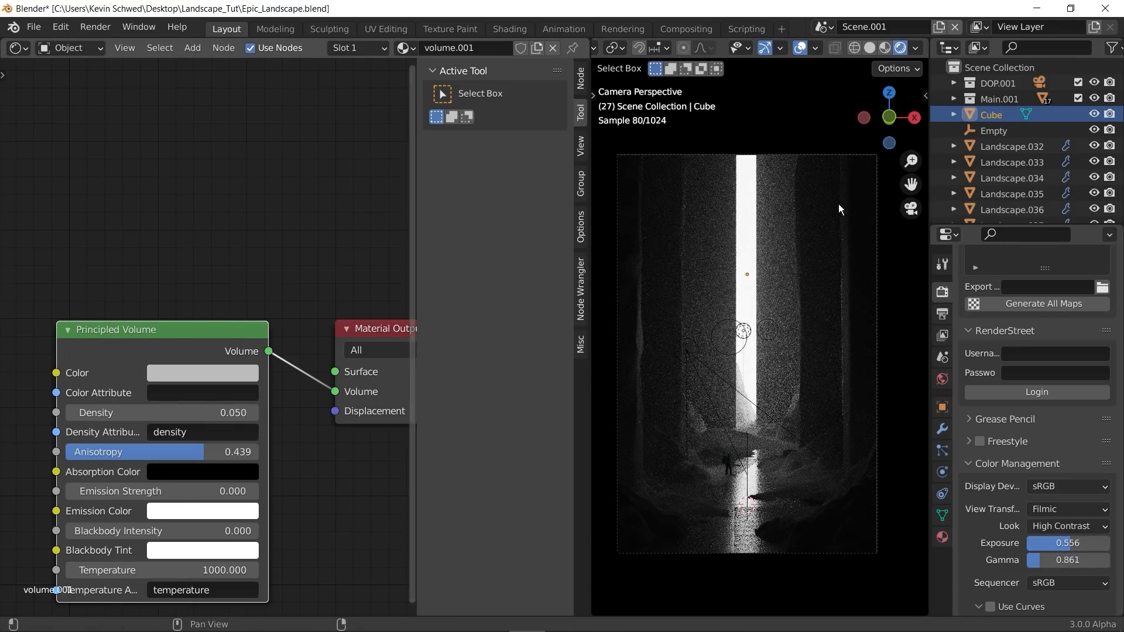
key("ctrl+s")
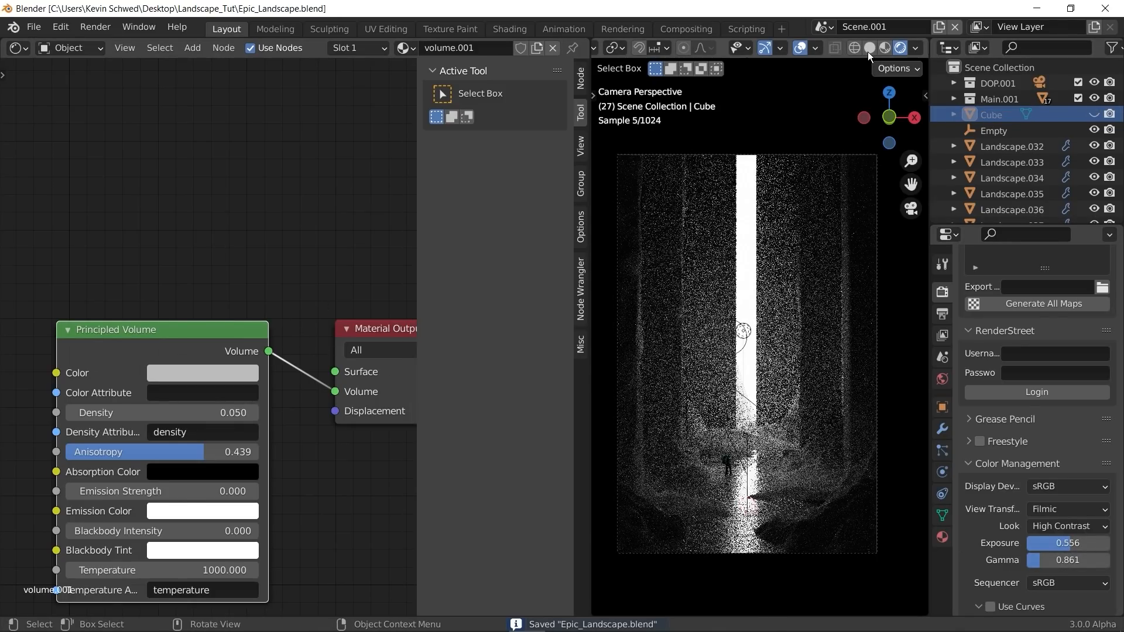
Step: Leave rendered shading and switch to the scene named Scene to look over its finished canyon layout
left_click(869, 48)
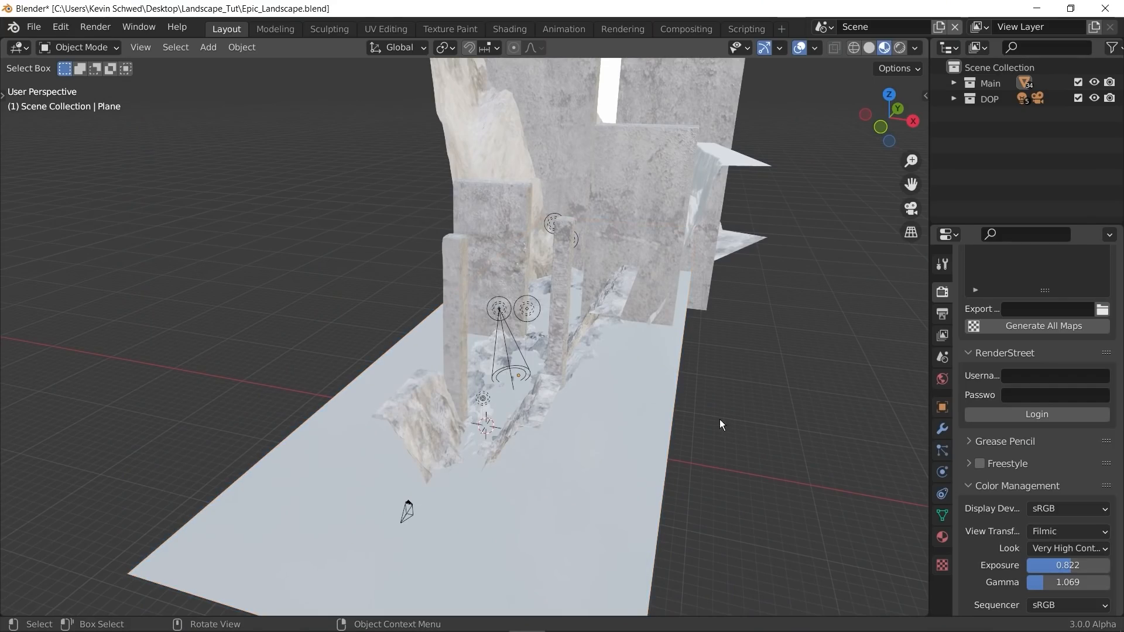
mouse_move(719, 419)
middle_mouse_down()
mouse_move(669, 478)
mouse_move(755, 434)
mouse_move(675, 468)
middle_mouse_up()
middle_click_drag(544, 463, 618, 426)
scroll(510, 440, "up", 2)
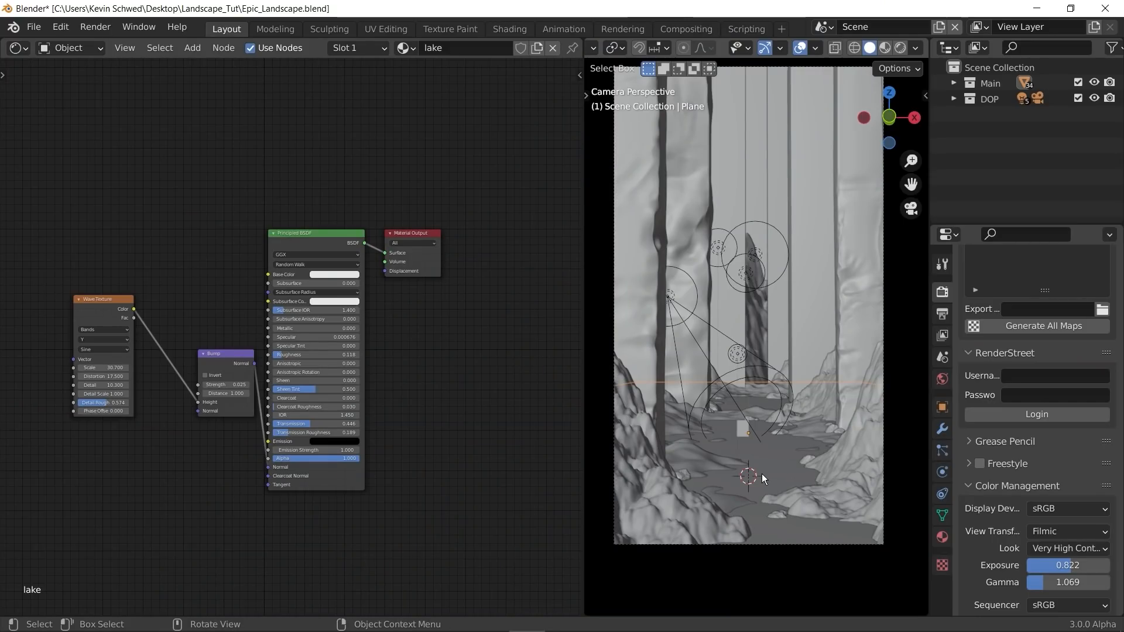
Step: Preview the region around the wanderer on the lake in rendered shading through the camera
scroll(754, 460, "up", 1)
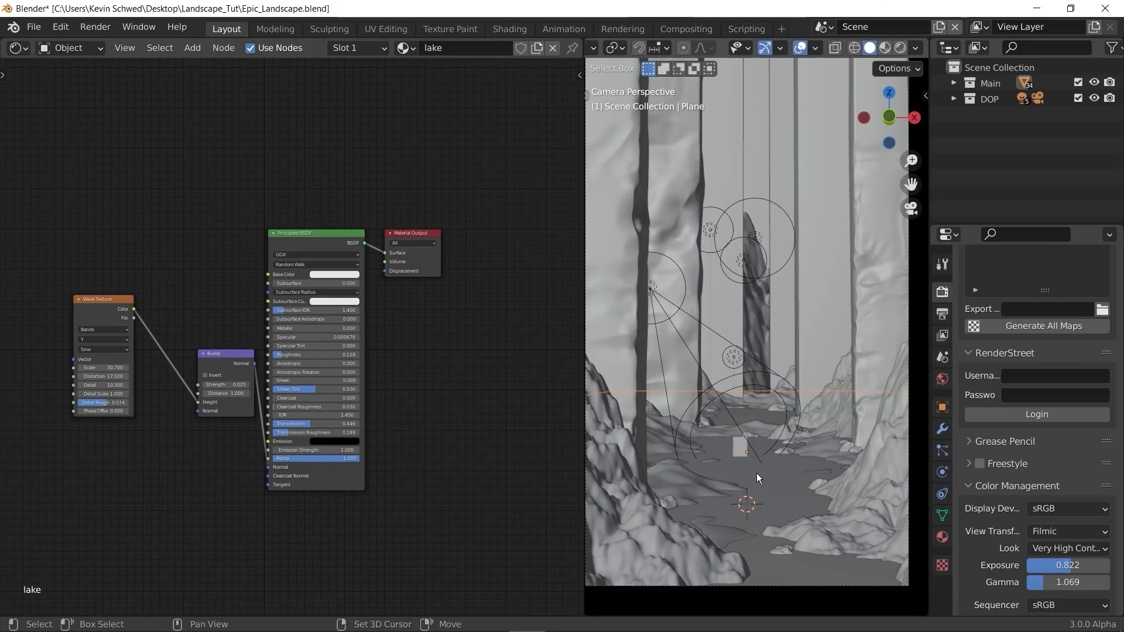
middle_click_drag(756, 473, 758, 441, "shift")
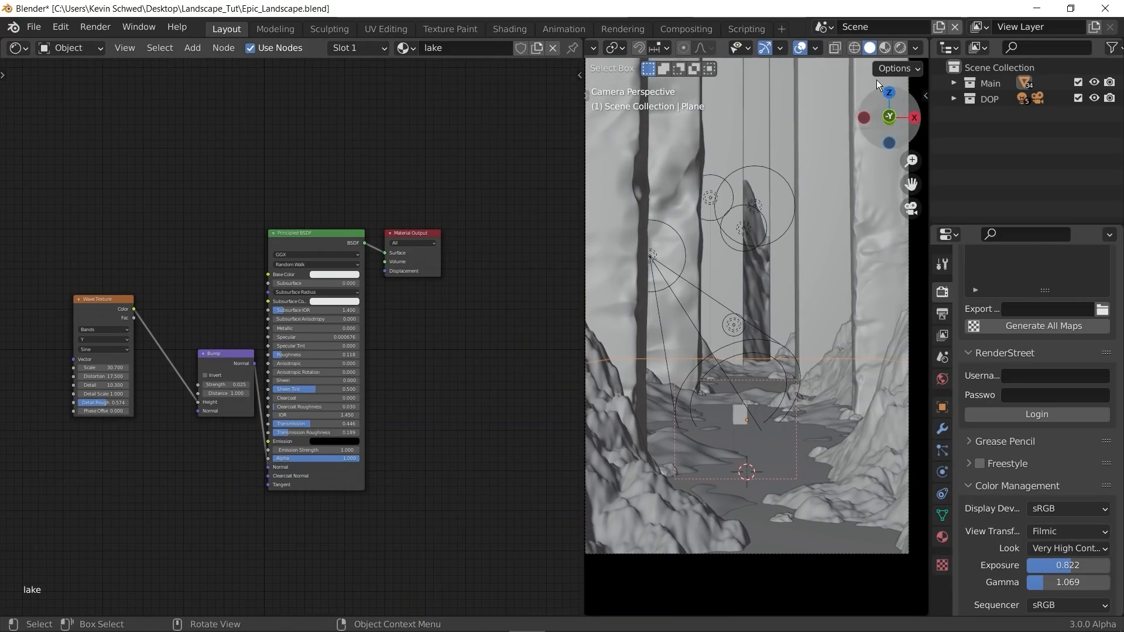
key("z")
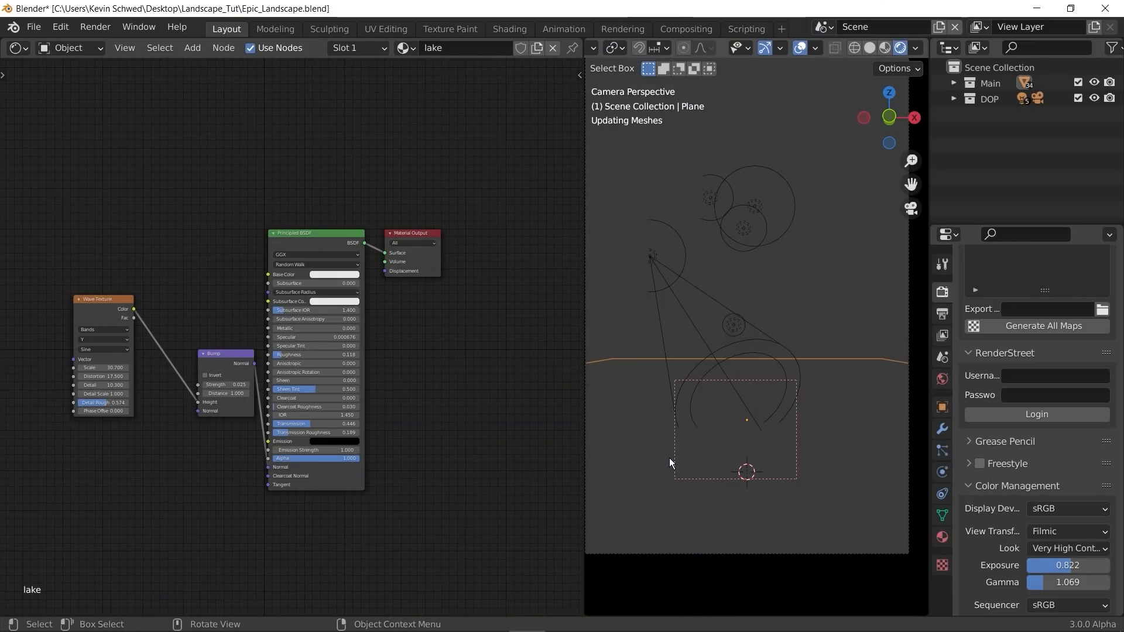
scroll(682, 477, "up", 2)
middle_click_drag(689, 487, 696, 442, "shift")
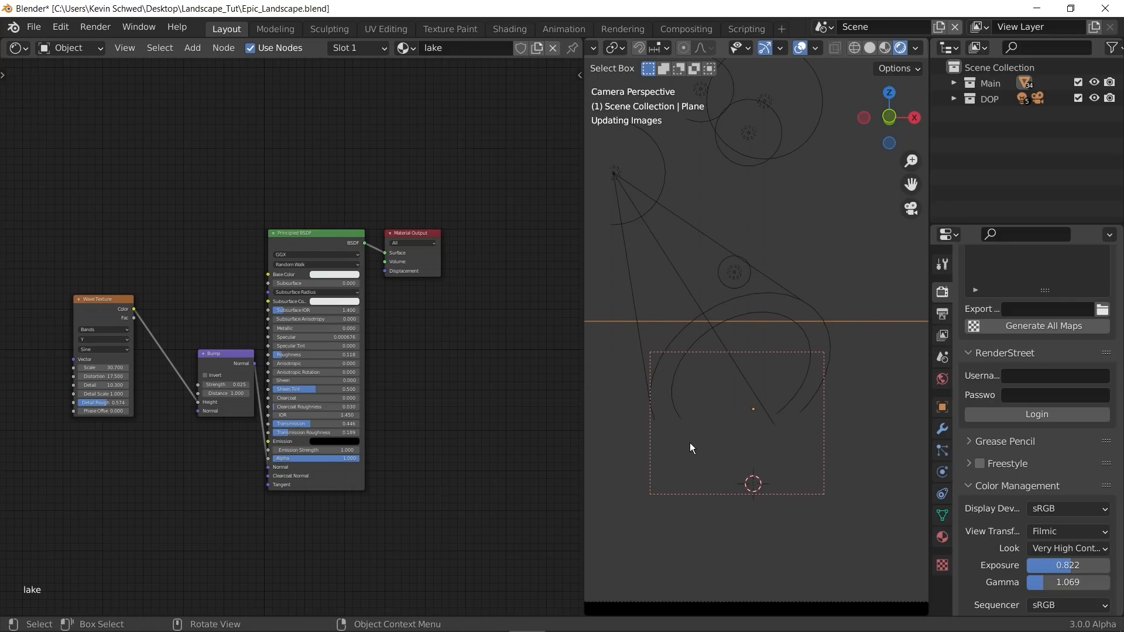
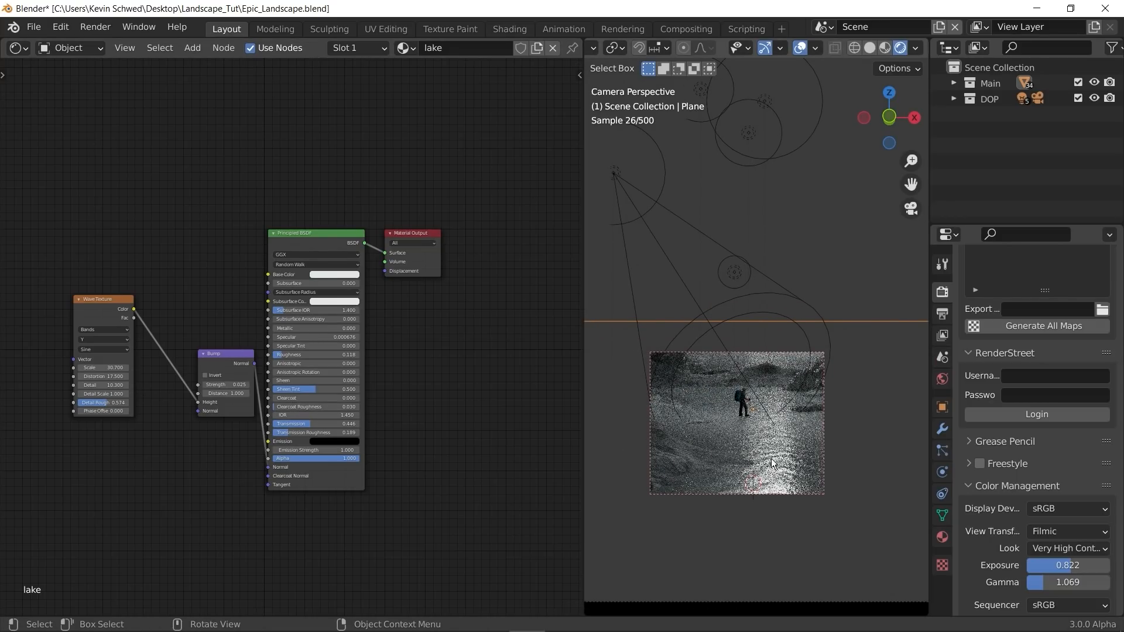
Step: Preview the lake material's Wave Texture on its own and set its scale to 31
left_click(103, 314, "ctrl+shift")
scroll(255, 329, "up", 3)
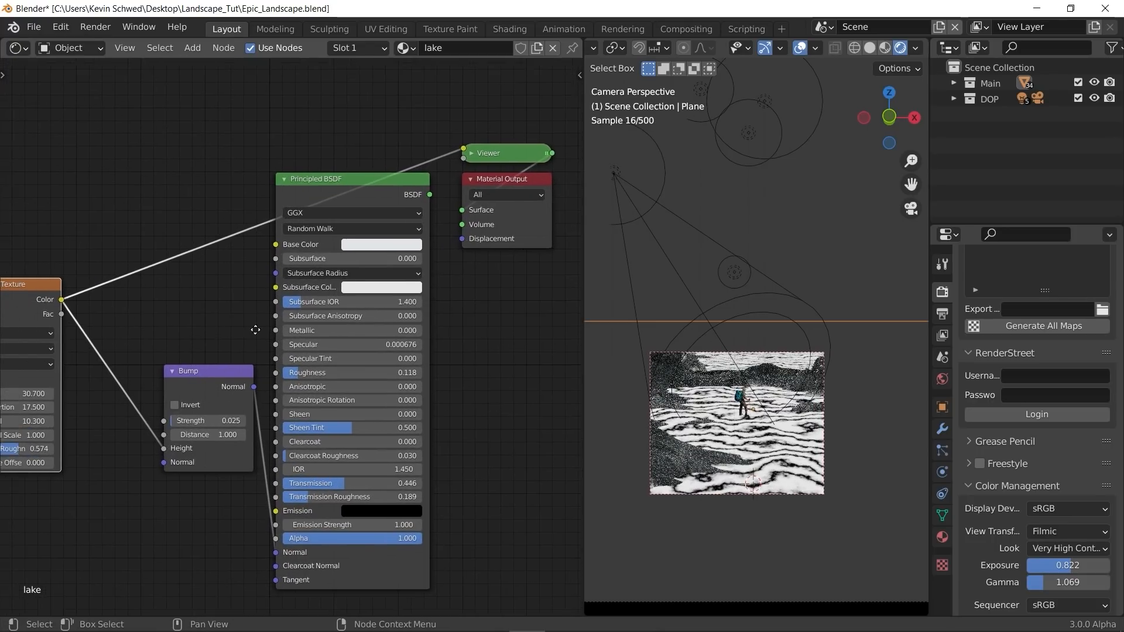
middle_click_drag(255, 329, 293, 321)
scroll(115, 384, "up", 4)
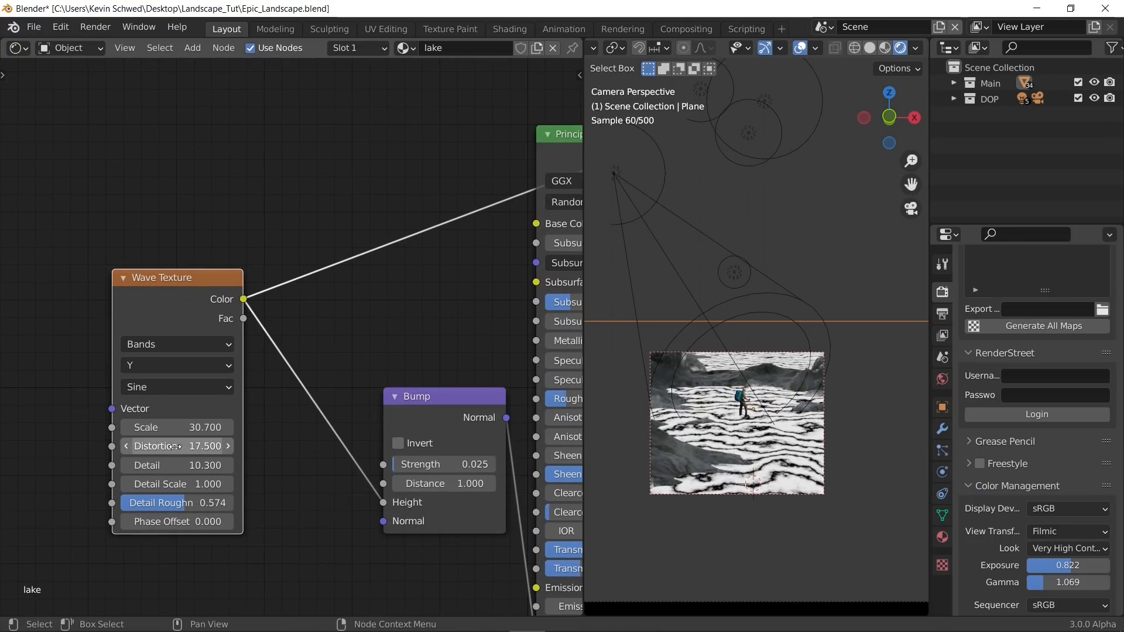
left_click_drag(181, 429, 186, 429)
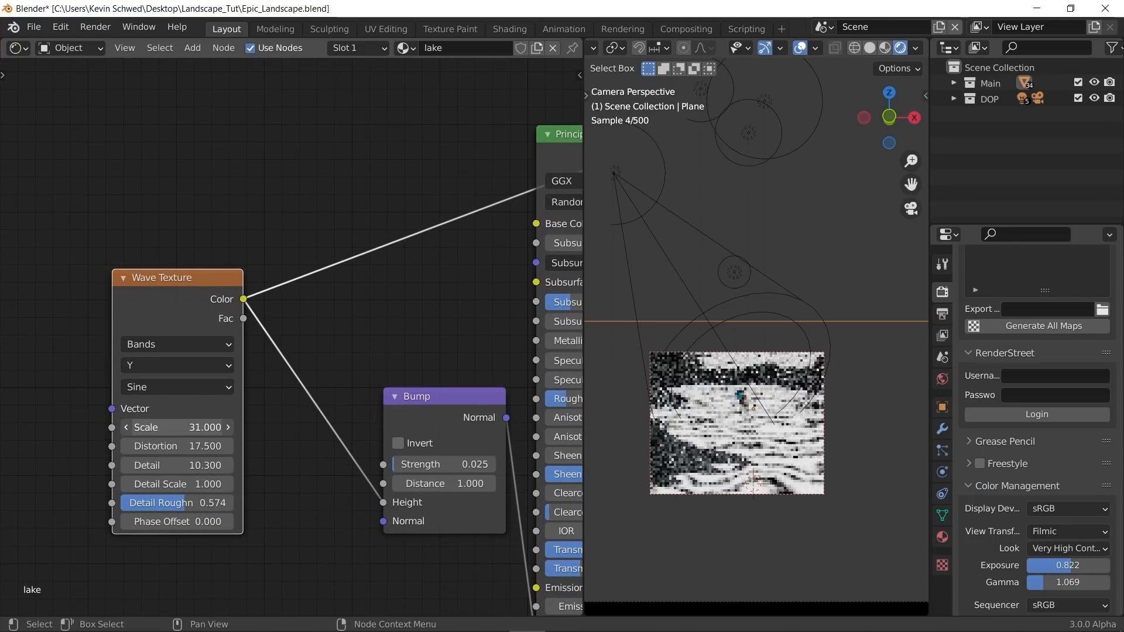
Step: Shift the Bump node slightly and preview its normal output on its own in the lake material
middle_click_drag(299, 487, 158, 474)
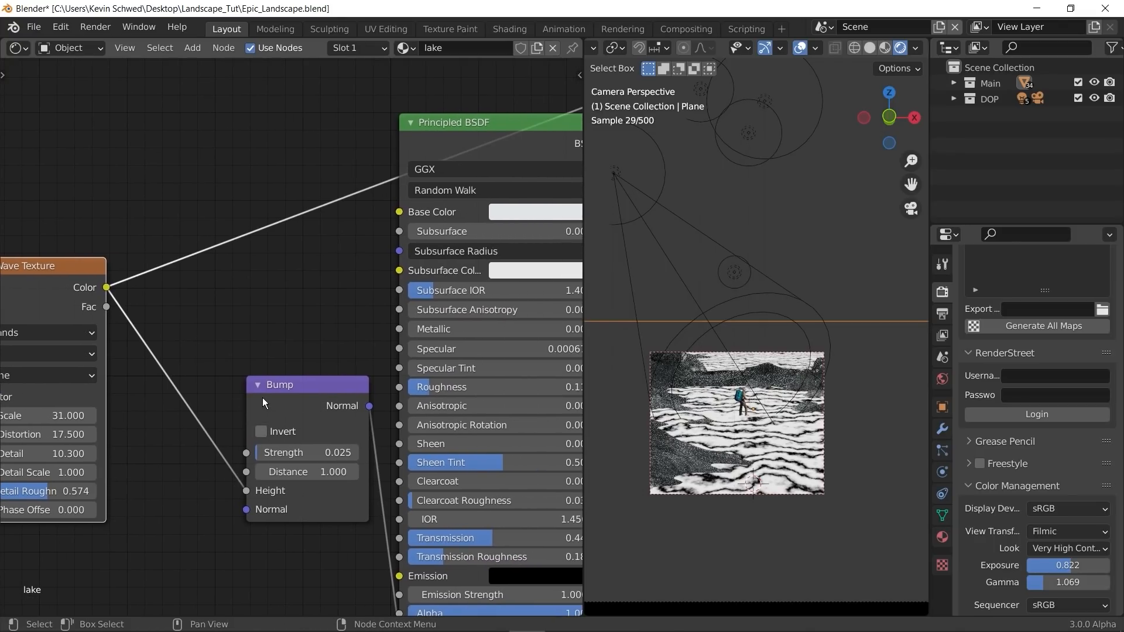
scroll(212, 381, "down", 2)
left_click_drag(305, 386, 270, 380)
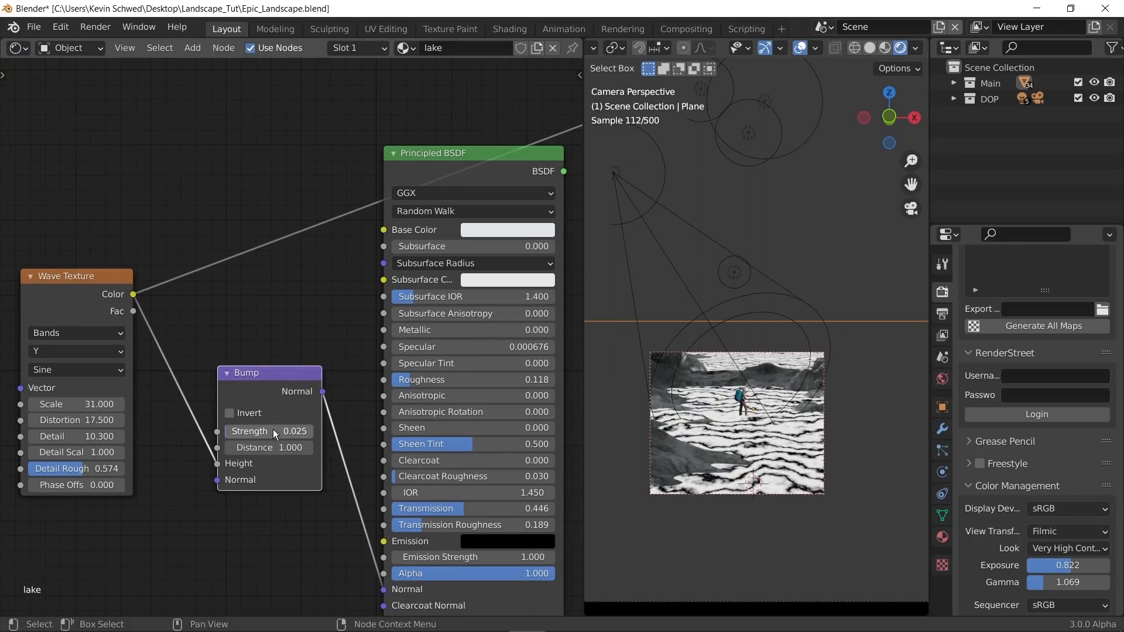
key("Return")
left_click(269, 384, "ctrl+shift")
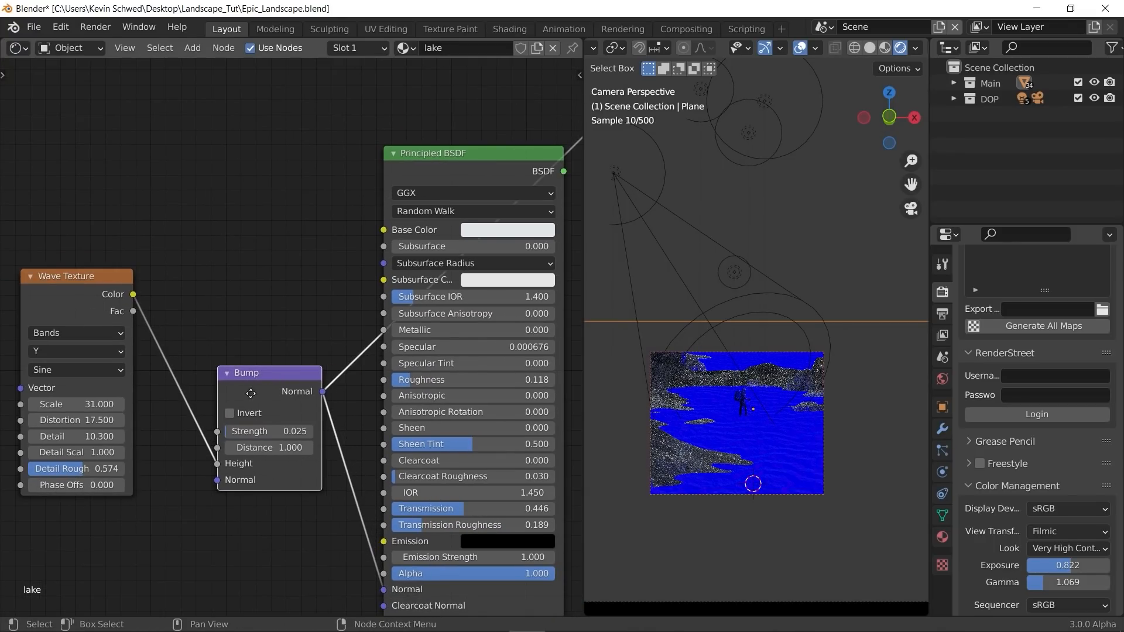
Step: Reconnect the Principled BSDF to the lake material's output and set its roughness to 0.139
middle_click_drag(251, 391, 193, 403)
left_click(381, 175, "ctrl+shift")
middle_click_drag(350, 443, 285, 415)
left_click_drag(304, 363, 311, 363)
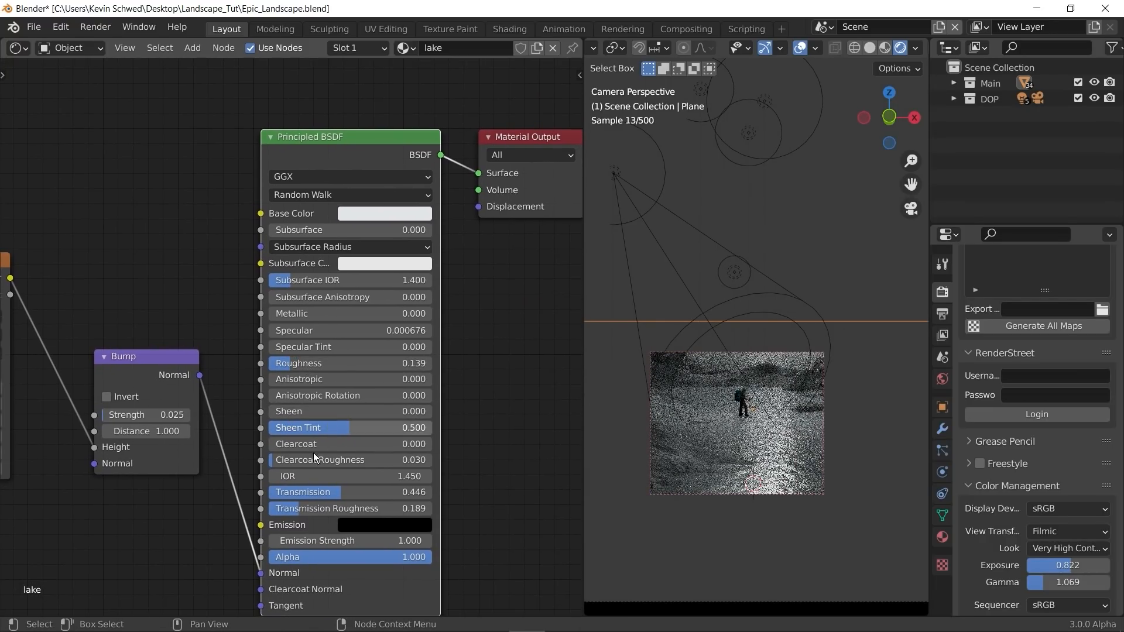
middle_click_drag(328, 499, 328, 474)
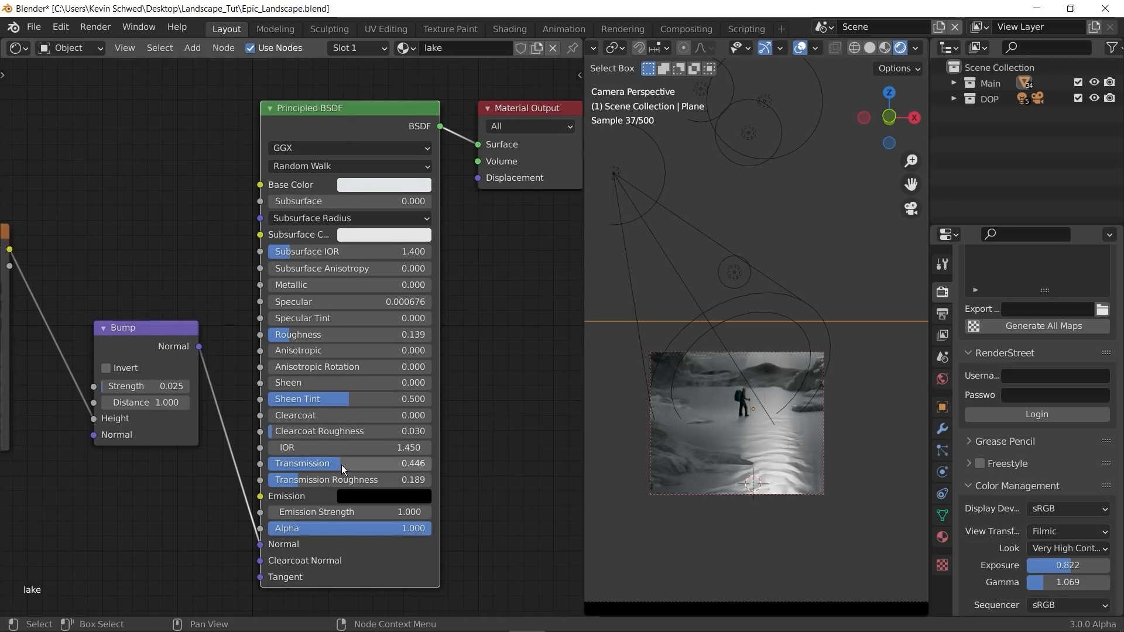
Step: Try a Bump strength of 0.317 on the lake material, and undo the change
middle_click_drag(169, 495, 244, 486)
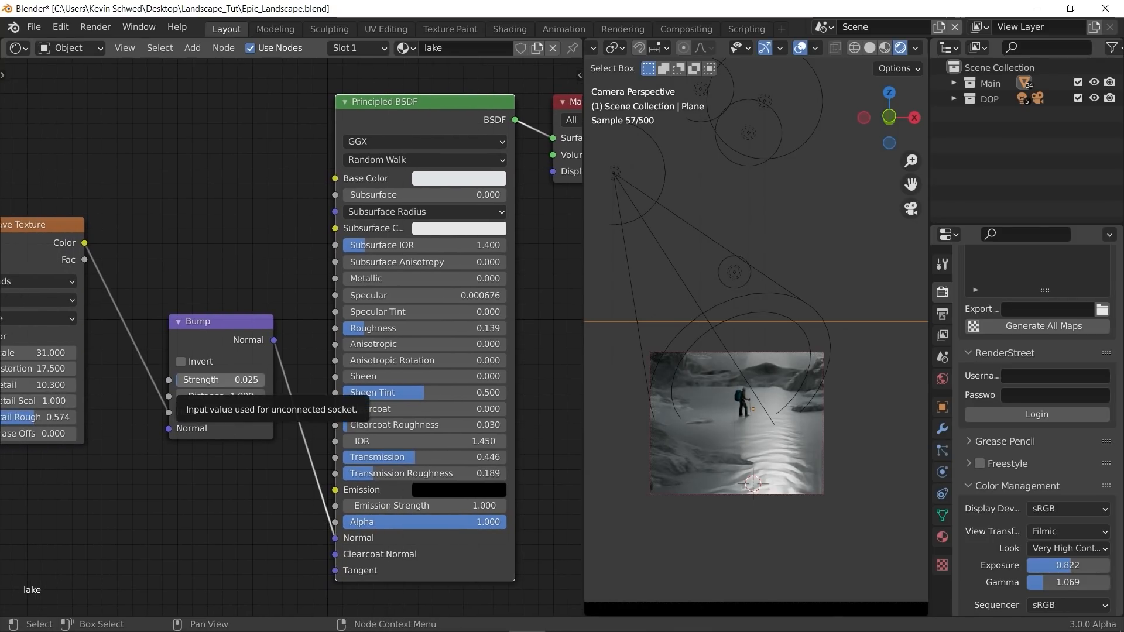
left_click_drag(179, 381, 204, 381)
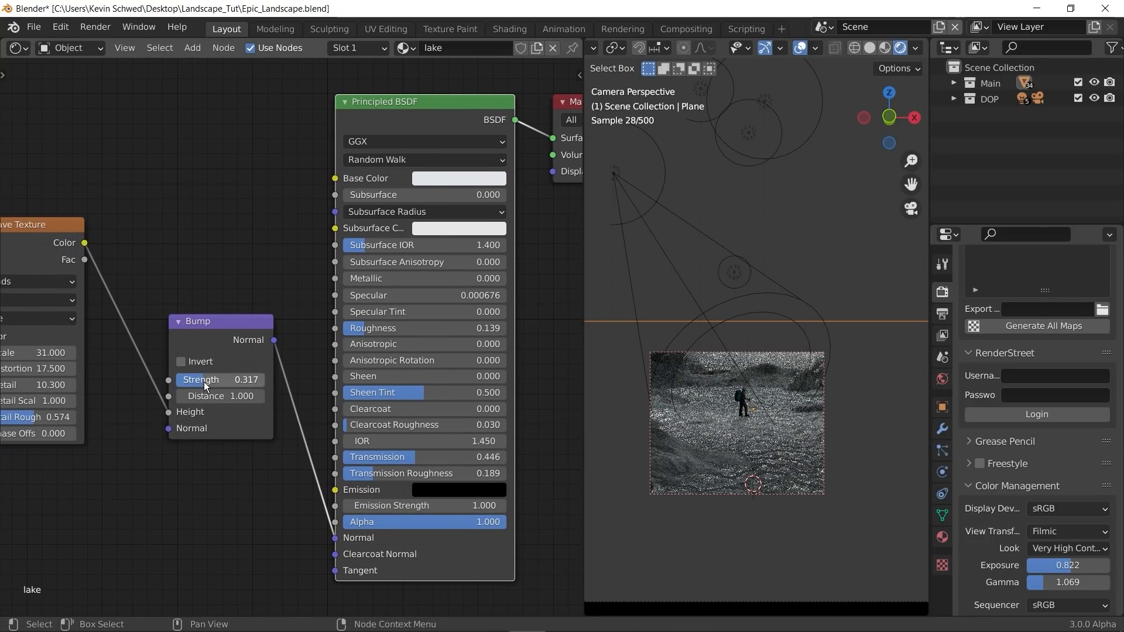
key("ctrl+z")
Step: Darken the Principled BSDF's base colour slightly by lowering its HSV value to 0.807
middle_click_drag(247, 432, 207, 476)
scroll(208, 481, "down", 3)
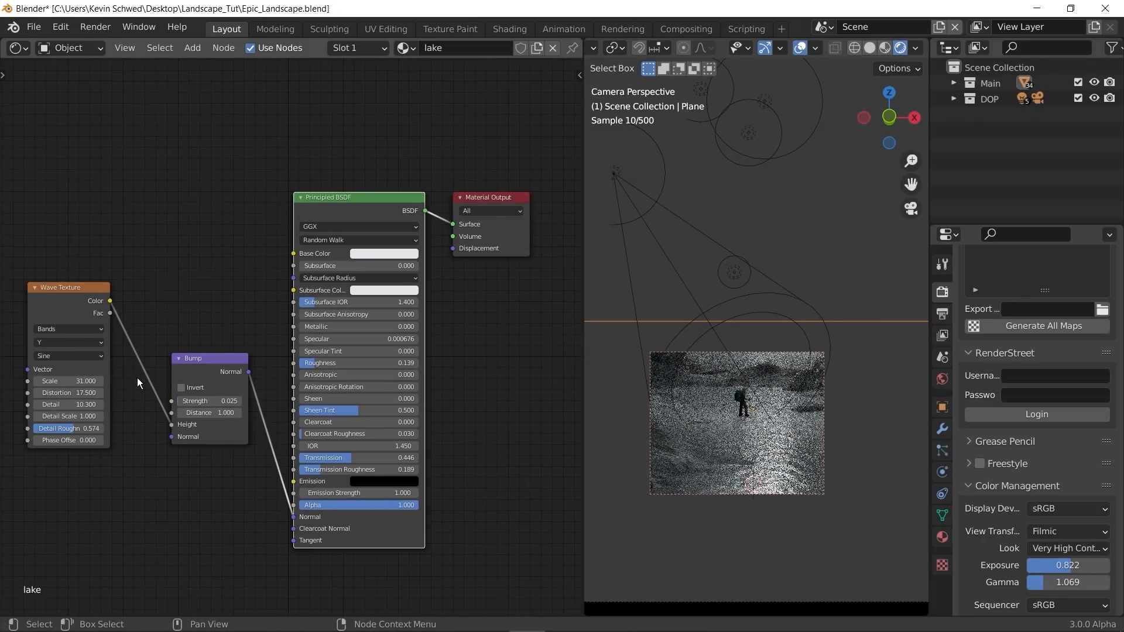
middle_click_drag(214, 370, 229, 341)
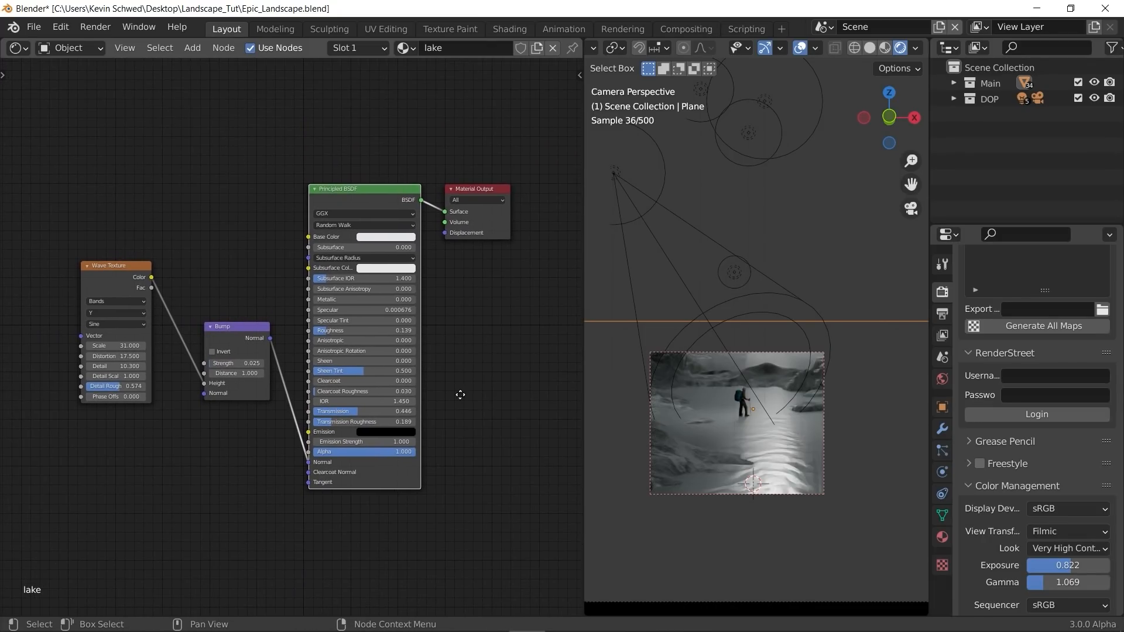
middle_click_drag(460, 394, 457, 411)
left_click(385, 254)
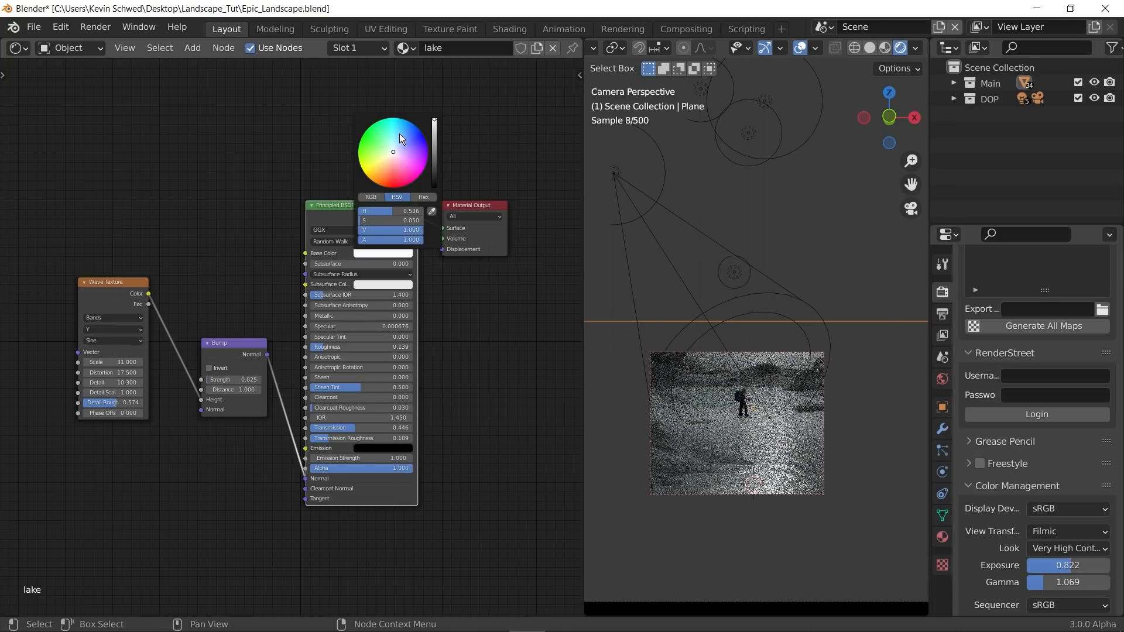
left_click_drag(433, 120, 433, 124)
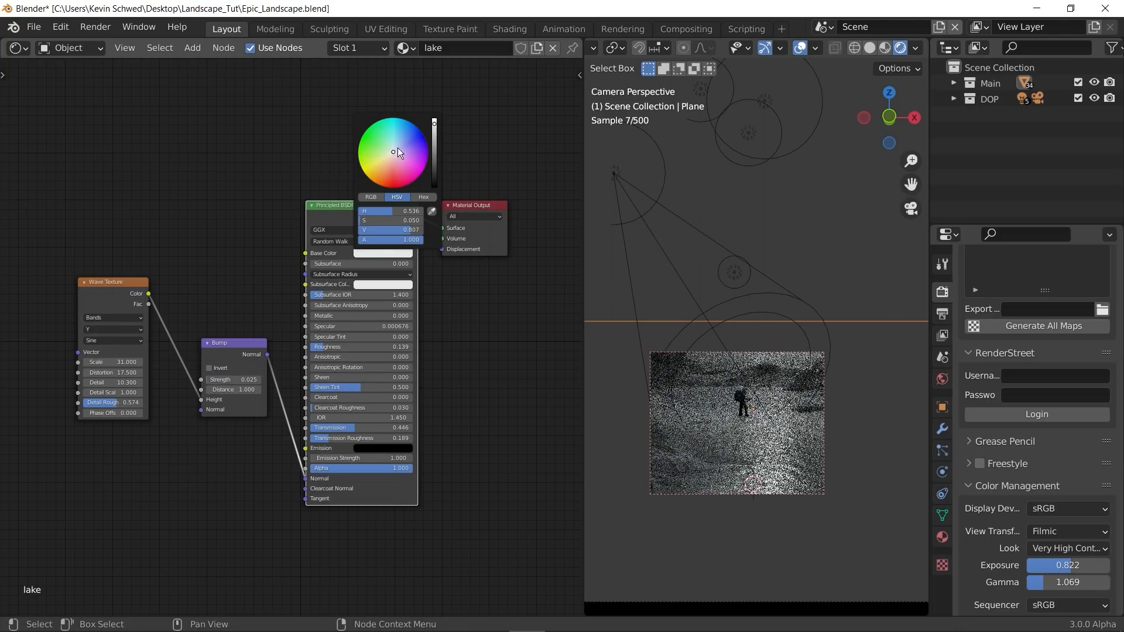
Step: Switch the viewport to solid shading and select the large foreground rock beside the lake in camera view
middle_click_drag(497, 399, 459, 387)
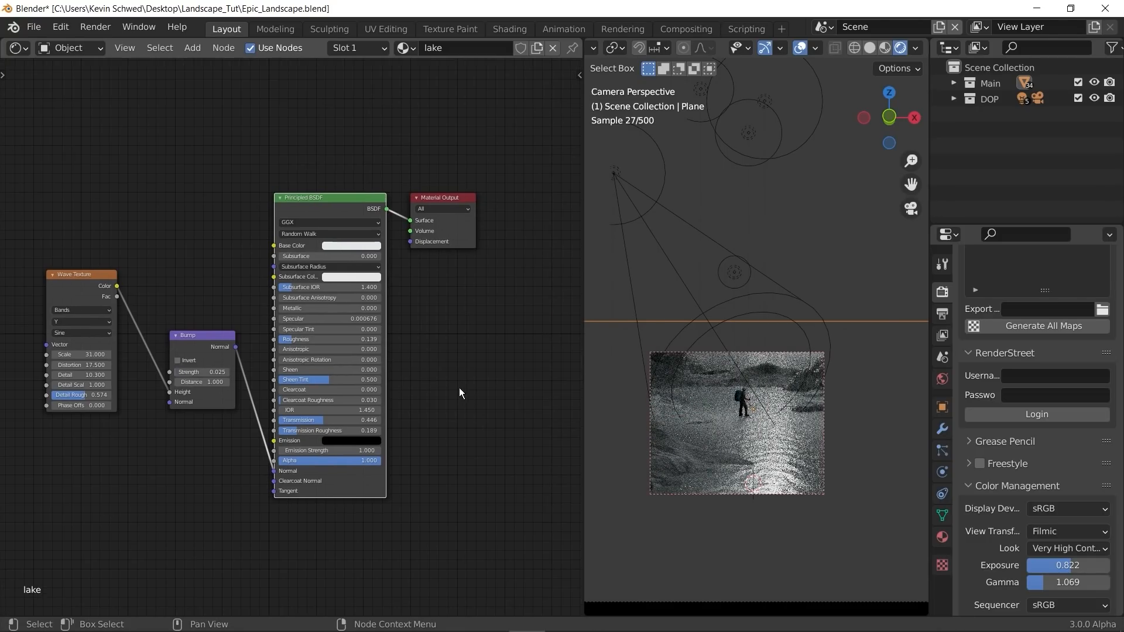
left_click(869, 48)
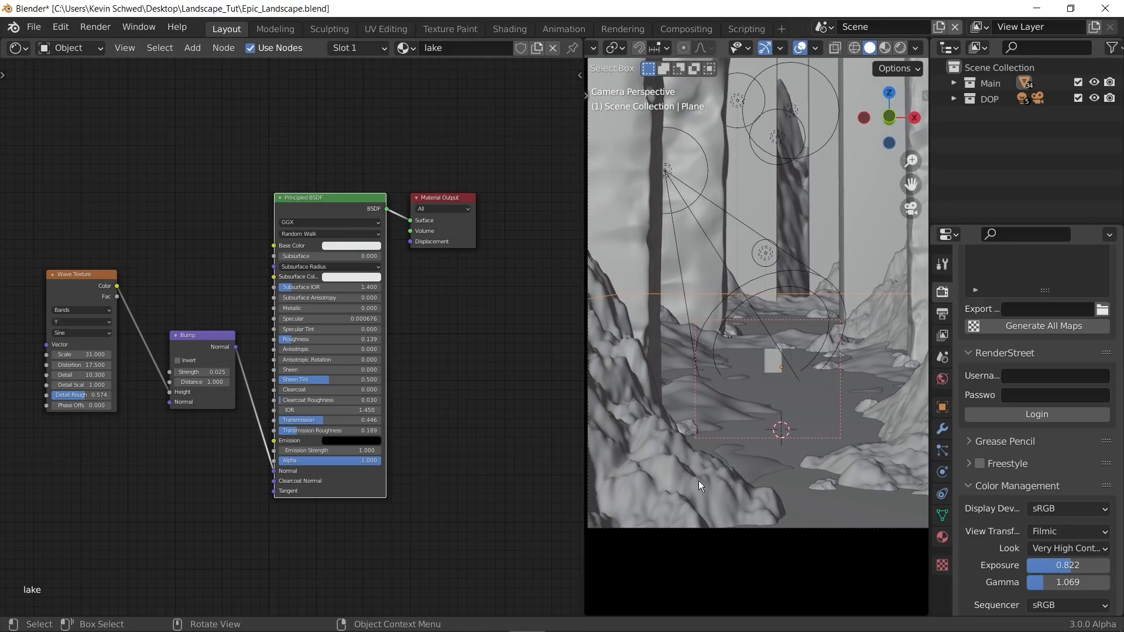
left_click(670, 461)
middle_click_drag(676, 435, 732, 469)
key("KP_0")
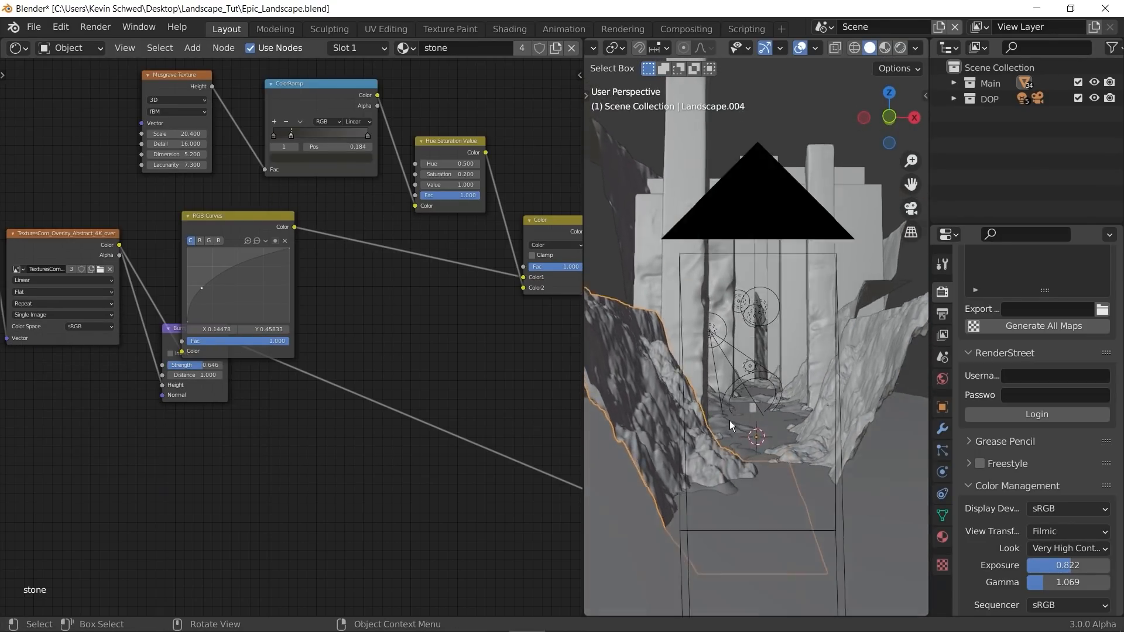
Step: Rearrange the Mapping and overlay image texture nodes at the start of the stone material with a gap between them
scroll(243, 292, "down", 2)
middle_click_drag(269, 342, 421, 464)
middle_click_drag(208, 467, 334, 437)
scroll(305, 428, "up", 4)
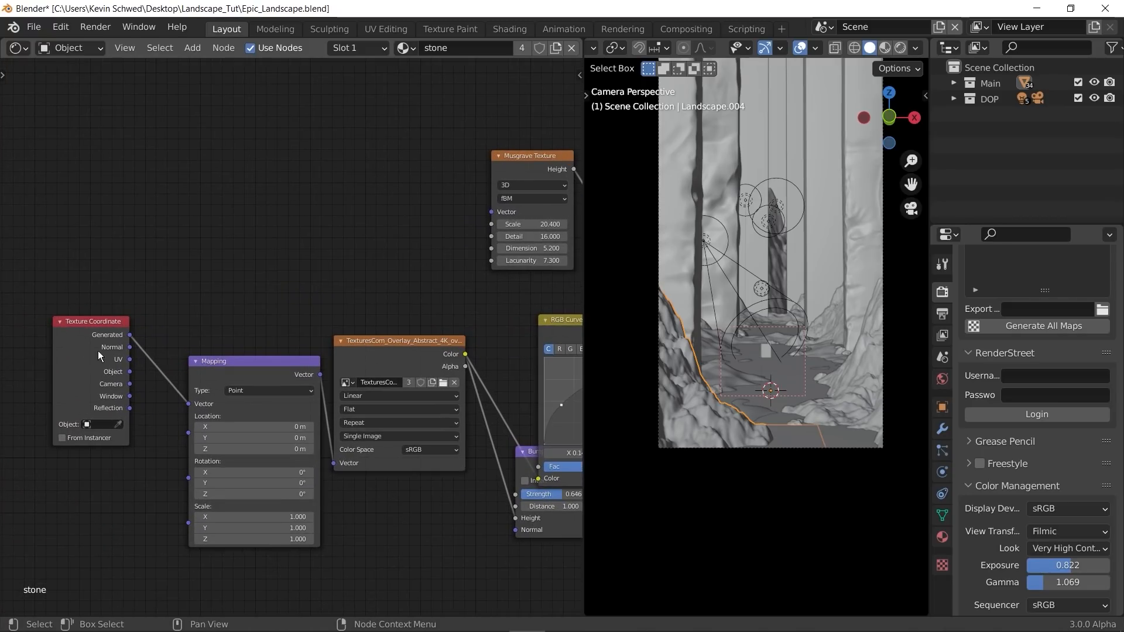
middle_click_drag(97, 350, 111, 307)
left_click_drag(230, 322, 167, 295)
left_click_drag(409, 301, 338, 296)
scroll(334, 316, "up", 3)
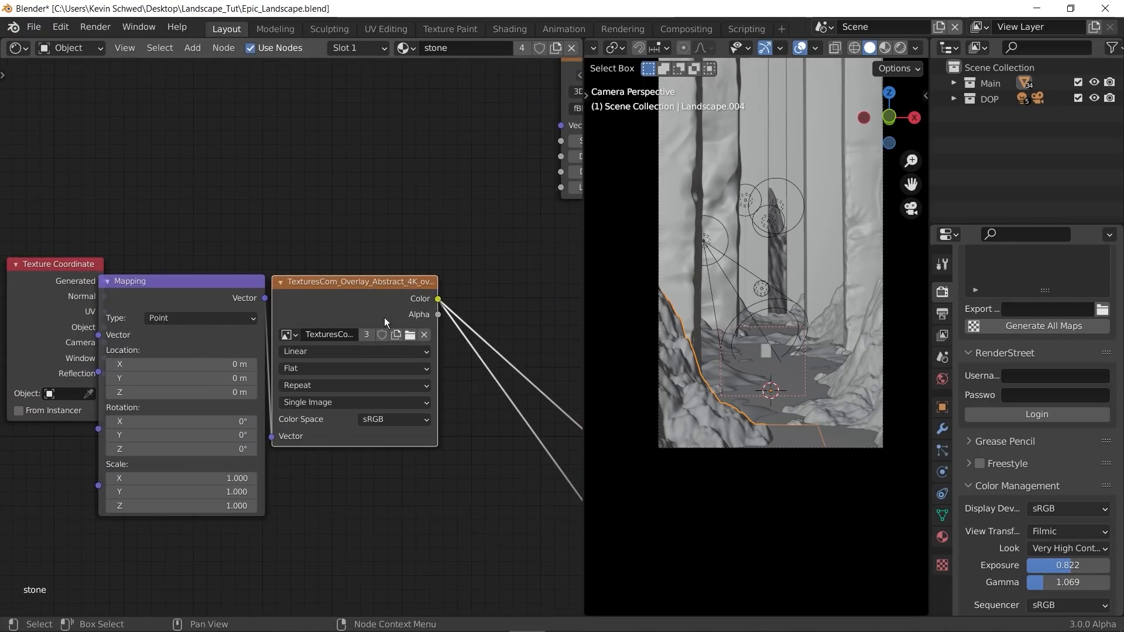
middle_click_drag(384, 317, 339, 342)
left_click_drag(351, 330, 389, 329)
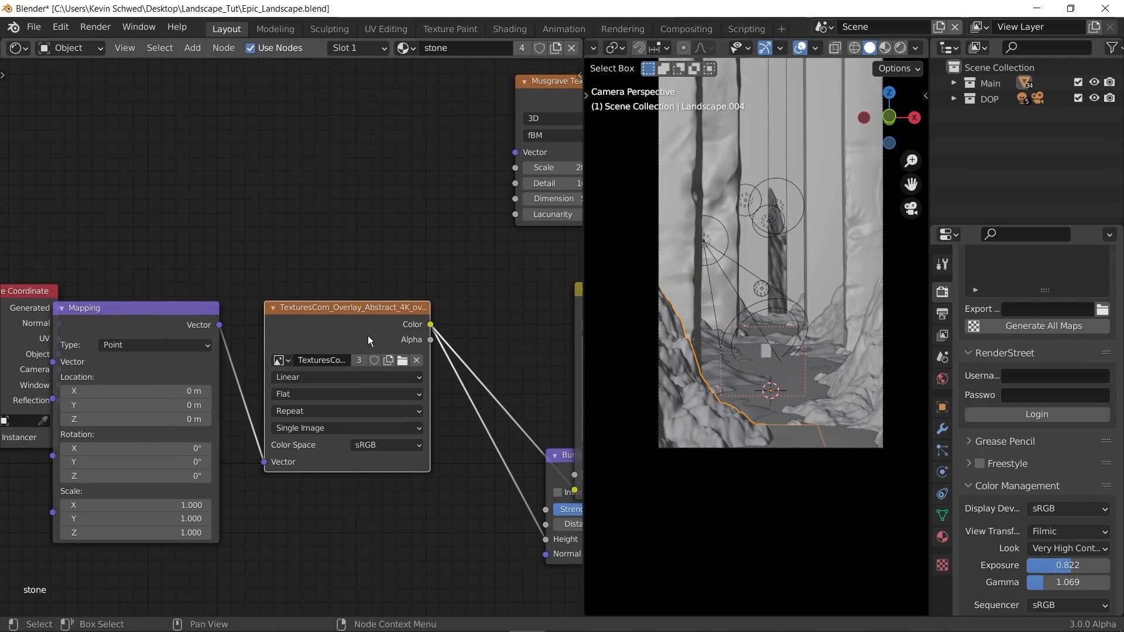
Step: Turn the outliner area into an Image Editor and inspect the stone material's abstract overlay texture
left_click(949, 47)
left_click(438, 125)
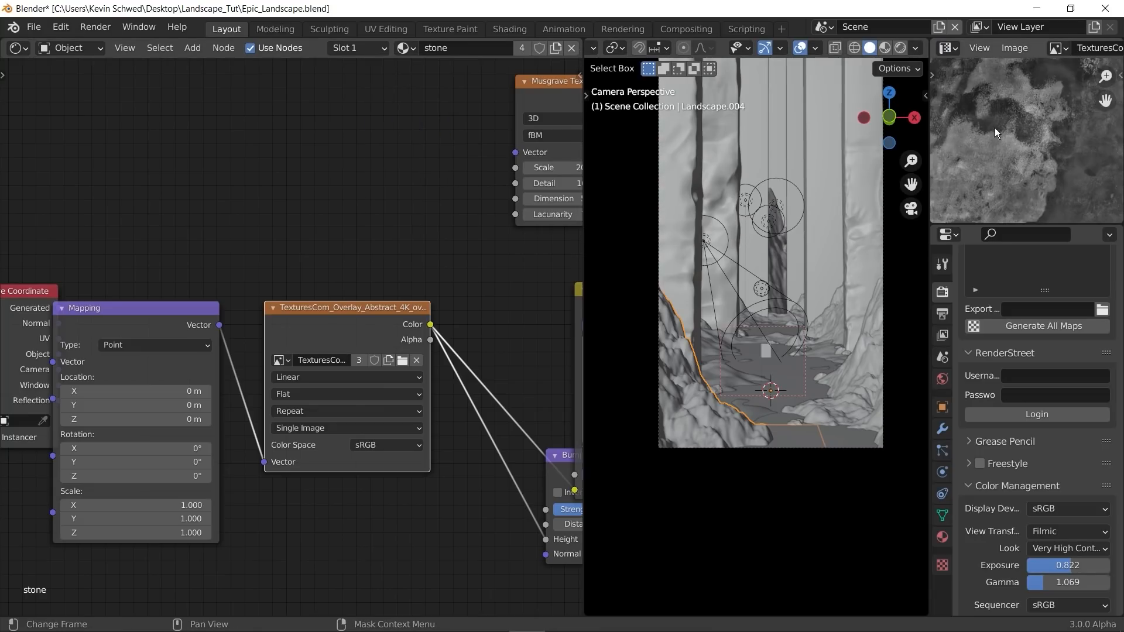
scroll(1030, 142, "down", 2)
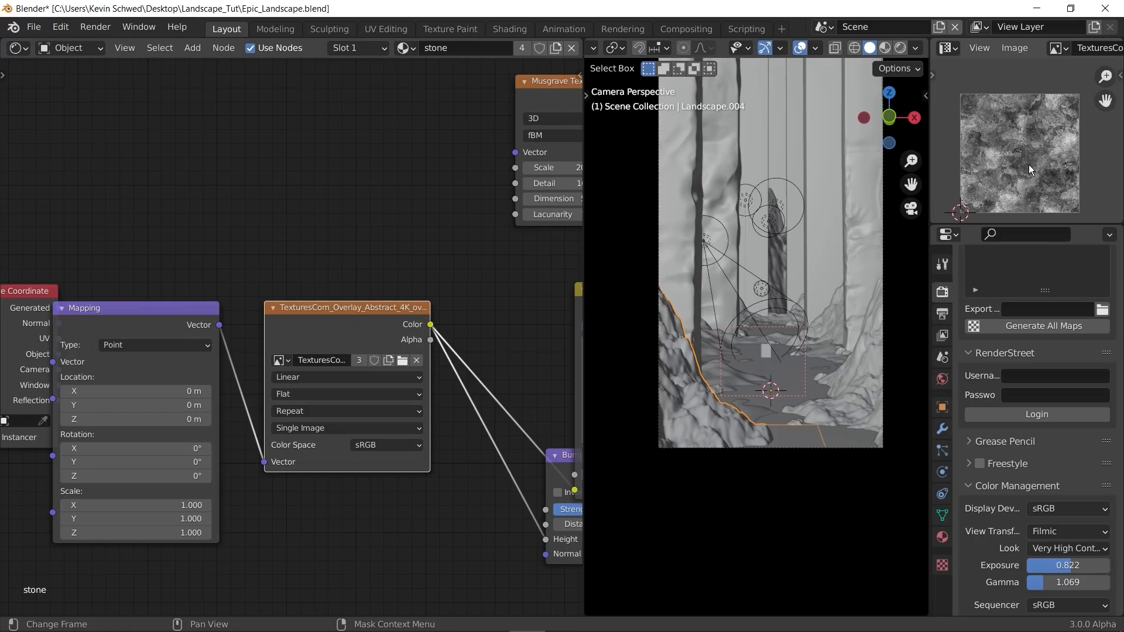
scroll(1028, 164, "up", 4)
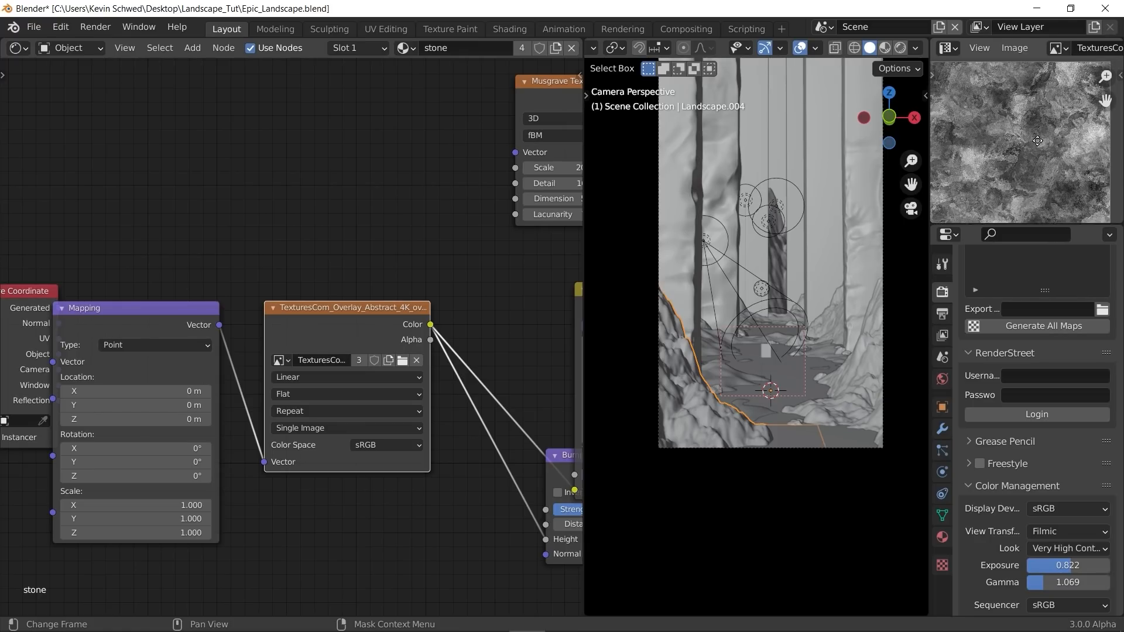
Step: Switch the viewport to rendered shading and preview the overlay image texture node's output on the rocks
left_click(904, 45)
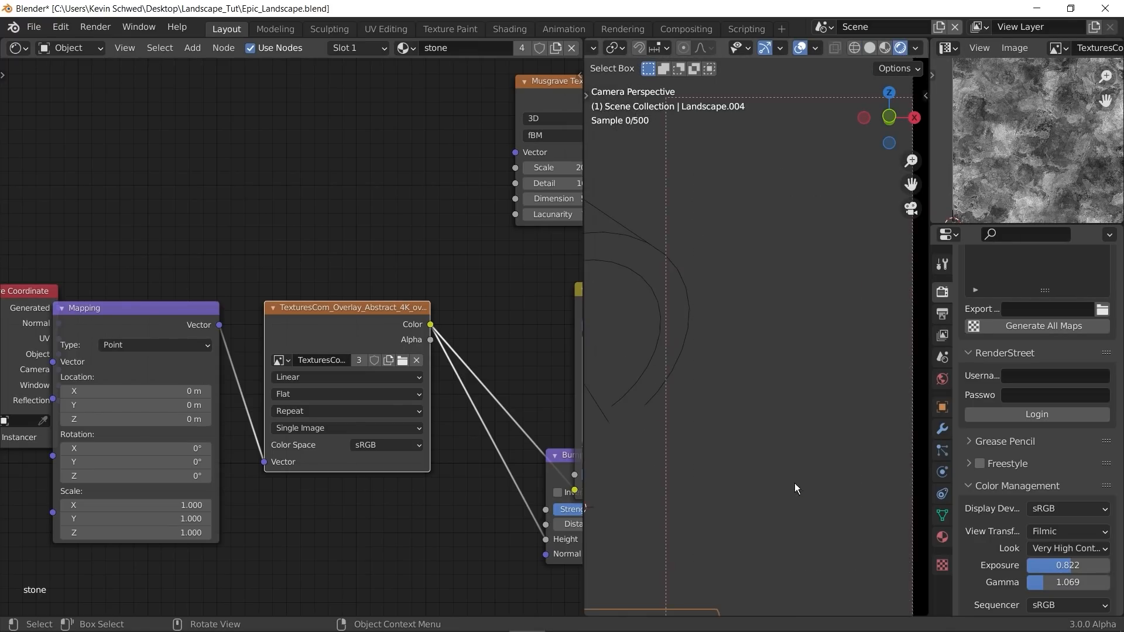
scroll(806, 423, "down", 1)
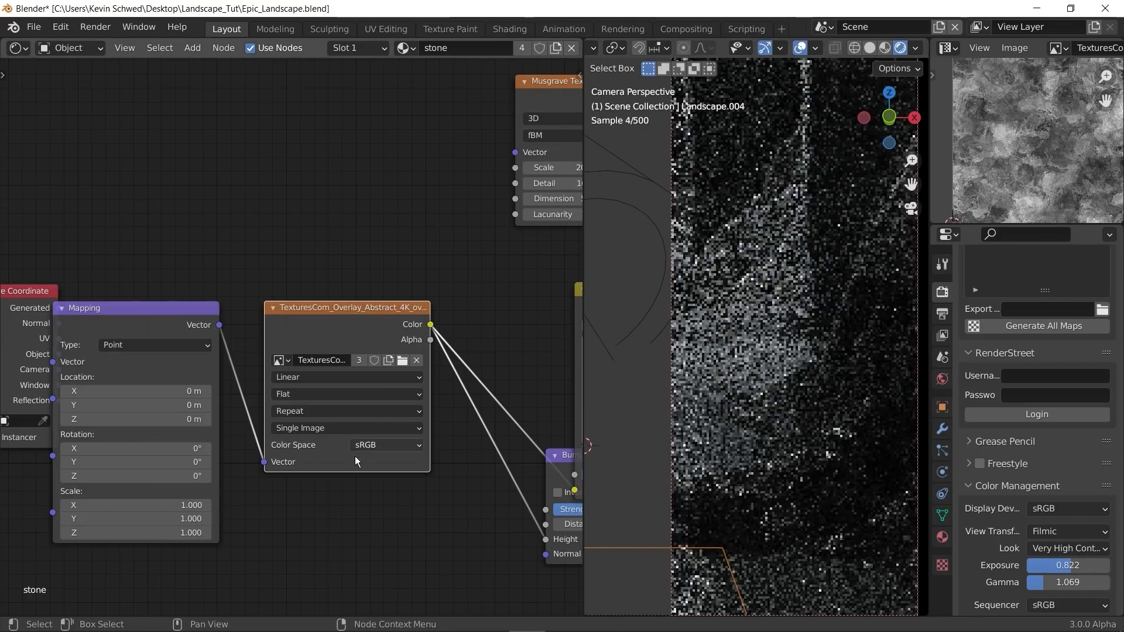
middle_click_drag(355, 456, 426, 461)
left_click(410, 318, "ctrl+shift")
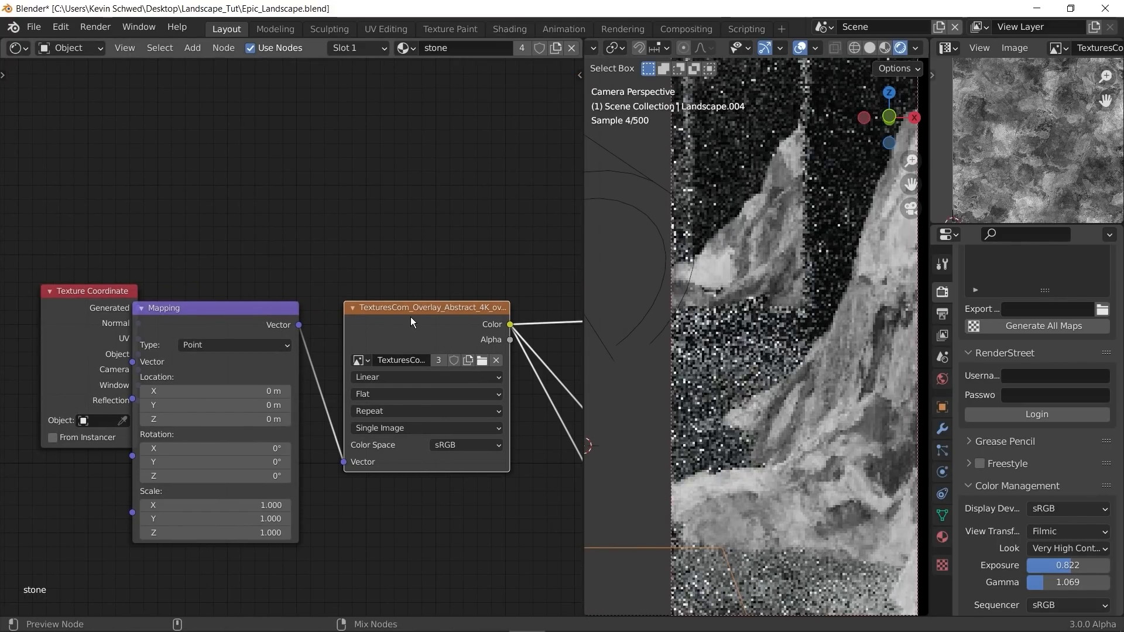
Step: Move the Mapping node clear of the Texture Coordinate node and the RGB Curves node clear of the Bump node
scroll(458, 490, "down", 2)
middle_click_drag(448, 482, 397, 478)
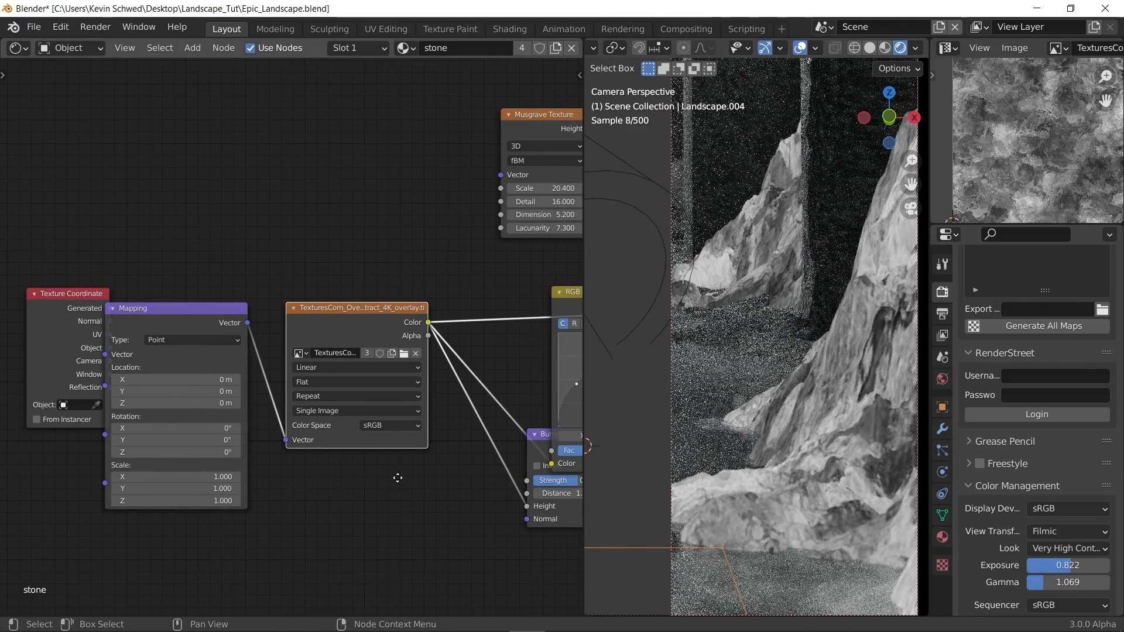
left_click_drag(137, 316, 166, 308)
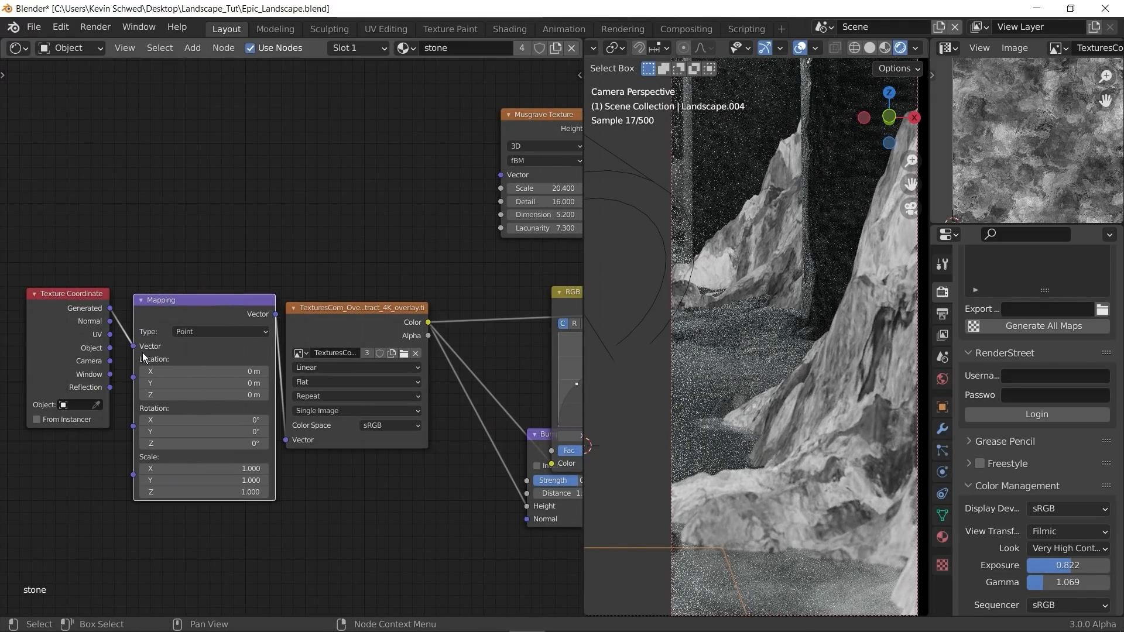
middle_click_drag(321, 431, 218, 444)
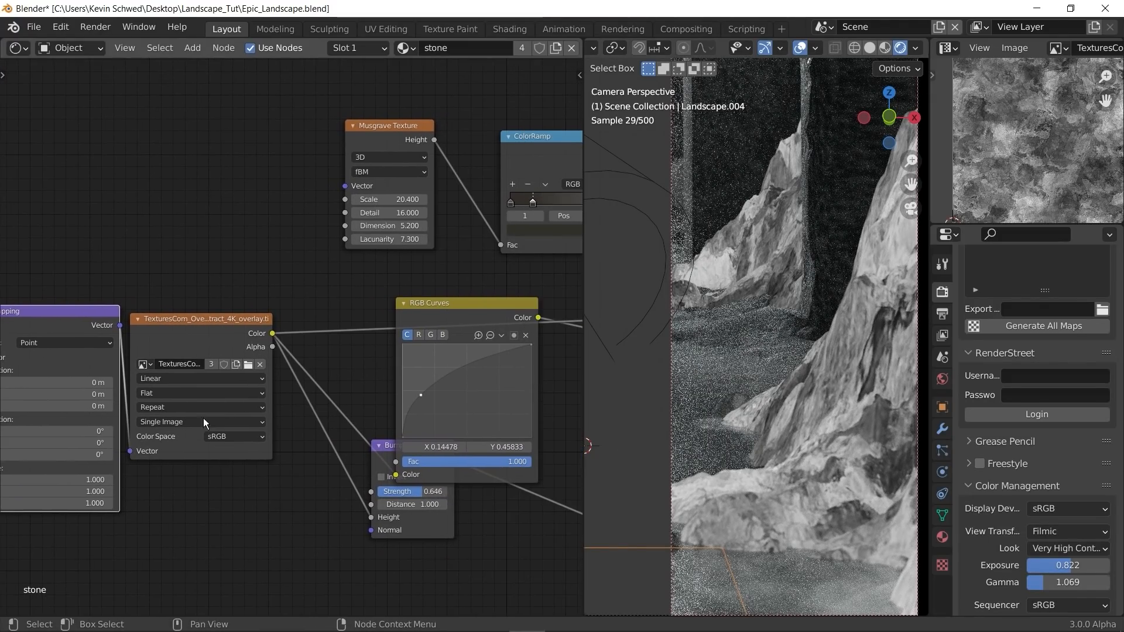
middle_click_drag(393, 381, 223, 386)
scroll(223, 387, "down", 2)
left_click(297, 318)
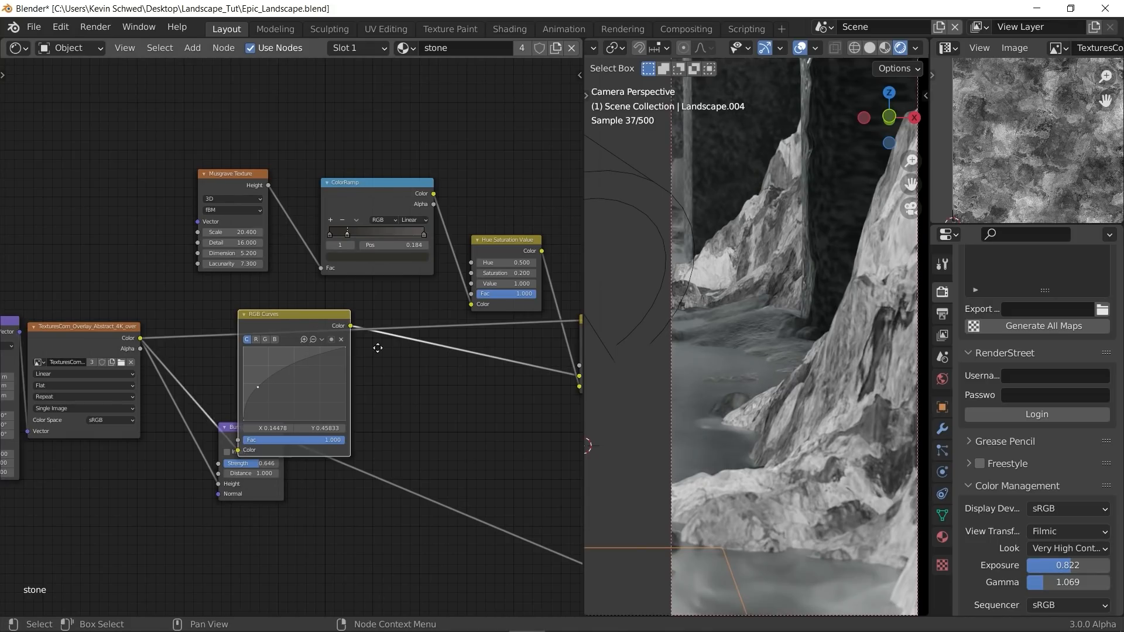
left_click_drag(377, 347, 456, 343)
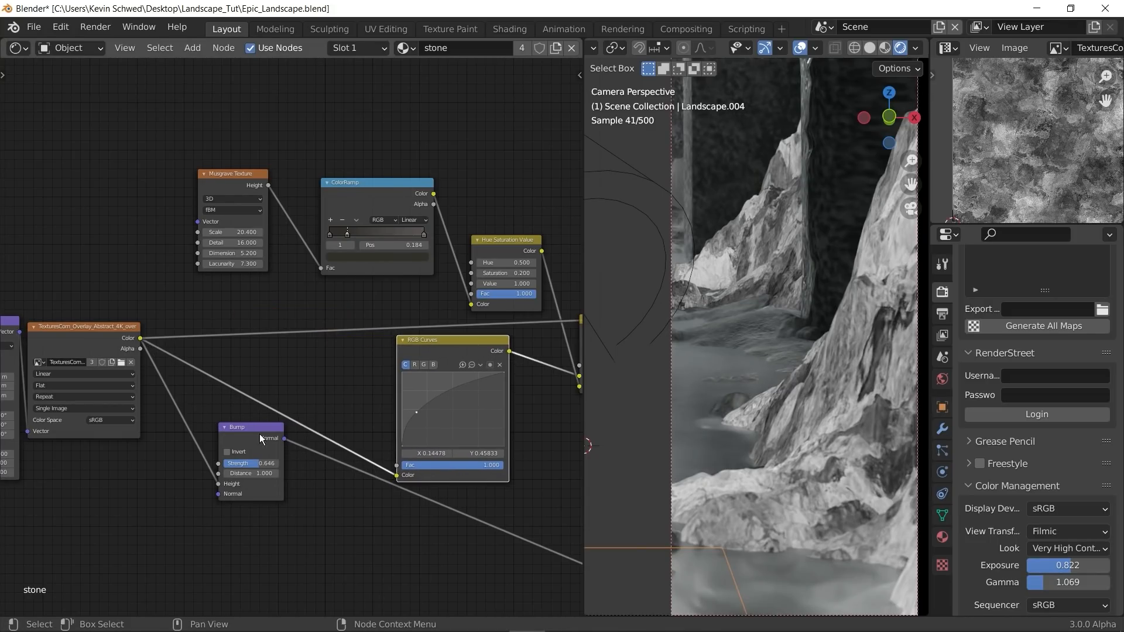
Step: Preview the RGB Curves node's output on the rocks
middle_click_drag(255, 462, 129, 429)
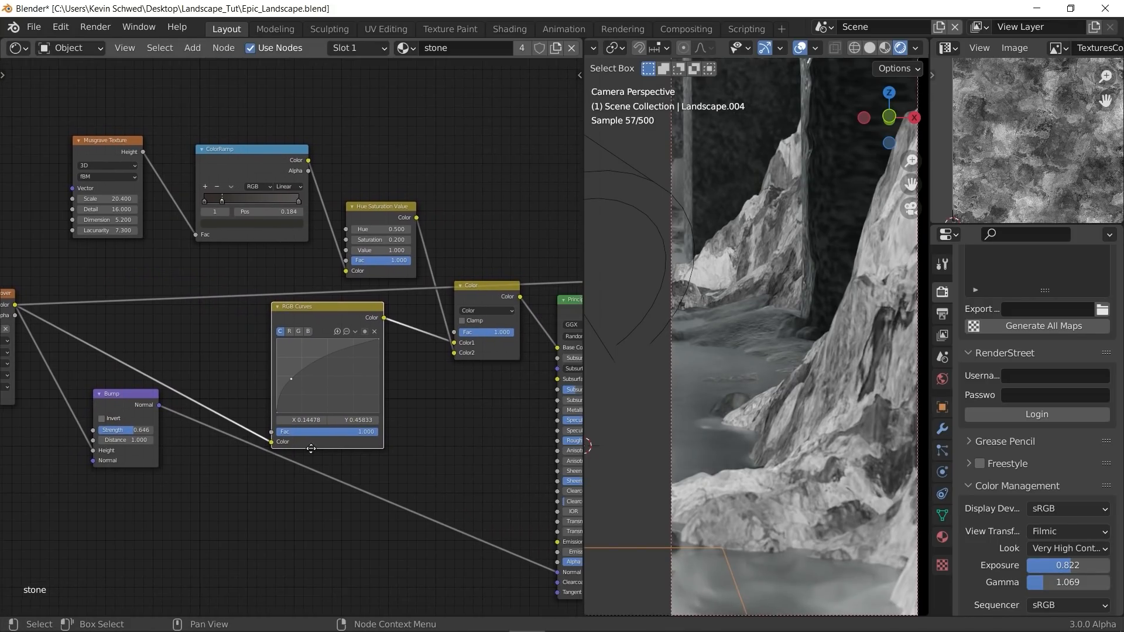
middle_click_drag(550, 458, 408, 460)
middle_click_drag(199, 406, 326, 439)
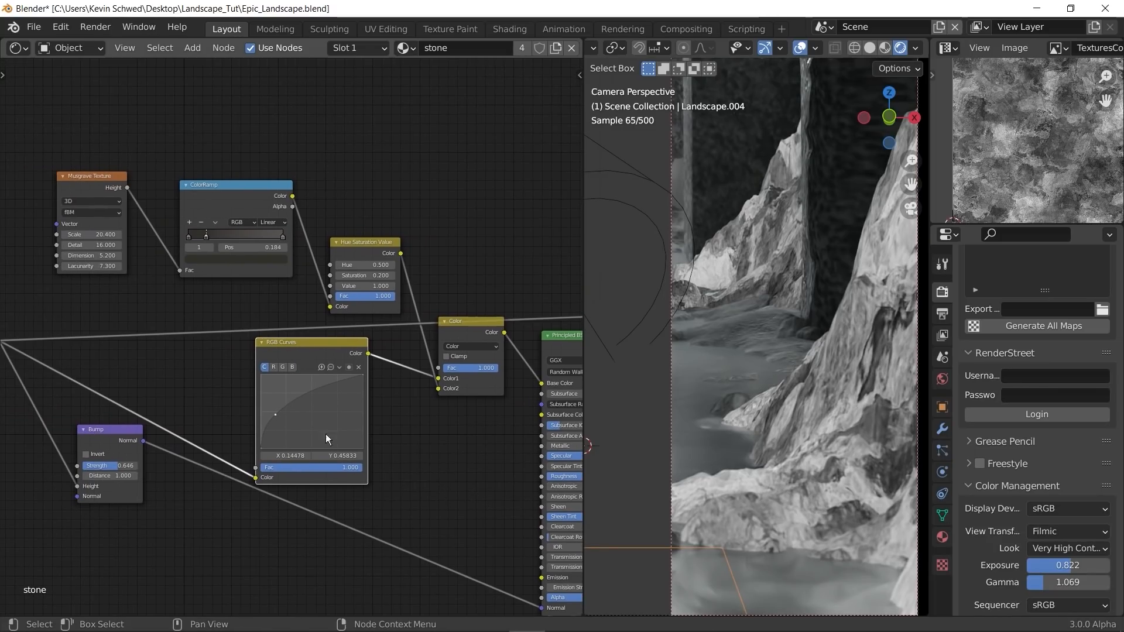
middle_click_drag(258, 392, 358, 391)
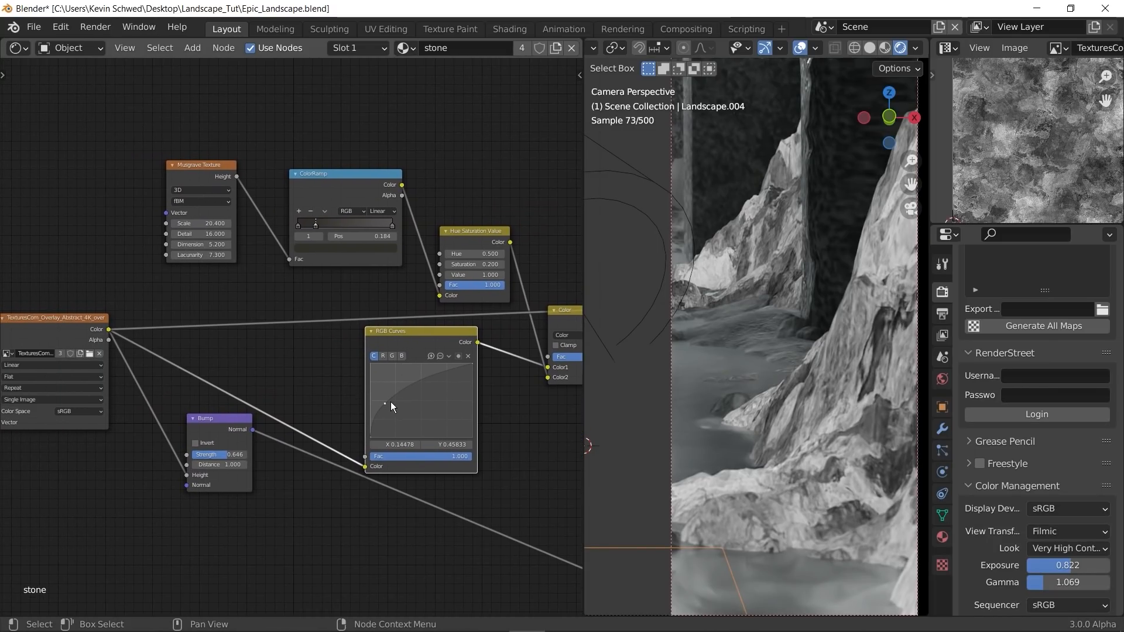
left_click_drag(478, 342, 551, 335)
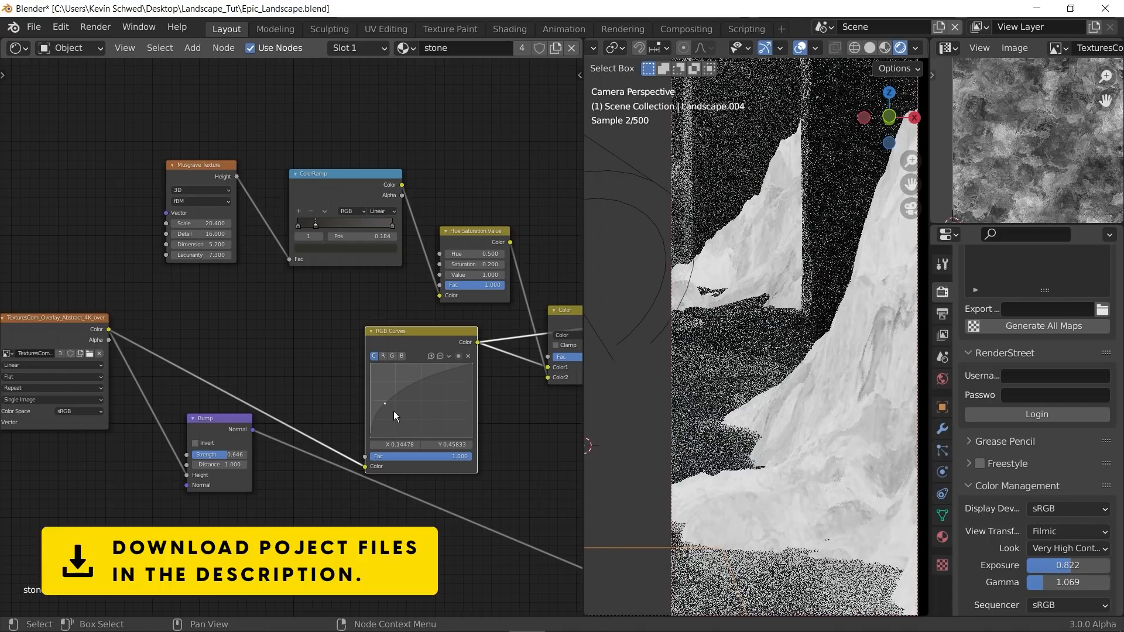
Step: Preview the outputs of the Musgrave Texture, ColorRamp, Hue Saturation Value and Color mix nodes in turn on the rocks
middle_click_drag(498, 330, 307, 356)
middle_click_drag(235, 351, 359, 397)
middle_click_drag(281, 326, 246, 307)
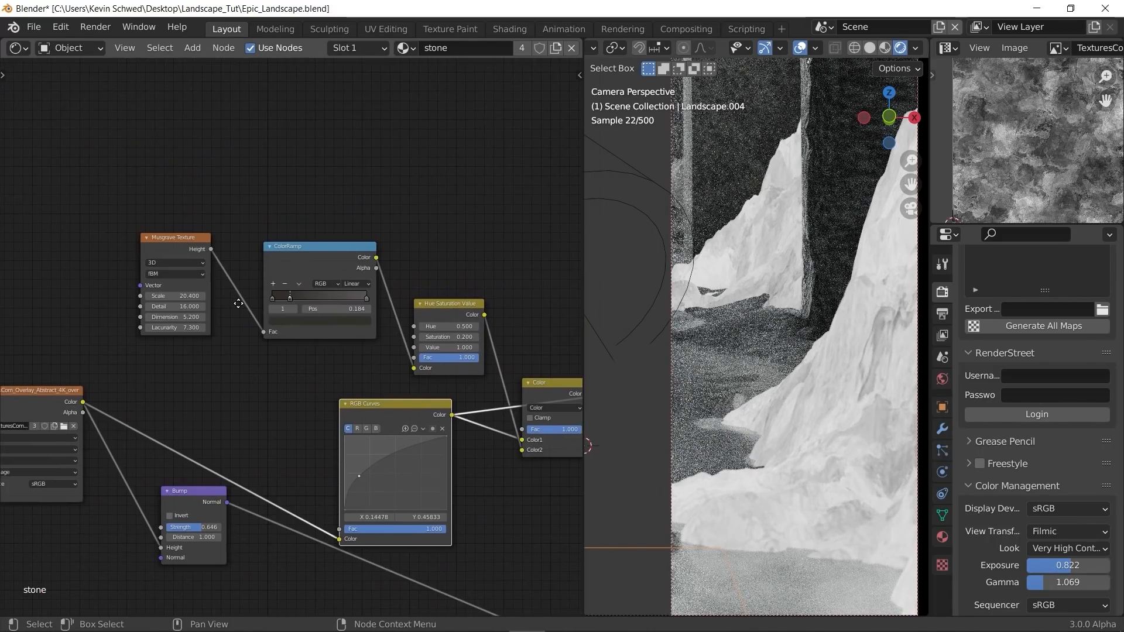
left_click(179, 244, "ctrl+shift")
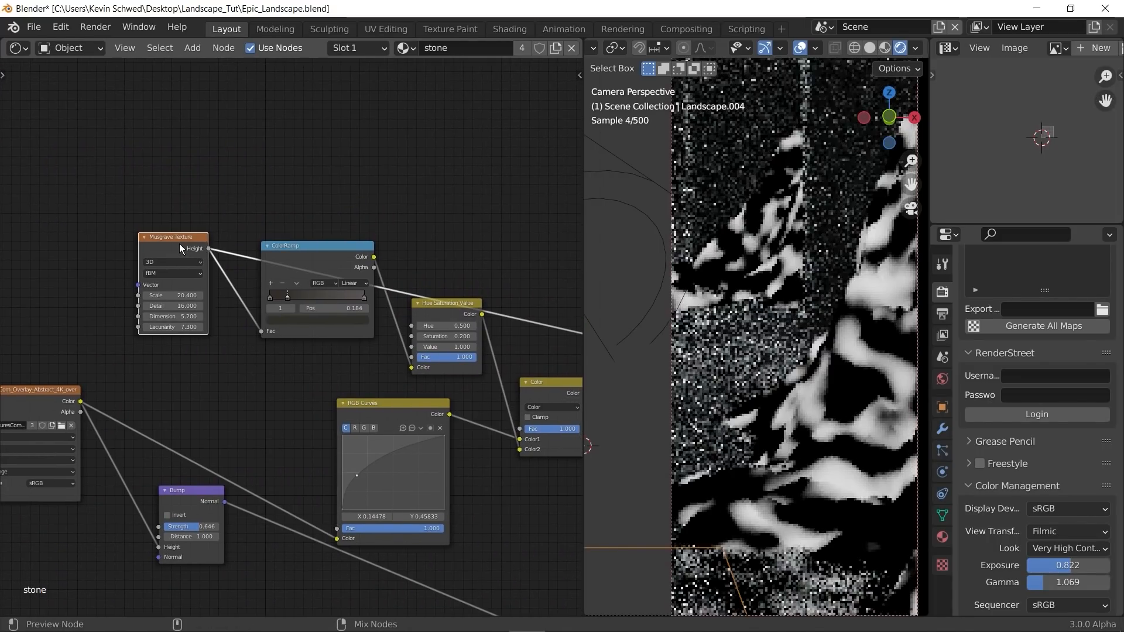
left_click(328, 266, "ctrl+shift")
left_click(445, 310, "ctrl+shift")
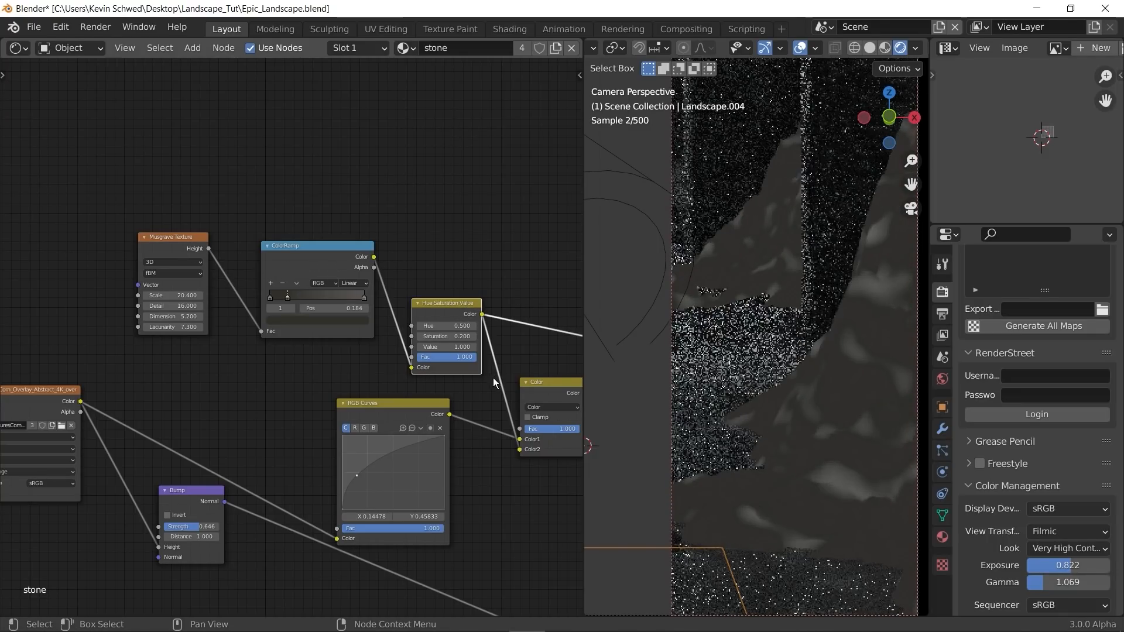
middle_click_drag(493, 378, 347, 367)
left_click(417, 377, "ctrl+shift")
Step: Choose Color as the mix node's blending mode and reconnect the Principled BSDF to the material output
scroll(417, 384, "up", 3)
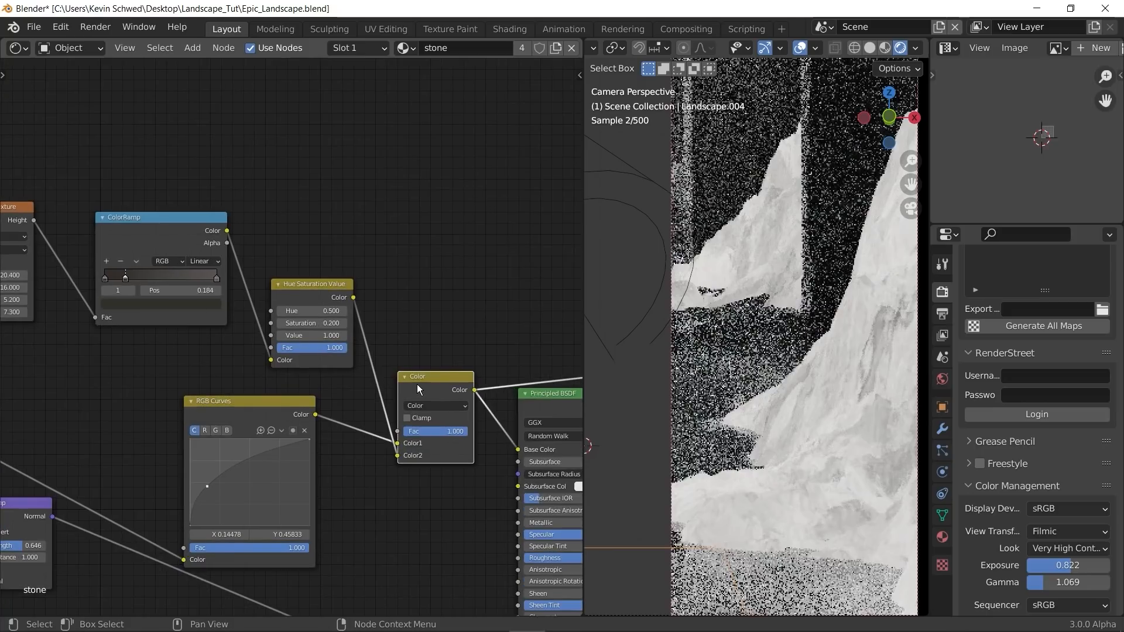
middle_click_drag(428, 409, 353, 380)
left_click(424, 406)
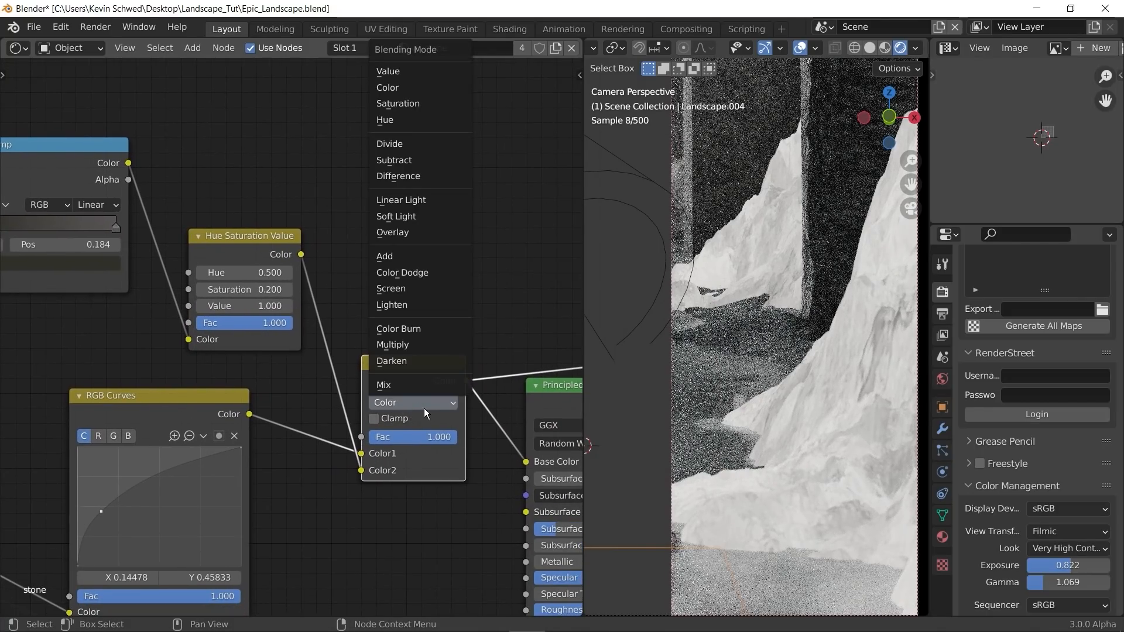
left_click(395, 88)
middle_click_drag(451, 405, 216, 393)
left_click(378, 389, "ctrl+shift")
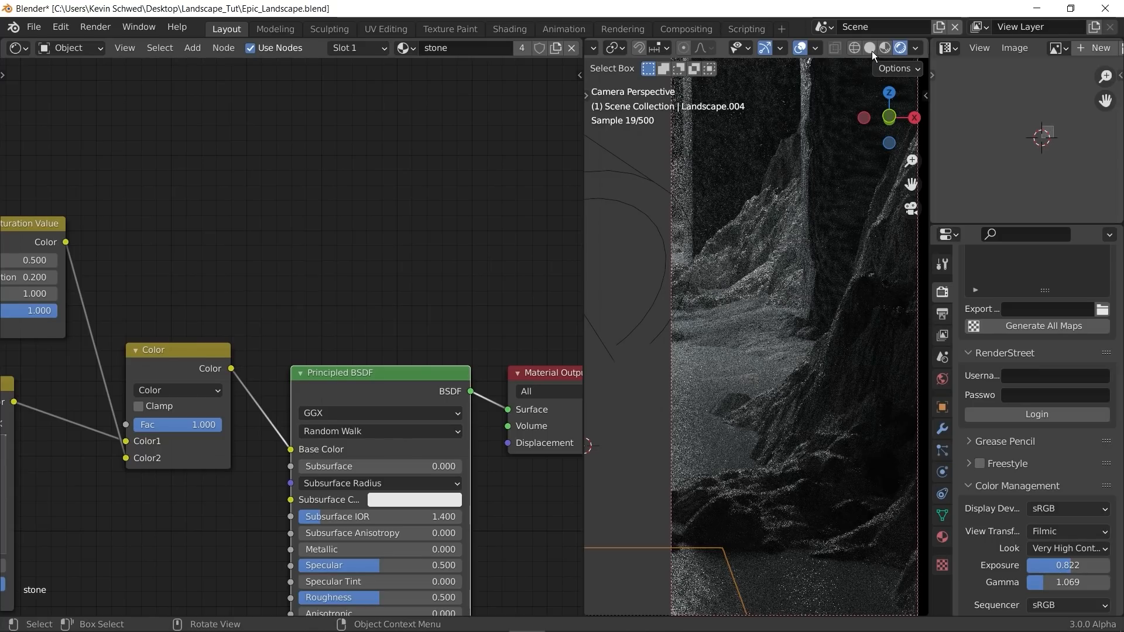
Step: Return the viewport to solid shading, select the small rock on the lake's right shore, and examine its stone.002 material nodes
left_click(871, 49)
scroll(784, 252, "down", 3)
mouse_move(707, 426)
middle_mouse_down("shift")
mouse_move(813, 469)
mouse_move(820, 486)
middle_mouse_up("shift")
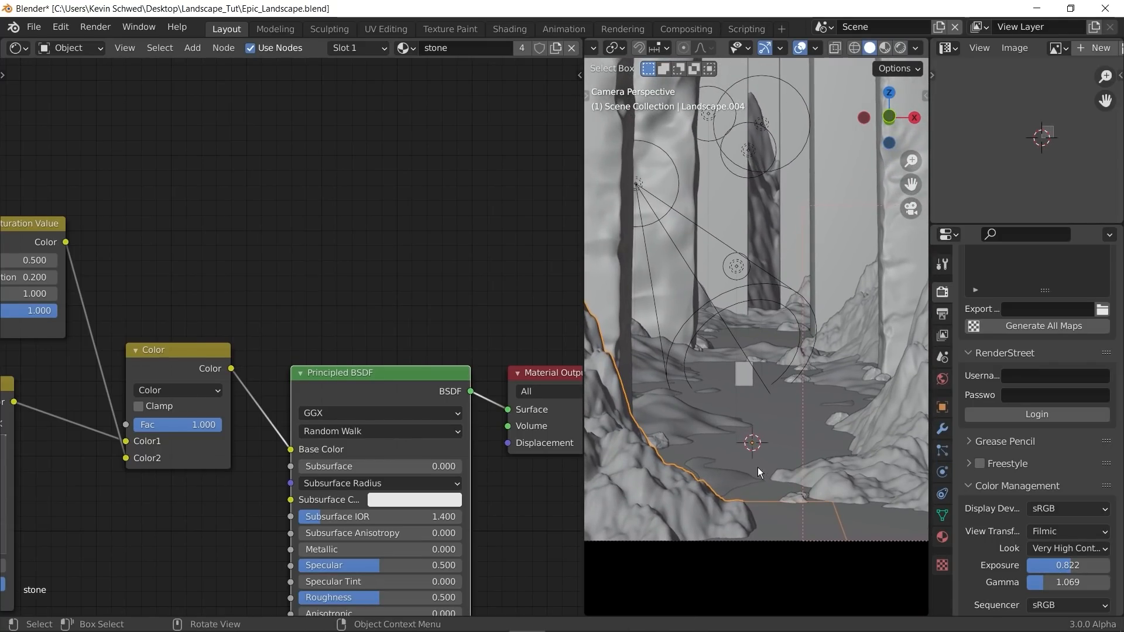
mouse_move(757, 467)
middle_mouse_down("shift")
mouse_move(761, 490)
mouse_move(719, 487)
middle_mouse_up("shift")
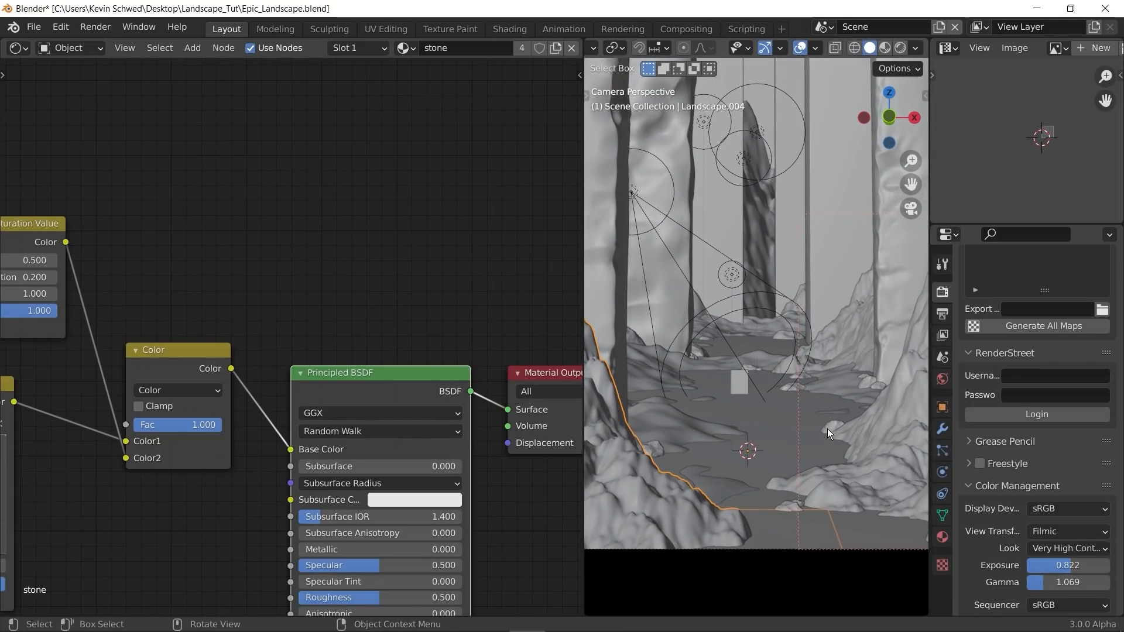
left_click(827, 430)
scroll(148, 399, "down", 5)
middle_click_drag(148, 399, 406, 326)
middle_click_drag(261, 430, 420, 434)
scroll(271, 454, "down", 3)
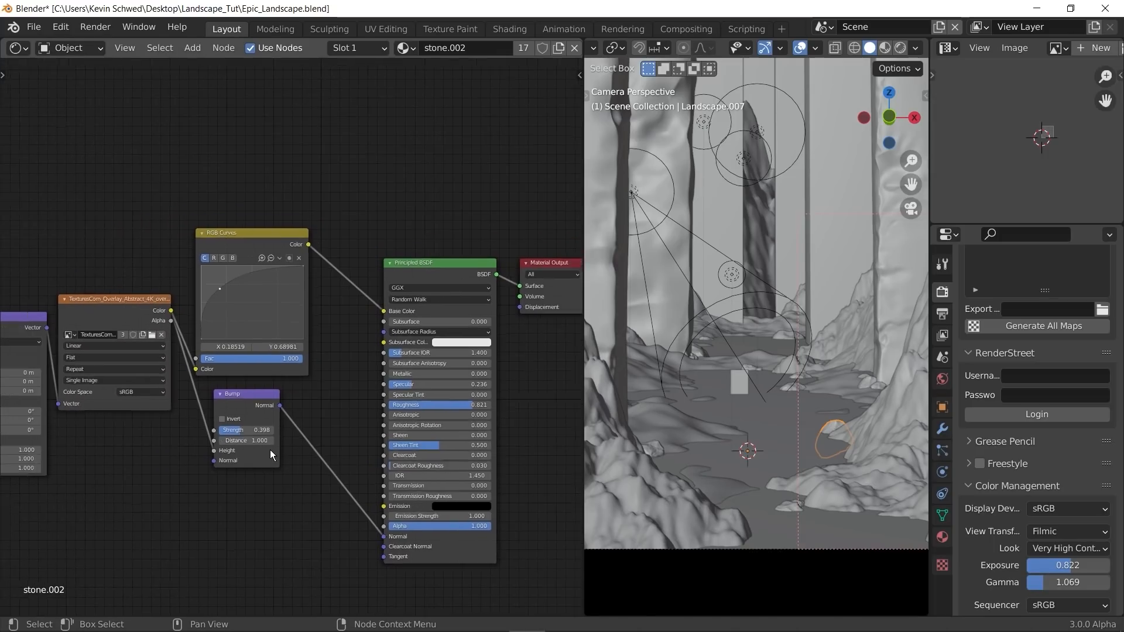
middle_click_drag(291, 469, 249, 450)
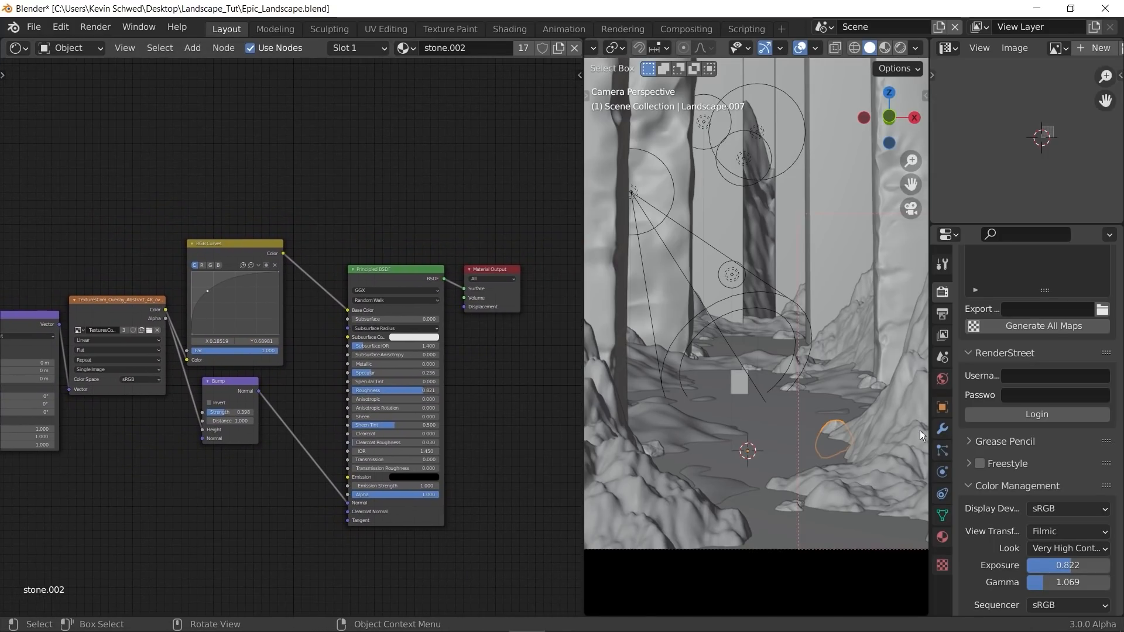
Step: Select the tall pillar on the left side of the canyon and examine the texture coordinate and mapping setup of its pillar material
scroll(838, 459, "up", 2)
middle_click_drag(836, 462, 801, 464, "shift")
scroll(767, 410, "down", 2)
middle_click_drag(764, 405, 785, 479, "shift")
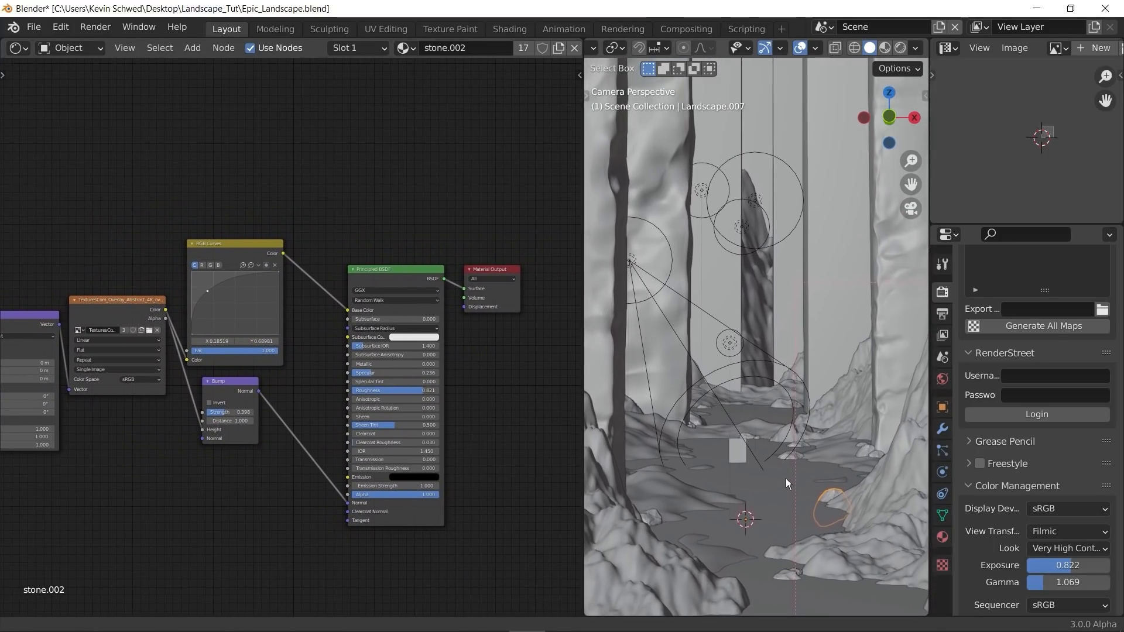
middle_click_drag(741, 438, 777, 451, "shift")
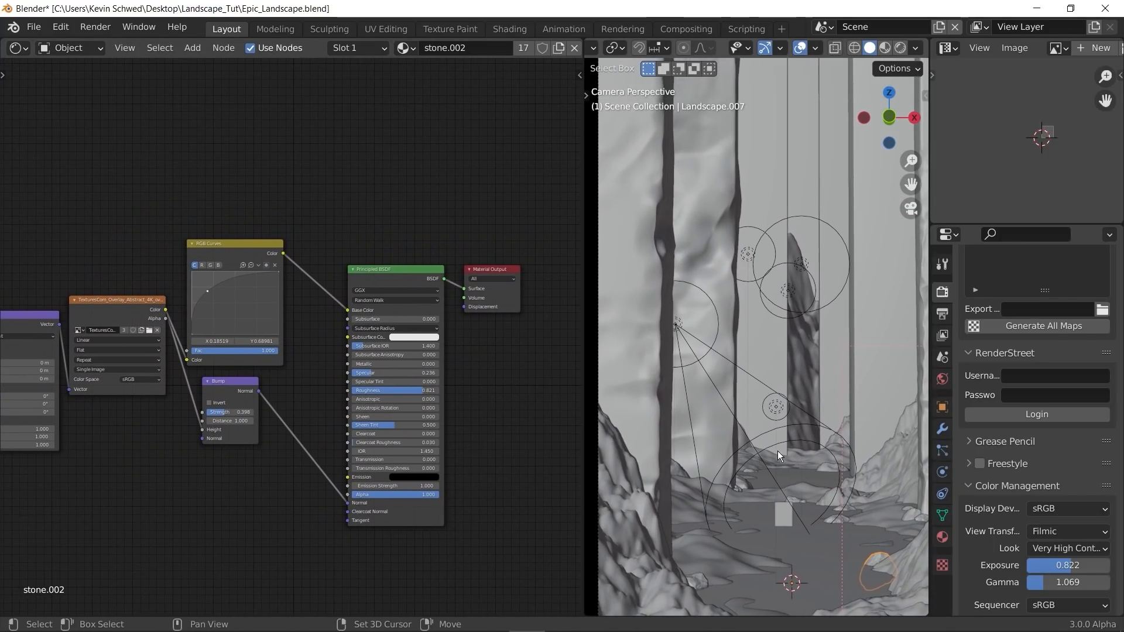
left_click(644, 360)
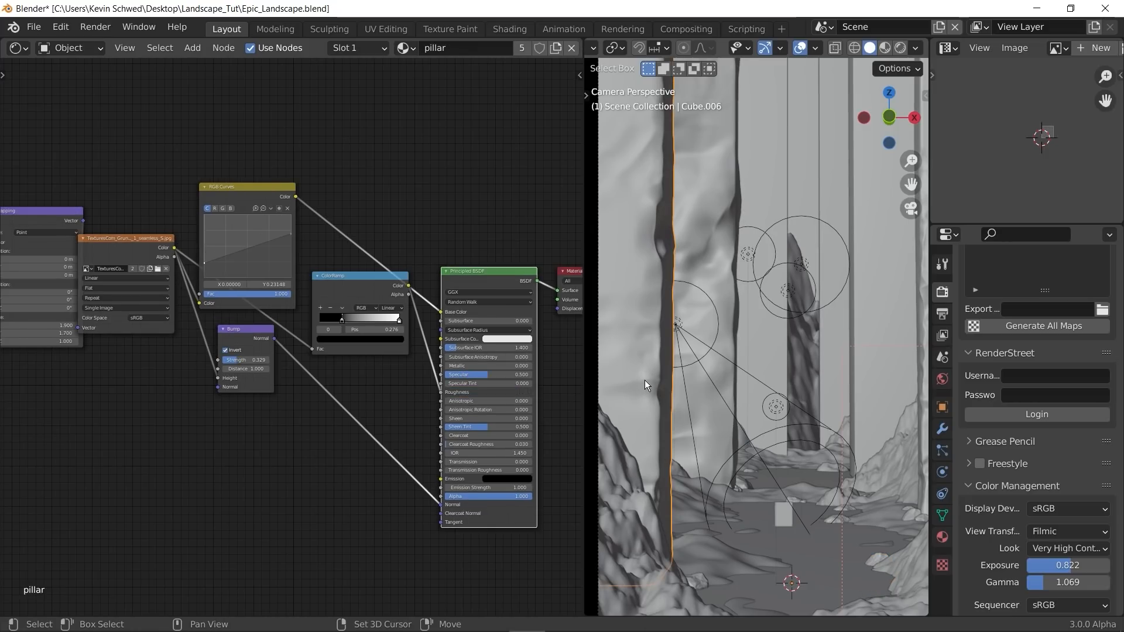
middle_click_drag(645, 381, 756, 402, "shift")
middle_click_drag(682, 381, 707, 406, "shift")
scroll(322, 428, "down", 1)
middle_click_drag(322, 429, 420, 486)
middle_click_drag(294, 451, 424, 523)
scroll(334, 463, "up", 5)
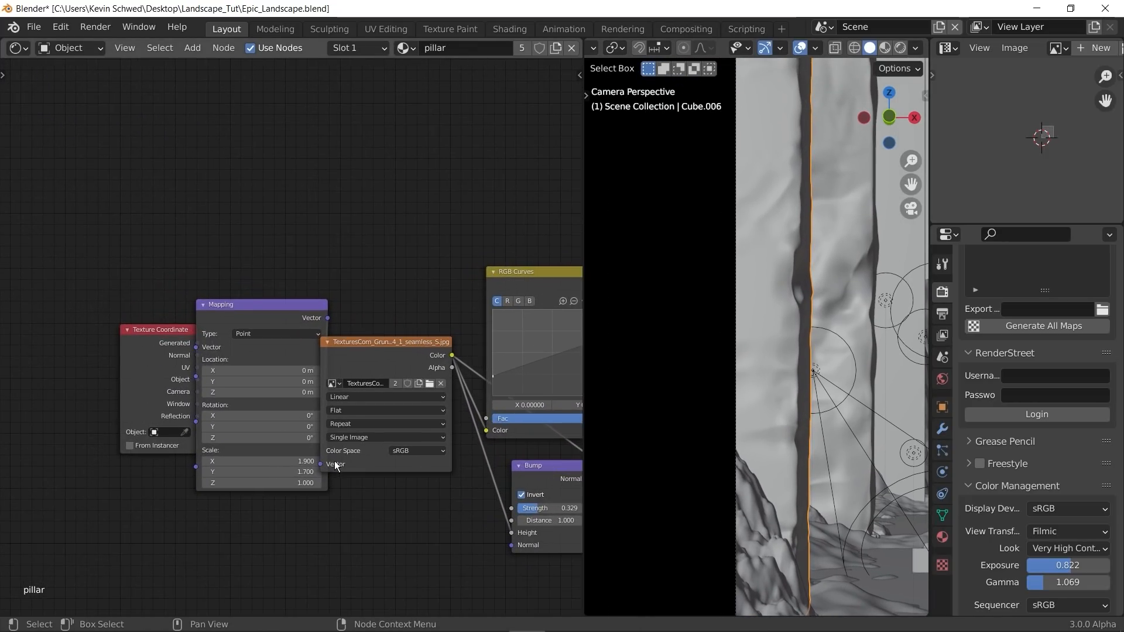
Step: Move the Texture Coordinate and Mapping nodes away from the image texture node so the pillar material's nodes no longer overlap
scroll(335, 462, "up", 1)
middle_click_drag(335, 462, 316, 443)
left_click_drag(124, 331, 69, 331)
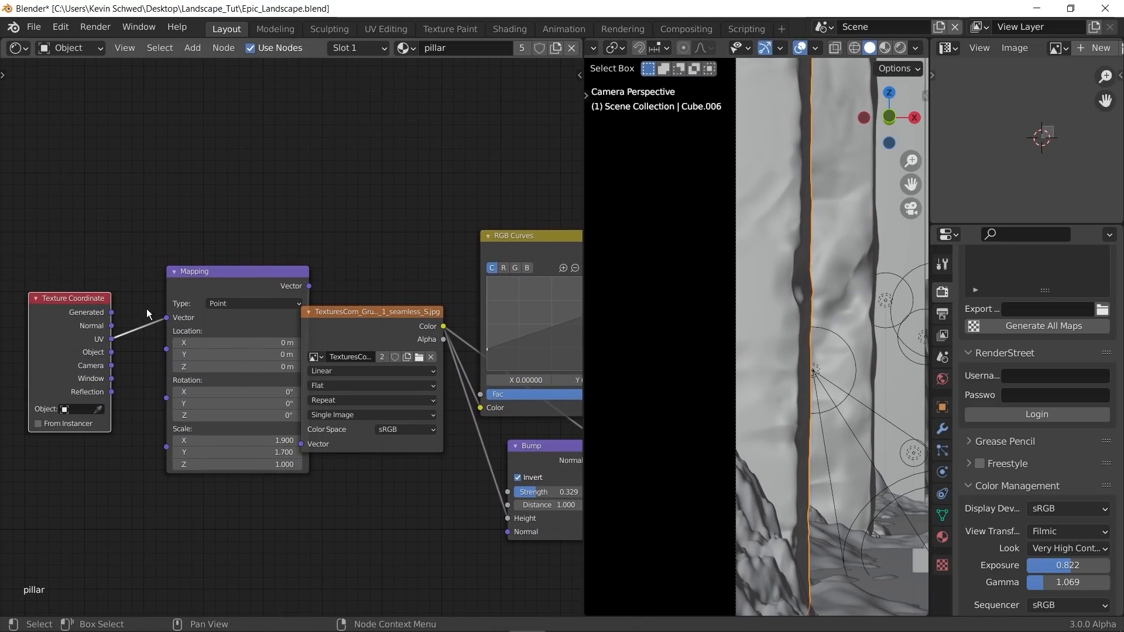
left_click_drag(233, 275, 198, 272)
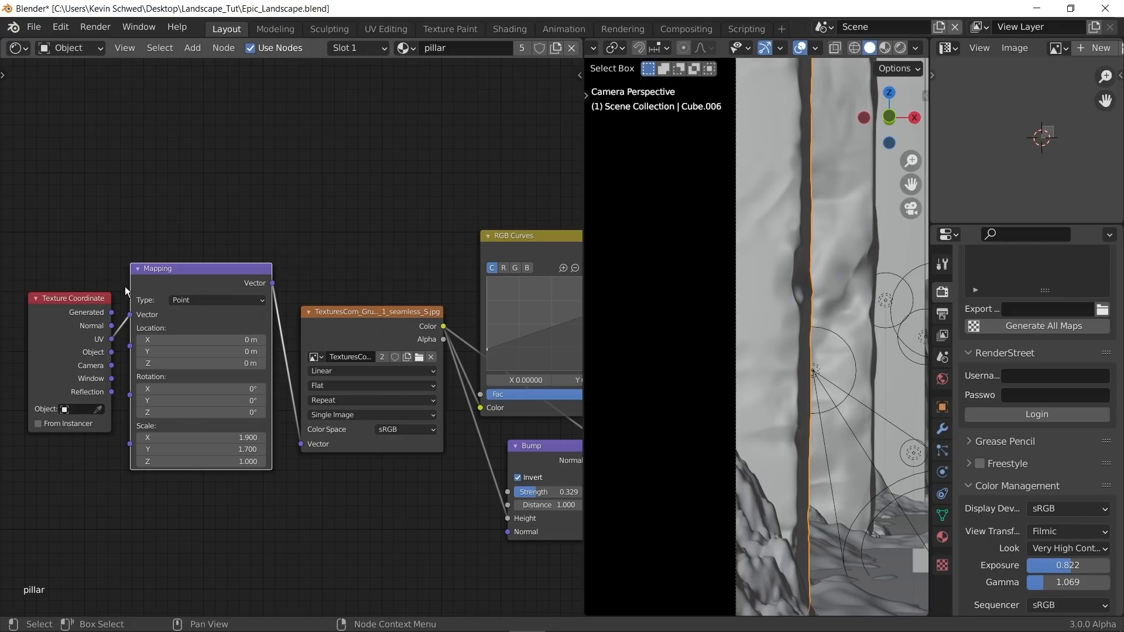
Step: Display the pillar material's seamless TexturesCom grunge image in the image editor and examine it up close
scroll(342, 451, "up", 4)
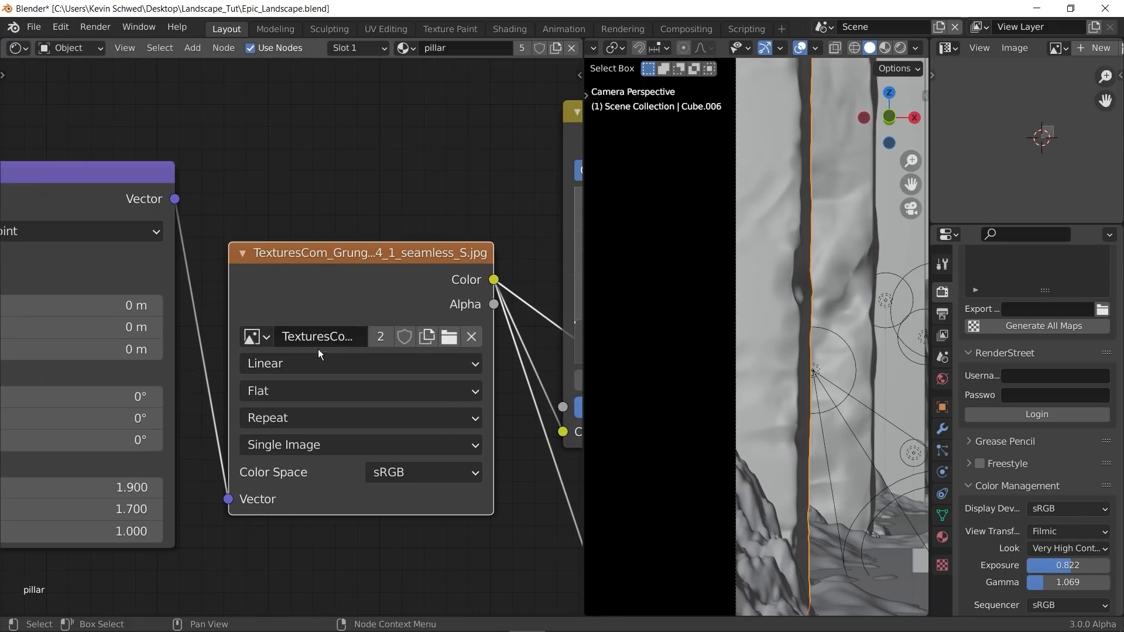
double_click(344, 336)
key("Escape")
left_click(1056, 47)
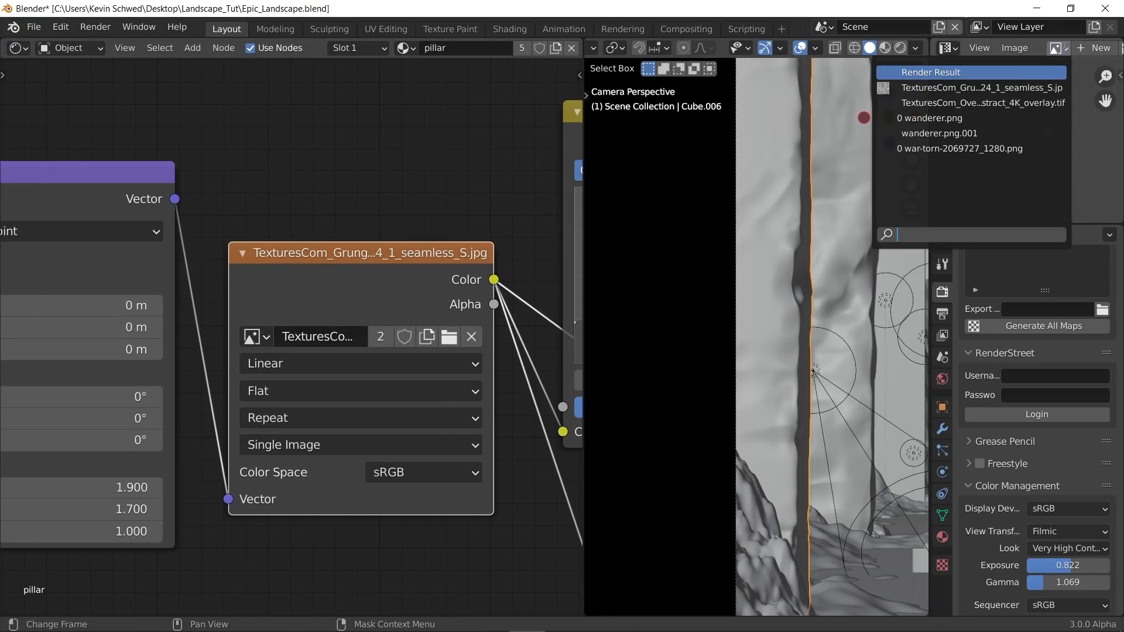
left_click(1035, 88)
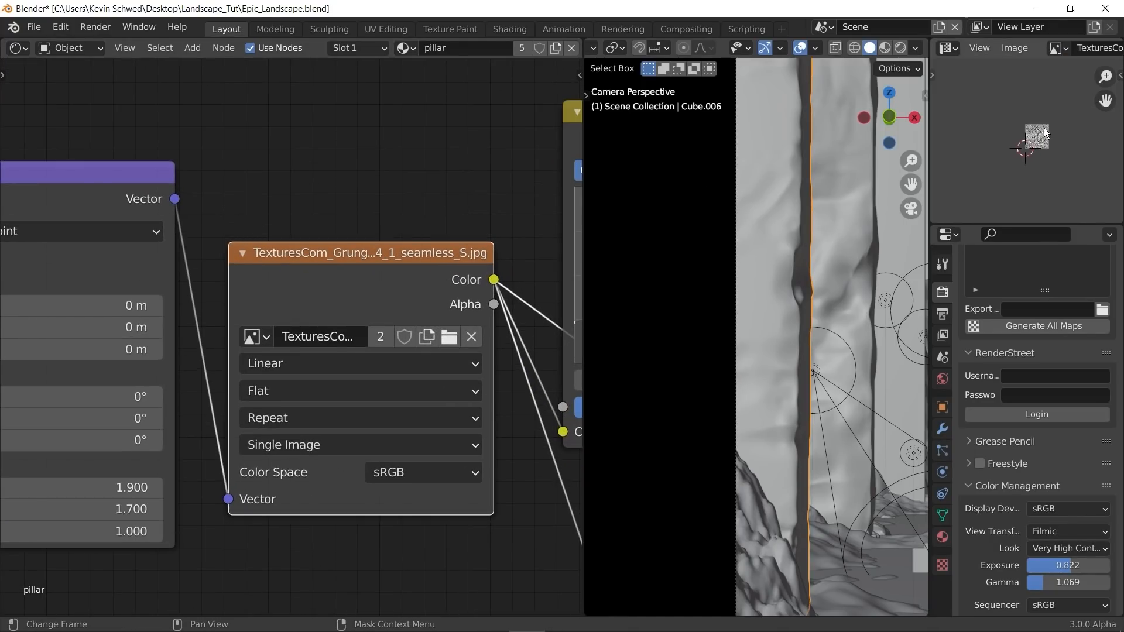
scroll(1045, 129, "up", 6)
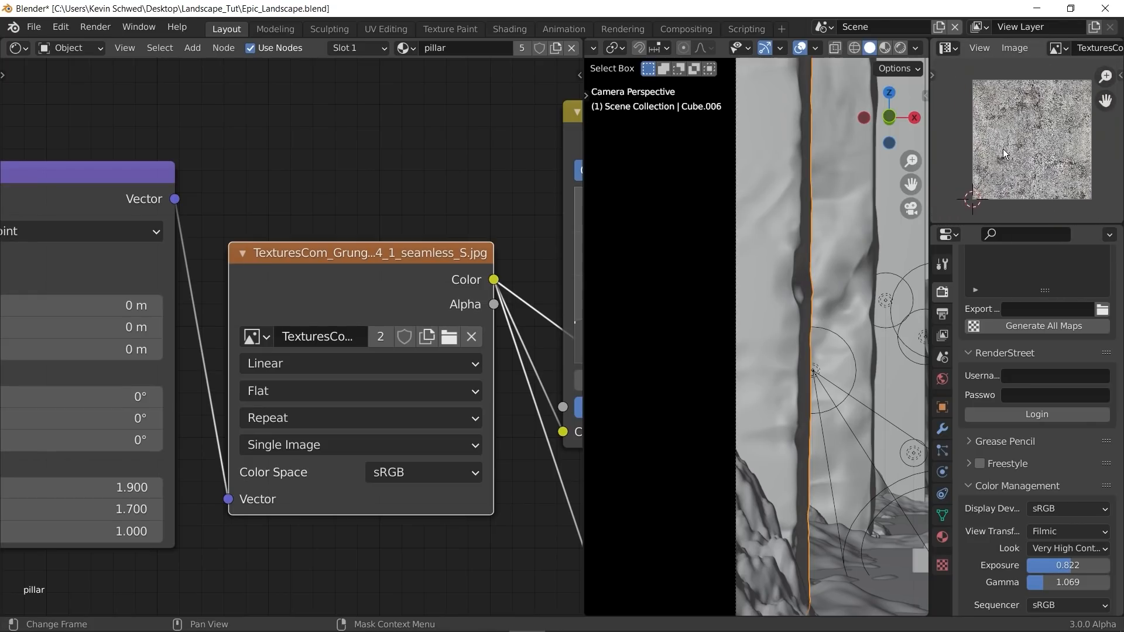
scroll(1013, 147, "up", 3)
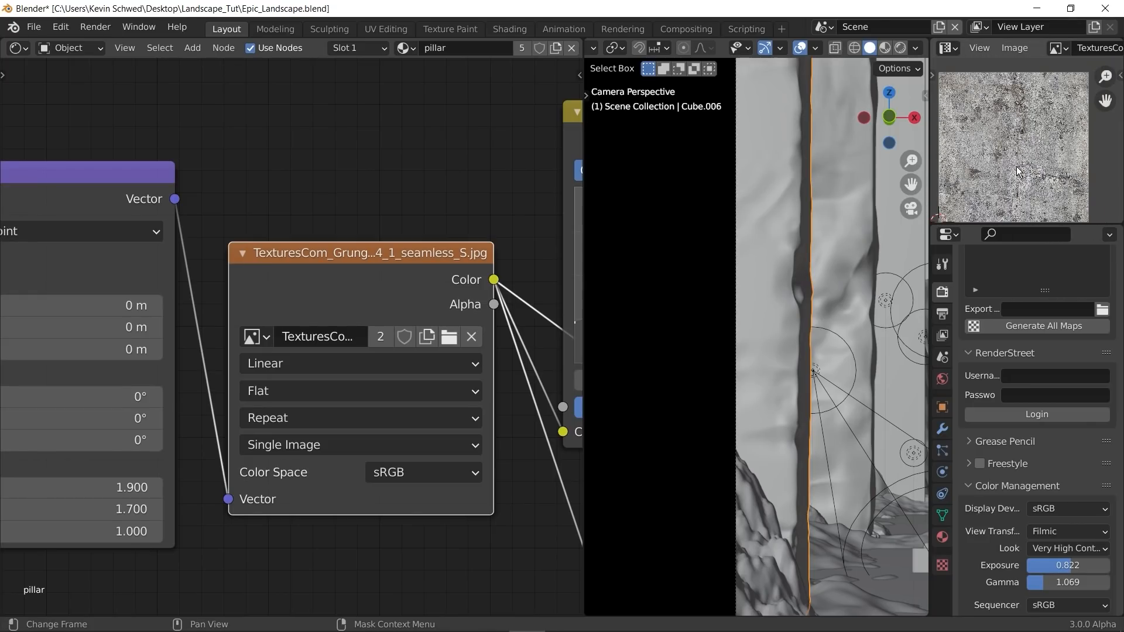
scroll(333, 413, "down", 3)
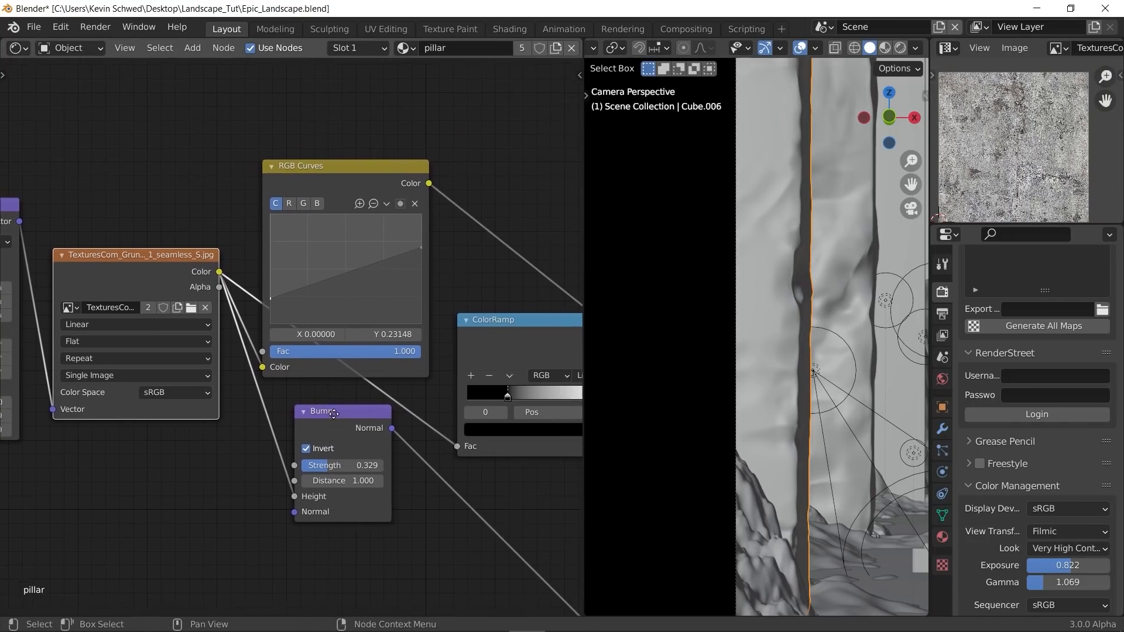
Step: Preview the image texture's output in rendered shading, limited to a render region around the pillar's edge
middle_click_drag(334, 413, 309, 406)
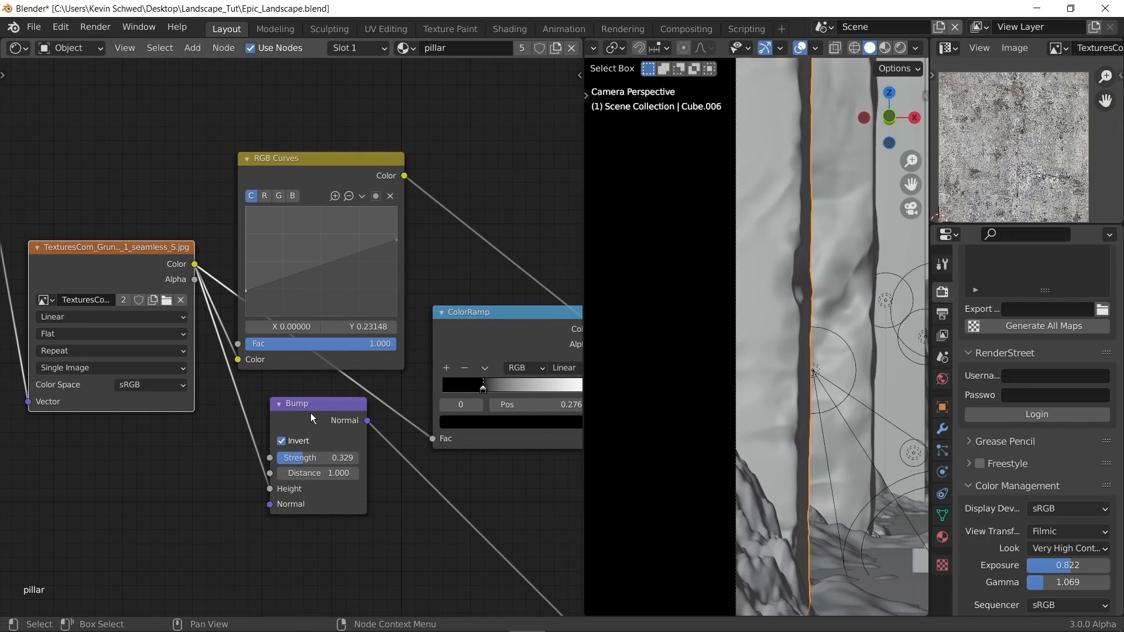
left_click(901, 48)
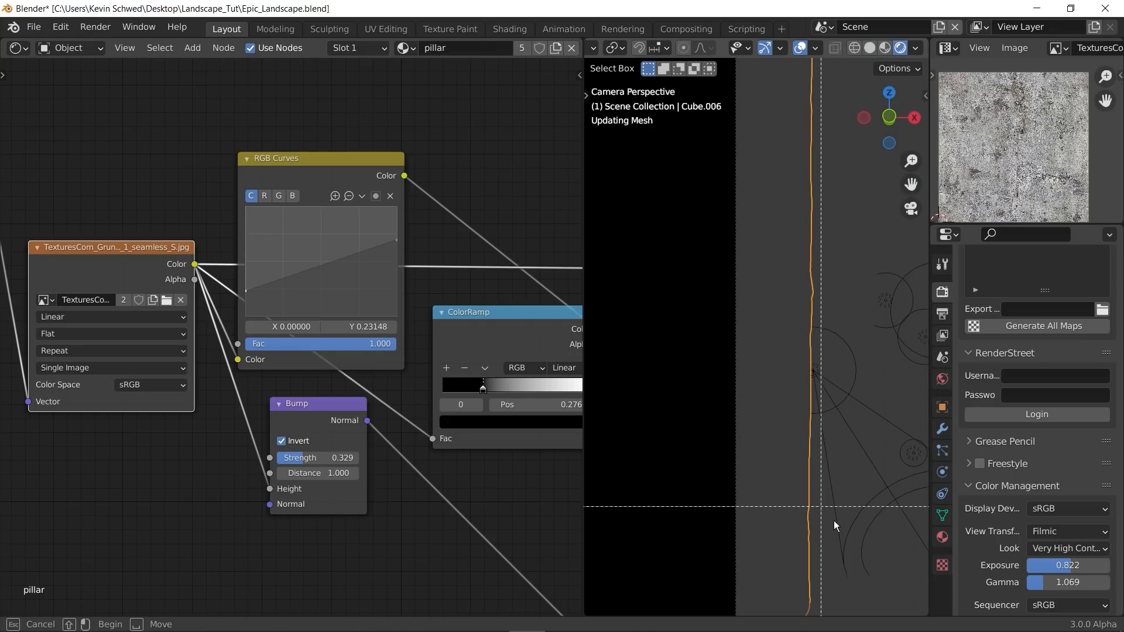
left_click_drag(834, 519, 712, 196)
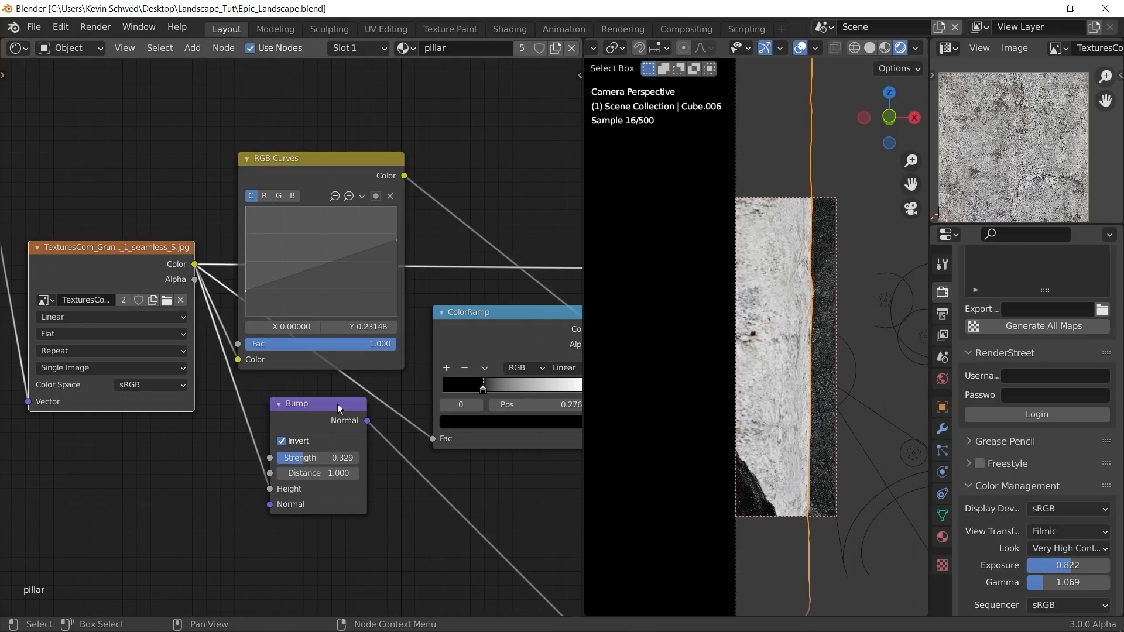
Step: Preview the RGB Curves node's output on the pillar and move the Bump node slightly lower
middle_click_drag(264, 236, 235, 293)
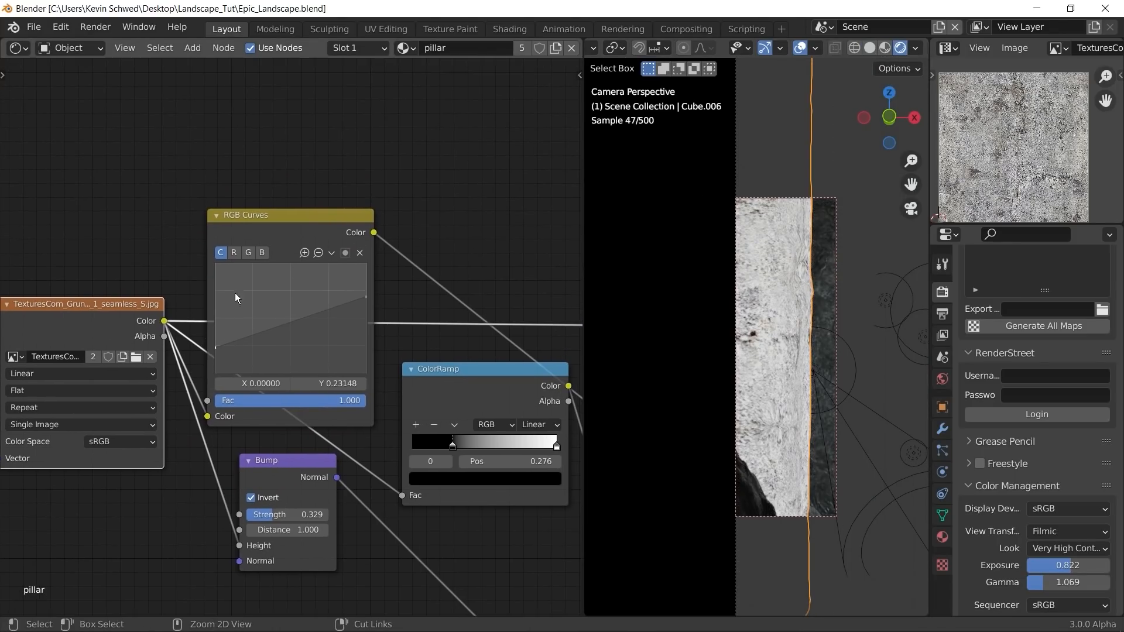
left_click(282, 228, "ctrl+shift")
middle_click_drag(379, 467, 393, 376)
left_click_drag(272, 391, 259, 439)
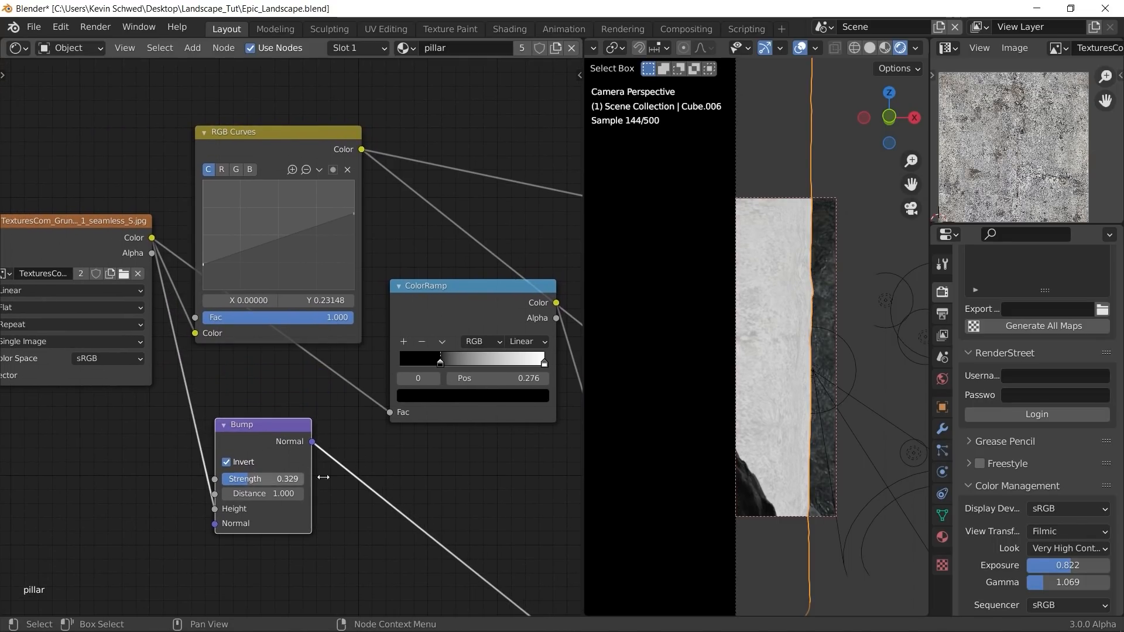
Step: Move the ColorRamp node slightly lower and preview its output on the pillar
middle_click_drag(440, 475, 296, 441)
scroll(297, 440, "down", 1)
left_click_drag(333, 277, 324, 308)
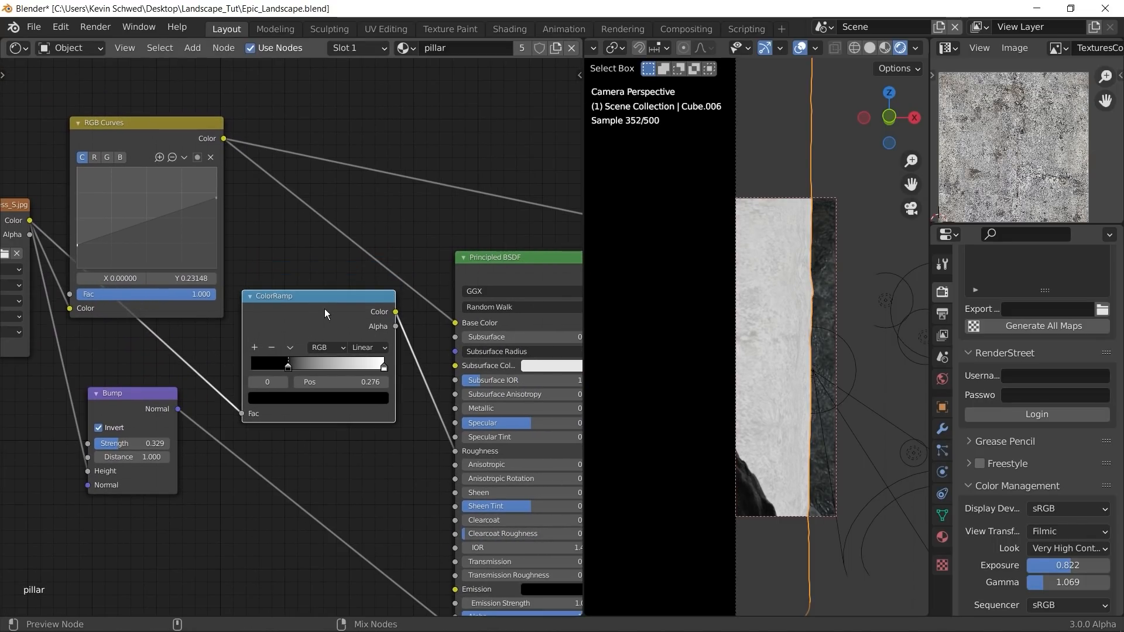
left_click(324, 308, "ctrl+shift")
middle_click_drag(385, 436, 335, 437)
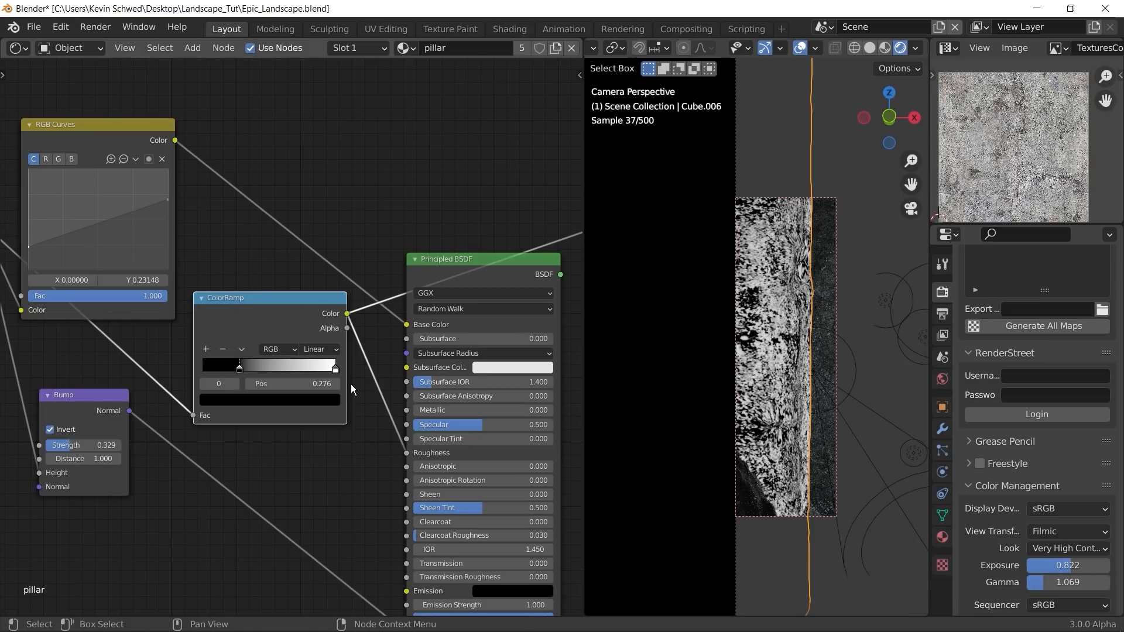
Step: Reconnect the Principled BSDF to the material output and redraw a taller render region around the pillar
middle_click_drag(475, 470, 350, 437)
left_click(398, 209, "ctrl+shift")
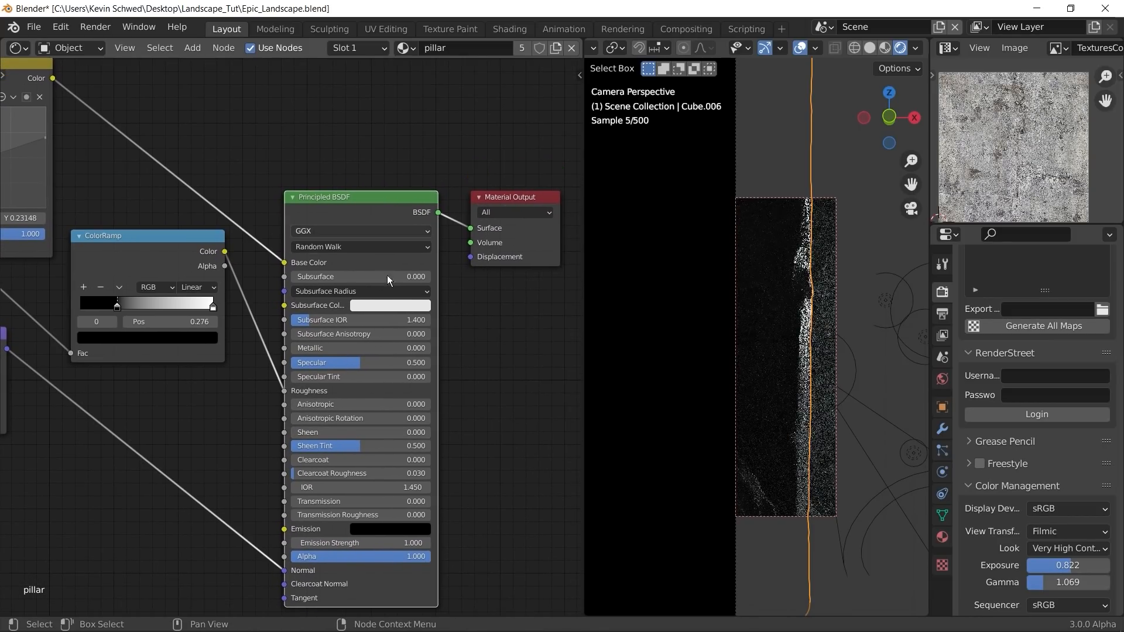
key("ctrl+b")
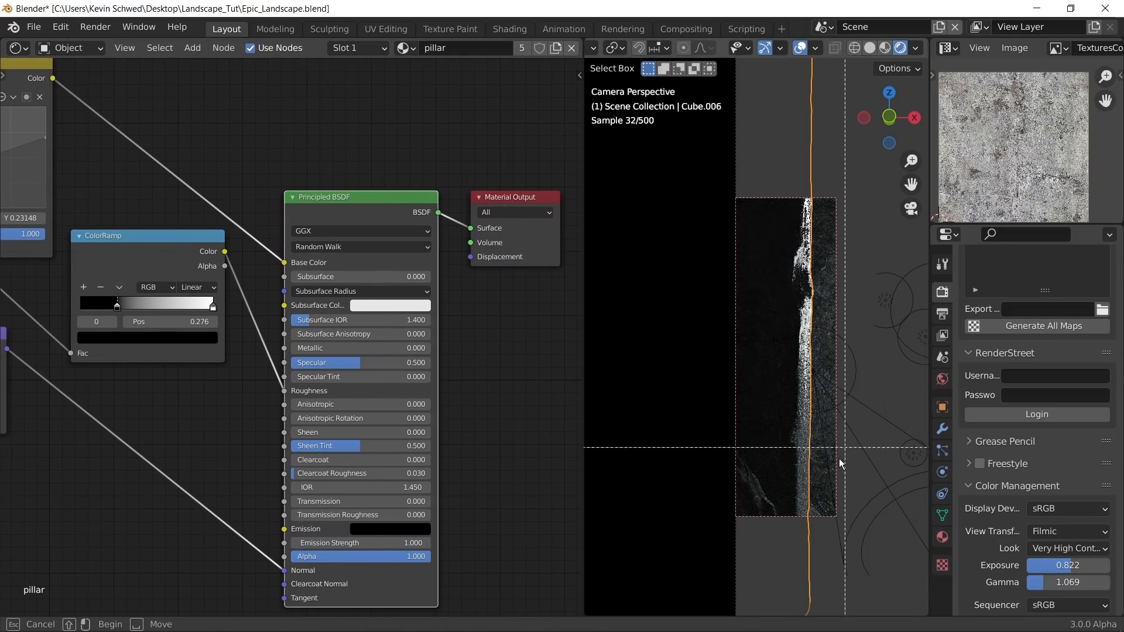
left_click_drag(754, 162, 747, 50)
key("ctrl+b")
mouse_move(879, 477)
left_mouse_down()
mouse_move(775, 143)
mouse_move(764, 10)
left_mouse_up()
Step: Clear the render region to render the whole camera view of the canyon
middle_click_drag(834, 281, 829, 314, "shift")
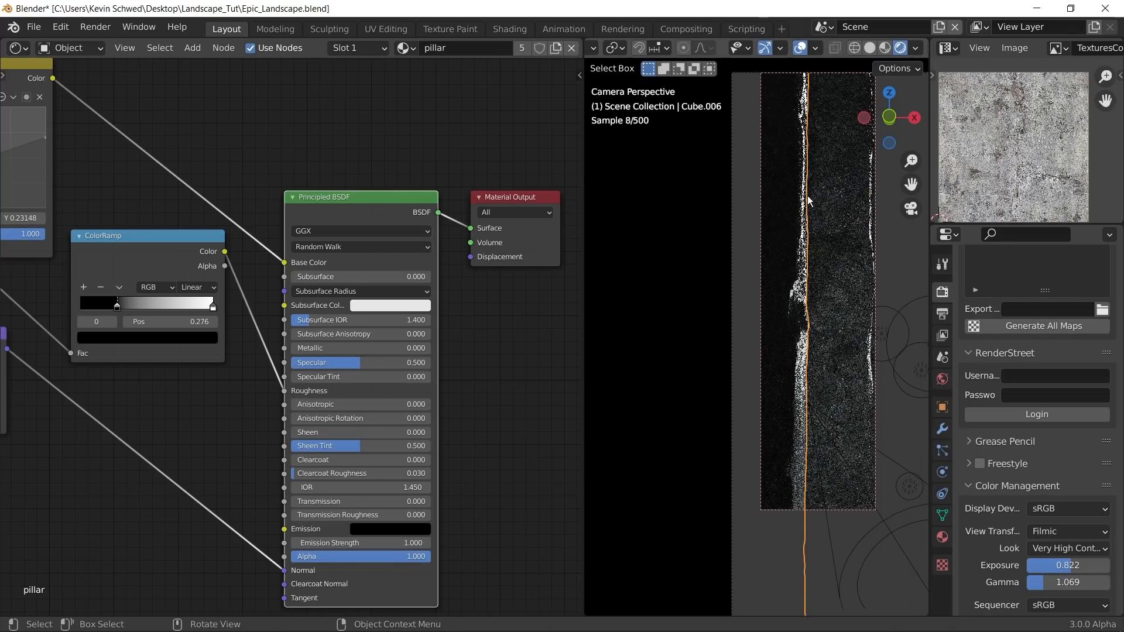
scroll(799, 381, "down", 3)
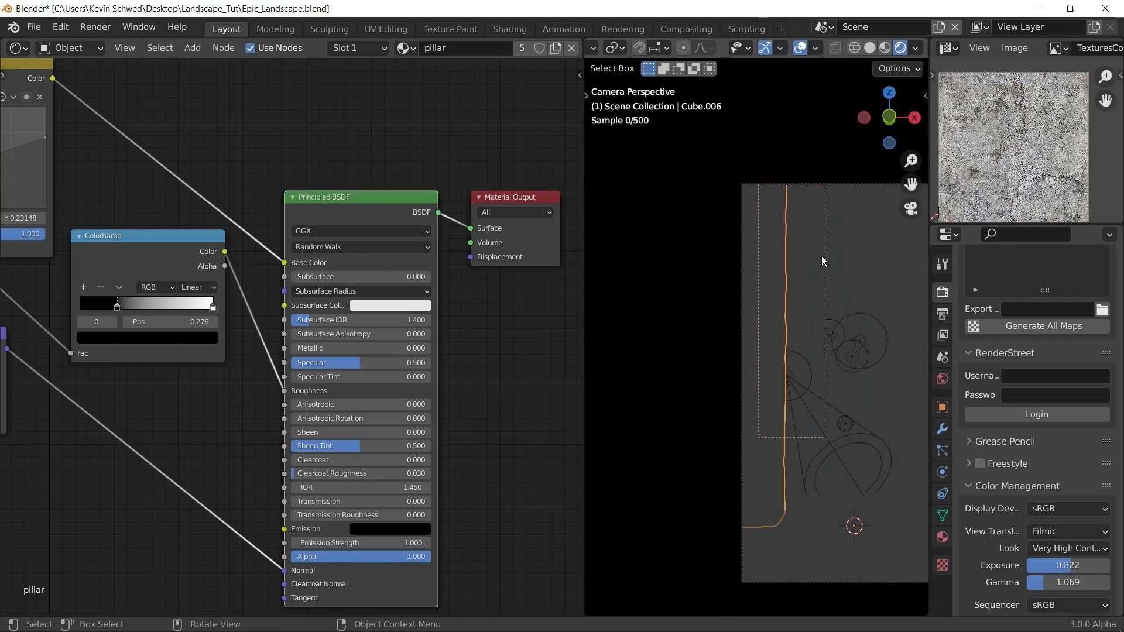
key("ctrl+alt+b")
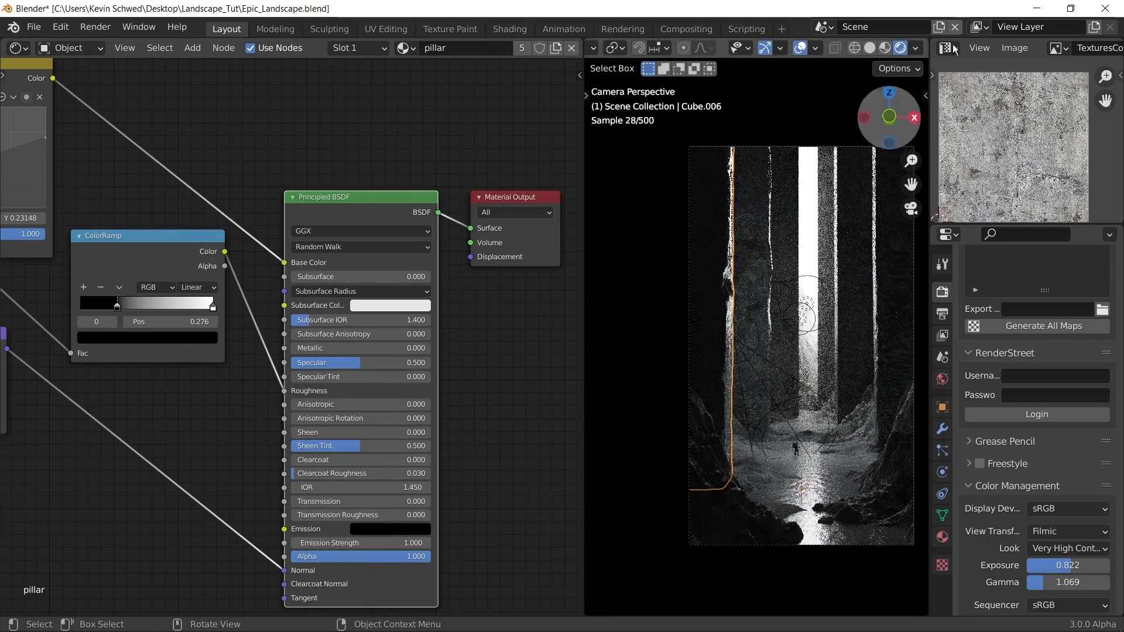
middle_click_drag(810, 280, 733, 276, "shift")
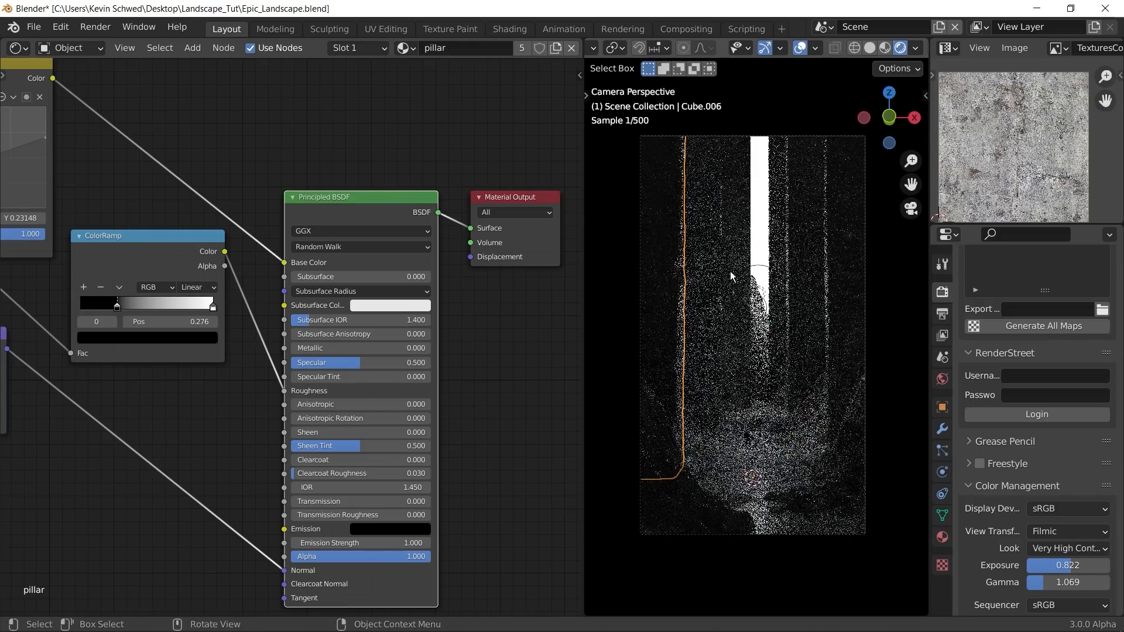
scroll(292, 322, "right", 3, "ctrl")
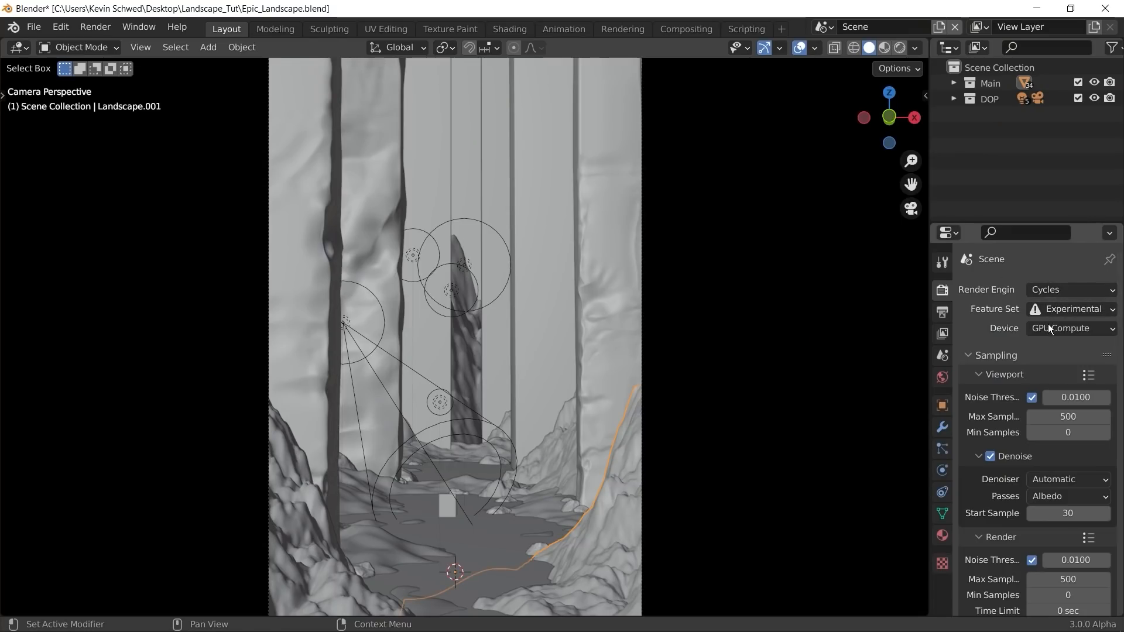
Step: Examine the Cycles render engine, feature set, device and viewport sampling settings
scroll(1014, 357, "down", 1)
scroll(989, 346, "down", 1)
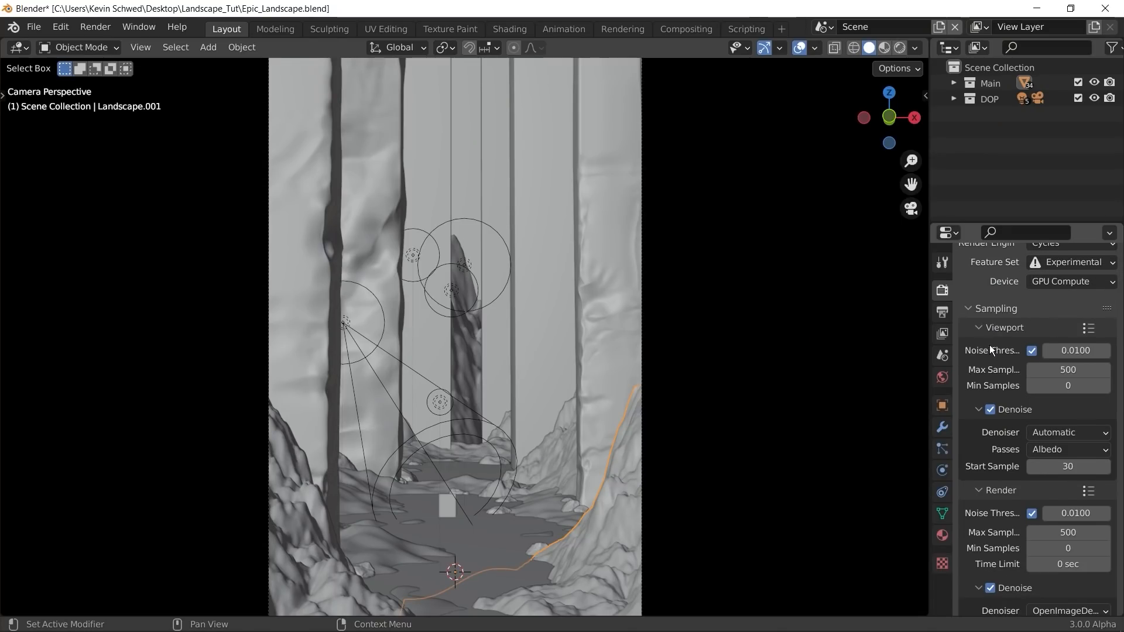
scroll(981, 328, "up", 2)
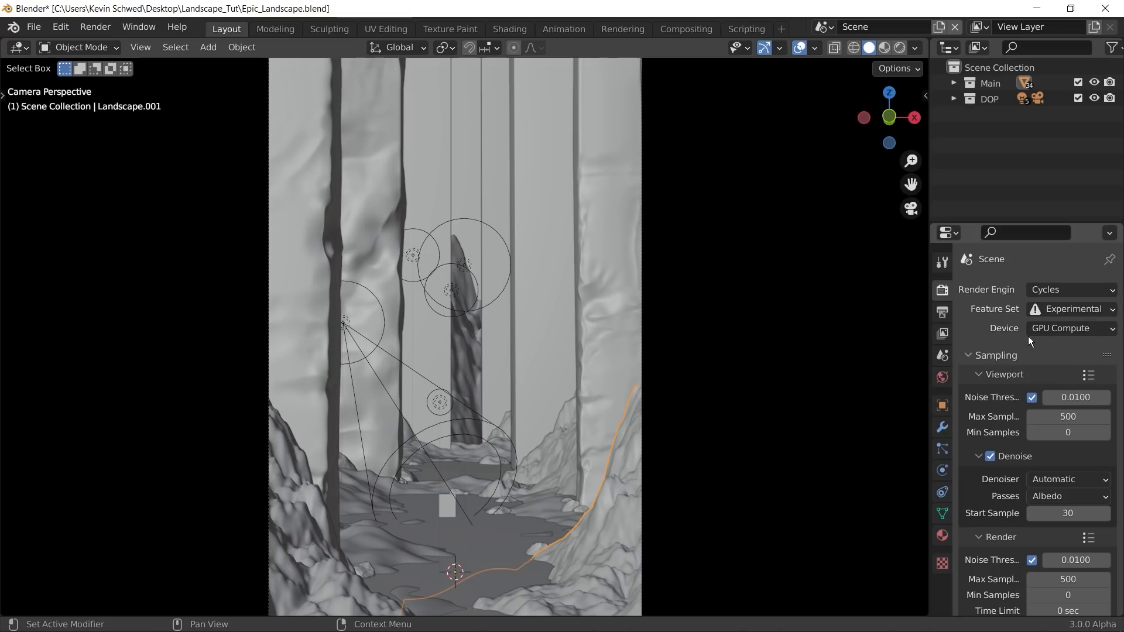
scroll(1018, 335, "down", 1)
scroll(1030, 356, "down", 1)
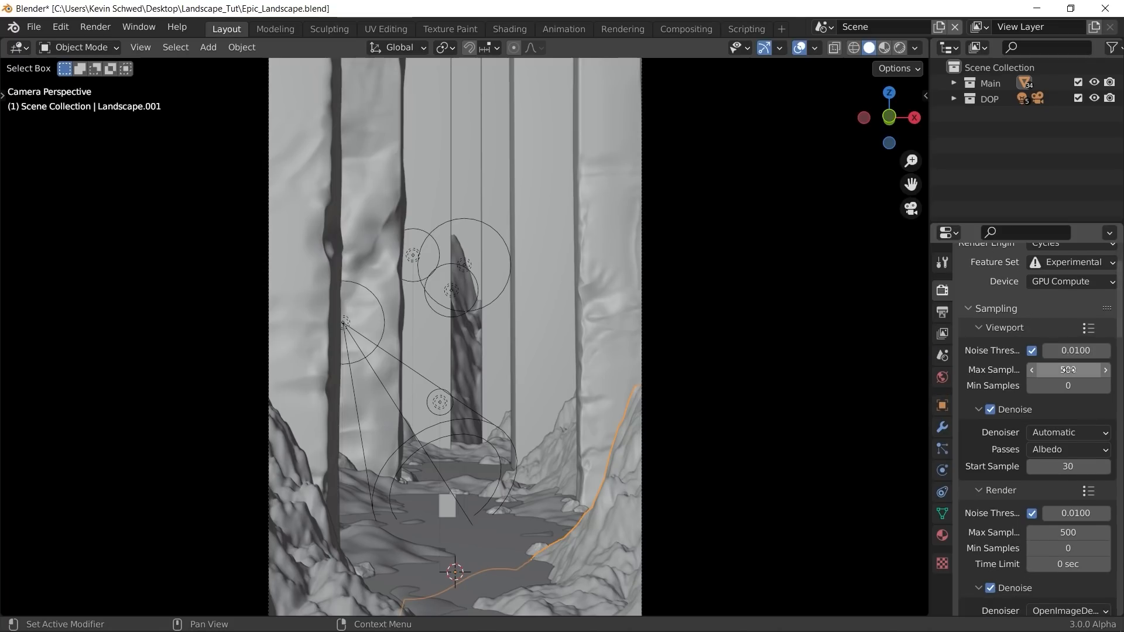
Step: Examine the final render's noise threshold, maximum samples and denoise settings
scroll(1054, 362, "down", 3)
left_click(1063, 443)
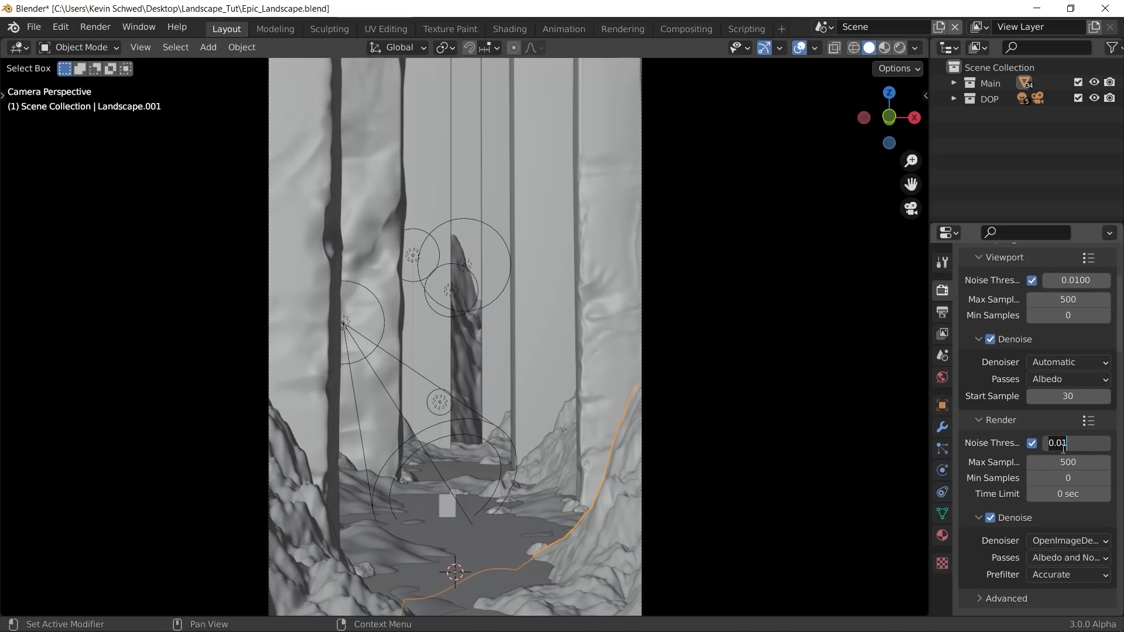
key("Return")
scroll(1048, 421, "down", 2)
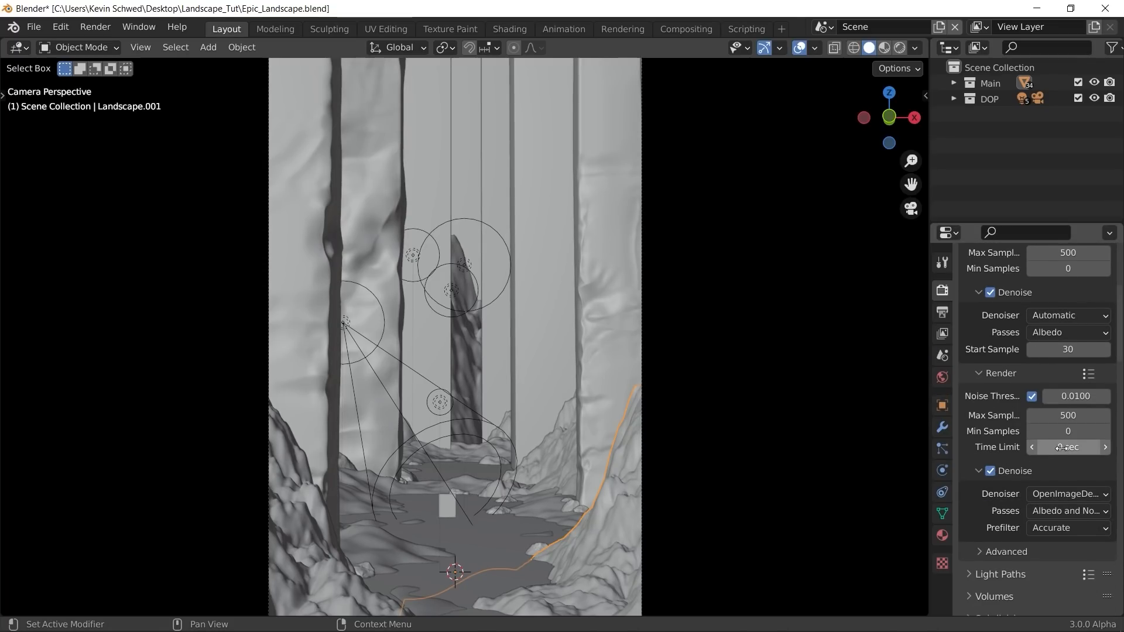
left_click(1045, 415)
left_click(1012, 430)
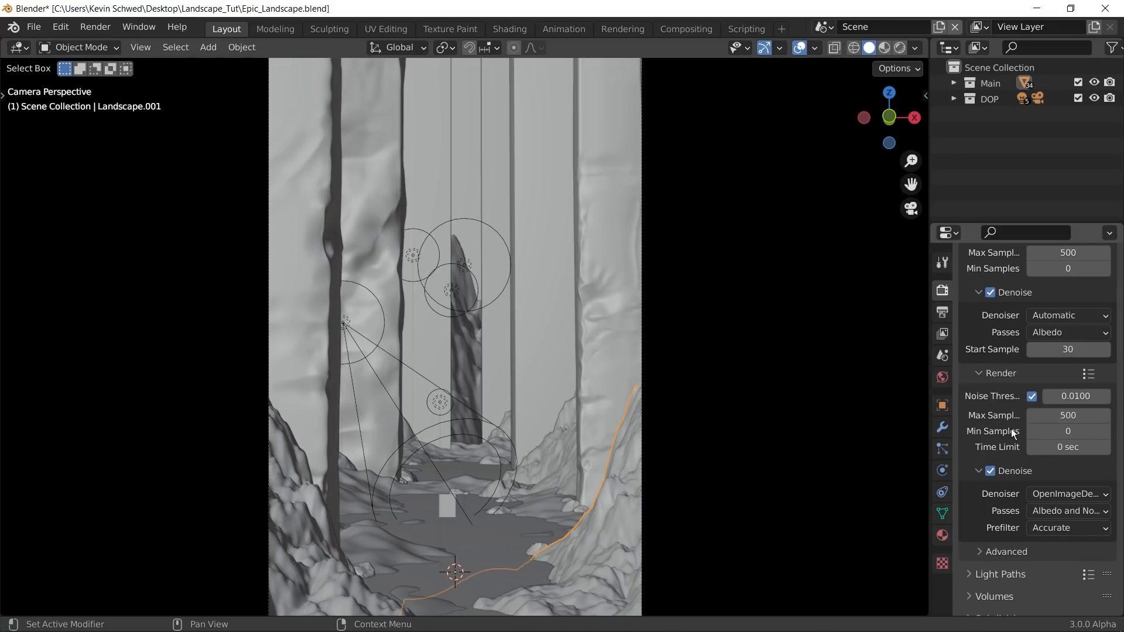
left_click(992, 473)
left_click(992, 473)
Step: Examine the render performance settings and the color management settings with their curve
scroll(992, 475, "down", 6)
scroll(992, 477, "down", 7)
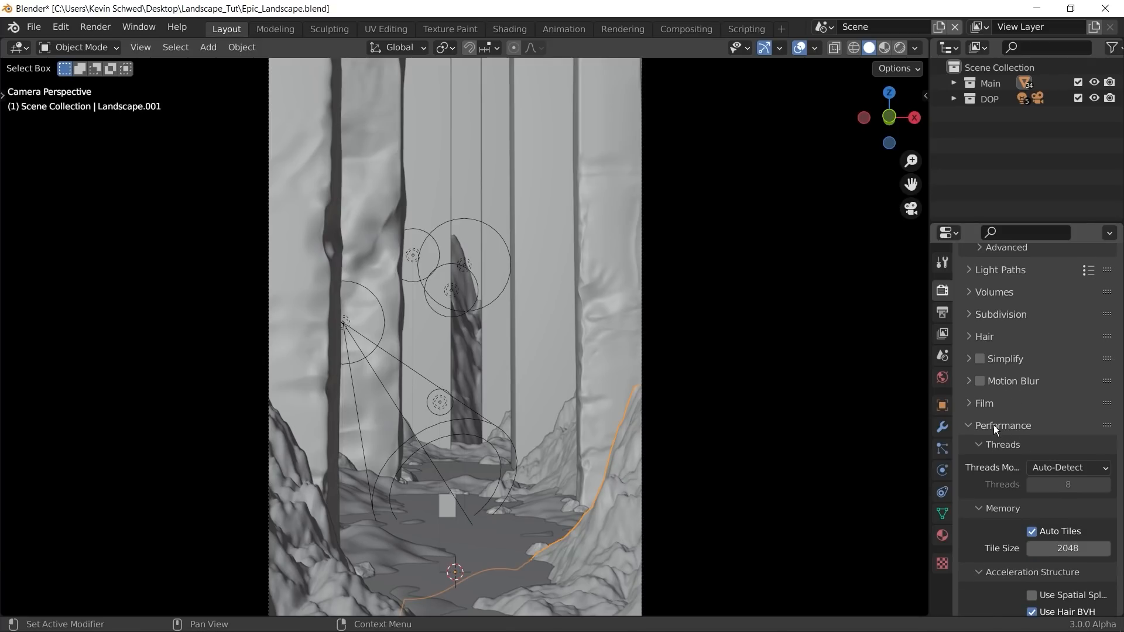
scroll(1029, 523, "down", 15)
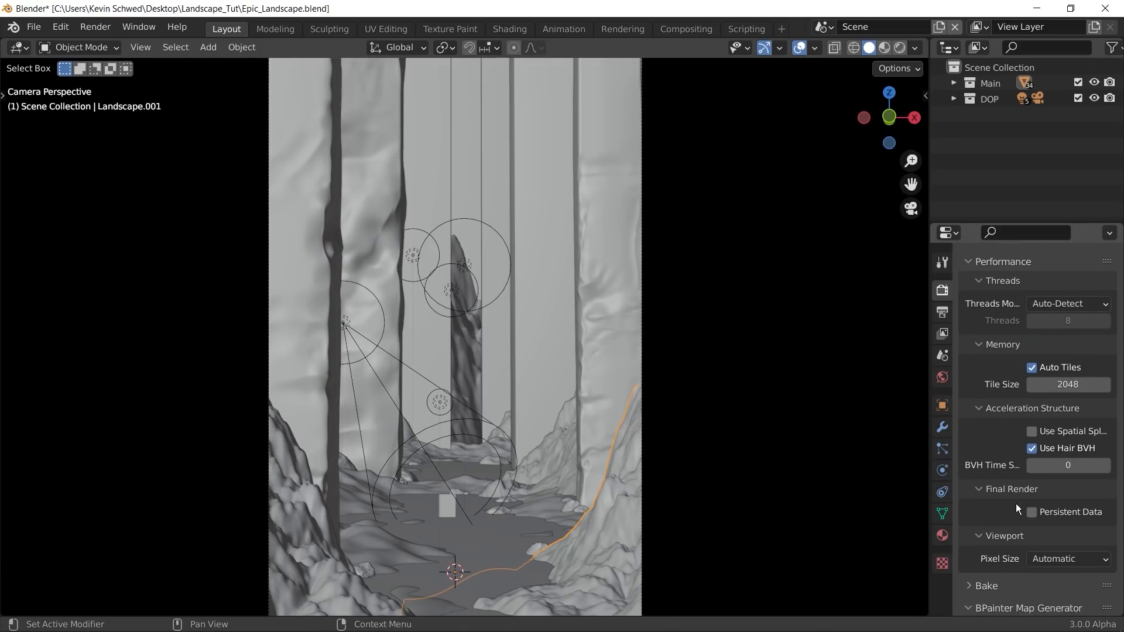
scroll(1014, 487, "down", 20)
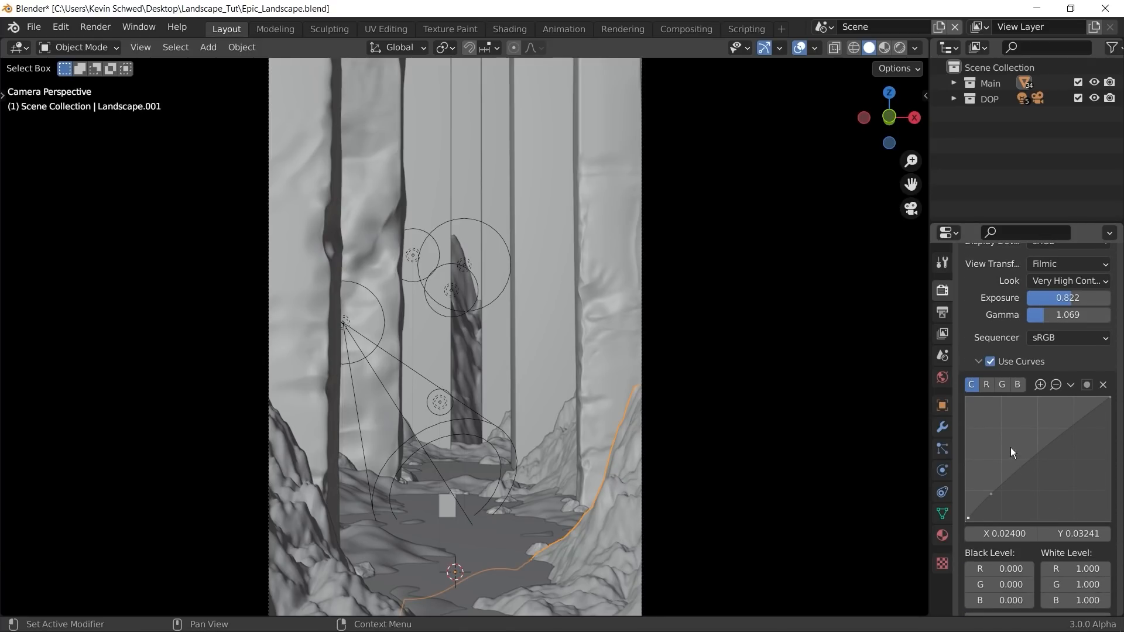
scroll(1024, 444, "up", 4)
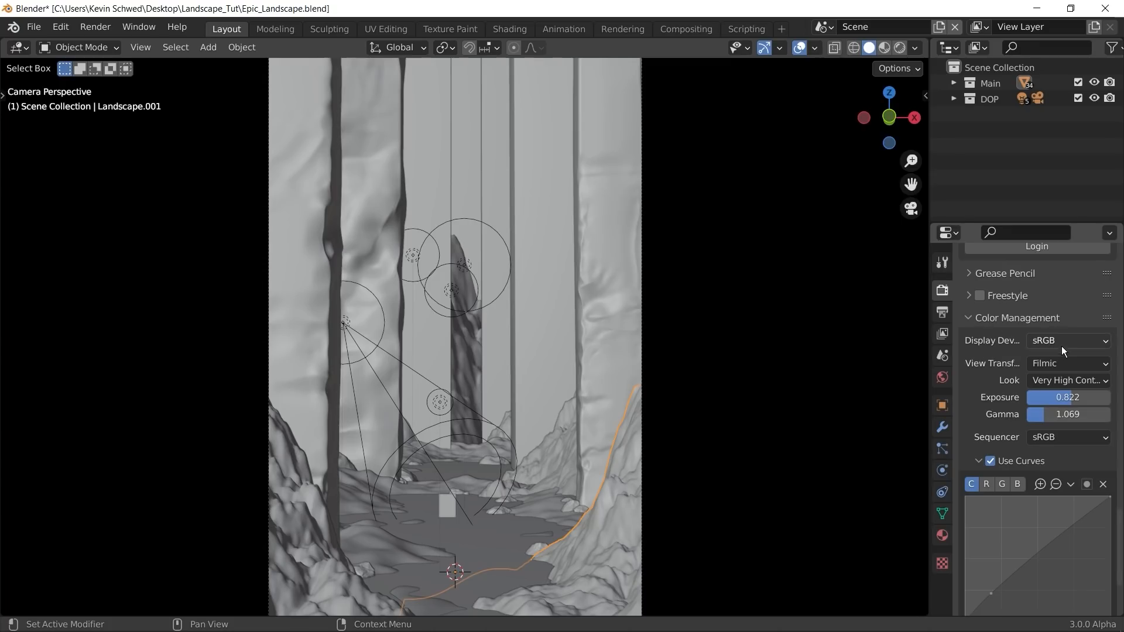
scroll(1040, 547, "down", 1)
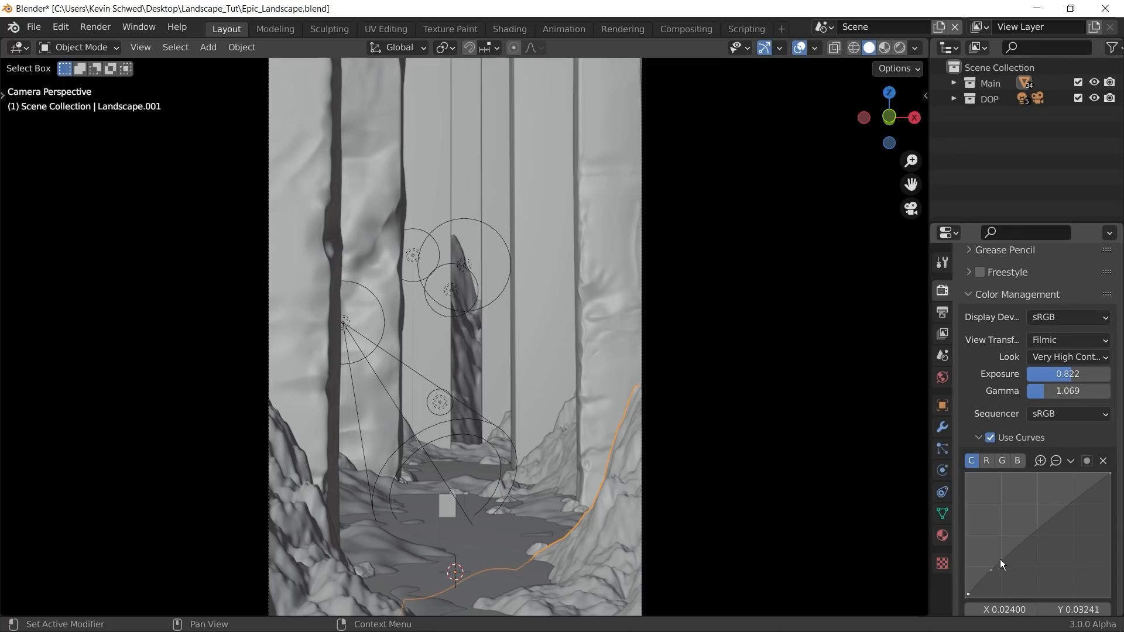
scroll(1010, 445, "down", 1)
Step: Start the final image render of the landscape scene
scroll(1008, 443, "up", 20)
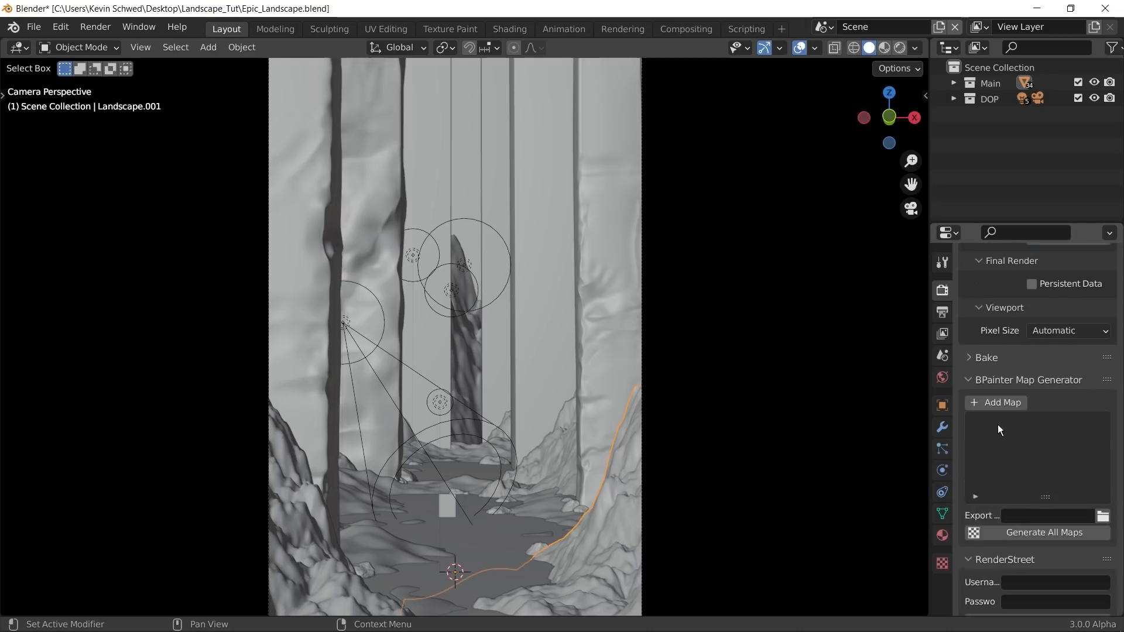
scroll(1007, 414, "up", 10)
key("F12")
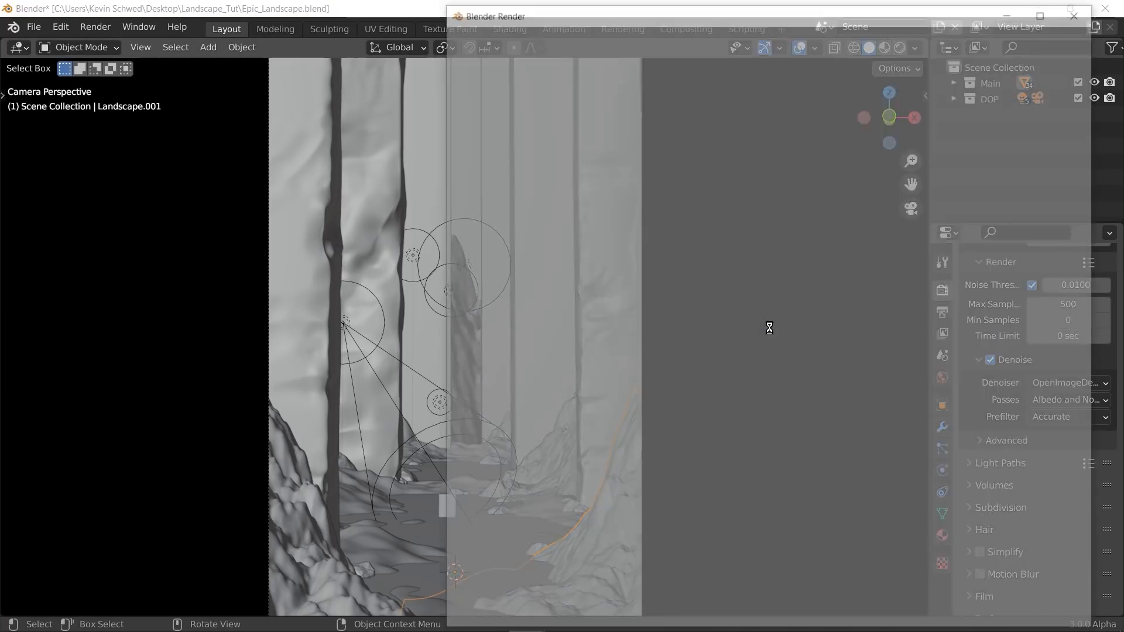
Step: Maximize the render window of the landscape scene
left_click(1045, 11)
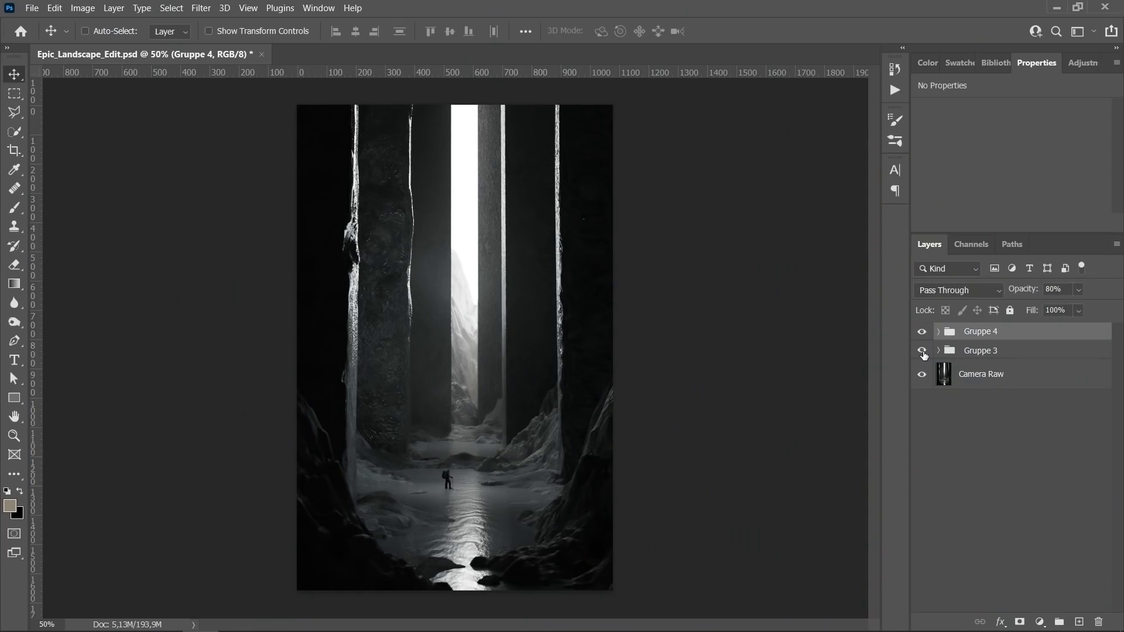
Step: Switch to Epic_Landscape_Edit.psd in Photoshop and hide the Gruppe 3 and Gruppe 4 edits, leaving only the Camera Raw layer showing
left_click(922, 351)
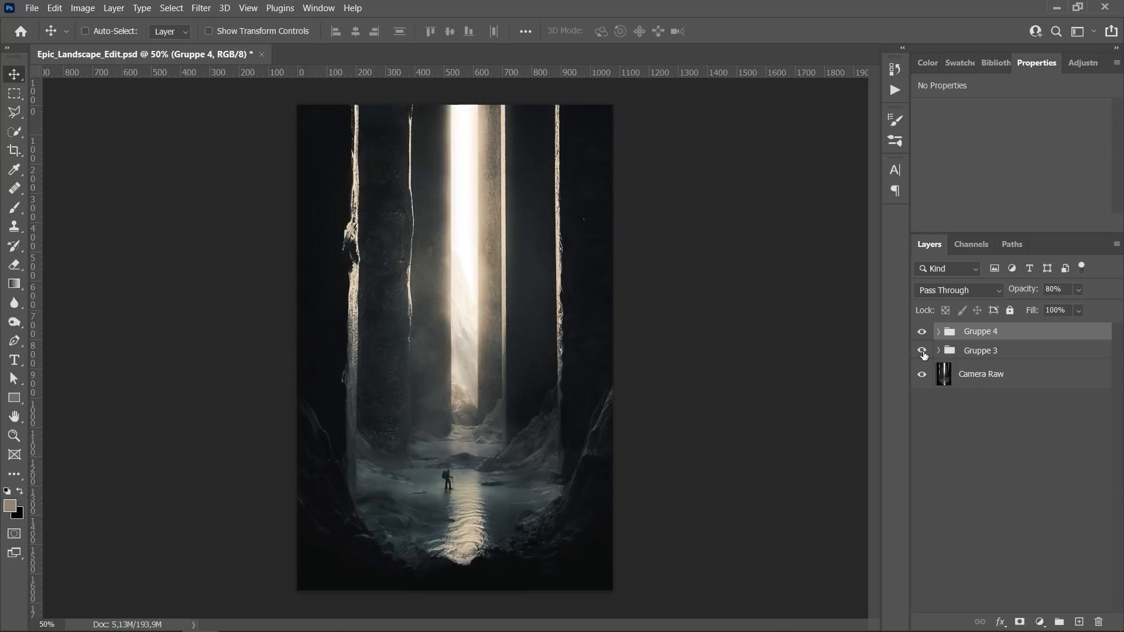
left_click(922, 332)
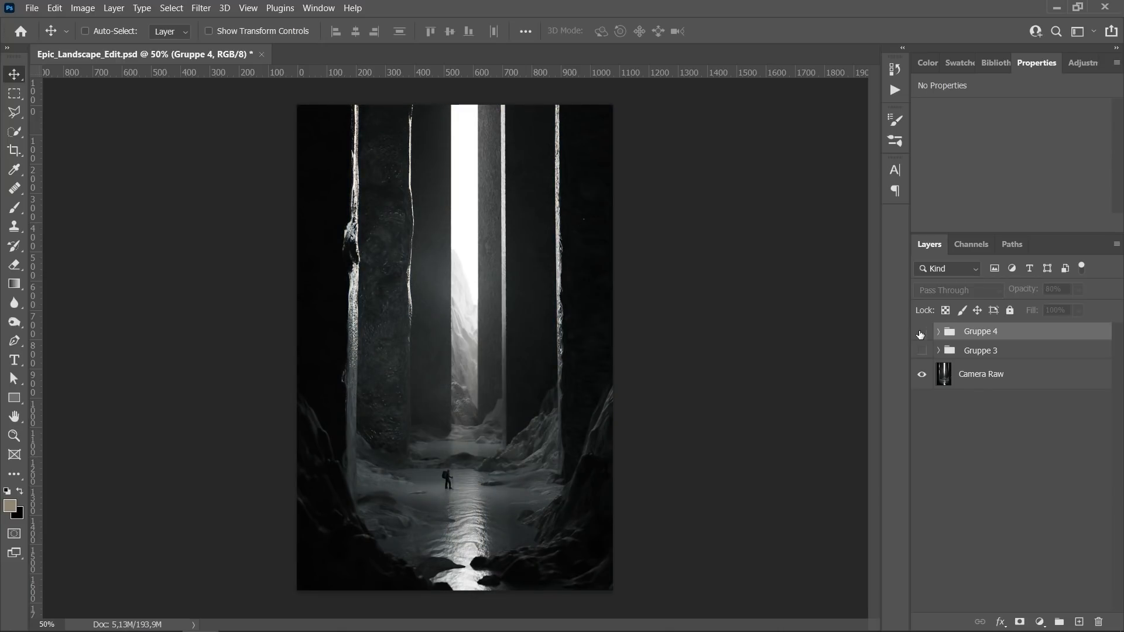
left_click_drag(920, 333, 923, 350)
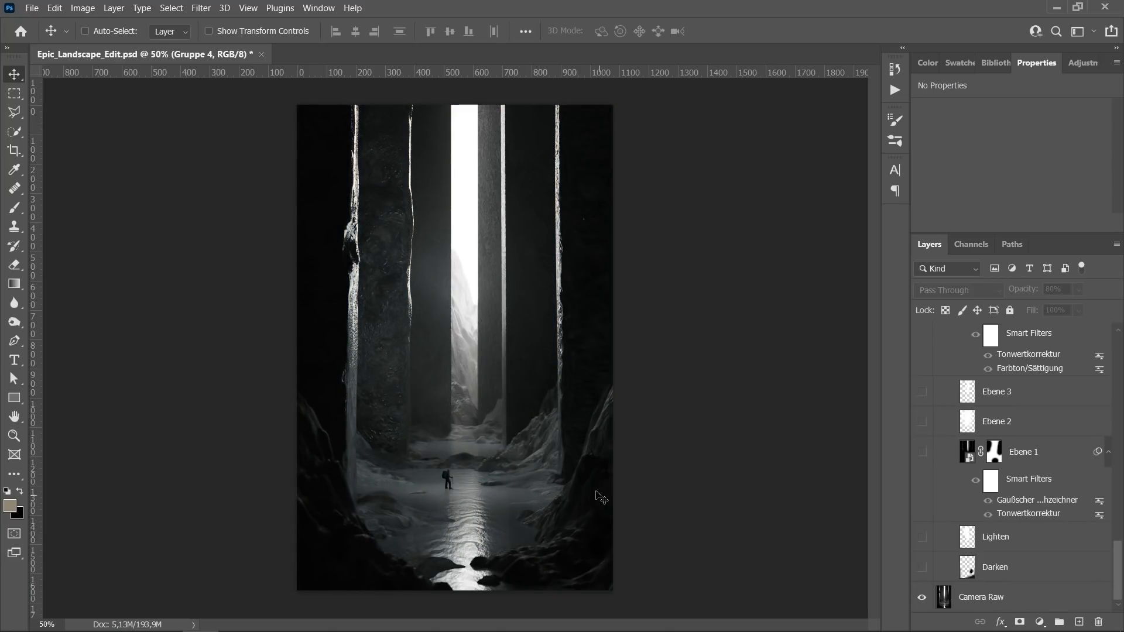
Step: Show the Darken and Lighten layers and compare the image with and without Ebene 1
left_click(925, 566)
left_click(925, 566)
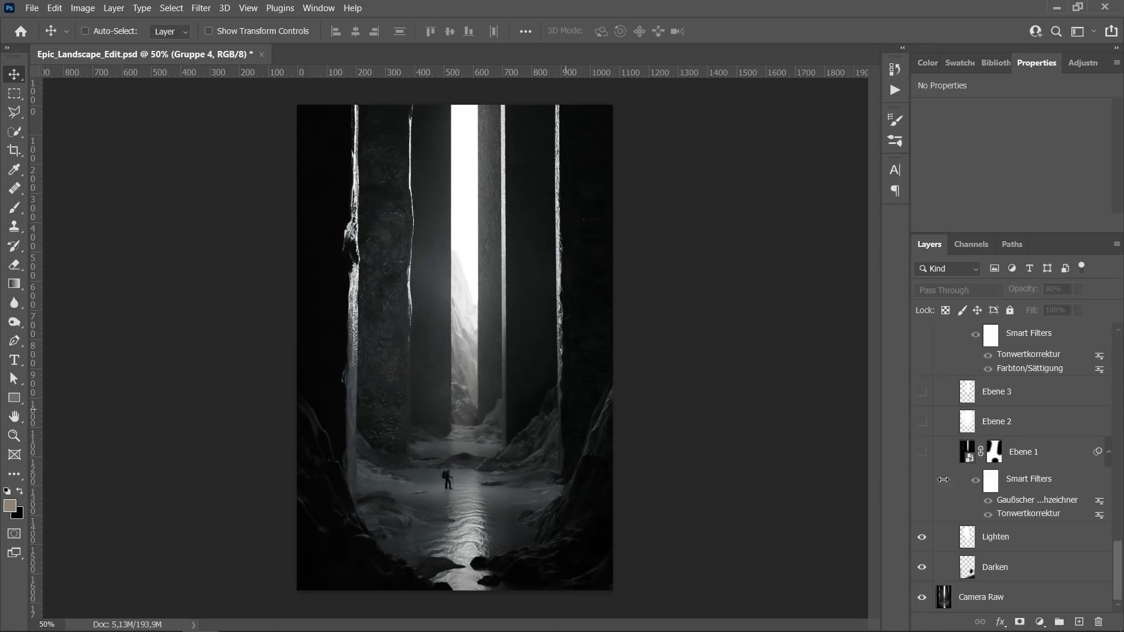
left_click(920, 452)
left_click(921, 452)
left_click(921, 452)
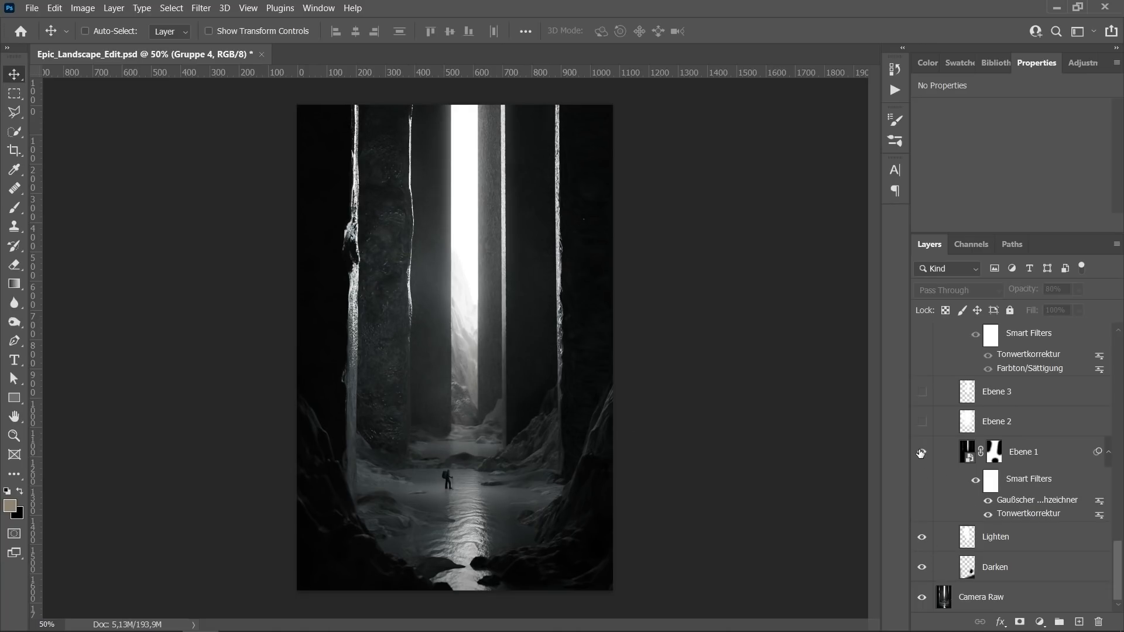
left_click(921, 452)
left_click(921, 452)
Step: Stamp the visible image onto a new layer above Ebene 1 and convert that layer to a smart object
left_click(950, 460)
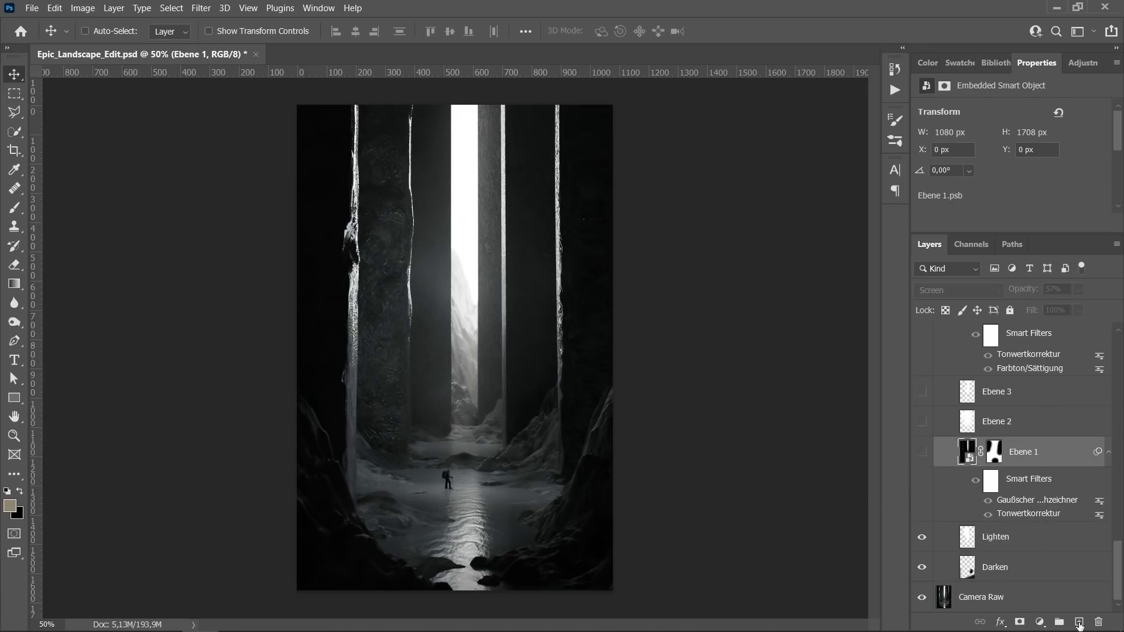
left_click(1078, 623)
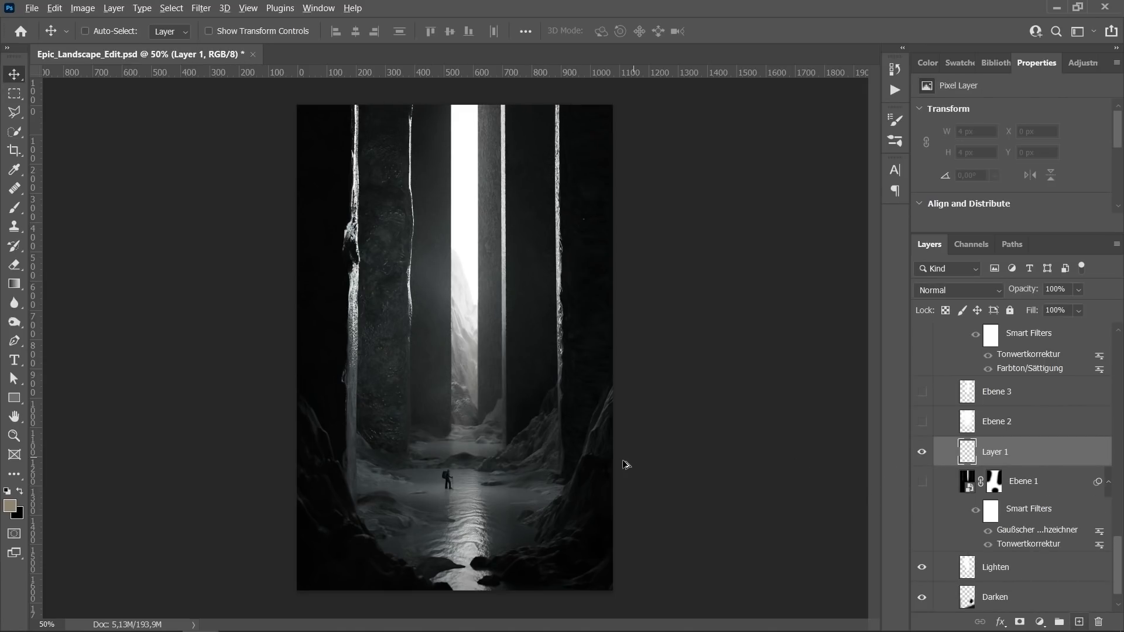
key("ctrl+shift+alt+e")
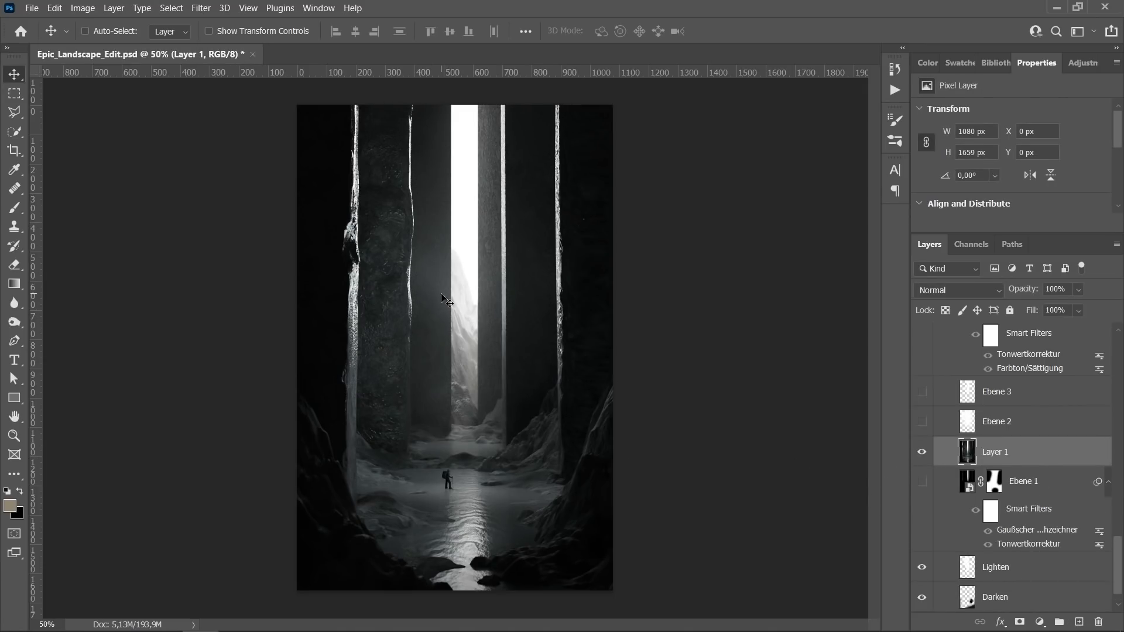
right_click(959, 452)
left_click(845, 231)
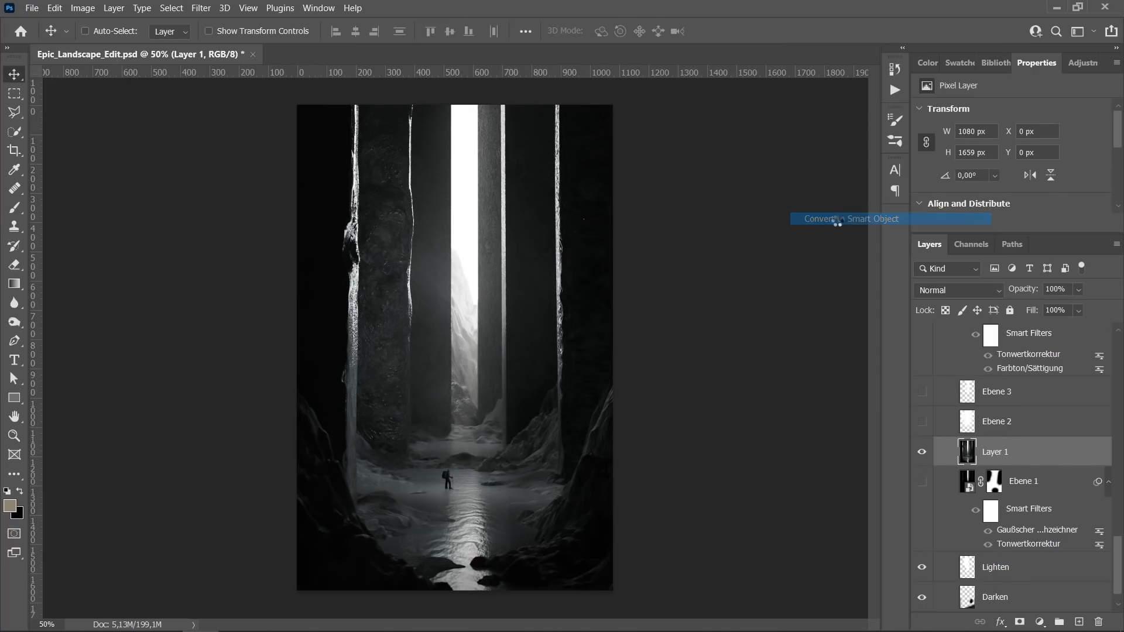
Step: Apply Levels to the stamped layer with the black input level at 119, keeping only the bright light areas
key("ctrl+l")
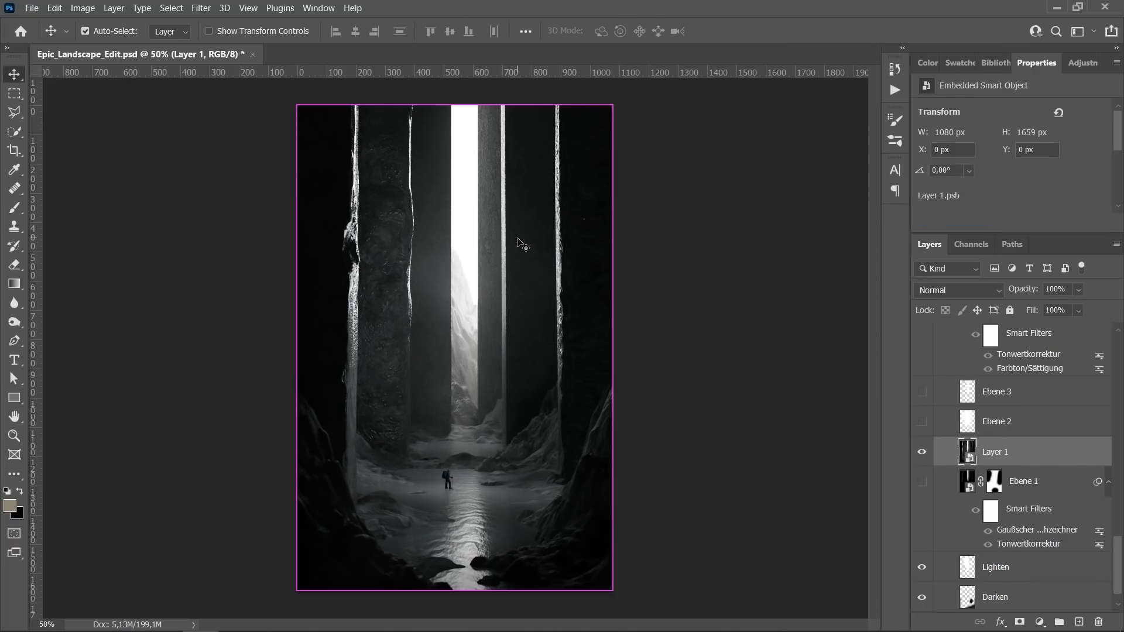
left_click_drag(472, 111, 667, 116)
left_click_drag(619, 277, 706, 276)
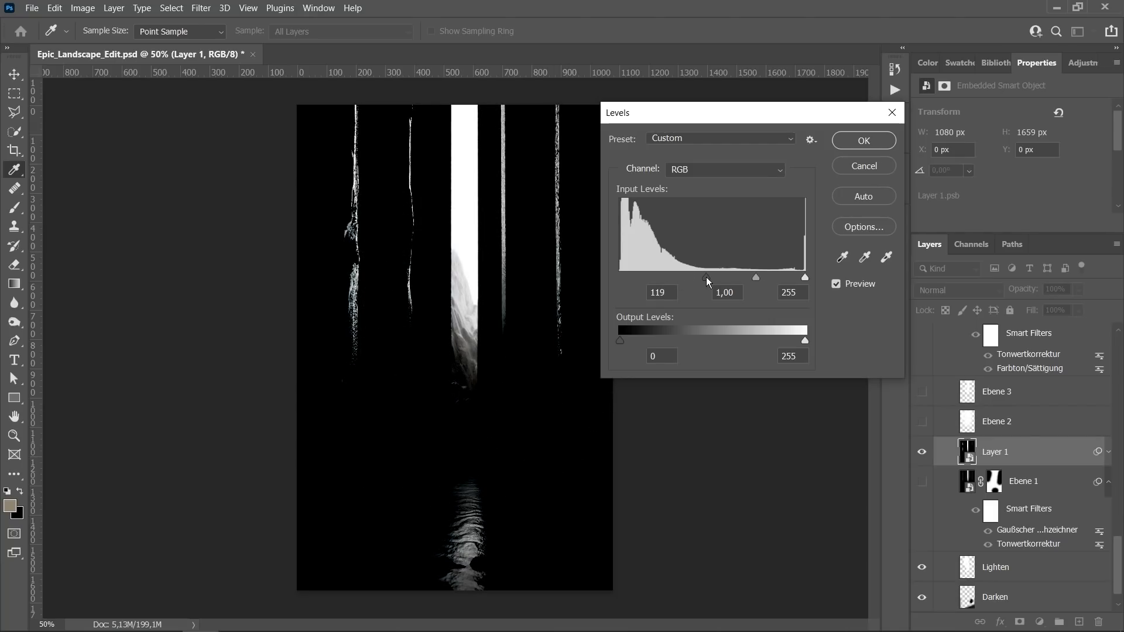
left_click(881, 145)
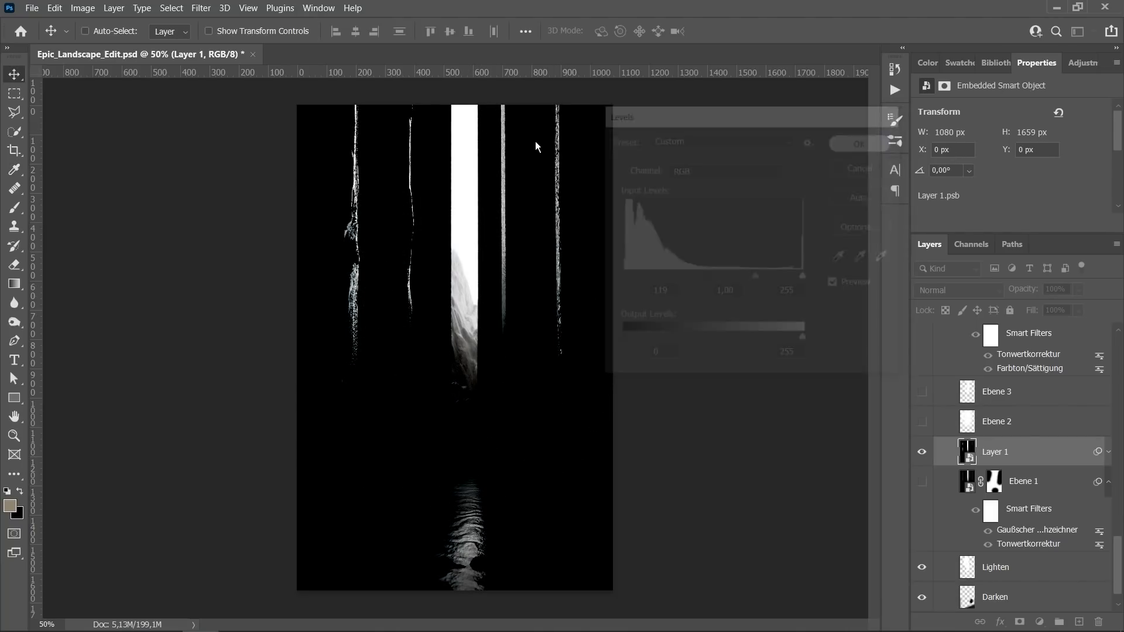
Step: Apply a Gaussian Blur with a radius of 8.0 pixels to the stamped layer
left_click(202, 8)
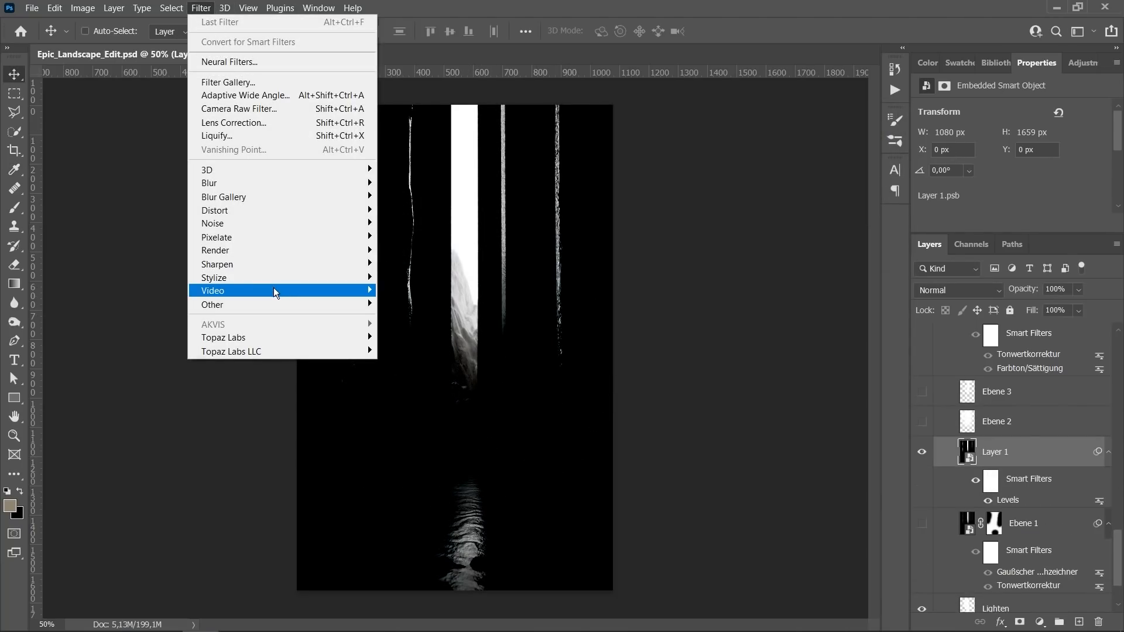
mouse_move(272, 183)
left_click(417, 237)
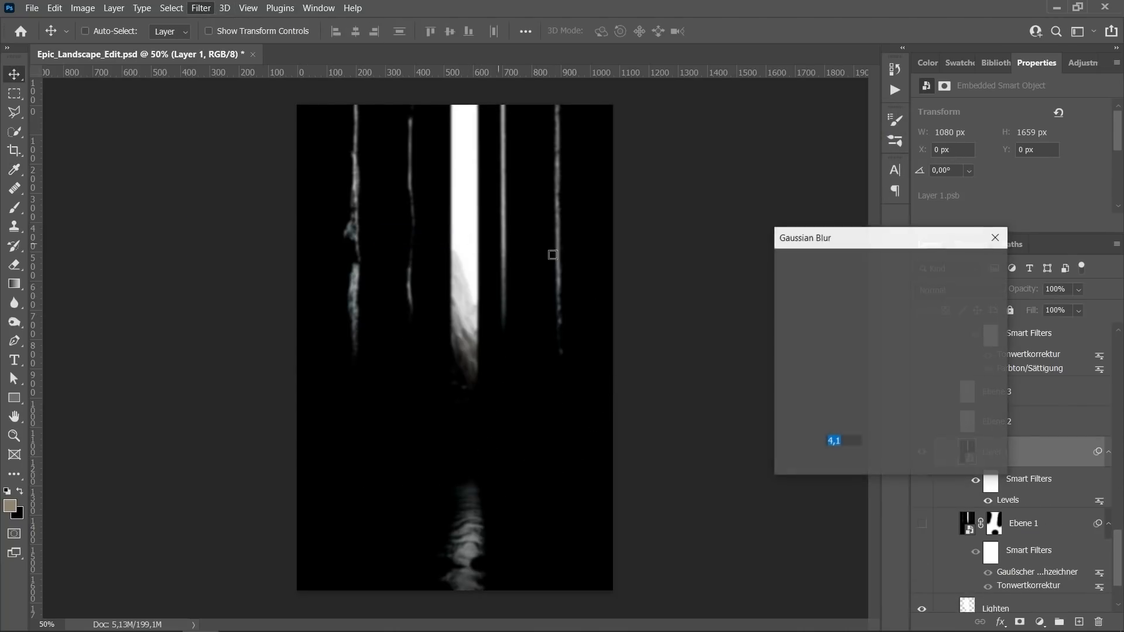
left_click_drag(834, 465, 836, 466)
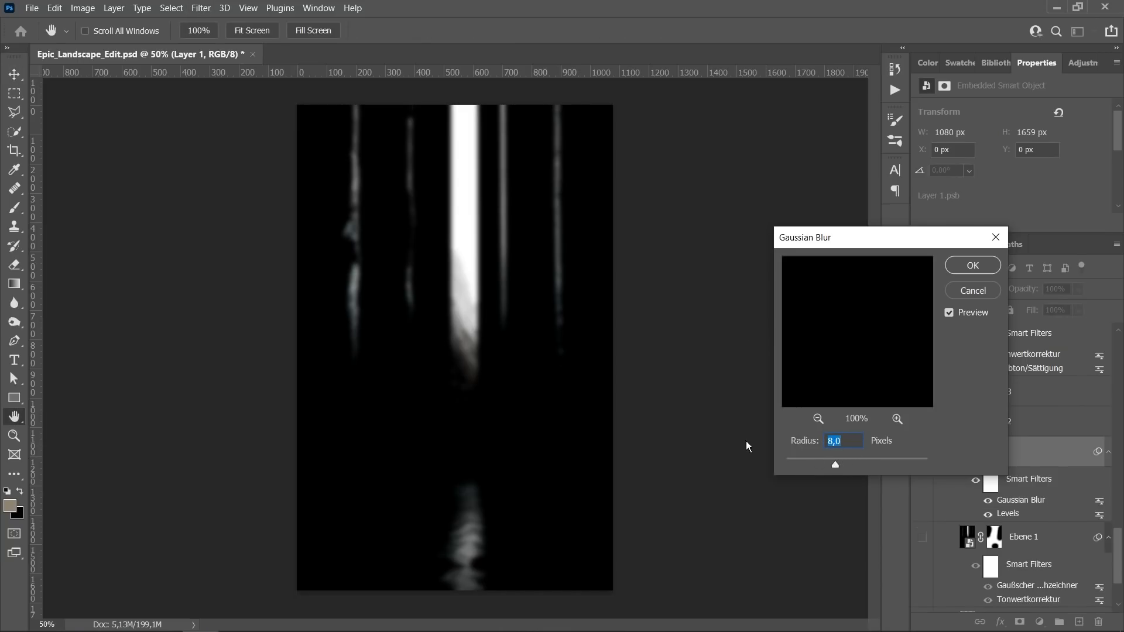
left_click(972, 265)
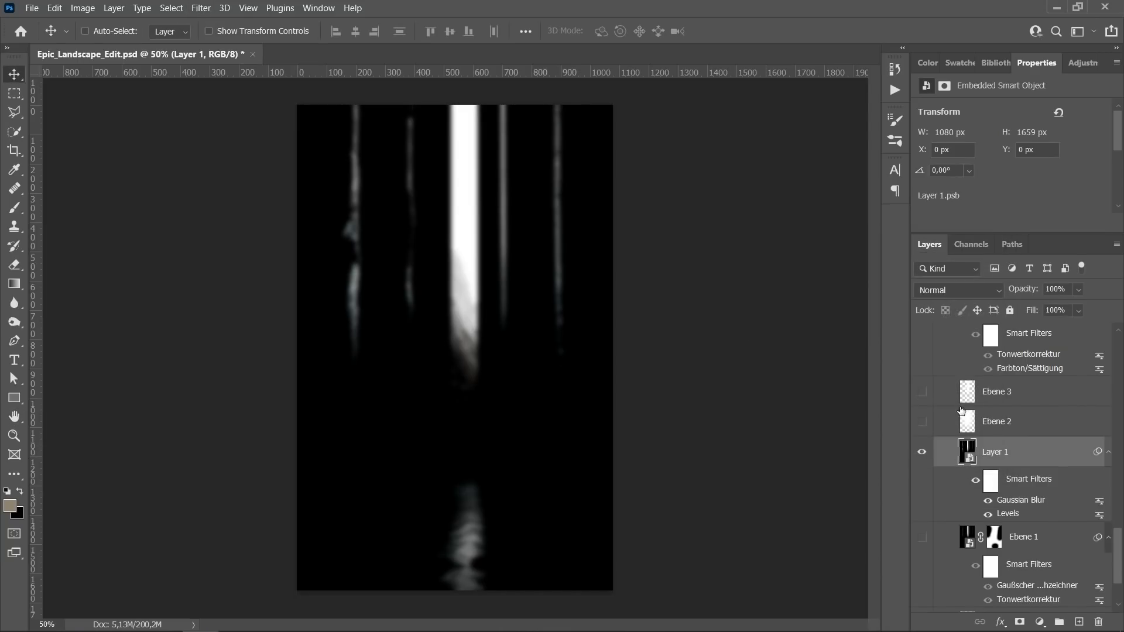
Step: Set the stamped layer's blend mode to Screen and raise its Gaussian Blur radius to 27.7 pixels
left_click(956, 291)
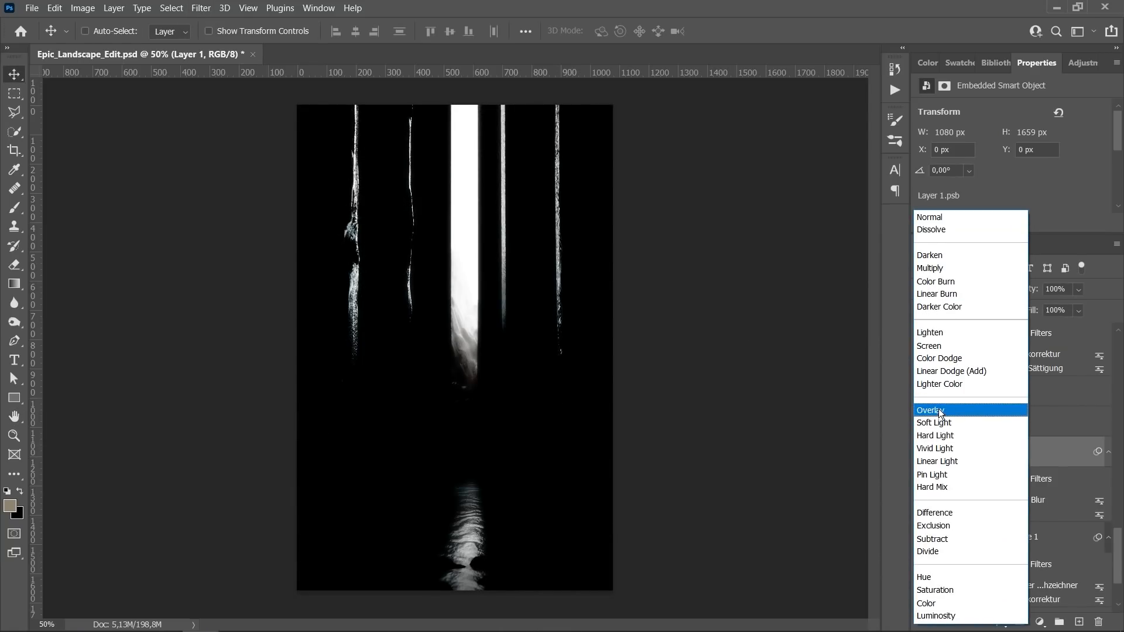
left_click(952, 346)
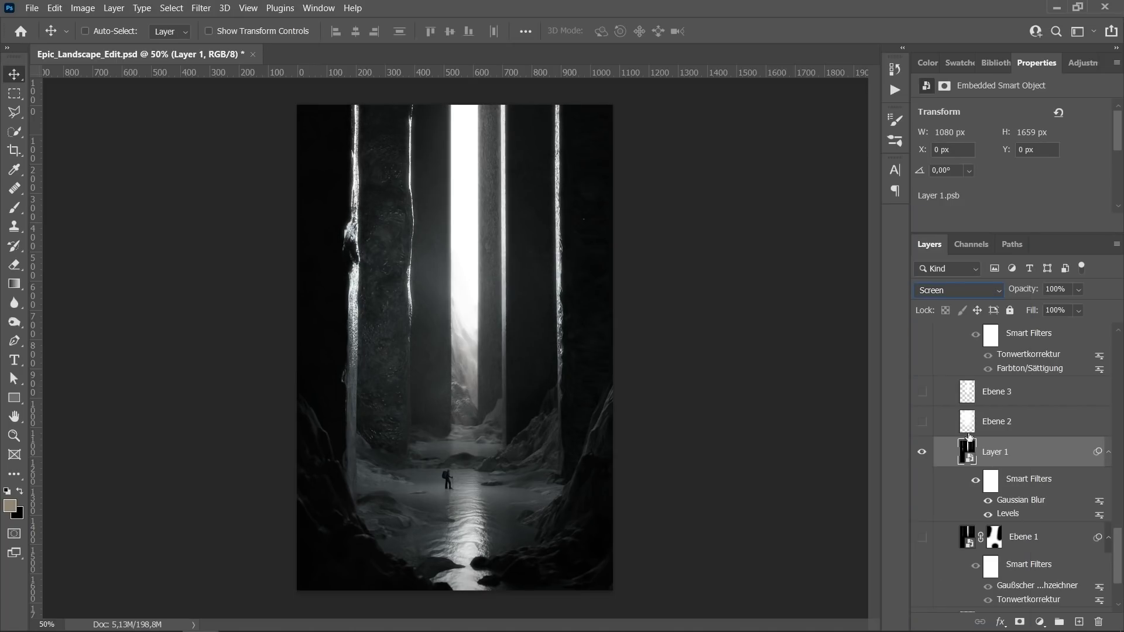
double_click(1012, 501)
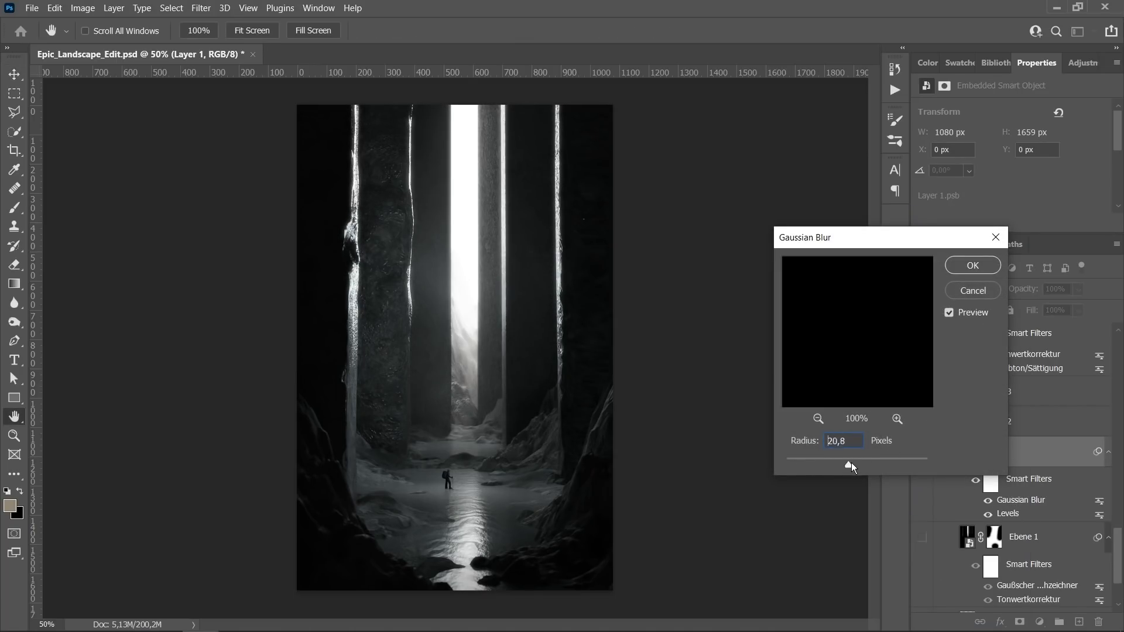
left_click_drag(852, 467, 861, 470)
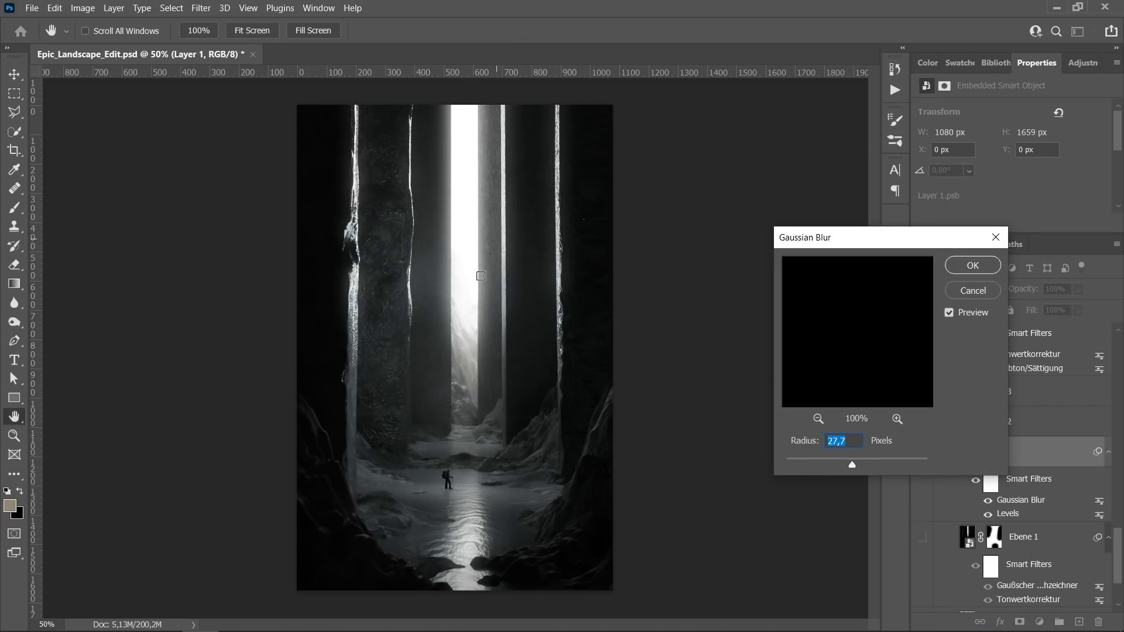
left_click(971, 266)
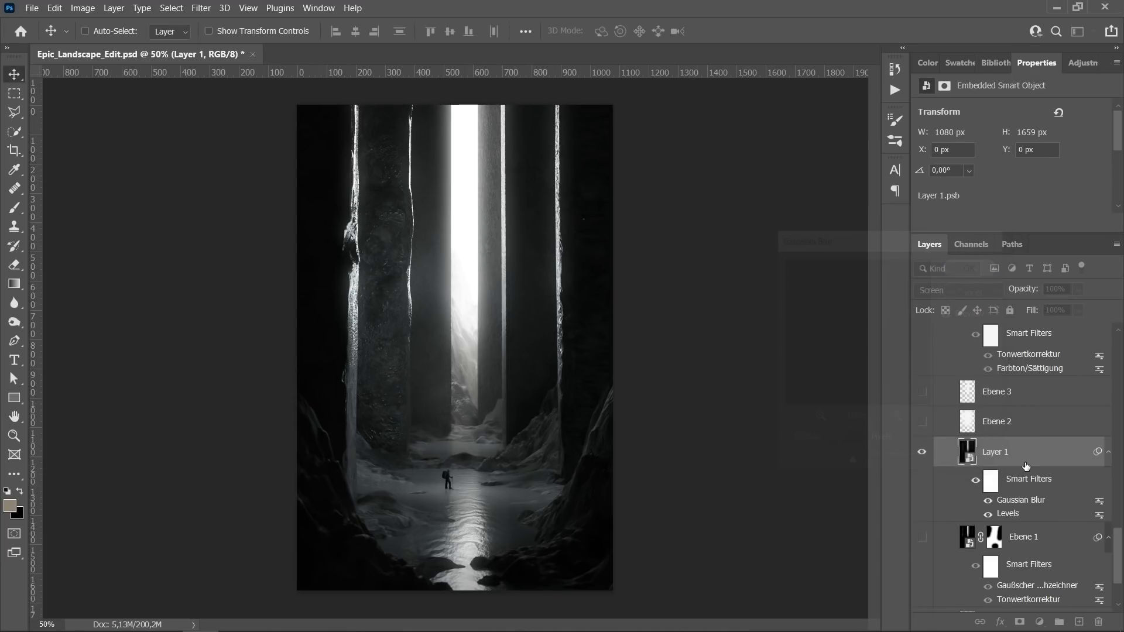
Step: Add a mask to the glow layer and paint black around the central light with a soft 526 px brush
left_click(1019, 622)
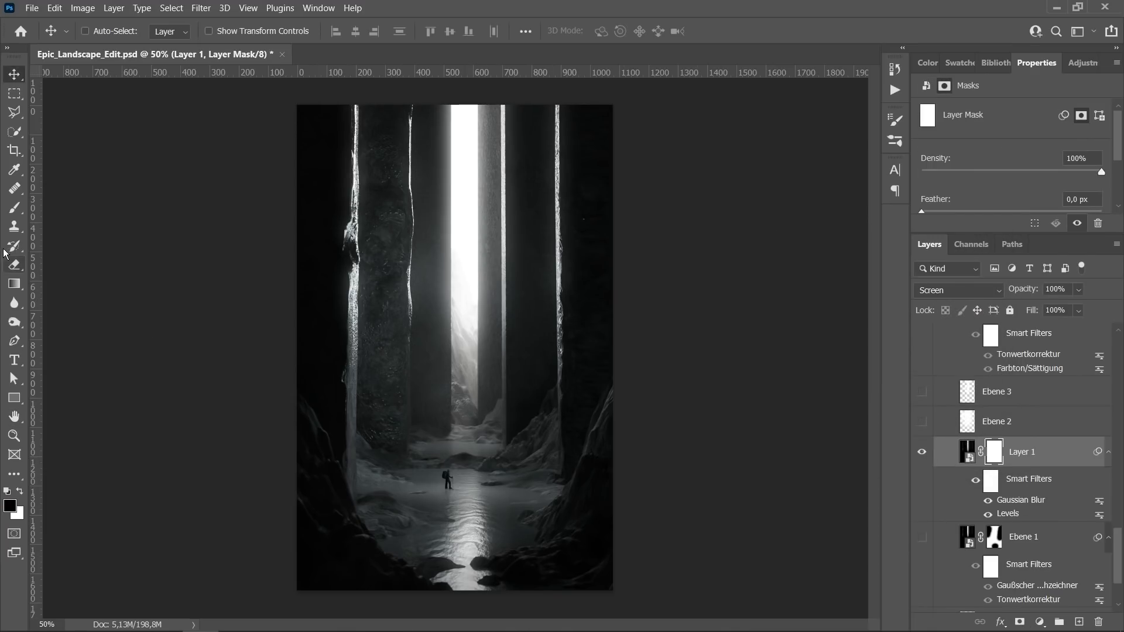
left_click(15, 207)
right_click_drag(420, 347, 498, 351, "alt")
mouse_move(346, 151)
left_mouse_down()
mouse_move(336, 377)
mouse_move(339, 331)
mouse_move(408, 555)
mouse_move(534, 538)
mouse_move(594, 419)
mouse_move(560, 51)
left_mouse_up()
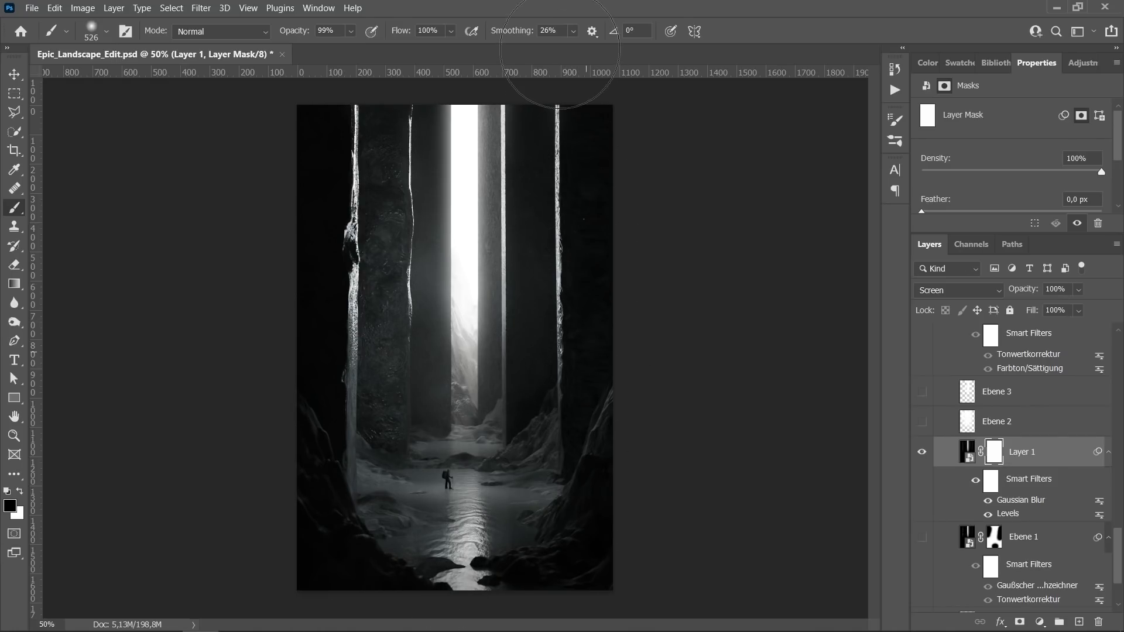
Step: Compare the image with and without the demonstration glow layer, and delete that layer
left_click(922, 452)
left_click(922, 453)
left_click(922, 453)
left_click(921, 452)
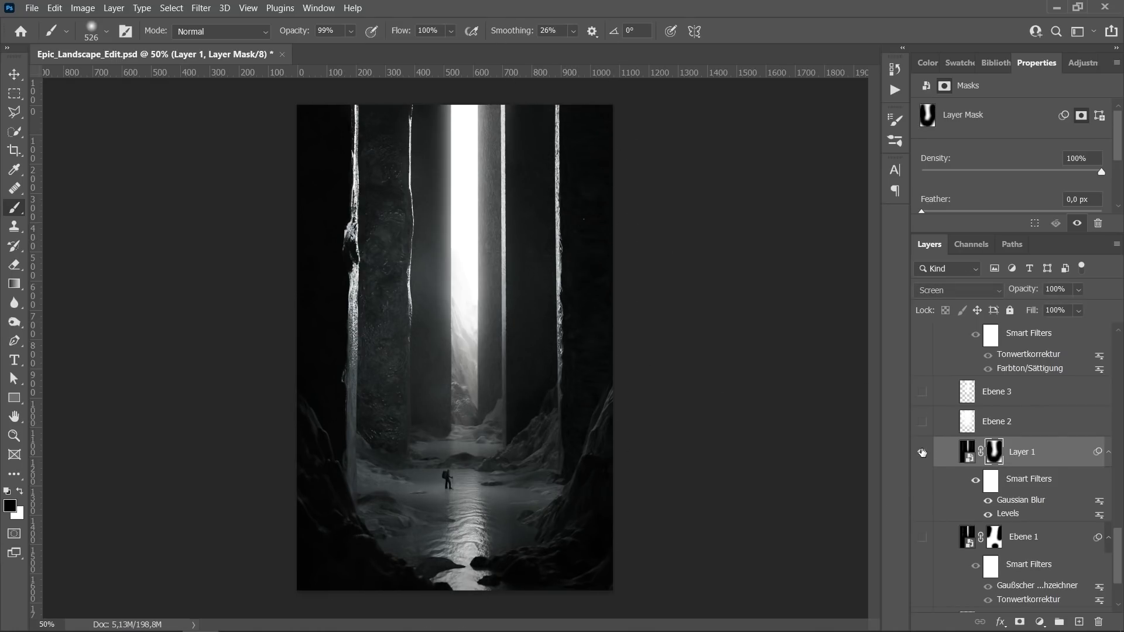
left_click(1048, 455)
key("Delete")
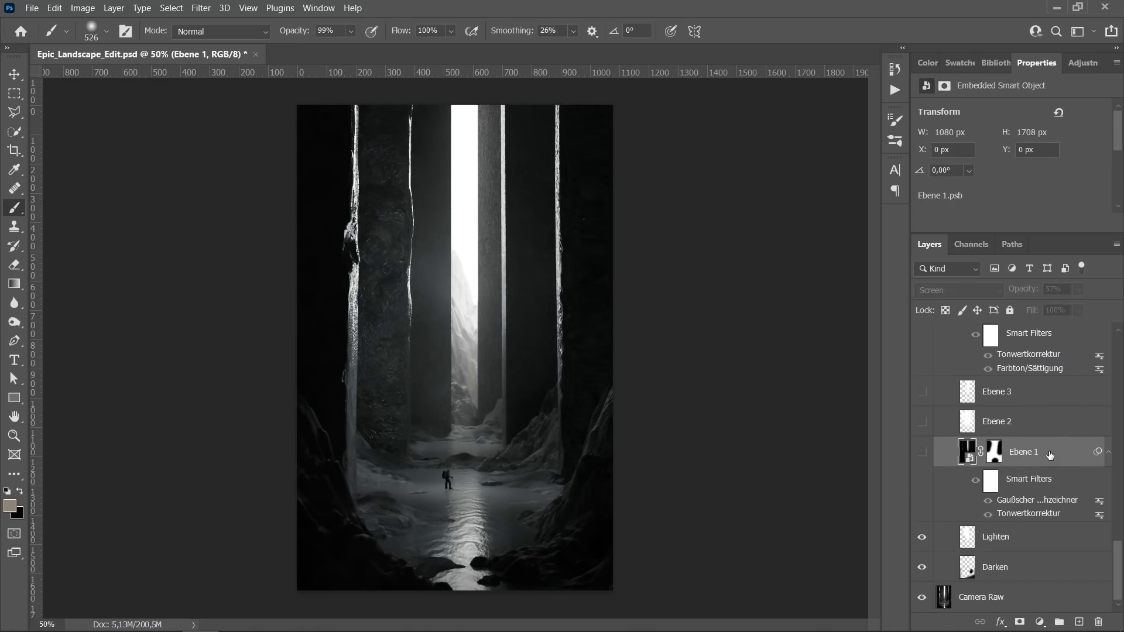
Step: Show the existing Ebene 1 glow layer and compare the image with and without Ebene 2
left_click(915, 451)
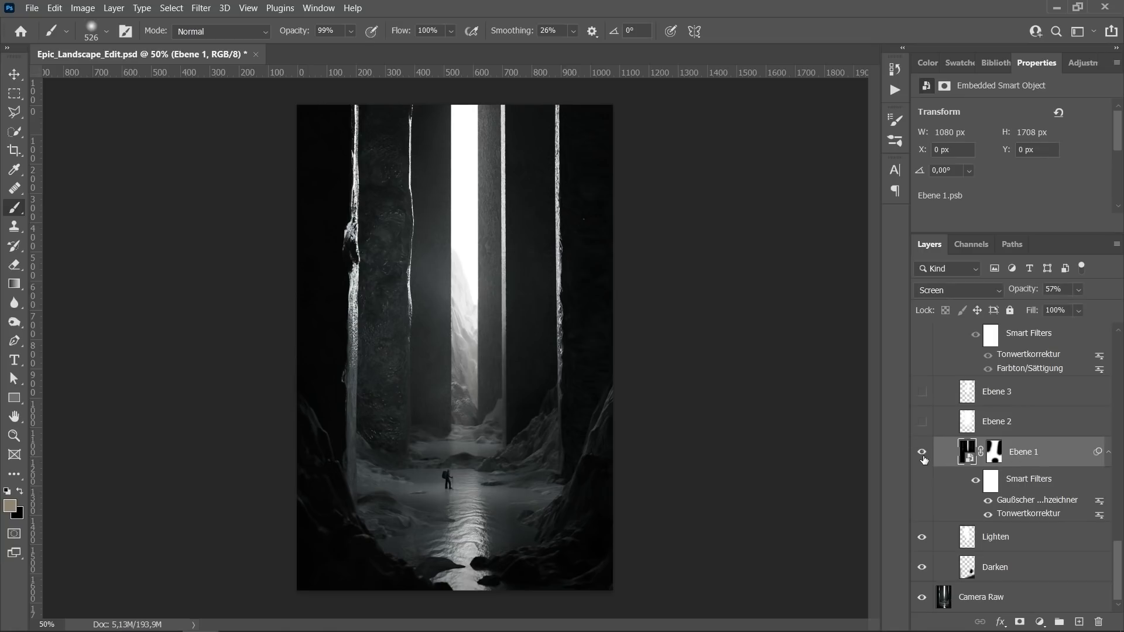
left_click(921, 422)
left_click(922, 422)
left_click(922, 422)
left_click(922, 422)
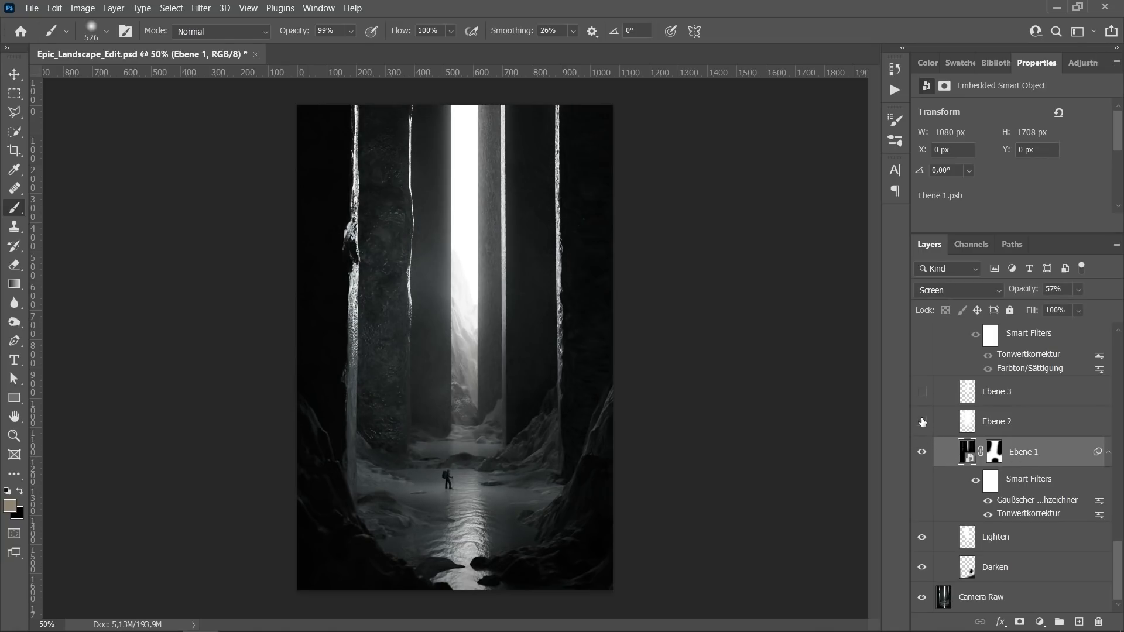
left_click(922, 422)
left_click(922, 422)
Step: Add a layer above Ebene 3 and paint white over the central light gap with a soft 702 px brush
left_click(1025, 393)
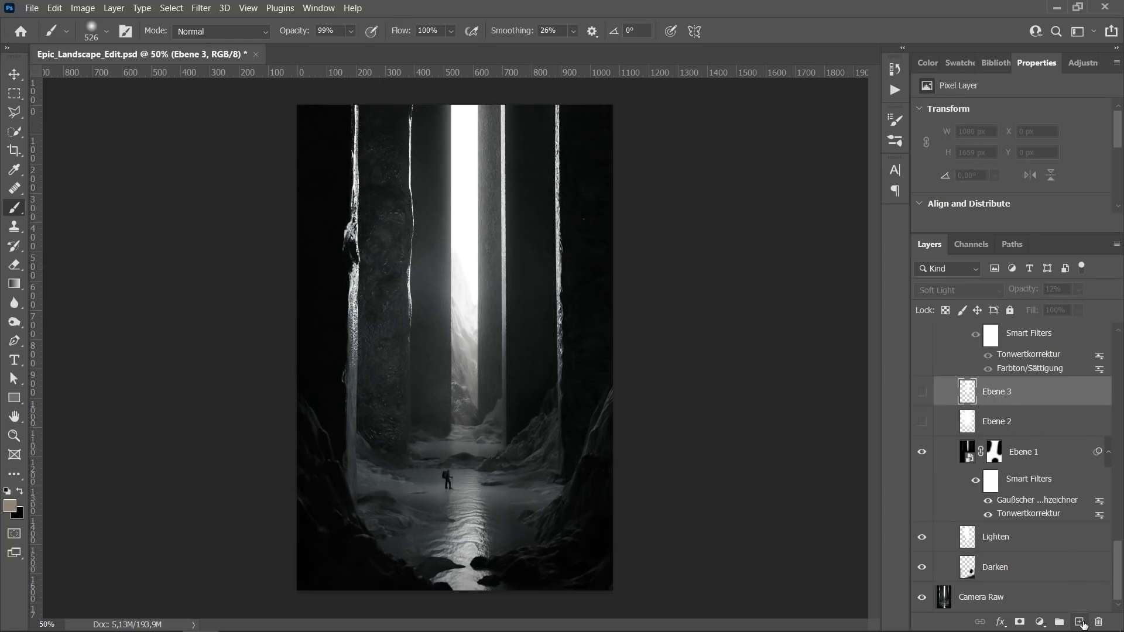
left_click(1080, 622)
right_click_drag(547, 376, 585, 375, "alt")
key("d")
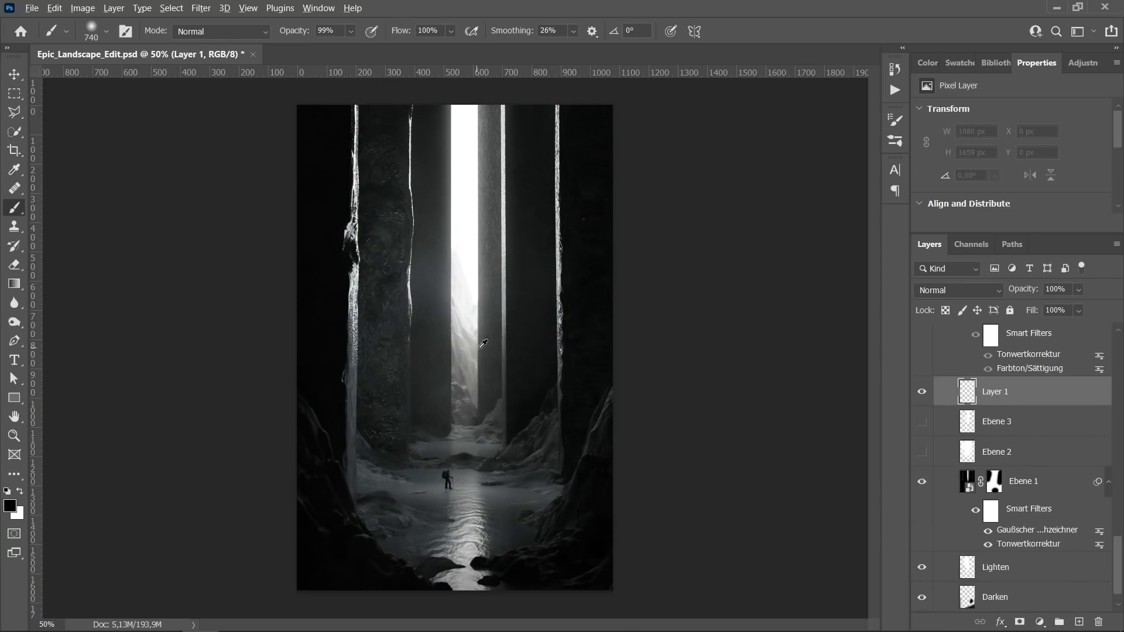
right_click_drag(479, 349, 472, 349, "alt")
left_click_drag(458, 393, 456, 199)
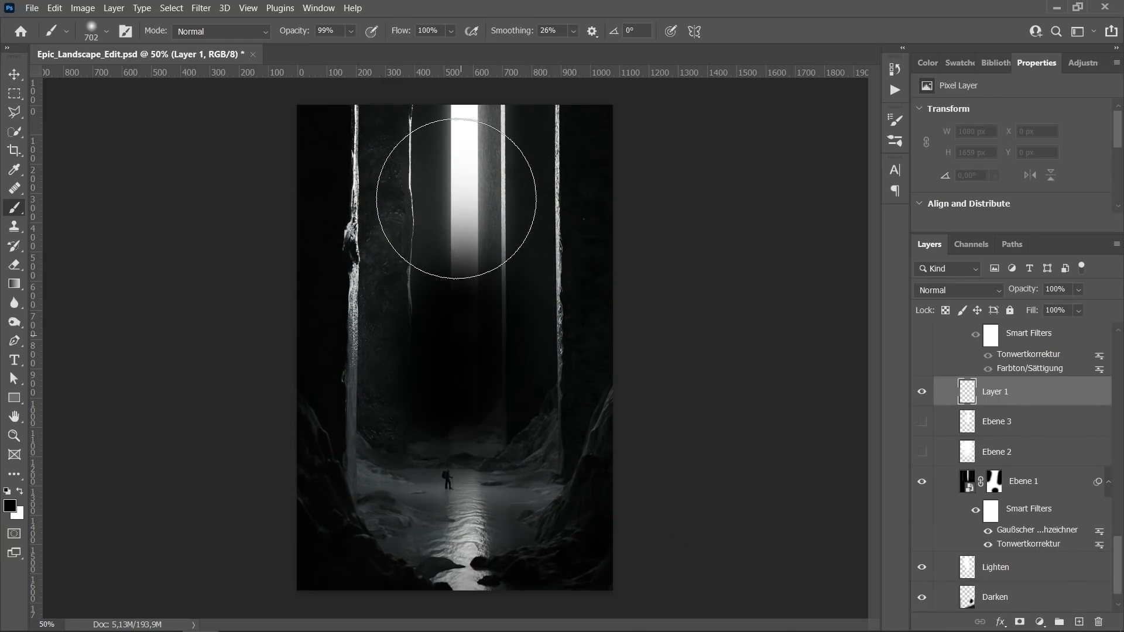
key("ctrl+z")
key("x")
mouse_move(472, 381)
left_mouse_down()
mouse_move(464, 396)
mouse_move(467, 164)
mouse_move(514, 120)
left_mouse_up()
Step: Try the white-painted layer with Screen blending at 17% opacity, and delete the layer
left_click(949, 290)
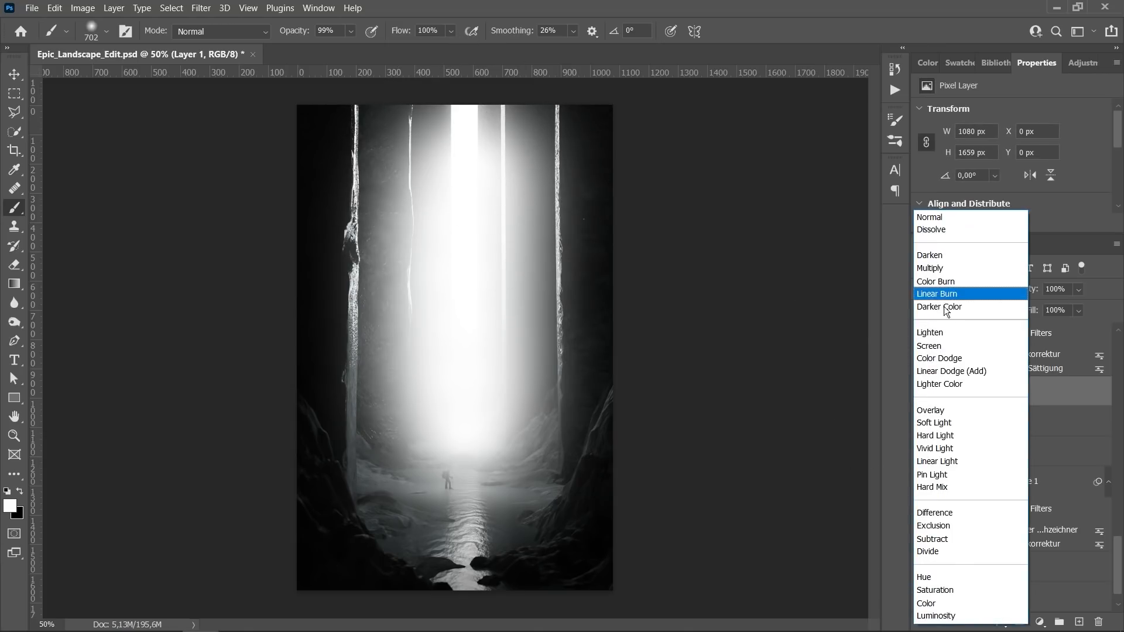
left_click(937, 345)
left_click_drag(949, 299, 961, 300)
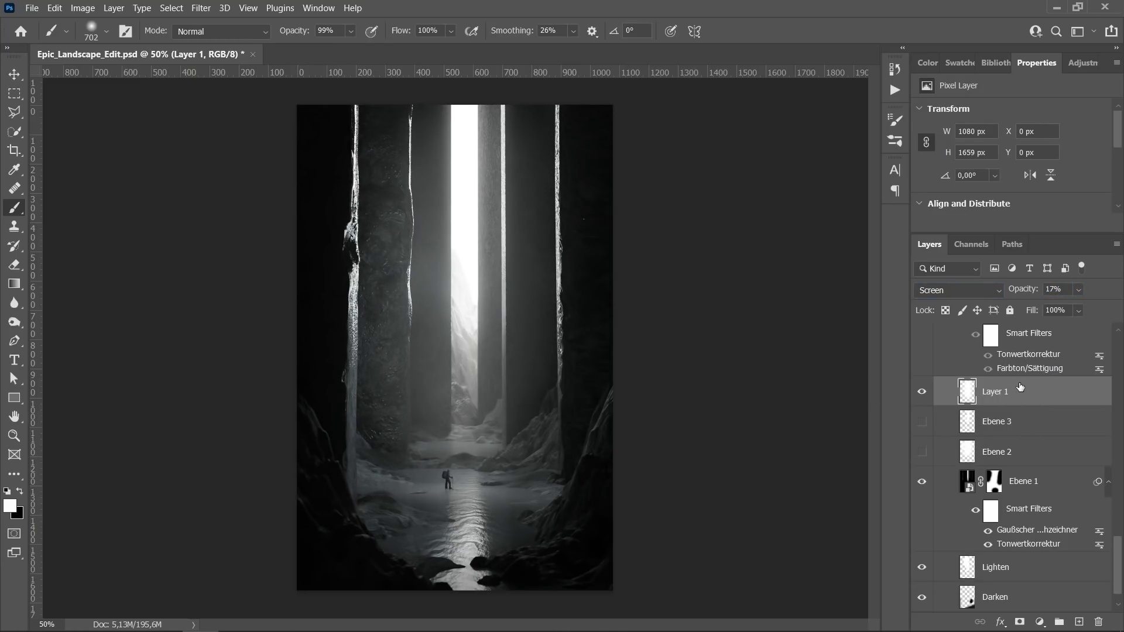
key("Delete")
Step: Show the Ebene 2 and Ebene 3 layers and the ocean image layer above them
left_click_drag(923, 423, 923, 392)
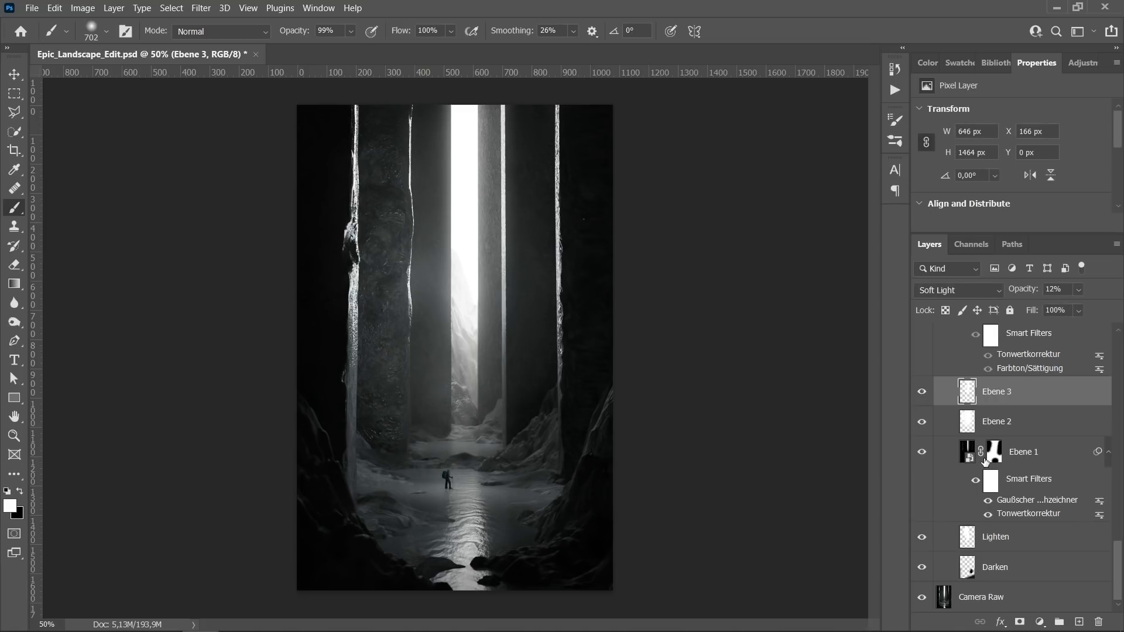
scroll(1003, 466, "up", 3)
left_click(923, 418)
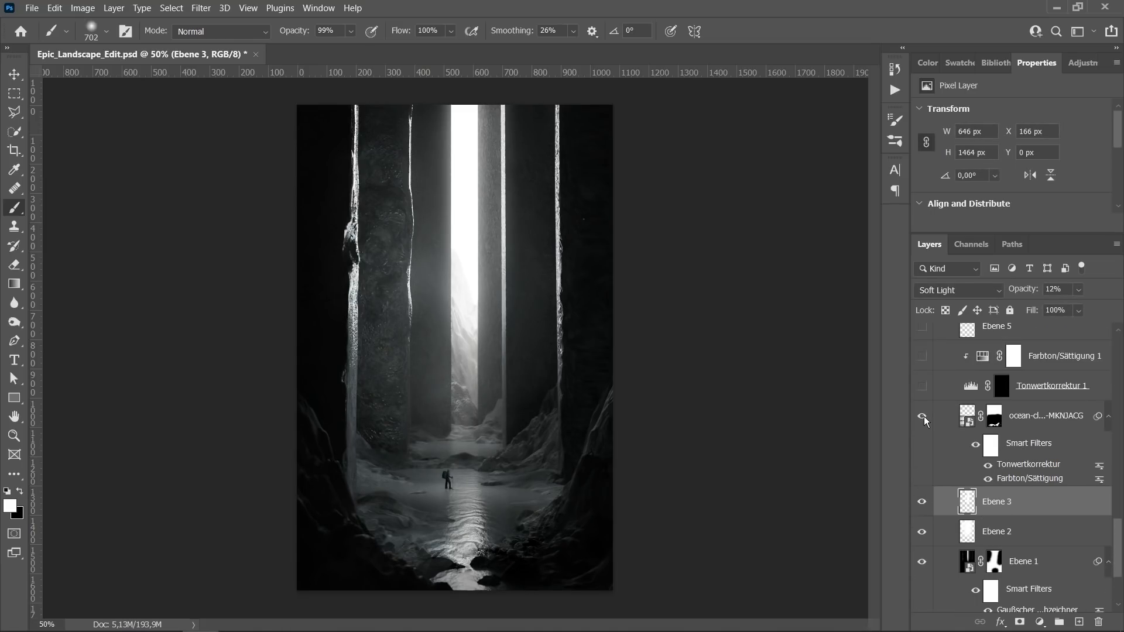
Step: Compare the image with and without the ocean image layer around the foreground rocks
left_click(923, 417)
left_click(923, 418)
left_click(923, 418)
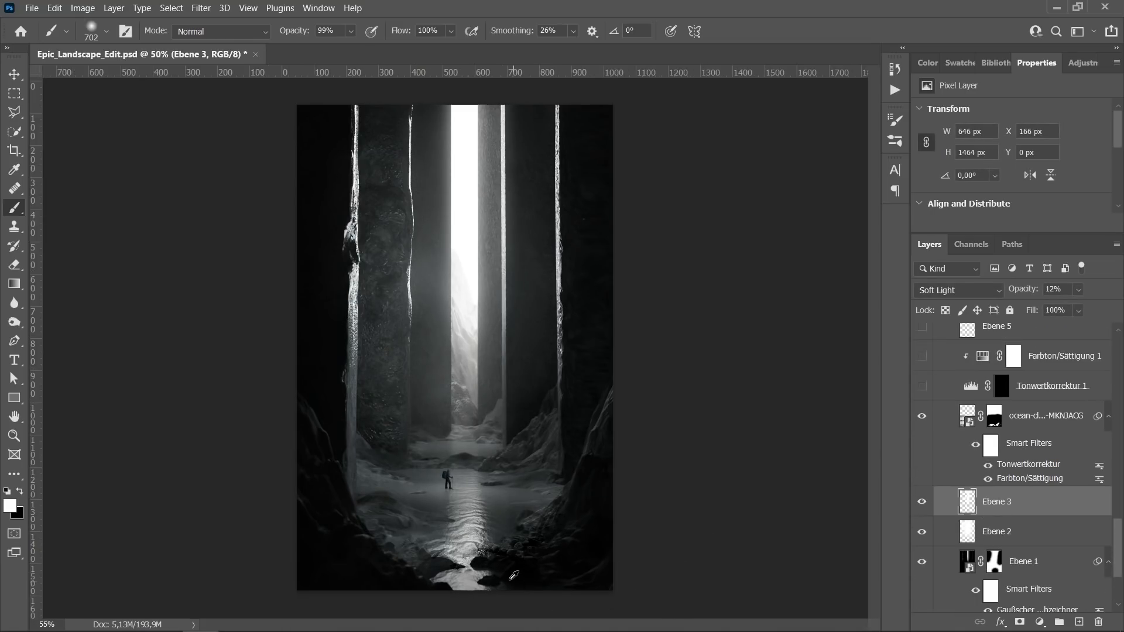
scroll(502, 526, "up", 5, "alt")
scroll(502, 526, "down", 2, "alt")
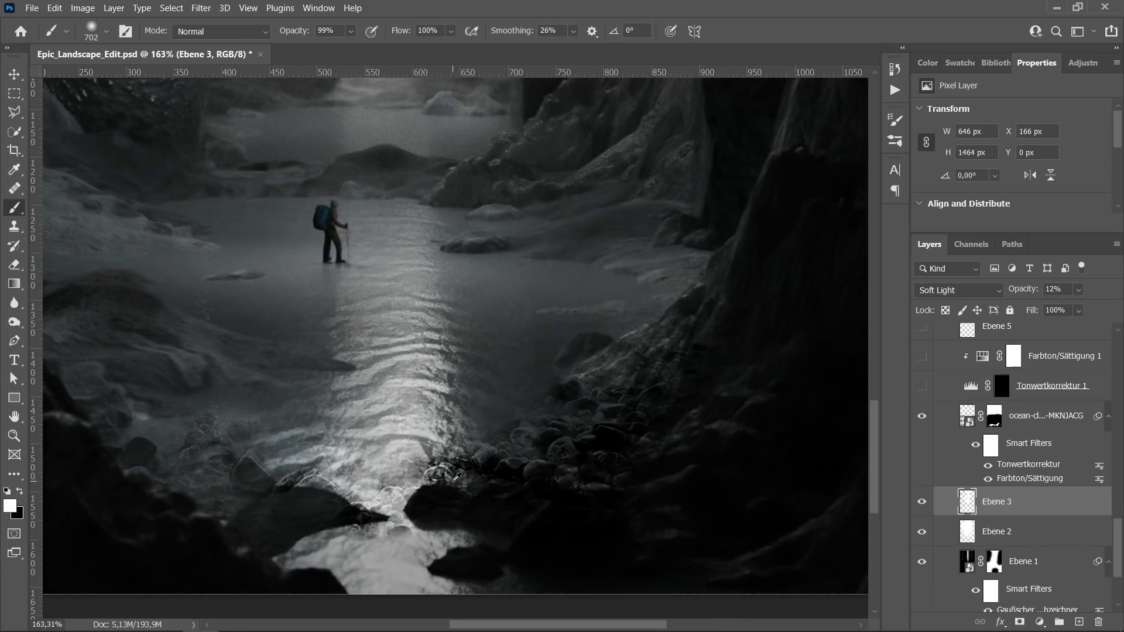
left_click(921, 418)
left_click(922, 418)
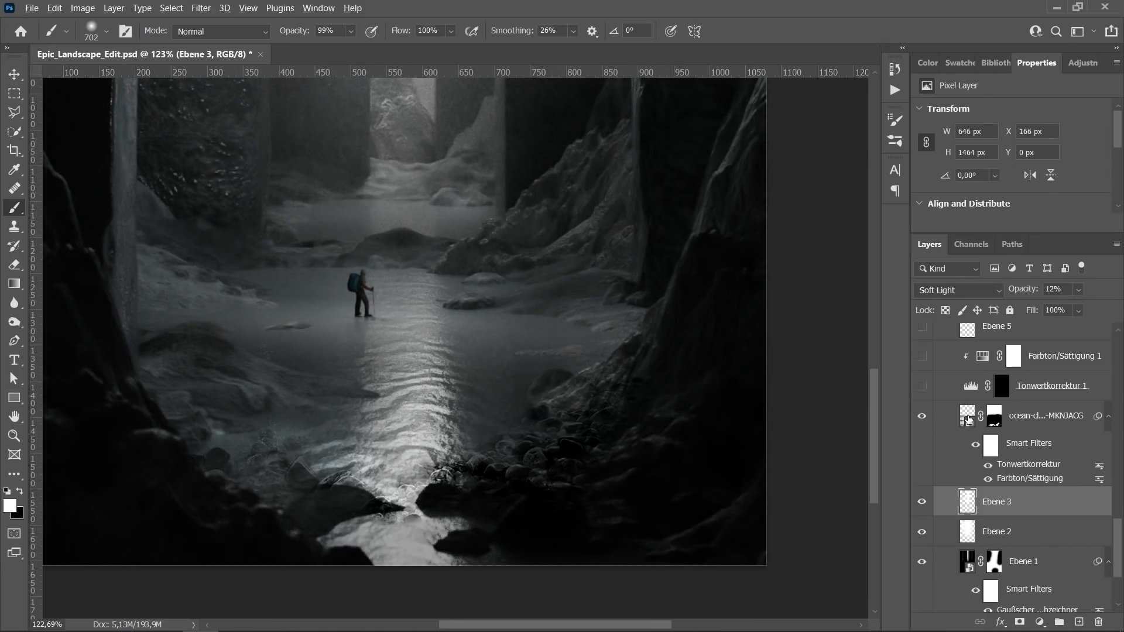
key("ctrl+0")
Step: Open the ocean layer's embedded source photo, view it in full, and close it
left_click(965, 420)
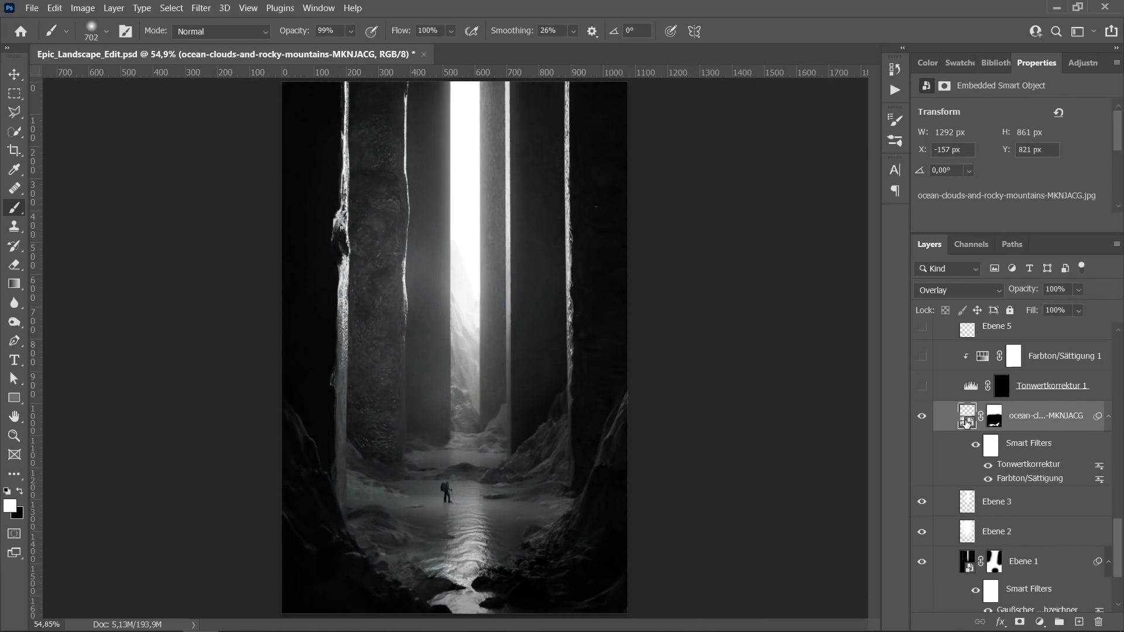
double_click(966, 421)
key("ctrl+0")
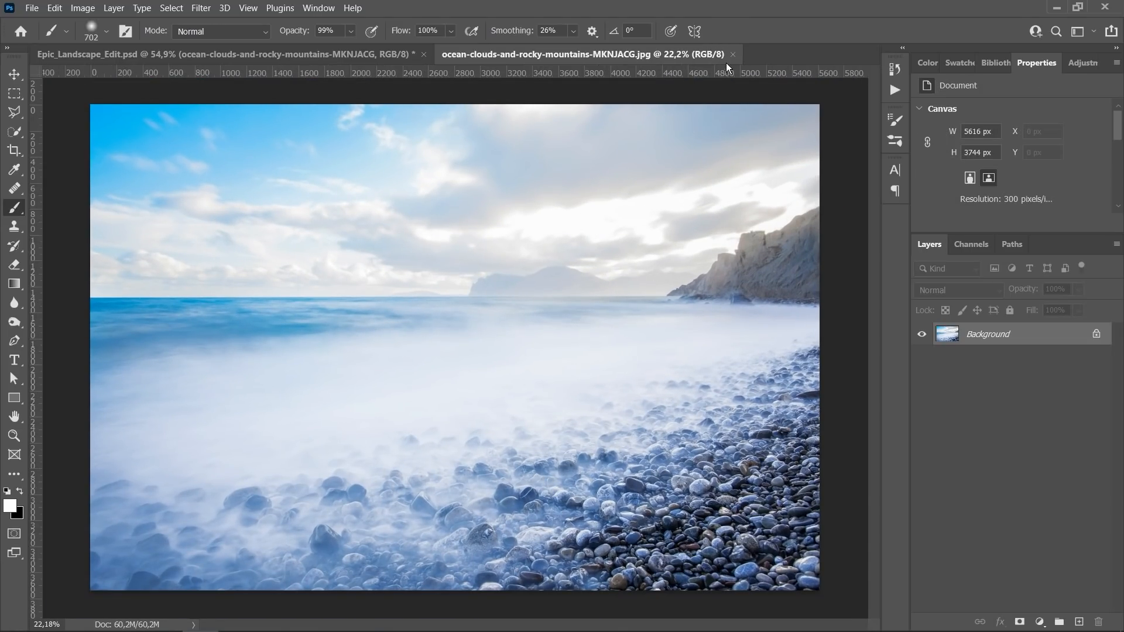
left_click(730, 54)
scroll(946, 531, "down", 2)
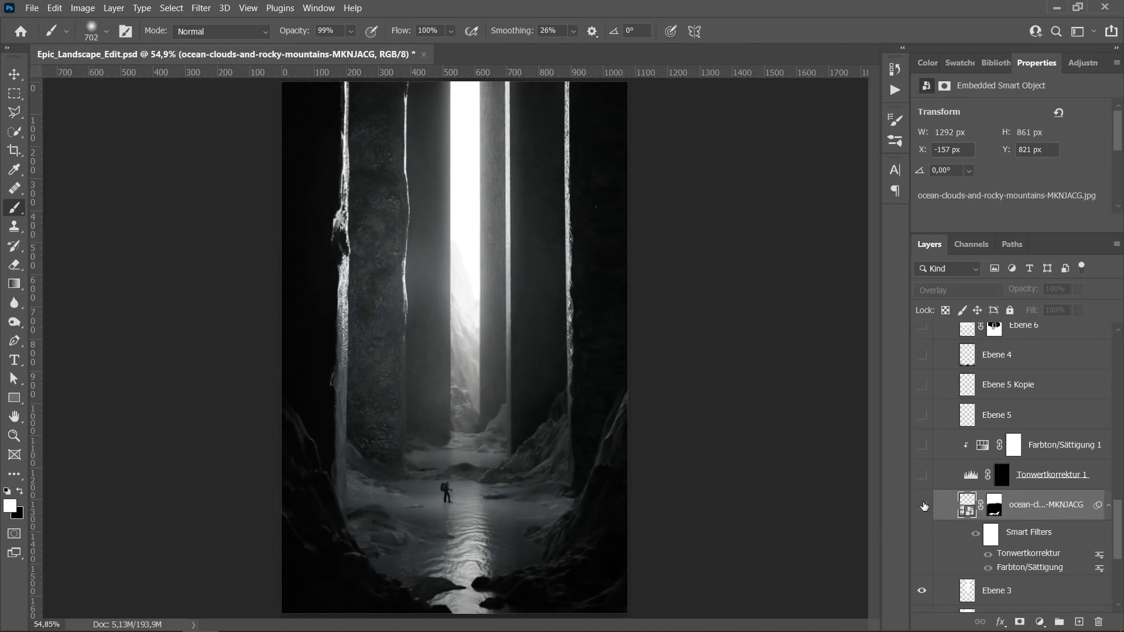
Step: Preview other blend modes such as Dissolve on the ocean layer and keep Overlay
scroll(566, 520, "up", 5, "alt")
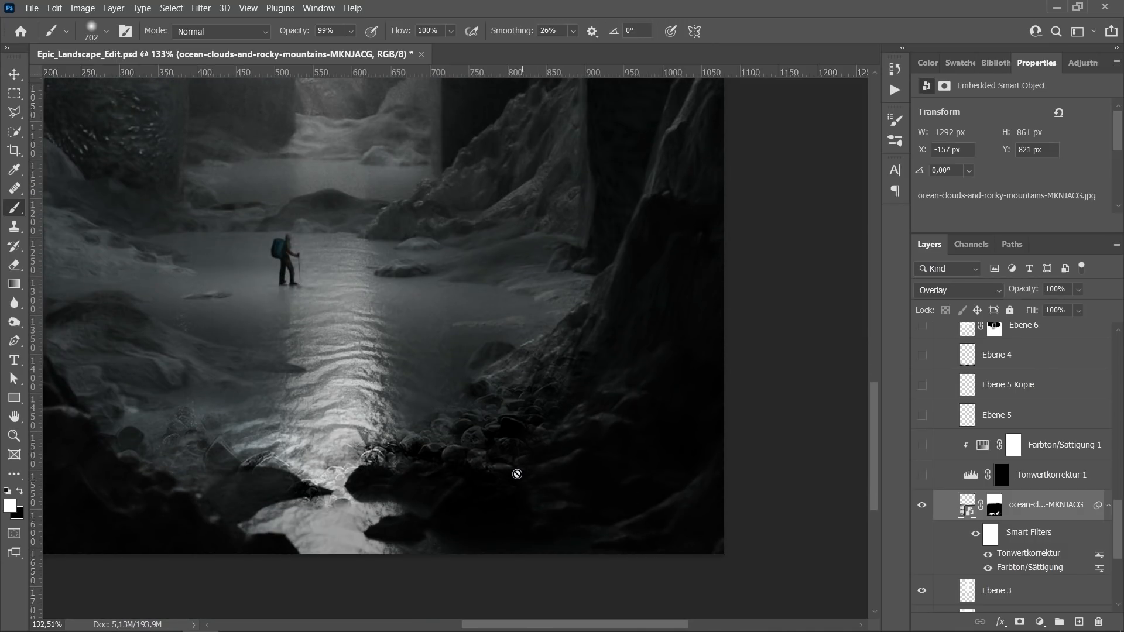
scroll(504, 472, "left", 1, "ctrl")
left_click(932, 299)
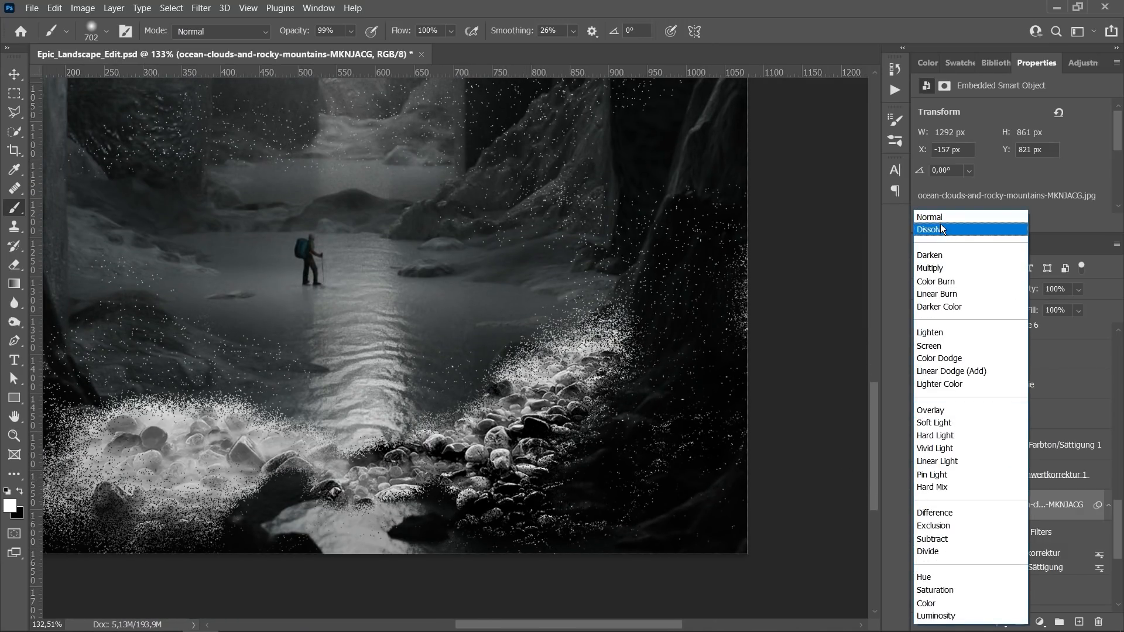
left_click(950, 410)
Step: Inspect the settings of the ocean layer's Tonwertkorrektur and Farbton/Sättigung smart filters
scroll(1018, 540, "down", 1)
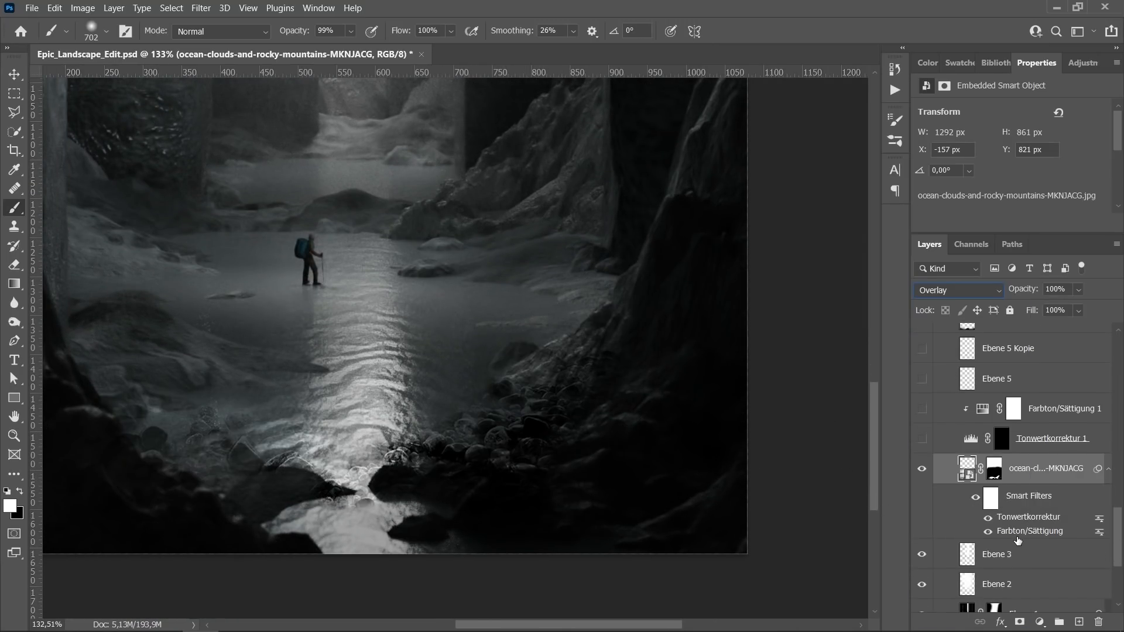
double_click(1027, 517)
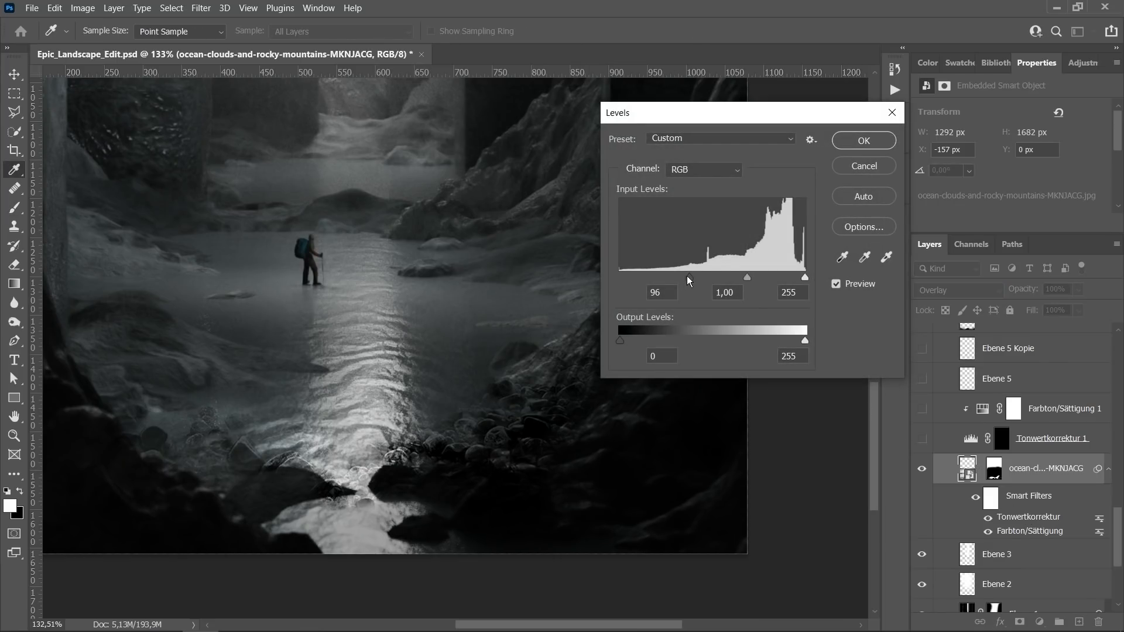
left_click(864, 141)
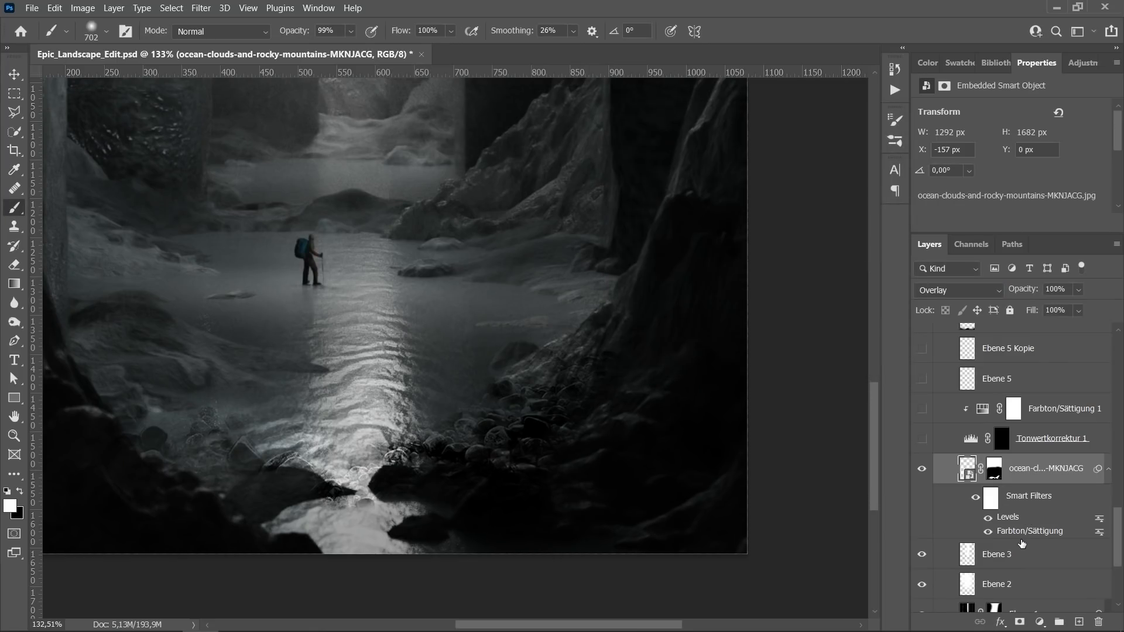
double_click(1029, 532)
left_click(670, 261)
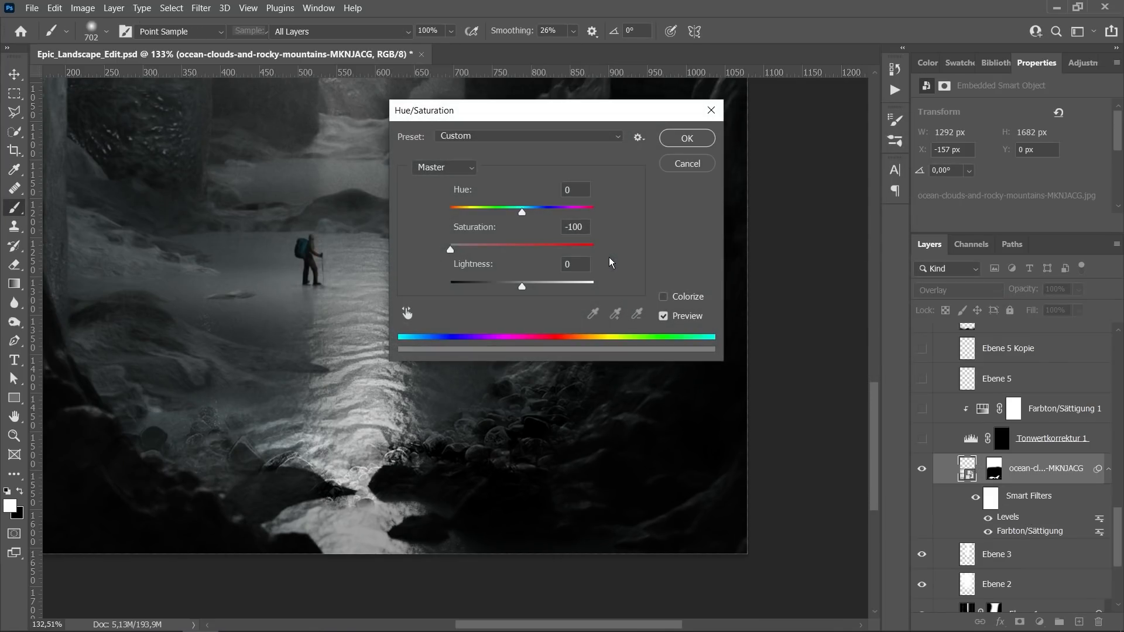
left_click_drag(451, 251, 414, 256)
left_click(695, 164)
scroll(428, 442, "down", 2, "alt")
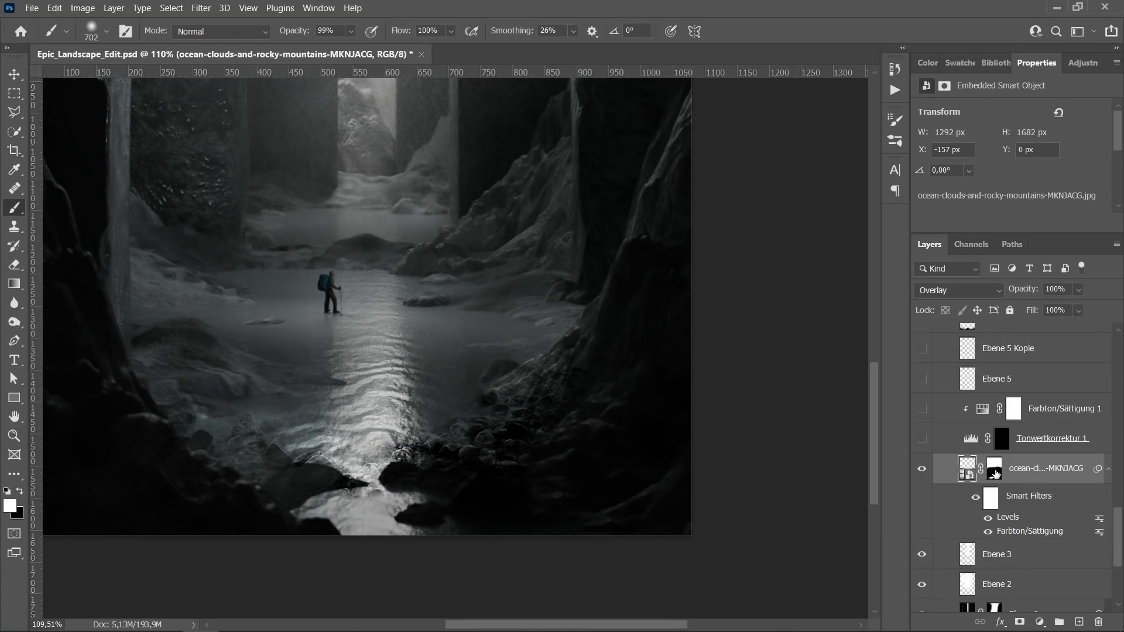
Step: Examine the ocean layer's mask on its own and return to the layer's image content
left_click(994, 474, "alt")
scroll(389, 471, "down", 1, "alt")
key("x")
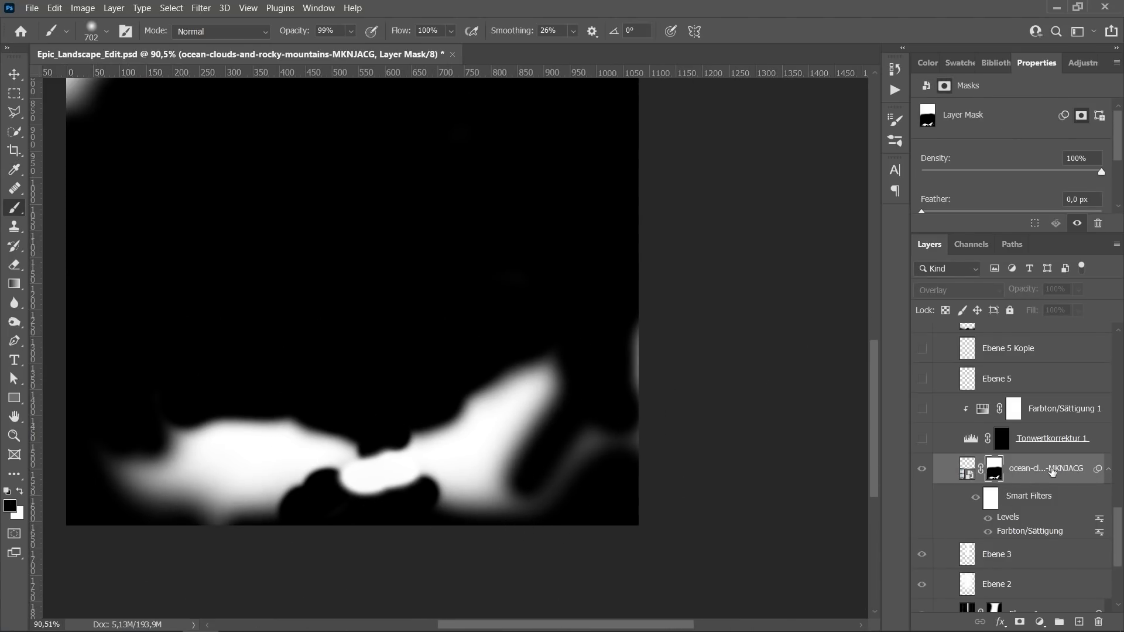
left_click(974, 476)
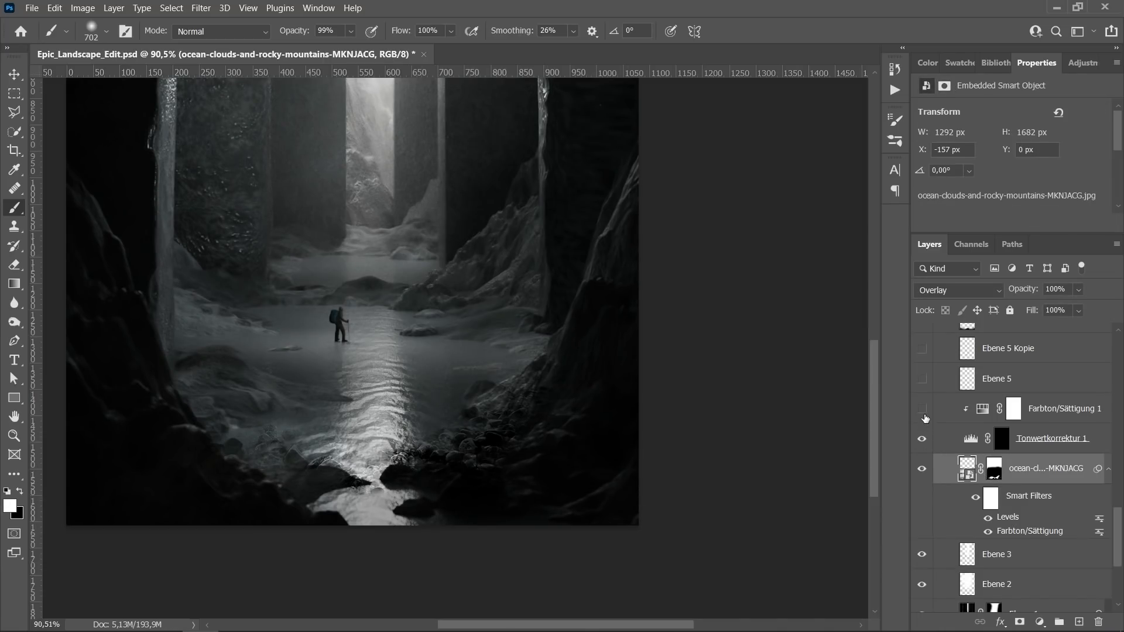
Step: Show the Tonwertkorrektur 1, Farbton/Sättigung 1, Ebene 5, Ebene 5 Kopie, Ebene 4 and Ebene 6 layers
scroll(484, 354, "down", 3, "alt")
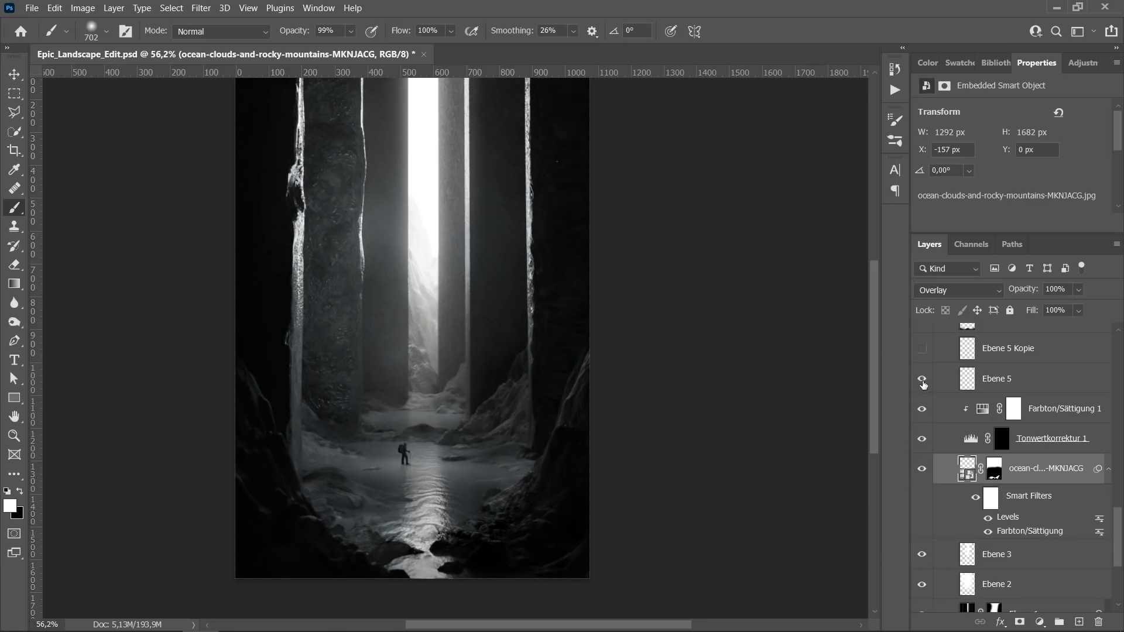
scroll(925, 386, "up", 1)
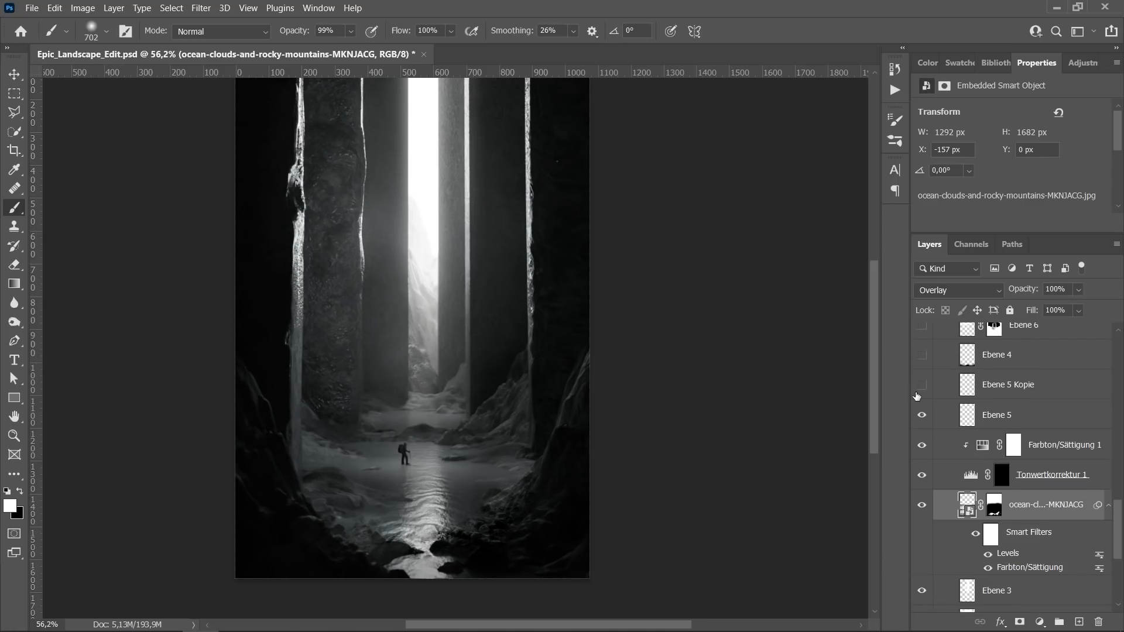
left_click(923, 358)
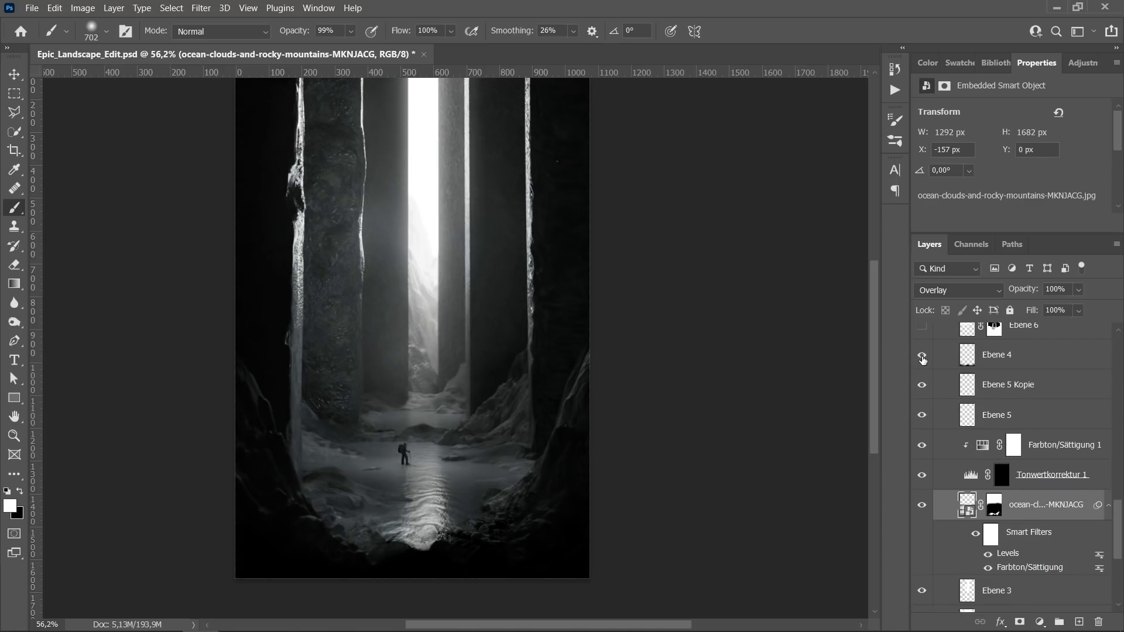
scroll(923, 363, "up", 1)
left_click(922, 367)
scroll(922, 368, "up", 1)
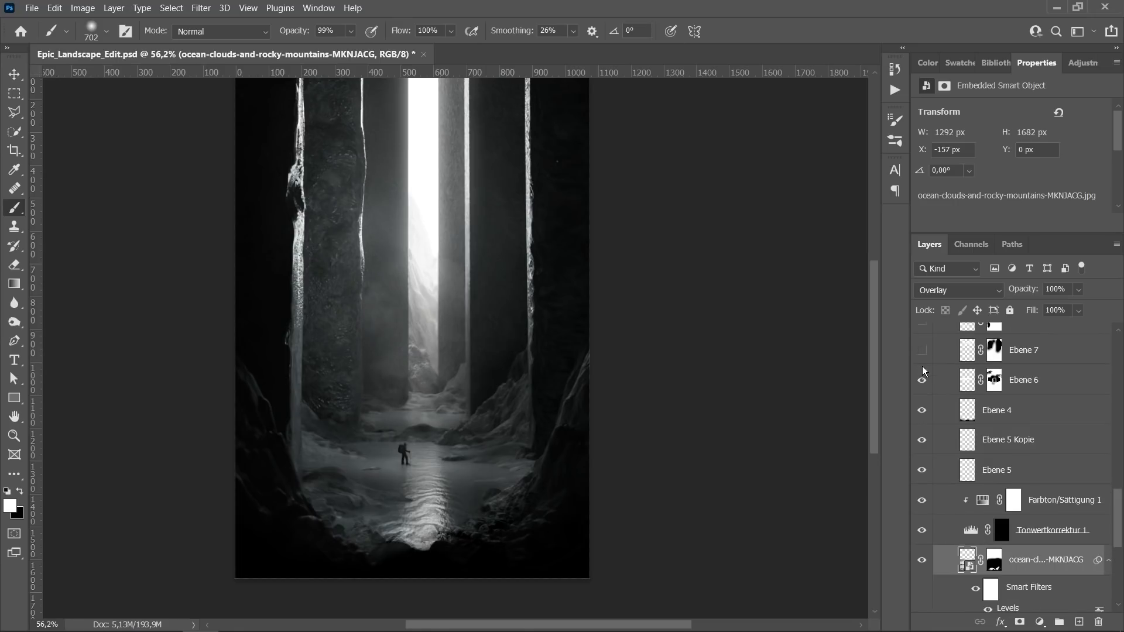
Step: Compare the image with and without Ebene 6 around the central pillars
left_click(922, 428)
left_click(923, 399)
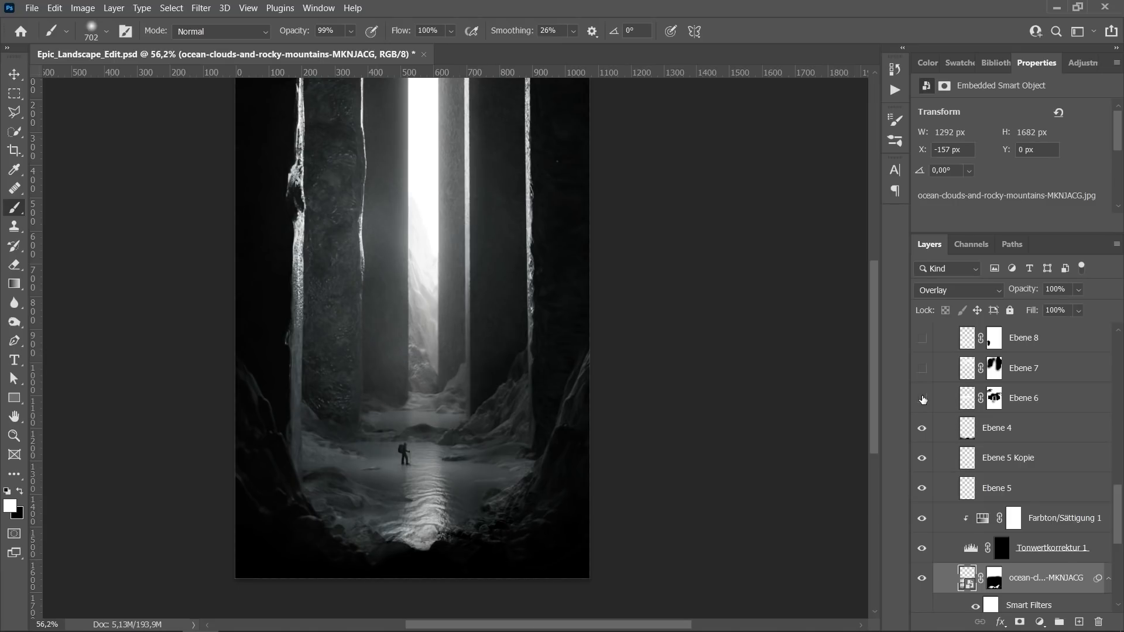
scroll(387, 351, "up", 2, "alt")
scroll(387, 350, "up", 1, "alt")
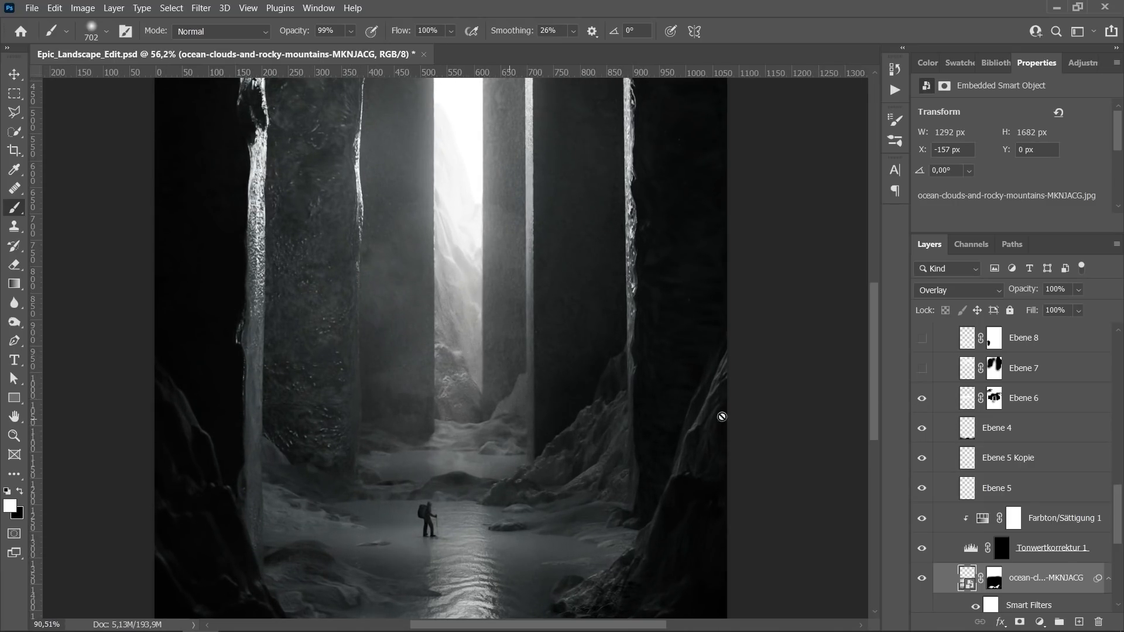
left_click(921, 398)
Step: Show the Ebene 7, Ebene 8, Ebene 8 Kopie, Ebene 9, Ebene 10 and Ebene 11 layers
left_click(921, 368)
scroll(459, 173, "down", 4, "alt")
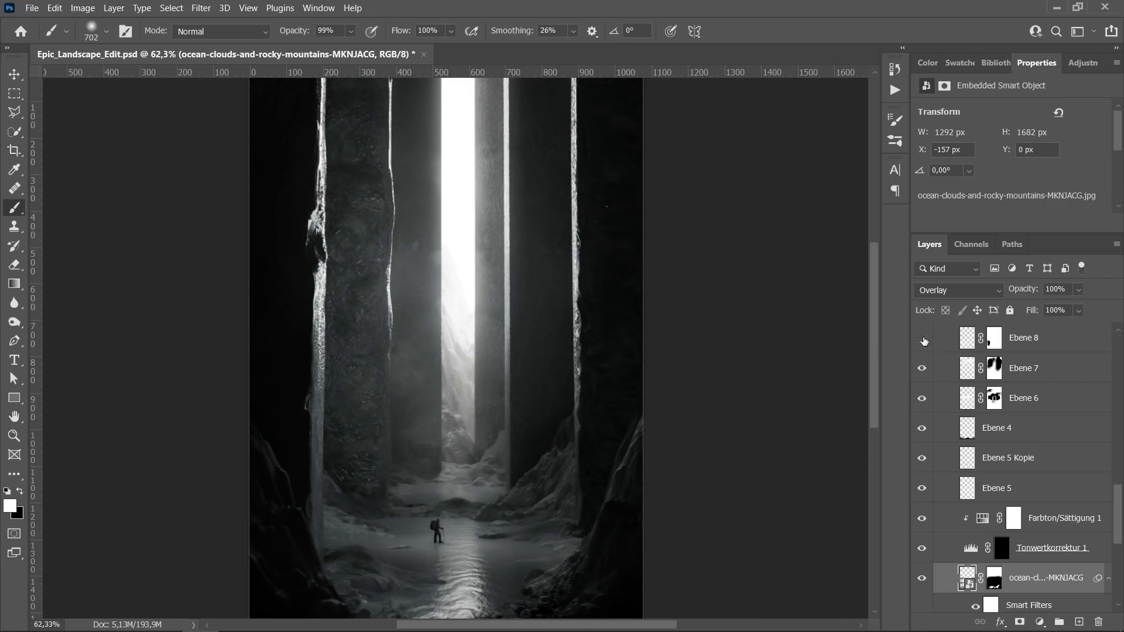
left_click(922, 339)
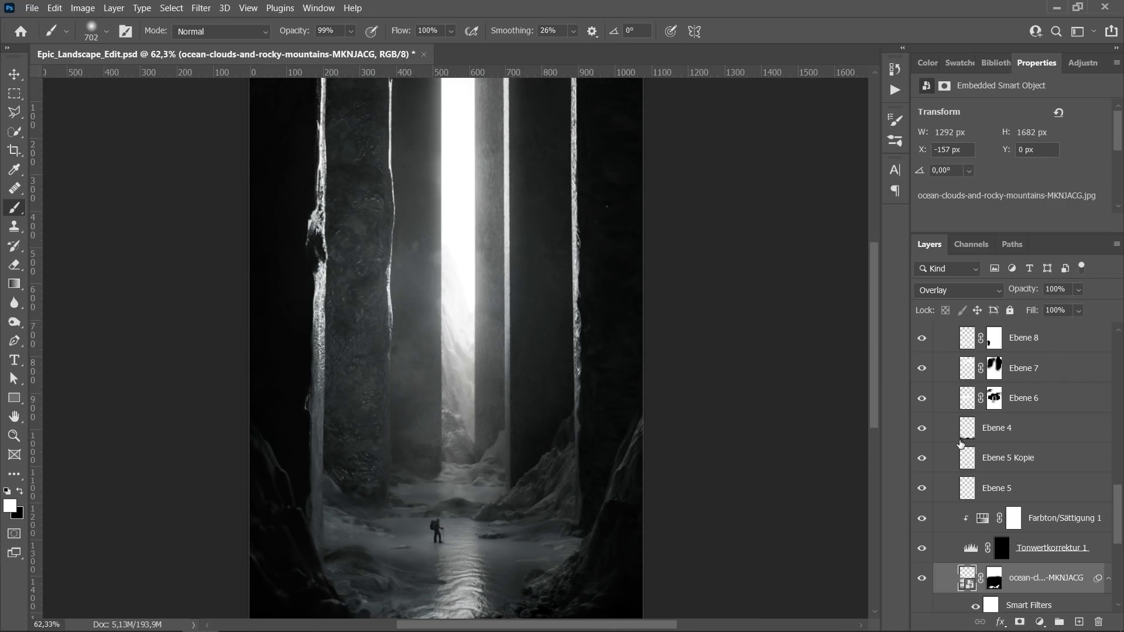
scroll(960, 444, "up", 3)
left_click(922, 381)
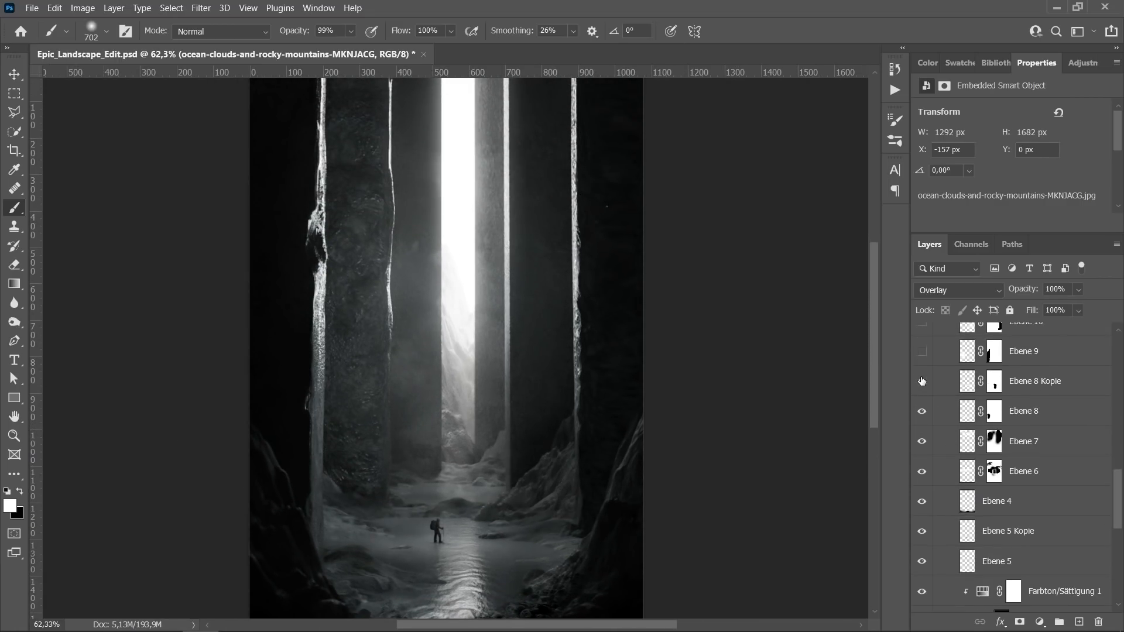
left_click(921, 352)
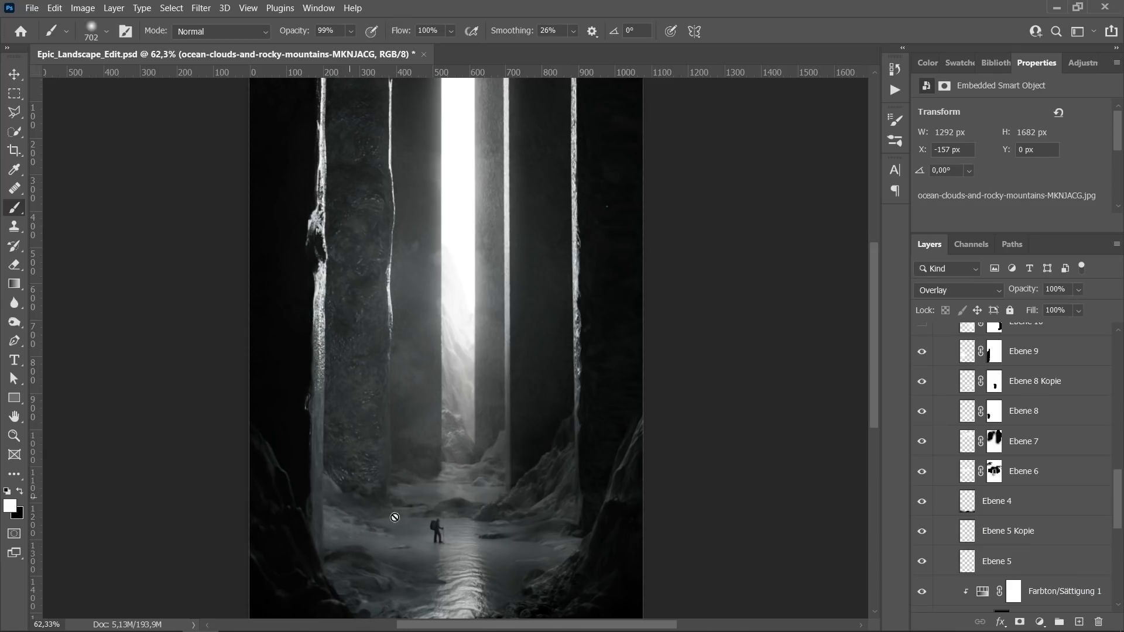
scroll(937, 410, "up", 3)
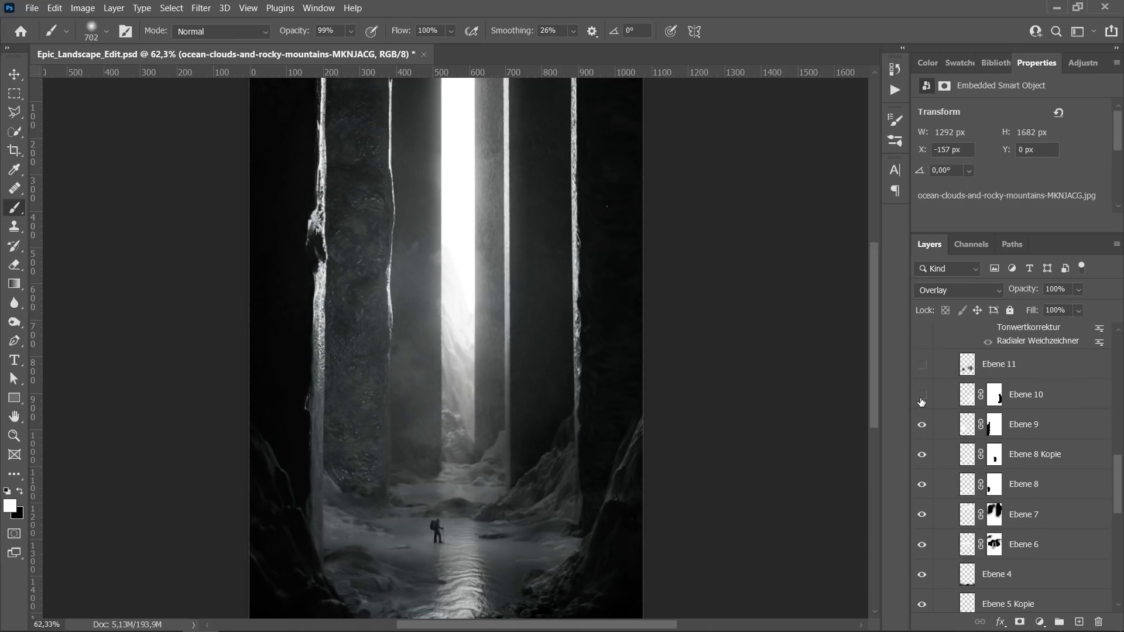
left_click(921, 396)
scroll(922, 404, "up", 1)
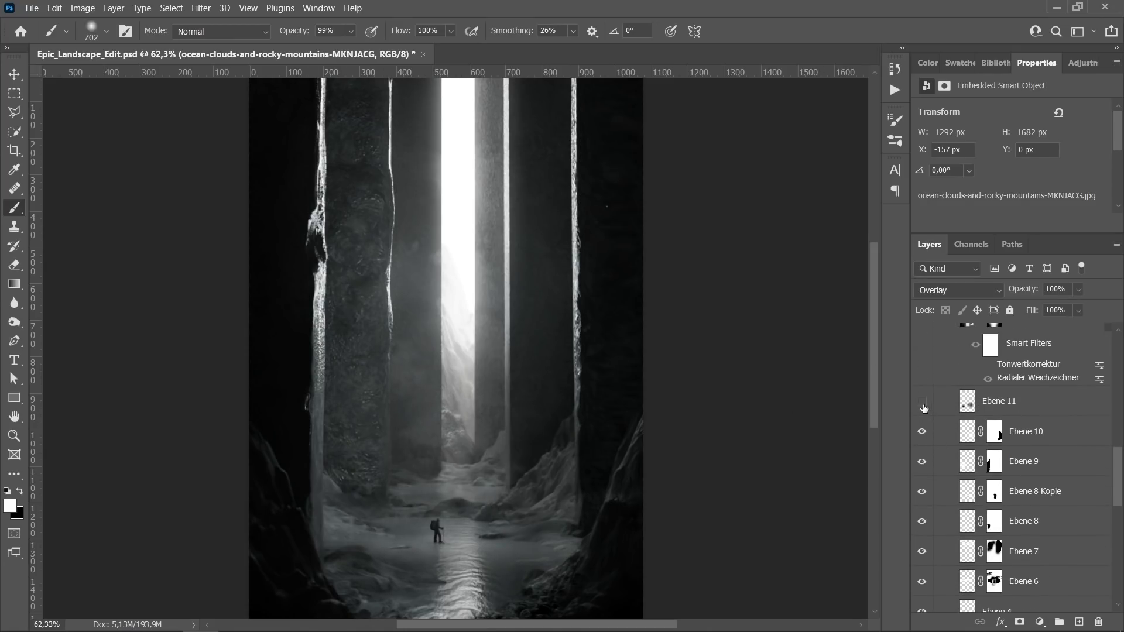
left_click(922, 403)
scroll(1001, 436, "up", 2)
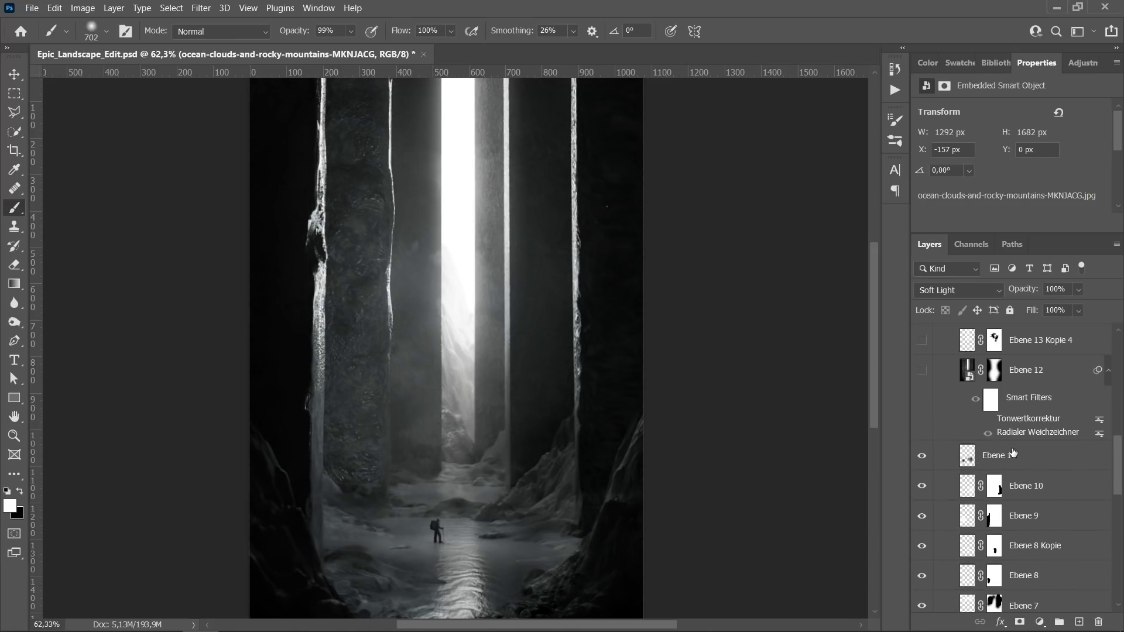
Step: Add a layer above Ebene 11, paint a soft white 702 px spot at the left pillar's base, and blend it with Soft Light
left_click(1013, 453)
left_click(1083, 621)
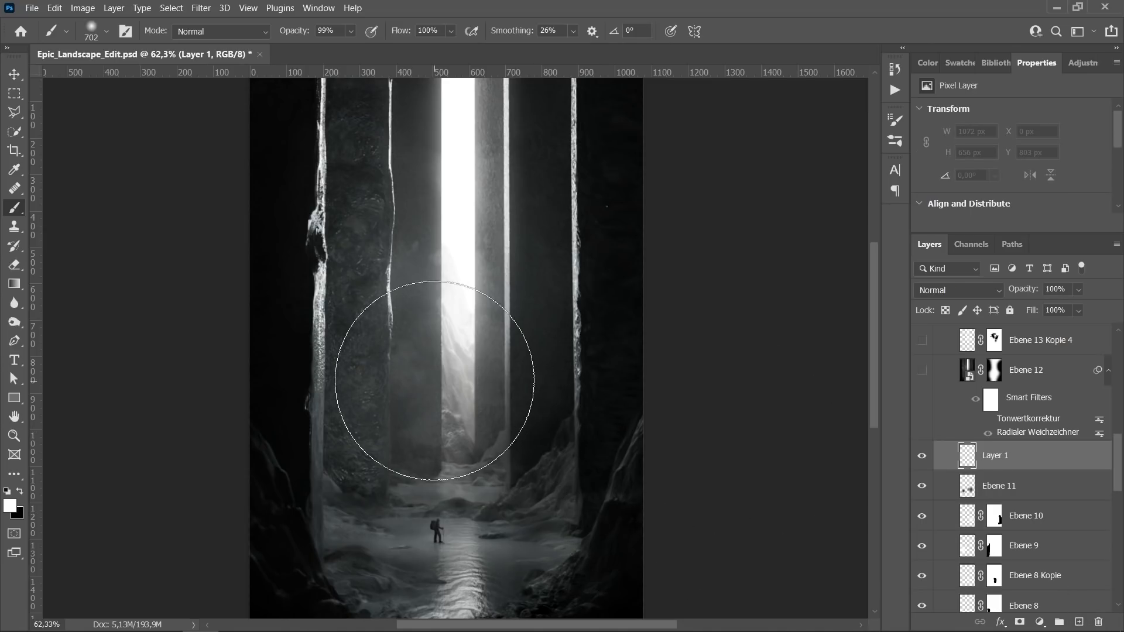
left_click(329, 463)
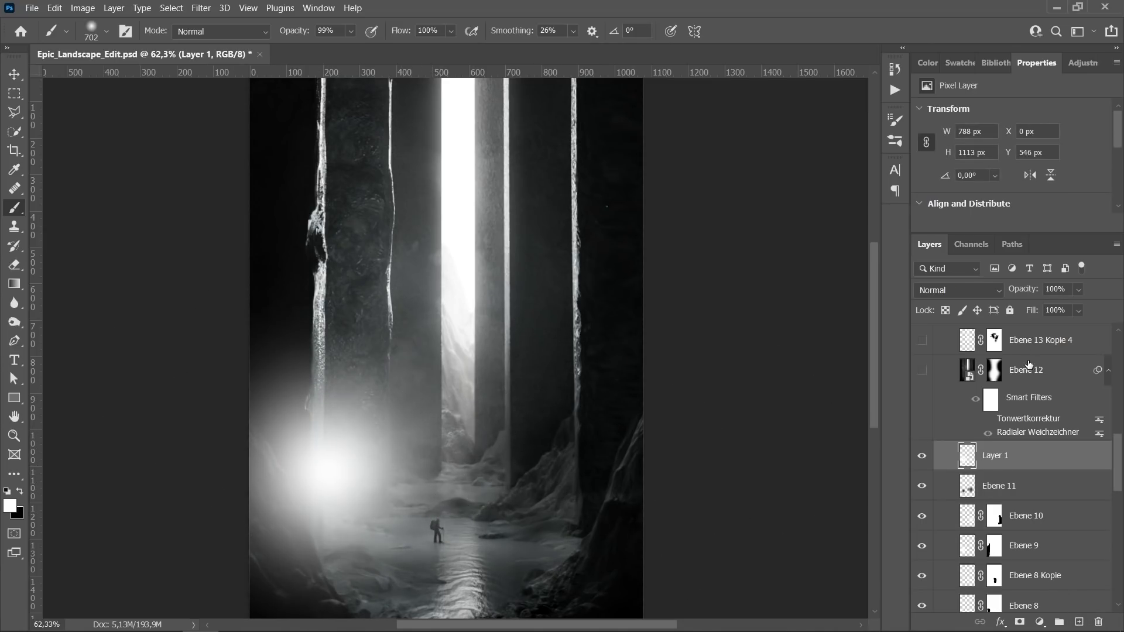
left_click(942, 291)
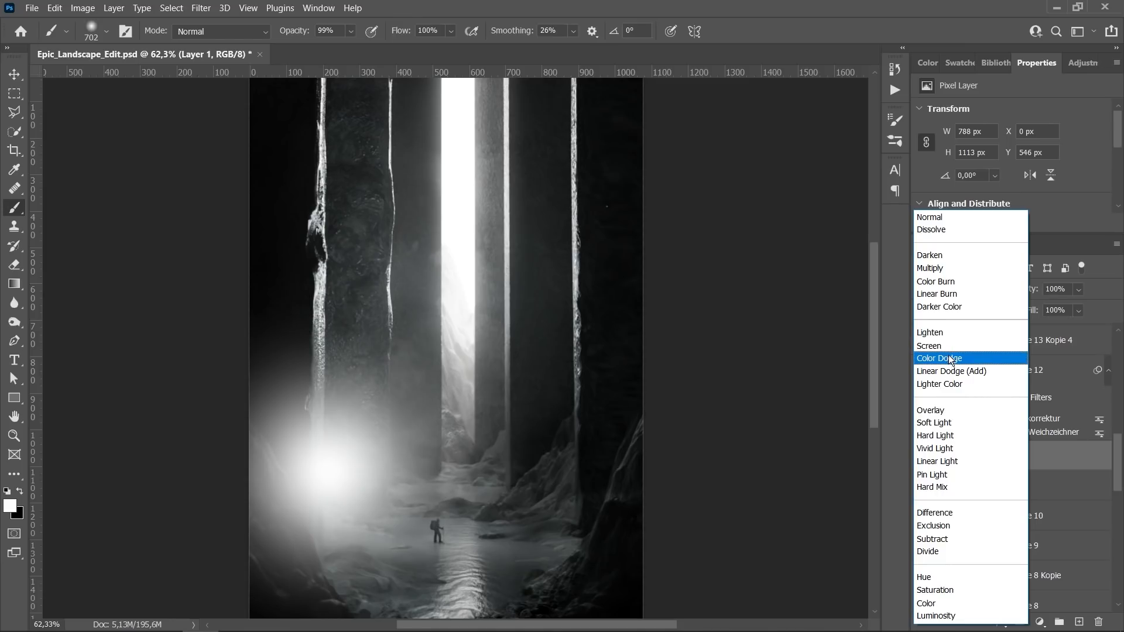
left_click(938, 423)
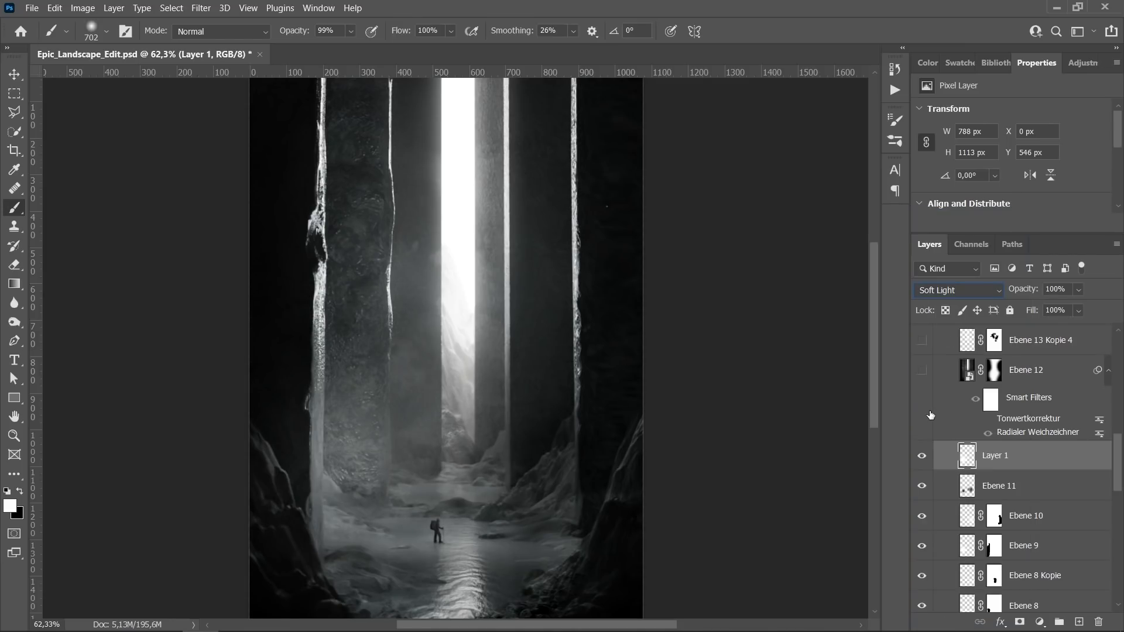
Step: Add a mask to the glow layer and paint black with a 232 px brush to hide the glow beyond the pillar's left edge
left_click(1017, 624)
key("x")
right_click_drag(306, 316, 369, 578, "alt")
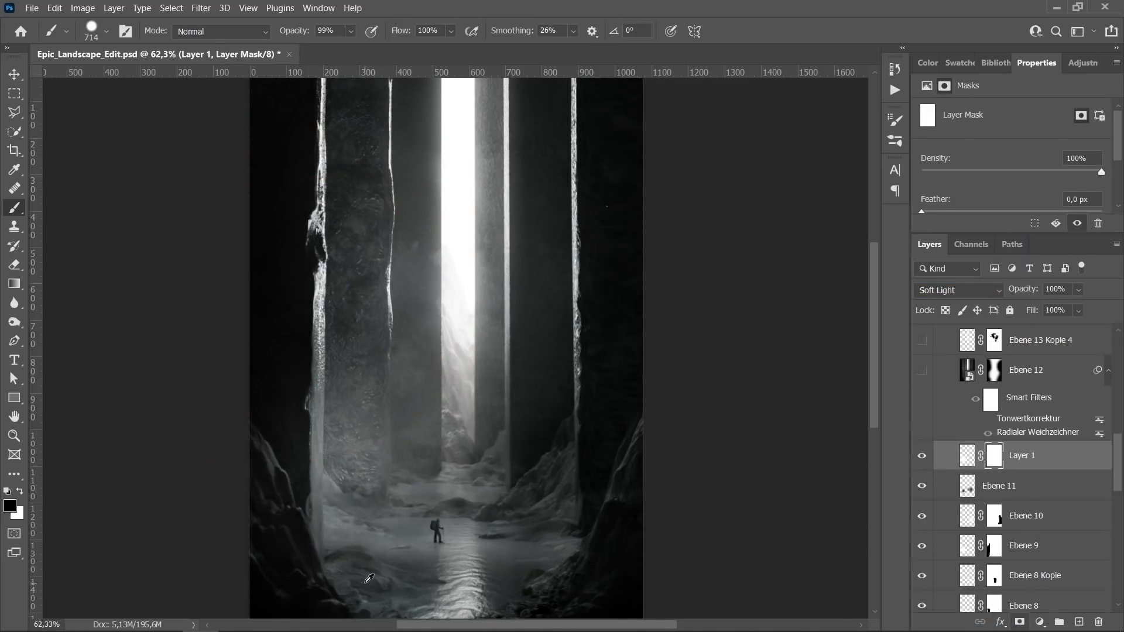
right_click_drag(351, 432, 212, 454, "alt")
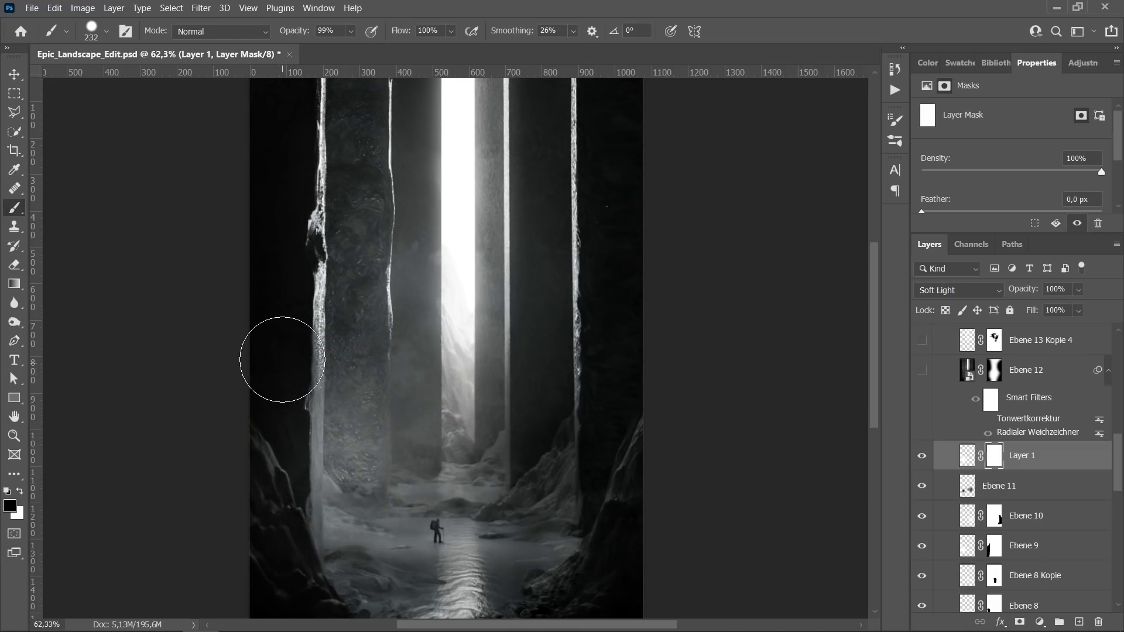
left_click_drag(283, 396, 283, 585)
key("x")
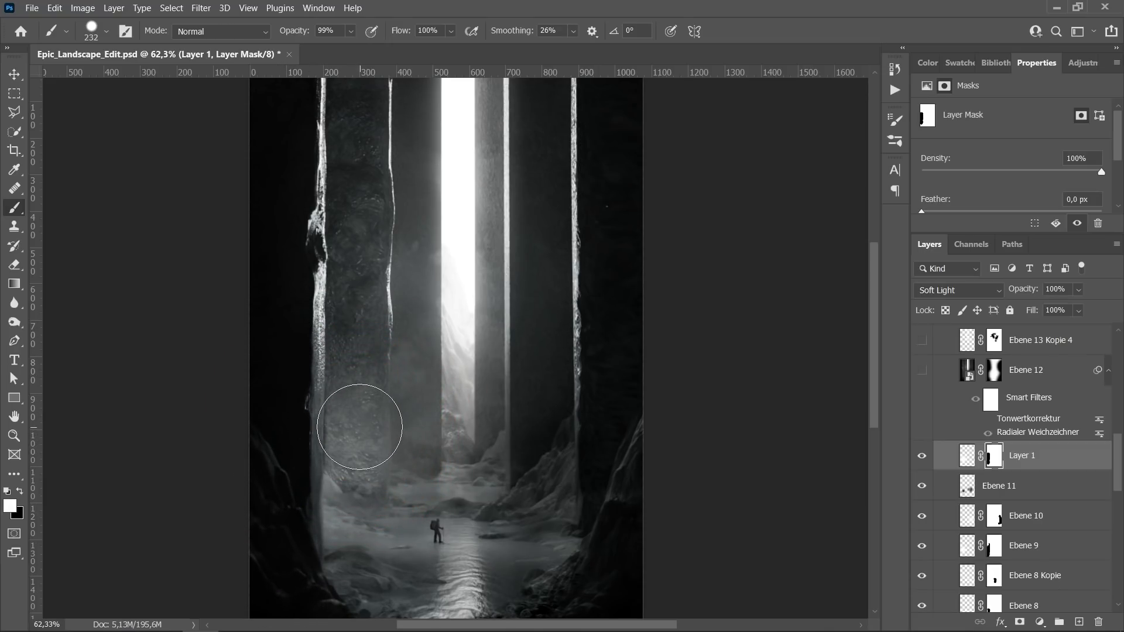
Step: Lower the glow layer's opacity to 69% and compare the image with and without the glow
key("x")
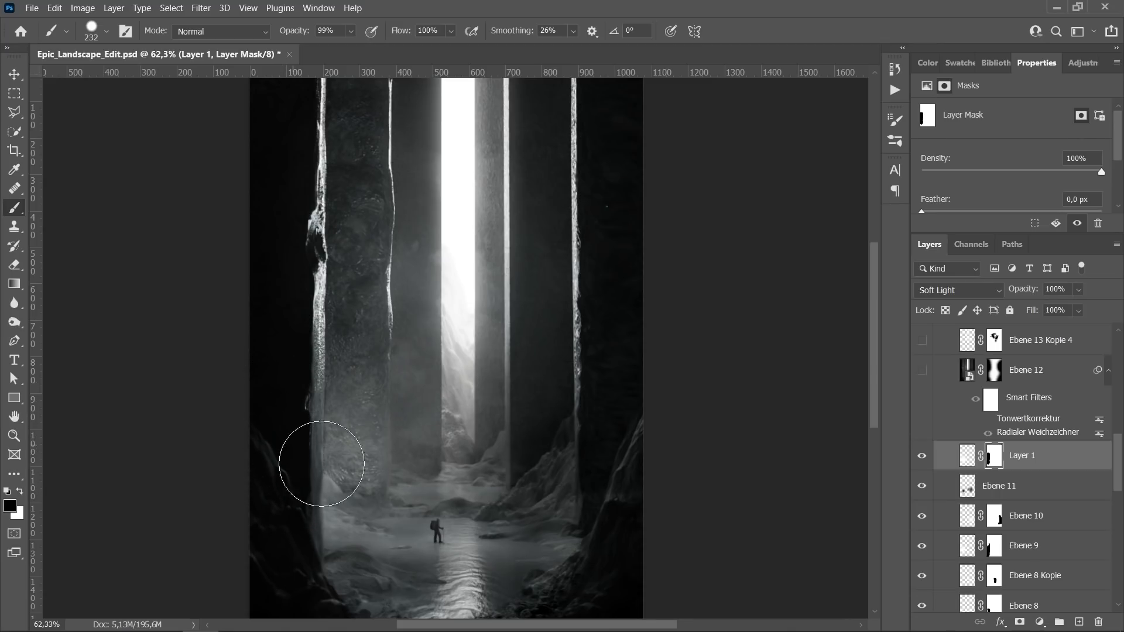
scroll(437, 477, "down", 2, "alt")
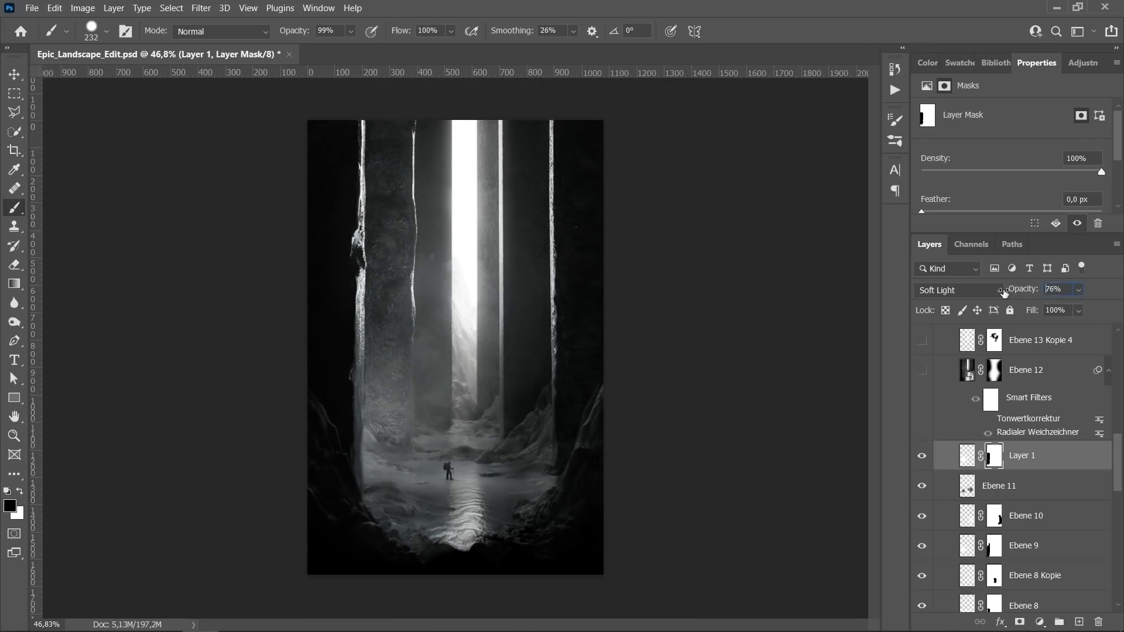
left_click_drag(1003, 293, 1001, 292)
left_click(922, 456)
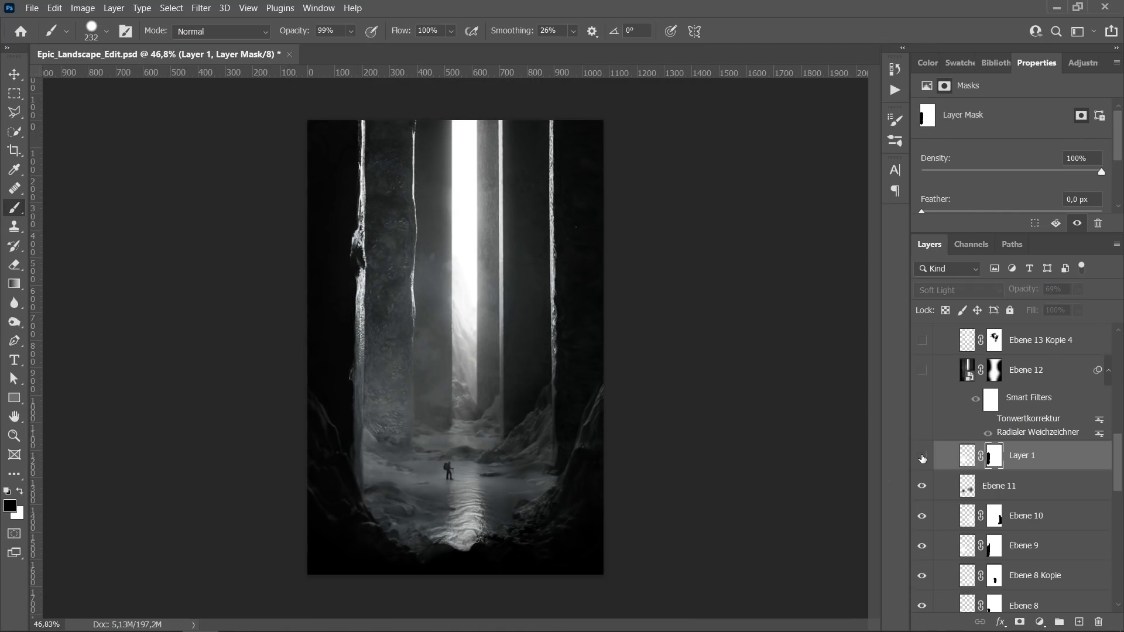
left_click(922, 456)
left_click(921, 456)
left_click(922, 456)
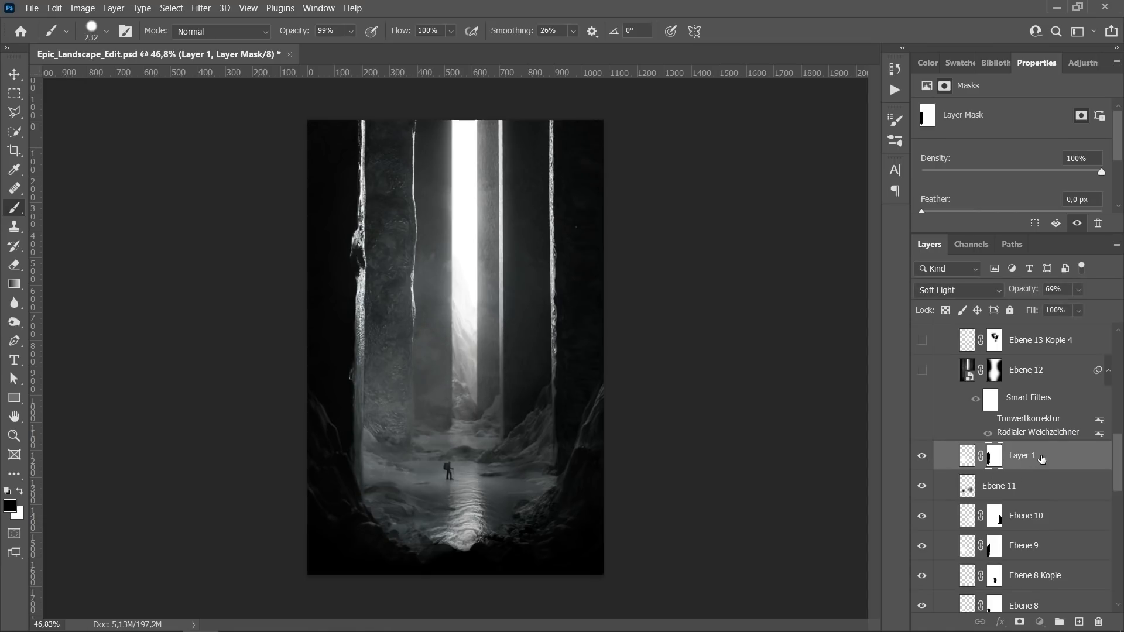
Step: Delete the glow layer and add a new empty layer above Ebene 11
key("Delete")
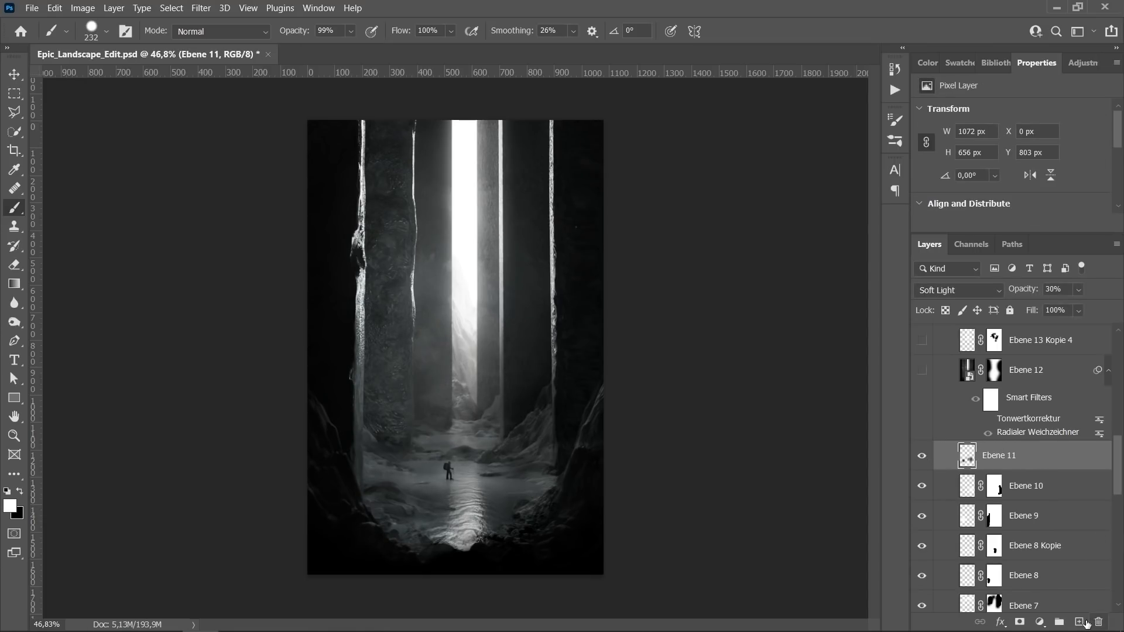
left_click(1079, 621)
scroll(502, 406, "up", 1, "alt")
scroll(445, 256, "up", 1)
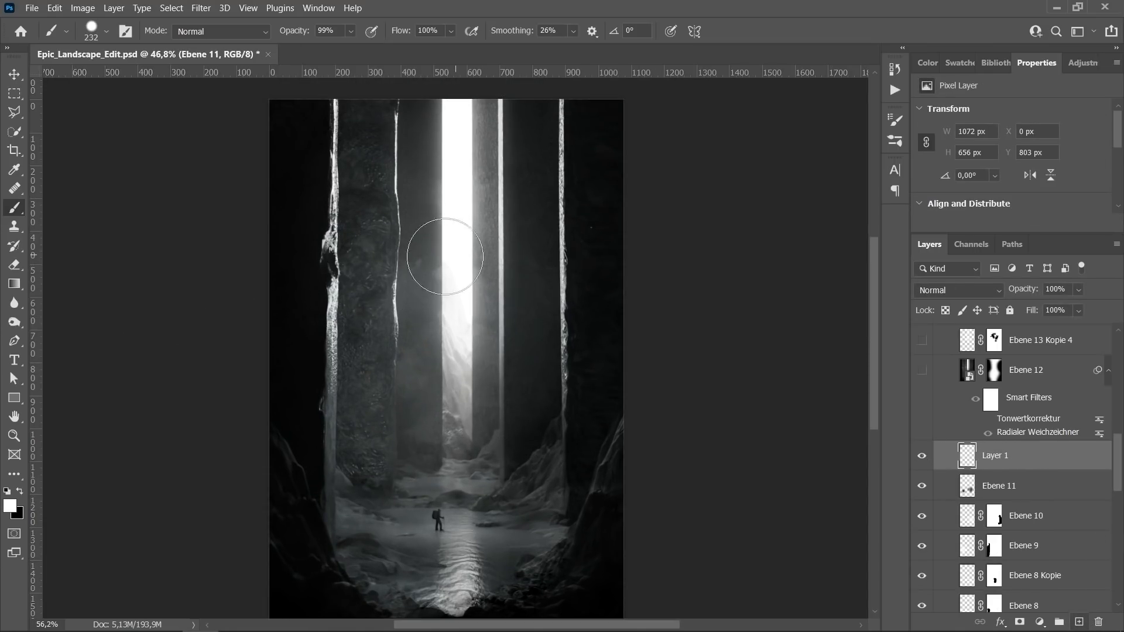
Step: Stamp white clouds across the central pillars with the Clouds1593 brush from Clouds-by-Mila at 1254 px
right_click(444, 266)
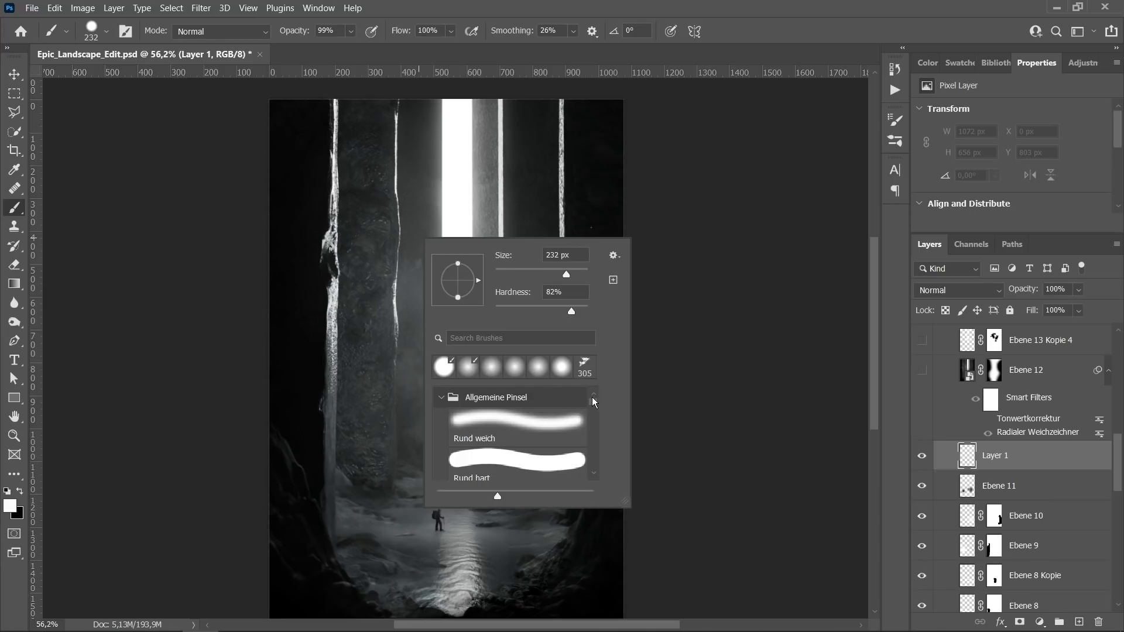
scroll(594, 419, "down", 10)
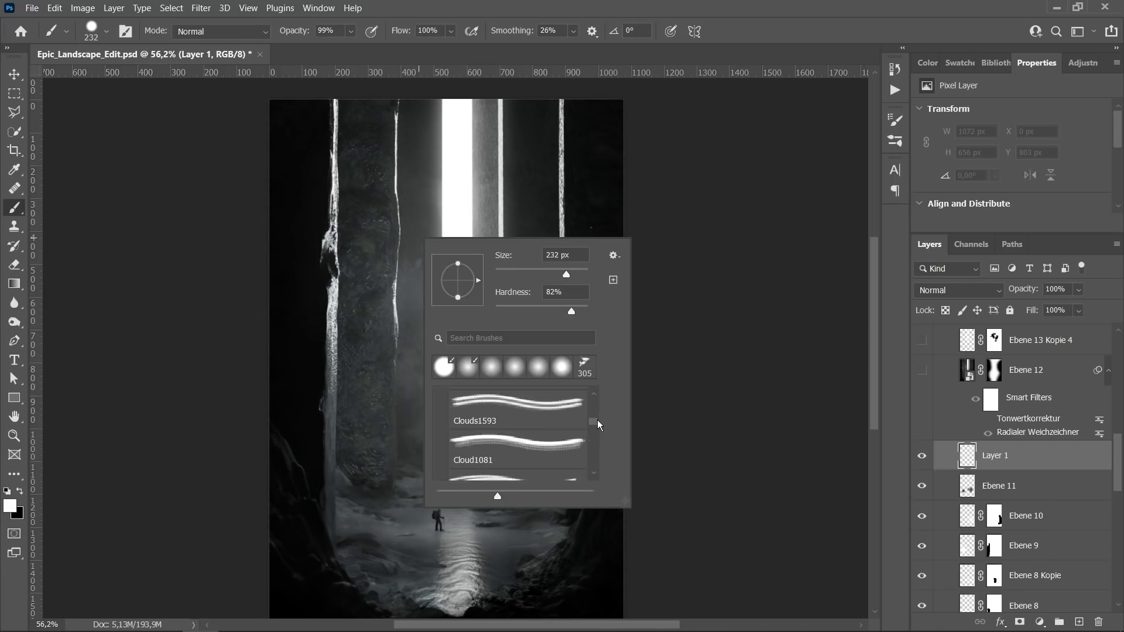
scroll(595, 416, "up", 3)
scroll(594, 415, "down", 2)
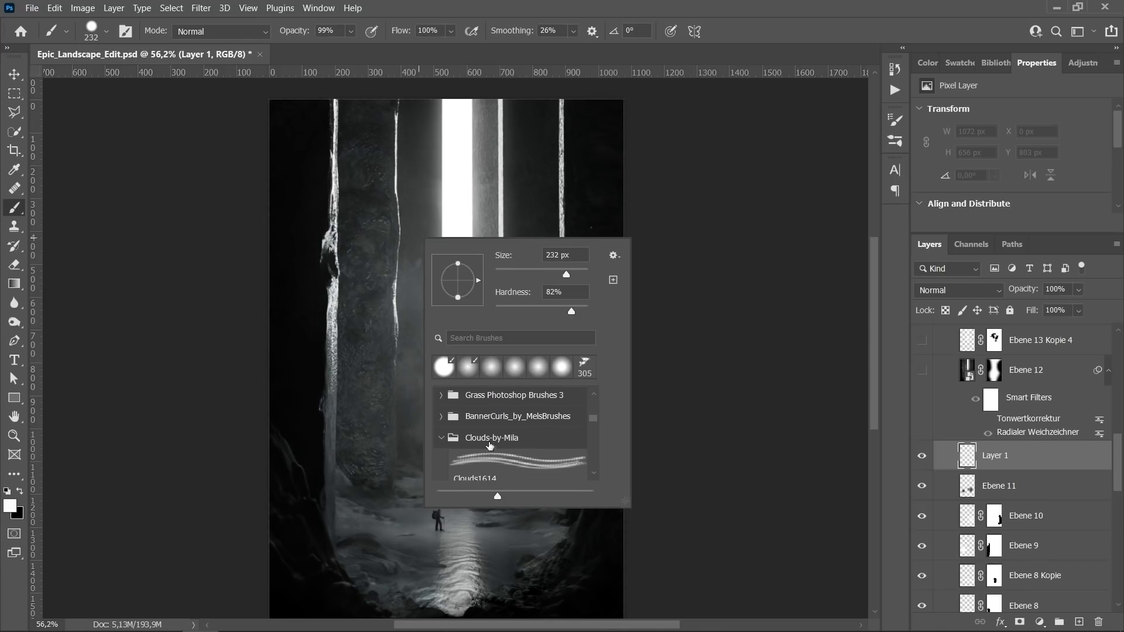
scroll(498, 443, "down", 3)
left_click(517, 449)
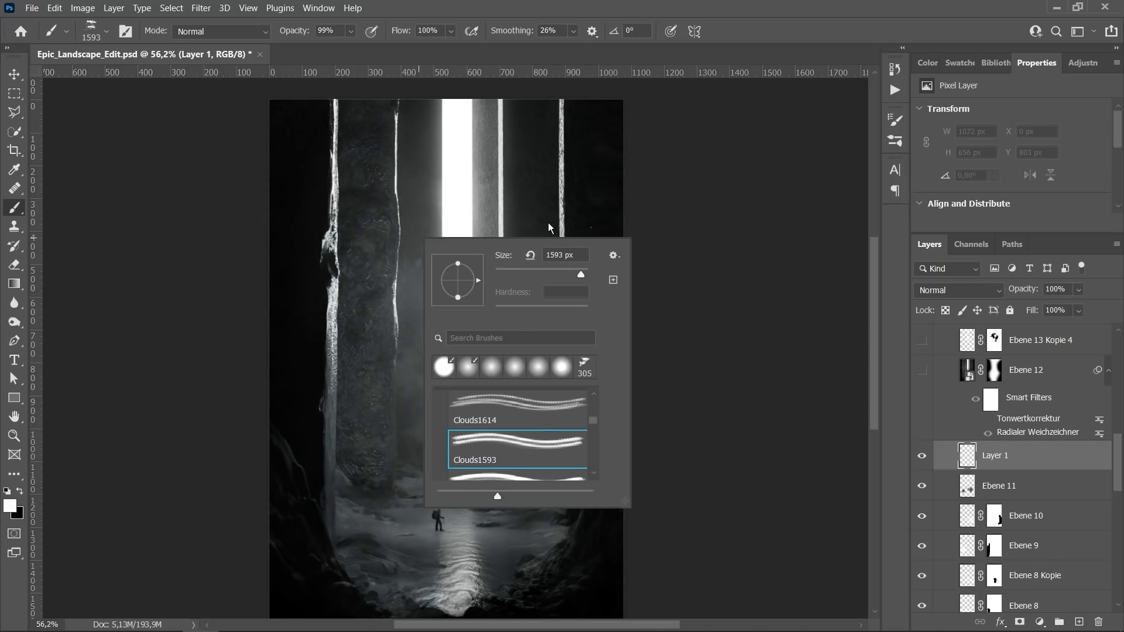
left_click(713, 26)
scroll(404, 396, "up", 1, "alt")
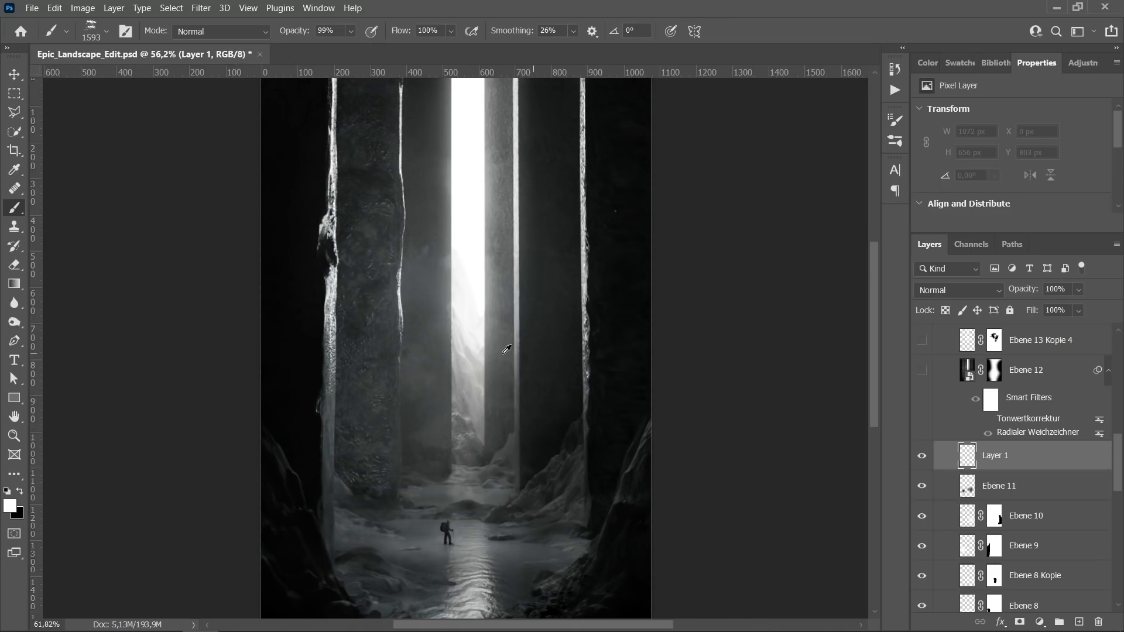
right_click_drag(506, 350, 462, 342, "alt")
left_click(451, 309)
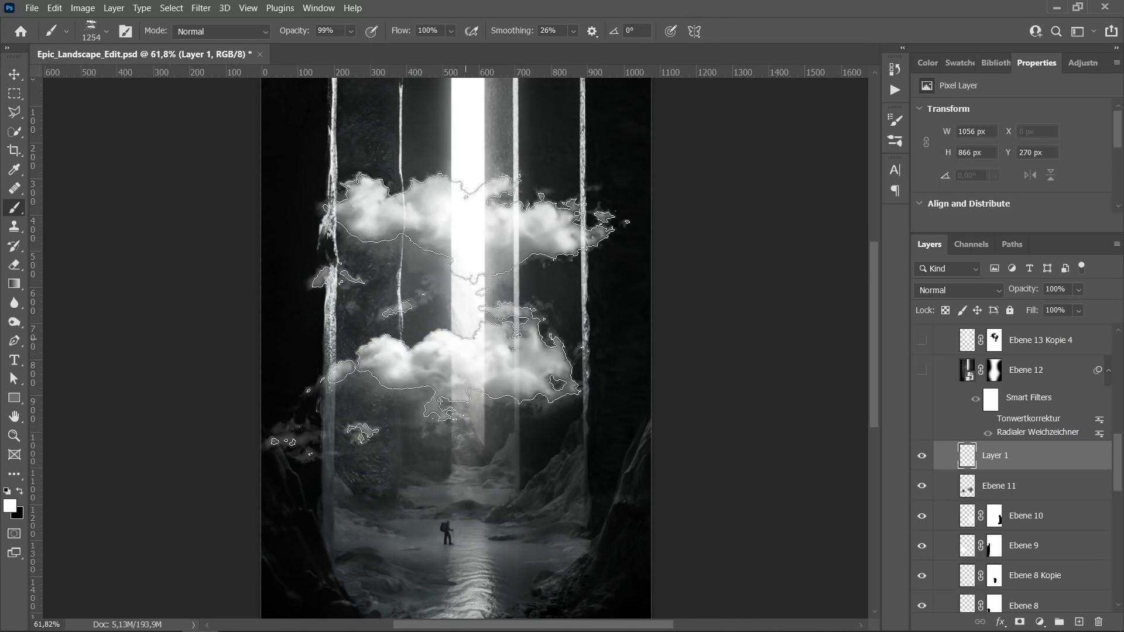
Step: Move the clouds higher between the pillars, scale them to 79.32%, and blend them with Soft Light
key("v")
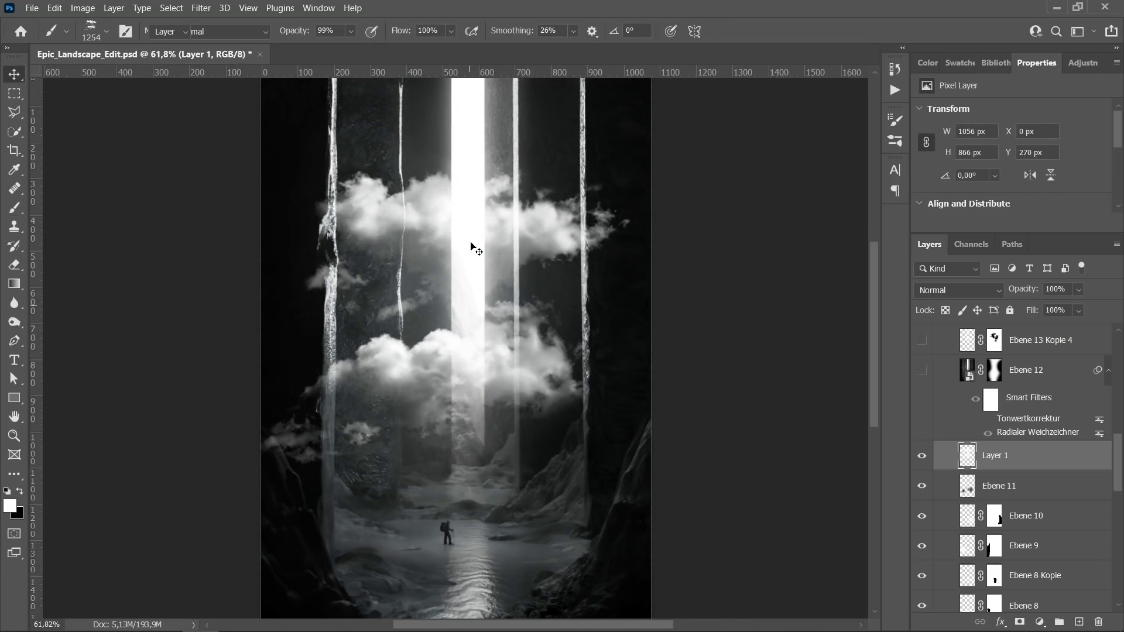
left_click_drag(470, 246, 487, 184)
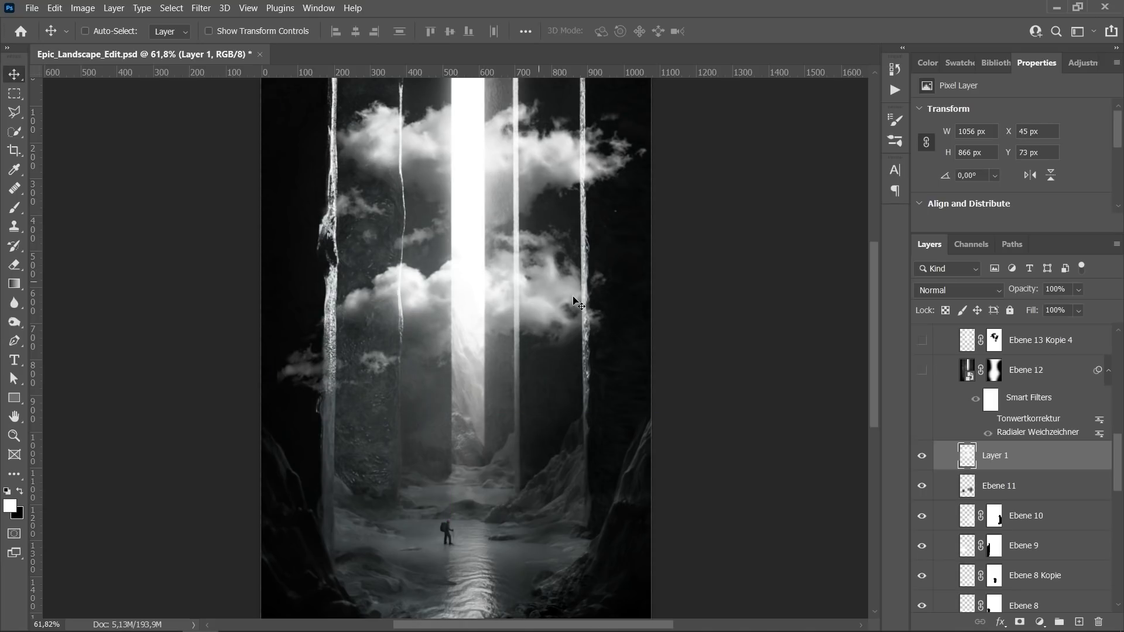
key("ctrl+t")
scroll(611, 353, "down", 1, "alt")
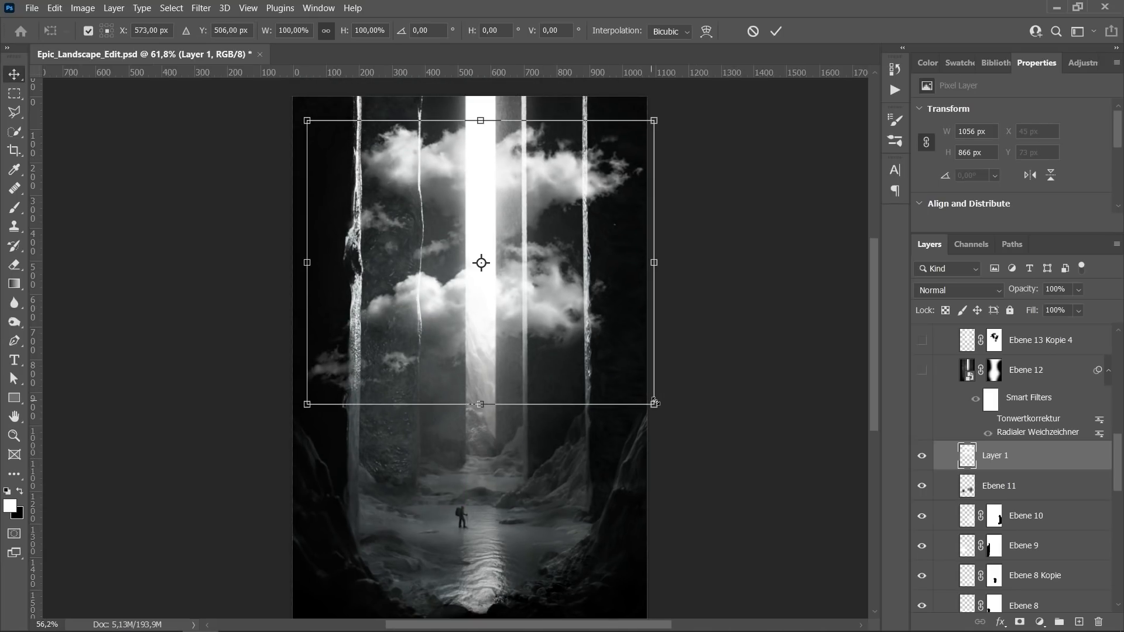
left_click_drag(655, 402, 617, 374)
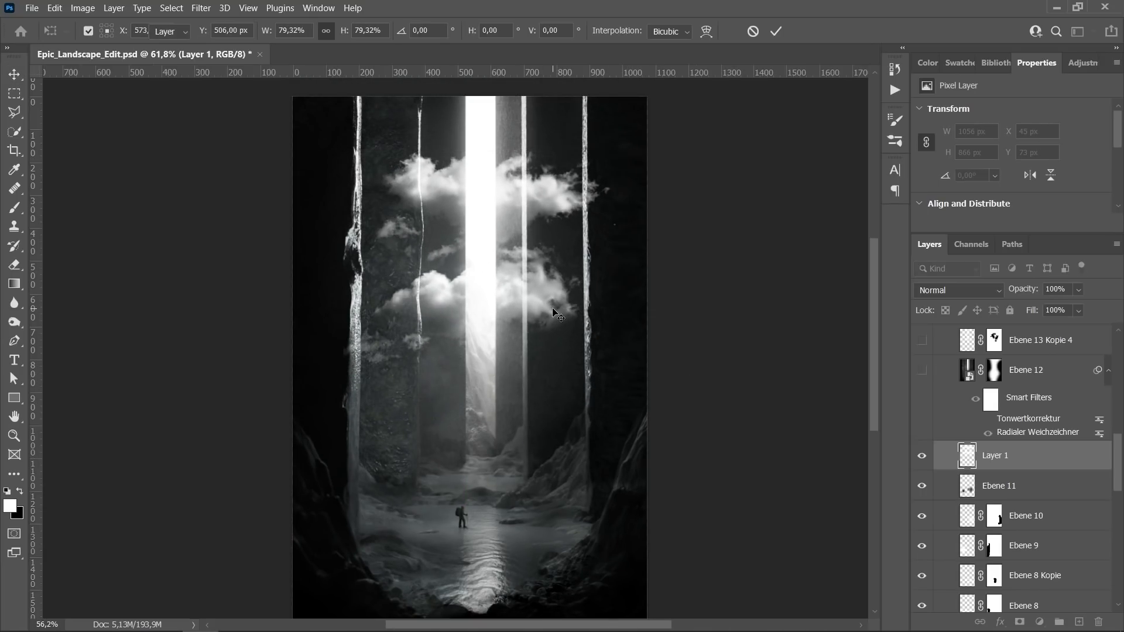
key("Return")
left_click(943, 290)
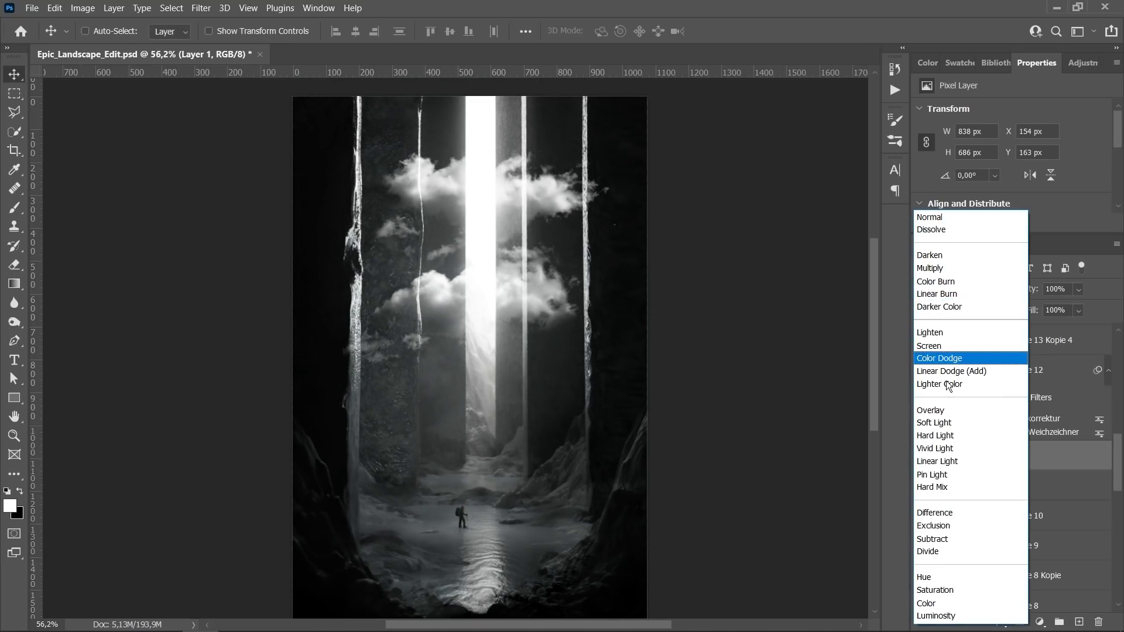
left_click(932, 422)
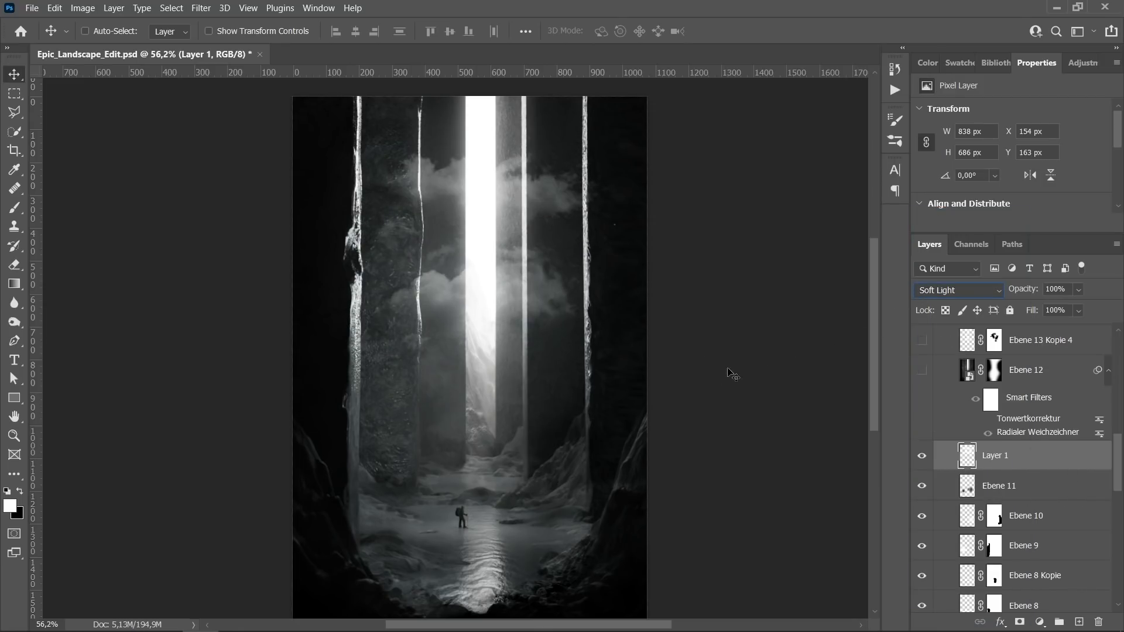
Step: Lay the clouds over the ground around the hiker, squashed to 50% height, and delete the cloud layer
left_click_drag(466, 314, 419, 545)
key("ctrl+t")
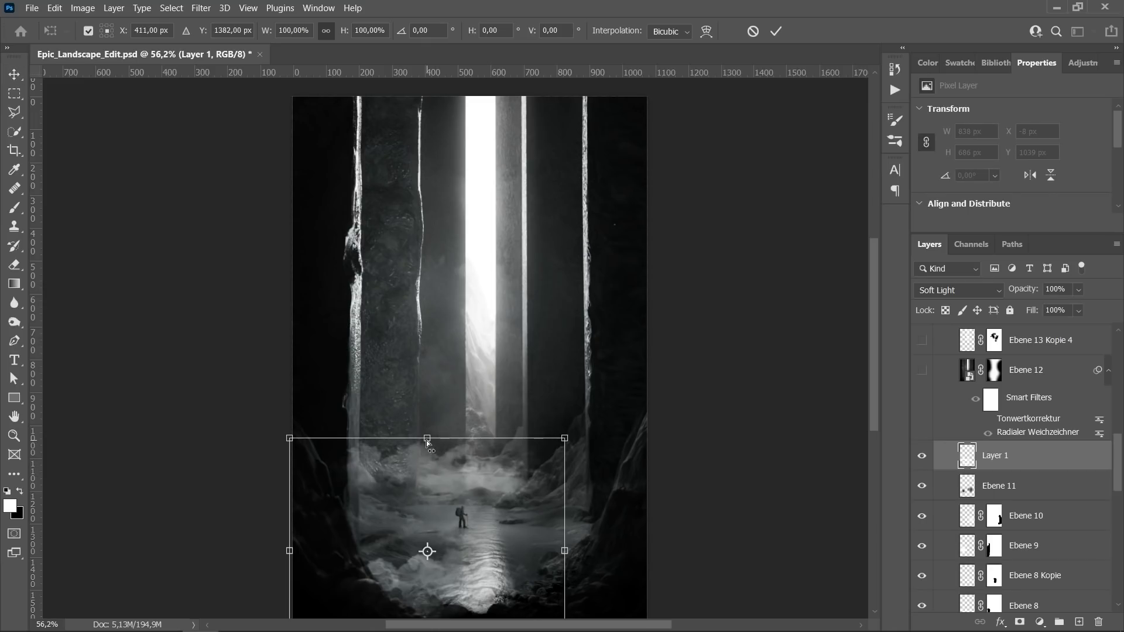
left_click_drag(427, 440, 454, 515)
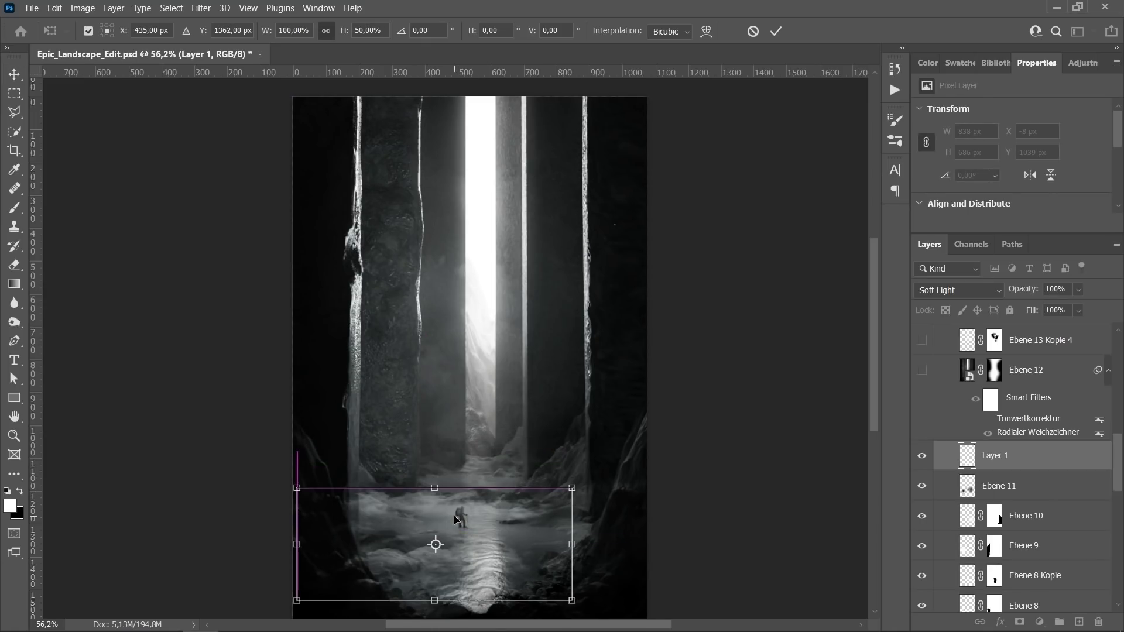
key("Return")
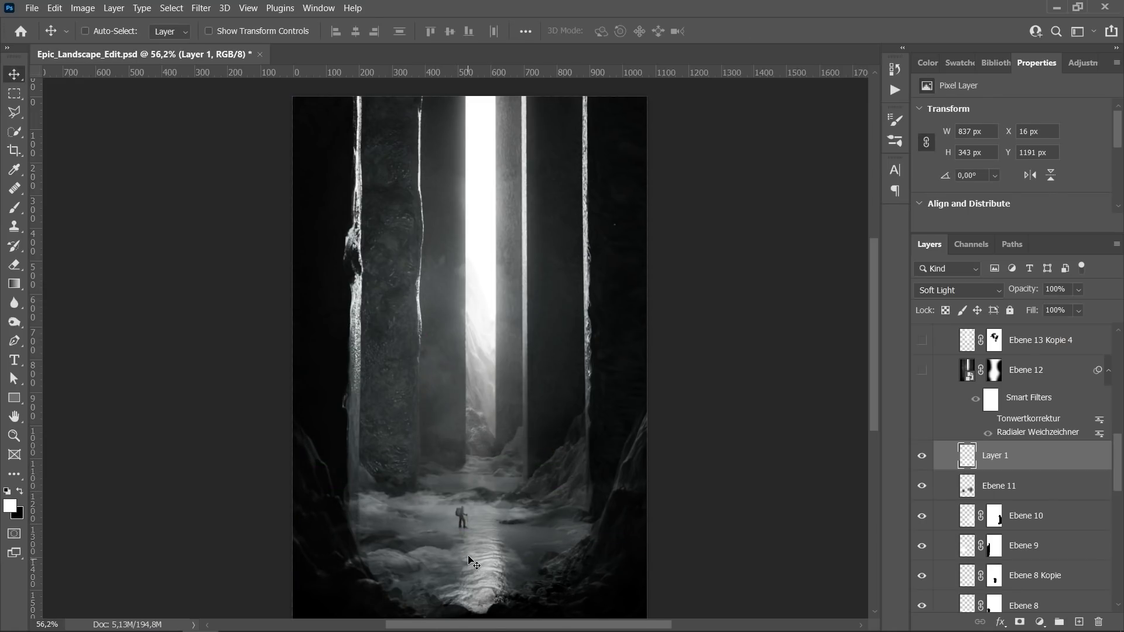
key("Delete")
Step: Show the Ebene 12 layer and compare the image with and without its radial blur effect
scroll(1026, 477, "up", 3)
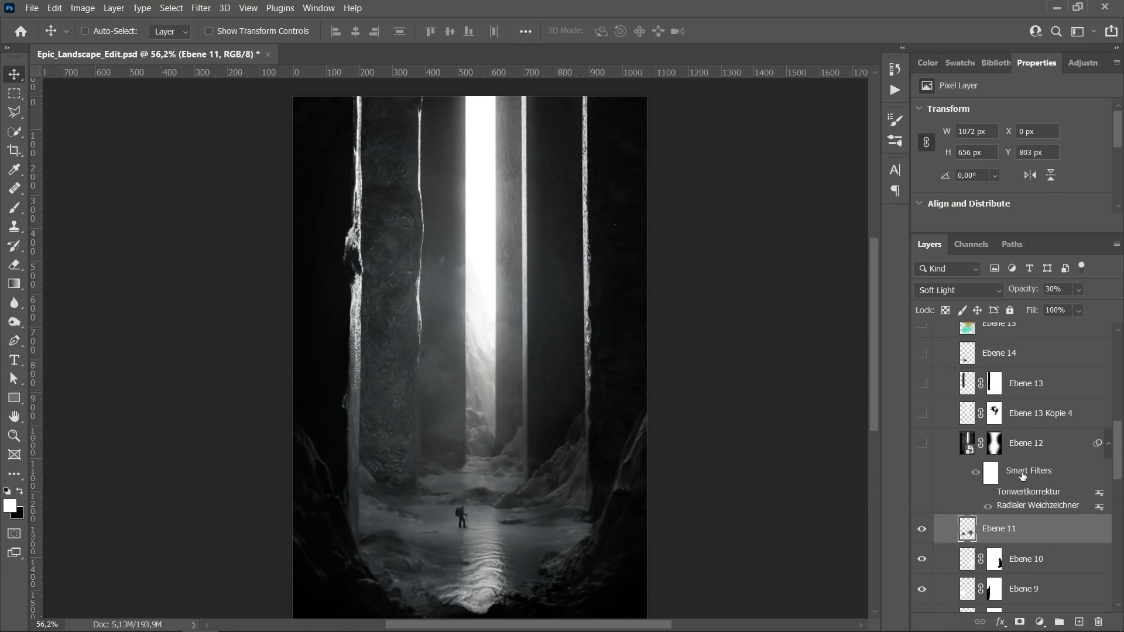
left_click(922, 445)
left_click(921, 445)
left_click(922, 444)
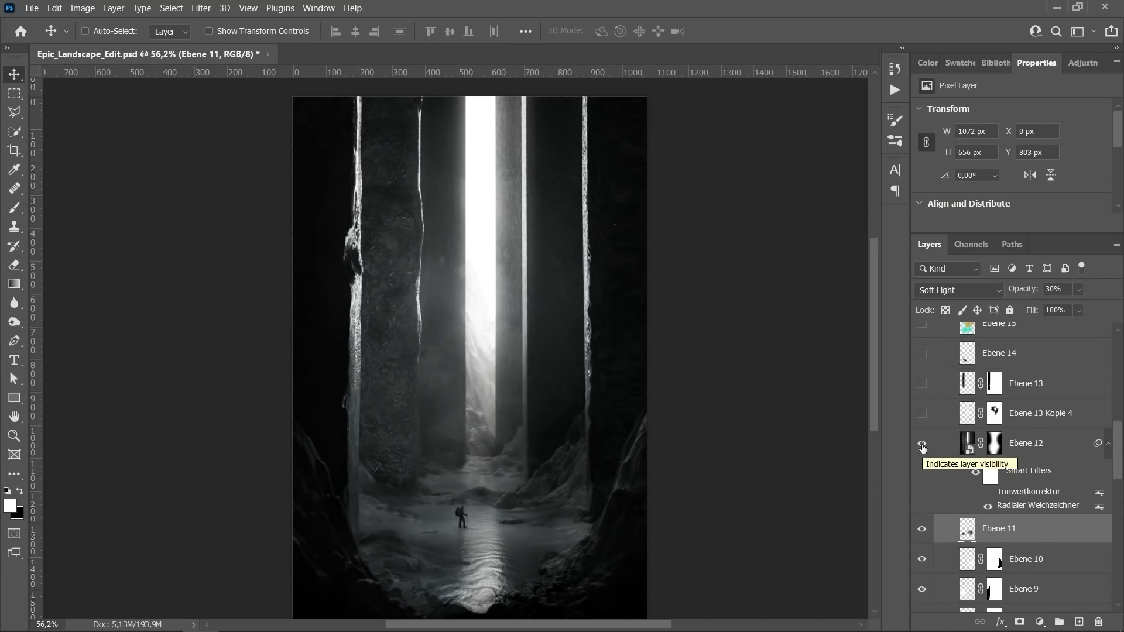
left_click(922, 447)
left_click(922, 447)
left_click(922, 447)
left_click(922, 447)
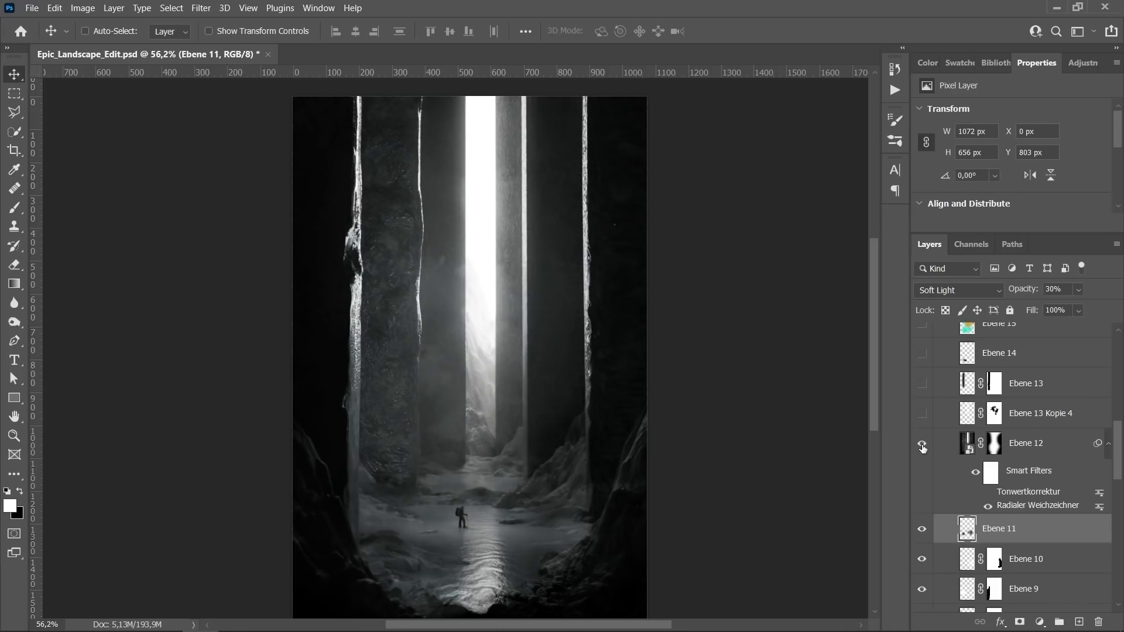
Step: Show the Ebene 13 Kopie 4 layer and compare the pillars up close with and without it
left_click(922, 413)
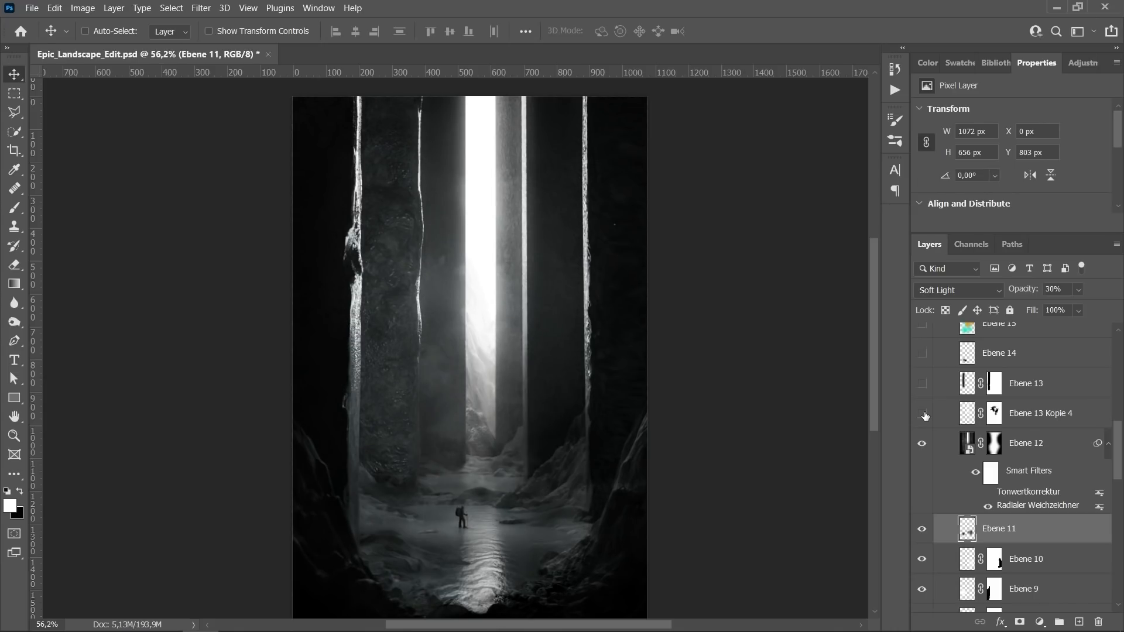
left_click(921, 413)
scroll(497, 301, "up", 3, "alt")
scroll(505, 332, "up", 2)
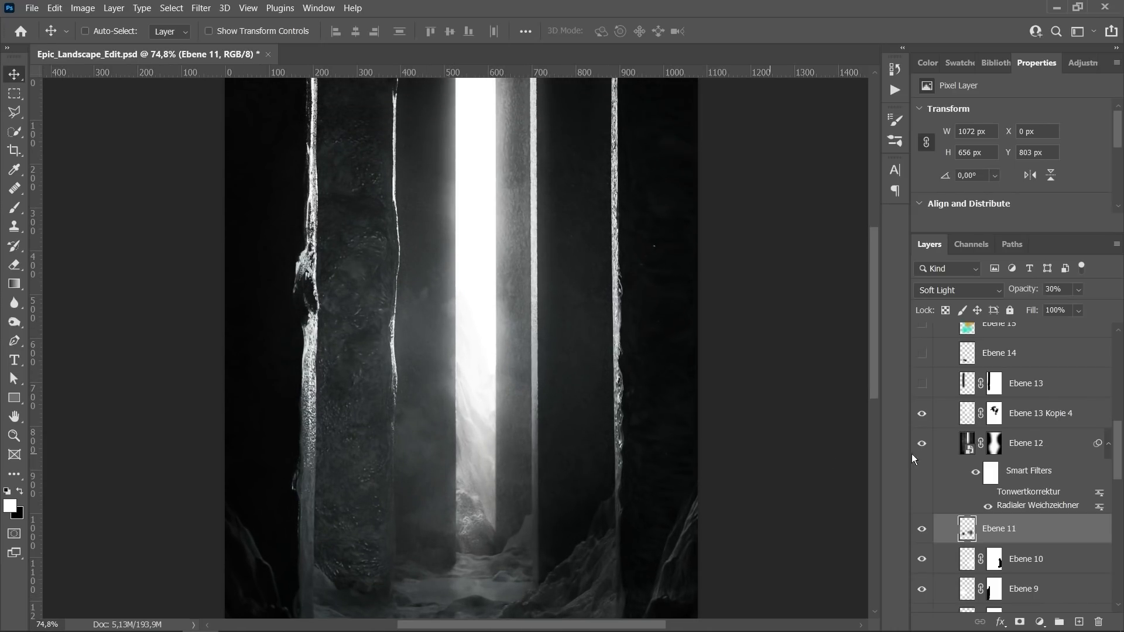
left_click(921, 414)
left_click(922, 413)
Step: Show the Ebene 13 layer, compare the image with and without it, and show Ebene 14
left_click(922, 383)
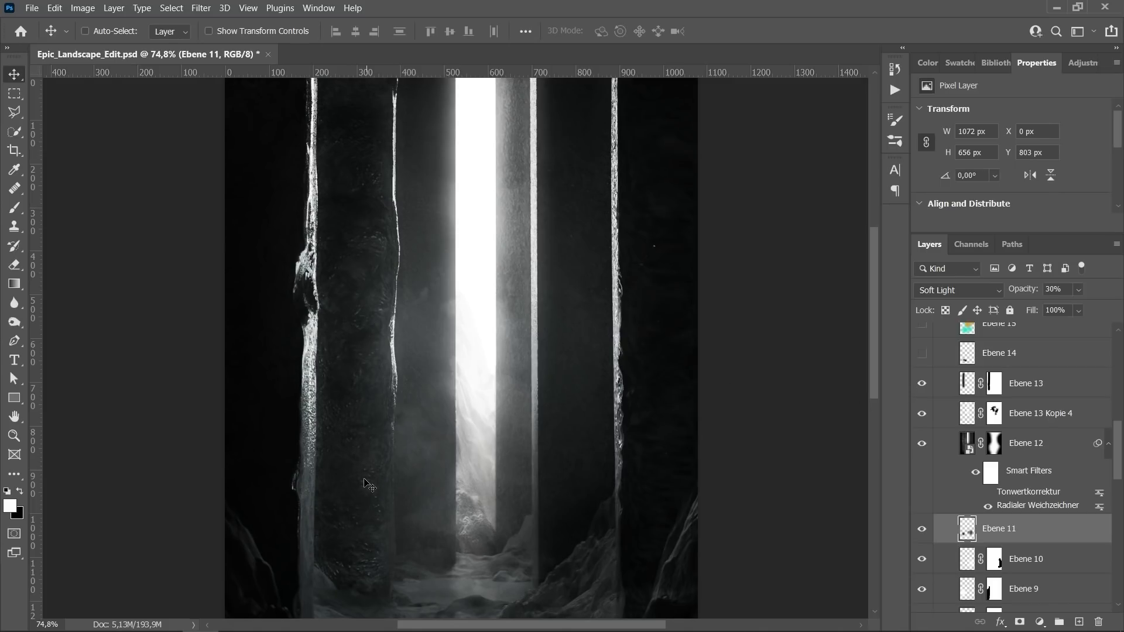
scroll(449, 395, "down", 1, "alt")
scroll(449, 395, "down", 2, "alt")
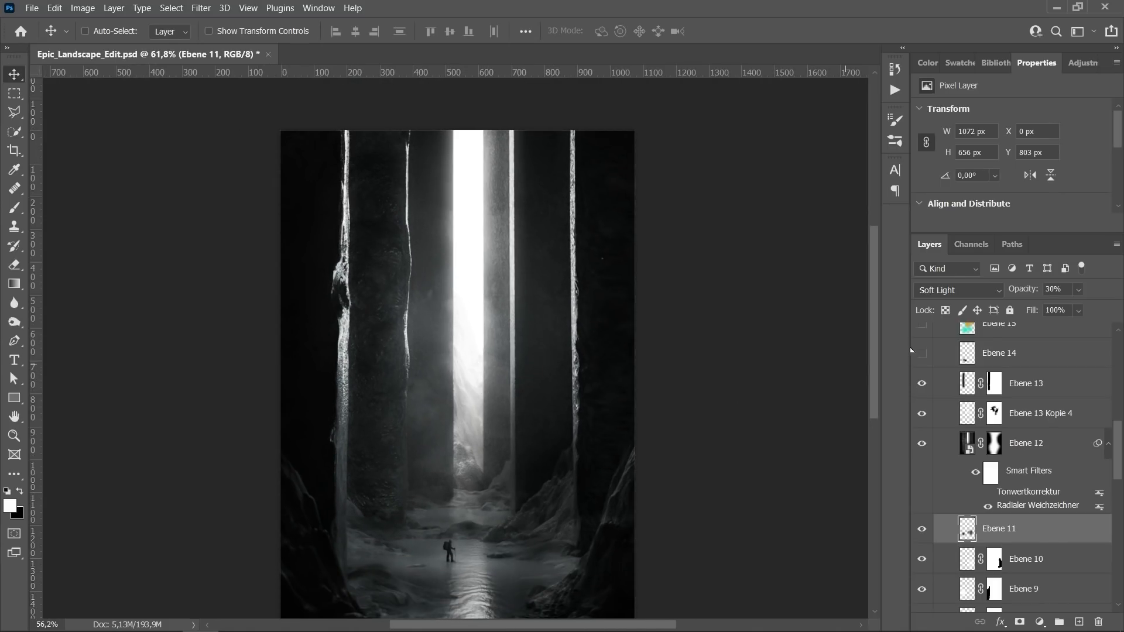
left_click(921, 382)
left_click(921, 382)
scroll(659, 483, "down", 3)
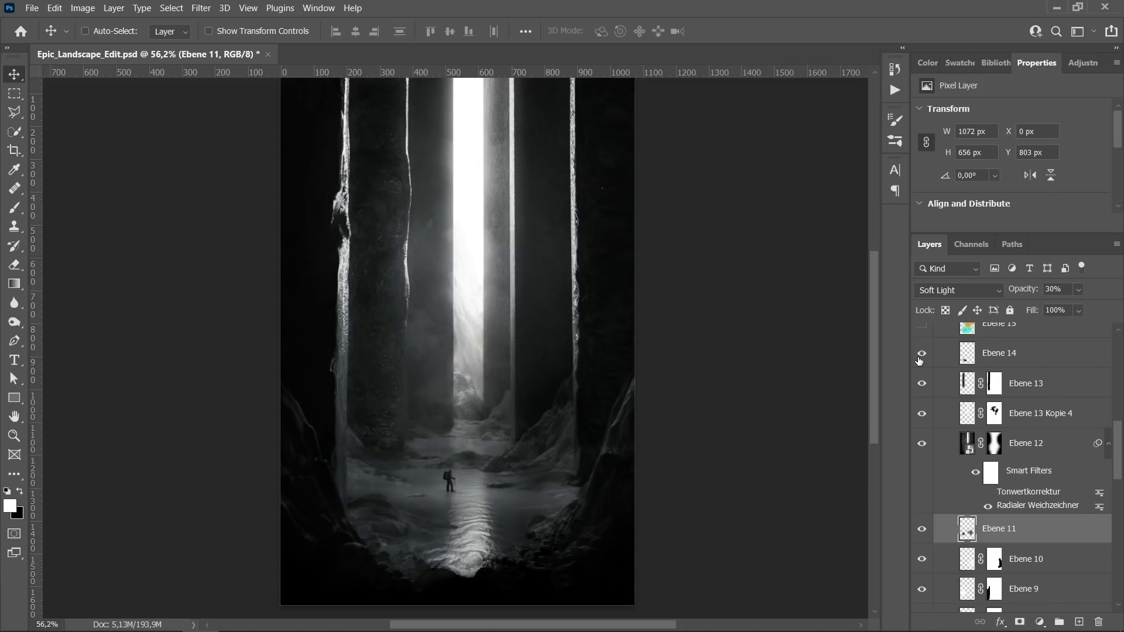
Step: Show the Ebene 15 color layer, view it in isolation, and select it with the other layers restored
scroll(930, 367, "up", 1)
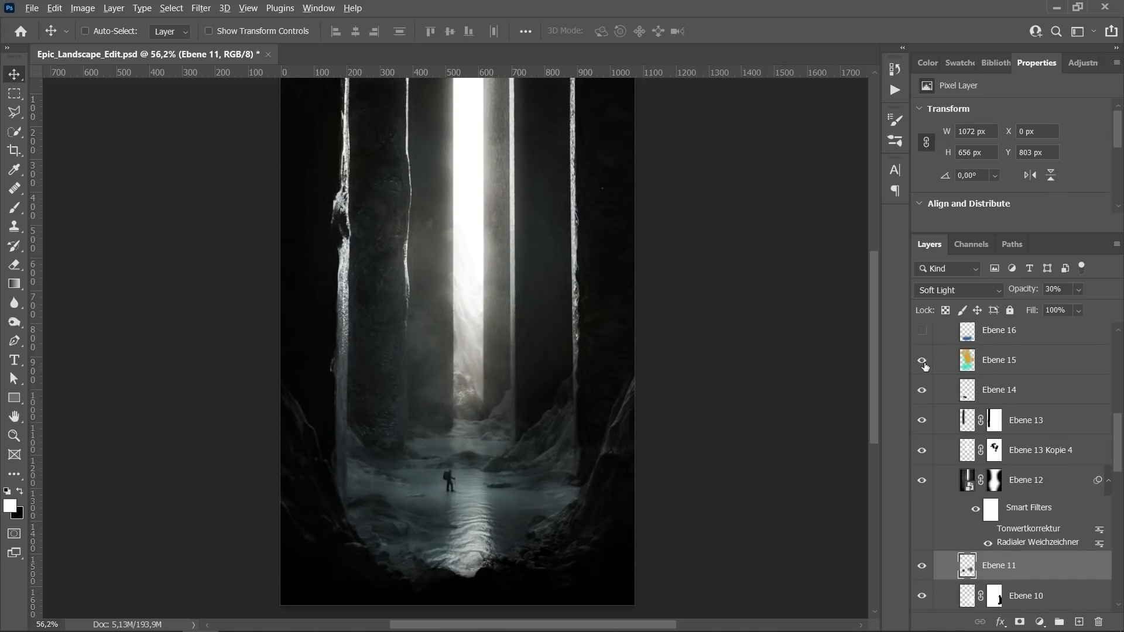
left_click(921, 361, "alt")
left_click(922, 362, "alt")
left_click(971, 364)
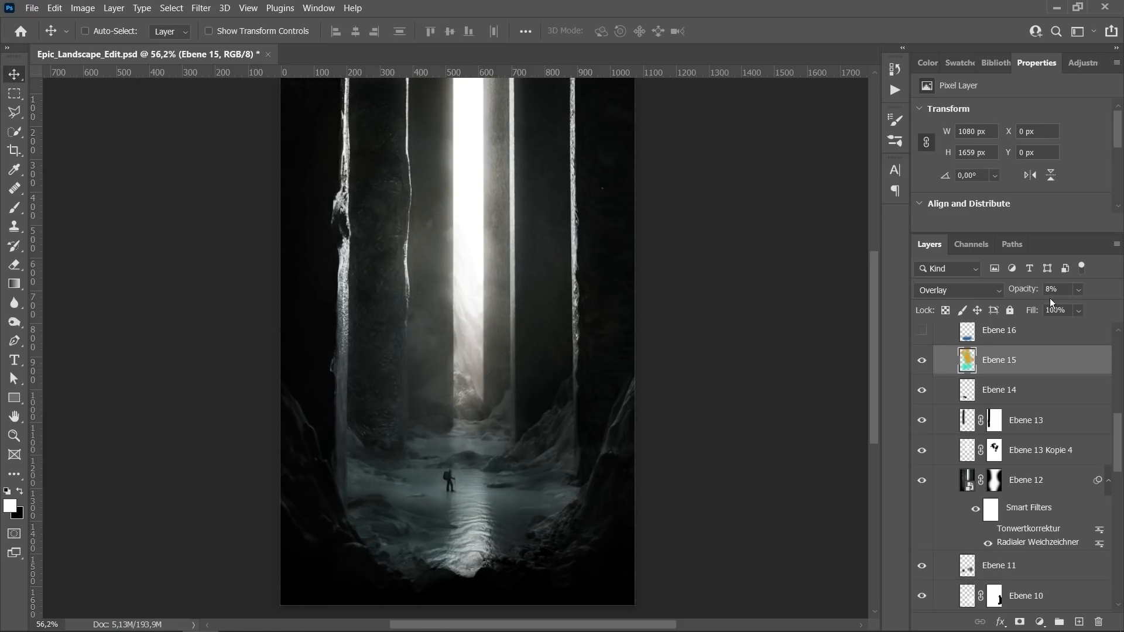
Step: Show the Ebene 16 layer, and select Color Lookup 1 with the available adjustment types displayed
scroll(1048, 427, "up", 2)
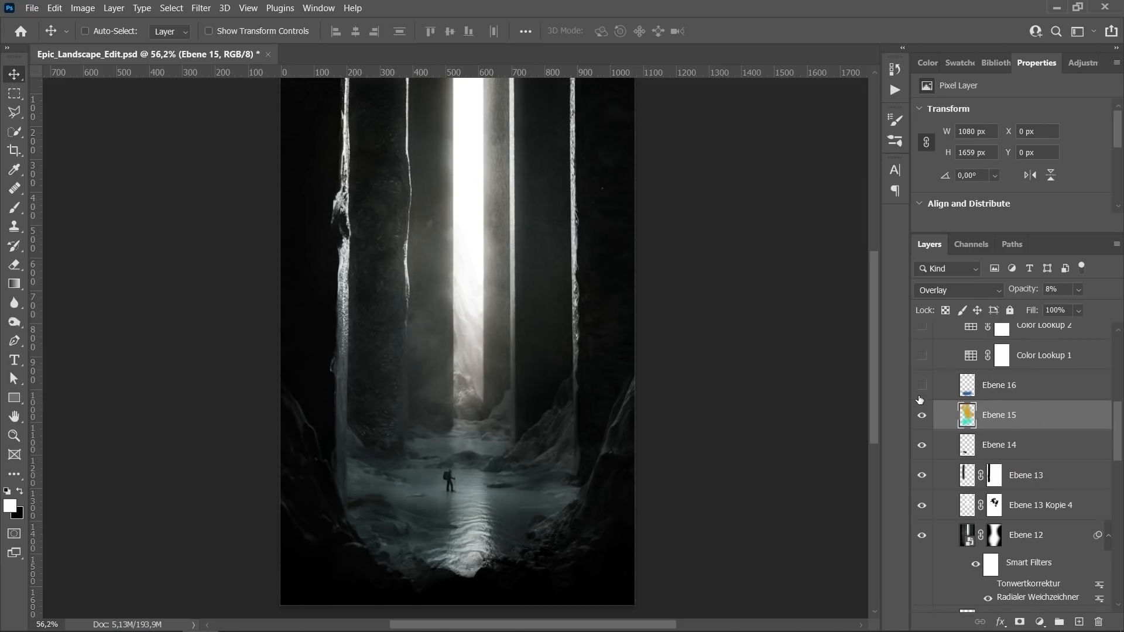
scroll(1021, 477, "up", 3)
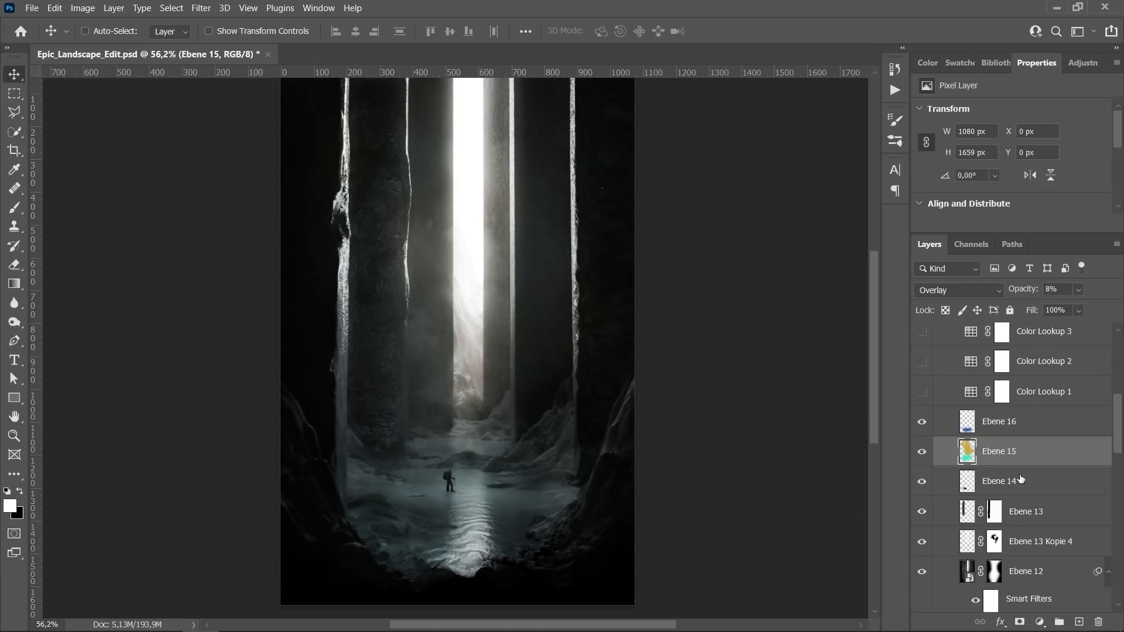
scroll(1009, 466, "up", 1)
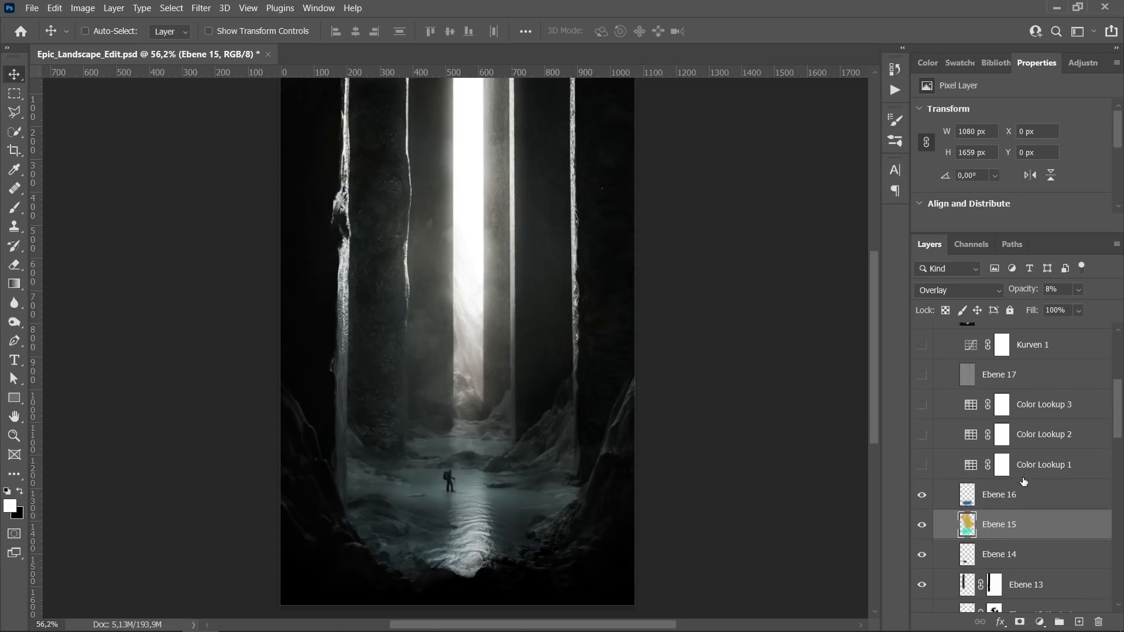
left_click(1019, 496)
left_click(1041, 465)
left_click(1072, 64)
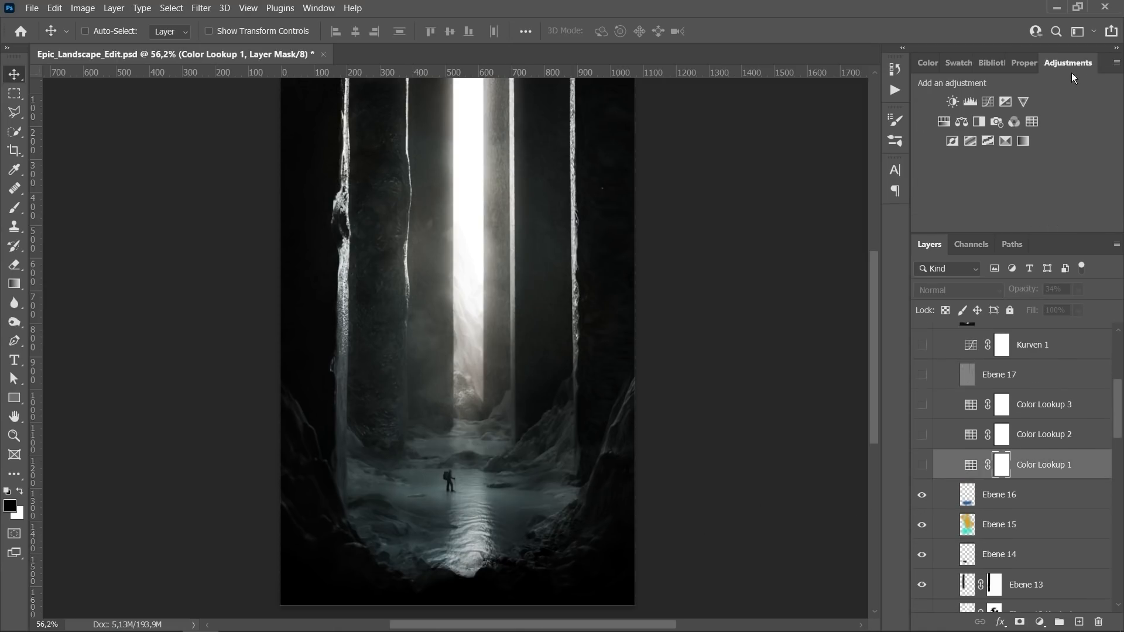
Step: Show the Color Lookup 1, 2 and 3 layers and review each one's LUT file, blend mode and opacity
left_click(922, 465)
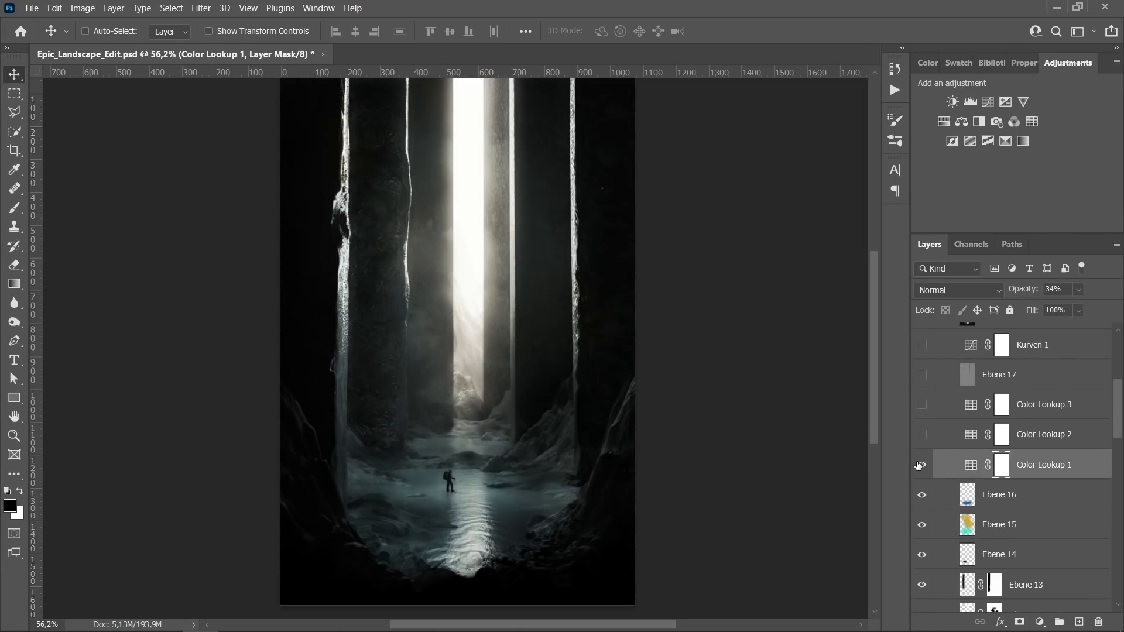
double_click(971, 465)
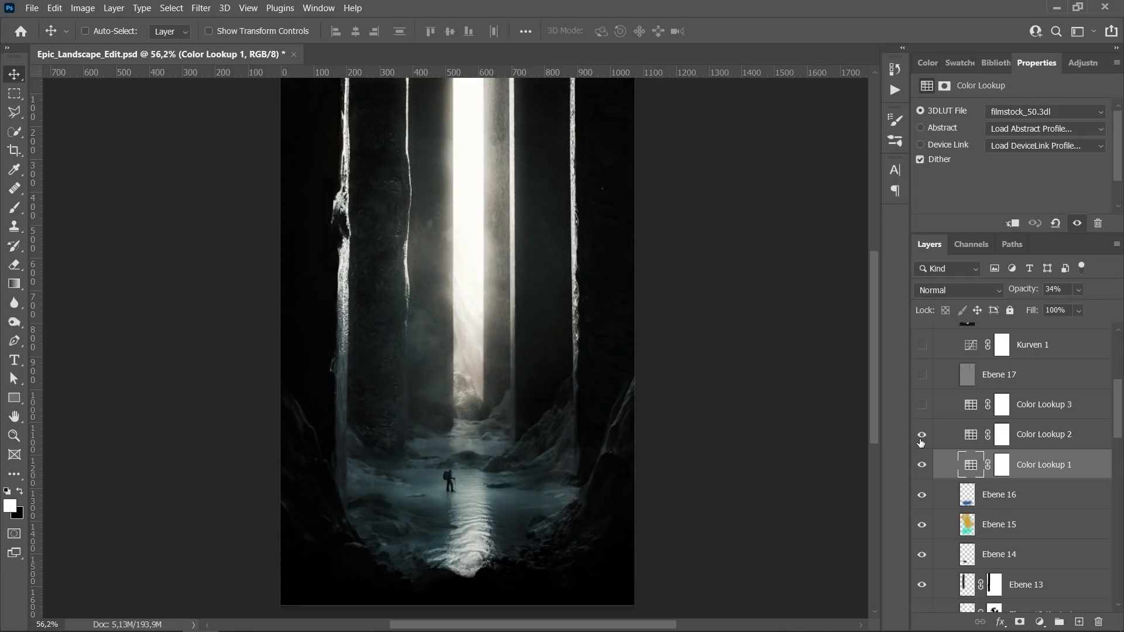
left_click(1008, 434)
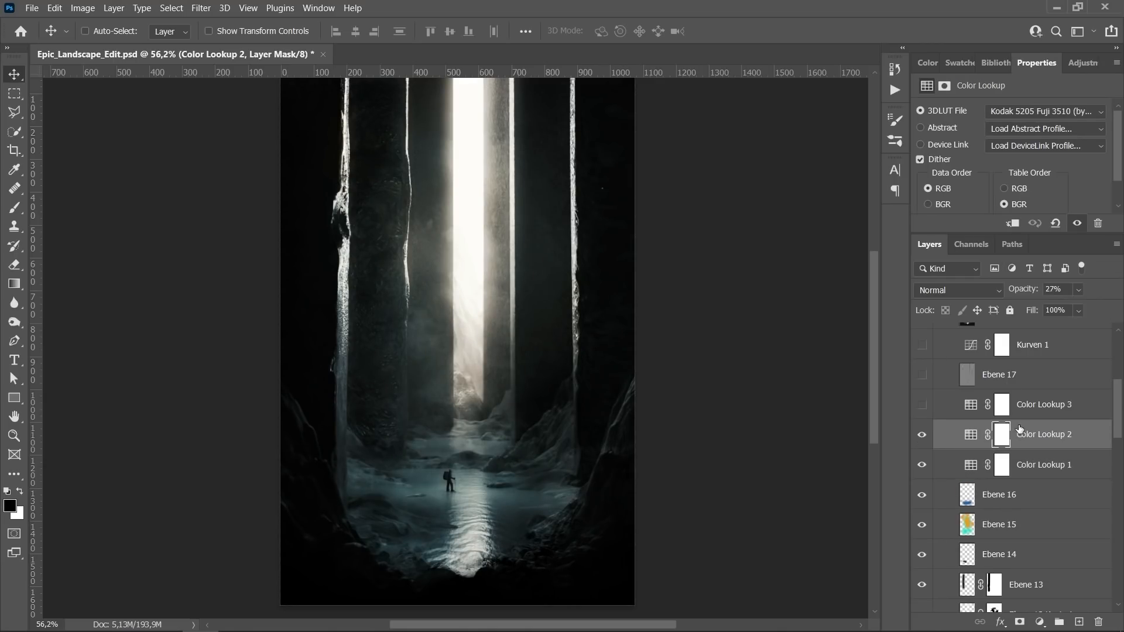
left_click(1030, 403)
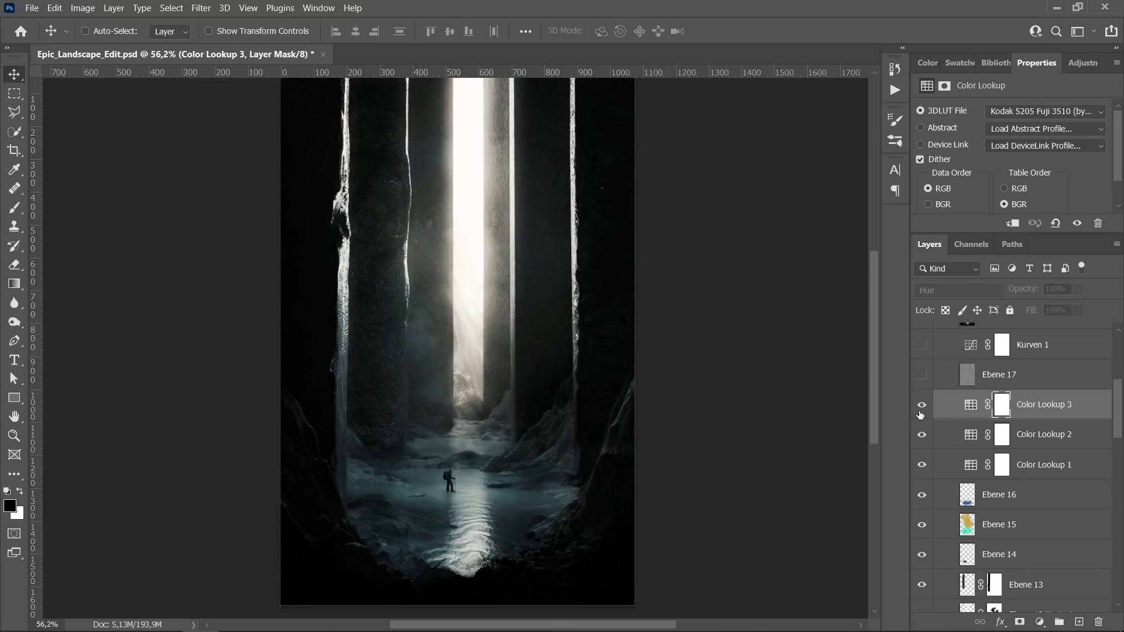
left_click(1040, 463)
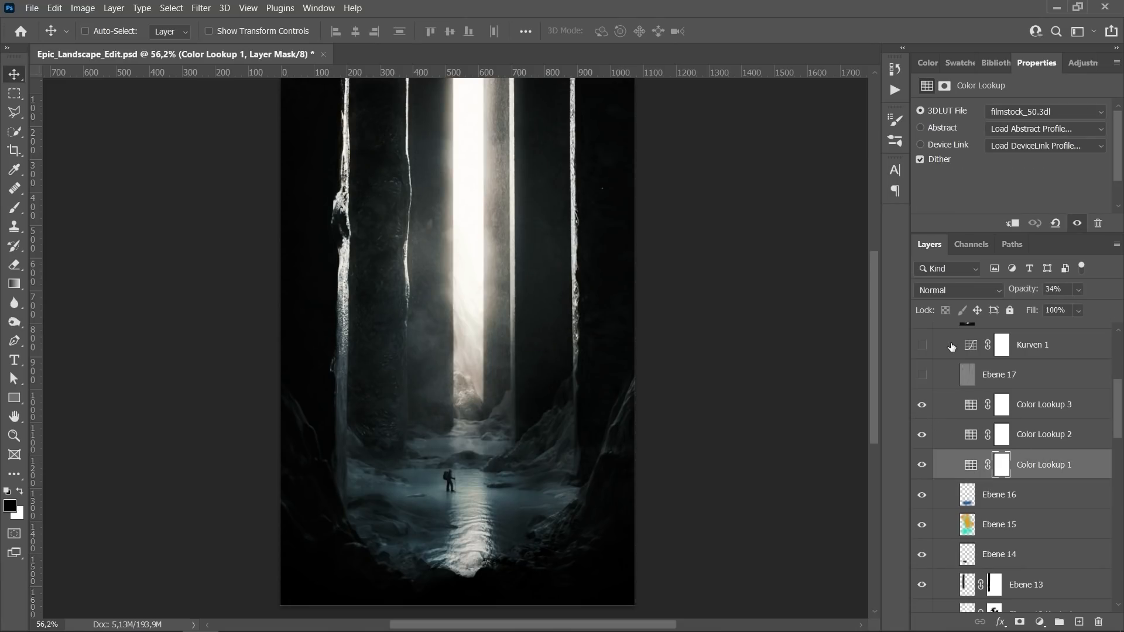
left_click(1050, 433)
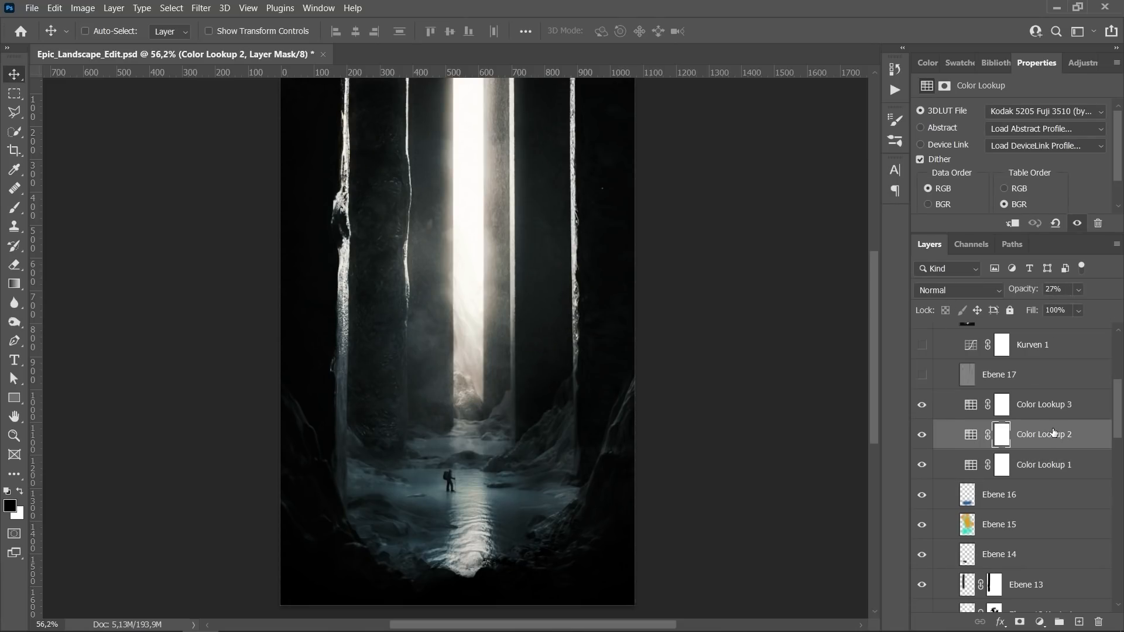
left_click(1038, 412)
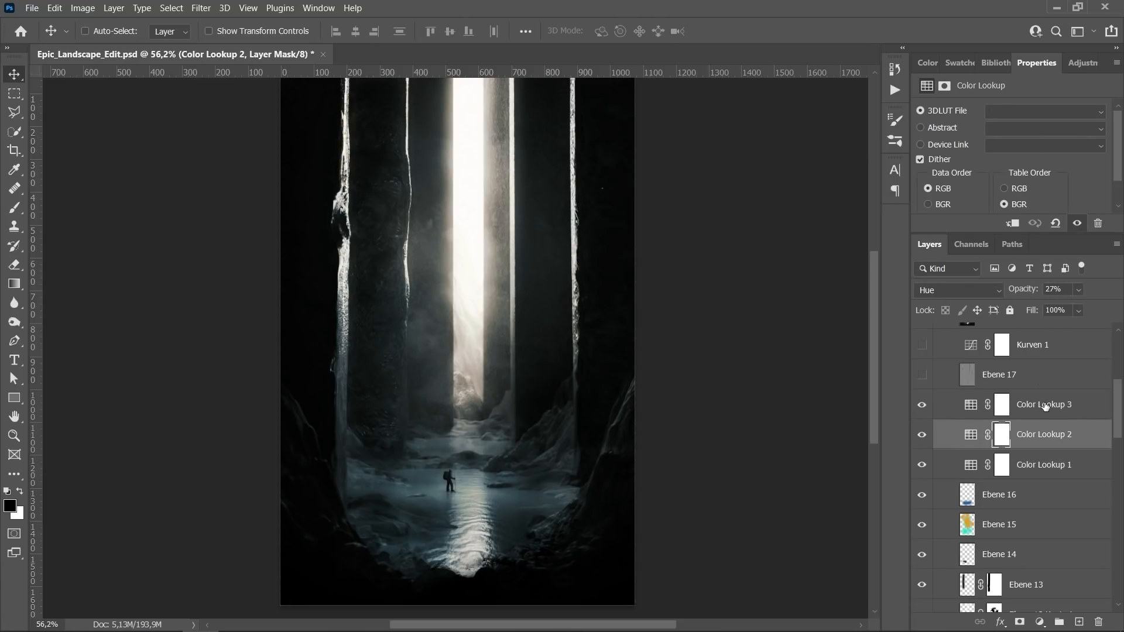
Step: Compare the image with and without Color Lookup 3, preview alternative blend modes for it, and keep Hue
left_click(920, 408)
left_click(920, 408)
left_click(956, 290)
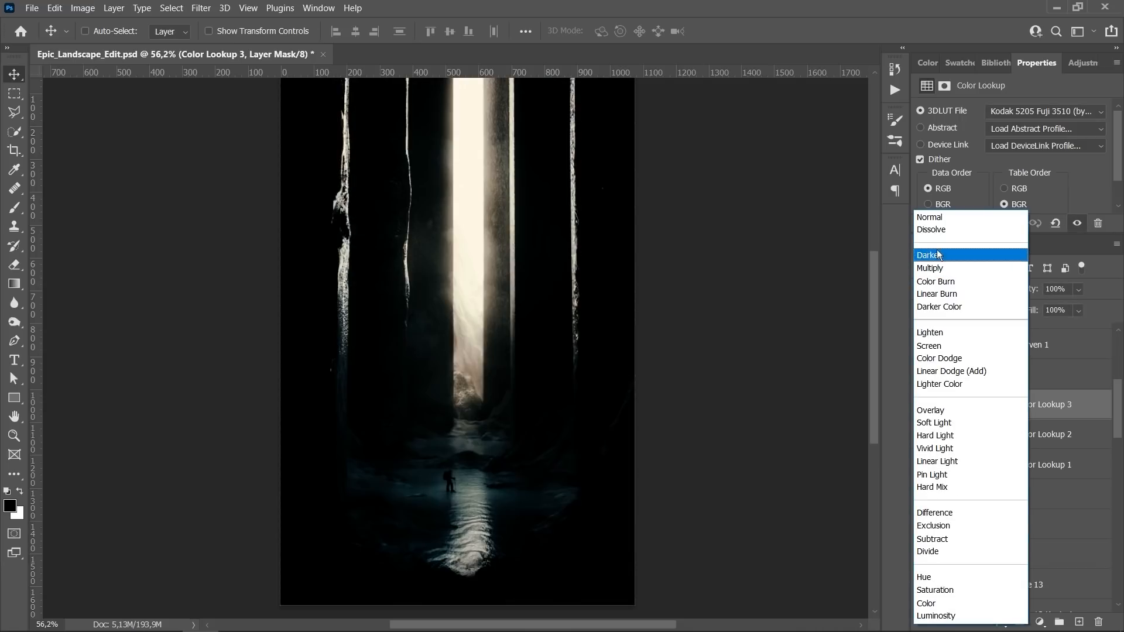
left_click(1093, 411)
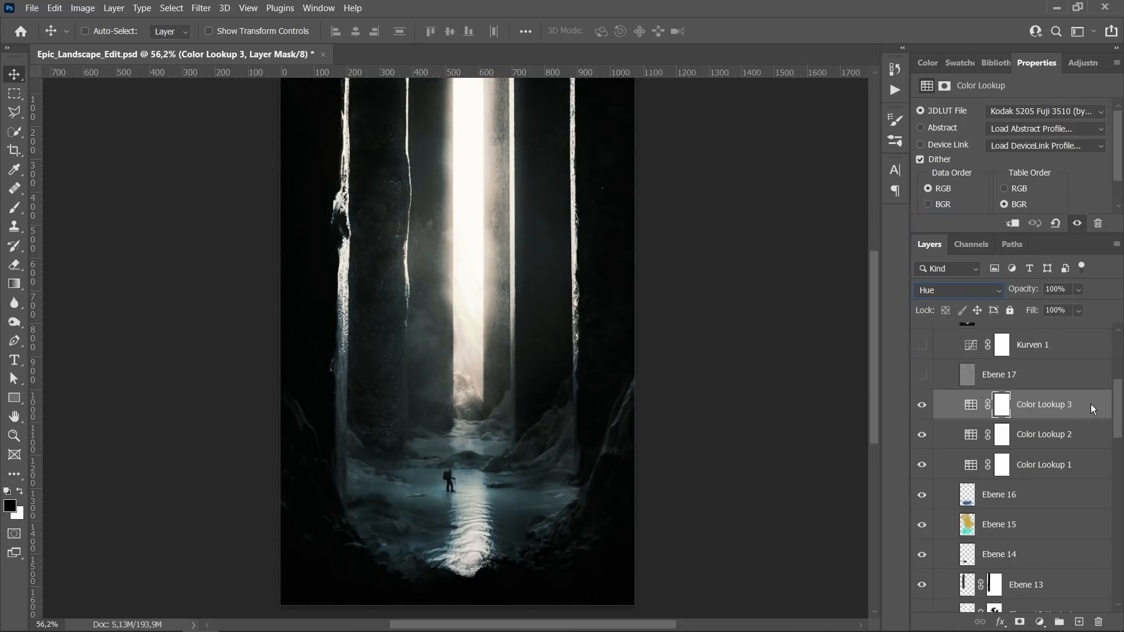
Step: Show the Ebene 17 layer, compare the area around the hiker up close with and without it, and select it
scroll(1027, 385, "up", 2)
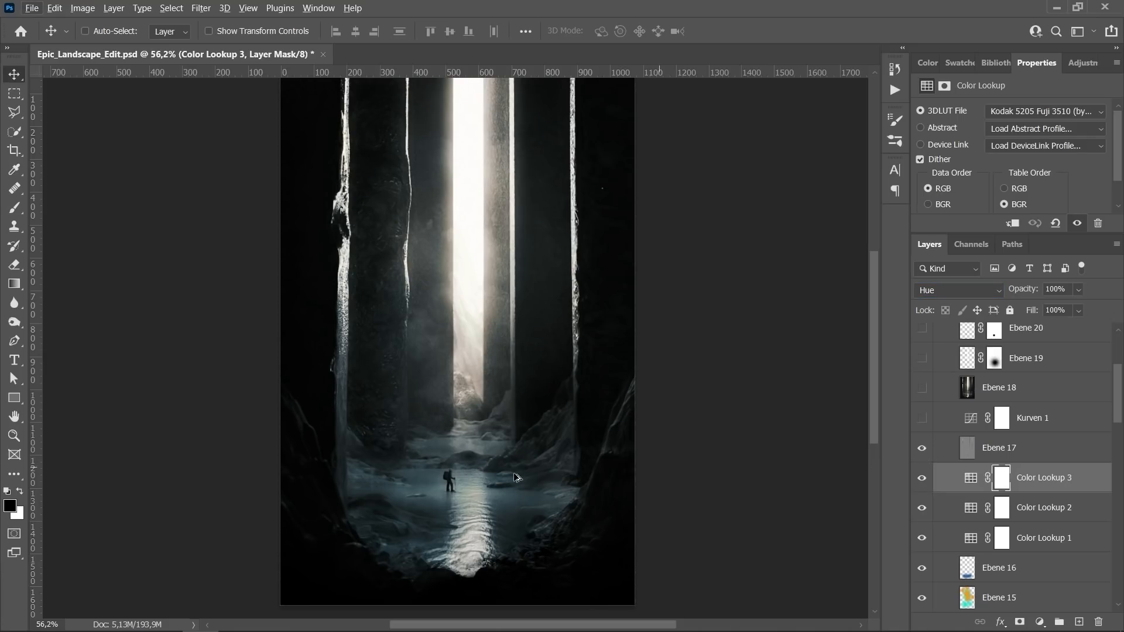
scroll(488, 489, "up", 3, "alt")
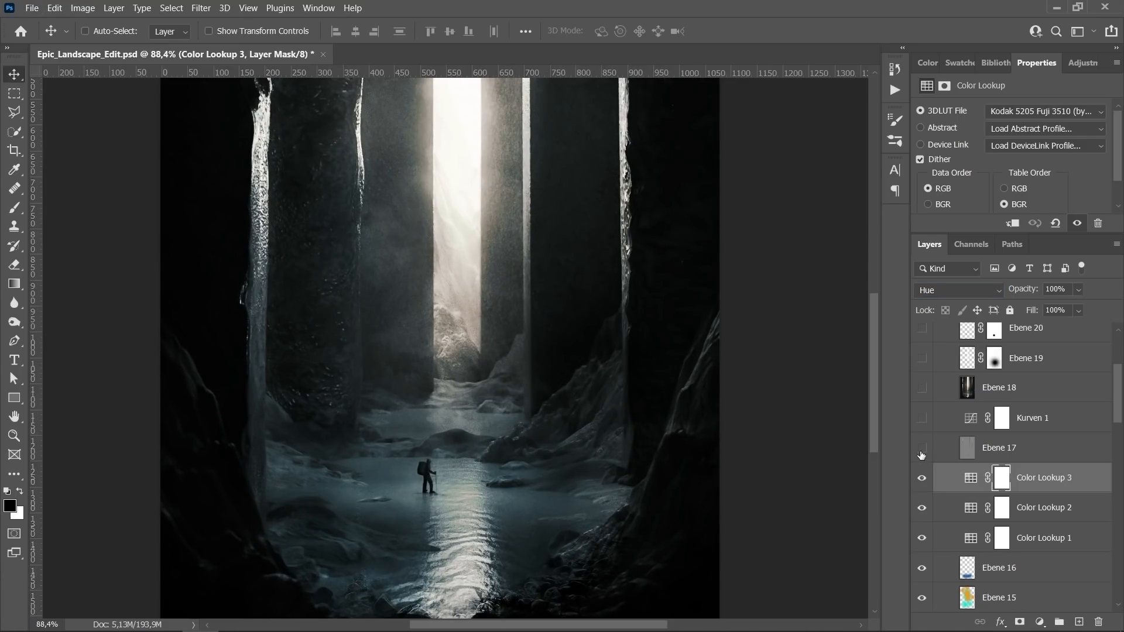
left_click(1040, 453)
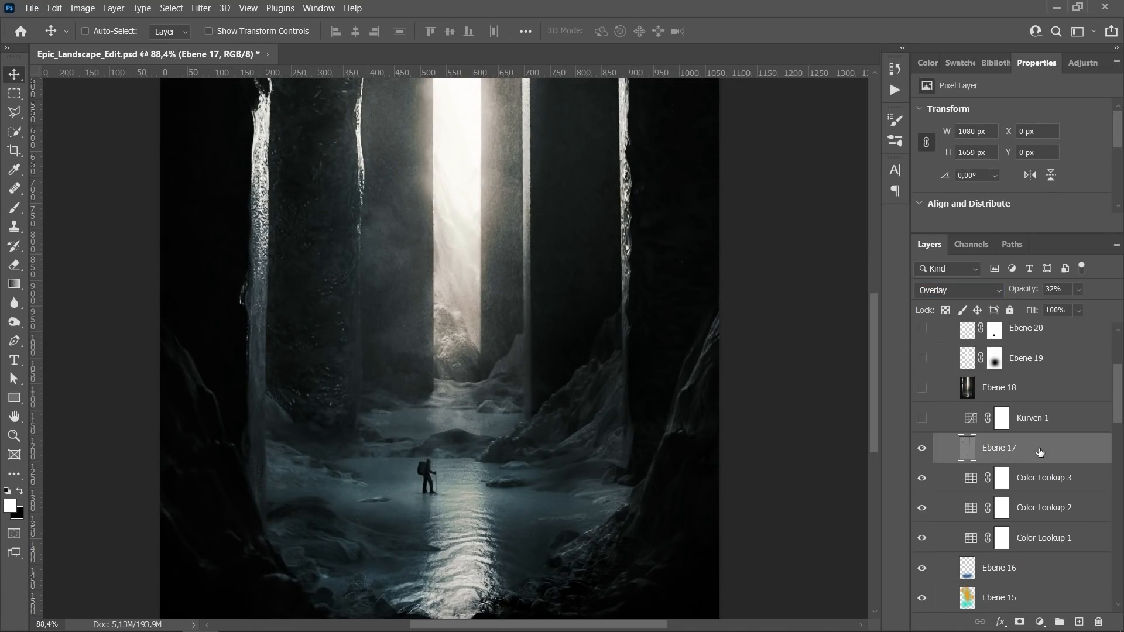
Step: Stamp the visible image onto a new layer above Ebene 17 and apply High Pass with a radius of 4,1 pixels
left_click(1078, 621)
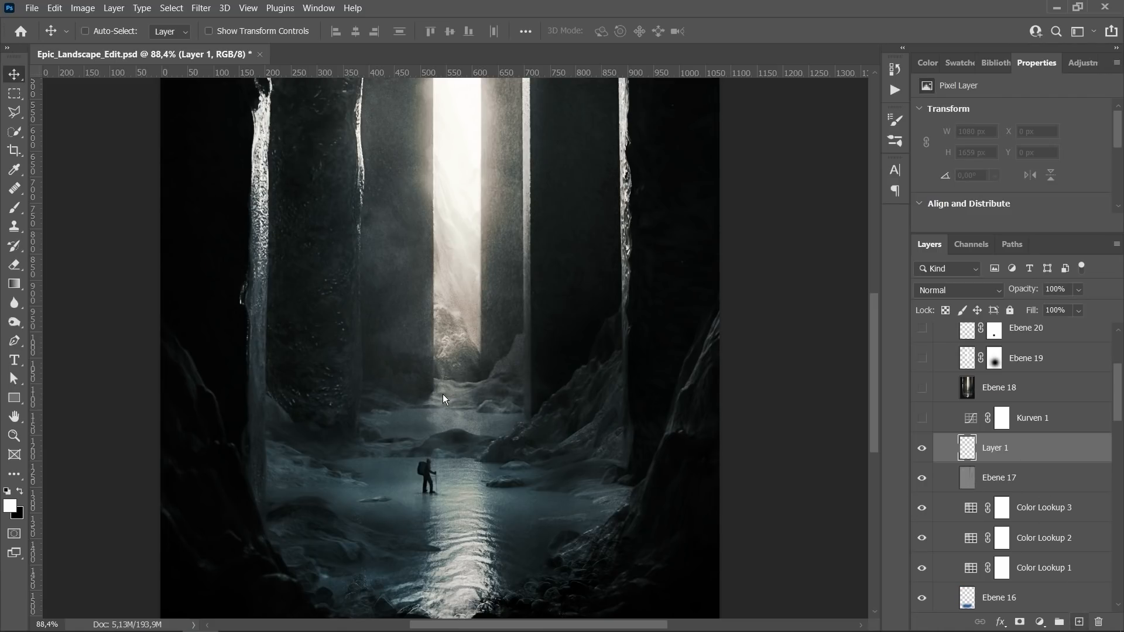
key("ctrl+shift+alt+e")
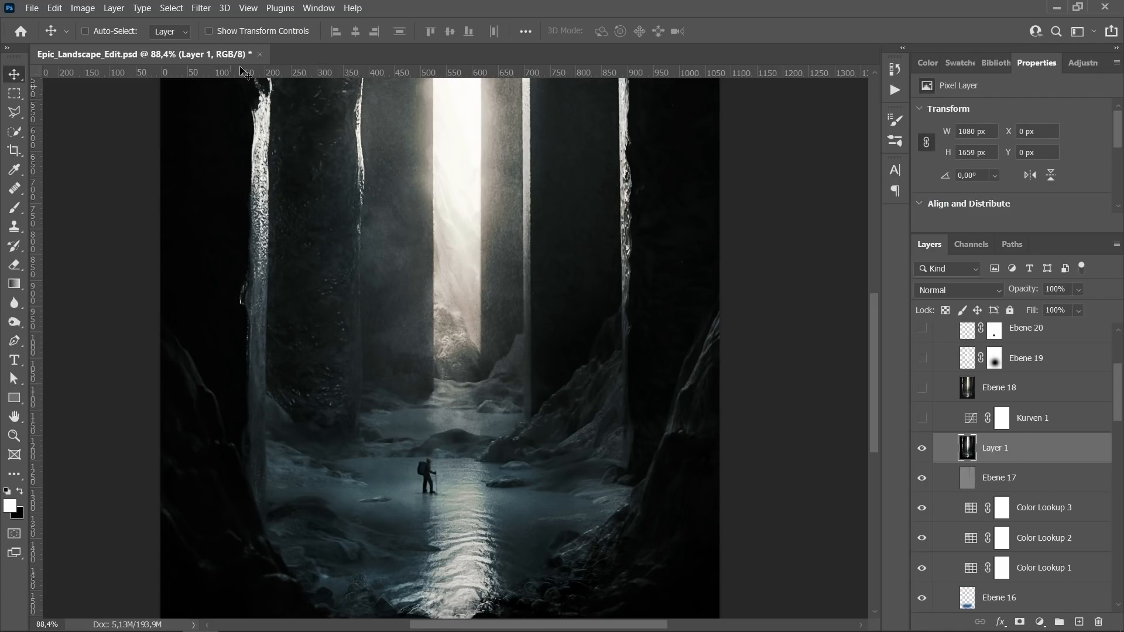
left_click(199, 8)
mouse_move(244, 305)
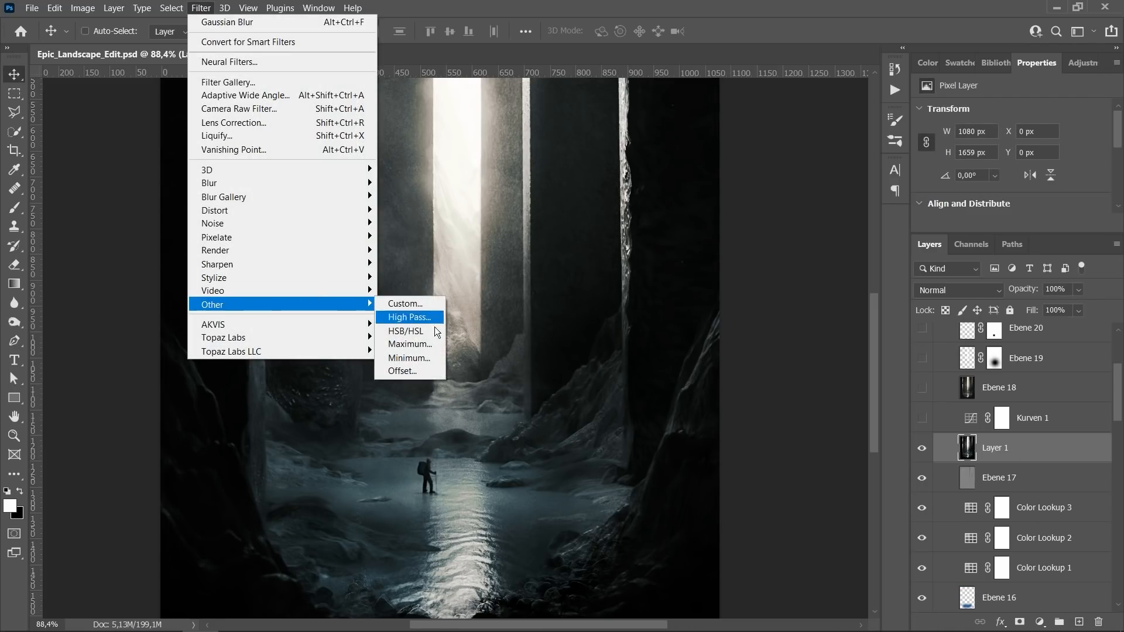
left_click(409, 317)
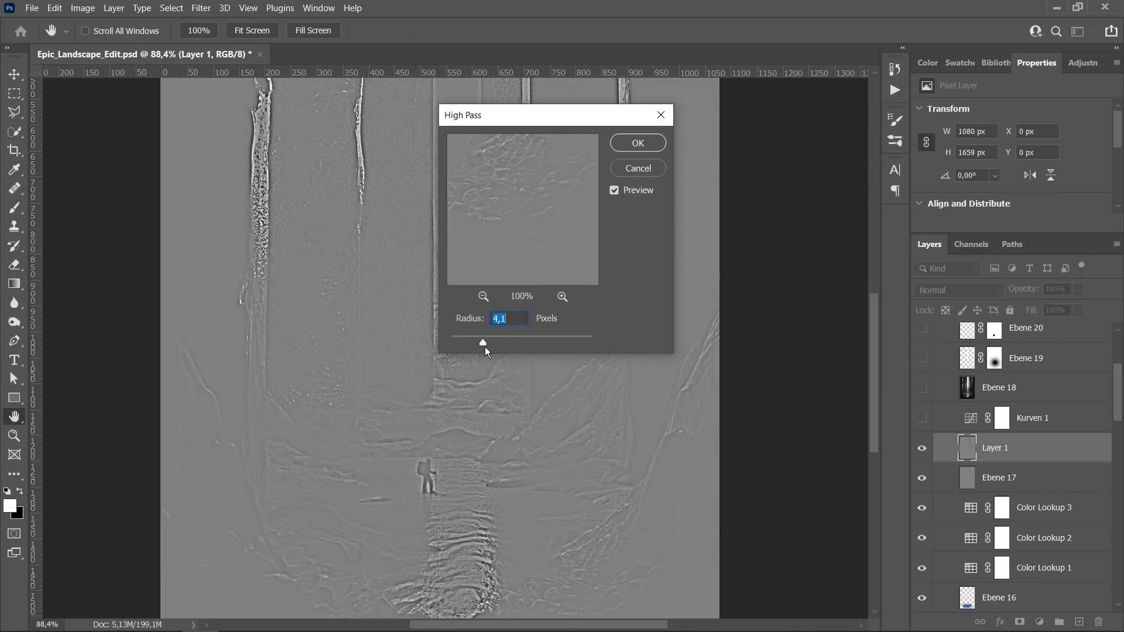
left_click(638, 144)
Step: Try the high-pass layer in Soft Light with reduced opacity, and delete that demonstration layer
key("v")
left_click(920, 291)
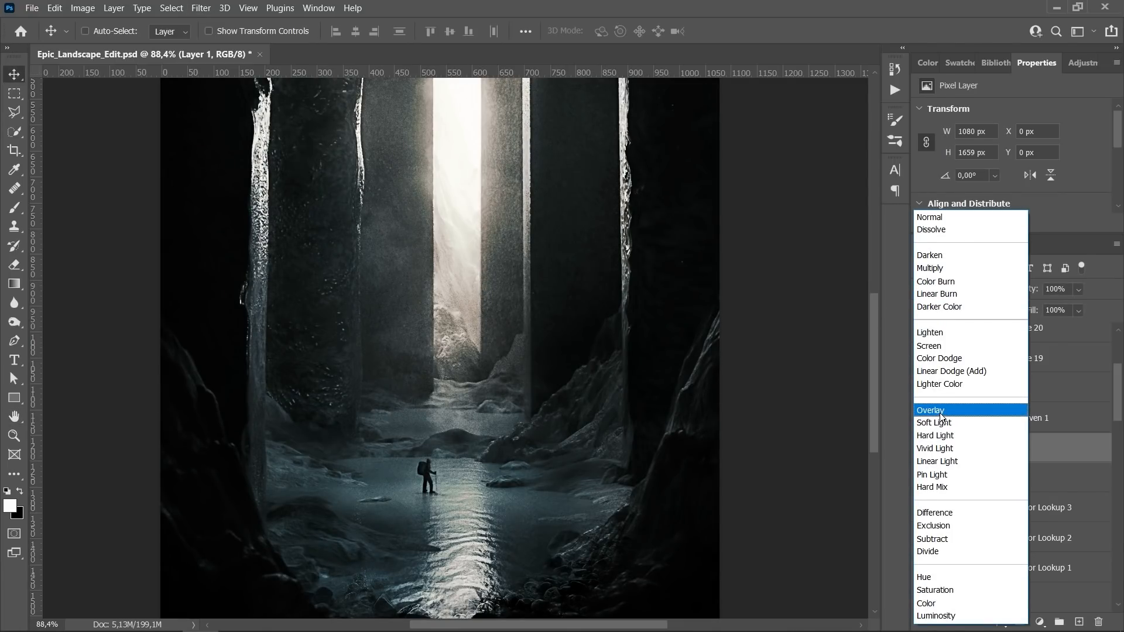
left_click(939, 420)
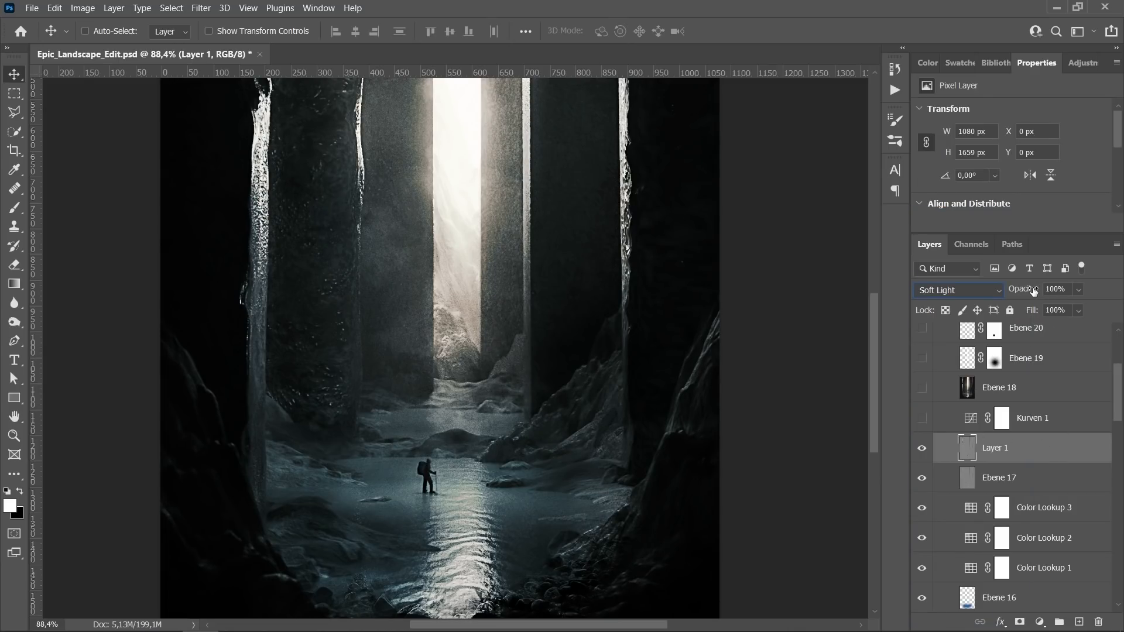
left_click_drag(1033, 291, 1003, 290)
key("Delete")
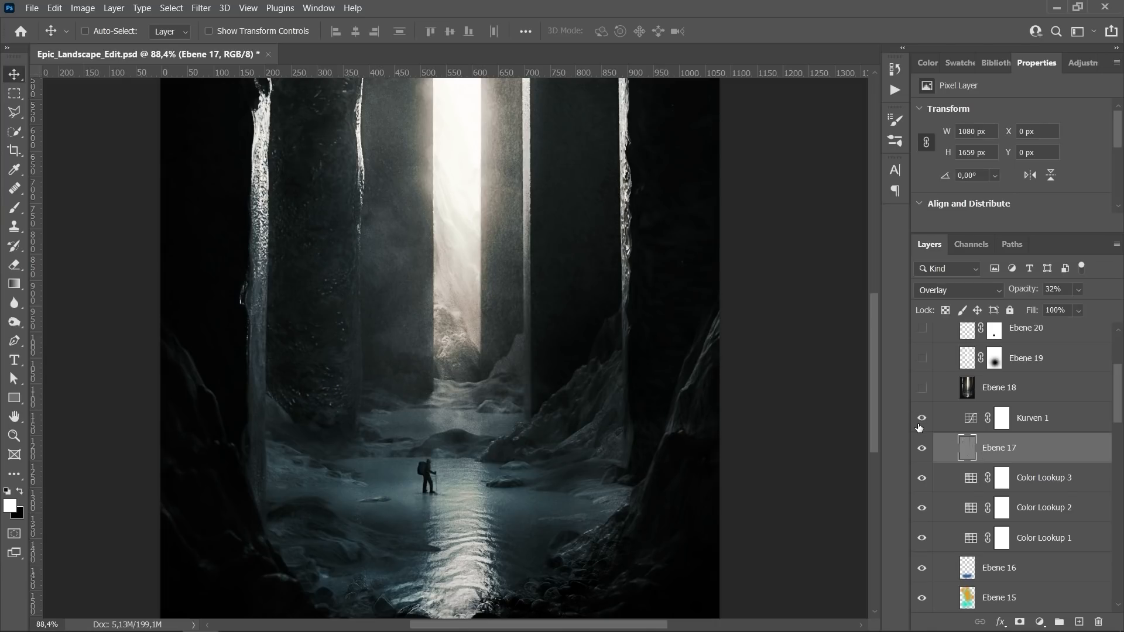
Step: Show the Kurven 1 layer, examine its curve points in an enlarged view, and compare the image with and without it
scroll(629, 445, "down", 4, "alt")
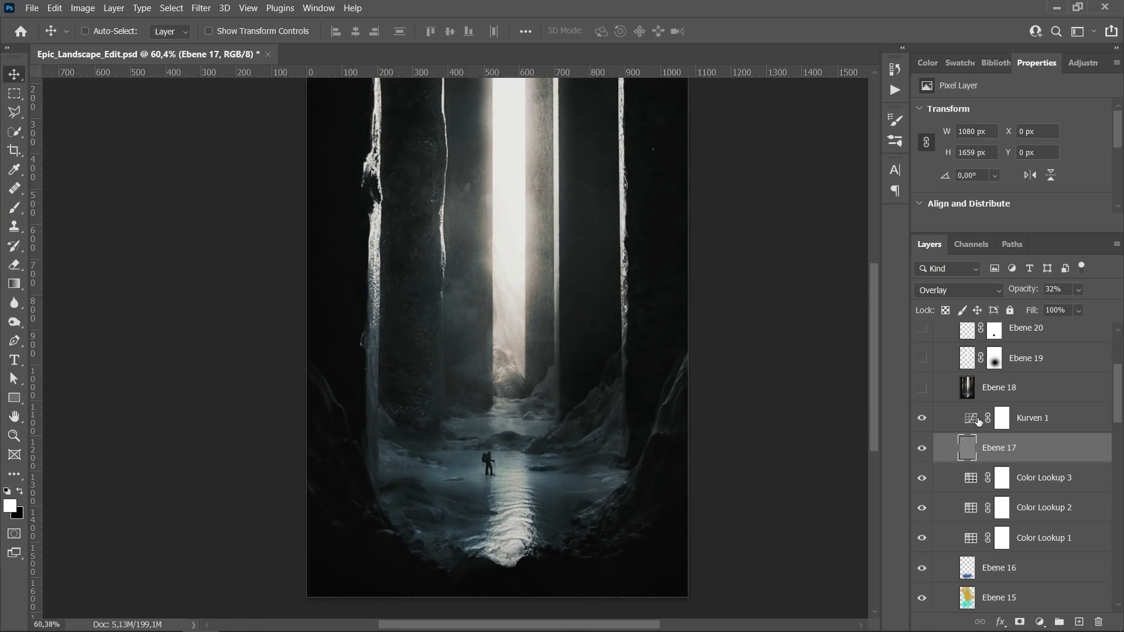
left_click(971, 418)
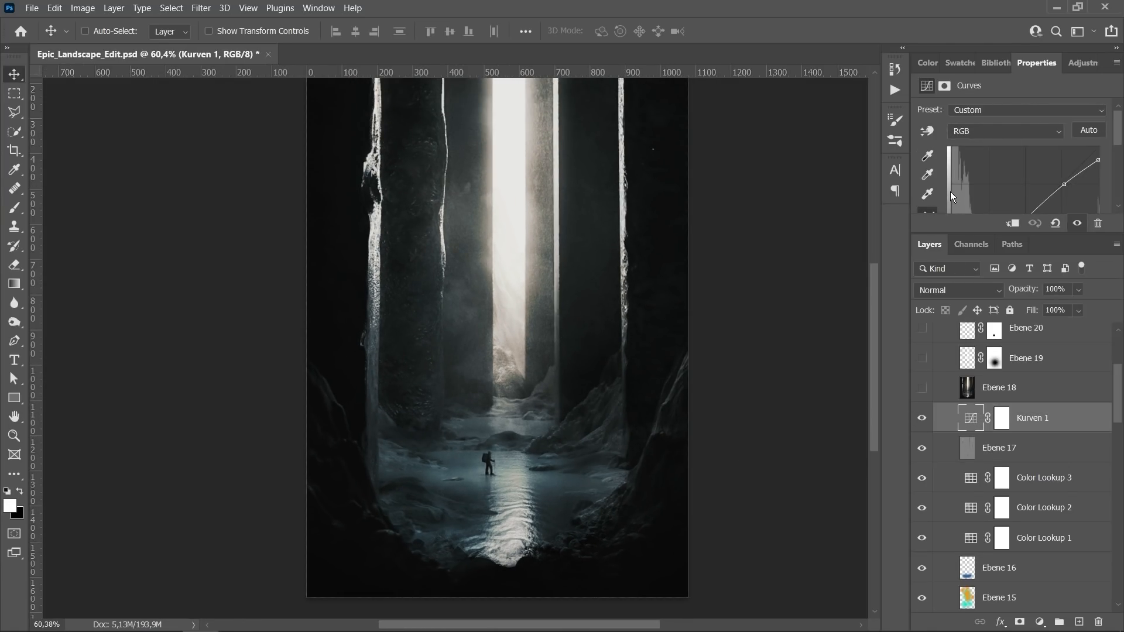
scroll(958, 174, "down", 3)
left_click_drag(952, 233, 975, 500)
scroll(1007, 222, "up", 2)
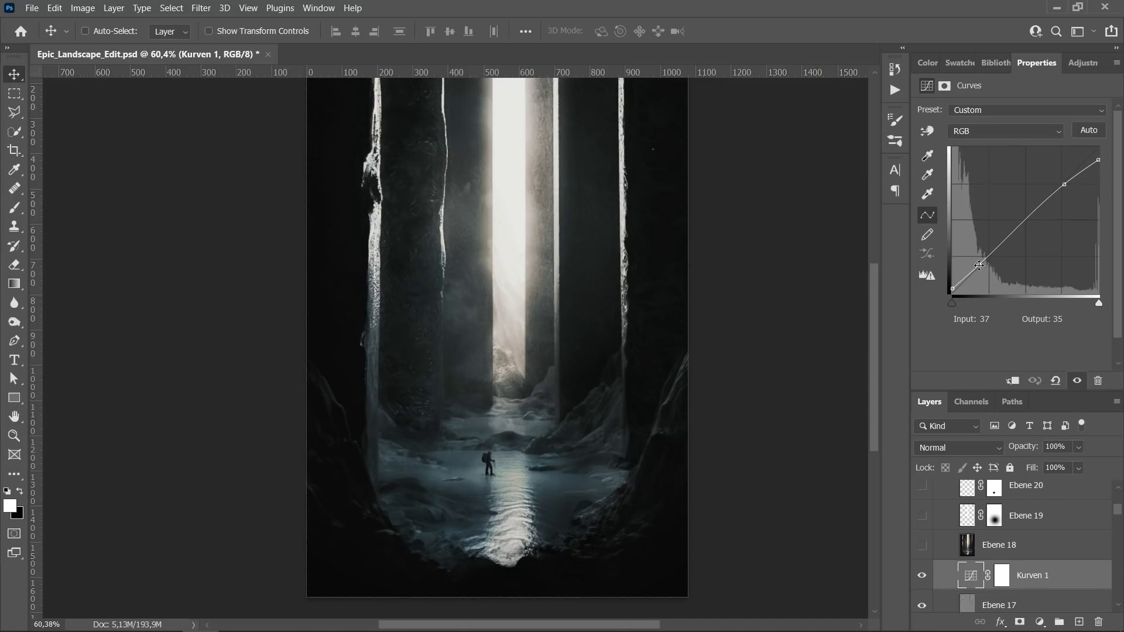
left_click(979, 265)
left_click(1065, 185)
scroll(923, 556, "down", 1)
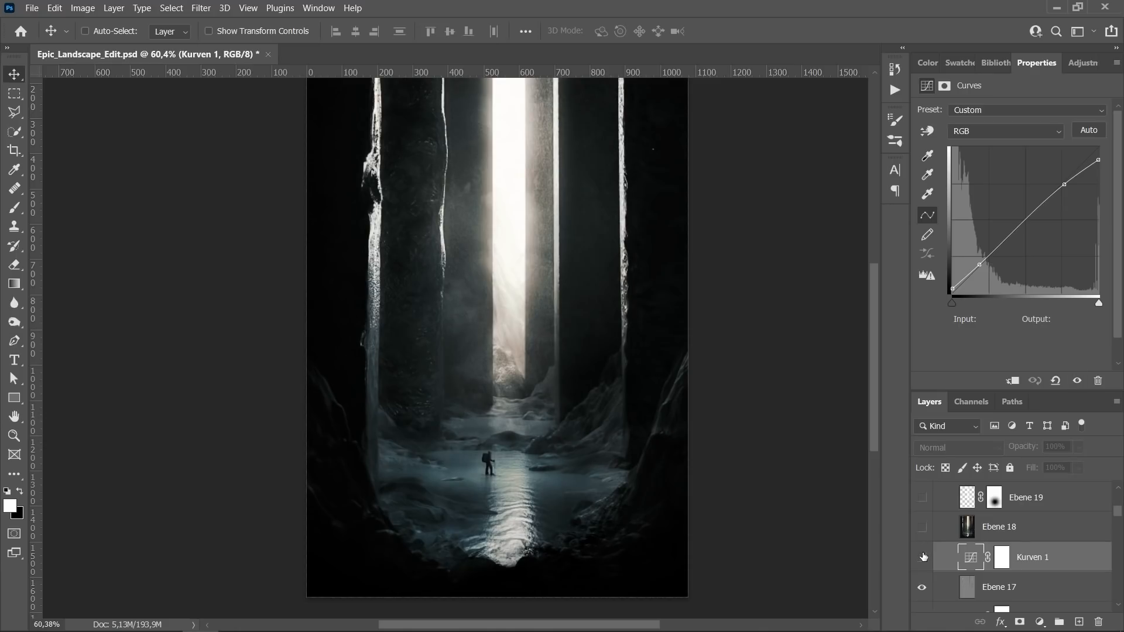
scroll(937, 557, "up", 1)
Step: Show and select the Ebene 18 layer to view its warm color grading, and hide it again
left_click(919, 545)
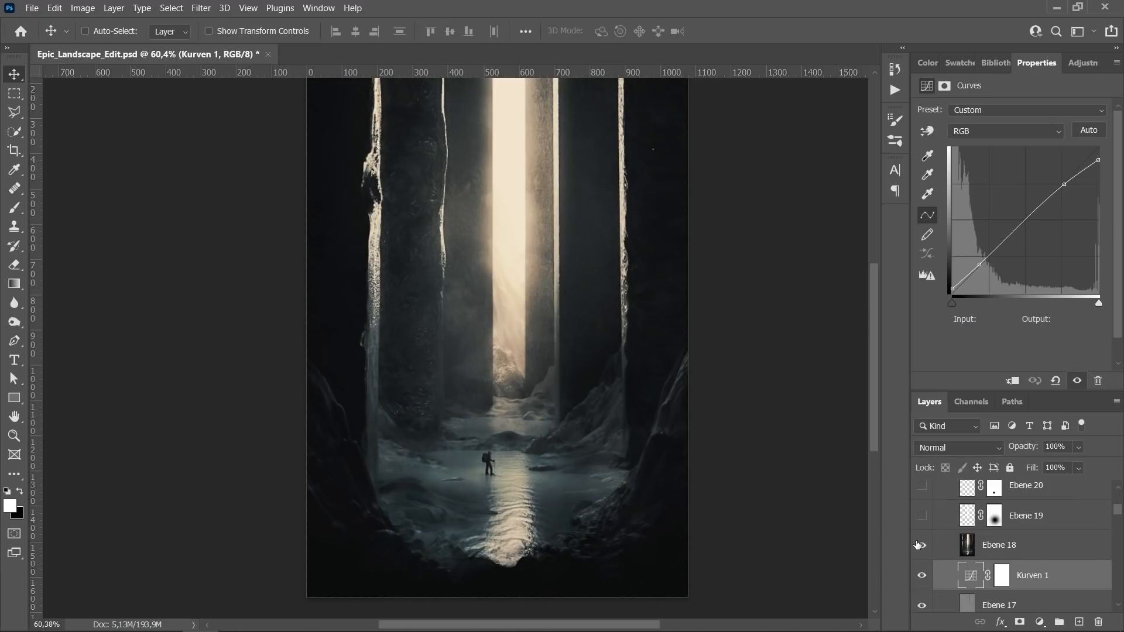
left_click(935, 547)
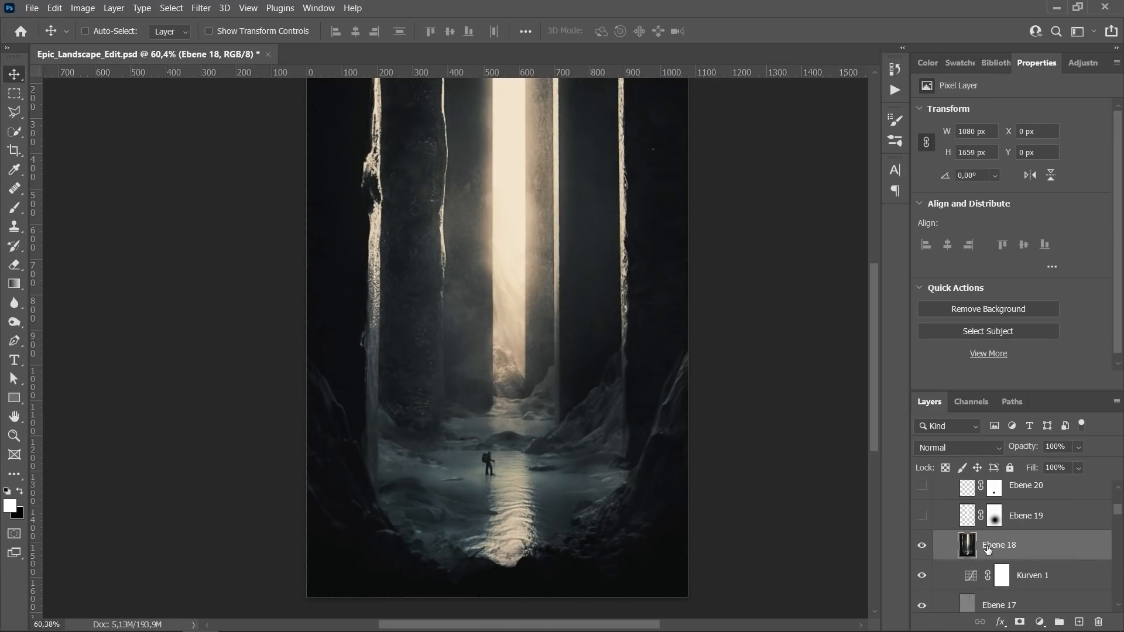
left_click(921, 546)
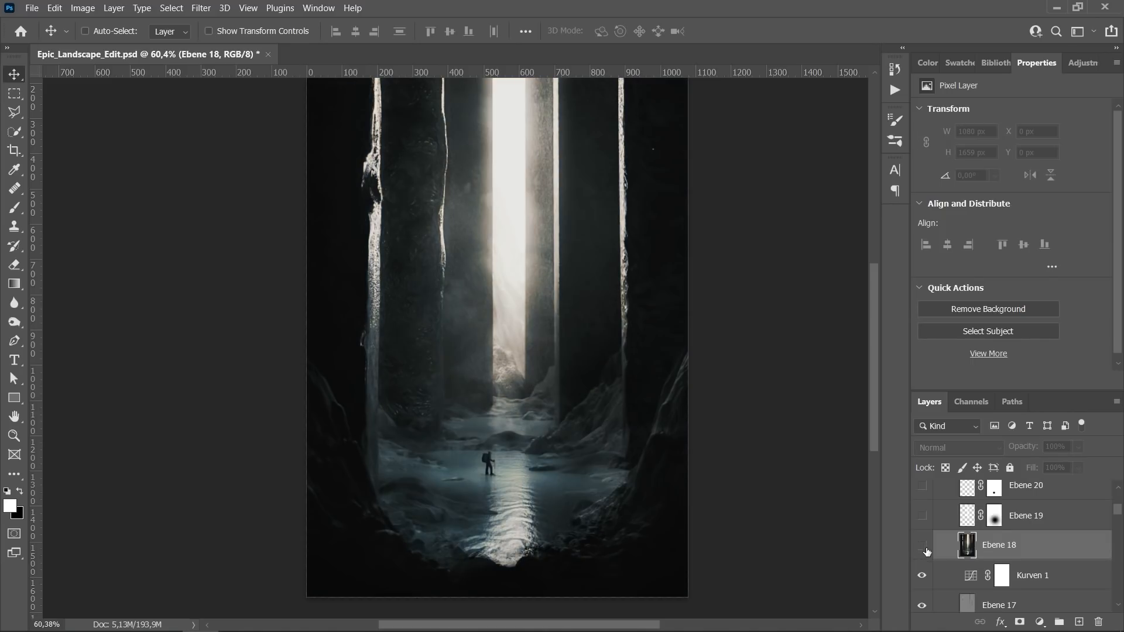
Step: Stamp the visible image onto a new layer directly beneath Ebene 18 and open it in the Camera Raw filter
left_click(1078, 621, "ctrl")
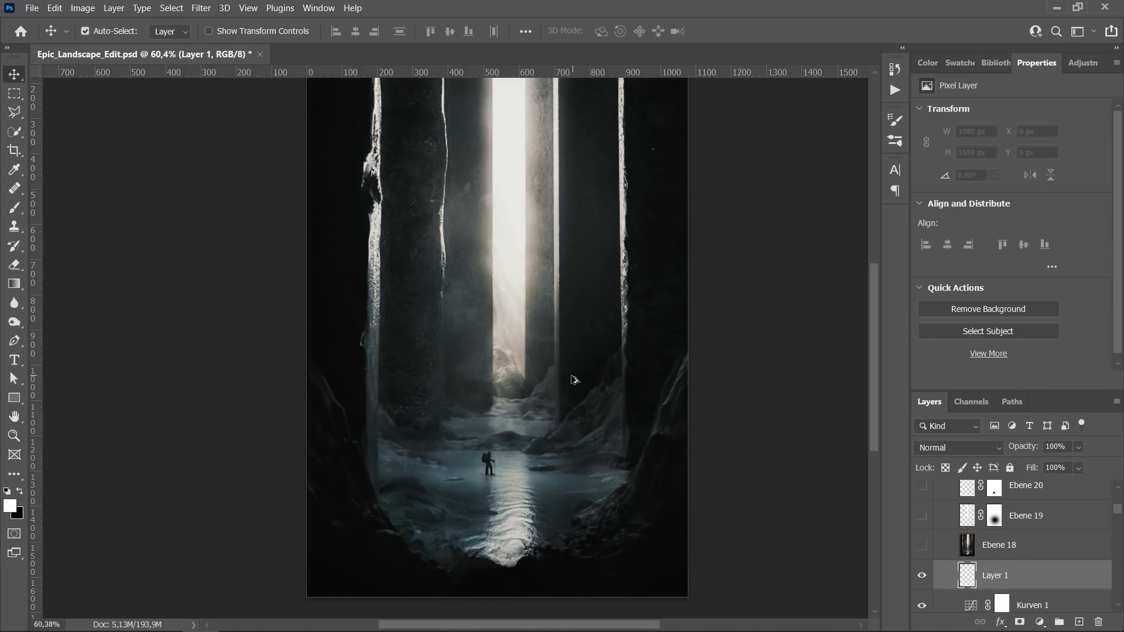
key("ctrl+shift+alt+e")
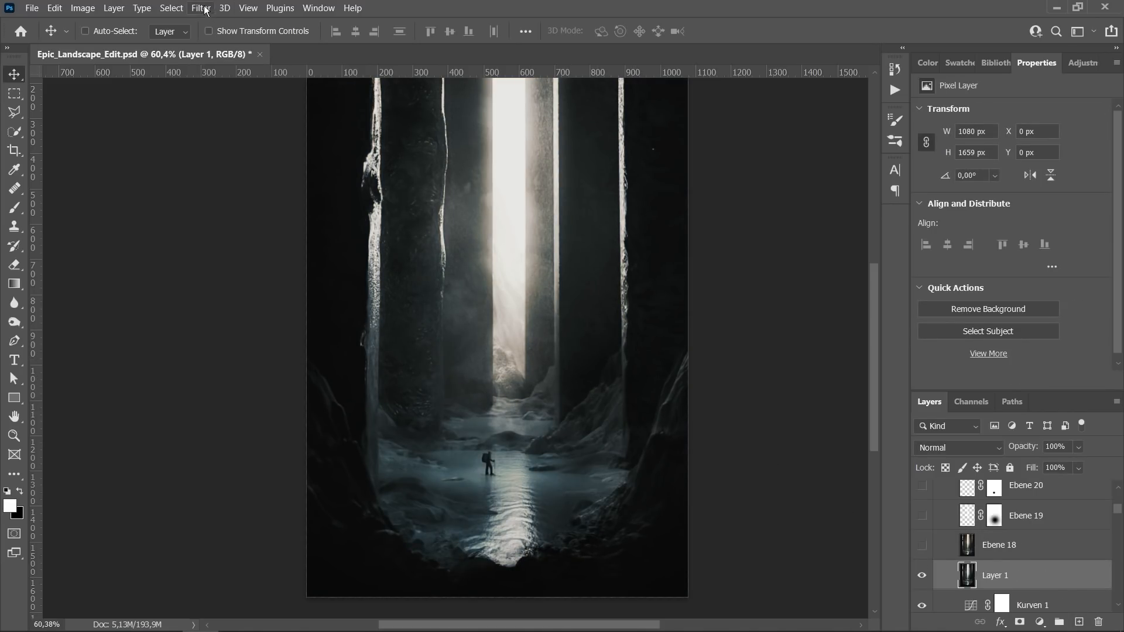
left_click(205, 9)
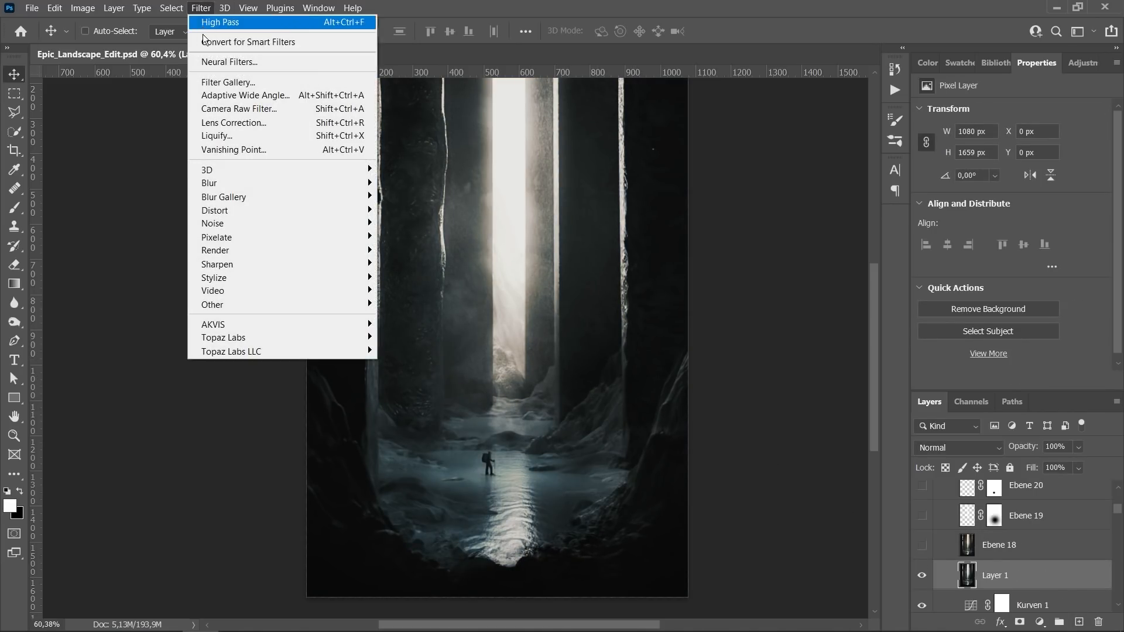
left_click(259, 111)
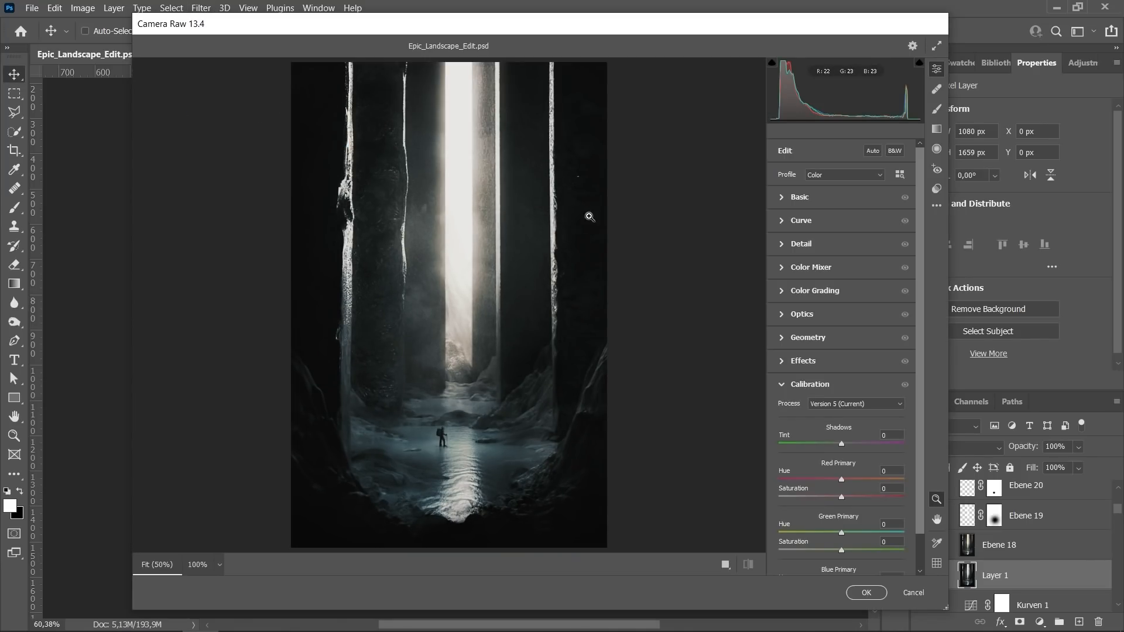
Step: In the Basic adjustments, set Temperature to +7, Tint to +4, Contrast to -12, Shadows to +4 and Whites to +4
left_click(781, 199)
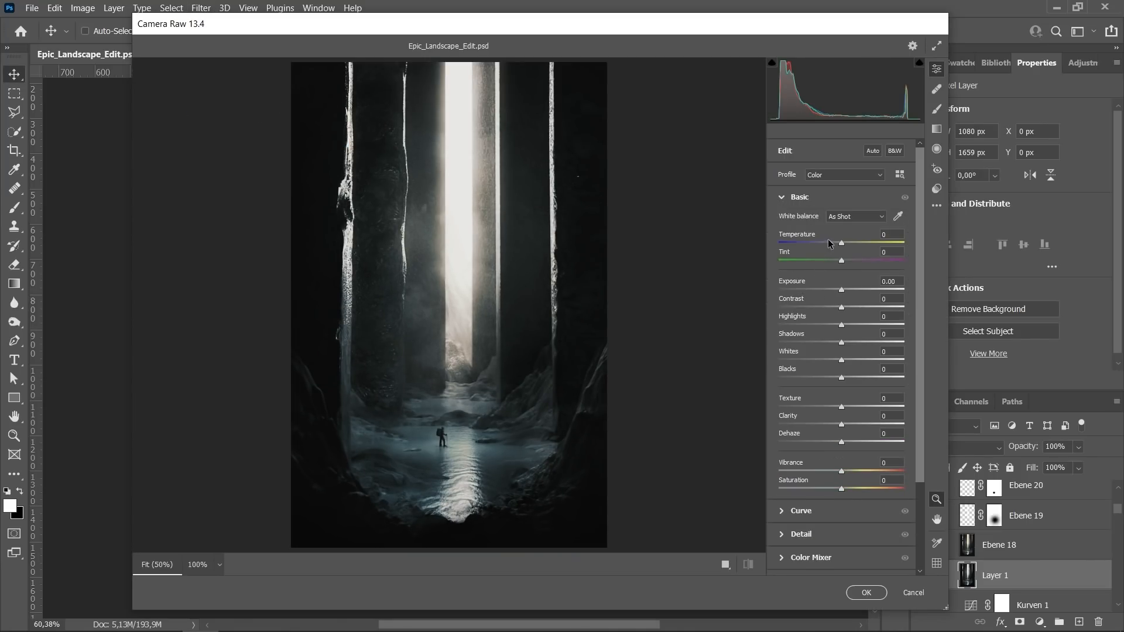
left_click_drag(842, 244, 845, 259)
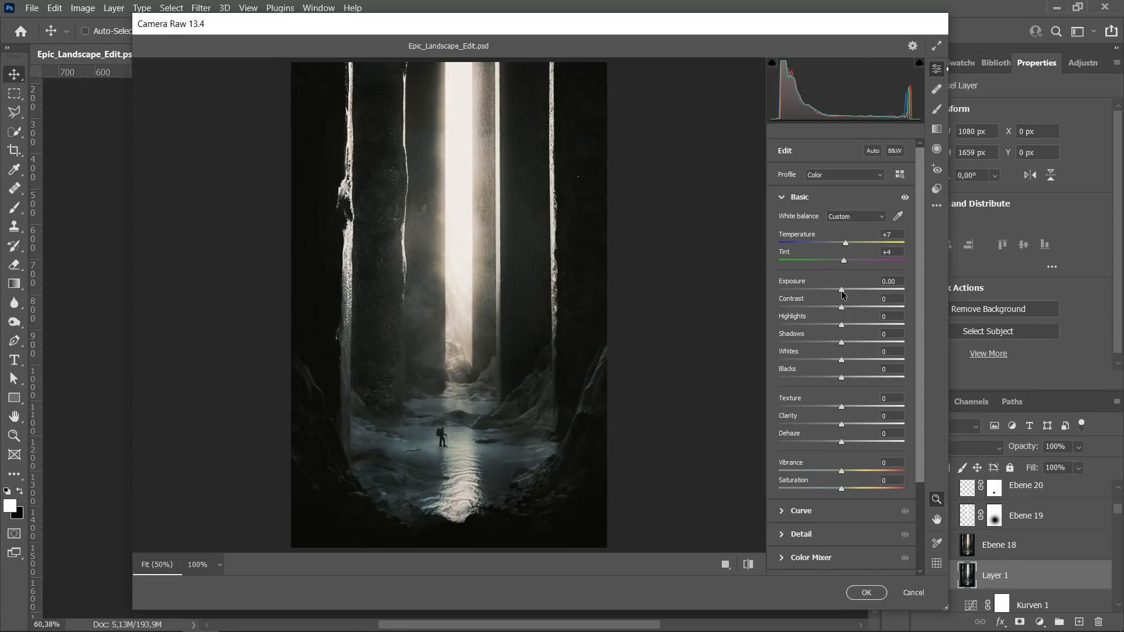
left_click_drag(841, 306, 841, 326)
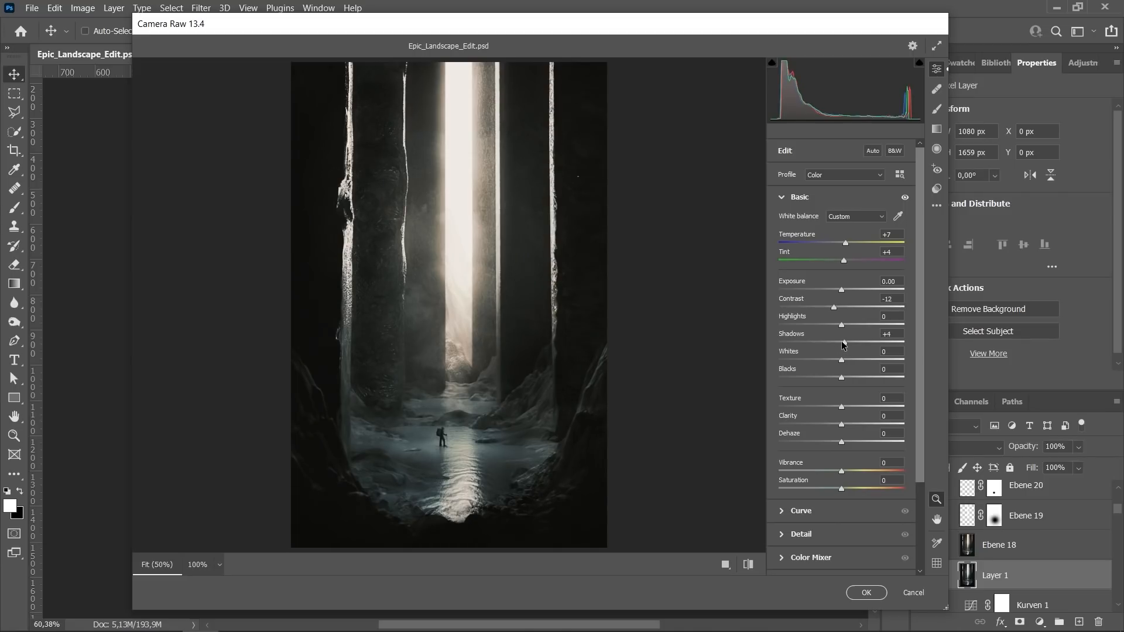
left_click_drag(839, 358, 843, 359)
Step: Set Texture to -25, Clarity to -17, Dehaze to +26 and Vibrance to +7
left_click_drag(843, 406, 859, 441)
scroll(822, 468, "down", 1)
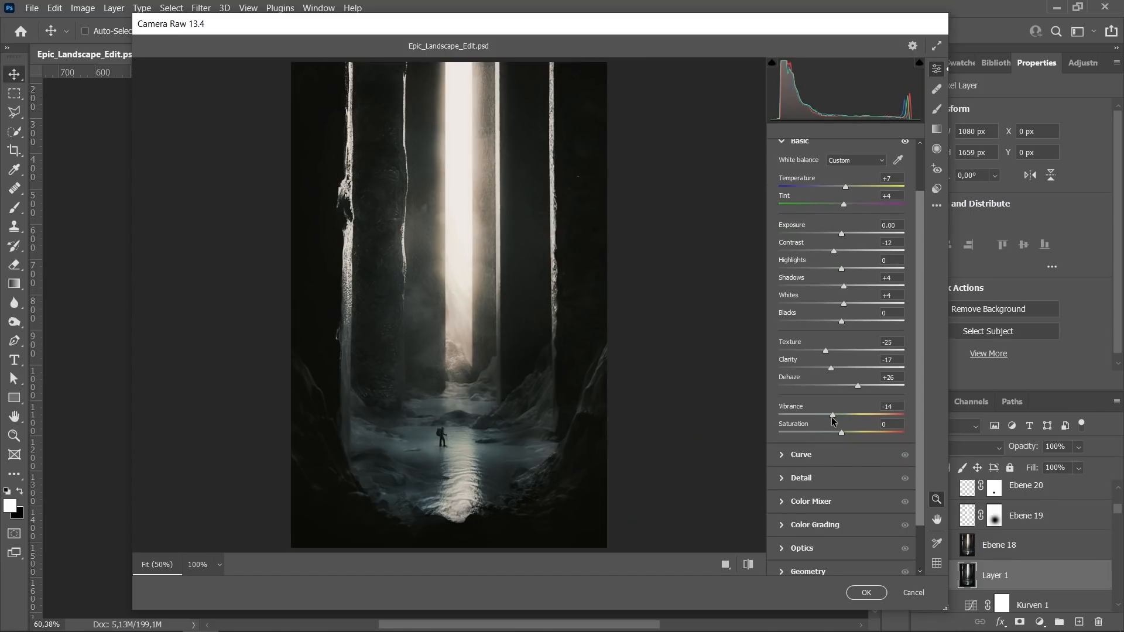
scroll(790, 457, "down", 1)
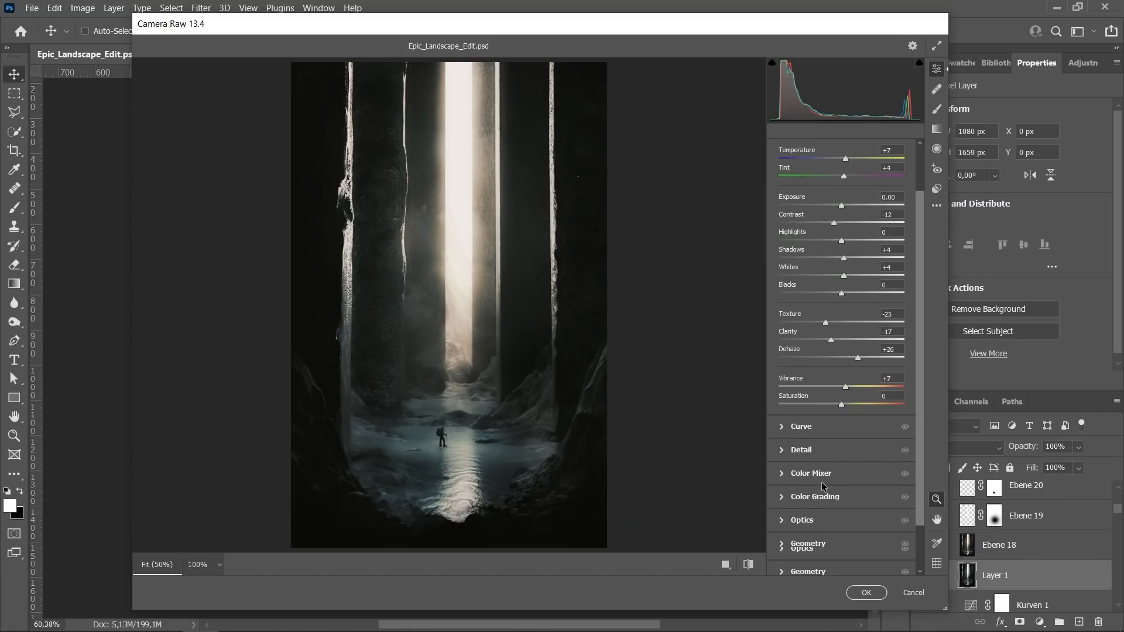
Step: Add slight sharpening and noise reduction in the Camera Raw Detail adjustments
left_click(782, 446)
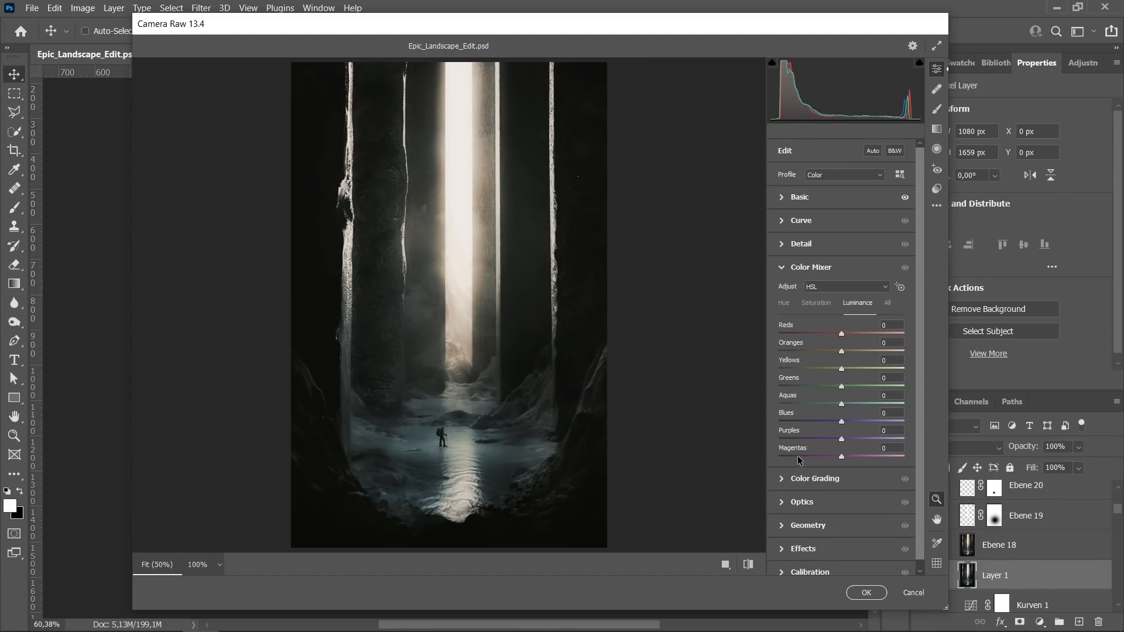
left_click(784, 268)
left_click(783, 244)
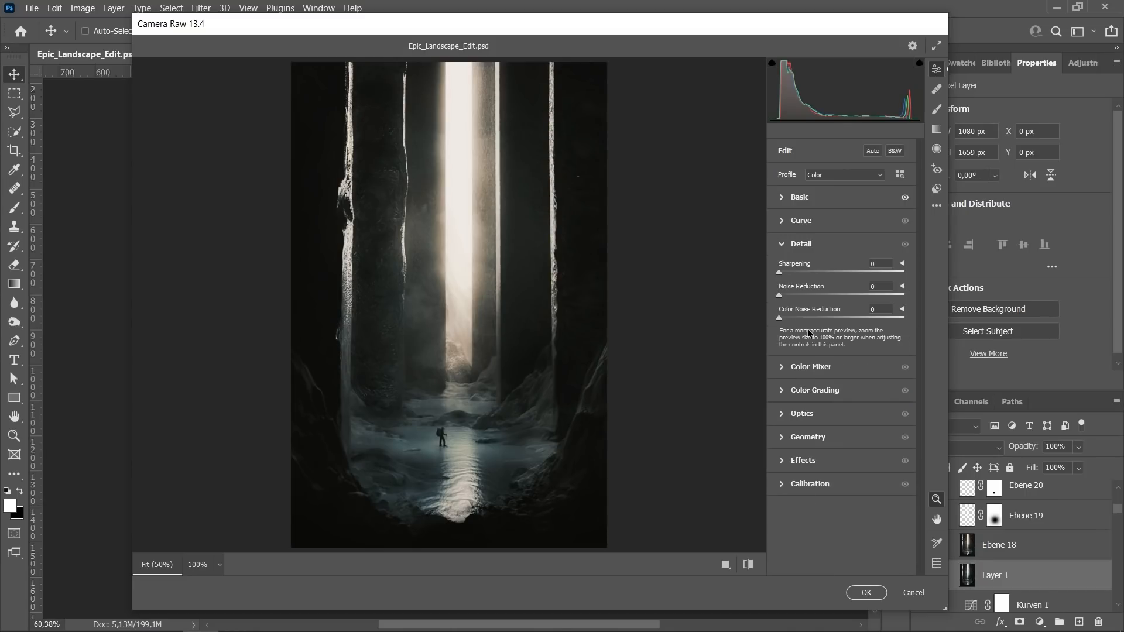
left_click_drag(780, 272, 793, 295)
Step: In Color Grading, tint the shadows slightly blue and the highlights yellow with hue 61 and saturation 42
left_click(783, 369)
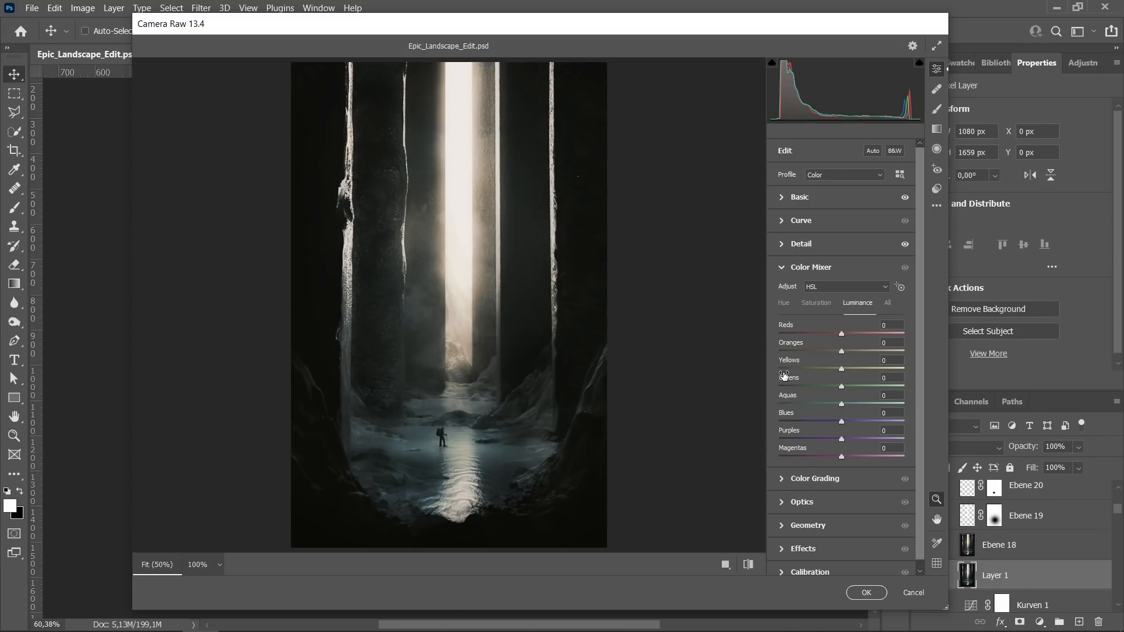
left_click(783, 267)
left_click(785, 292)
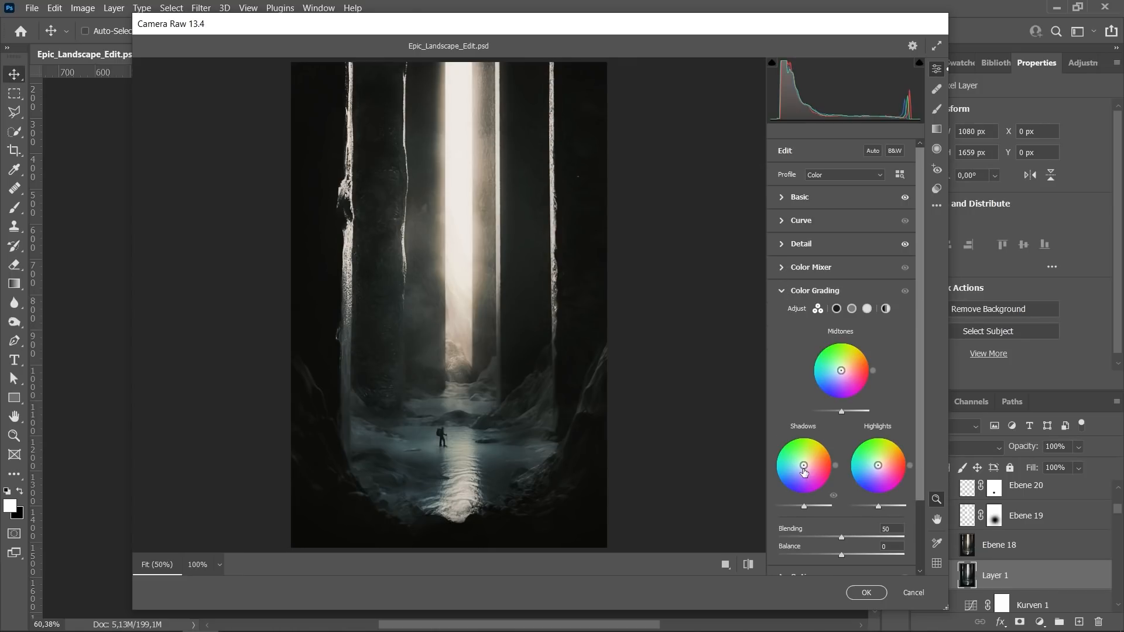
left_click_drag(804, 467, 801, 469)
left_click_drag(878, 467, 883, 456)
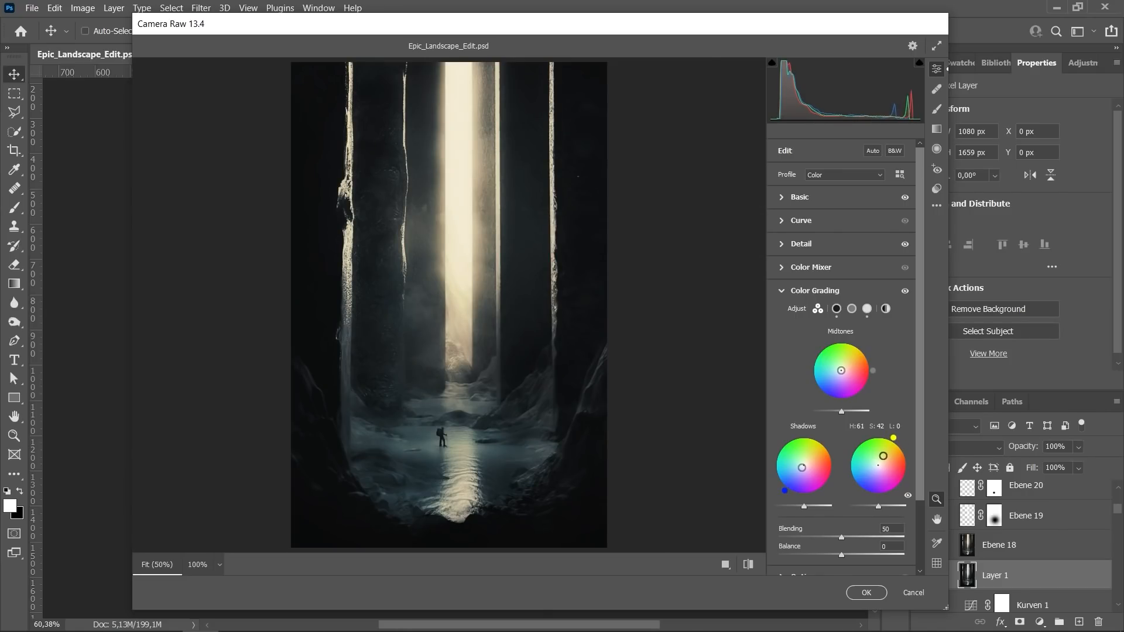
left_click(782, 291)
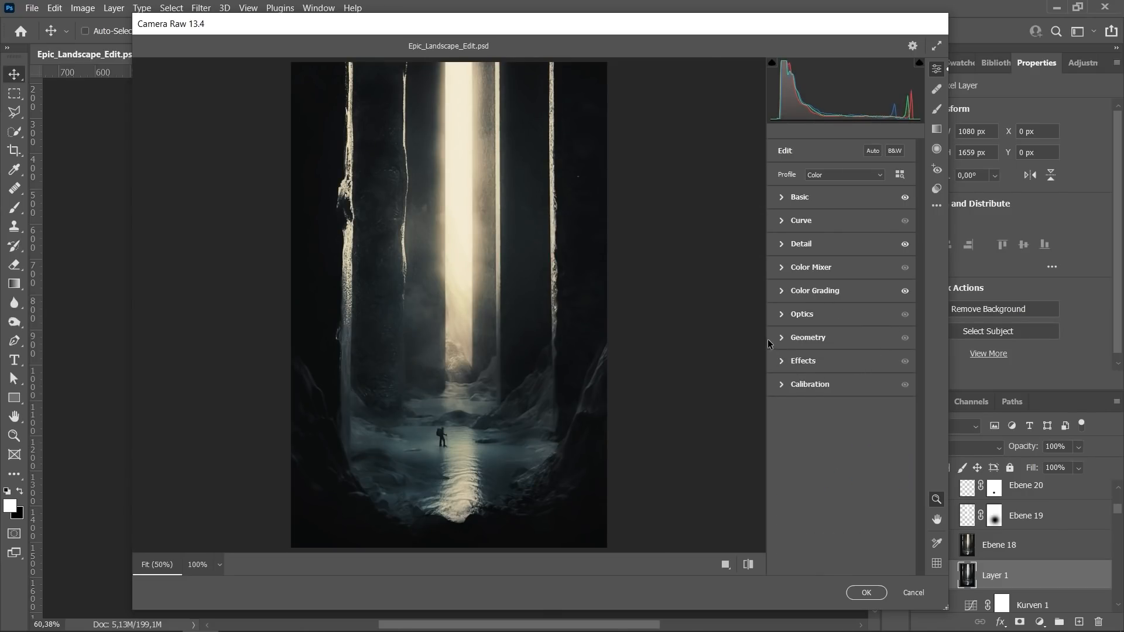
Step: Set Vignetting to -10 and repeatedly compare the graded image with the default settings
left_click(782, 361)
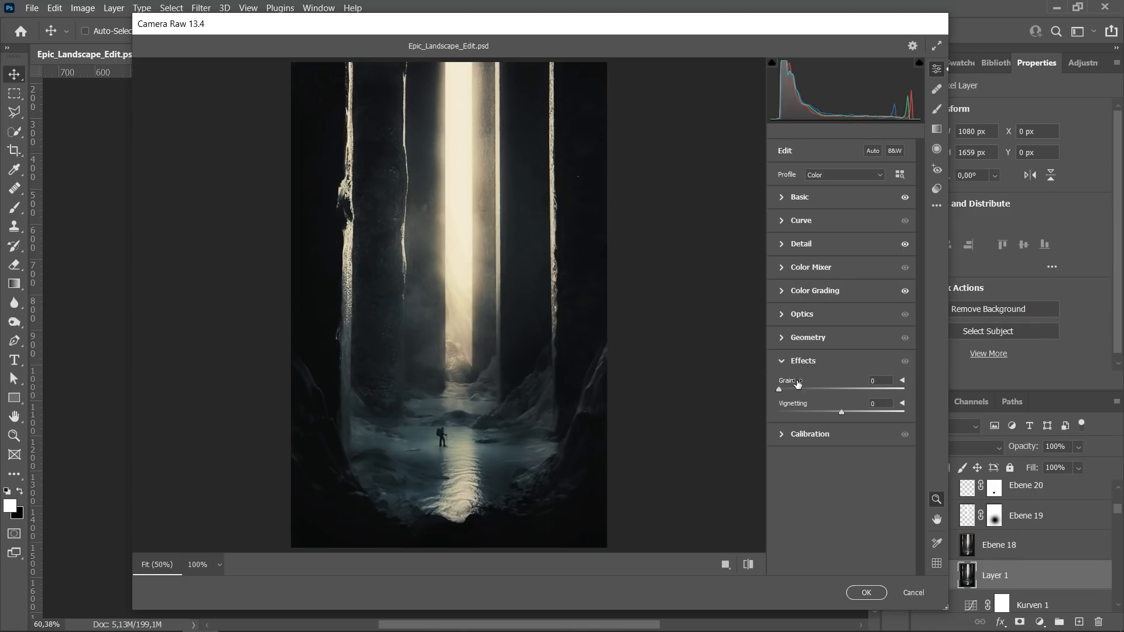
left_click_drag(841, 412, 833, 413)
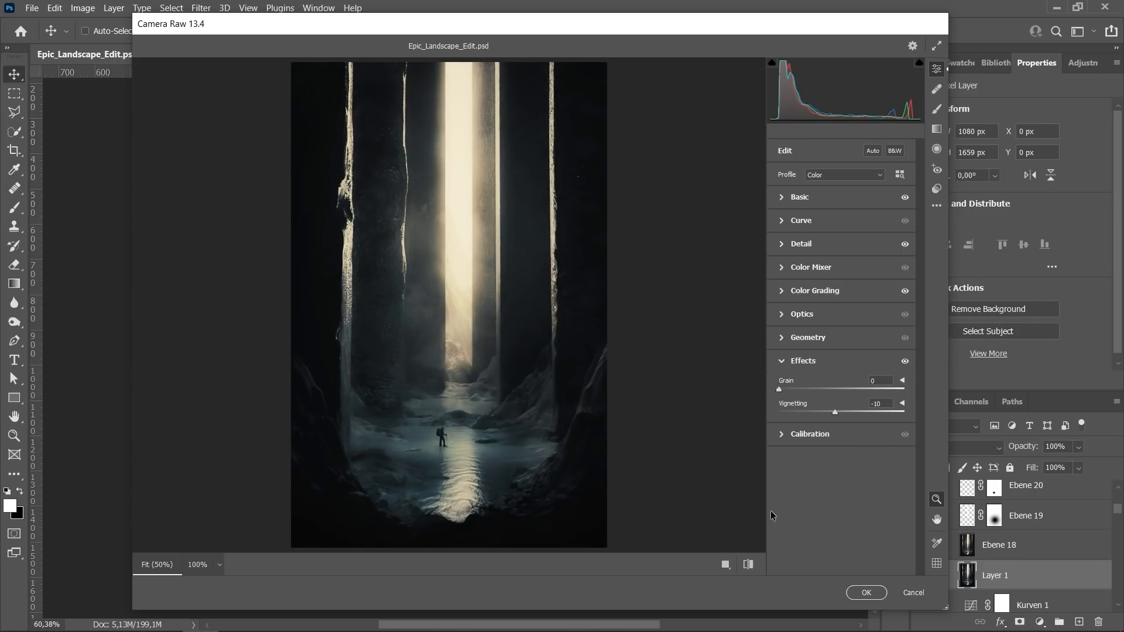
left_click(749, 565)
left_click(748, 565)
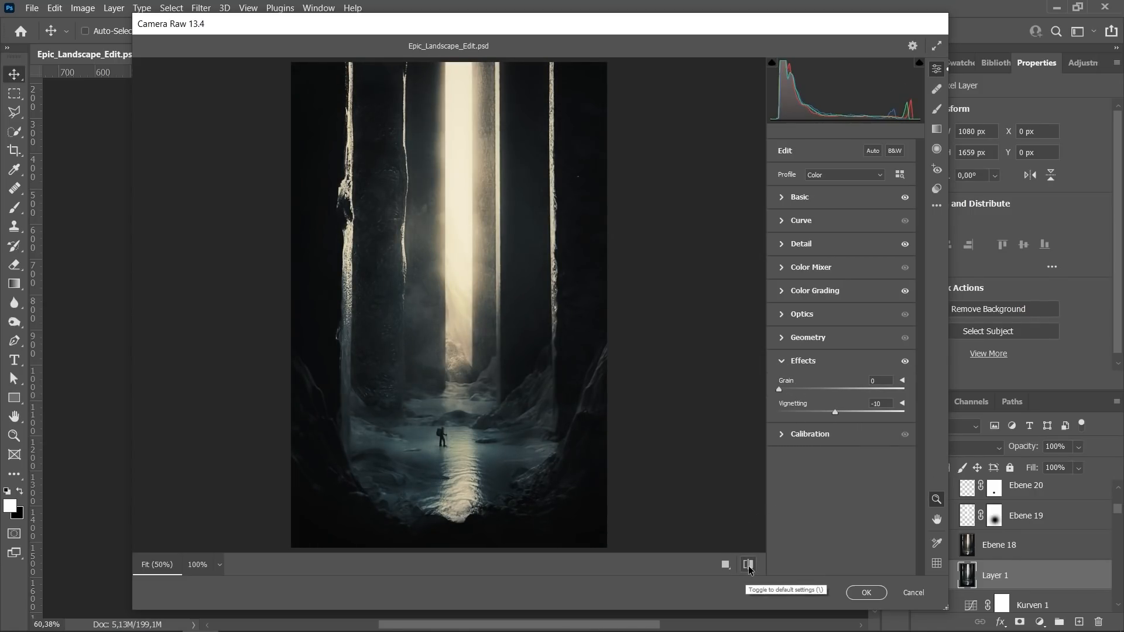
left_click(748, 565)
left_click(749, 565)
left_click(748, 565)
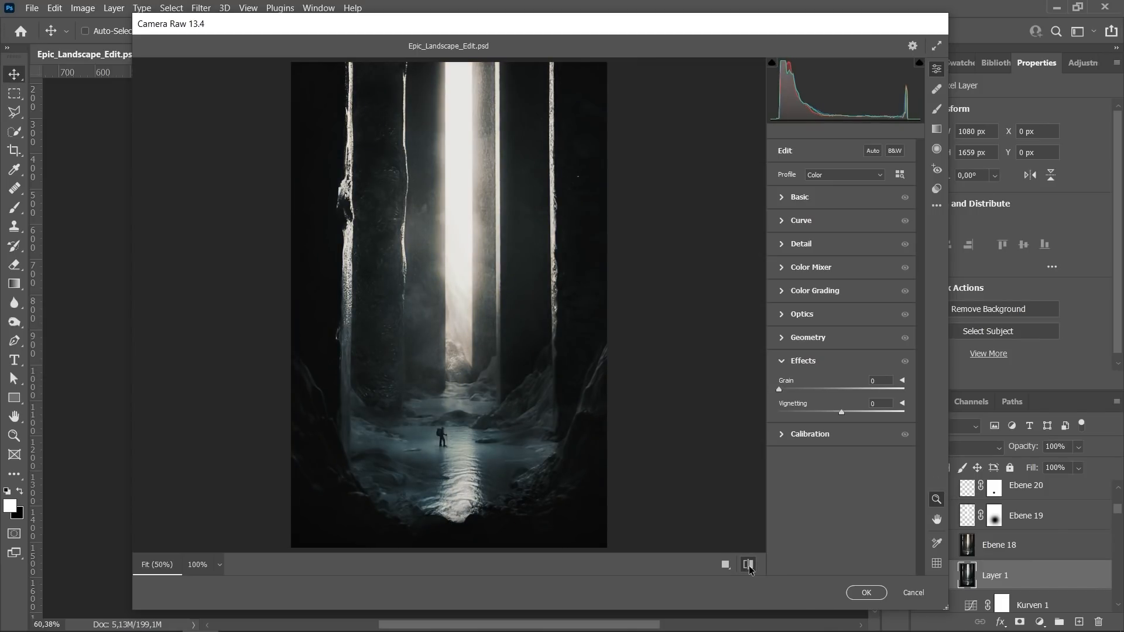
left_click(749, 565)
left_click(749, 565)
left_click(748, 565)
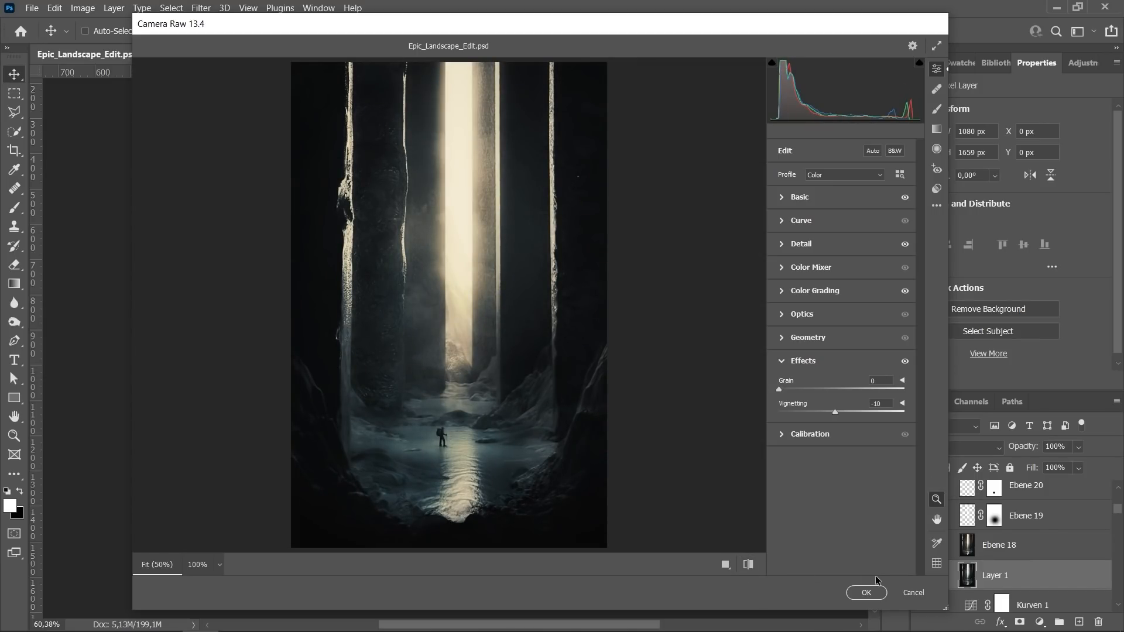
Step: Discard the Camera Raw edits together with the stamped Layer 1, and show Ebene 18 instead
key("Escape")
left_click(590, 266)
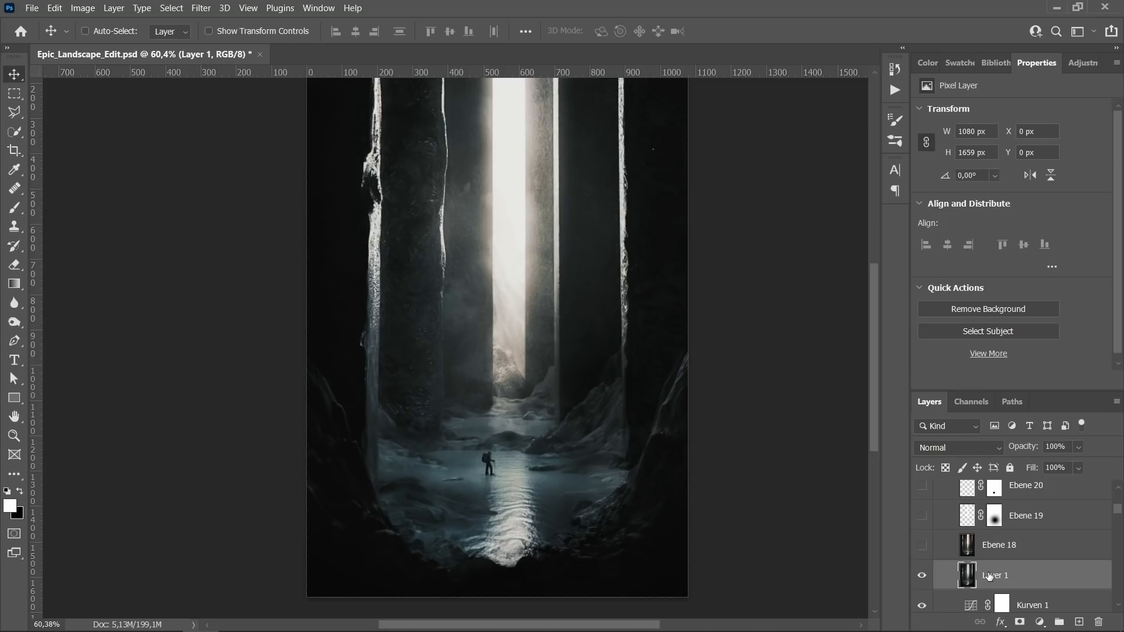
key("Delete")
left_click(922, 545)
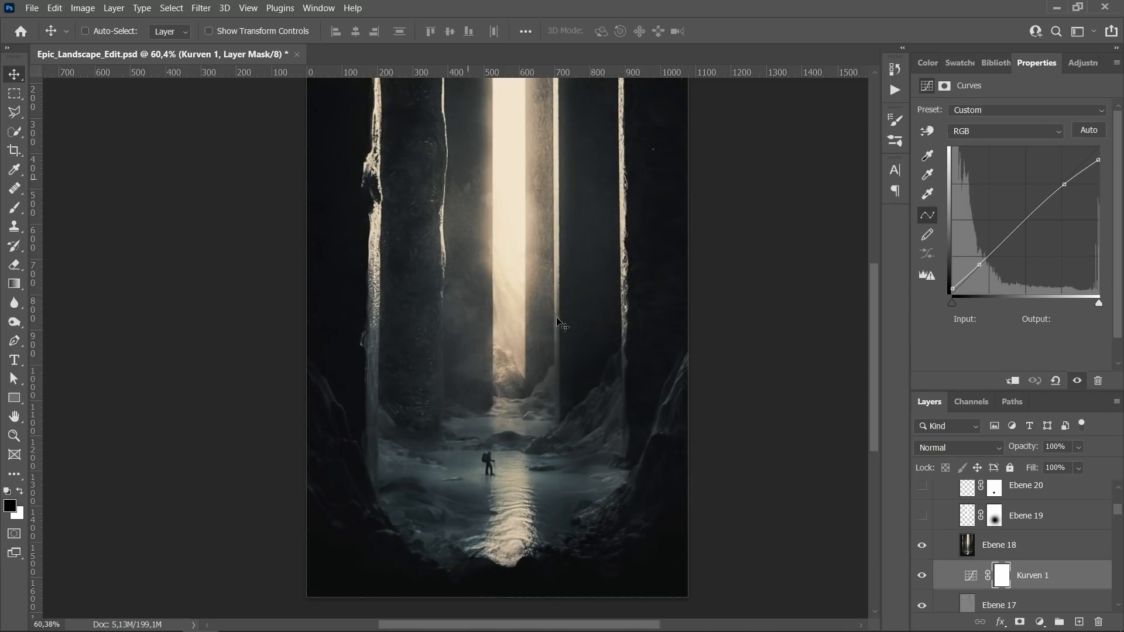
Step: Show the Ebene 19 layer to brighten the central light beam, checking its effect along the image
scroll(560, 324, "up", 1)
scroll(974, 540, "up", 1)
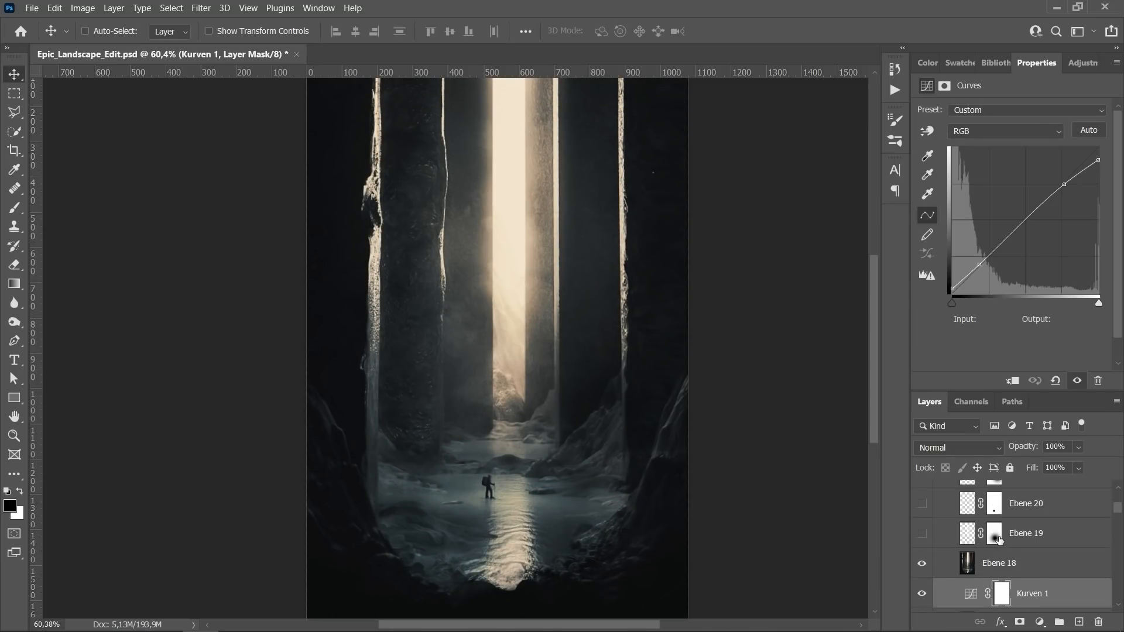
left_click(922, 533)
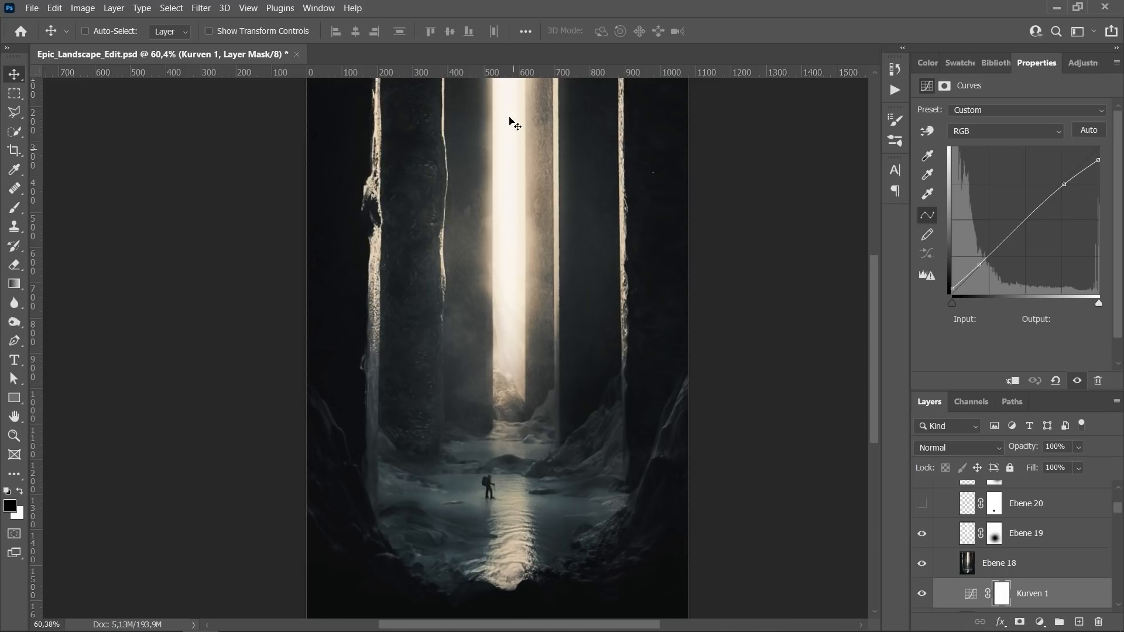
scroll(509, 359, "up", 1)
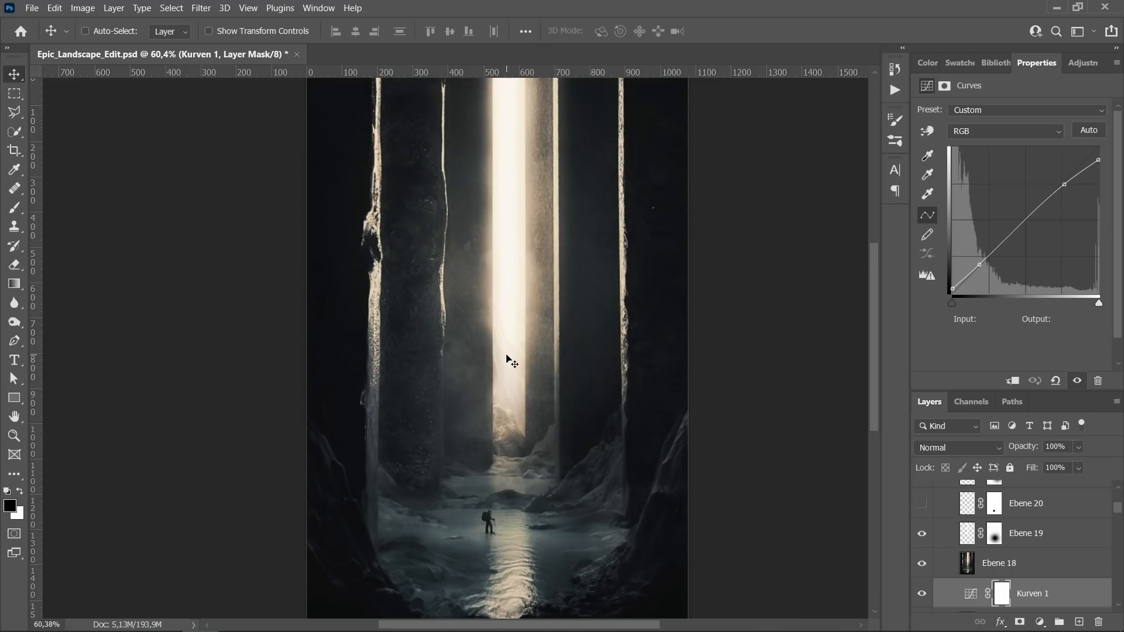
left_click(922, 534)
Step: Toggle the Ebene 20 layer to examine the hiker's shadow up close, then select it and leave it hidden
scroll(923, 545, "up", 2)
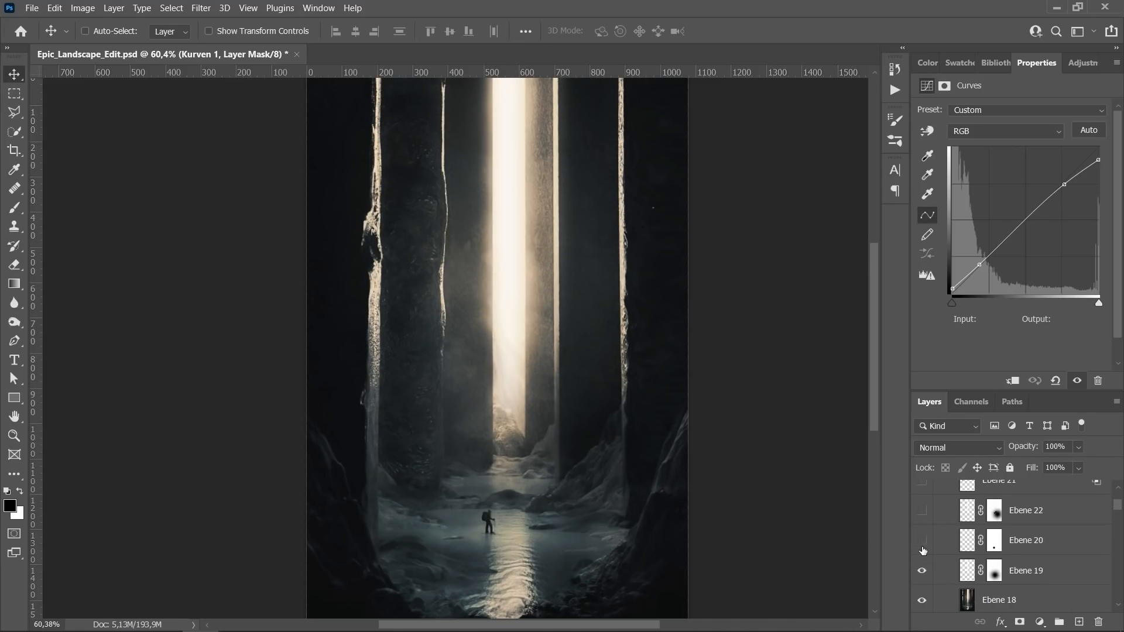
left_click(923, 541)
left_click(923, 545)
scroll(493, 544, "up", 8, "alt")
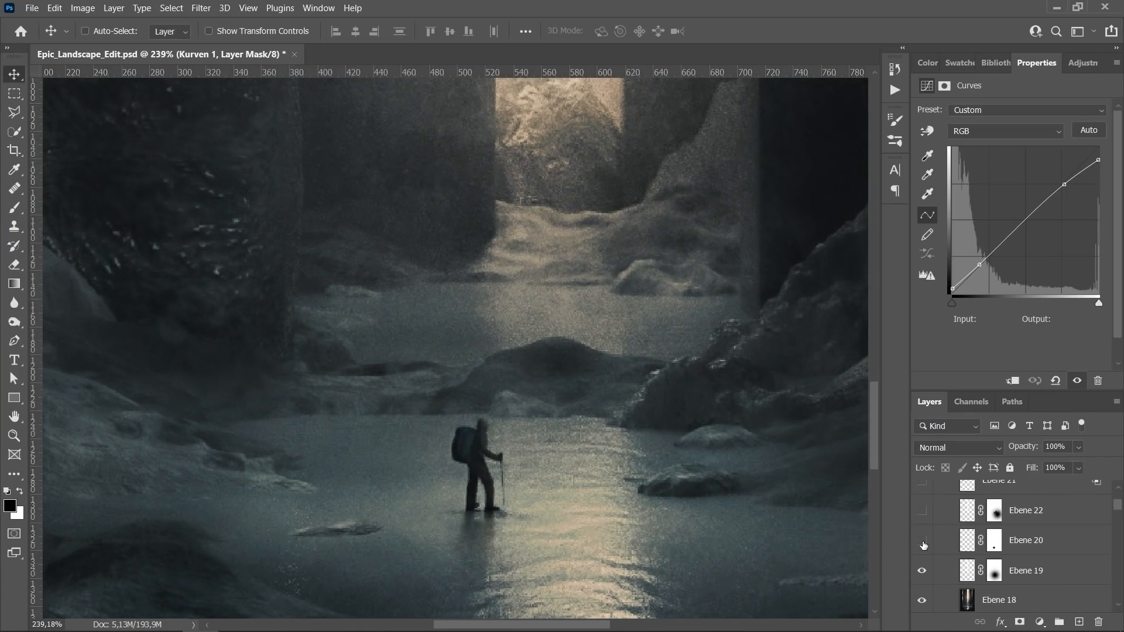
left_click(1045, 547)
left_click(923, 545)
Step: Create a new layer above Ebene 20 and set up the Brush tool with a soft round tip
left_click(1080, 623)
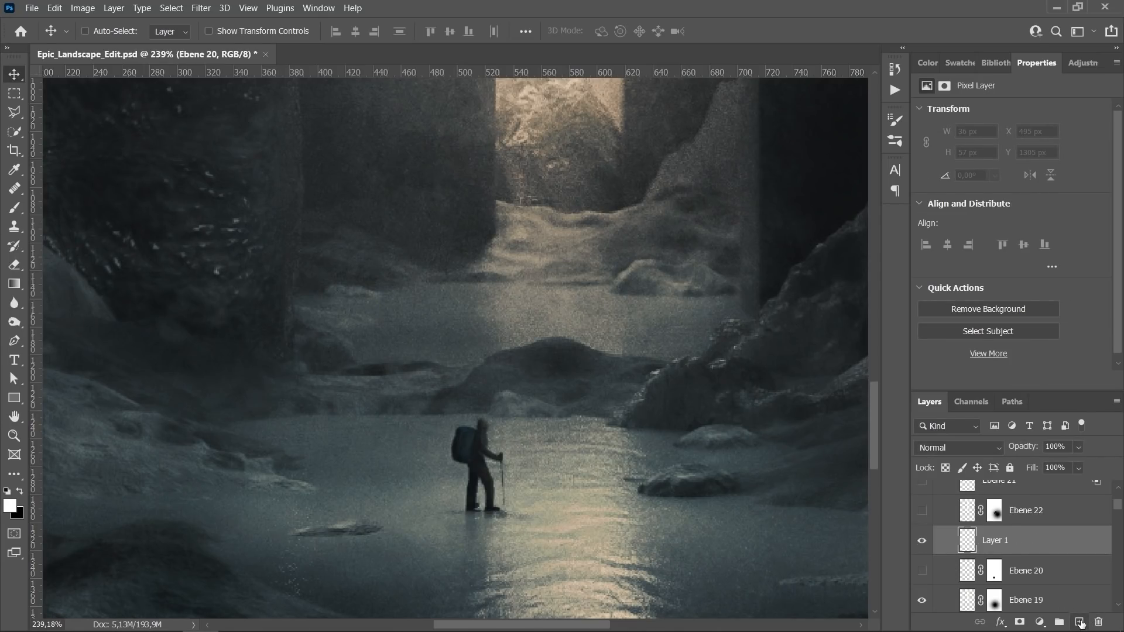
scroll(370, 434, "down", 2)
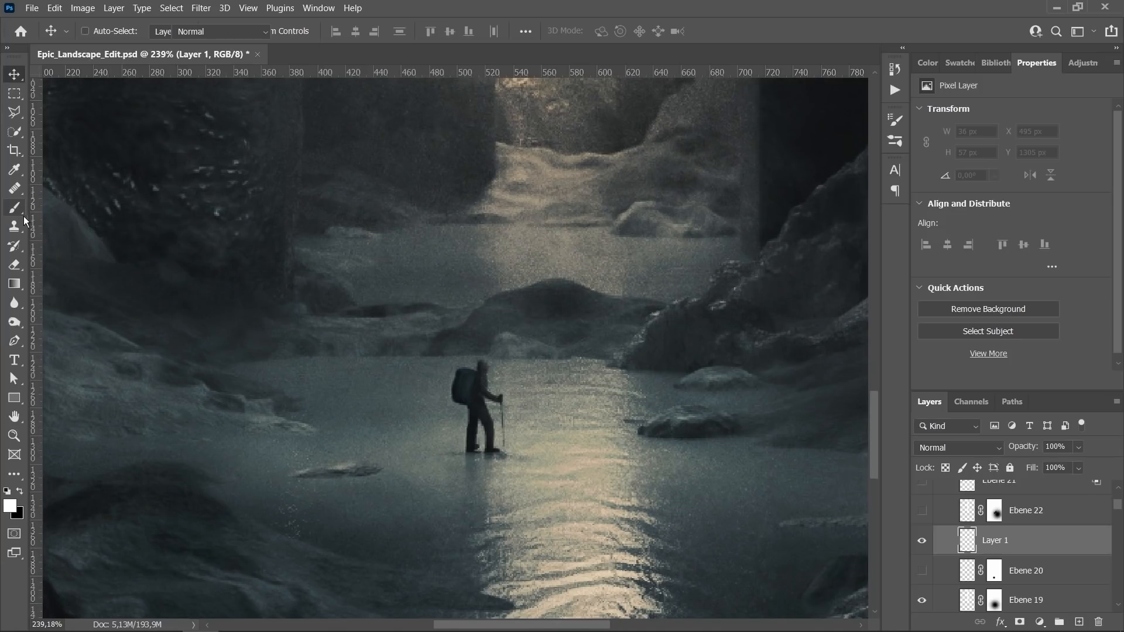
left_click(15, 207)
scroll(489, 459, "up", 3, "alt")
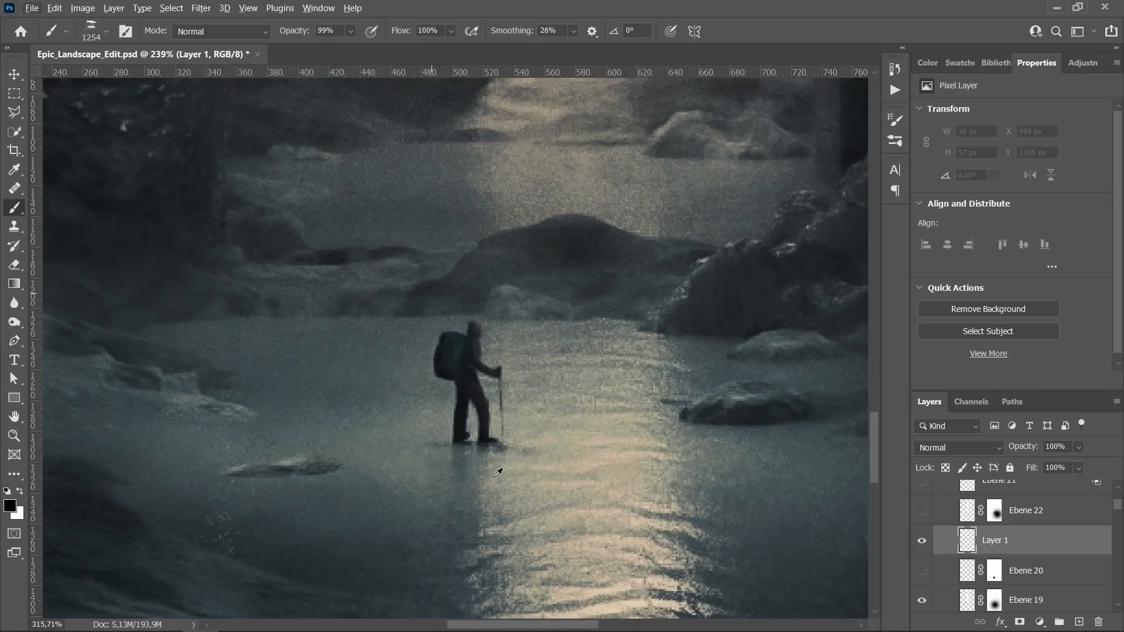
right_click_drag(524, 457, 408, 475, "alt")
mouse_move(614, 409)
right_mouse_down("alt")
mouse_move(191, 440)
mouse_move(351, 423)
right_mouse_up("alt")
mouse_move(515, 417)
right_mouse_down("alt")
mouse_move(243, 438)
mouse_move(133, 465)
right_mouse_up("alt")
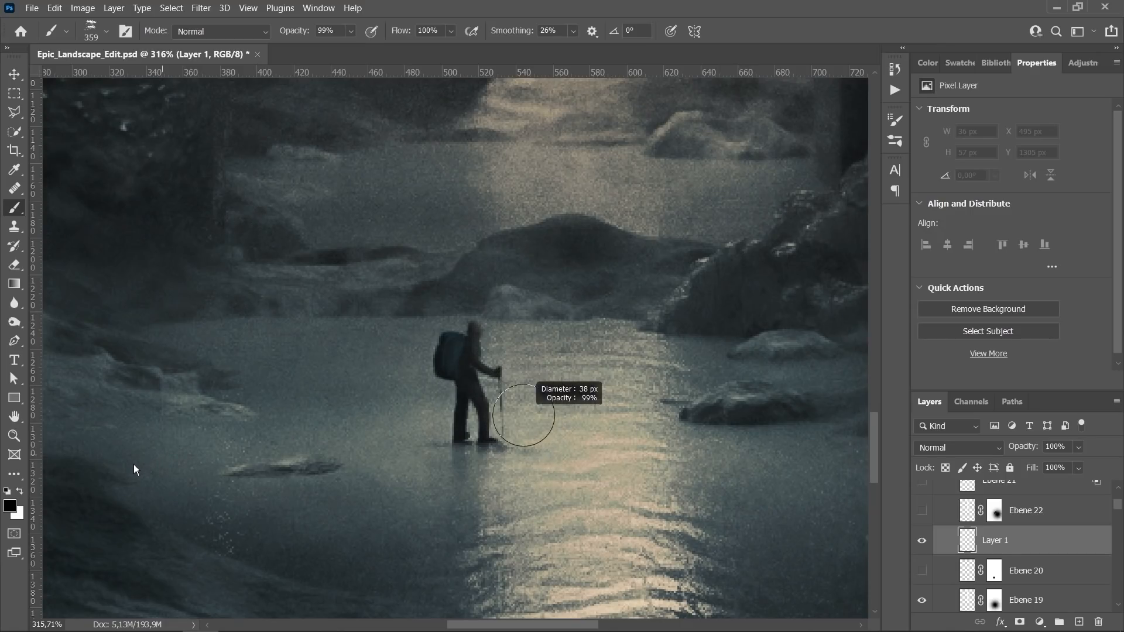
right_click(501, 321)
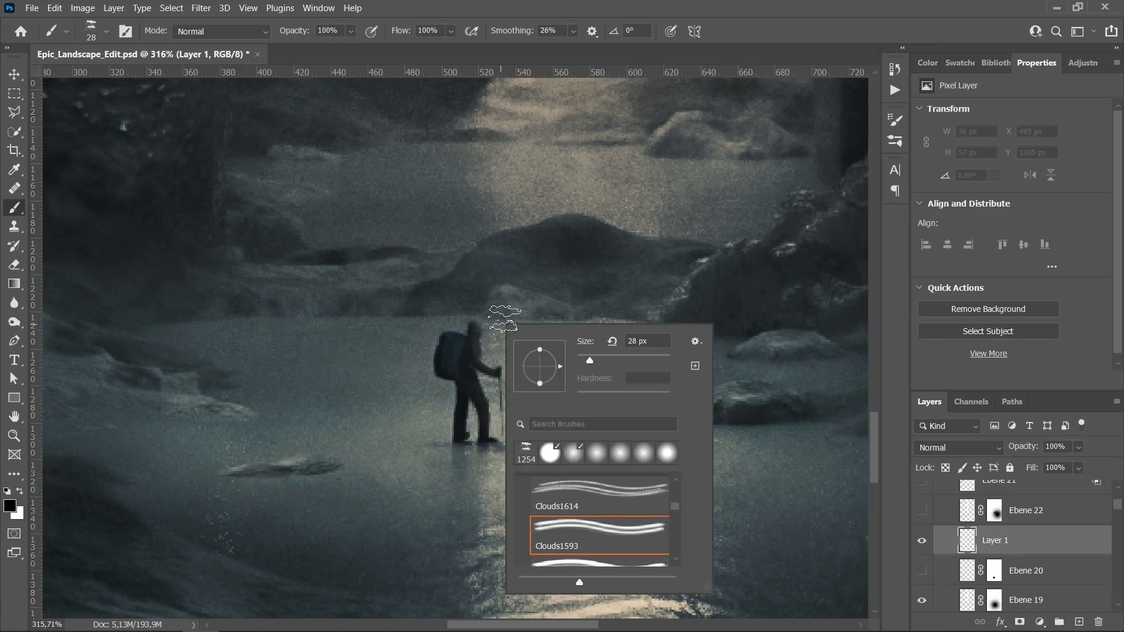
left_click(659, 460)
left_click(647, 51)
Step: Paint a black hiker shadow about 31 by 52 px on the water below the feet, using a 6 px brush
scroll(506, 477, "up", 3, "alt")
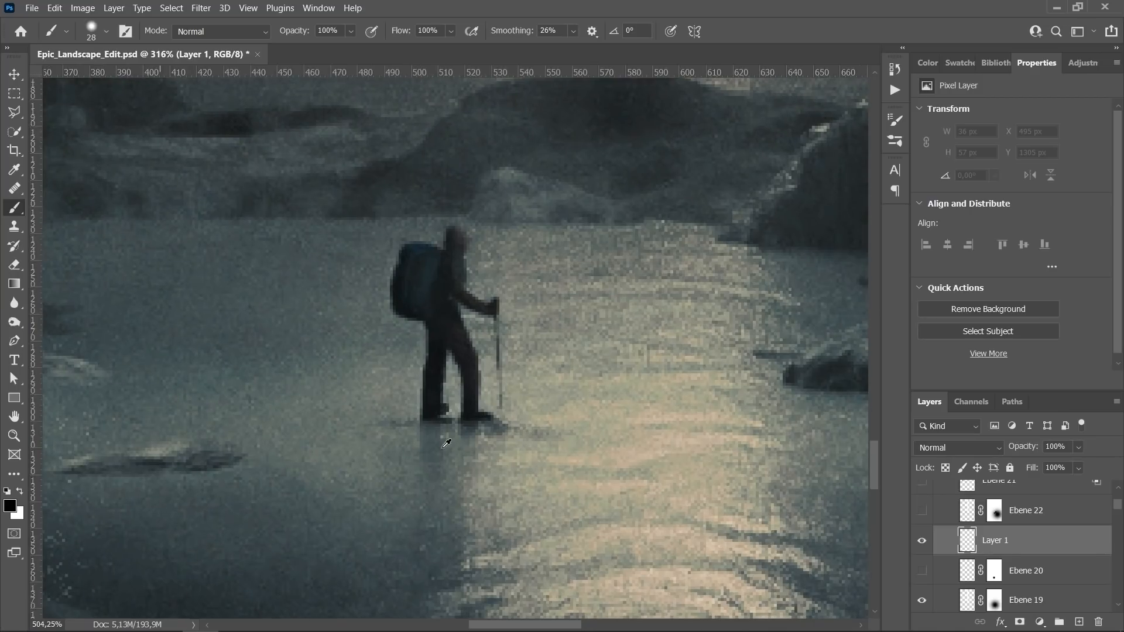
mouse_move(419, 444)
right_mouse_down("alt")
mouse_move(383, 437)
mouse_move(48, 490)
right_mouse_up("alt")
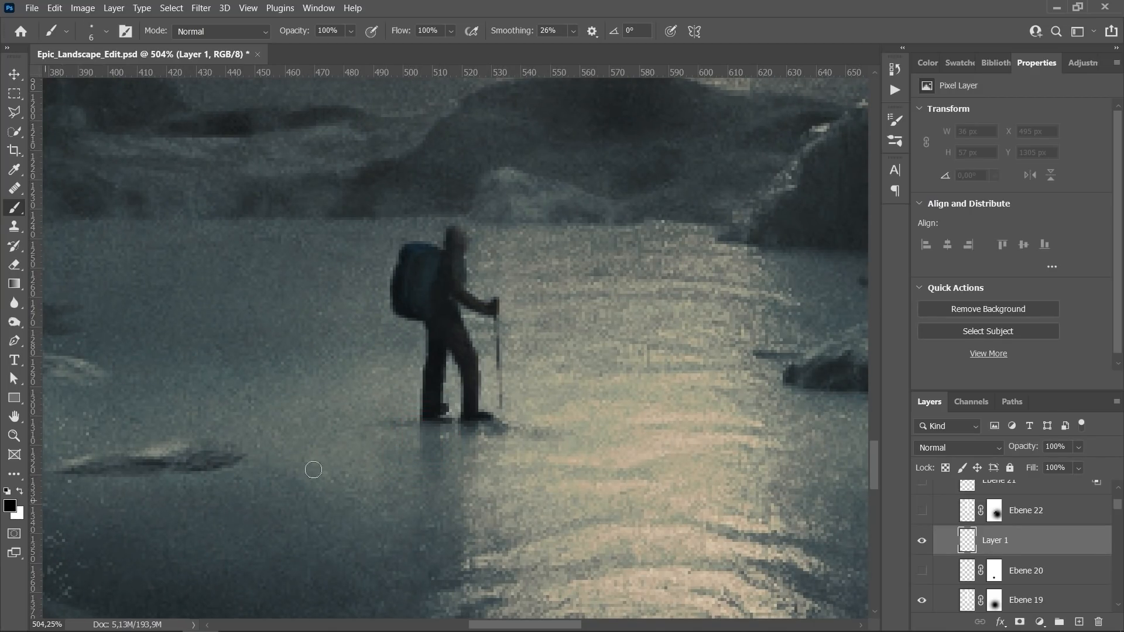
left_click_drag(432, 421, 408, 501)
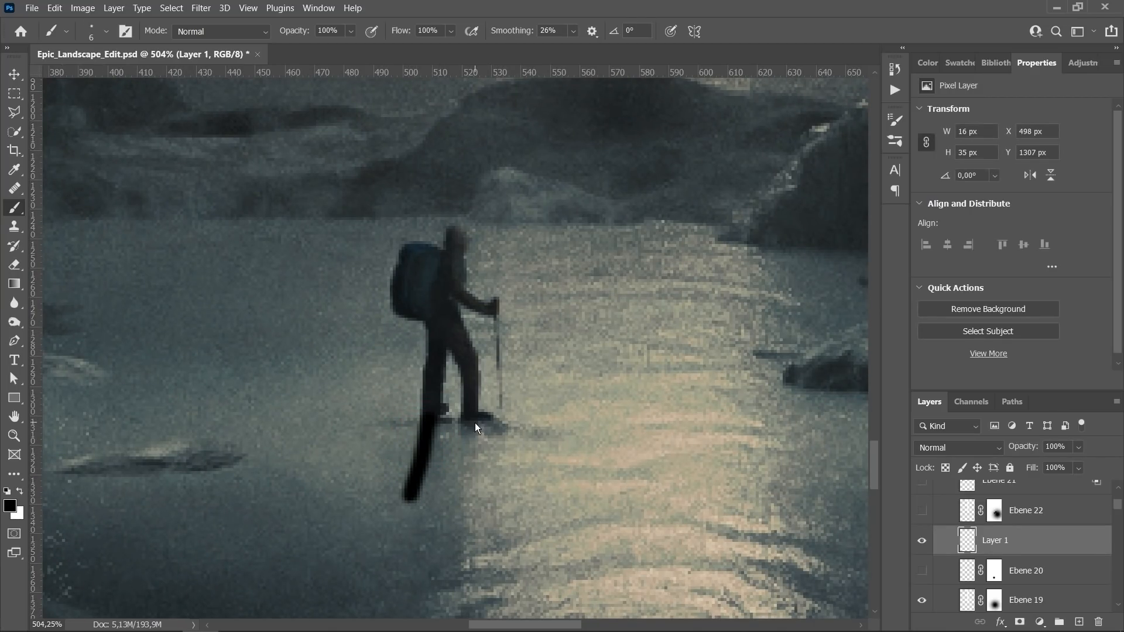
left_click_drag(473, 420, 455, 515)
mouse_move(431, 466)
left_mouse_down()
mouse_move(425, 492)
mouse_move(445, 501)
mouse_move(429, 518)
mouse_move(443, 441)
mouse_move(452, 498)
mouse_move(430, 544)
left_mouse_up()
Step: Set the painted shadow layer's blend mode to Multiply and its opacity to 60%
scroll(502, 535, "down", 4, "alt")
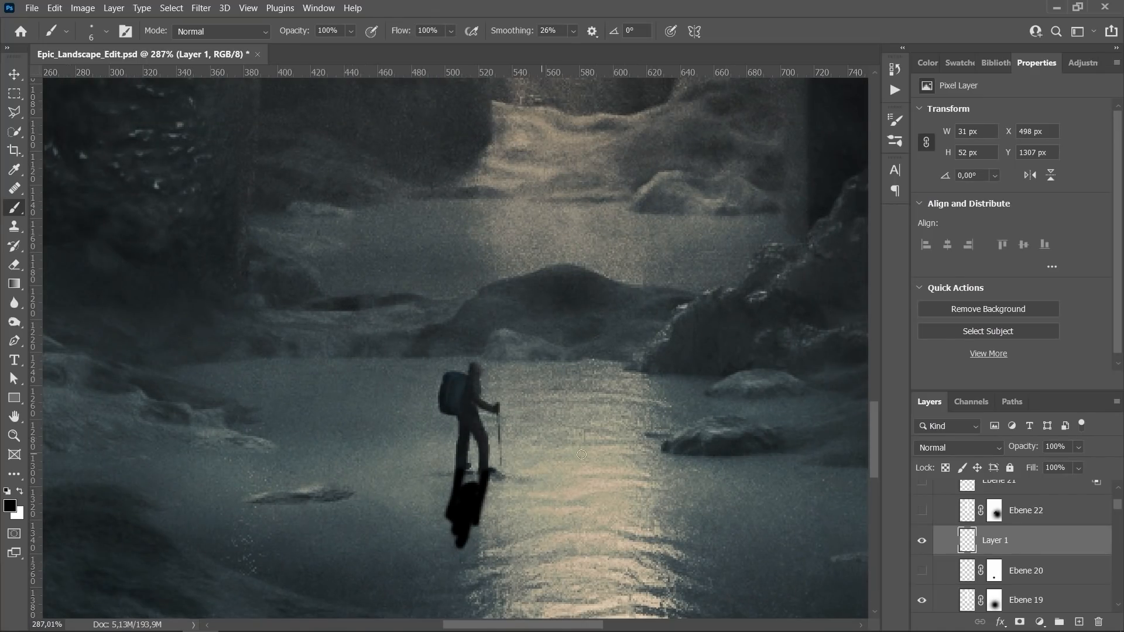
left_click(979, 449)
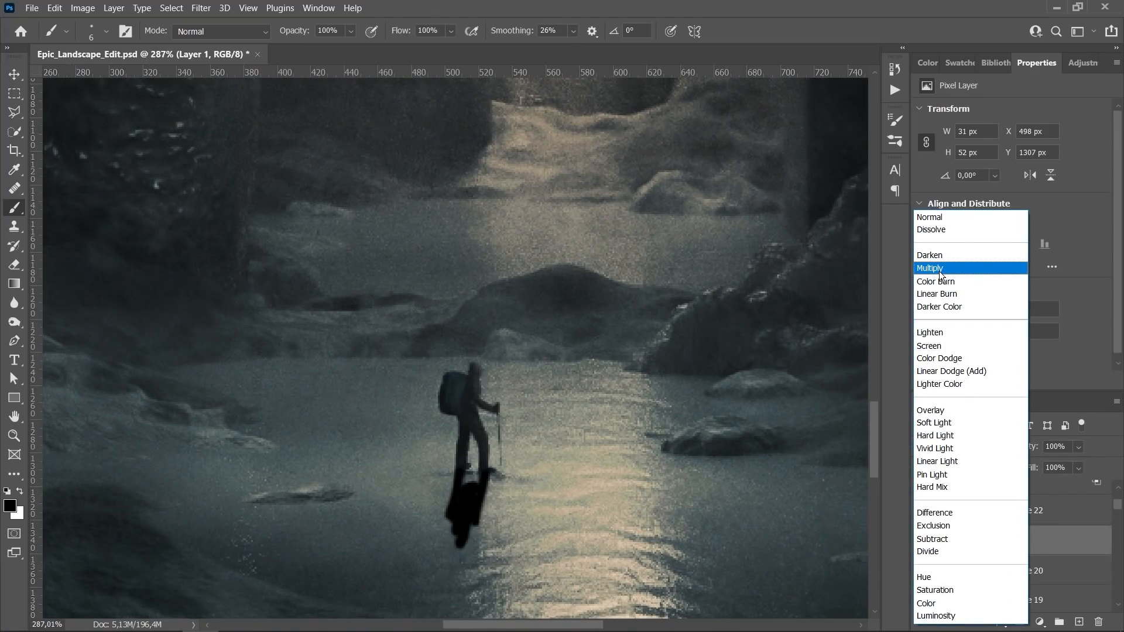
left_click(938, 272)
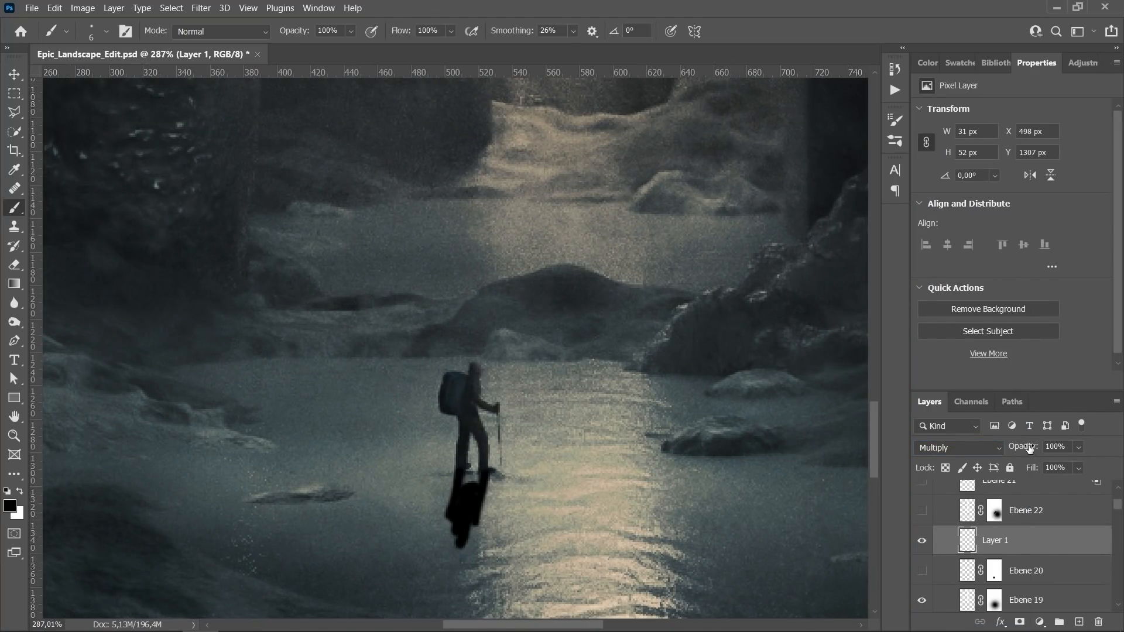
left_click_drag(1029, 448, 1013, 450)
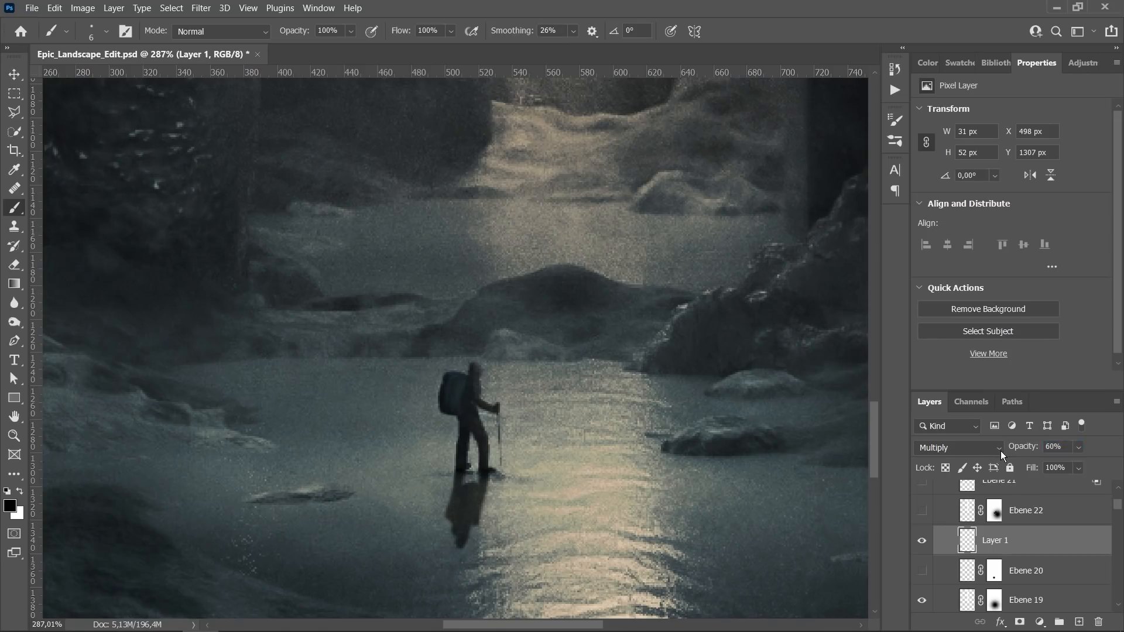
Step: Add a mask to the shadow layer and fade the shadow's lower end with a soft black 112 px brush
left_click(1019, 621)
right_click_drag(455, 388, 572, 384, "alt")
right_click_drag(567, 349, 542, 46, "alt")
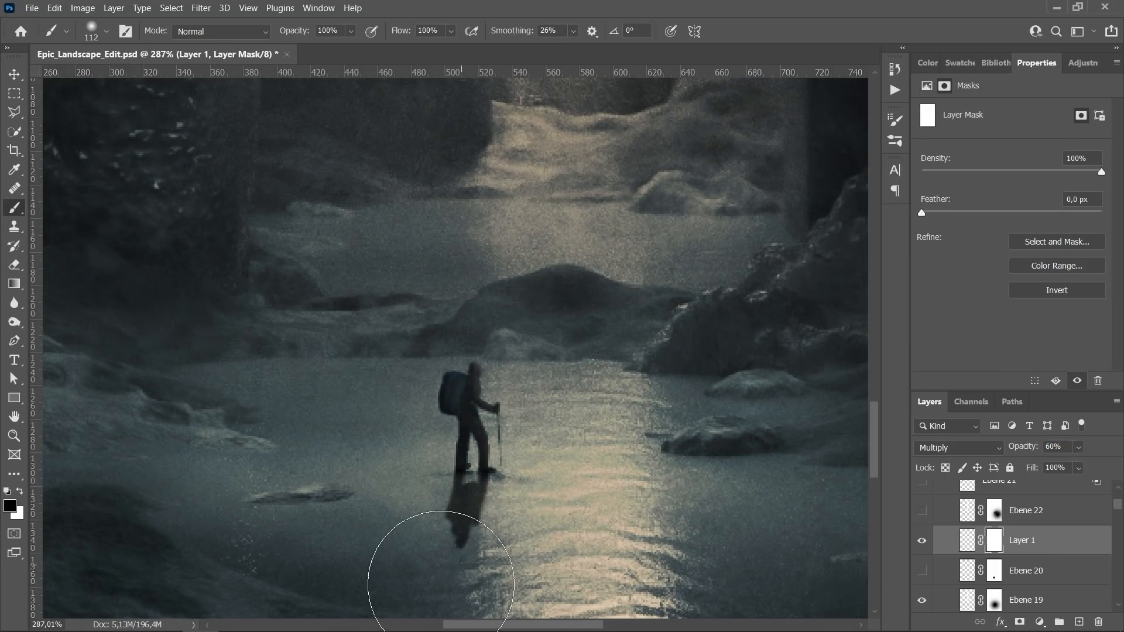
mouse_move(441, 584)
left_mouse_down()
mouse_move(452, 580)
mouse_move(419, 577)
left_mouse_up()
scroll(585, 436, "down", 5, "alt")
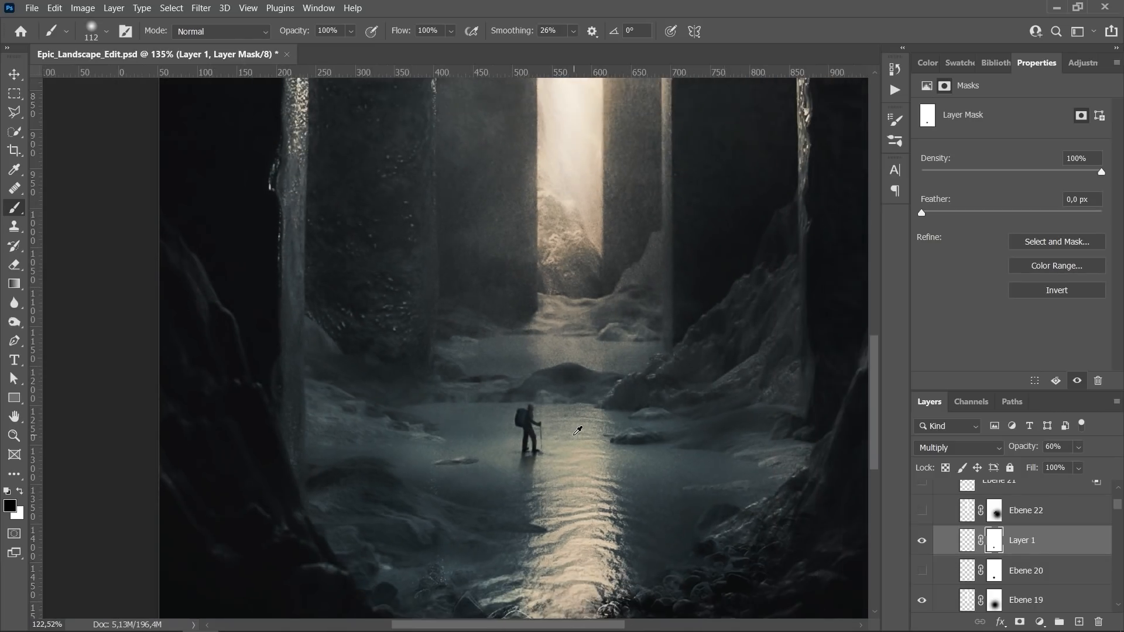
scroll(585, 436, "down", 1, "alt")
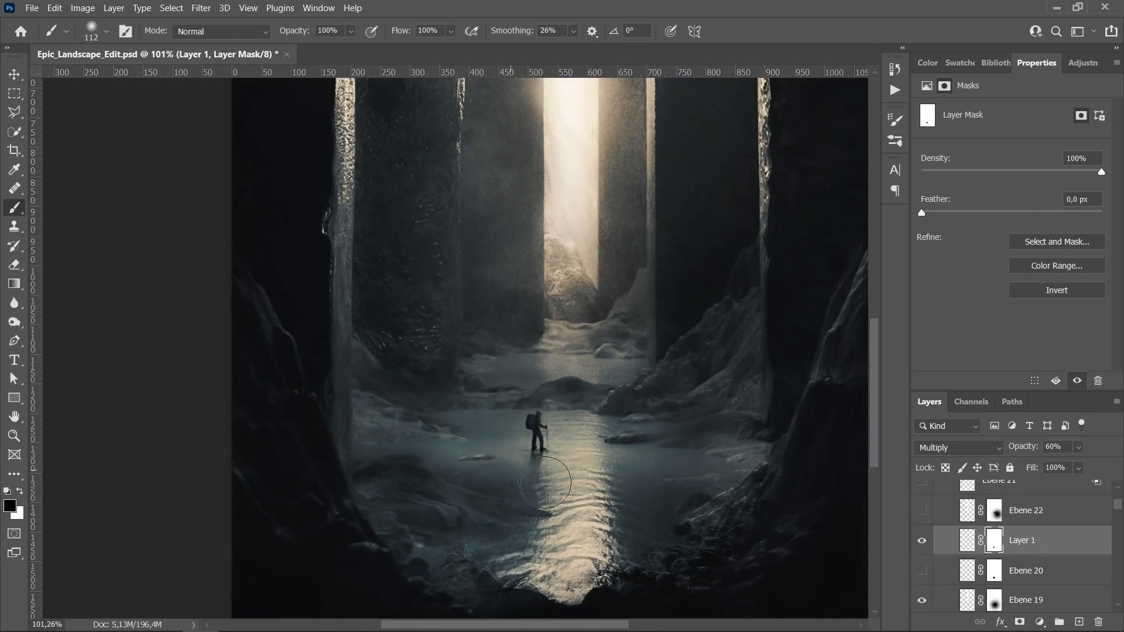
Step: Show the original Ebene 20 shadow layer and delete the demonstration Layer 1
left_click(921, 541)
left_click(923, 571)
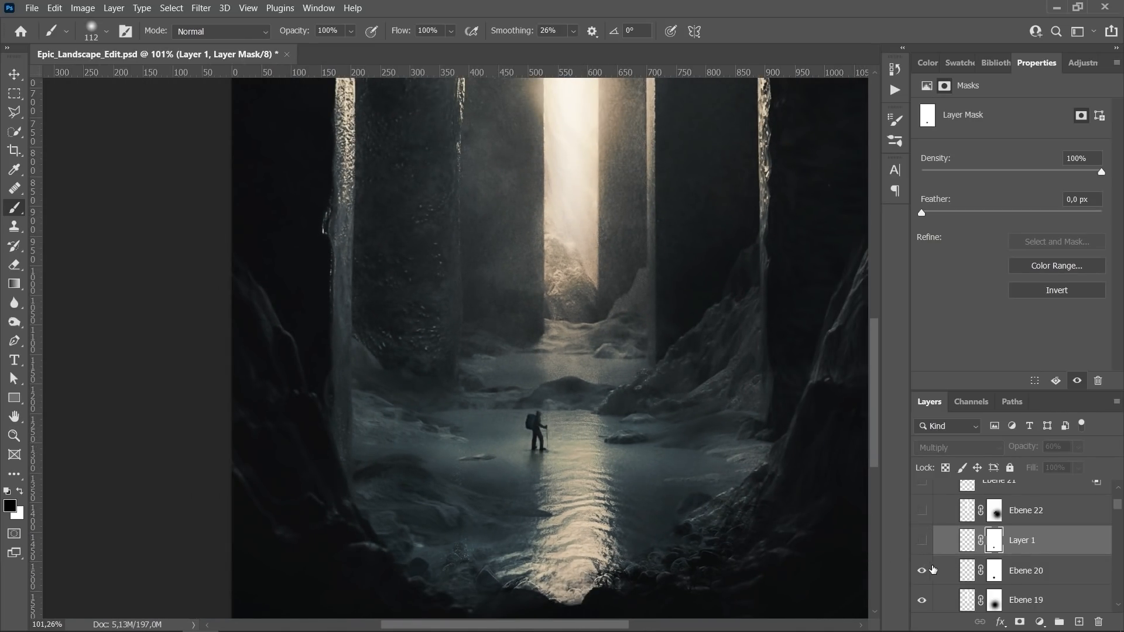
left_click(1037, 550)
key("Delete")
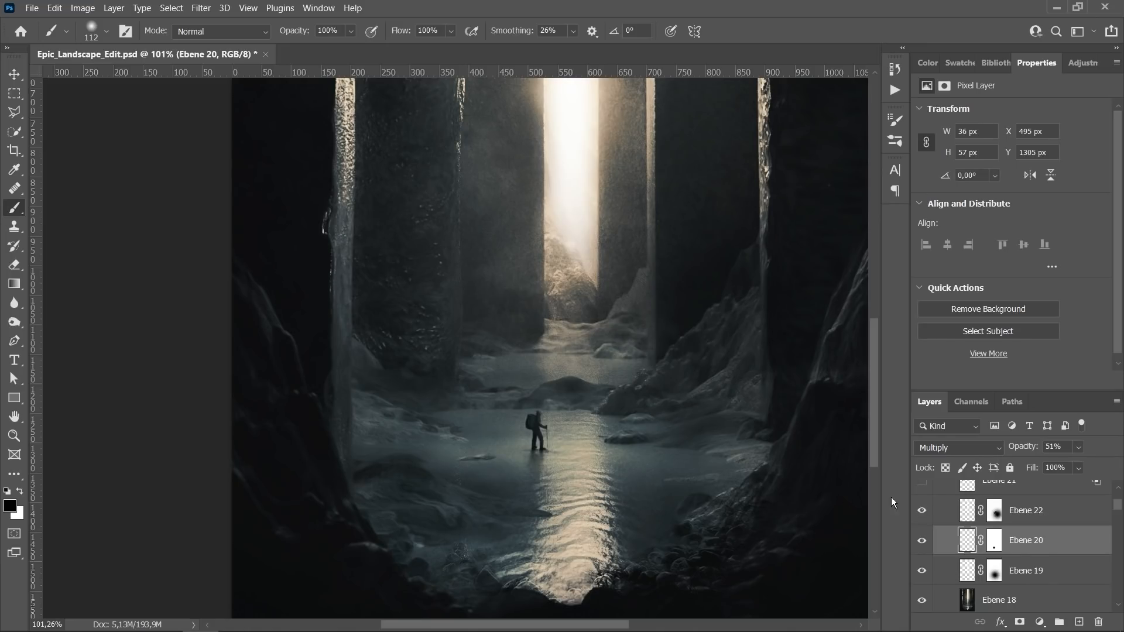
Step: Toggle the Ebene 22 layer to check its effect and look through the layer groups above it
scroll(518, 450, "down", 3, "alt")
scroll(615, 288, "up", 2)
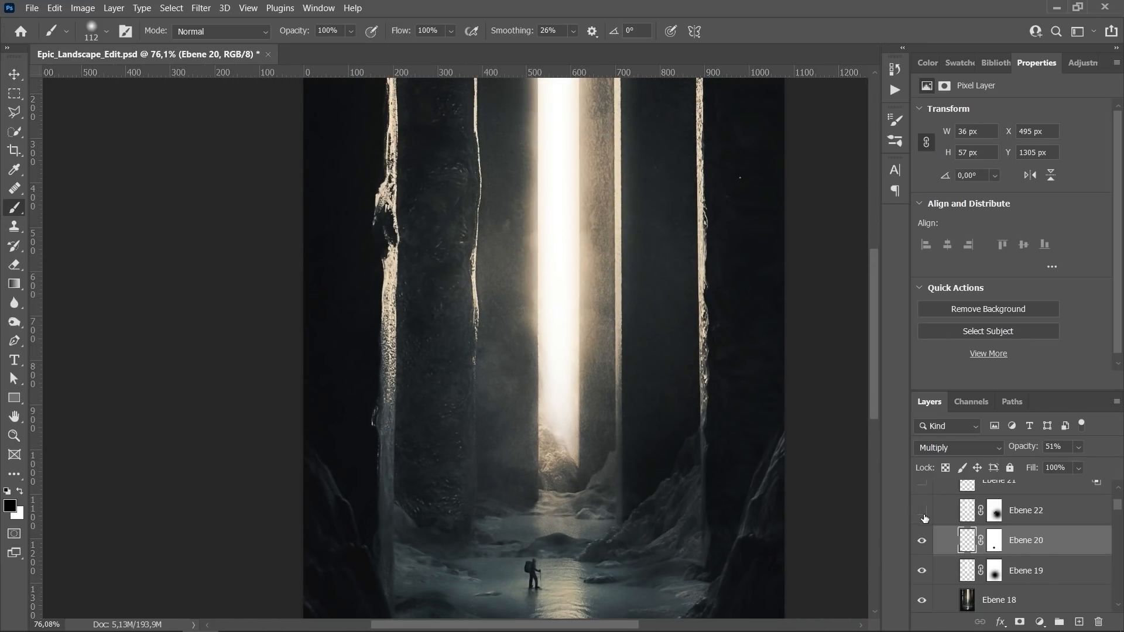
left_click(925, 519)
scroll(925, 519, "up", 1)
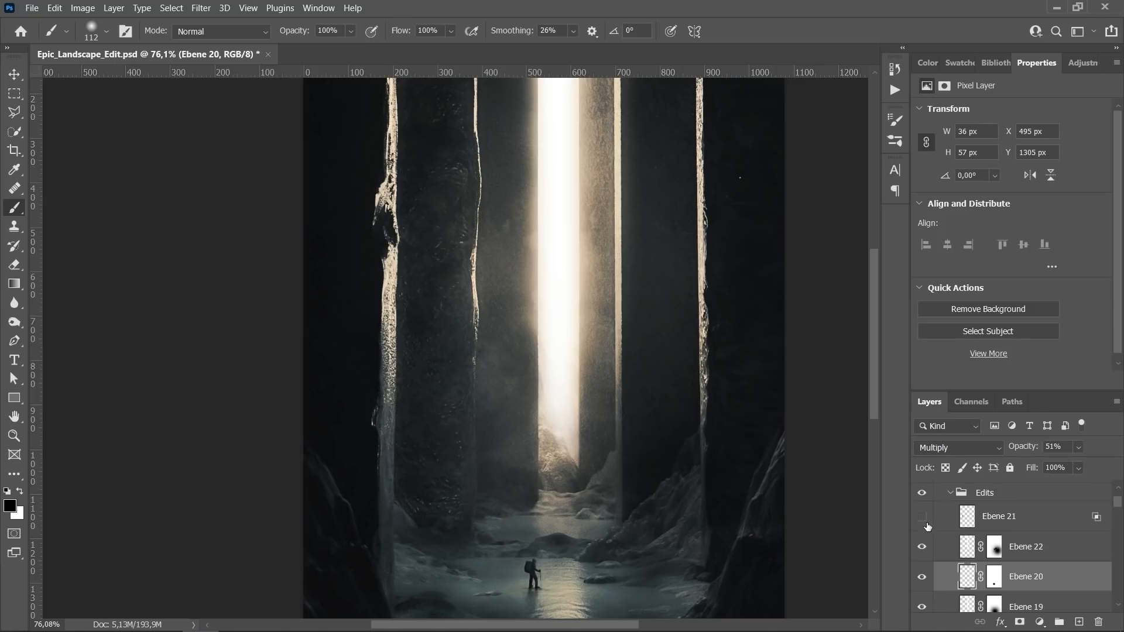
scroll(930, 536, "up", 1)
left_click(949, 526)
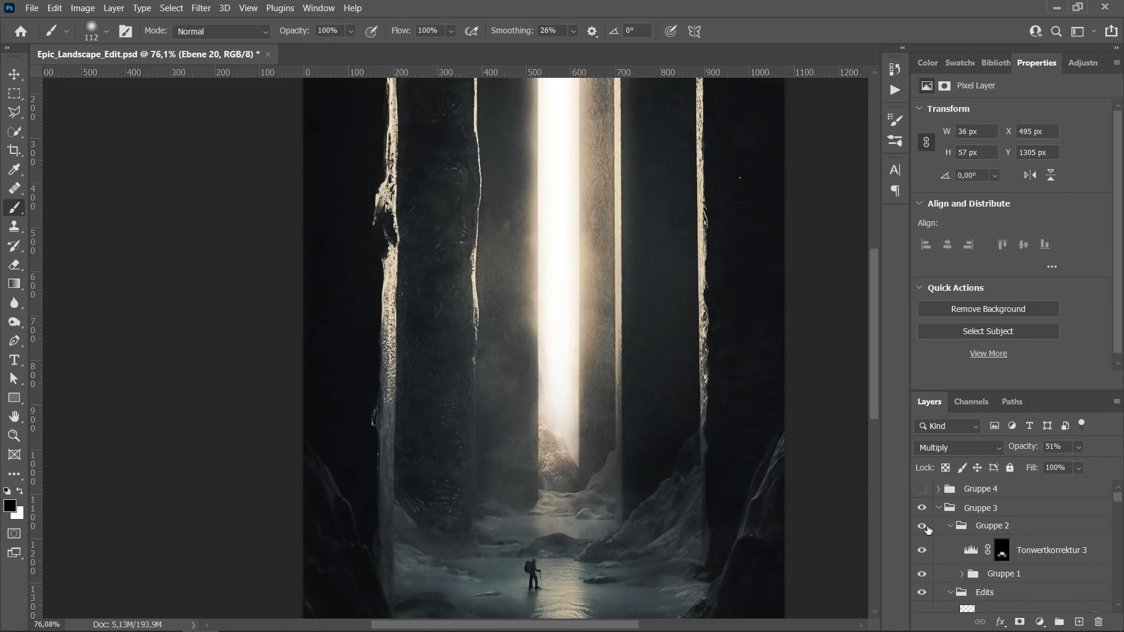
scroll(642, 532, "down", 1, "alt")
scroll(595, 506, "down", 1)
scroll(873, 530, "right", 2)
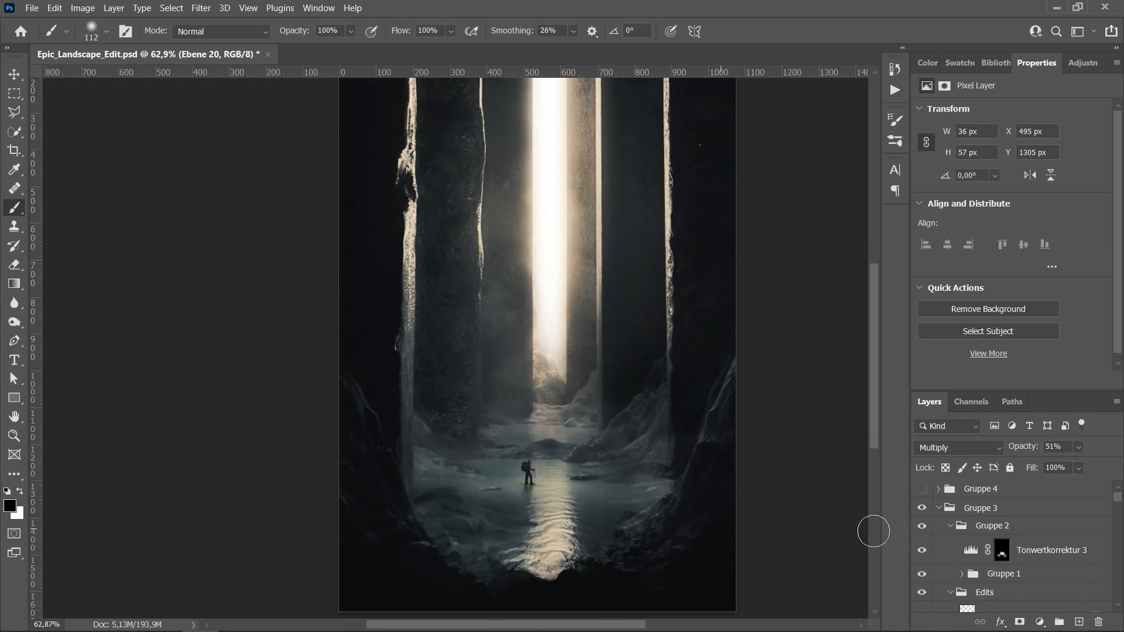
Step: Compare the image with and without Gruppe 3, and hide Gruppe 2
left_click(920, 508)
left_click(921, 508)
left_click(922, 526)
left_click(922, 527)
left_click(922, 527)
left_click(922, 527)
left_click(922, 527)
Step: Add a Levels adjustment layer with the output black level raised to 86 and place it above Gruppe 3
left_click(1007, 525)
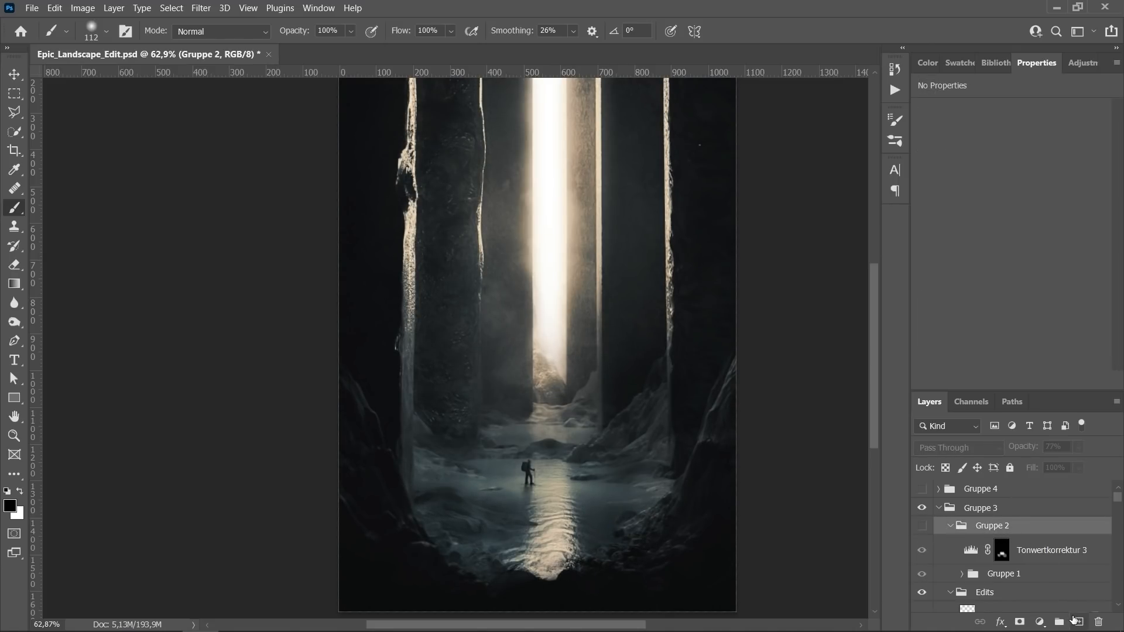
left_click(1077, 63)
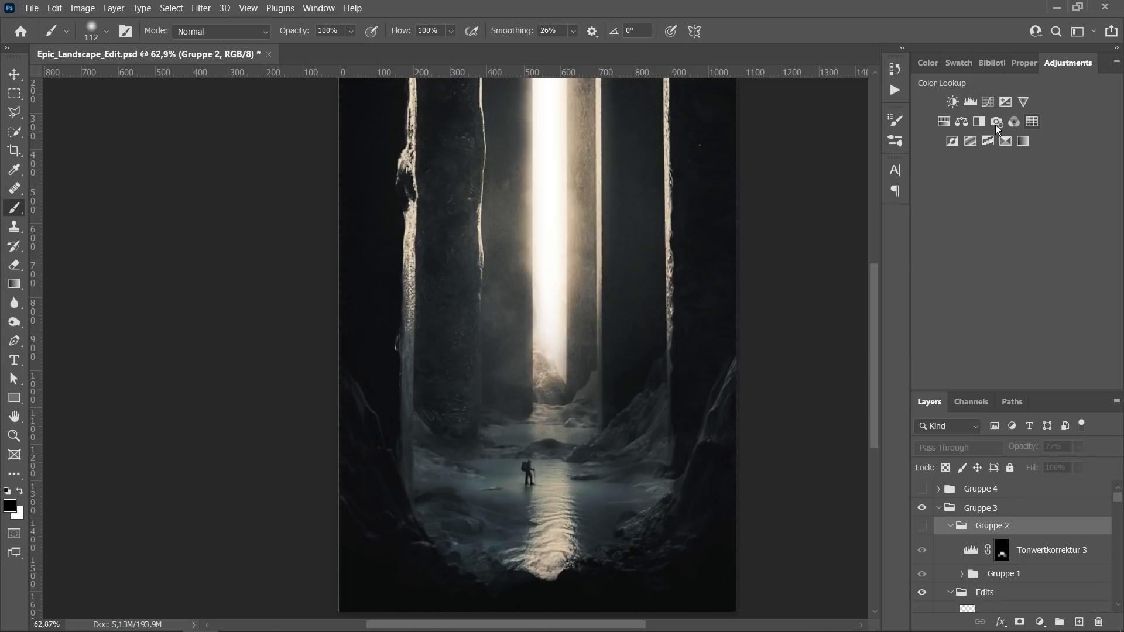
left_click(970, 100)
scroll(557, 425, "down", 1)
scroll(556, 420, "right", 1)
scroll(567, 404, "up", 1, "alt")
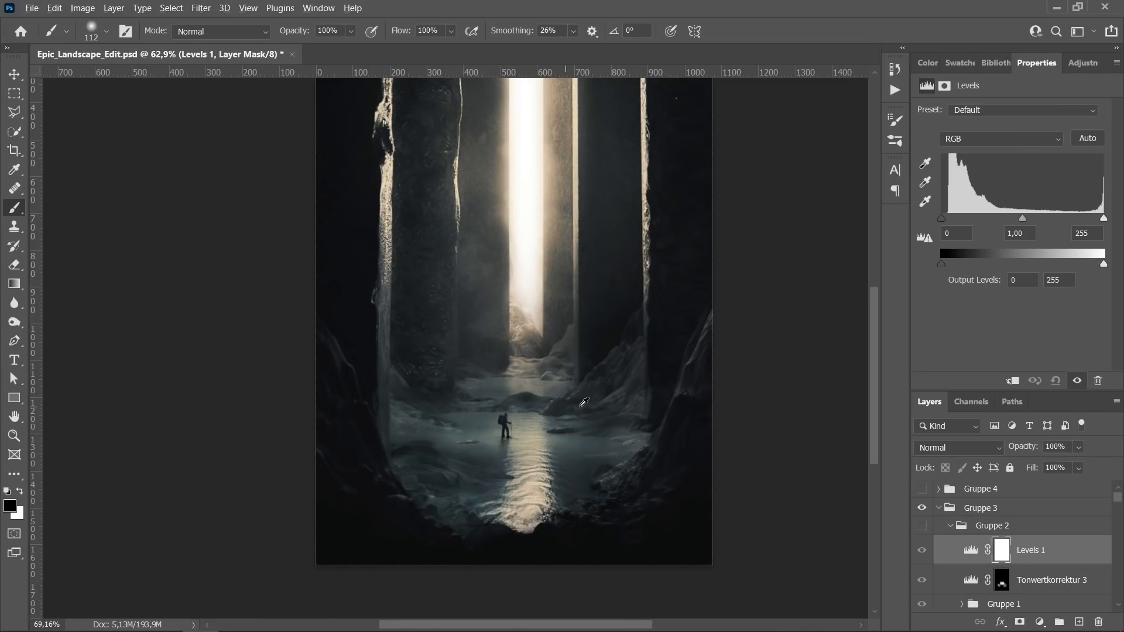
left_click_drag(941, 262, 965, 262)
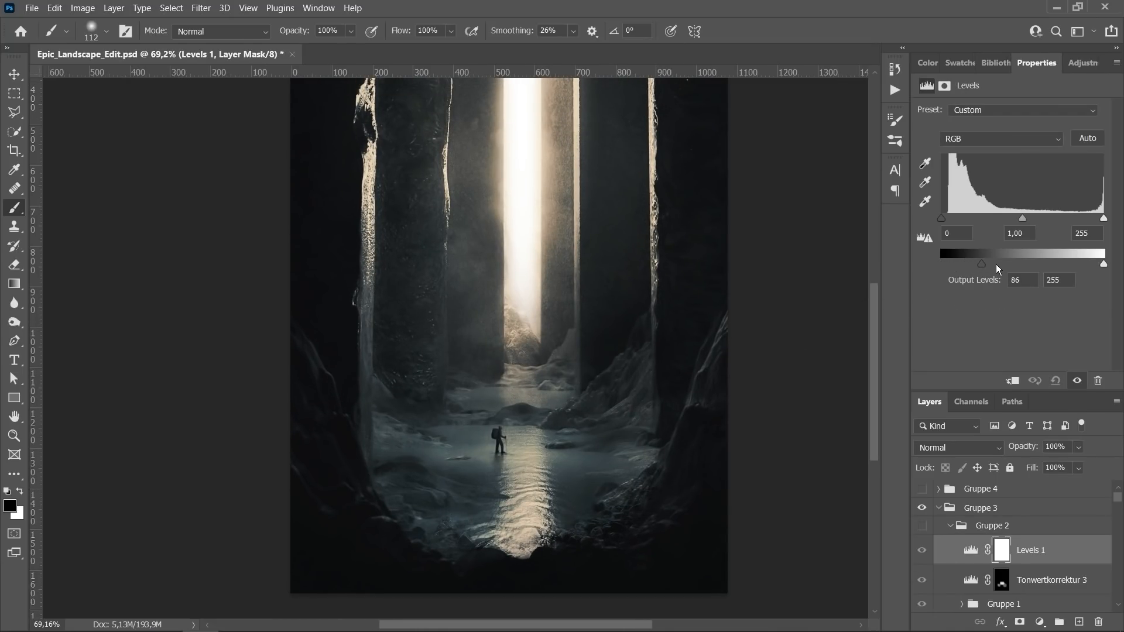
left_click_drag(1032, 555, 1033, 494)
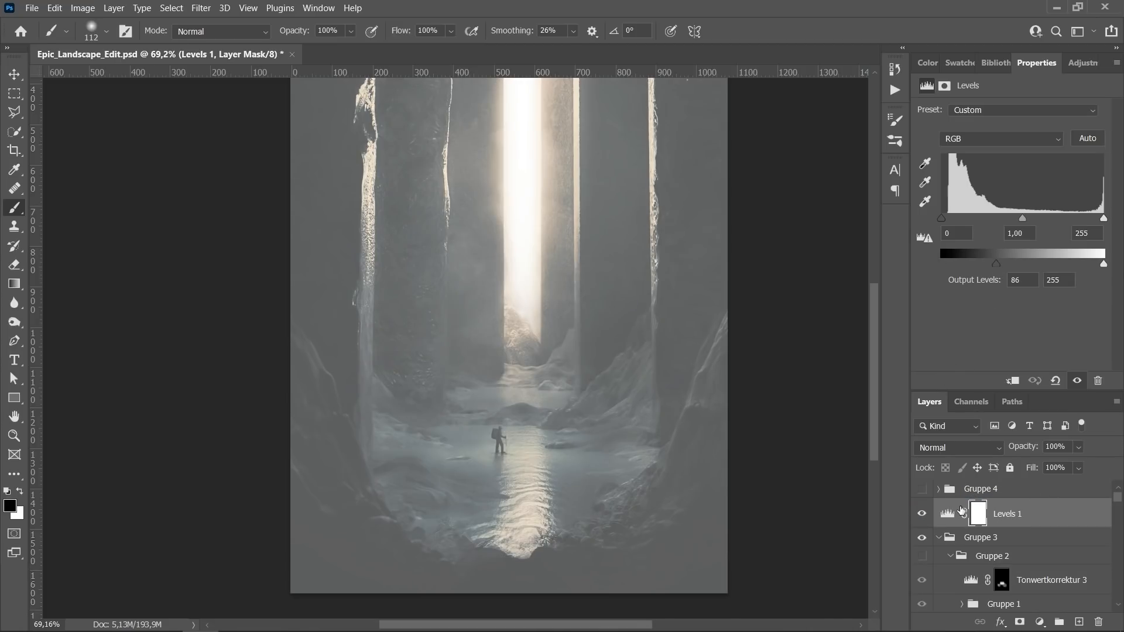
Step: Set the Levels 1 output levels to 53 for black and 170 for white
left_click(943, 518)
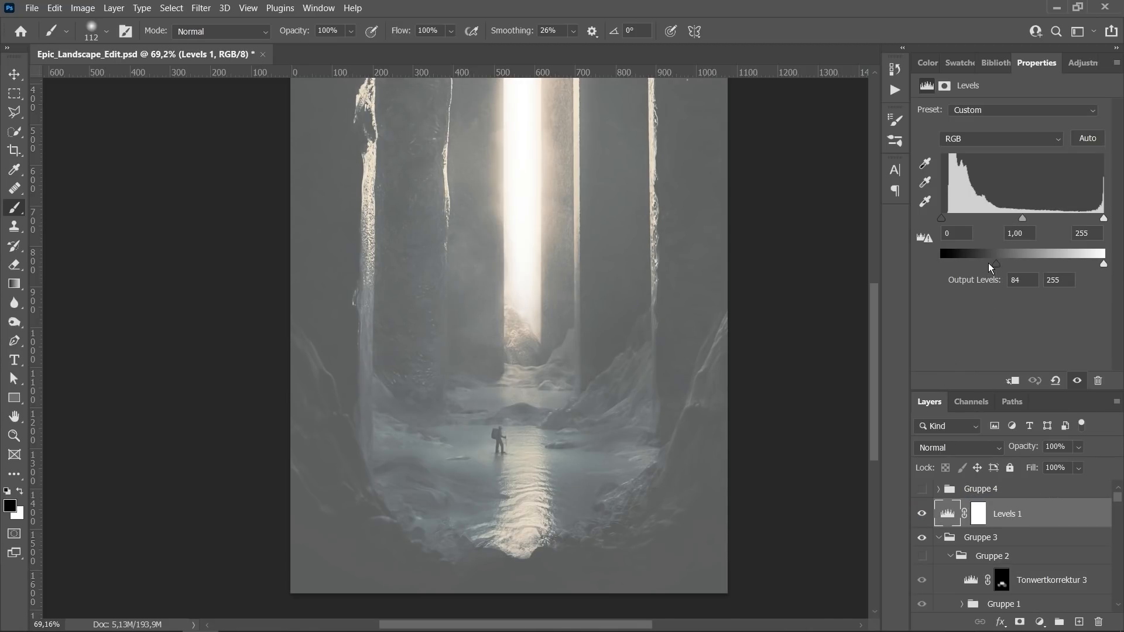
left_click_drag(988, 262, 974, 261)
left_click_drag(1104, 264, 1062, 259)
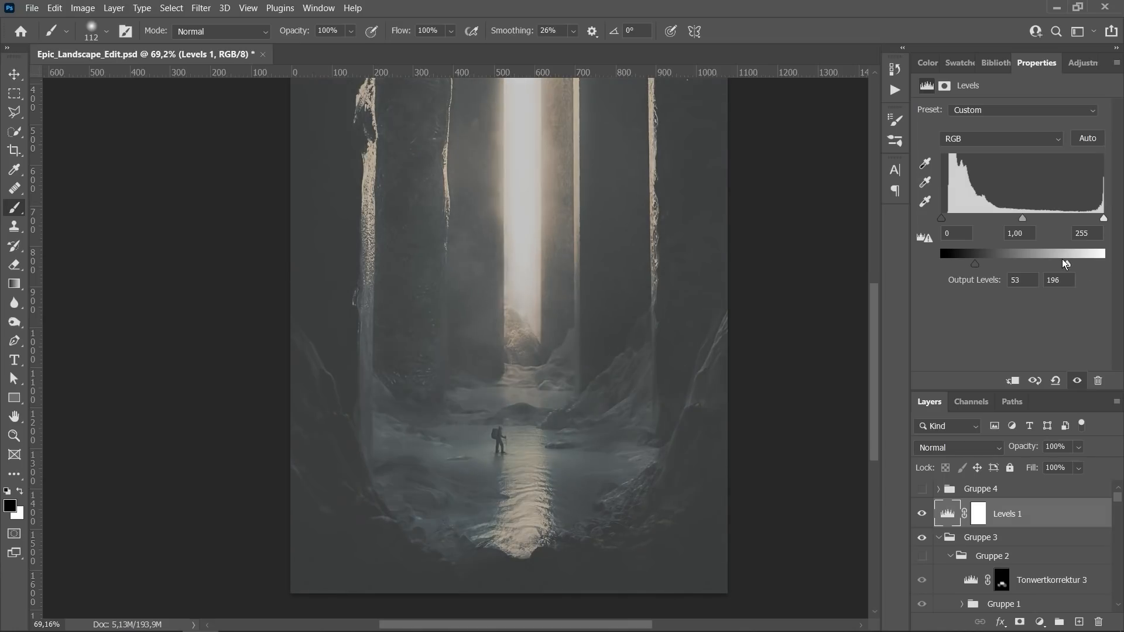
Step: Invert the Levels 1 mask and paint haze over the distant water behind the hiker with a soft white 144 px brush
left_click(978, 515)
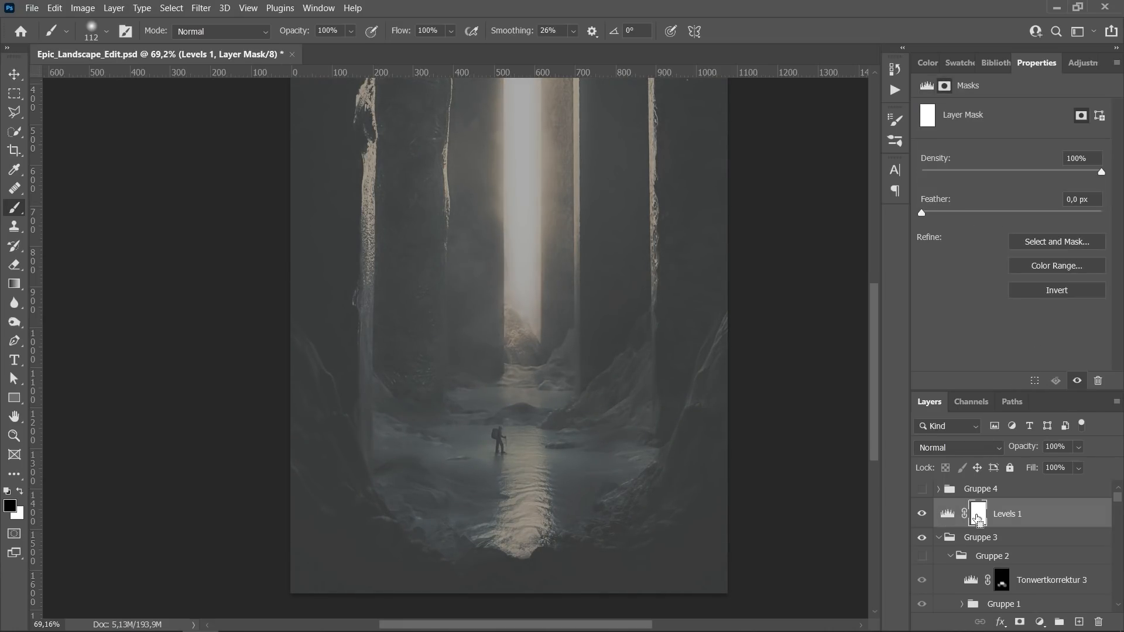
key("ctrl+i")
scroll(482, 404, "up", 2, "alt")
right_click_drag(495, 410, 500, 411, "alt")
key("x")
mouse_move(477, 381)
left_mouse_down()
mouse_move(442, 358)
mouse_move(581, 371)
mouse_move(437, 387)
left_mouse_up()
Step: Set the brush opacity to 57% and extend the white mask painting across the rocks and water around the hiker
left_click_drag(295, 36, 262, 35)
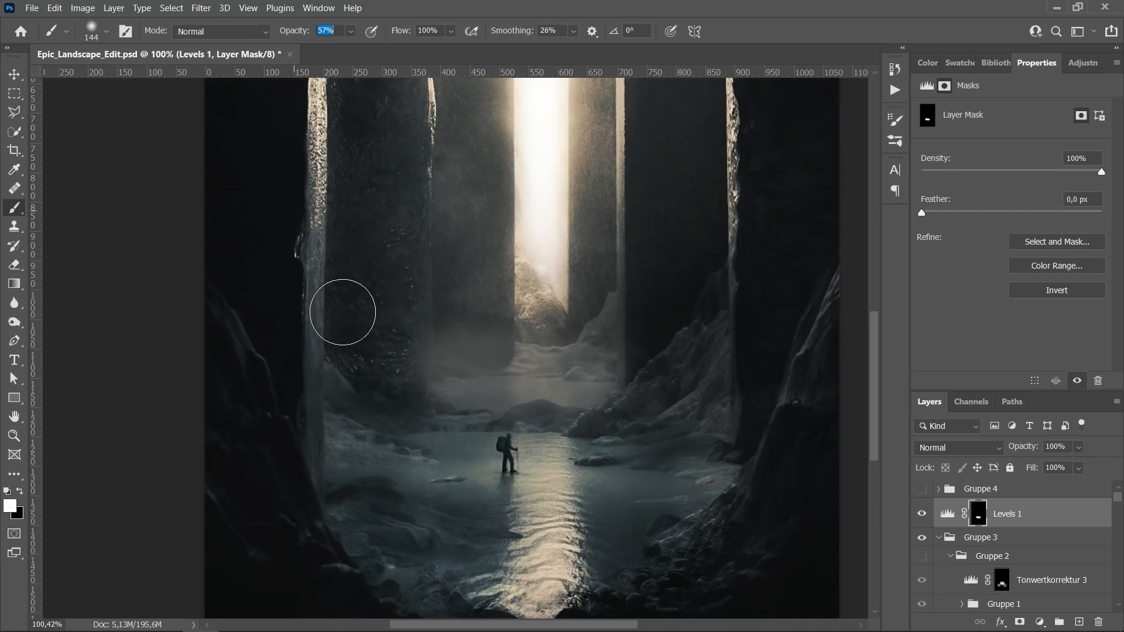
mouse_move(343, 312)
left_mouse_down()
mouse_move(384, 434)
mouse_move(445, 421)
mouse_move(693, 434)
mouse_move(602, 456)
left_mouse_up()
scroll(469, 400, "down", 2, "alt")
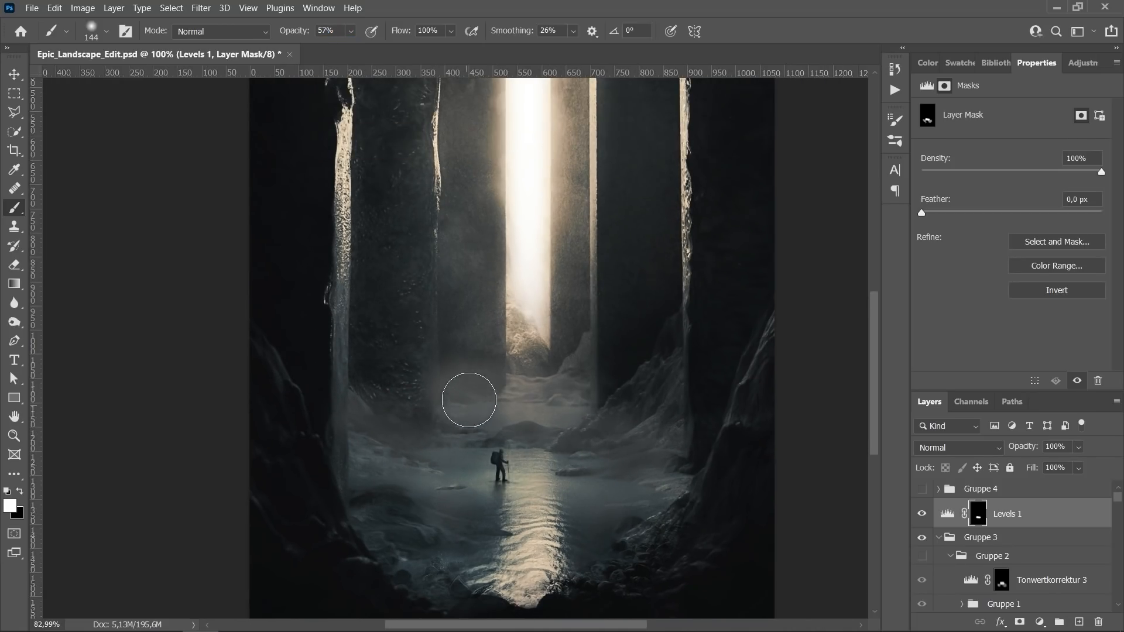
scroll(465, 395, "down", 2, "alt")
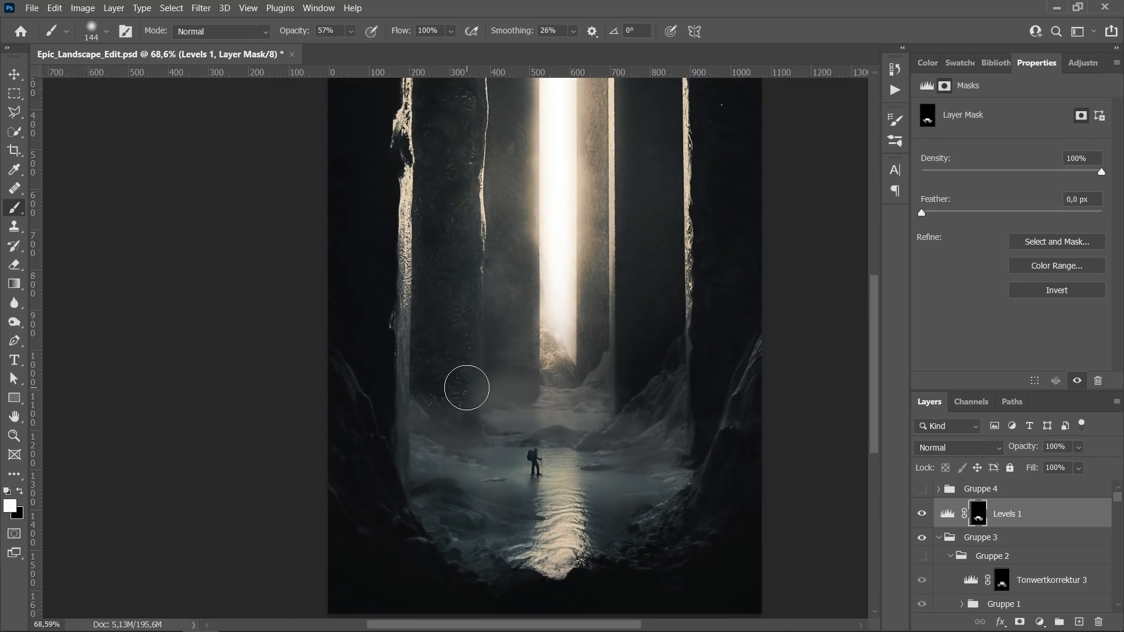
Step: Reduce the haze near the base of the left inner pillar on the Levels 1 mask with a black 88 px brush
right_click_drag(466, 388, 456, 390, "alt")
scroll(457, 390, "up", 4, "alt")
key("x")
left_click_drag(487, 423, 479, 402)
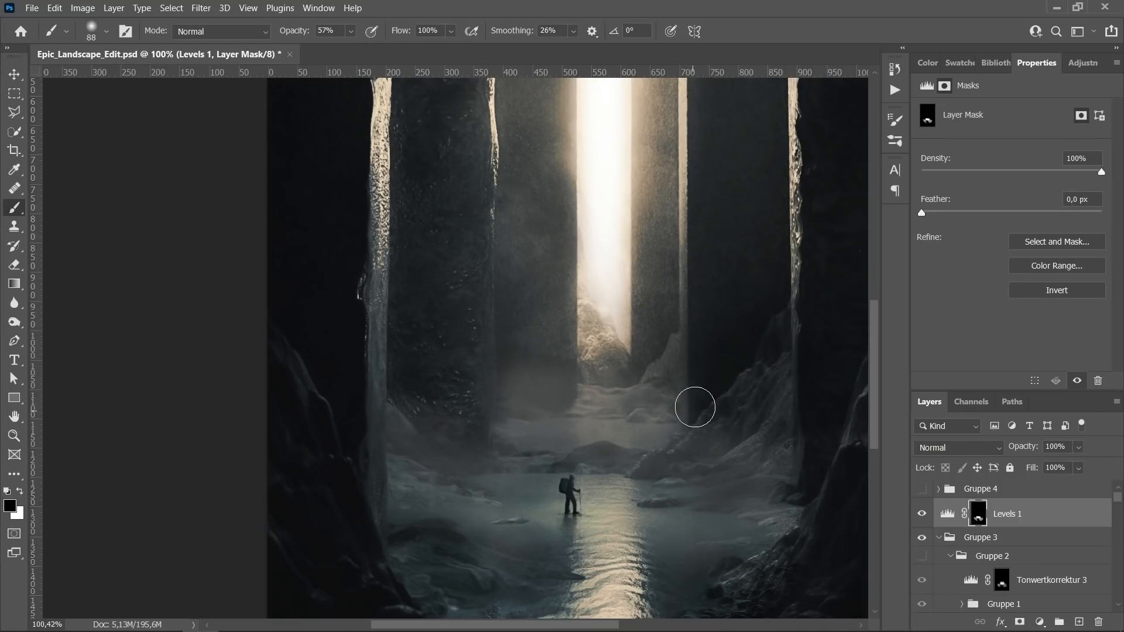
scroll(694, 407, "down", 3, "alt")
key("x")
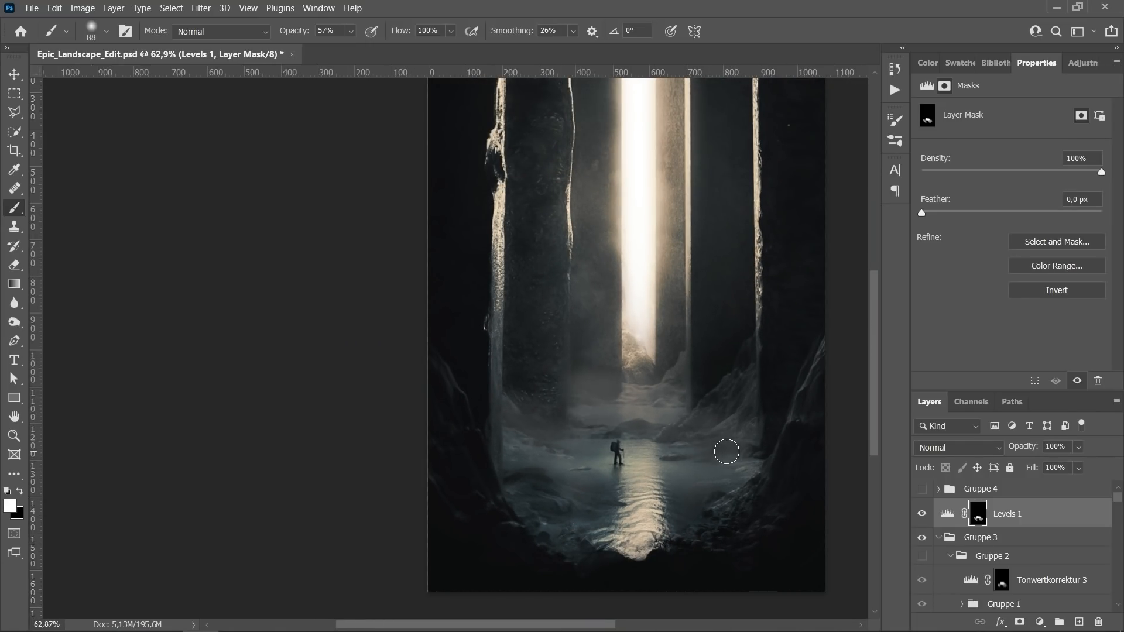
scroll(727, 452, "down", 1, "alt")
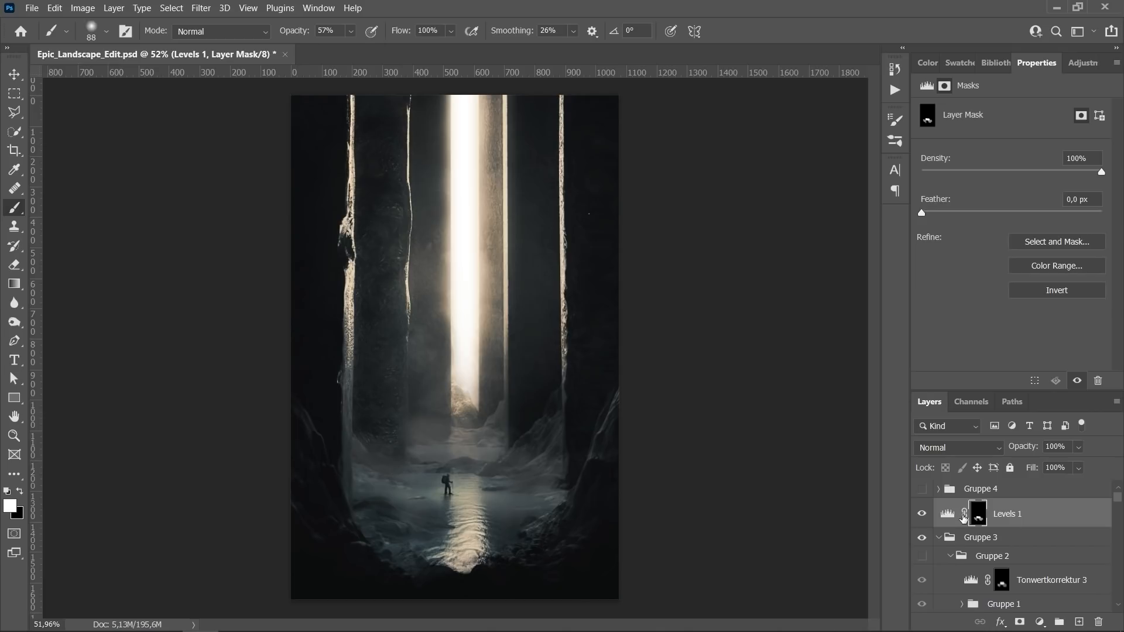
Step: Set the Levels 1 output levels to 33 and 192 and lower the layer's opacity to 52%
left_click(963, 516)
scroll(649, 454, "up", 2, "alt")
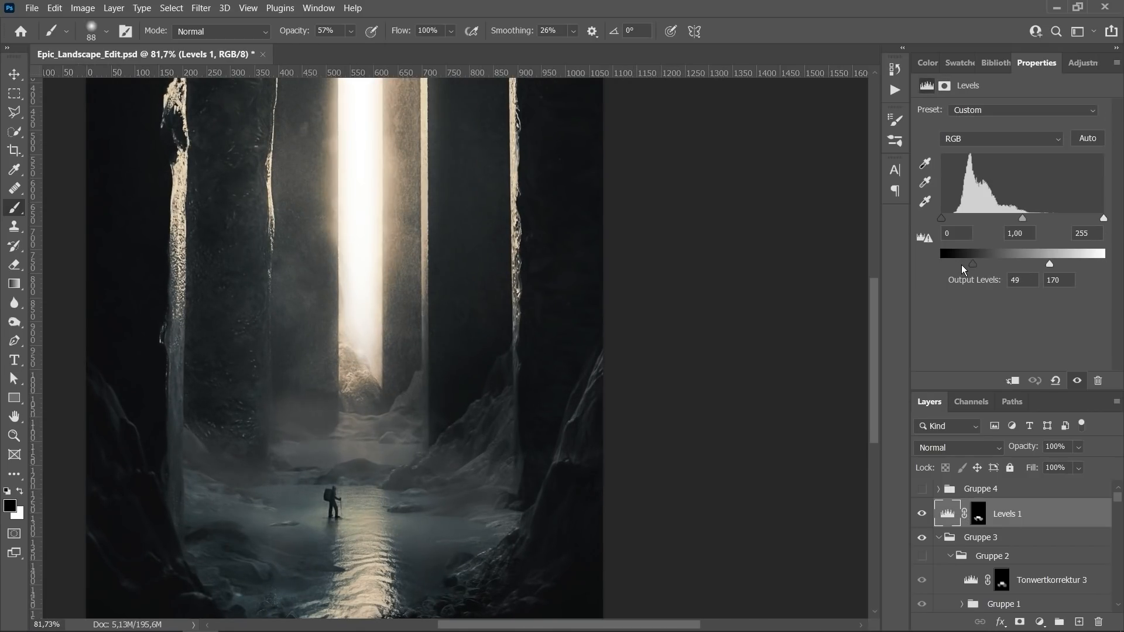
left_click_drag(961, 265, 962, 264)
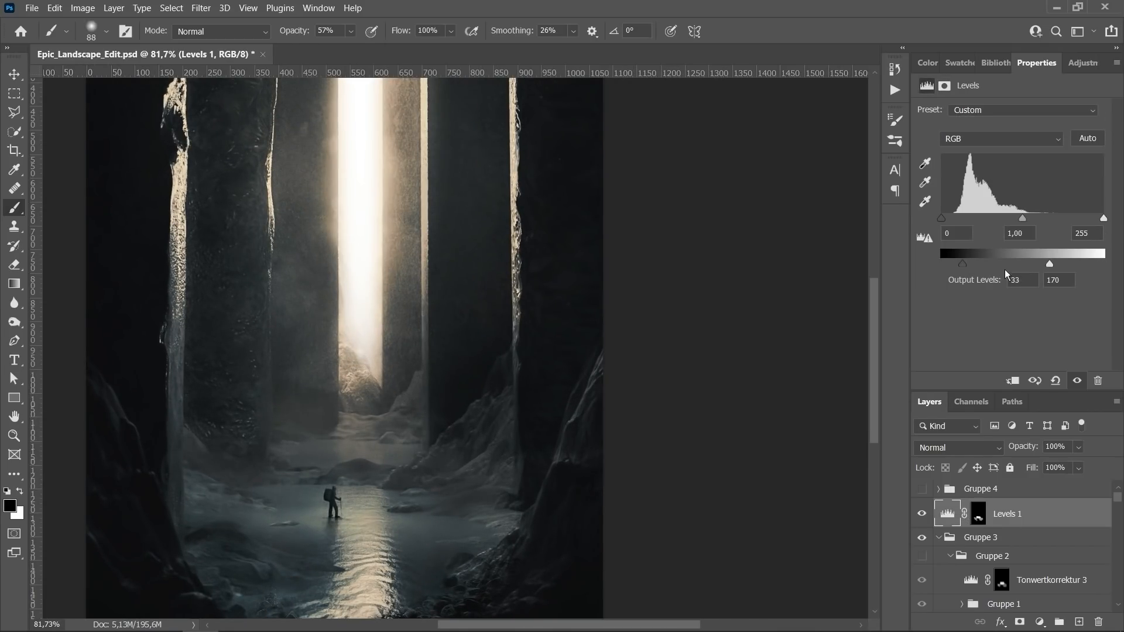
mouse_move(1050, 265)
left_mouse_down()
mouse_move(1075, 264)
mouse_move(1062, 263)
left_mouse_up()
left_click_drag(1027, 448, 1001, 450)
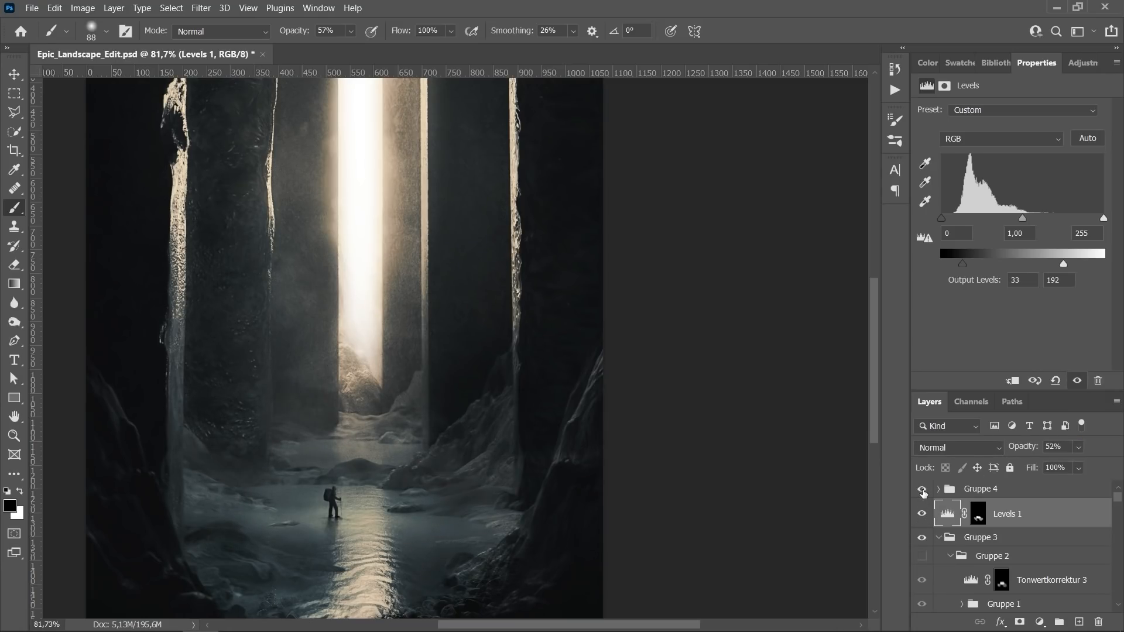
Step: Show and expand Gruppe 4, hide Ebene 24 and select the Camera Raw Kopie layer
left_click(923, 490)
left_click(922, 490)
scroll(364, 240, "up", 3)
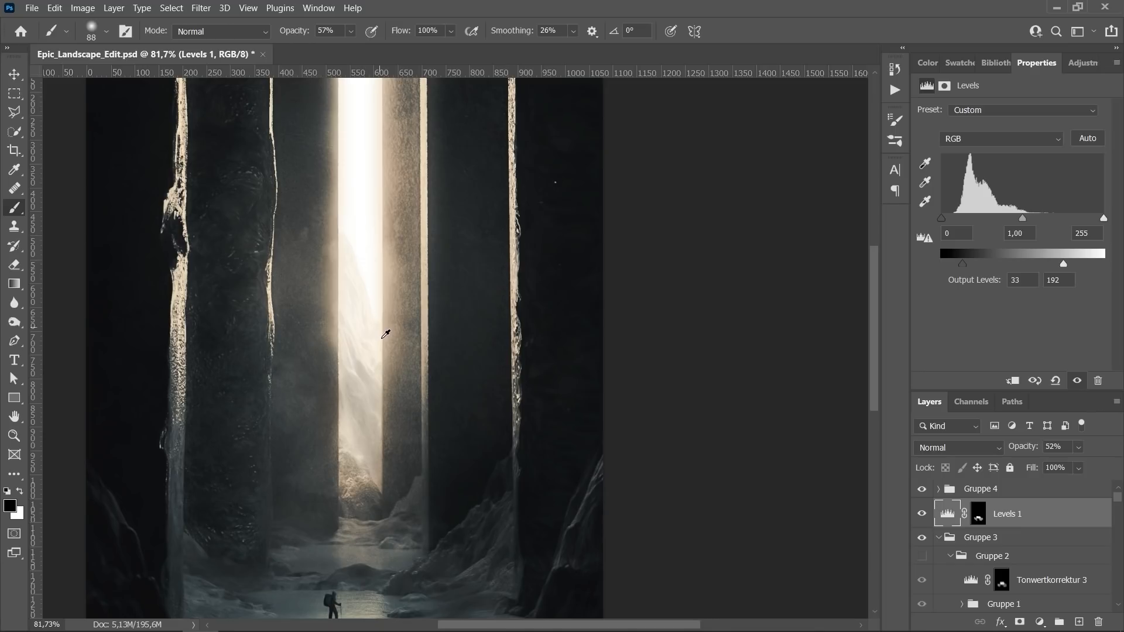
scroll(386, 334, "up", 2, "alt")
left_click(938, 491)
scroll(955, 522, "down", 2)
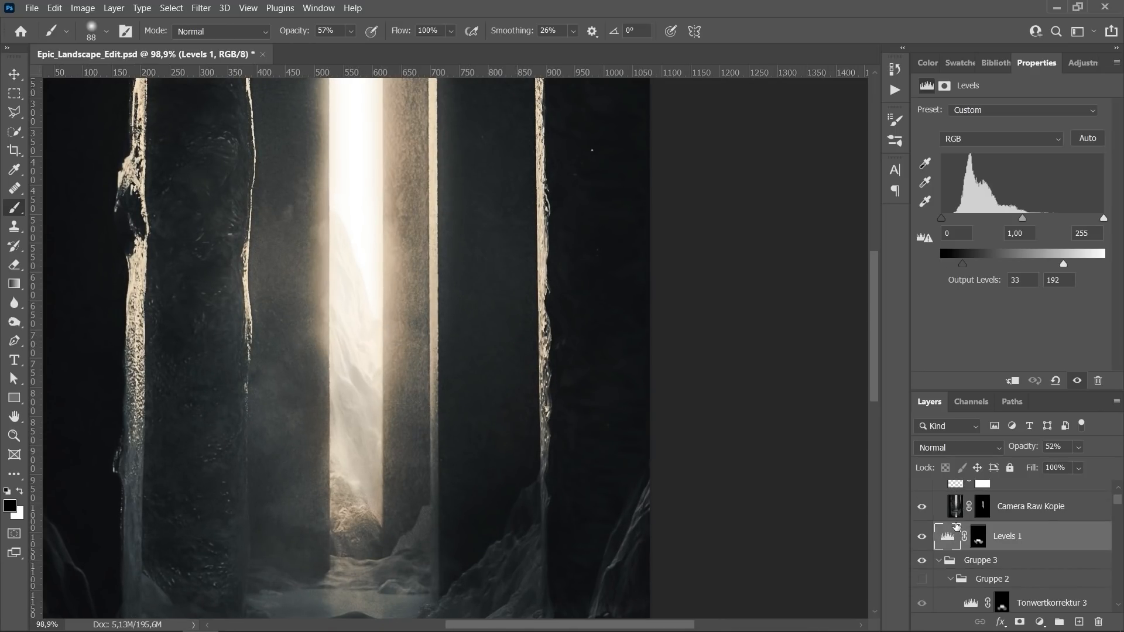
scroll(957, 526, "up", 1)
left_click(961, 531)
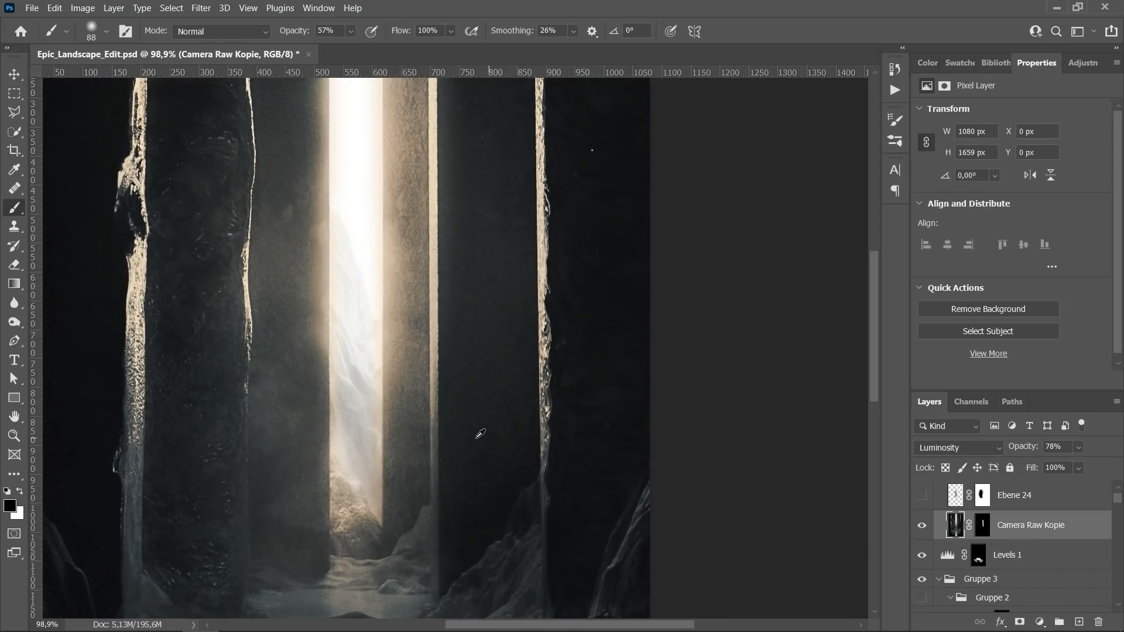
Step: View the Camera Raw Kopie layer in isolation, restore the other layers and keep its blend mode at Luminosity
scroll(480, 433, "down", 2, "alt")
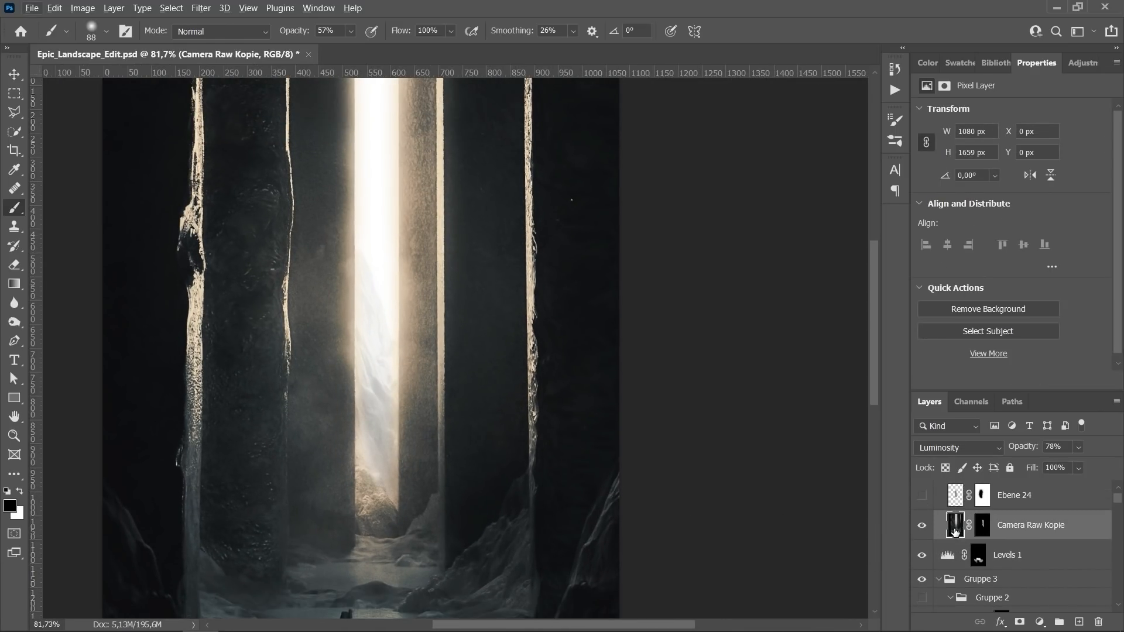
left_click(923, 527, "alt")
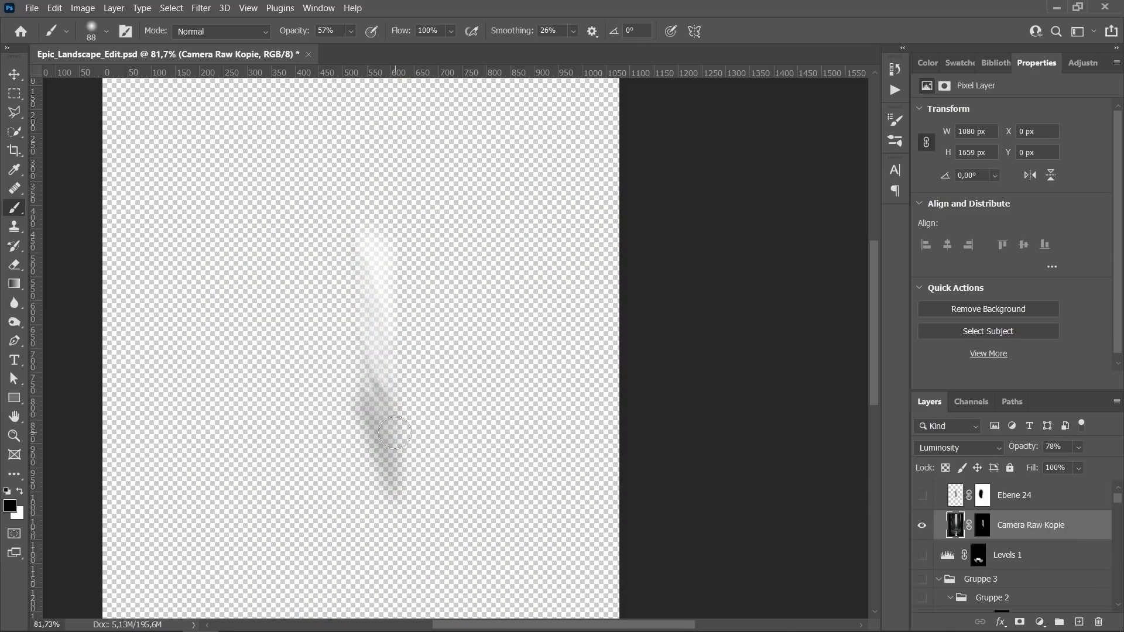
scroll(382, 412, "up", 5, "alt")
scroll(384, 391, "down", 4, "alt")
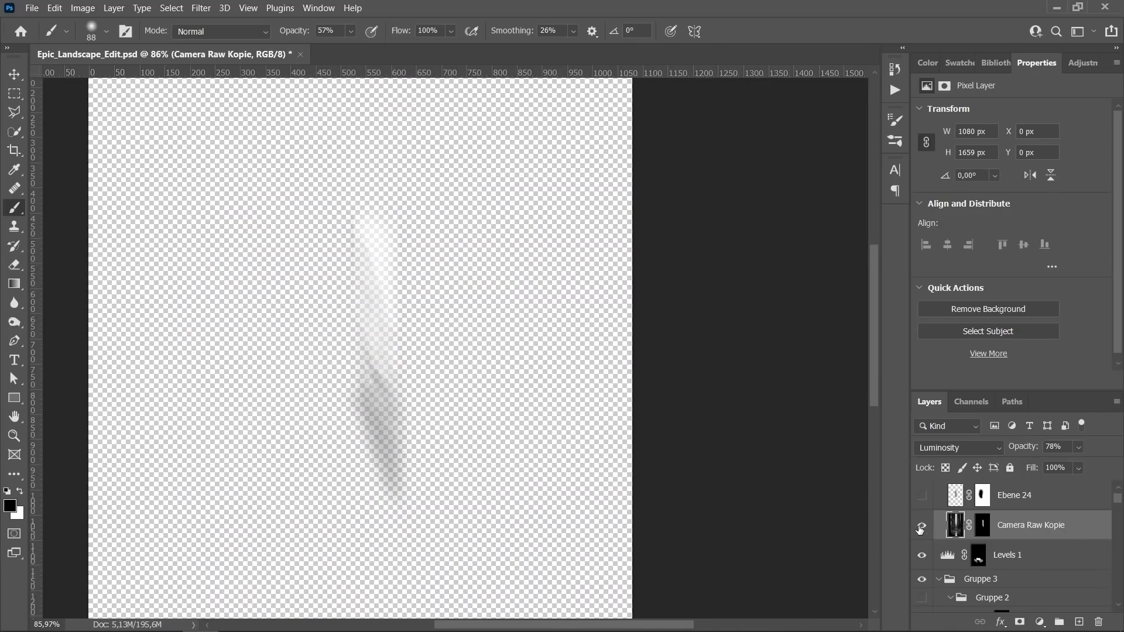
left_click(921, 527)
left_click(932, 445)
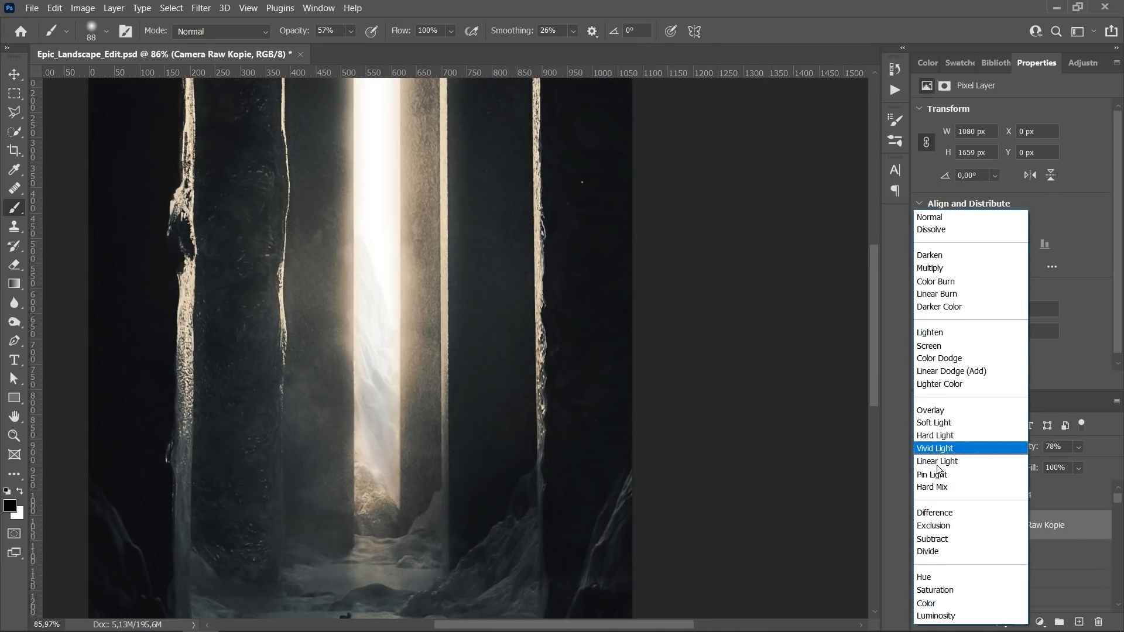
left_click(937, 619)
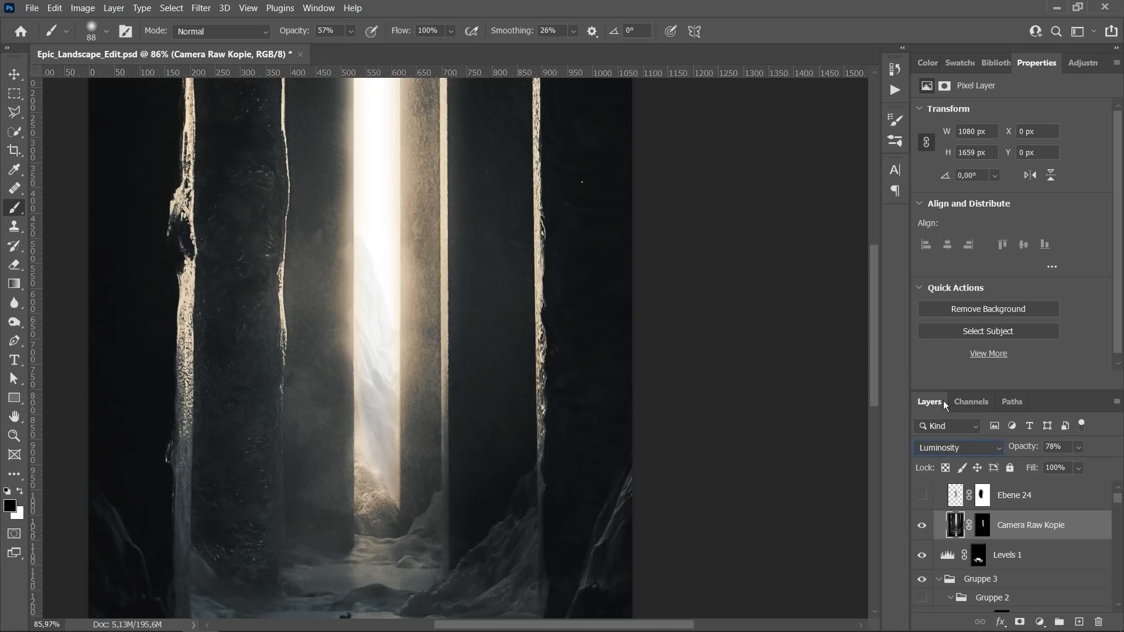
Step: Show the Ebene 24 layer, view it in isolation and keep its blend mode at Color
left_click(1023, 497)
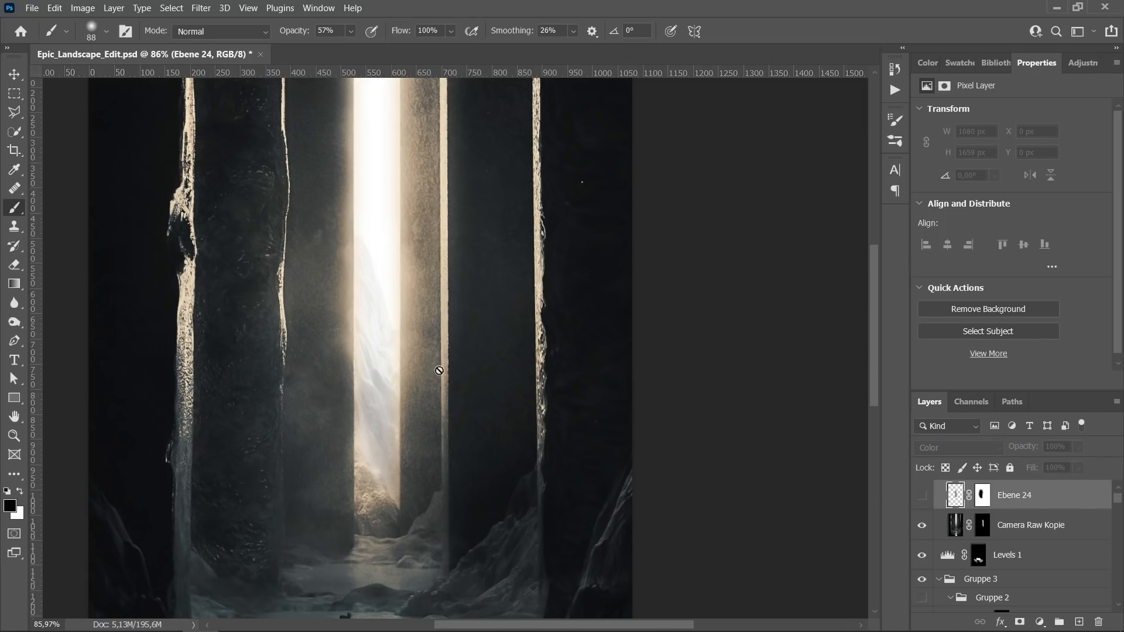
left_click(921, 498)
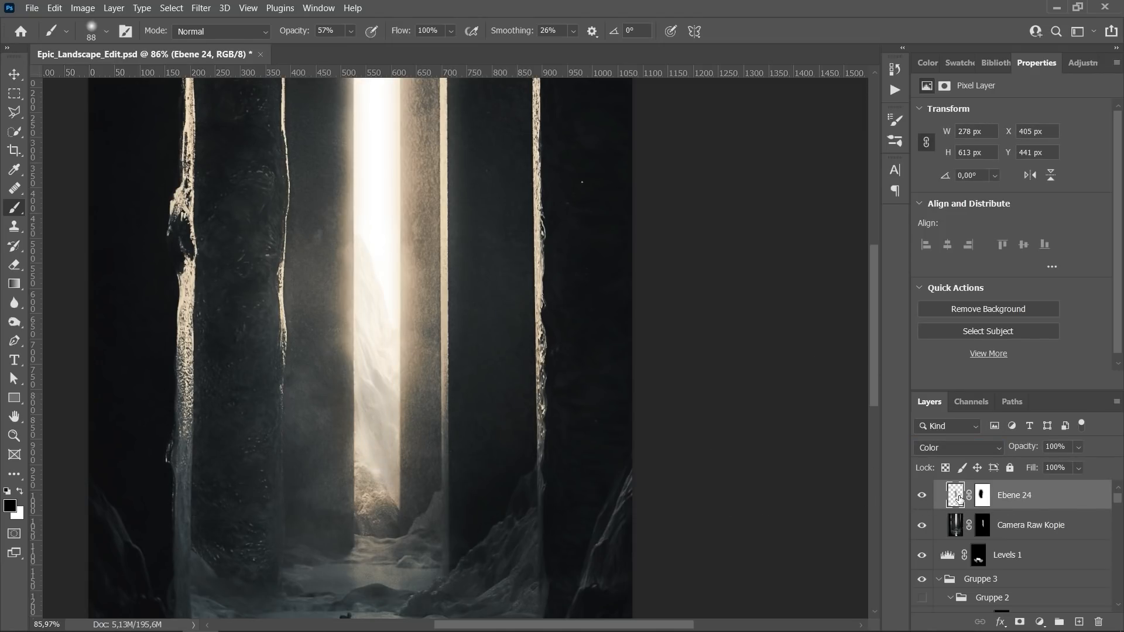
left_click(923, 498, "alt")
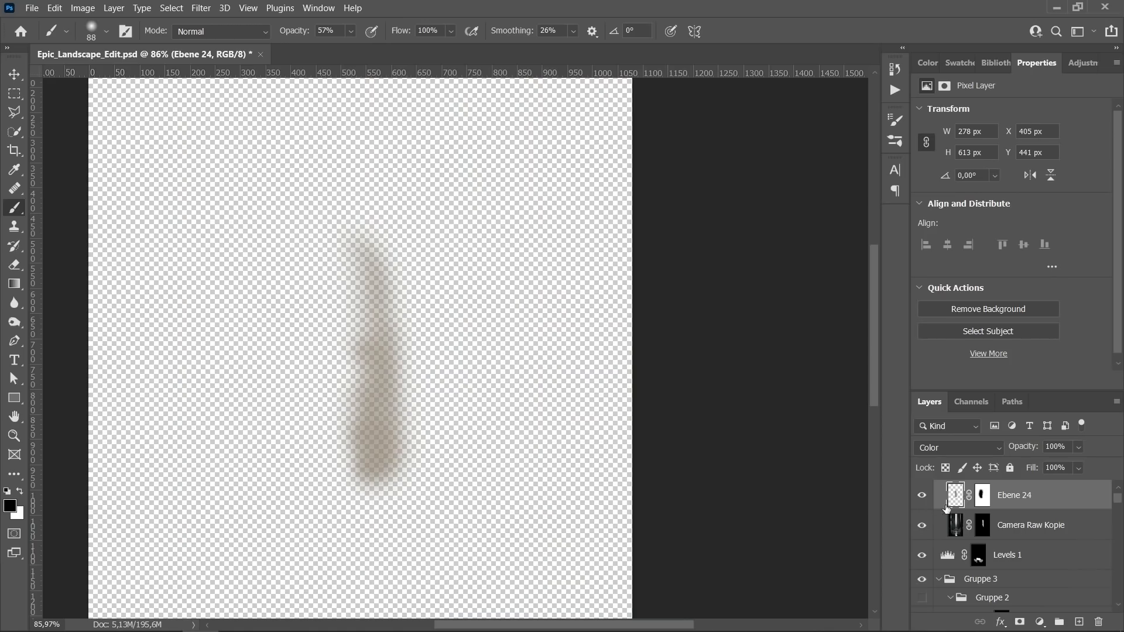
left_click(923, 497, "alt")
left_click(930, 447)
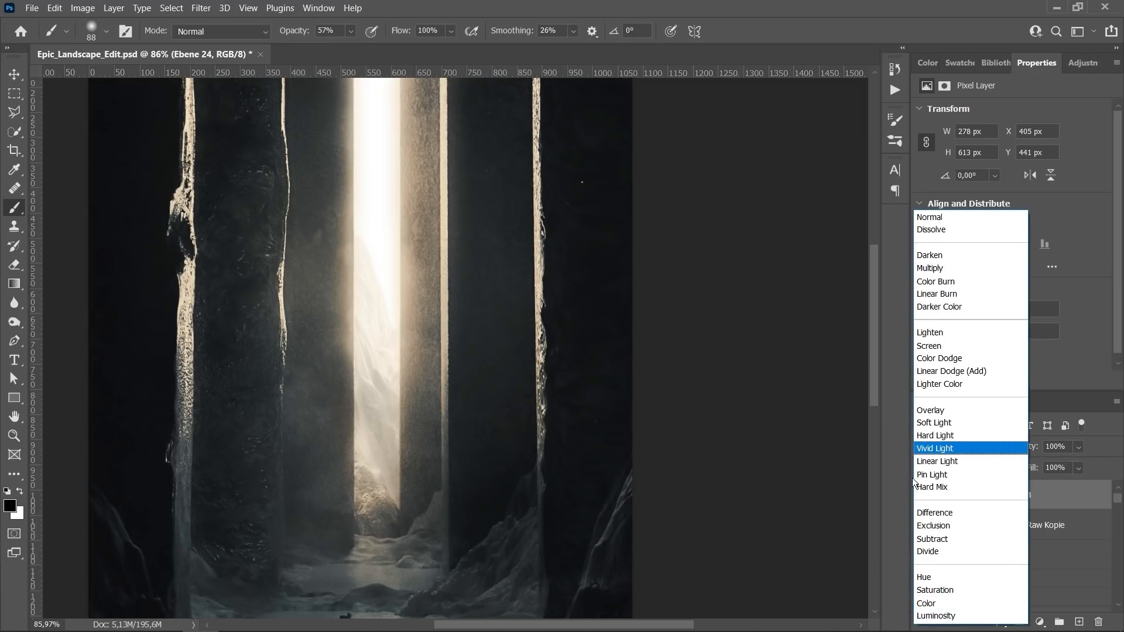
left_click(932, 605)
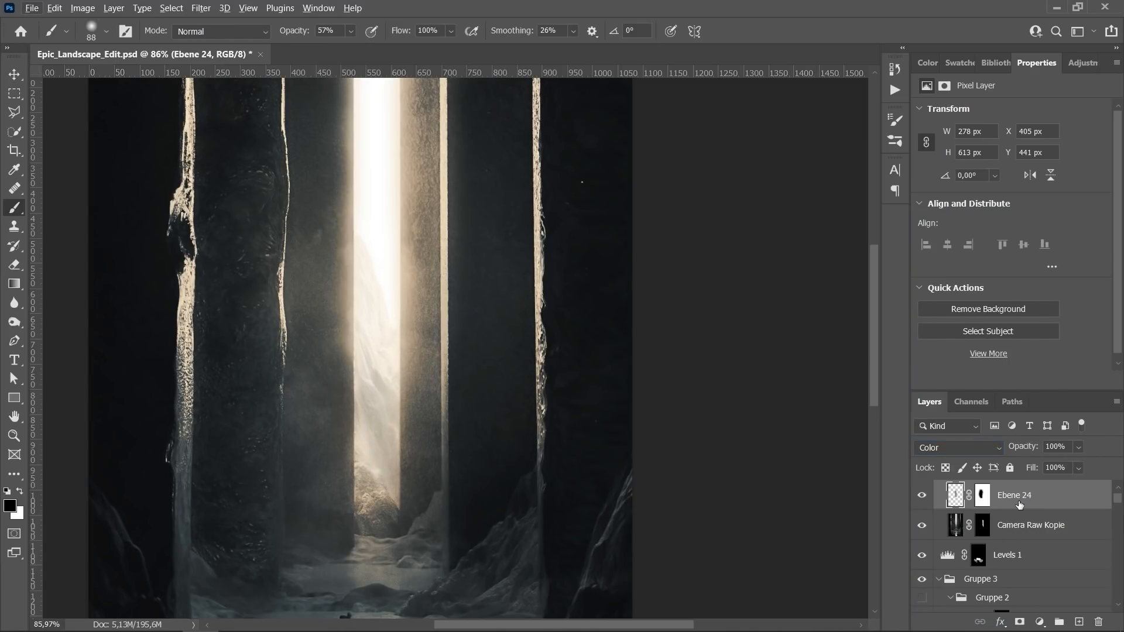
Step: Collapse Gruppe 4 and Gruppe 3 and group everything above the Camera Raw layer into one group
scroll(1042, 508, "down", 2)
scroll(1065, 512, "up", 3)
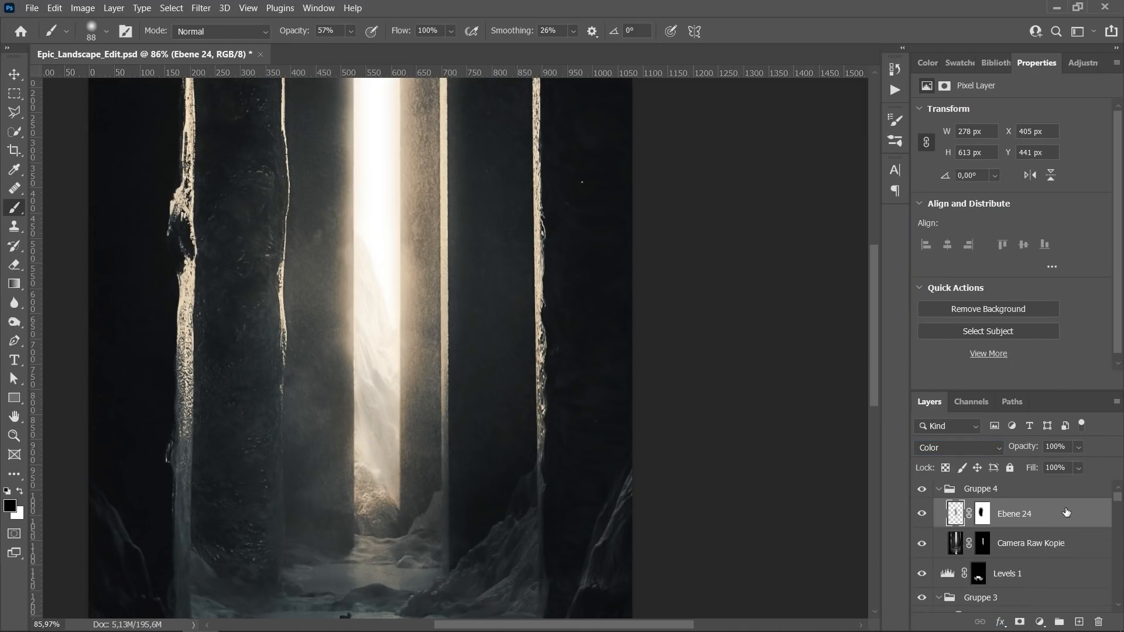
left_click(940, 489)
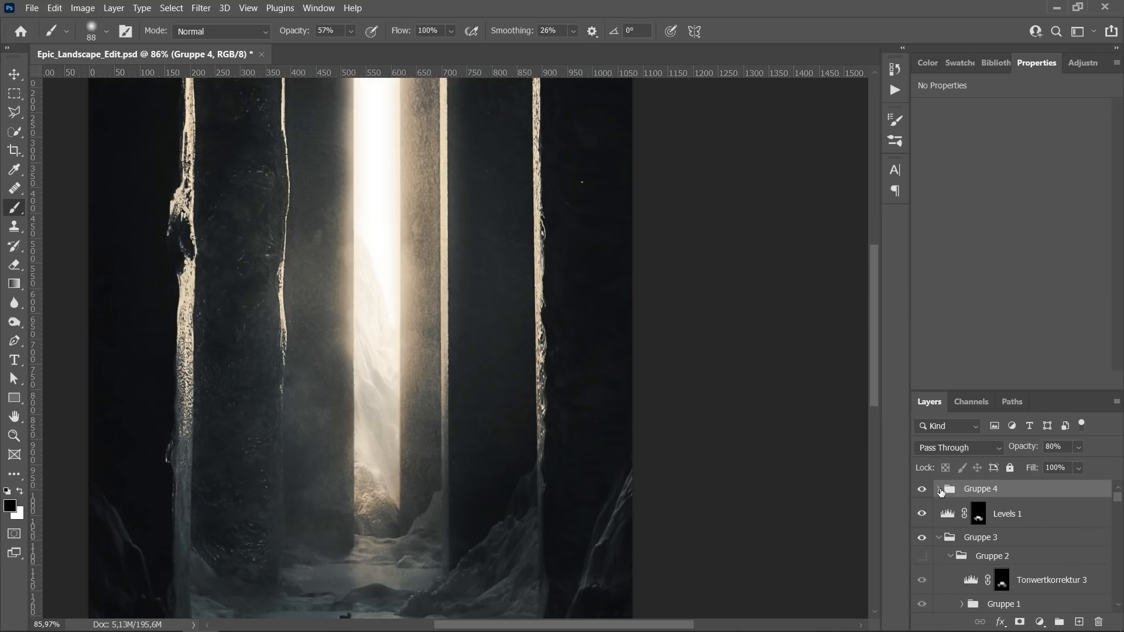
left_click(936, 540)
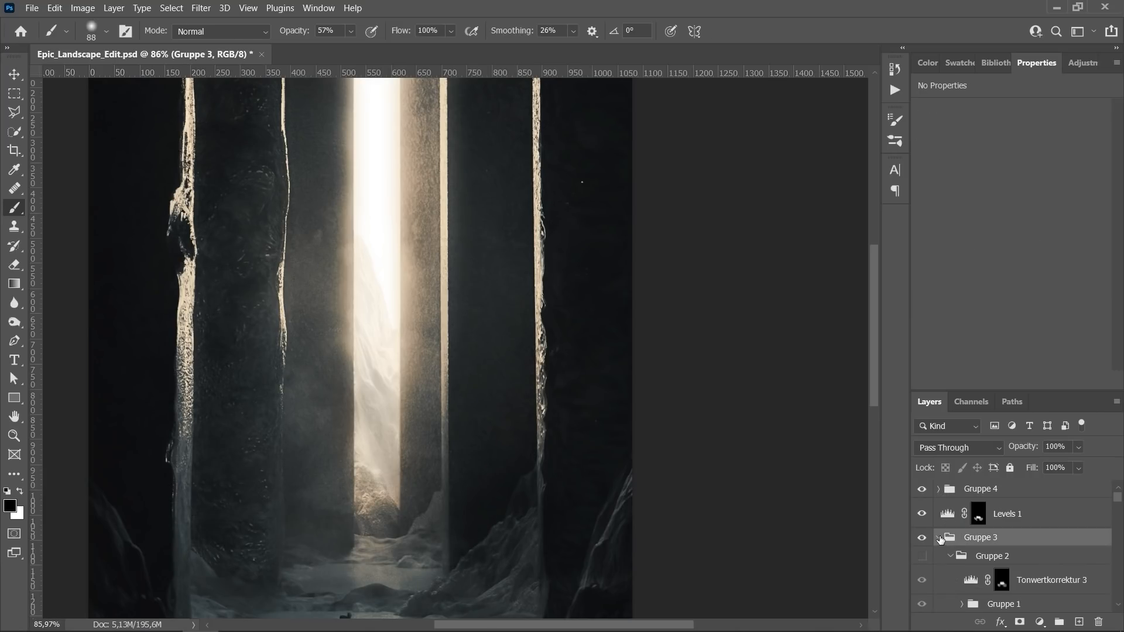
left_click(940, 540)
scroll(973, 543, "down", 1)
left_click(1018, 495, "shift")
key("ctrl+g")
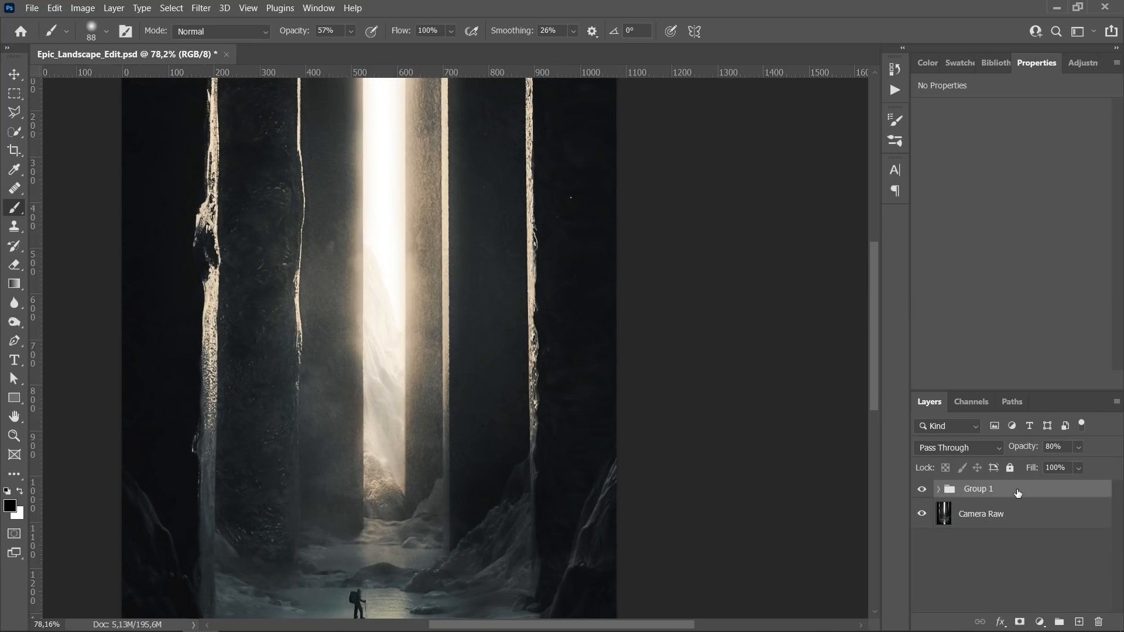
Step: Toggle the new group's visibility to compare the whole image before and after the edits
scroll(464, 369, "down", 2, "alt")
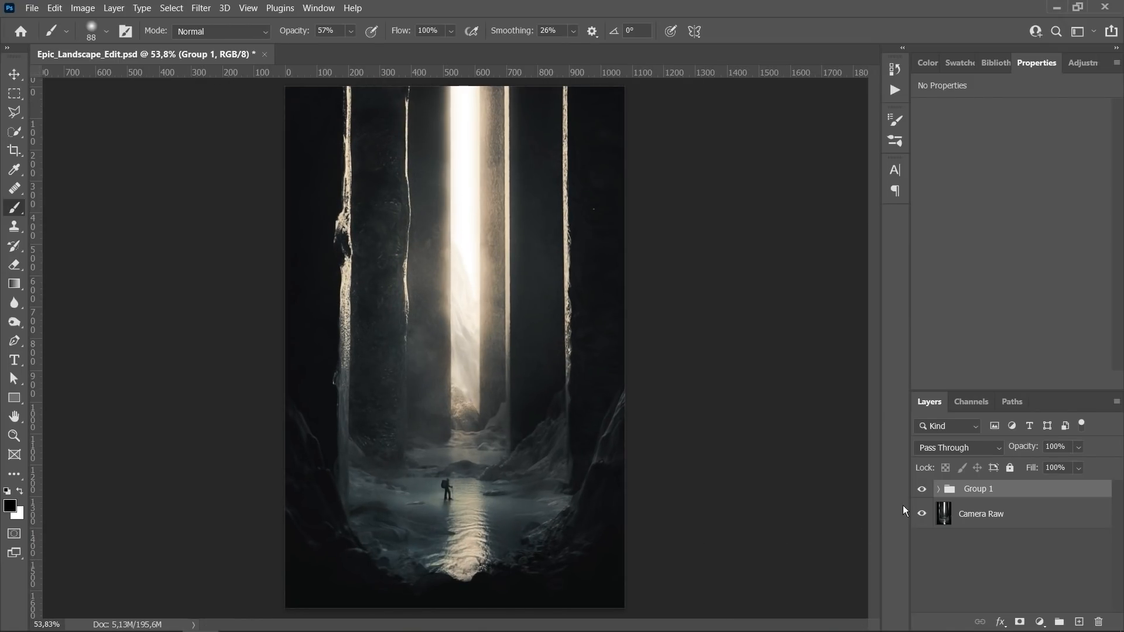
left_click(921, 490)
left_click(921, 490)
left_click(920, 491)
left_click(920, 490)
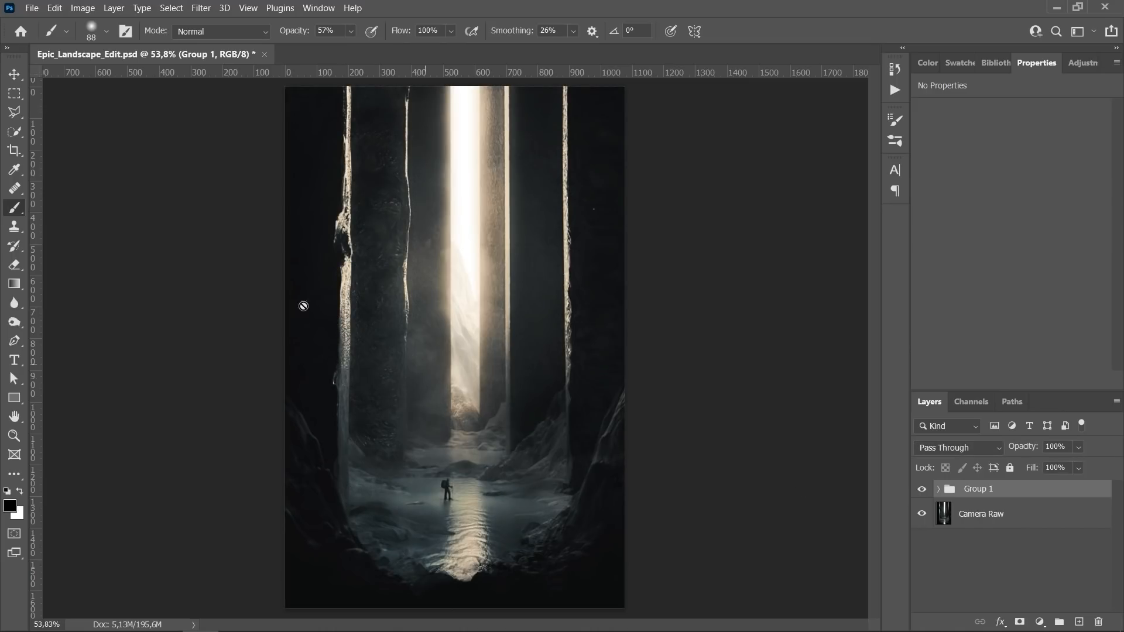